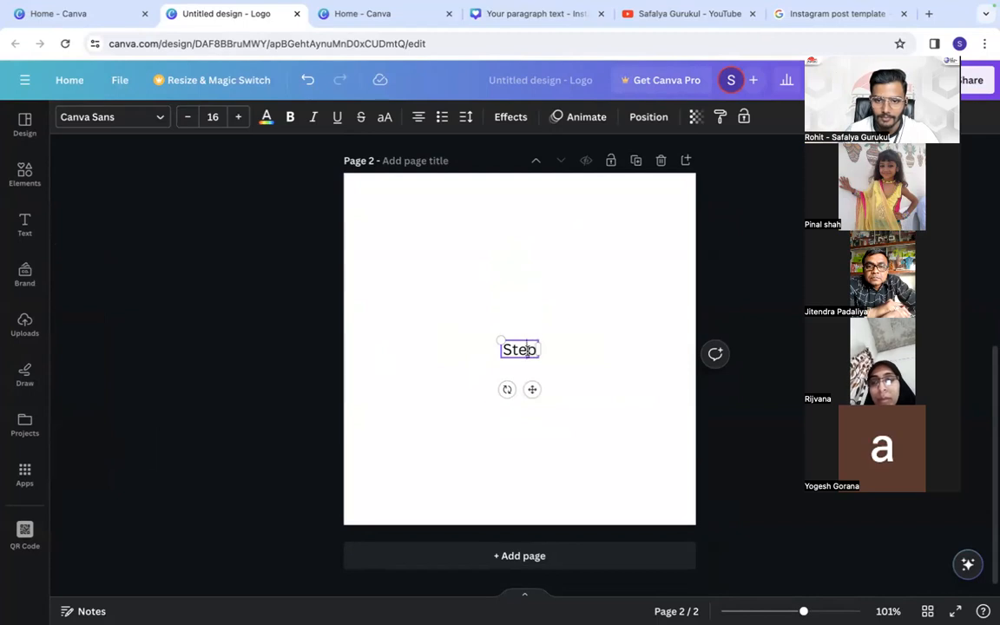
- Copy the word "Step" and paste it on four new lines below, making a five-line list
right_click(529, 349)
left_click(544, 372)
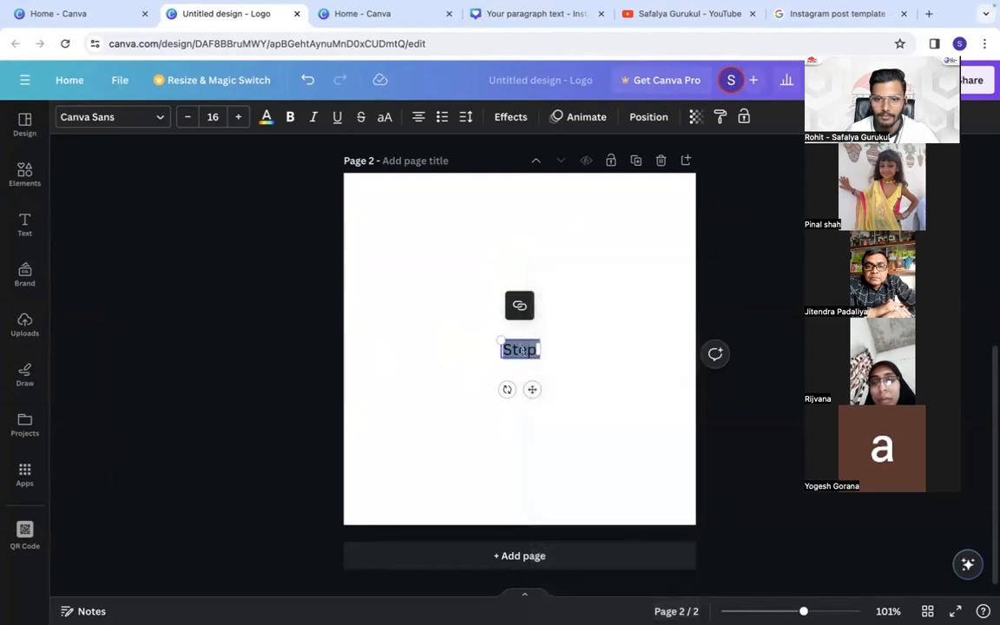
left_click(532, 349)
key("Return")
key("ctrl+v")
key("Return")
key("ctrl+v")
key("Return")
key("ctrl+v")
key("Return")
key("ctrl+v")
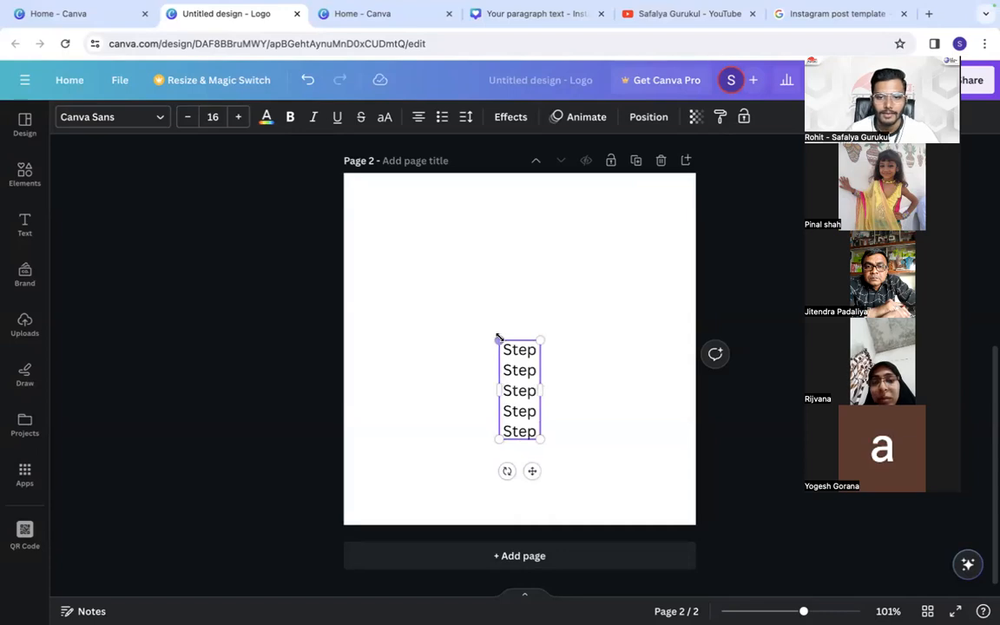
- Widen the five-line text box and move it up toward the middle of page 2
left_click(564, 395)
left_click(504, 391)
left_click_drag(505, 391, 605, 323)
- Complete the first two lines of the list as "Step 1 - Logo" and "Step 2 - Background"
left_click(533, 281)
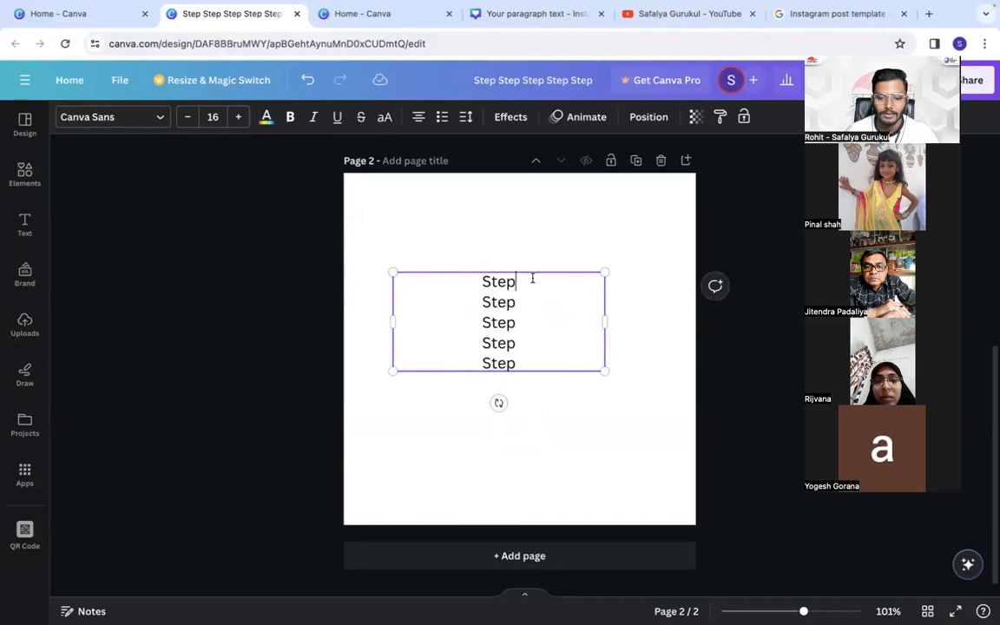
type("1 - Logo Step")
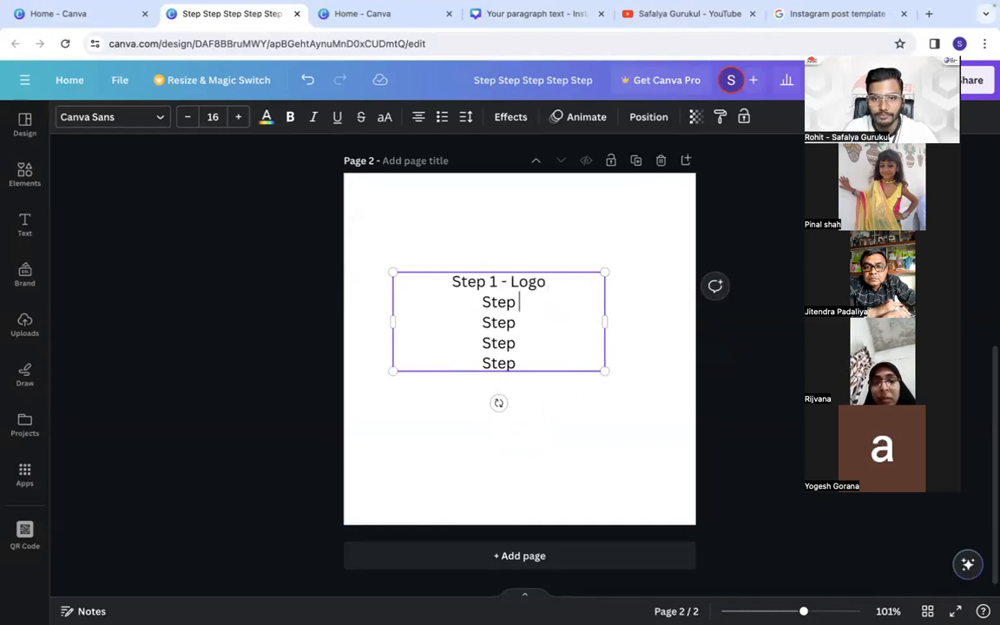
type(" 2 0")
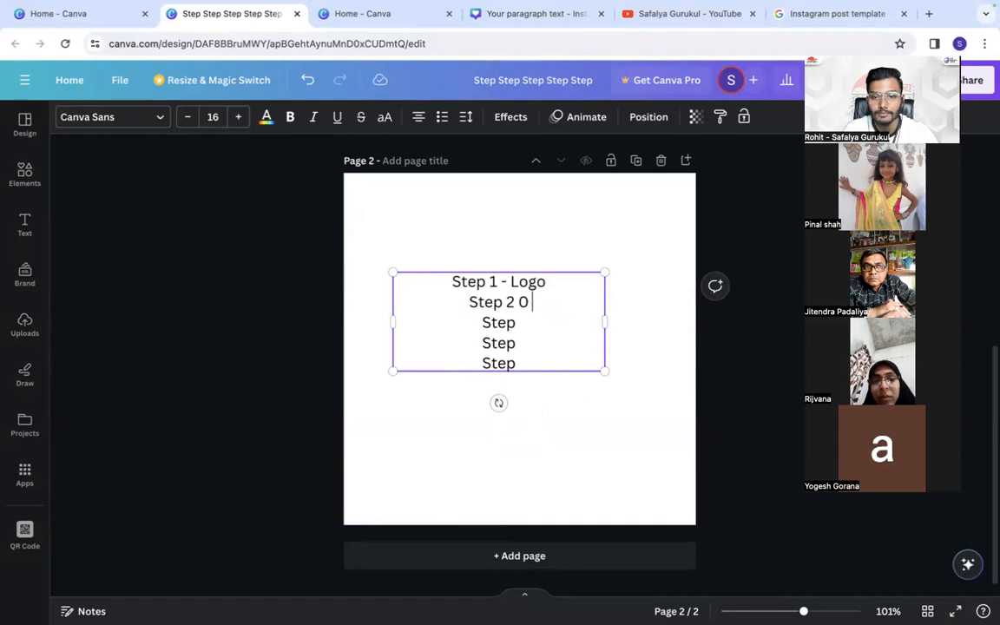
key("BackSpace")
type("- Background")
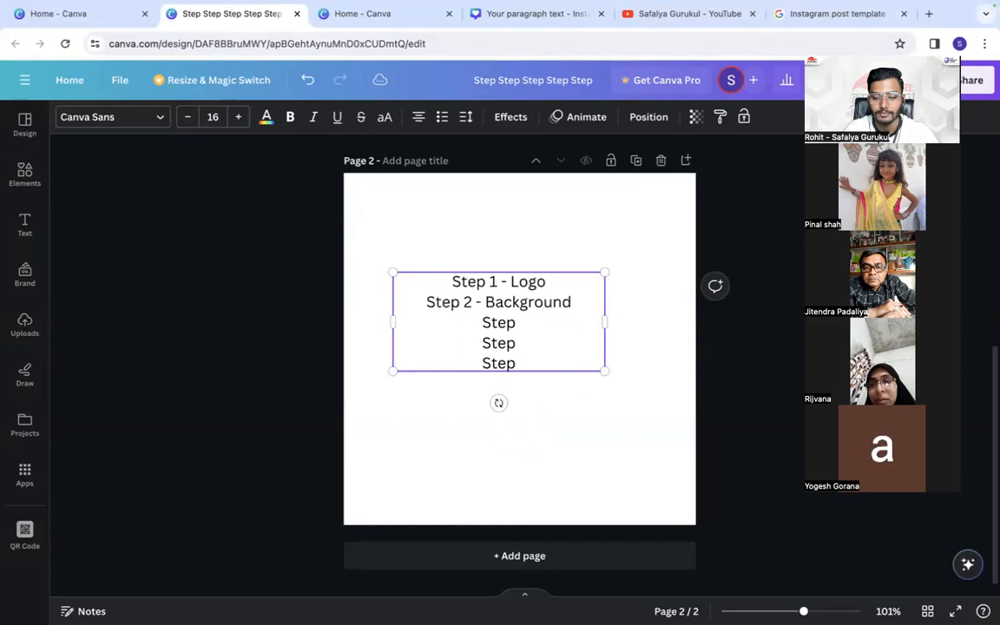
- Complete the third line of the list as "Step 3 - Photo/object"
key("Down")
type("33 -")
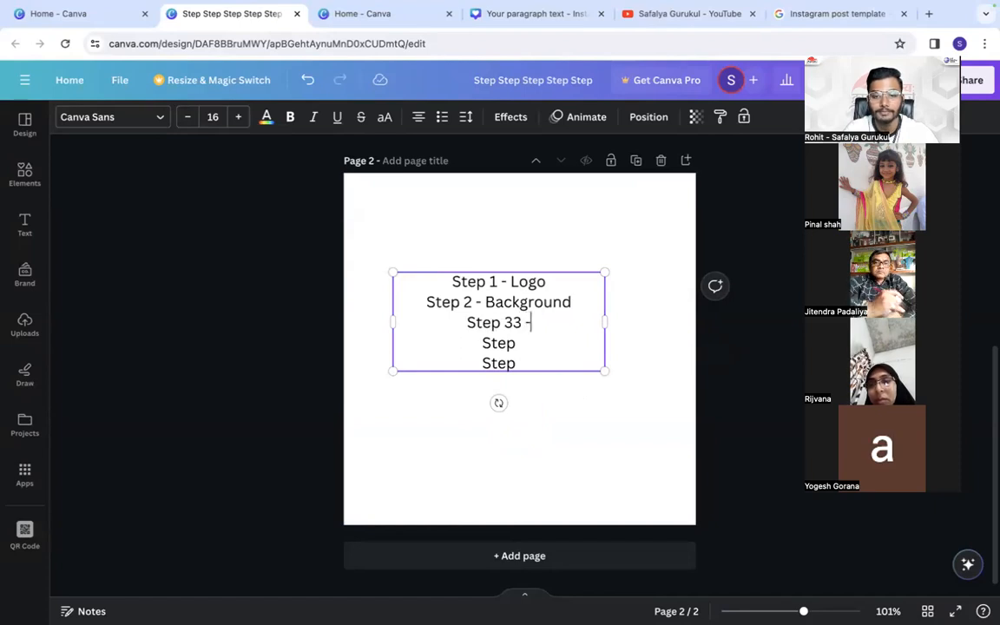
key("BackSpace")
key("BackSpace")
key("BackSpace")
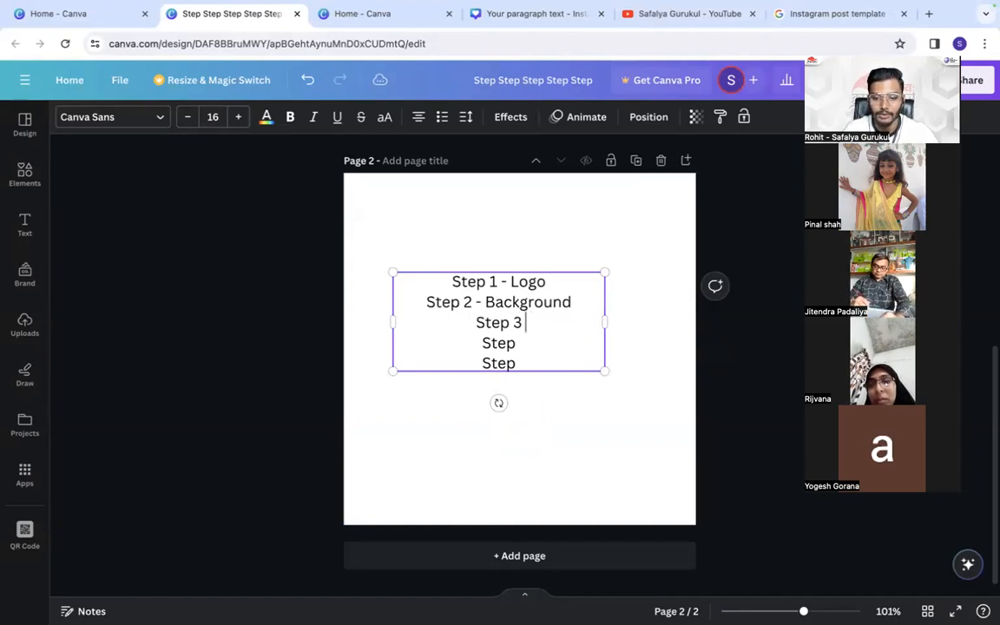
type("- Phot")
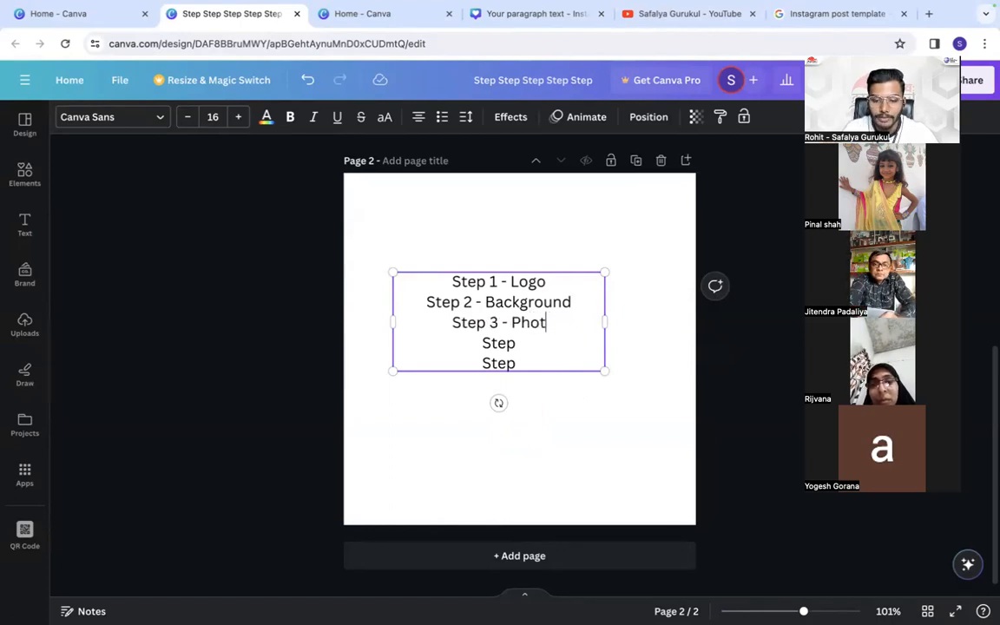
type("o")
type("/objex")
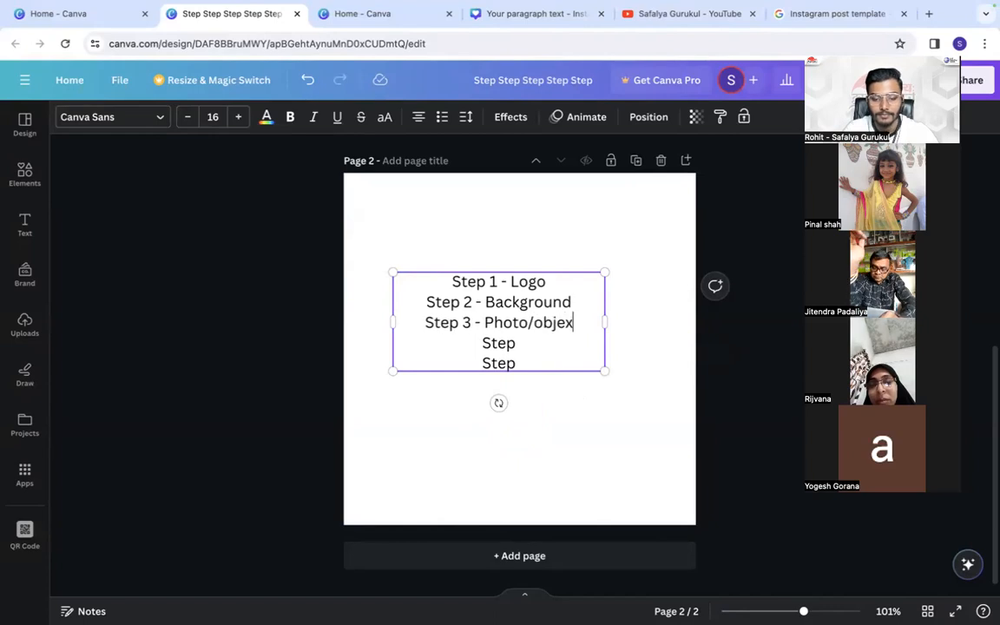
key("BackSpace")
type("ct")
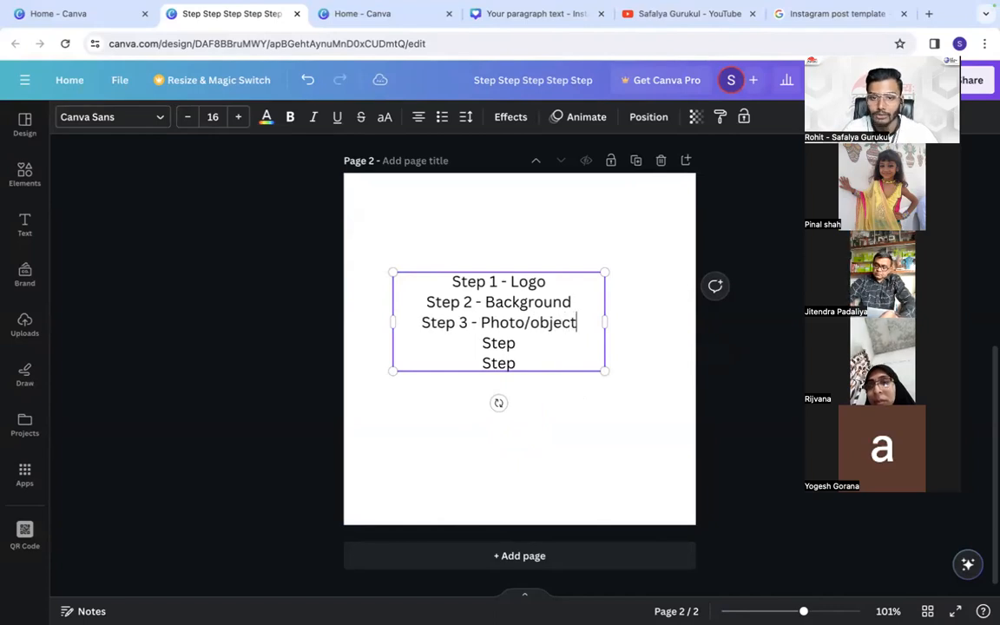
type(" 4")
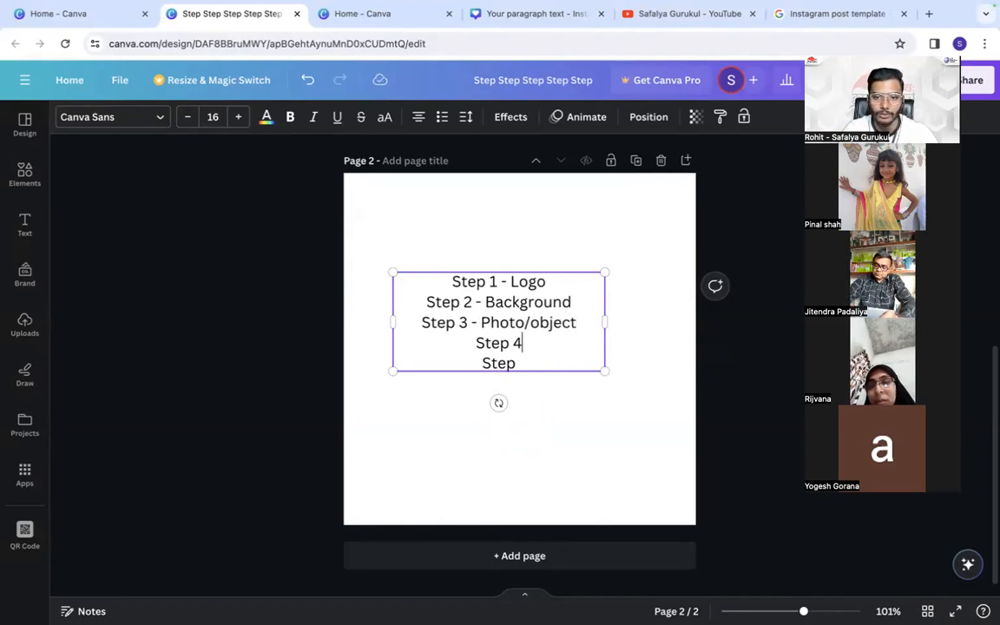
type(" - Elementing Step  5")
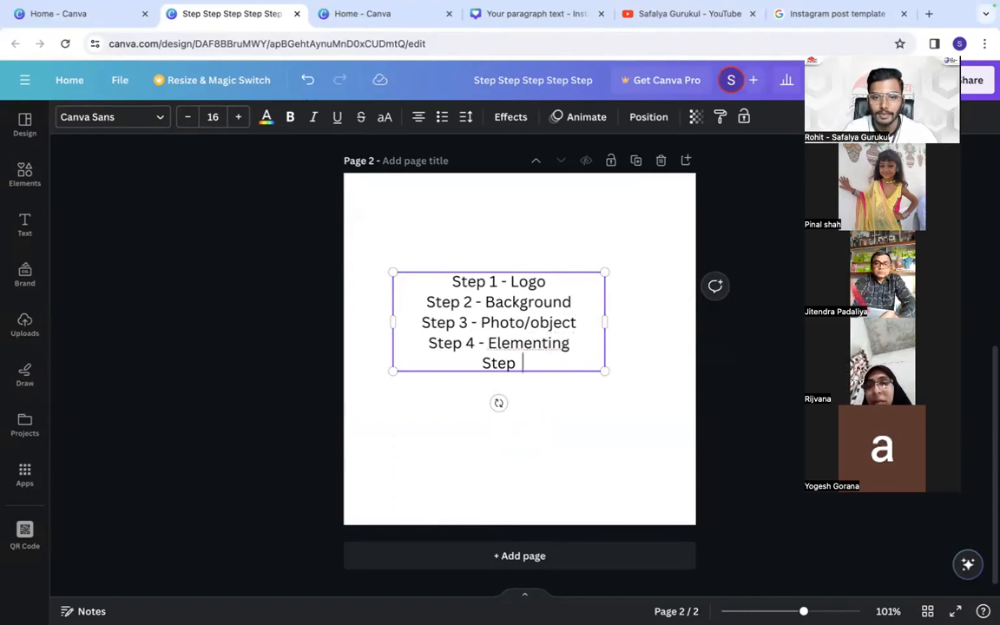
type(" - ")
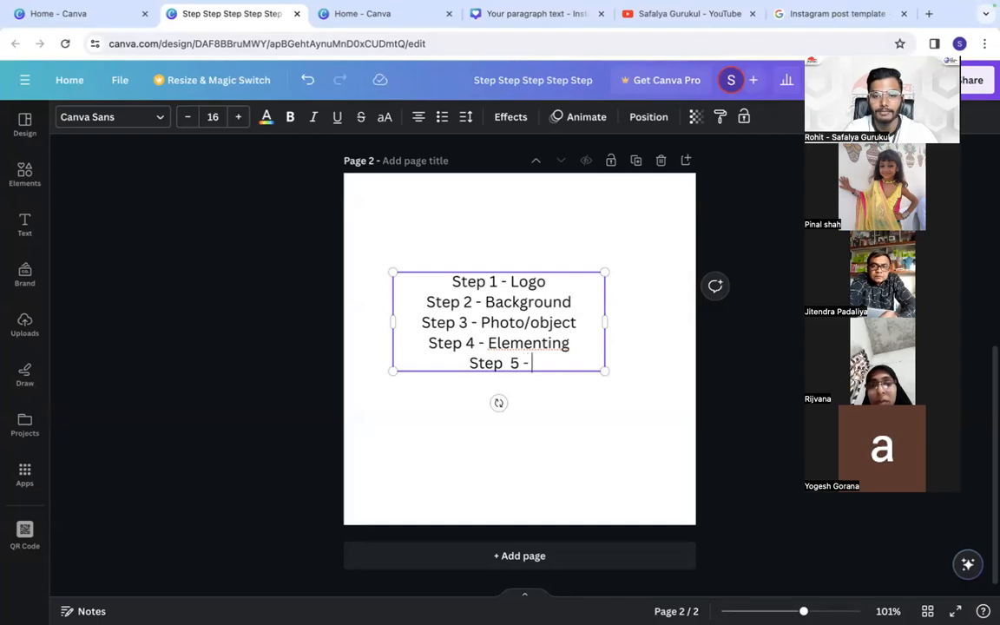
type("Fur")
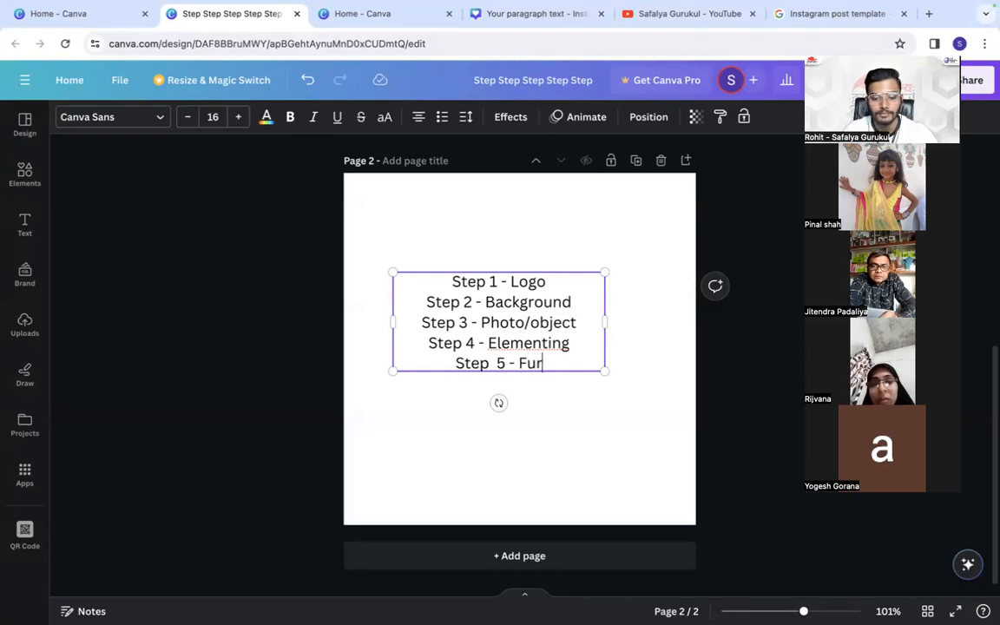
type("nidhing")
- Complete the last line of the list as "Step 5 - Furnishing" and leave text editing
key("BackSpace")
key("BackSpace")
key("BackSpace")
key("BackSpace")
key("BackSpace")
key("BackSpace")
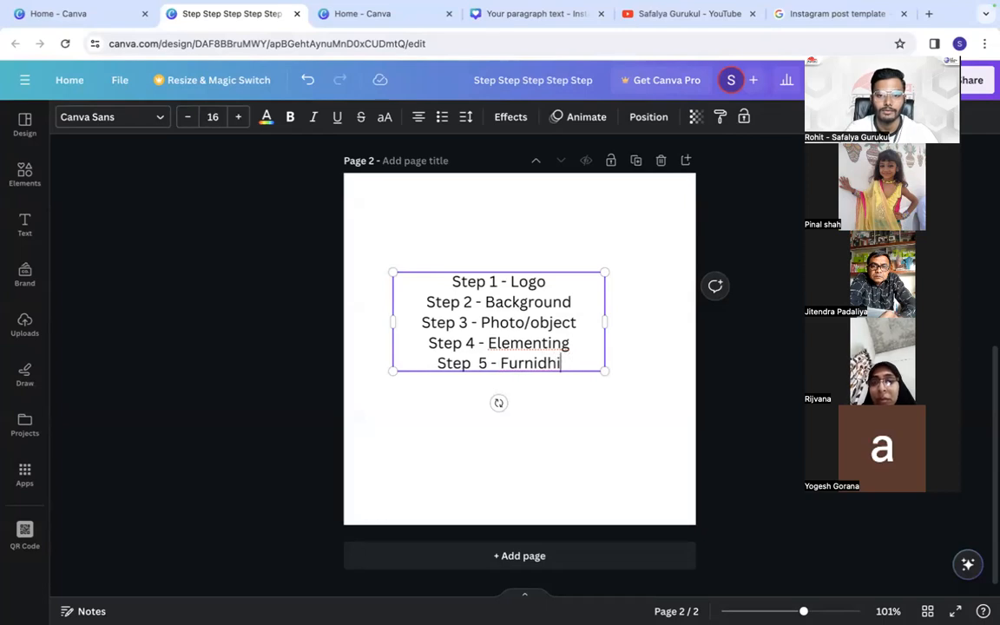
key("BackSpace")
type("ishing")
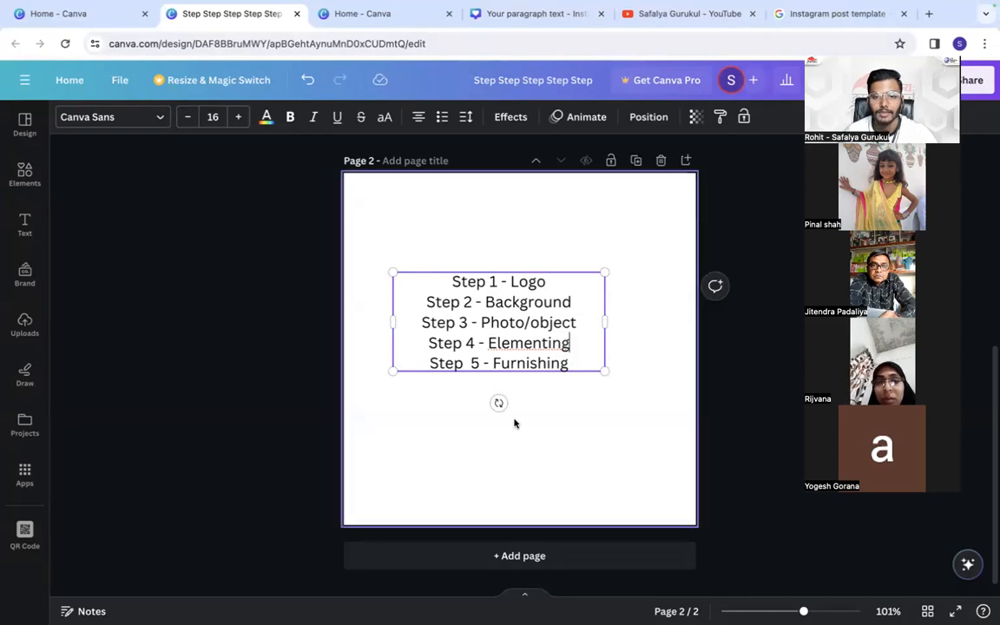
left_click(514, 422)
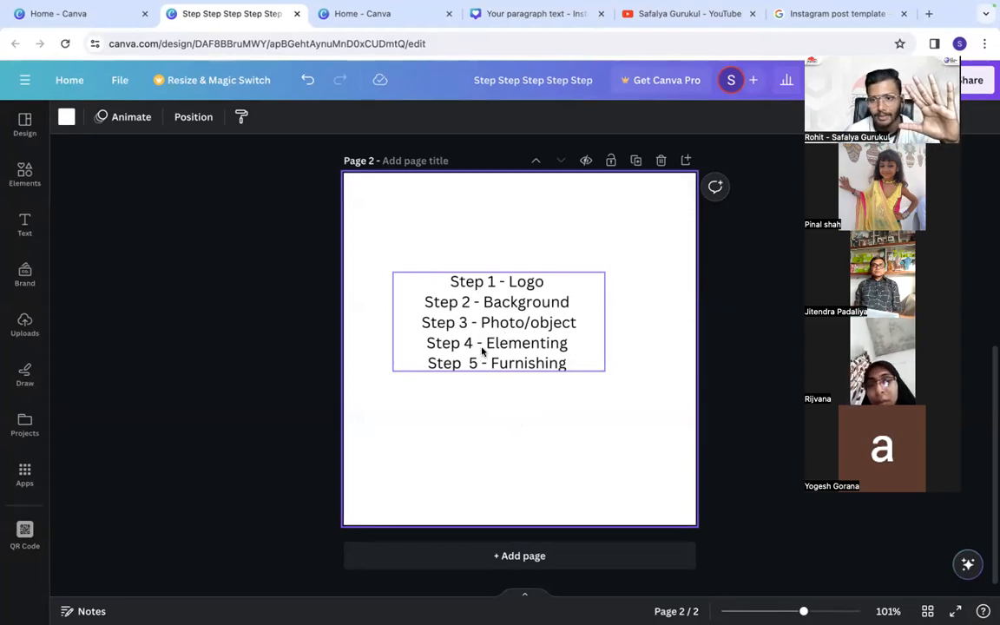
- Add a blank third page to the design and show the uploaded images
left_click(480, 554)
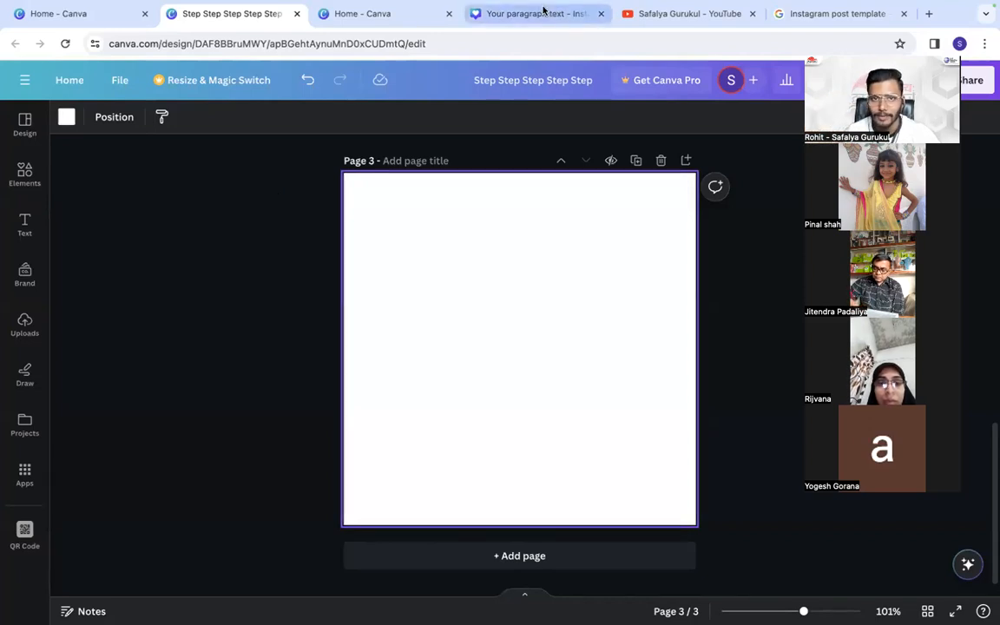
left_click(21, 323)
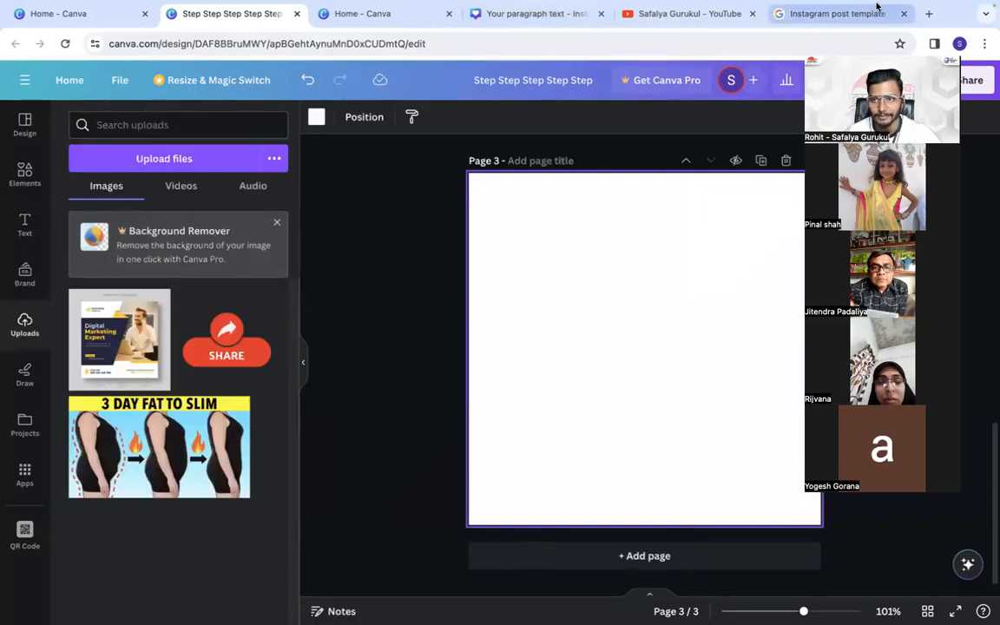
- Search Google for "safalya gurukul" in a new browser tab and decline sharing the precise location
left_click(928, 16)
left_click(677, 43)
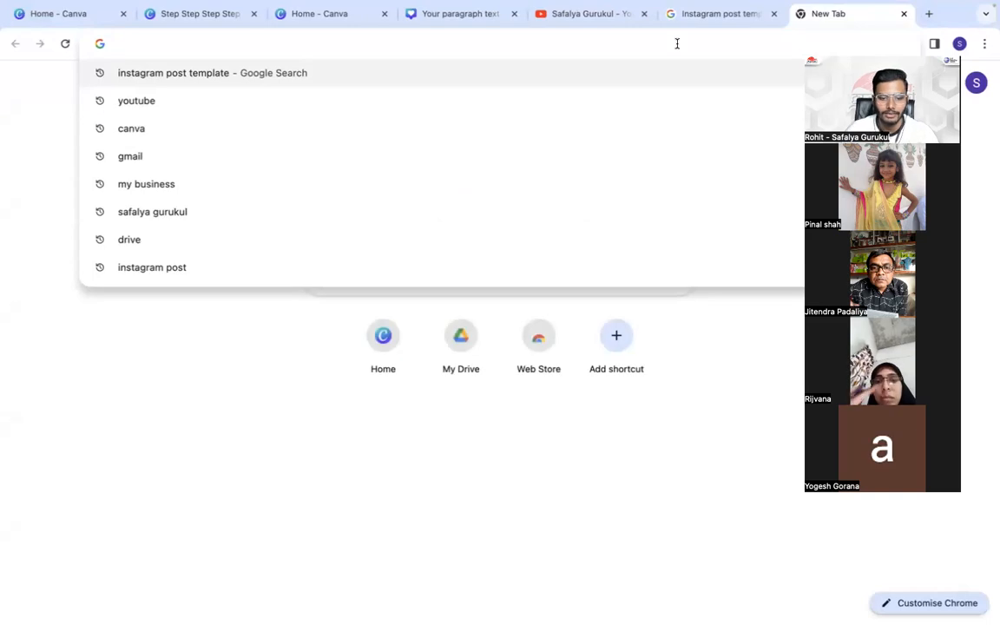
type("safalya")
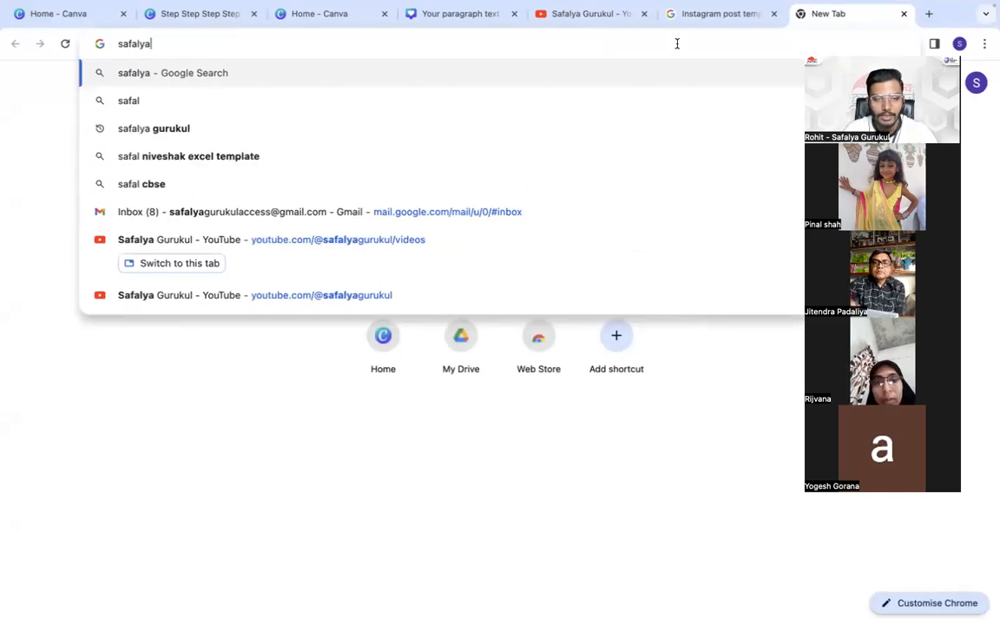
type(" gurukul")
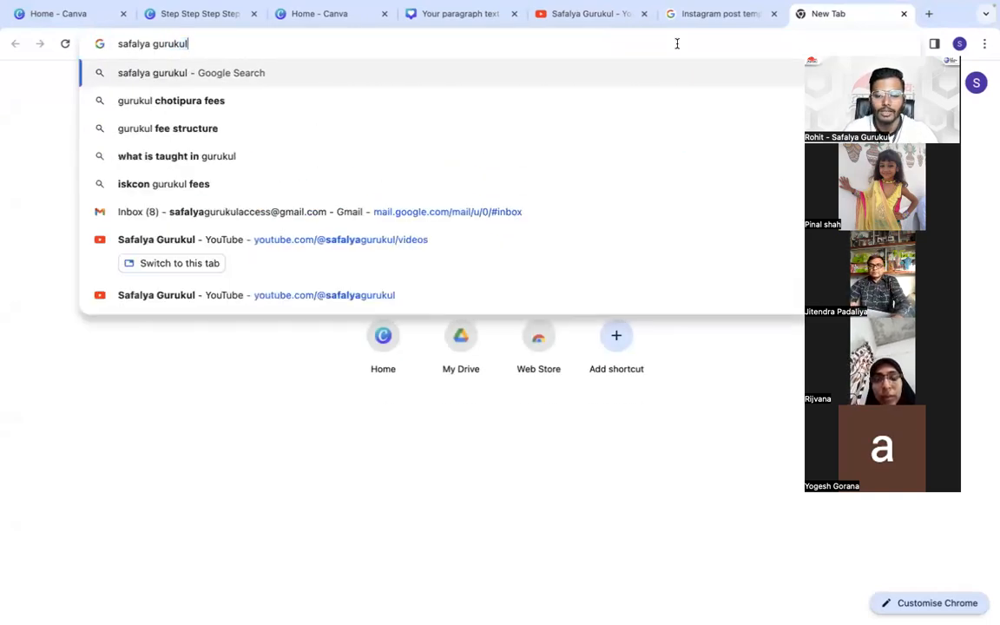
key("Return")
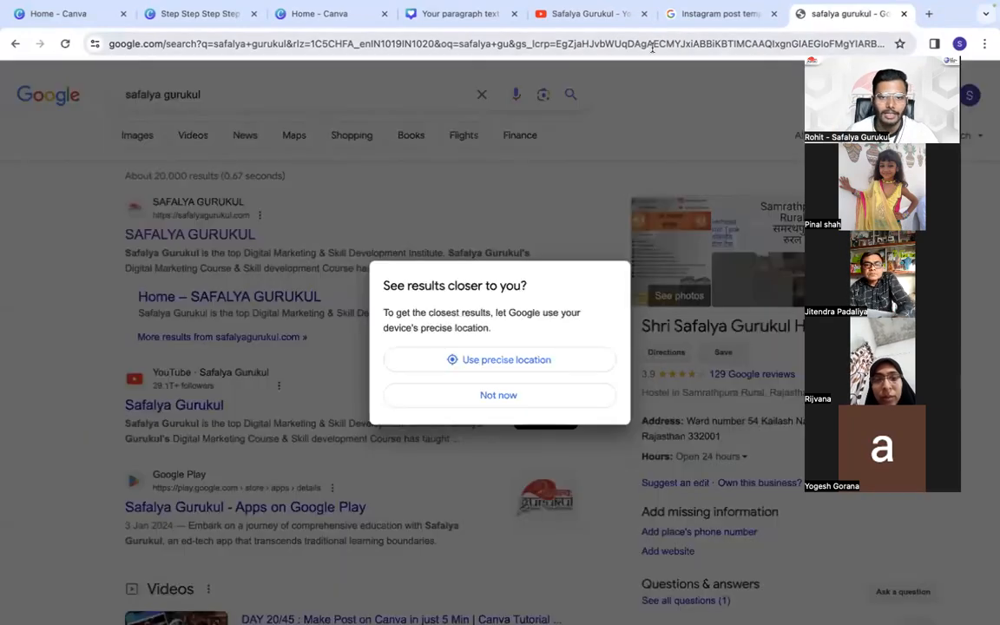
left_click(496, 397)
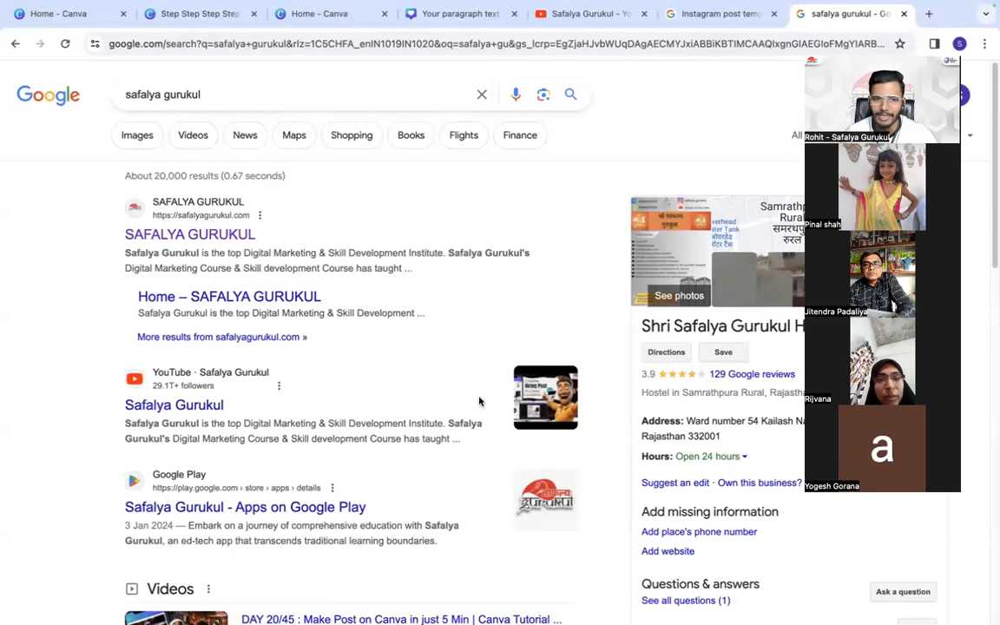
- Search Google for "at and t" in another new tab, view the AT&T website and return to the results
left_click(928, 13)
left_click(583, 49)
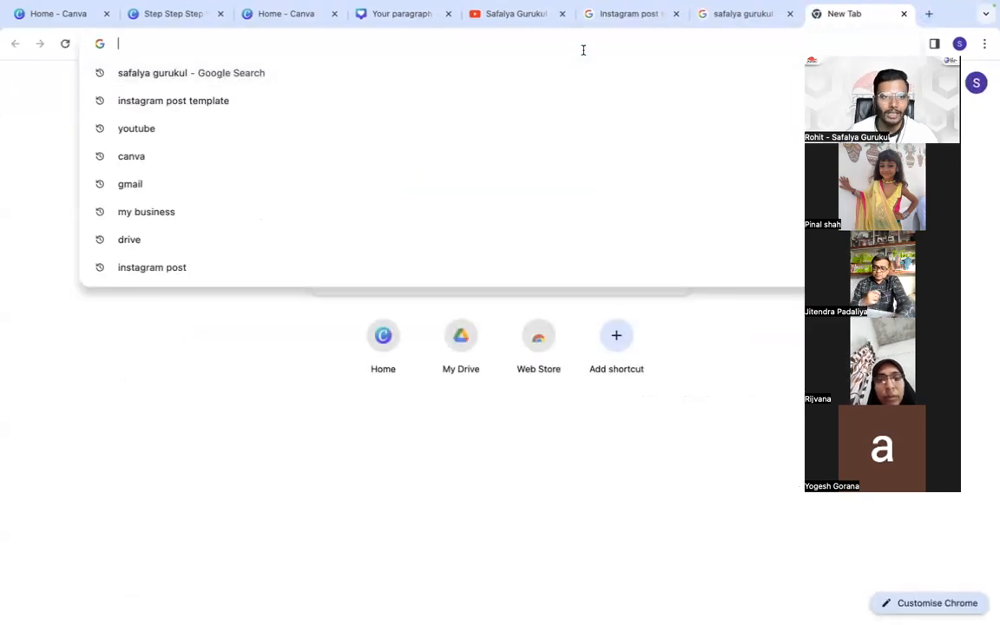
type("at ")
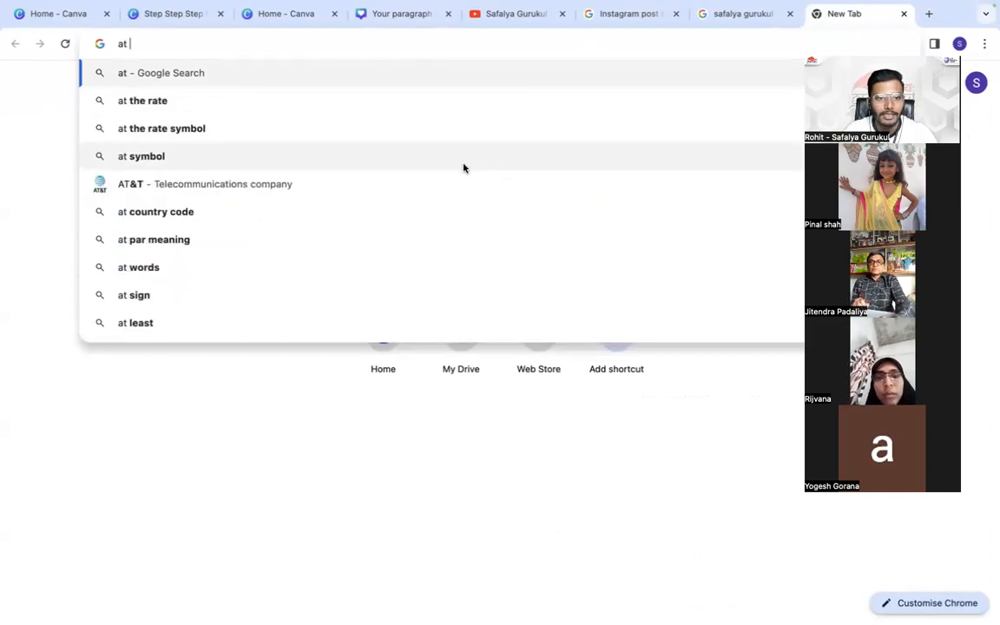
type("and t")
key("Return")
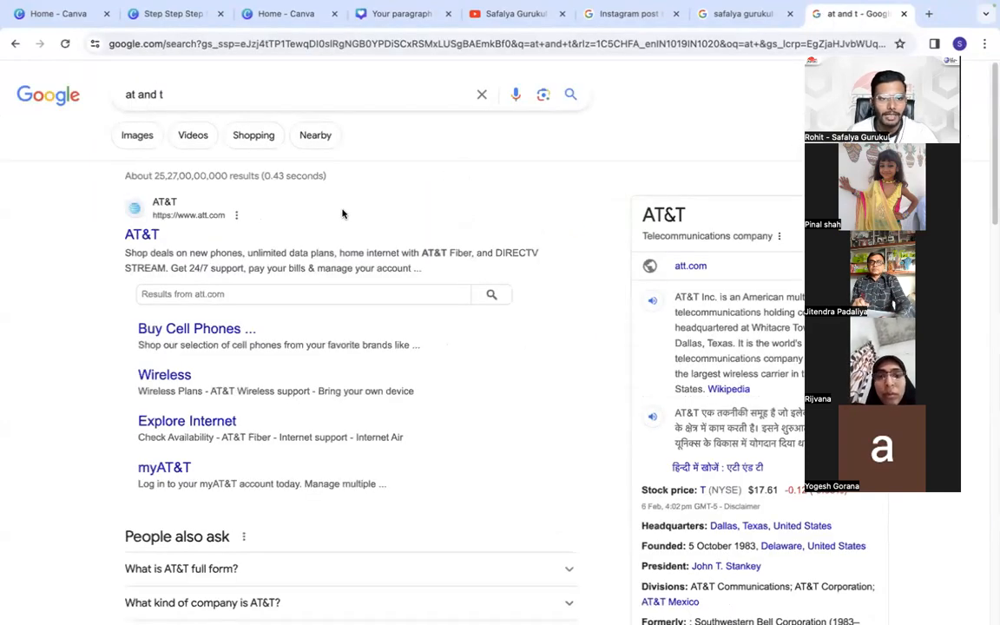
left_click(142, 236)
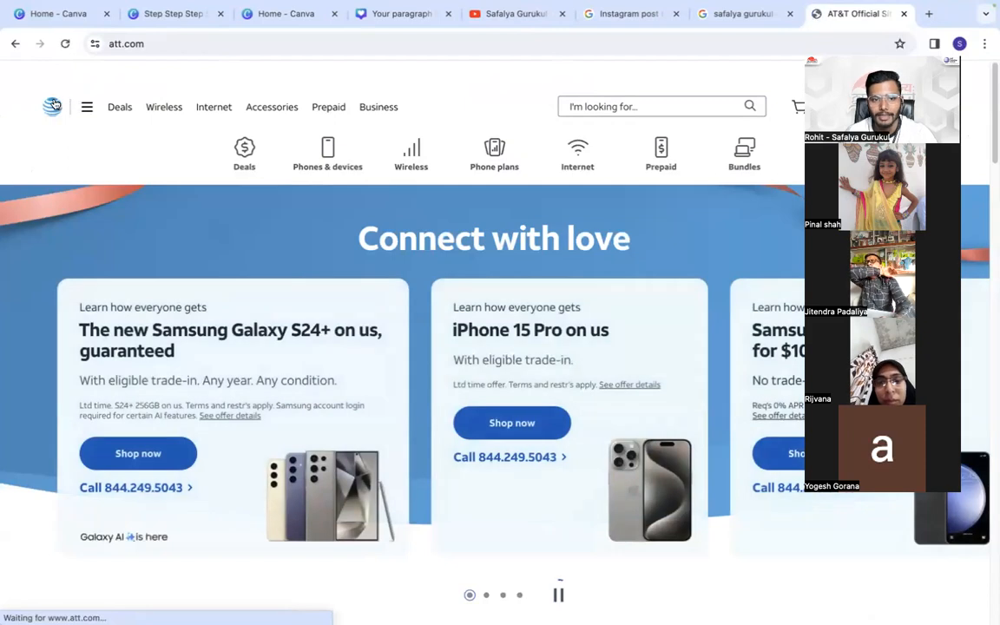
left_click(15, 43)
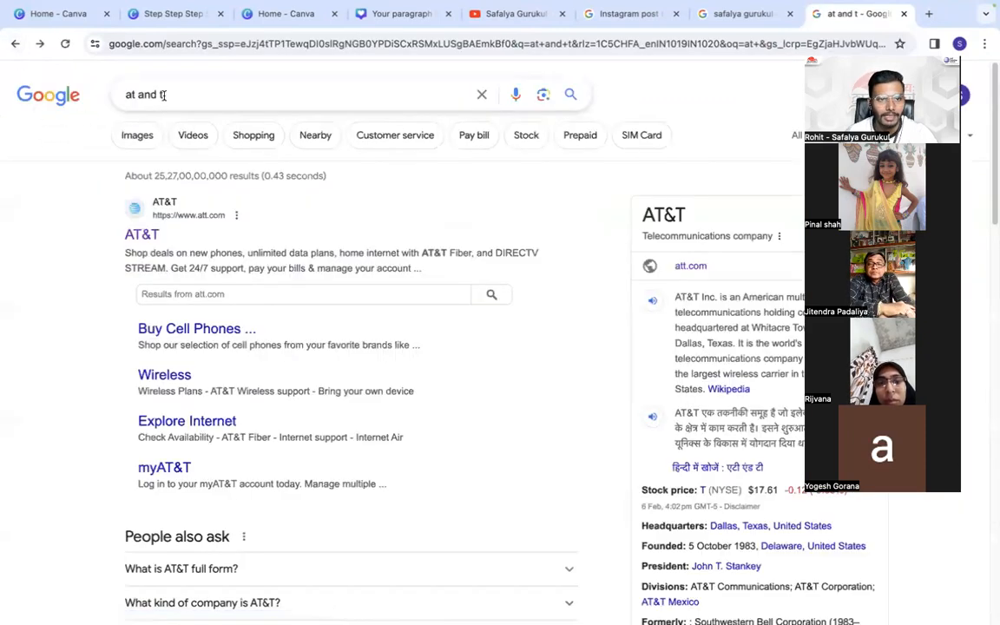
- Search Google for "at and t technology institute" and open the atttech.org website from the results
left_click(252, 108)
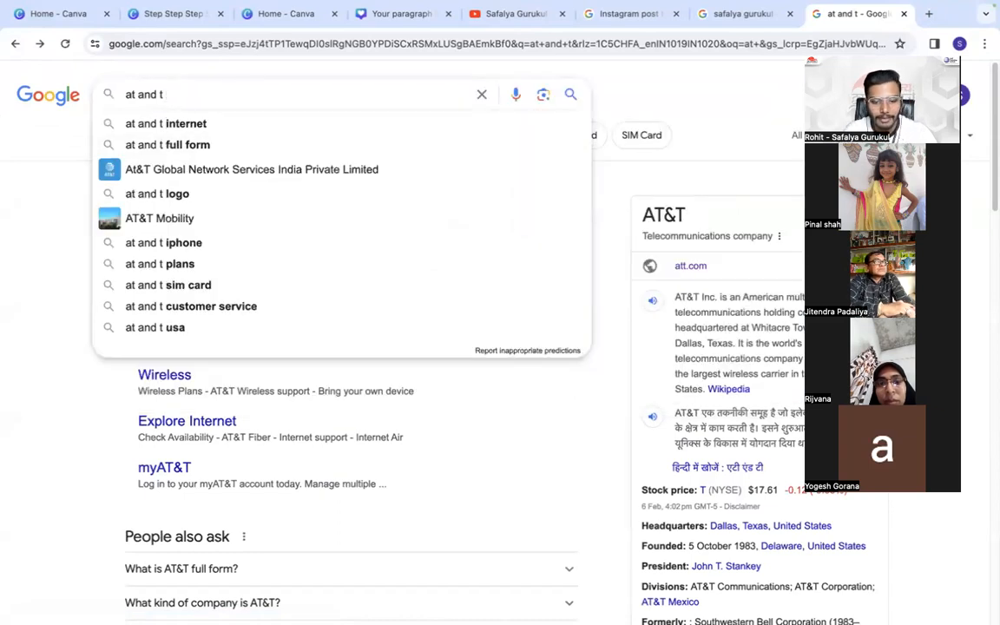
type("tech")
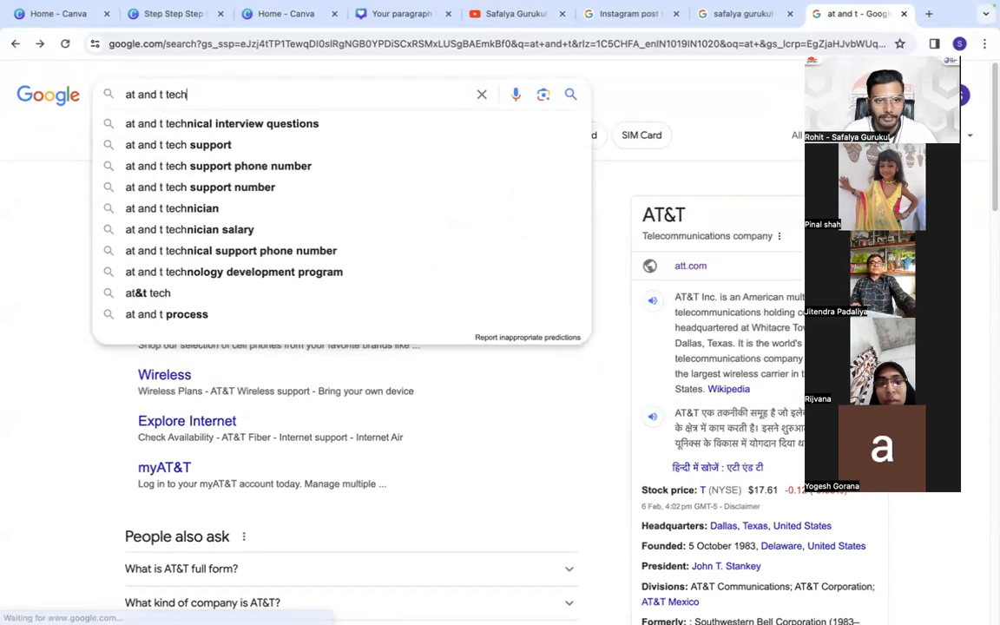
type("nolo")
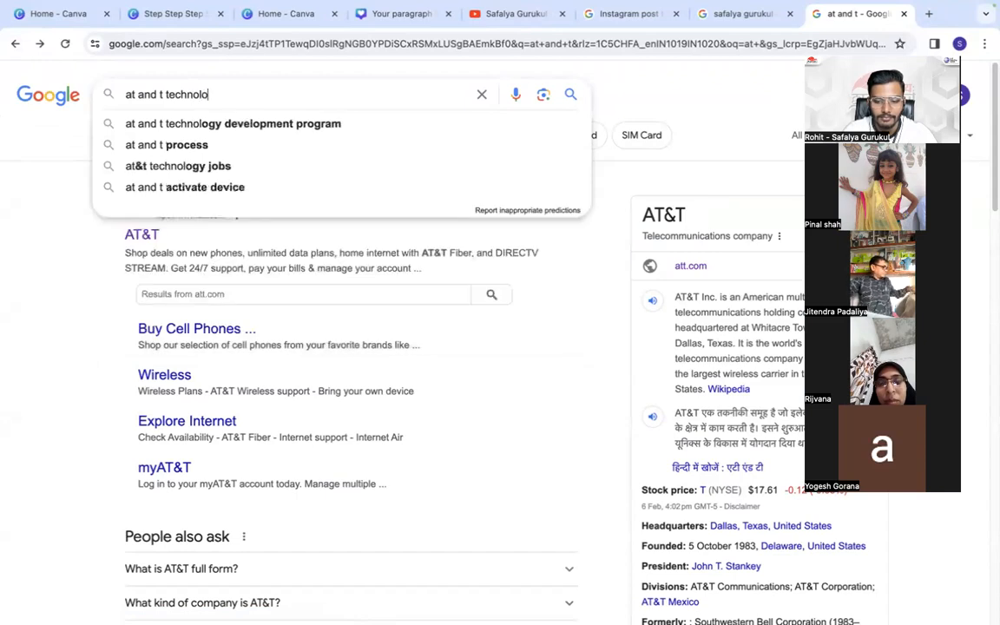
type("gy insta")
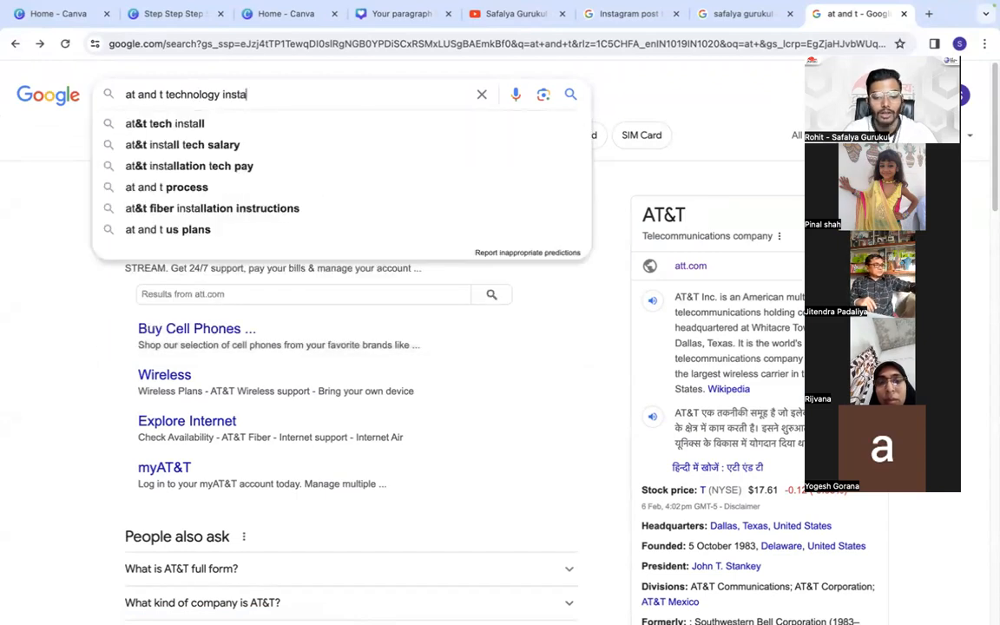
key("BackSpace")
key("BackSpace")
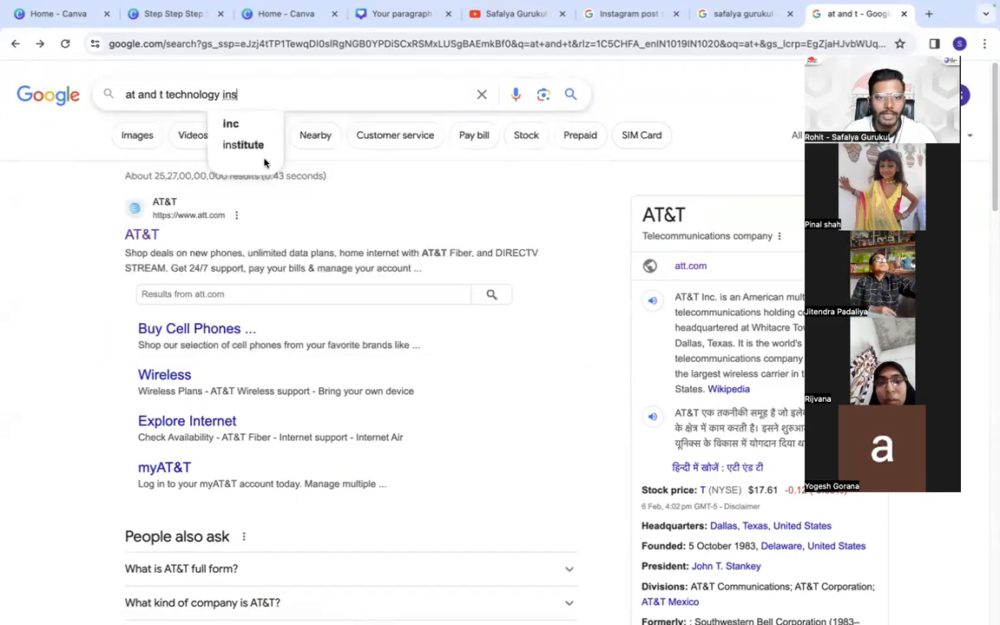
left_click(245, 146)
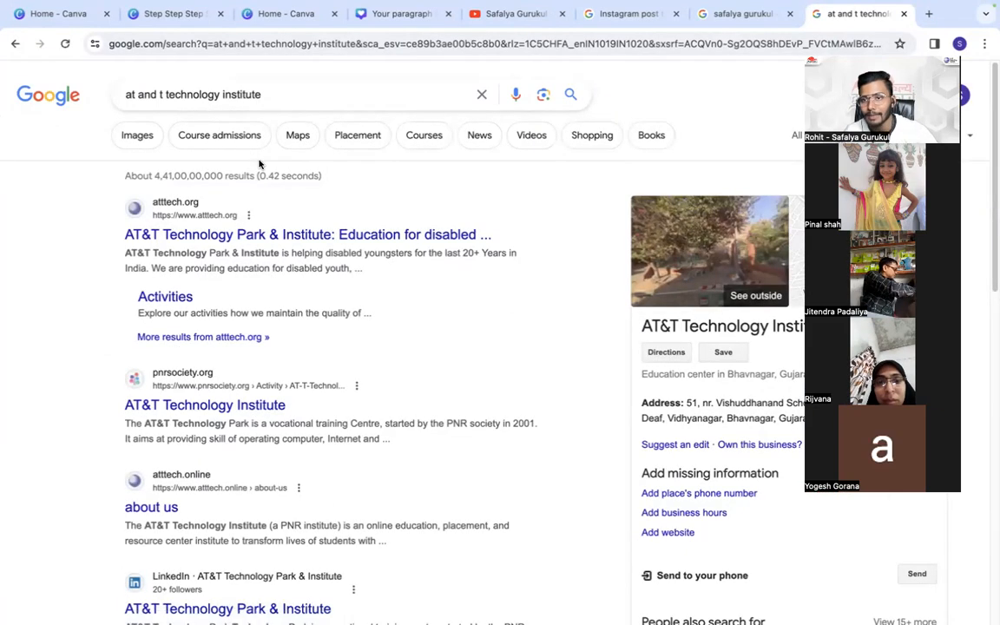
left_click(174, 240)
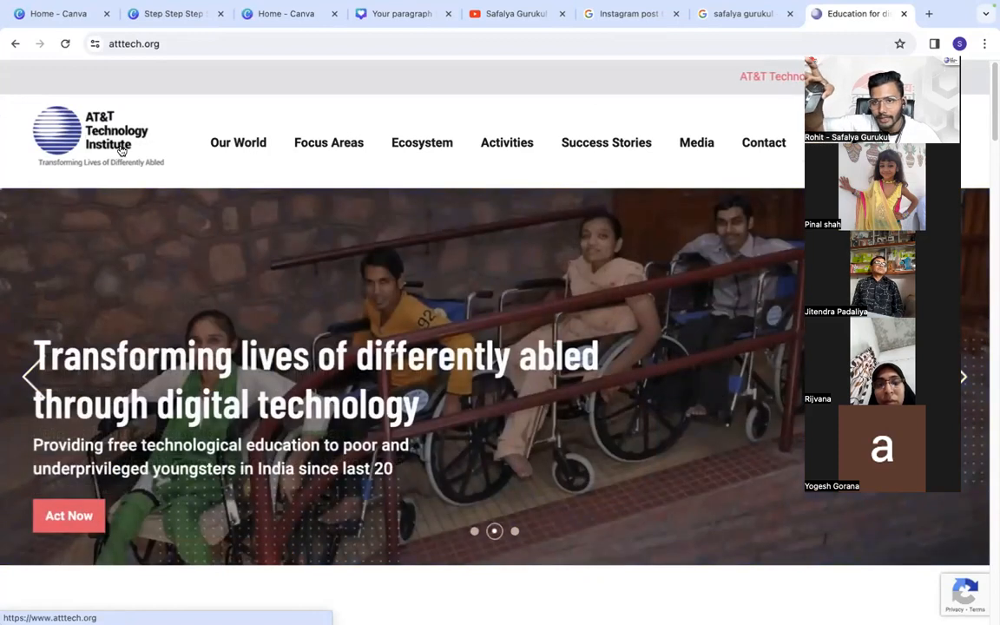
- Copy the AT&T Technology Institute logo from the website and paste it near the centre of Canva page 3, allowing clipboard access
right_click(121, 150)
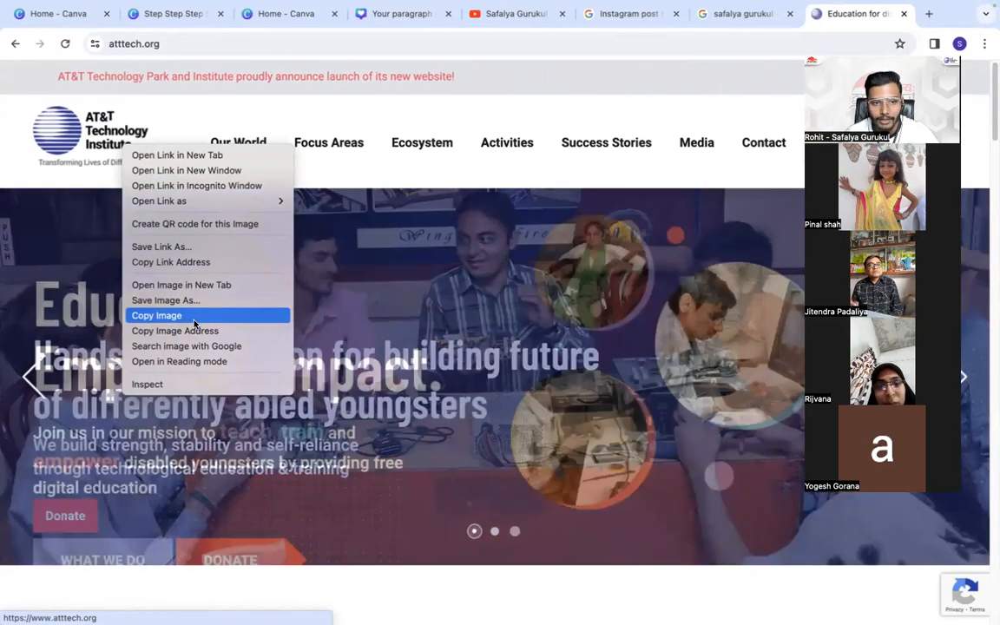
left_click(192, 316)
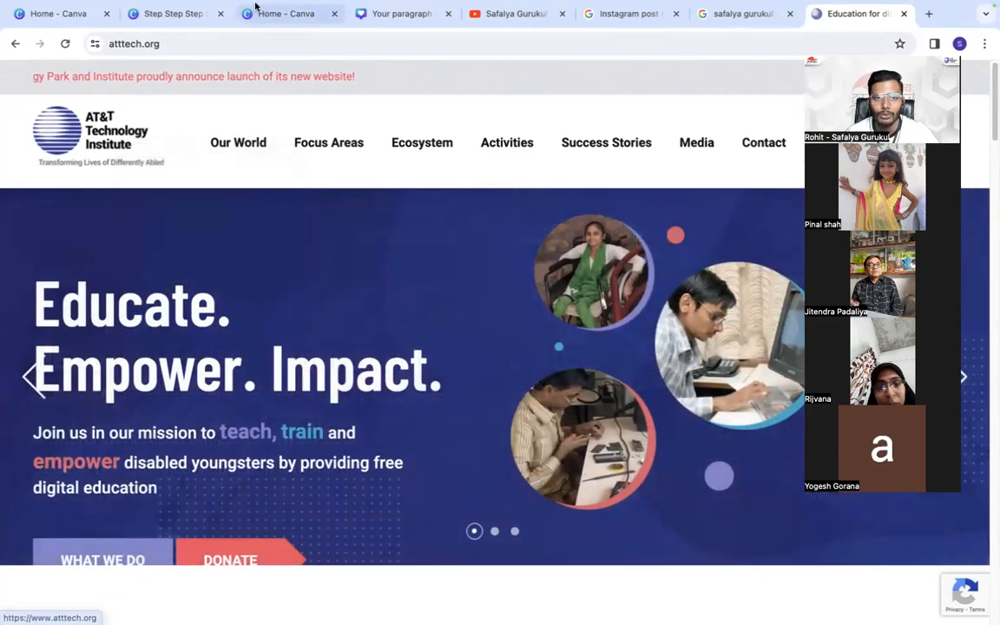
left_click(368, 9)
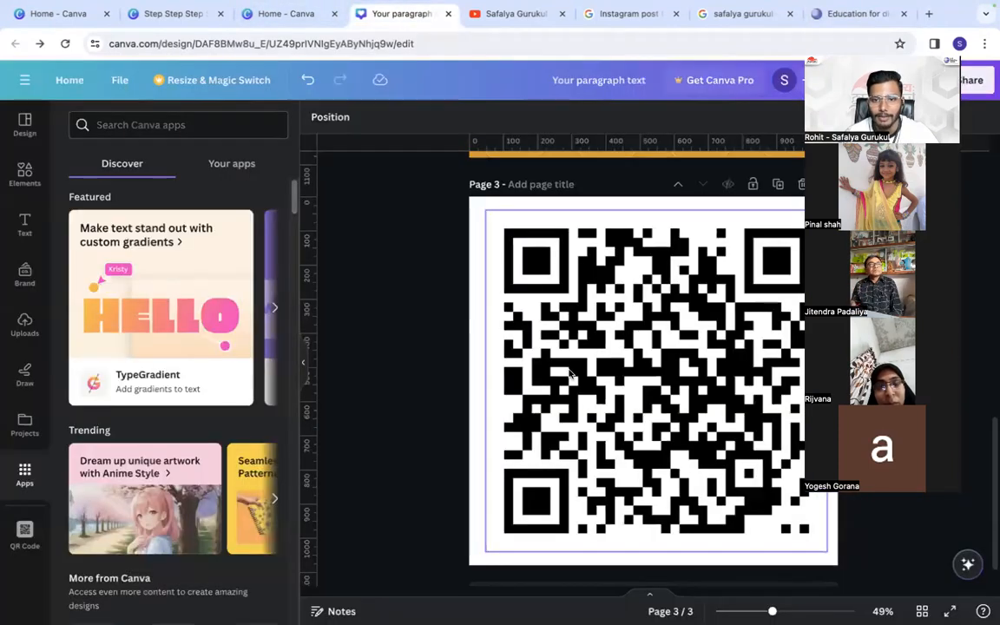
left_click(171, 11)
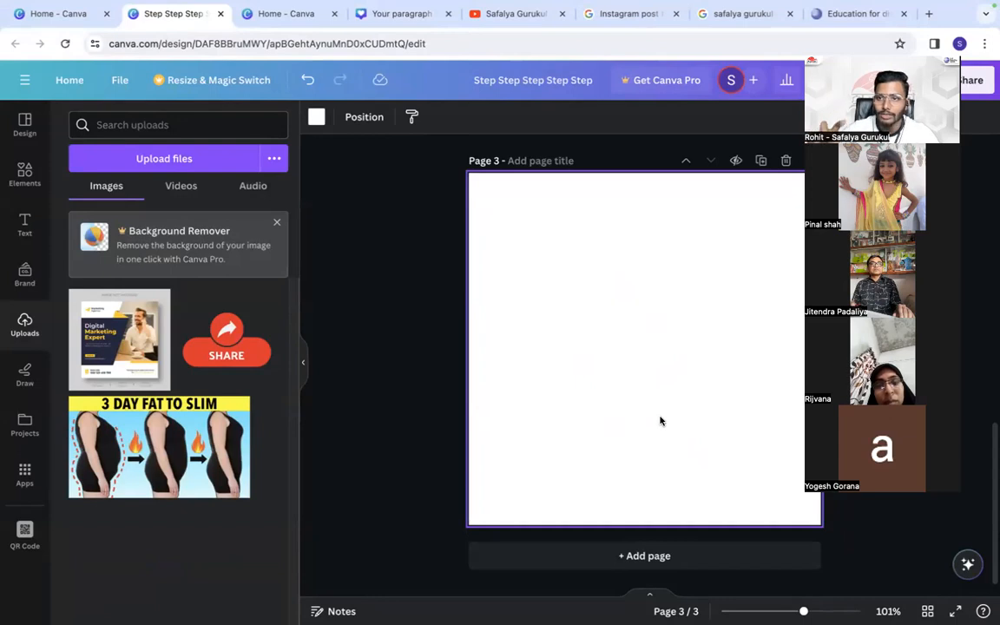
right_click(623, 287)
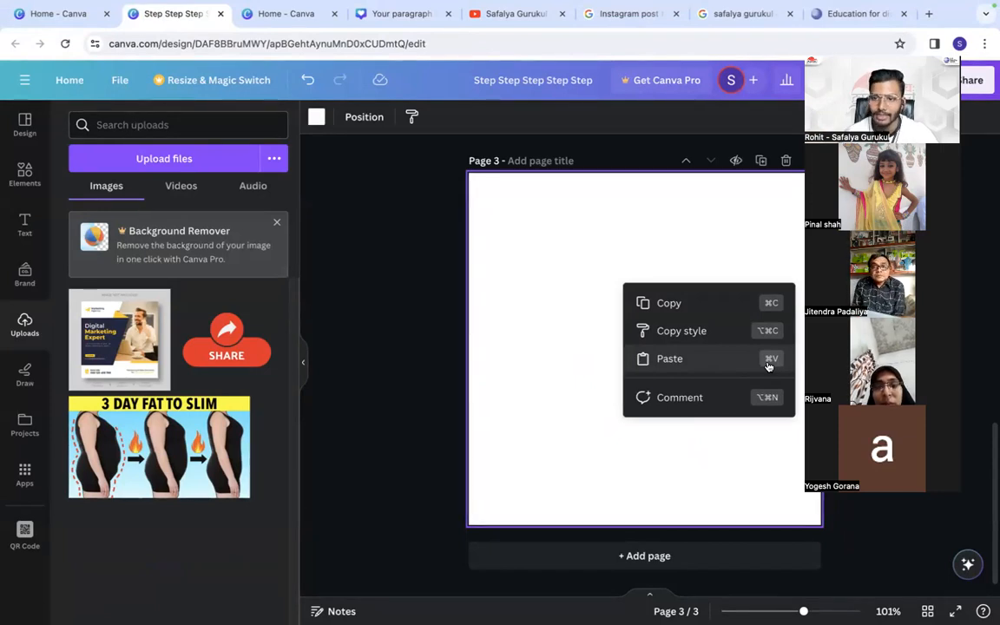
right_click(591, 237)
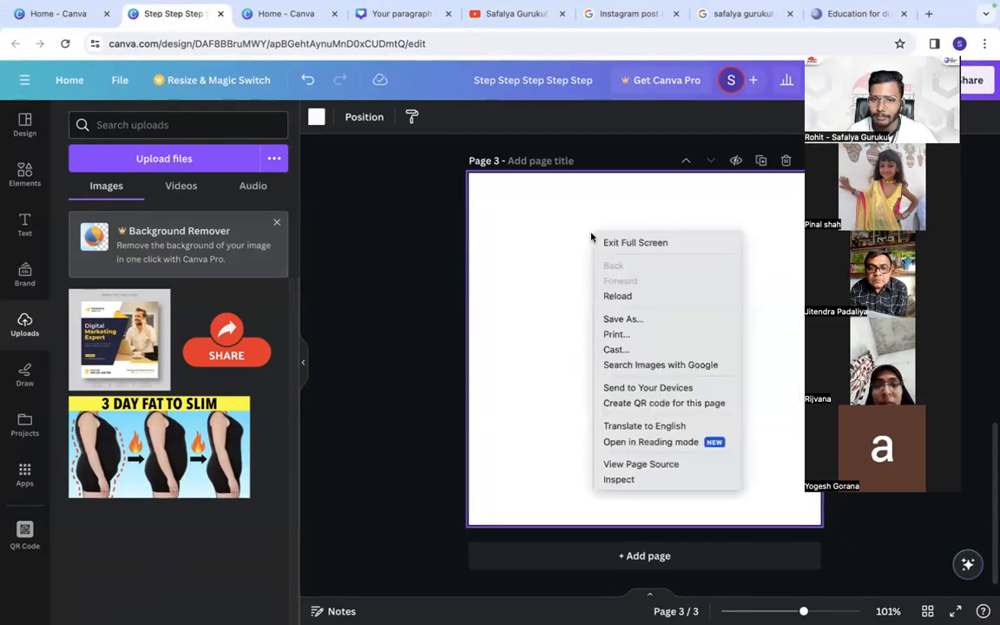
left_click(567, 246)
right_click(570, 244)
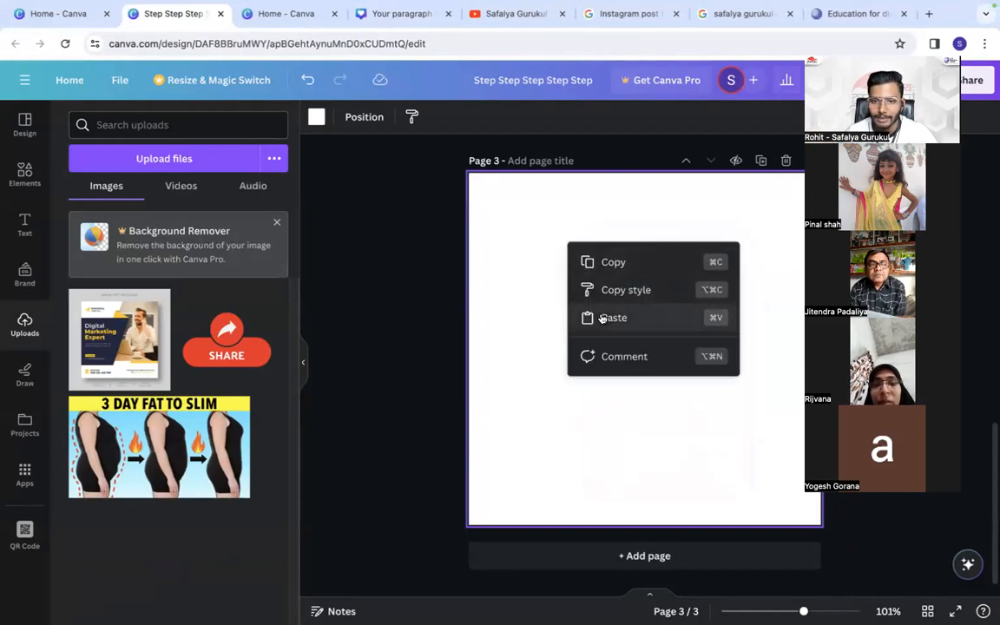
left_click(601, 317)
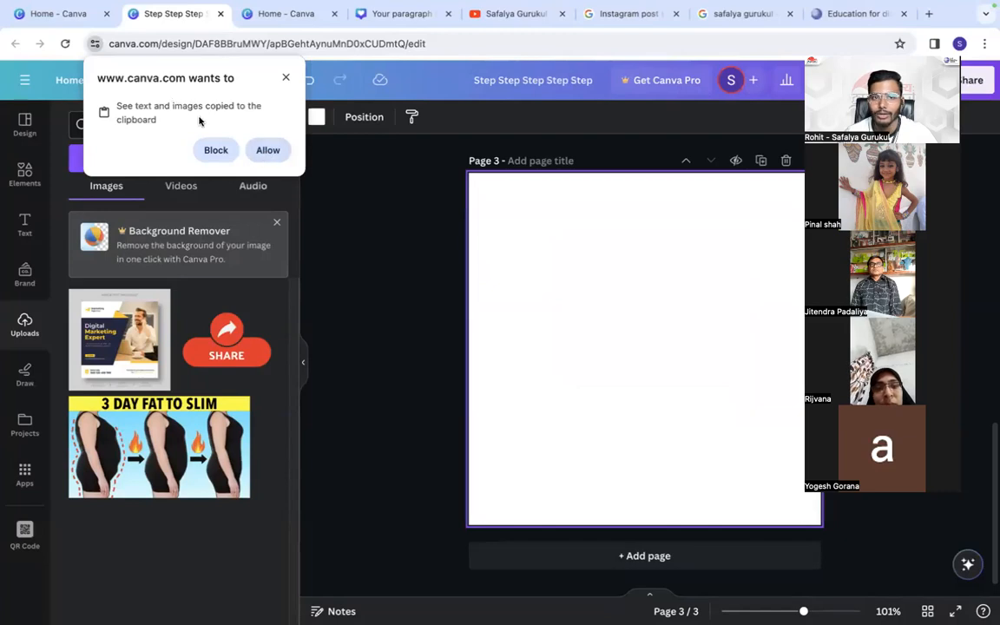
left_click(272, 151)
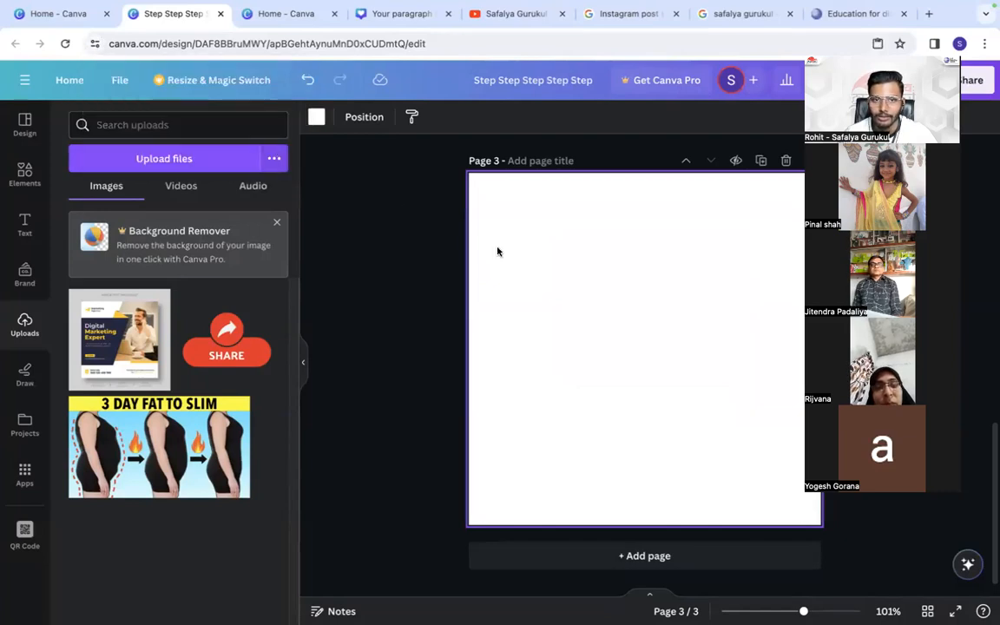
left_click_drag(634, 345, 666, 343)
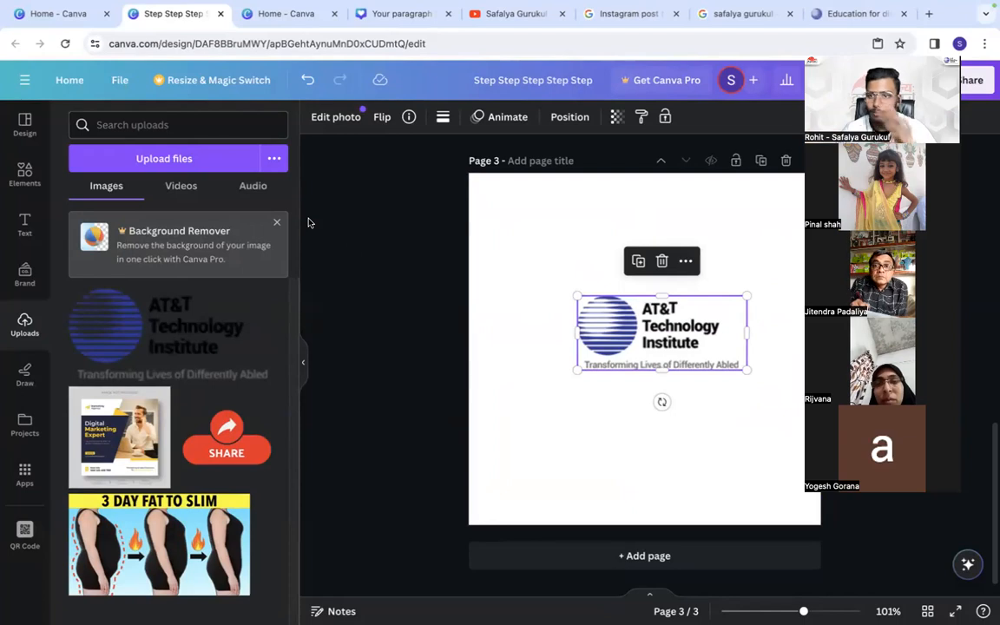
- Show the image results for "safalya gurukul" and copy the logo from the Google Play result
left_click(730, 13)
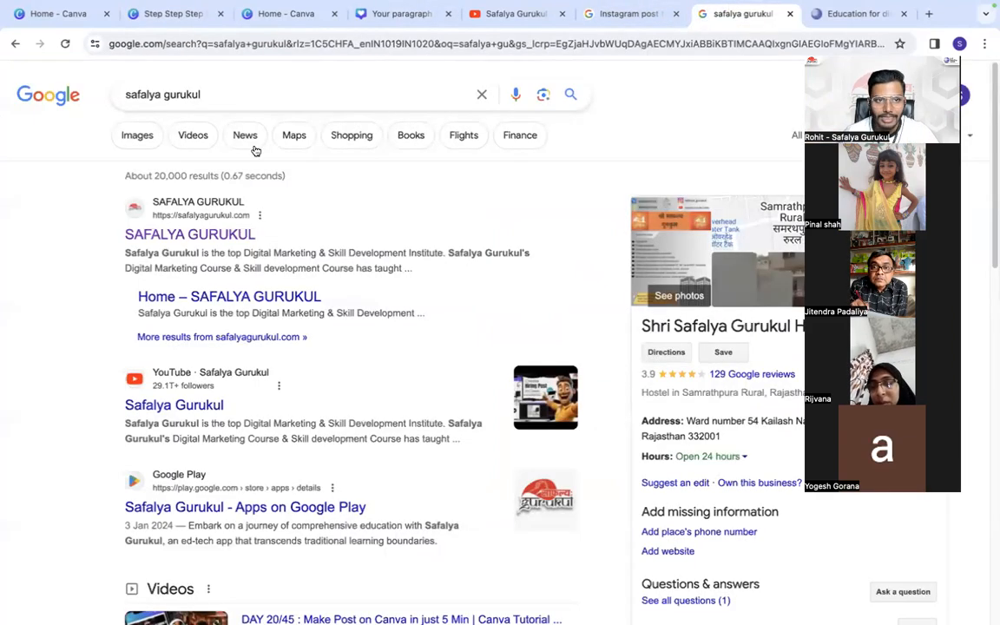
left_click(148, 137)
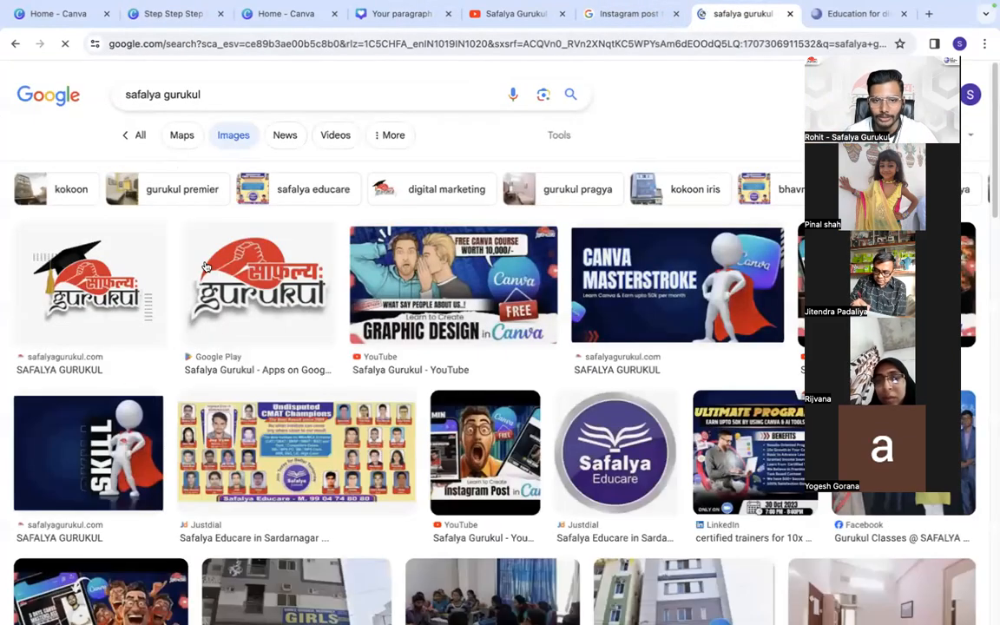
left_click(206, 266)
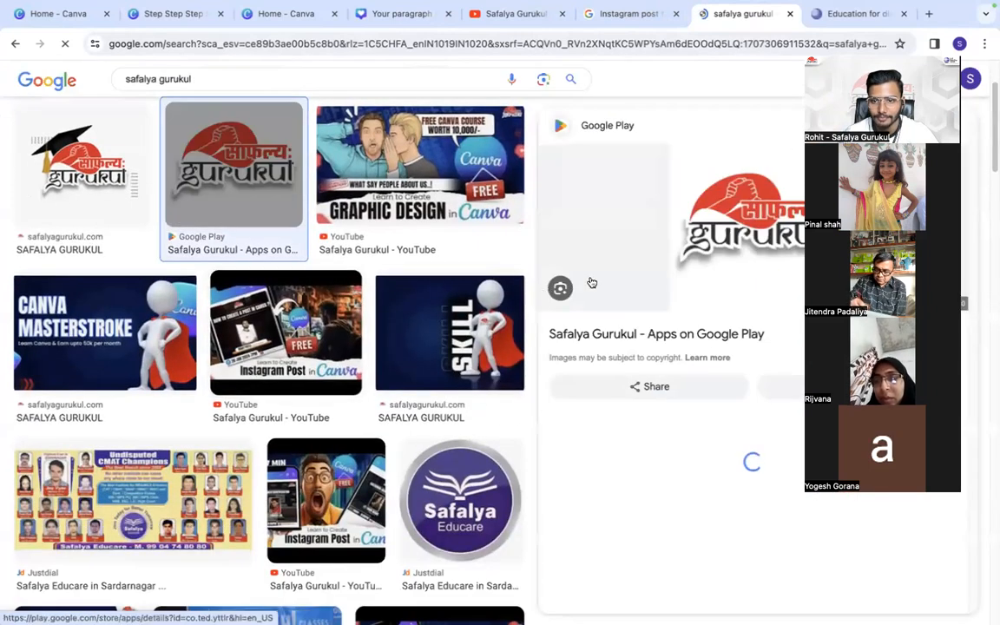
right_click(728, 214)
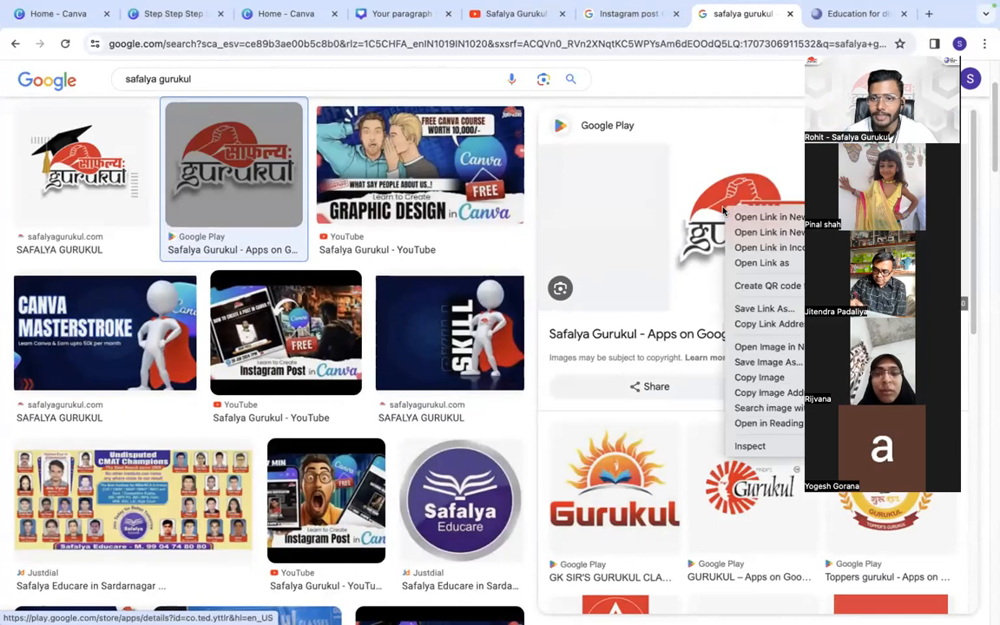
left_click(759, 378)
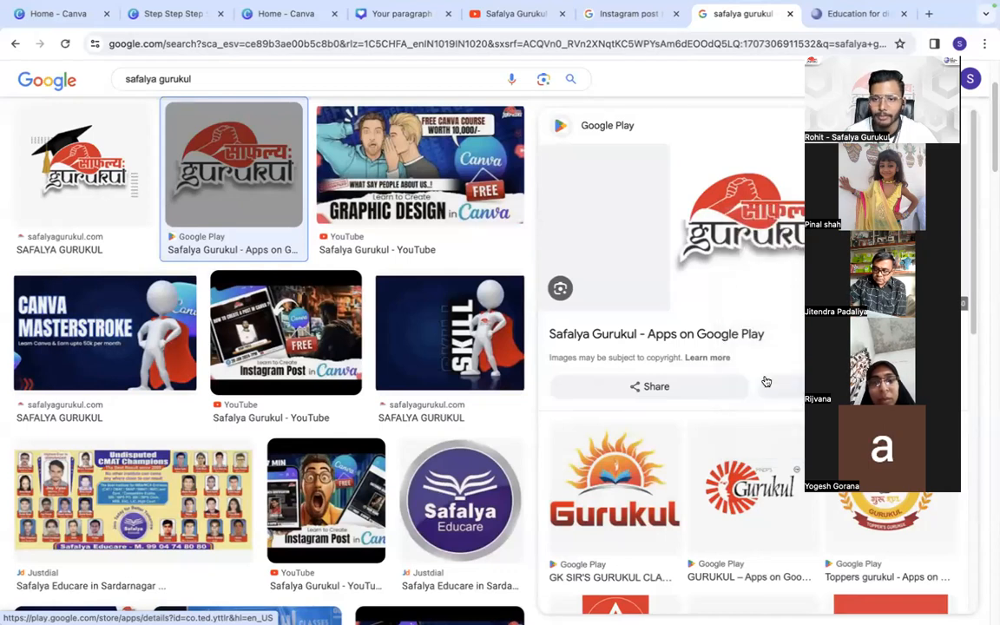
- Replace the Instagram post template search with "bg remover", show all results and open the remove.bg website
left_click(616, 15)
left_click(368, 79)
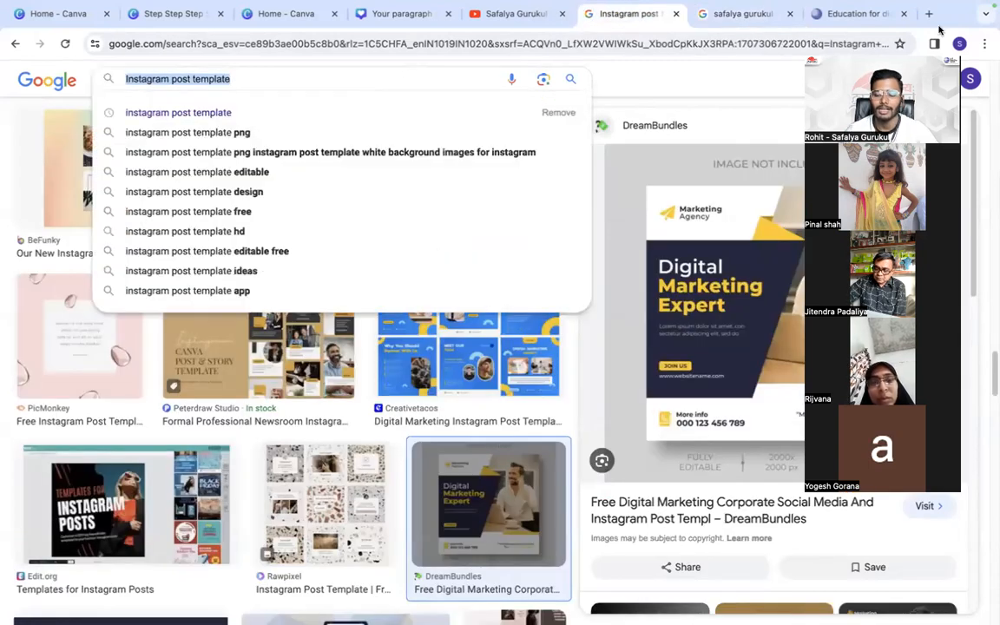
type("bg")
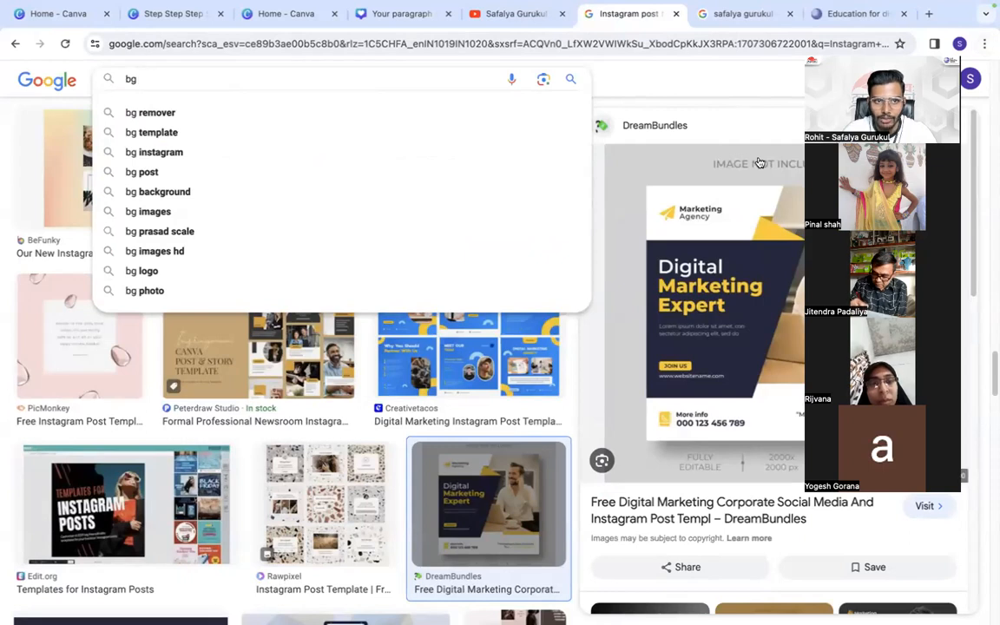
left_click(372, 113)
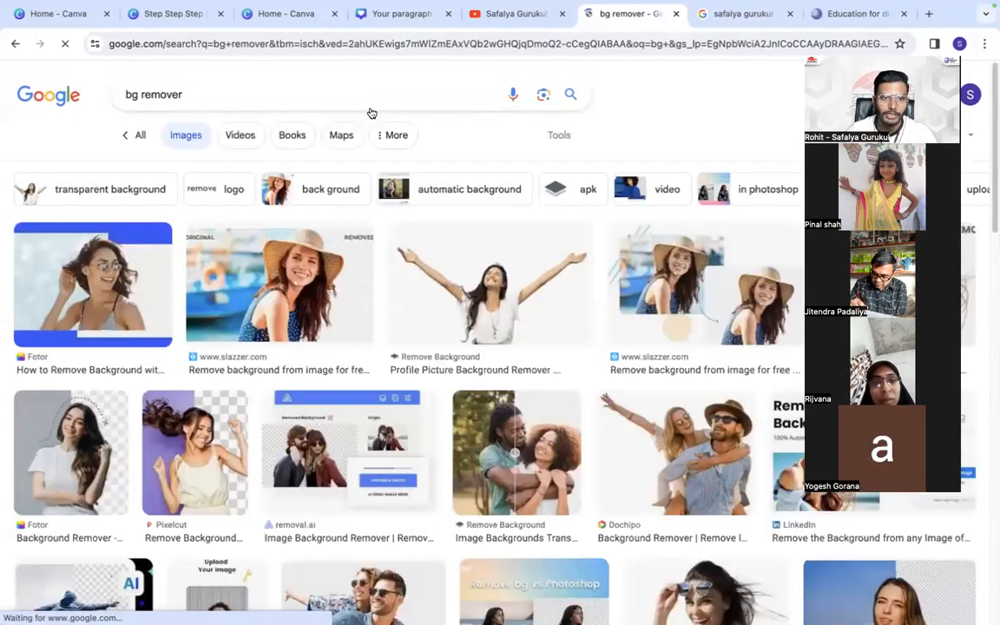
left_click(137, 134)
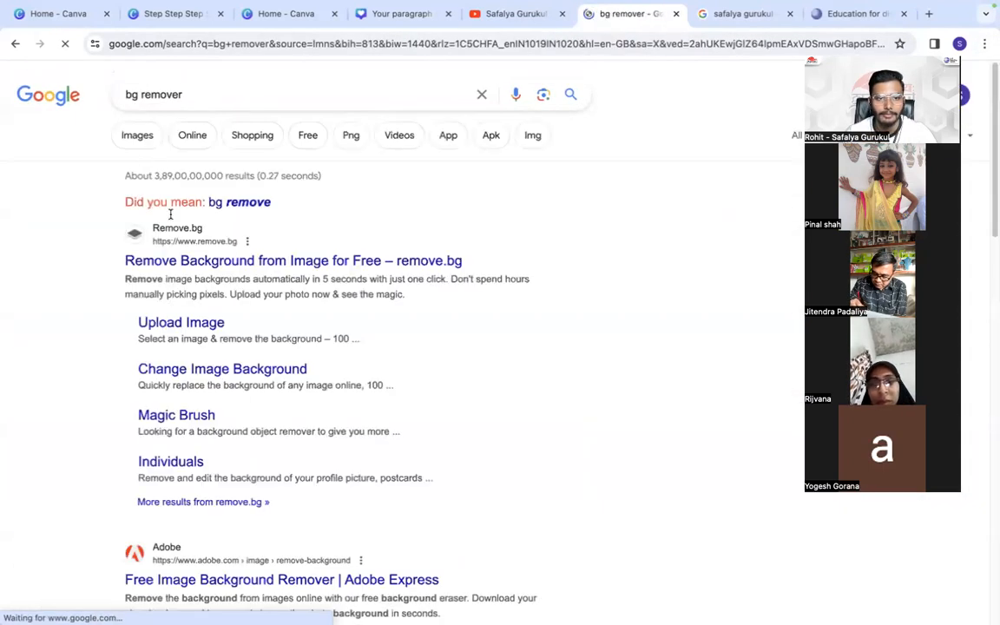
left_click(180, 259)
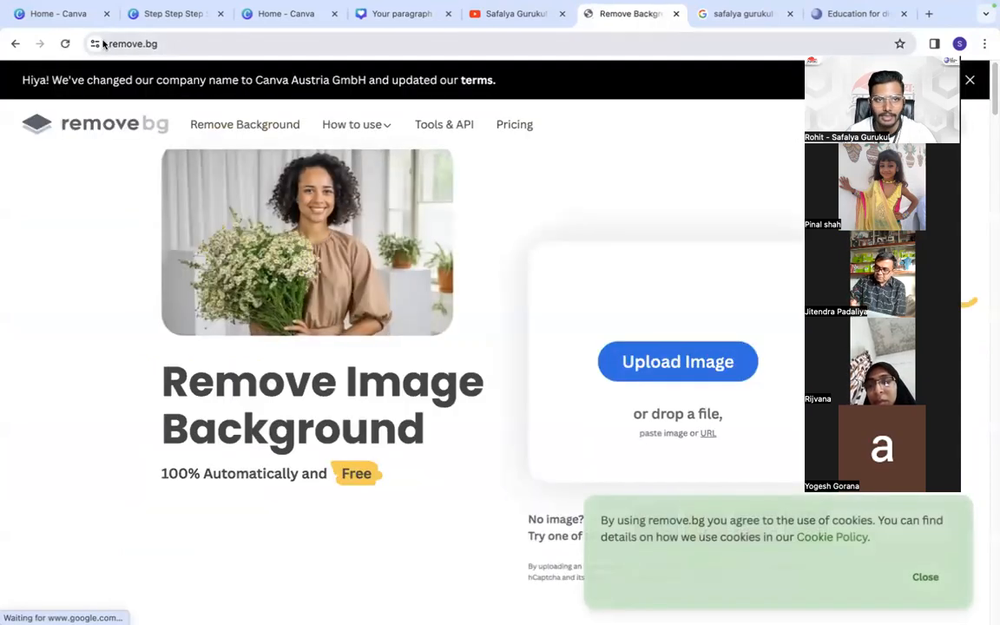
left_click(113, 43)
left_click(119, 41)
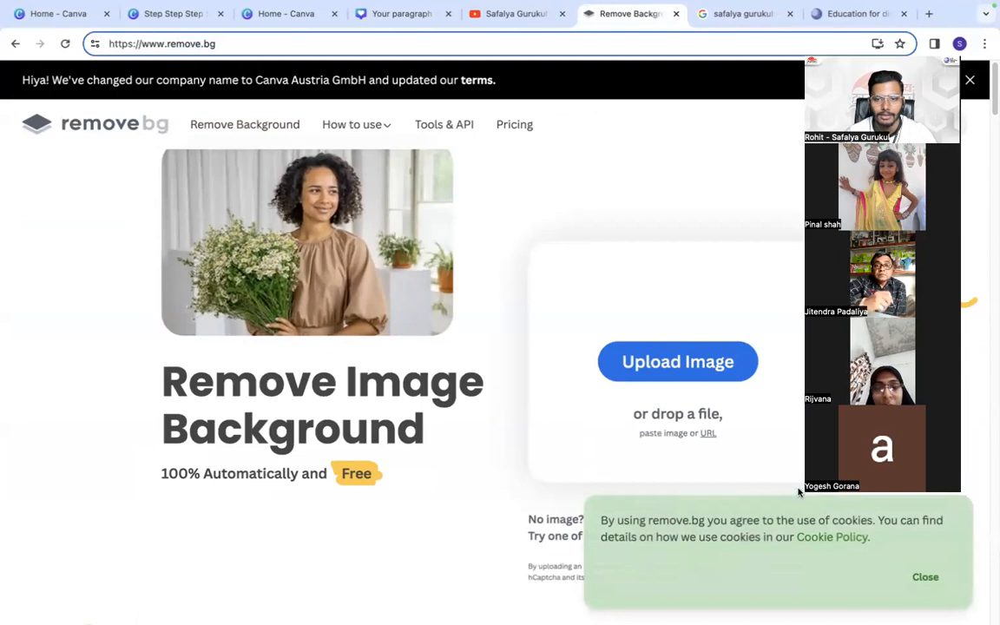
- Paste the copied Safalya Gurukul logo into remove.bg to remove its background
left_click(556, 259)
right_click(597, 331)
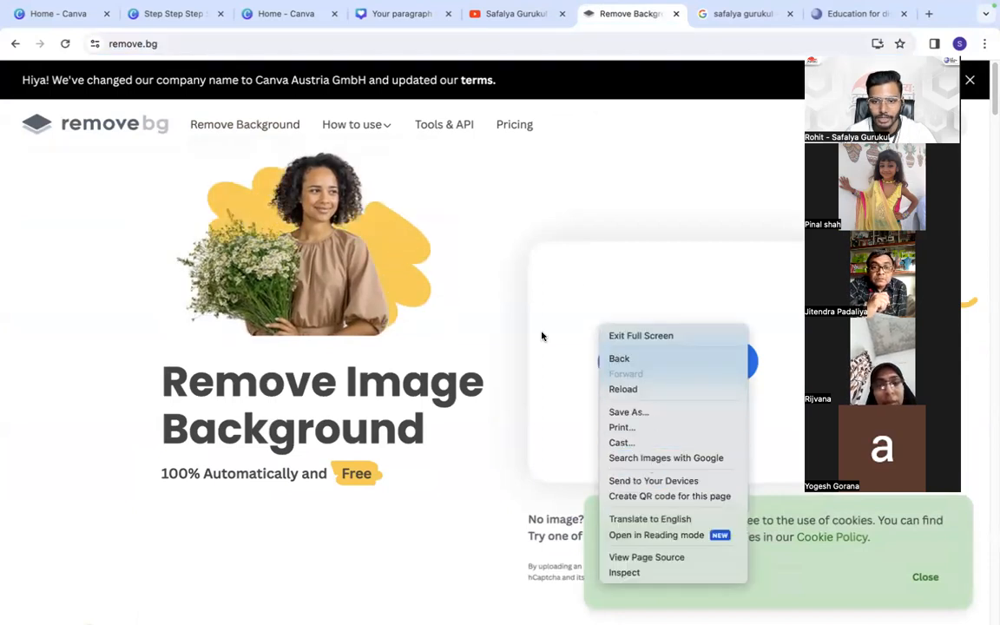
left_click(551, 344)
left_click(591, 362)
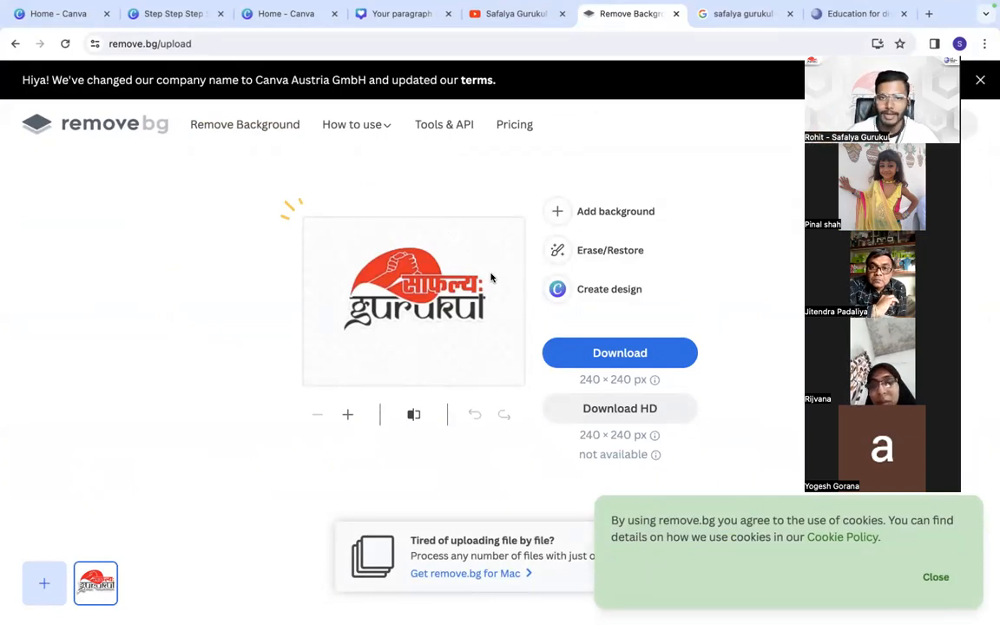
- Select and copy the full web address of the remove.bg upload page
left_click(155, 44)
right_click(158, 44)
left_click(158, 44)
triple_click(157, 43)
right_click(158, 43)
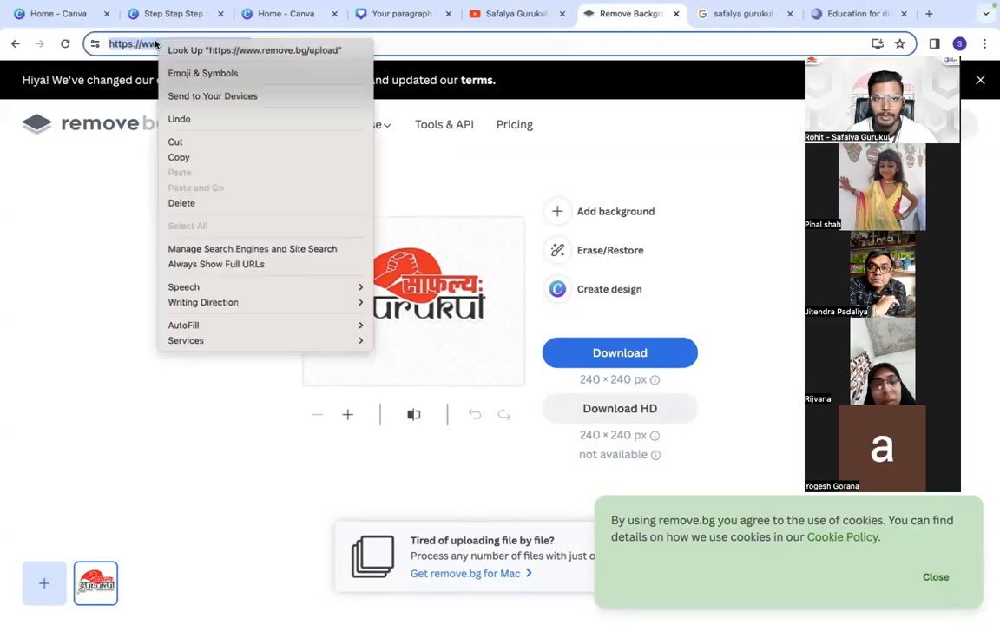
left_click(201, 155)
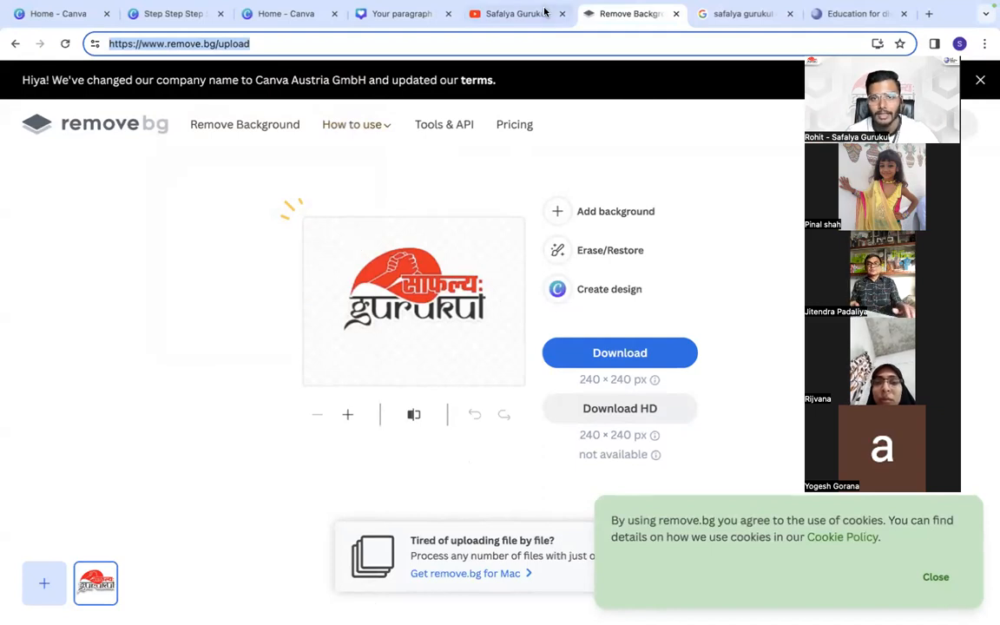
- Replace the "safalya gurukul" image results with a search for "photoroom" and open the Photoroom website
left_click(720, 14)
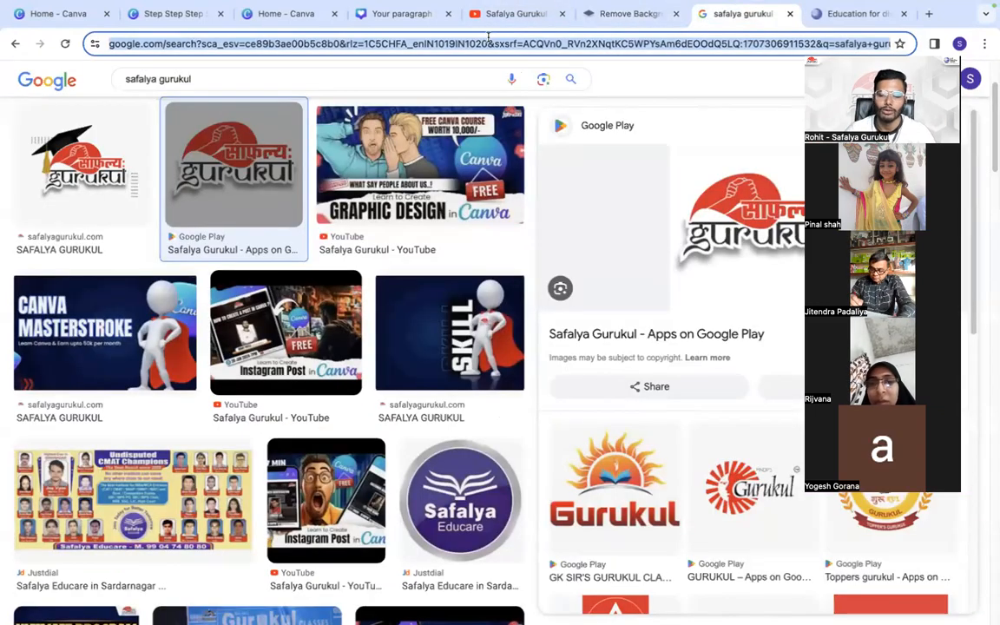
left_click(489, 39)
type("photo")
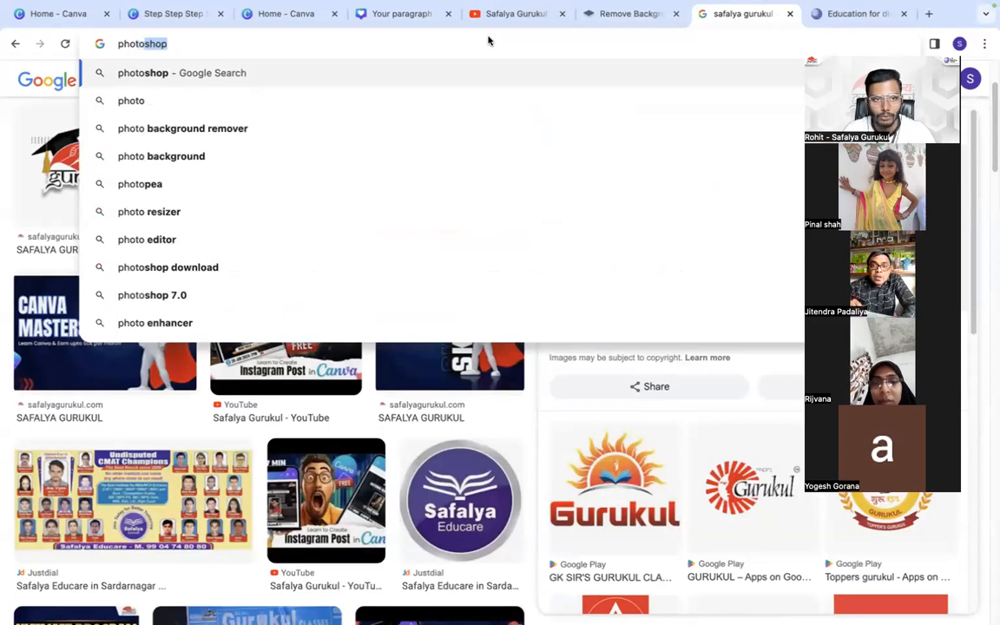
type("room")
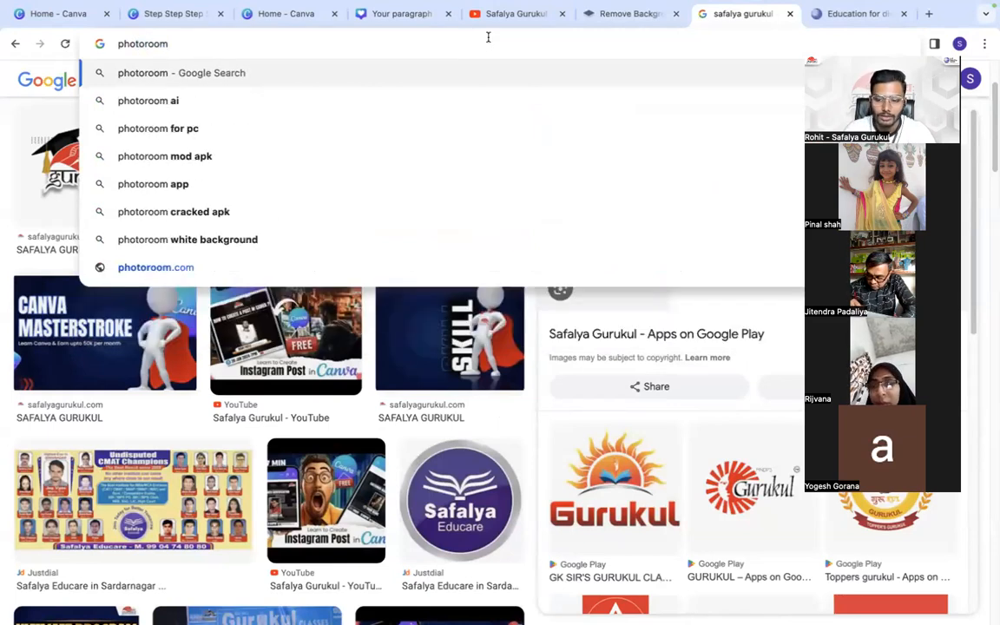
key("Return")
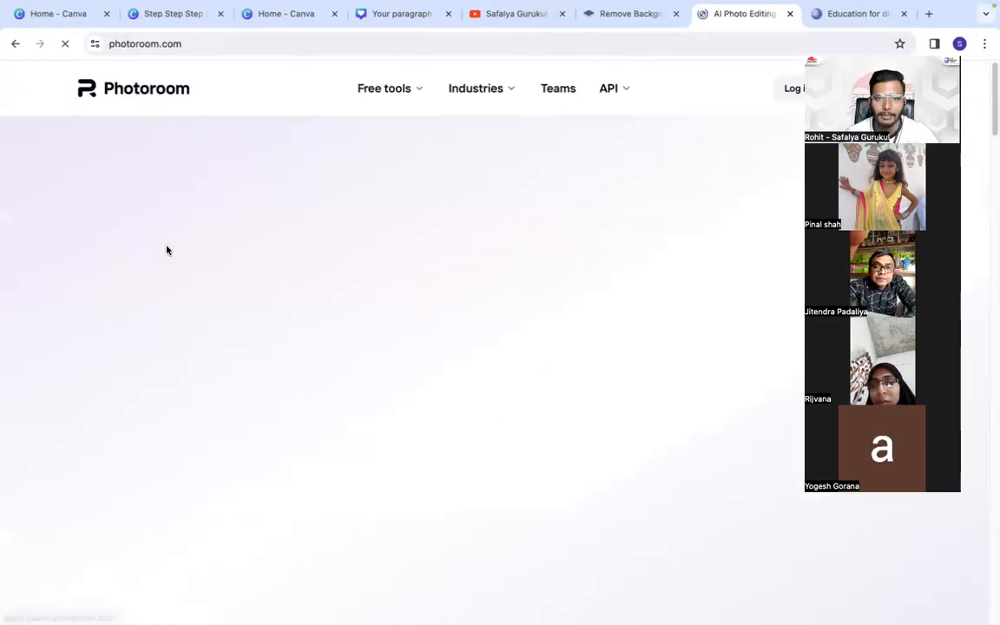
- Open the Remove Background tool from Photoroom's free tools
left_click(386, 89)
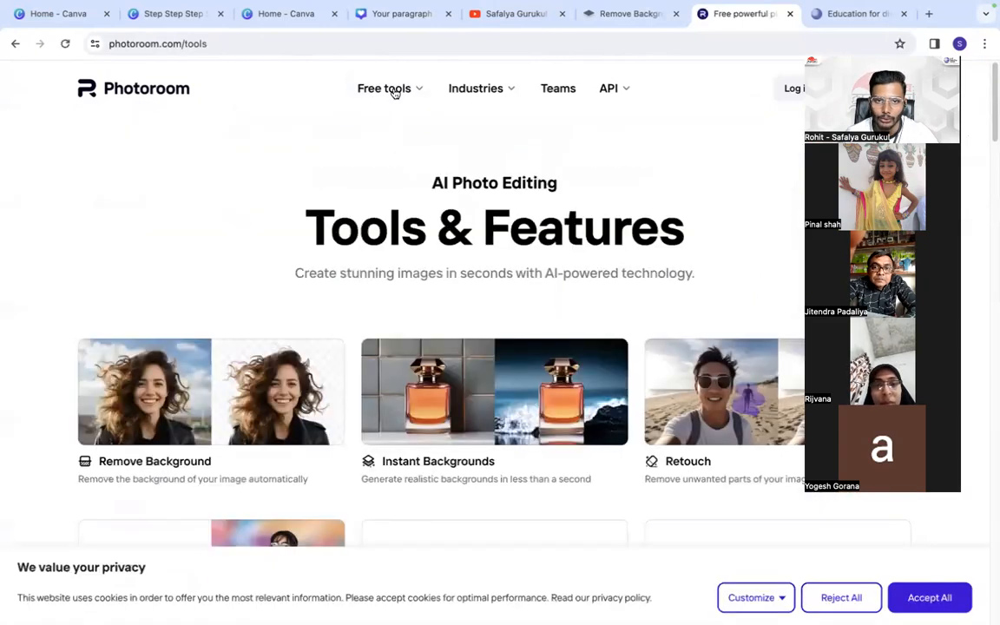
mouse_move(392, 90)
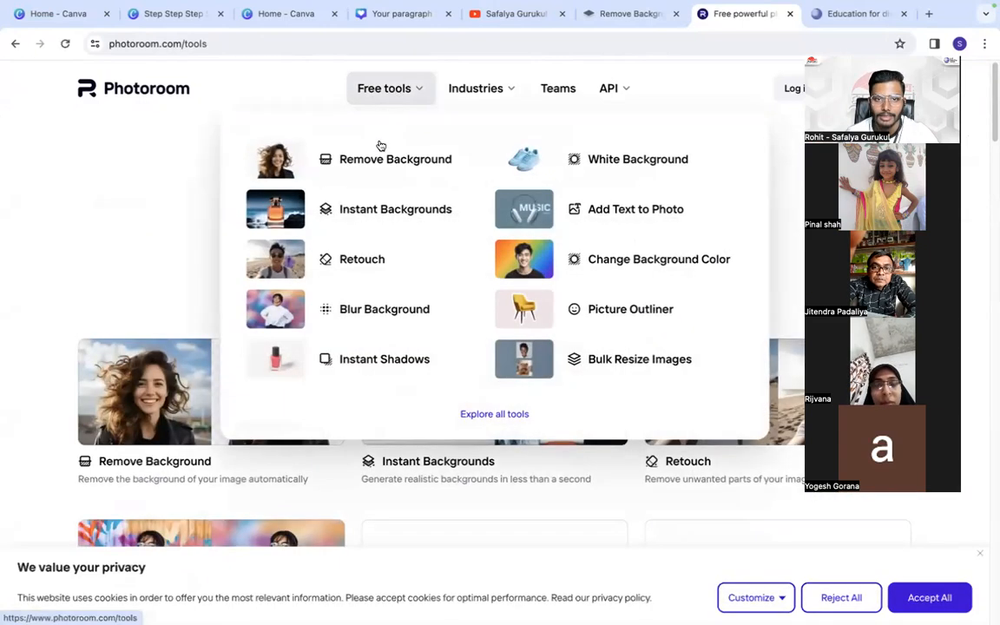
left_click(377, 155)
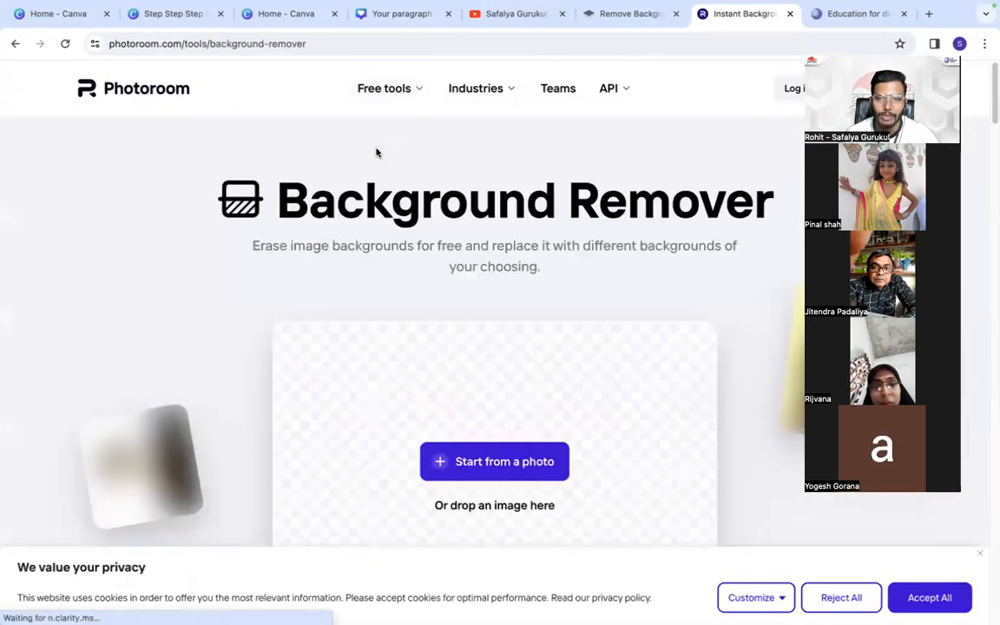
- Upload the expressive bearded man JPG in Downloads, listed under the previous 7 days, to Photoroom's background remover
left_click(498, 457)
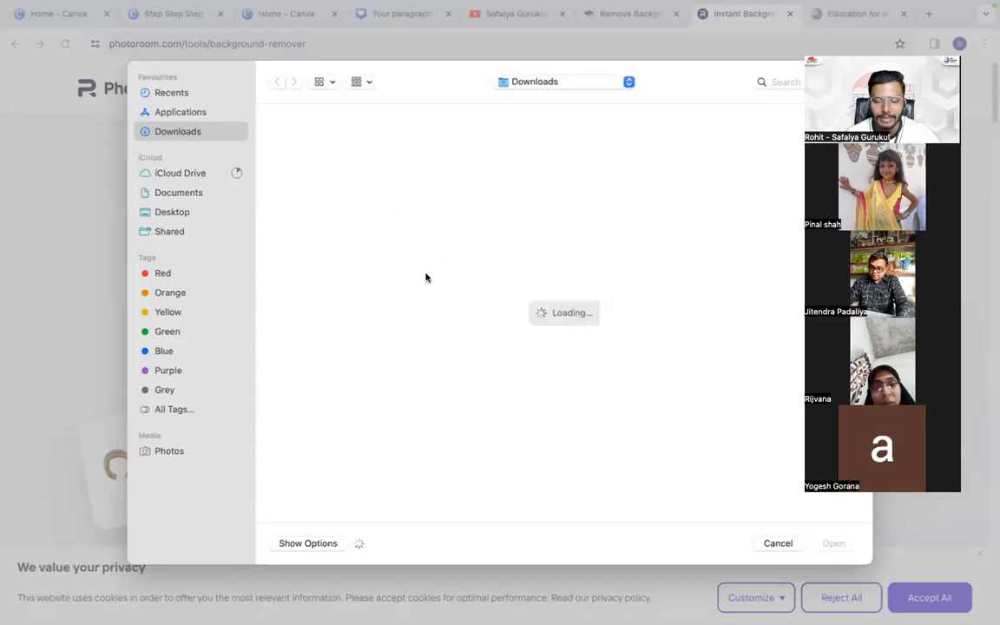
scroll(564, 365, "down", 5)
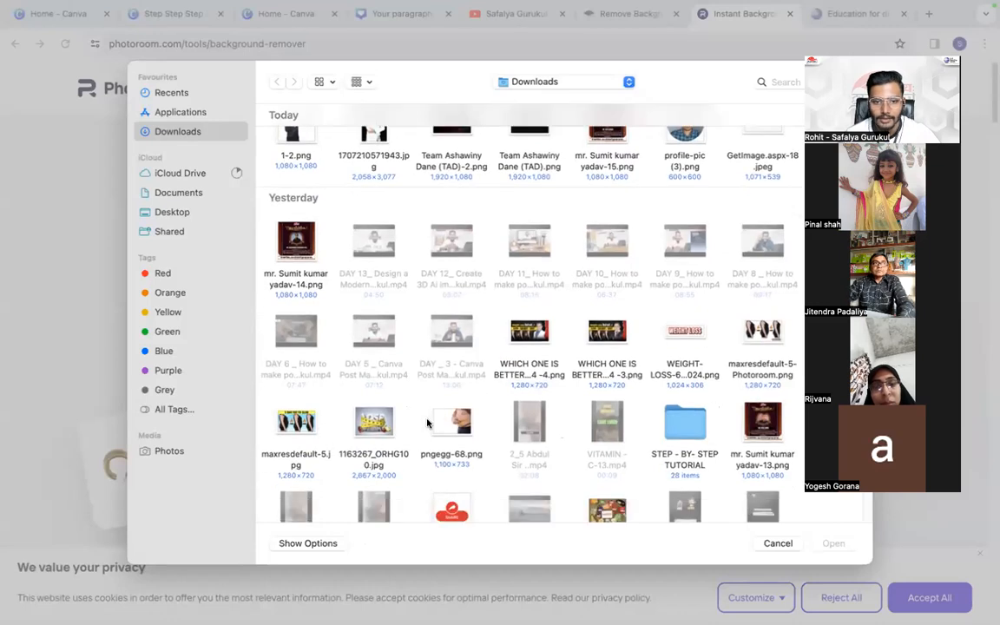
scroll(442, 399, "down", 10)
scroll(448, 396, "down", 8)
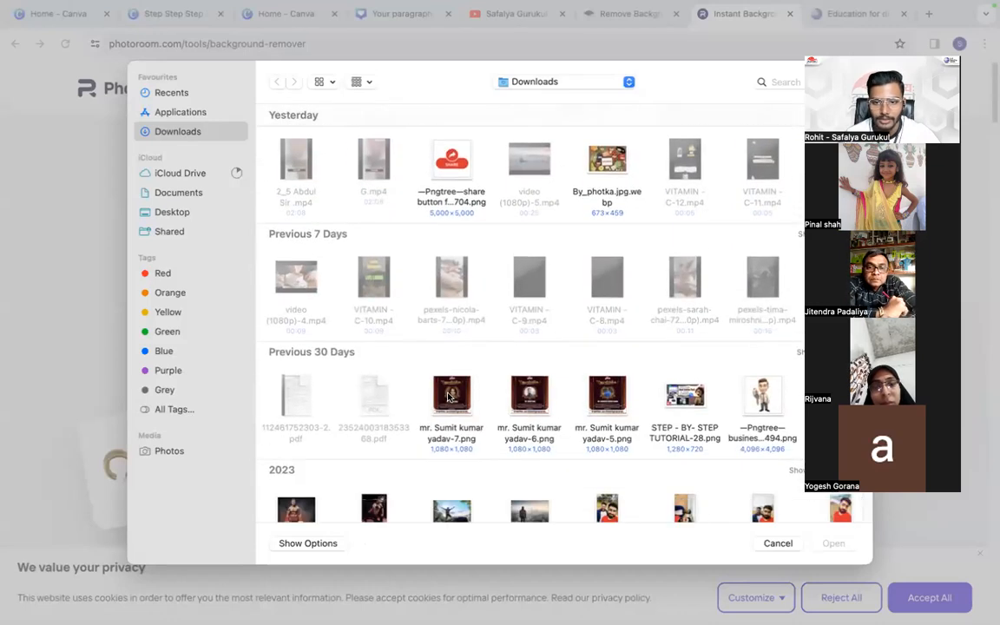
scroll(463, 395, "down", 2)
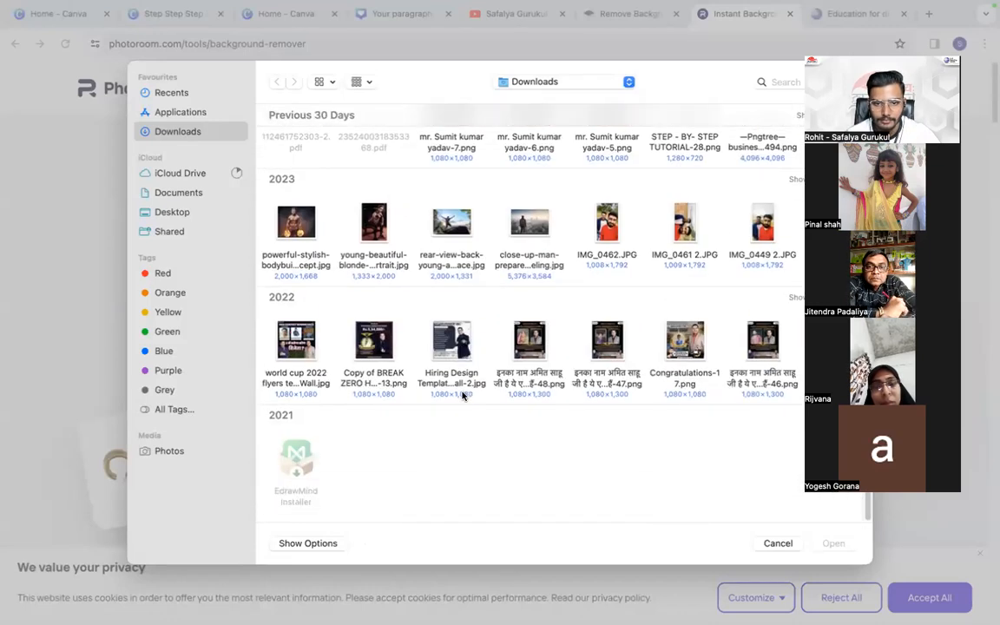
scroll(462, 394, "up", 20)
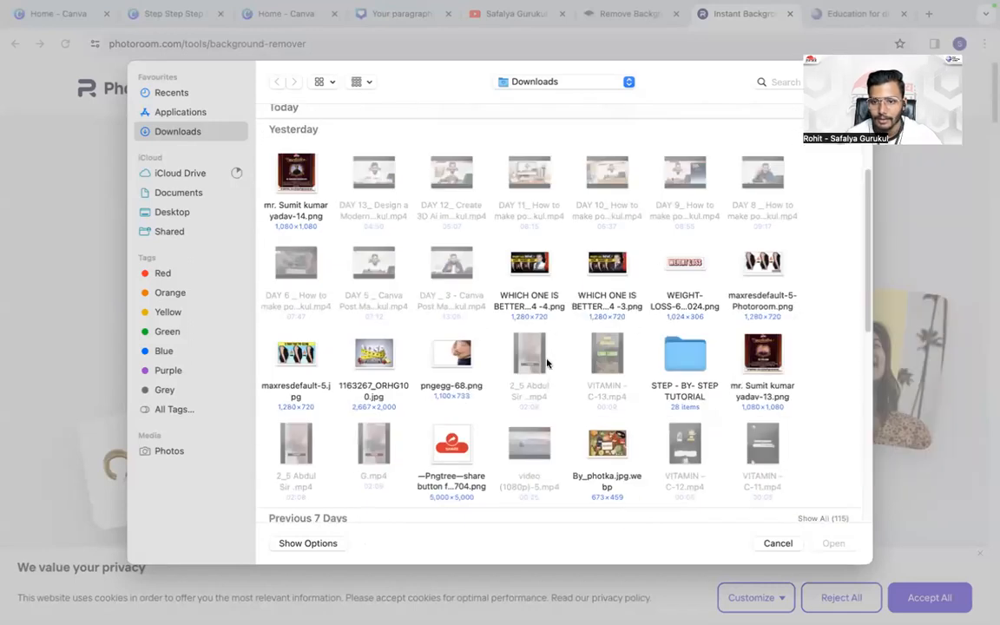
scroll(608, 416, "down", 2)
left_click(818, 452)
scroll(567, 382, "down", 10)
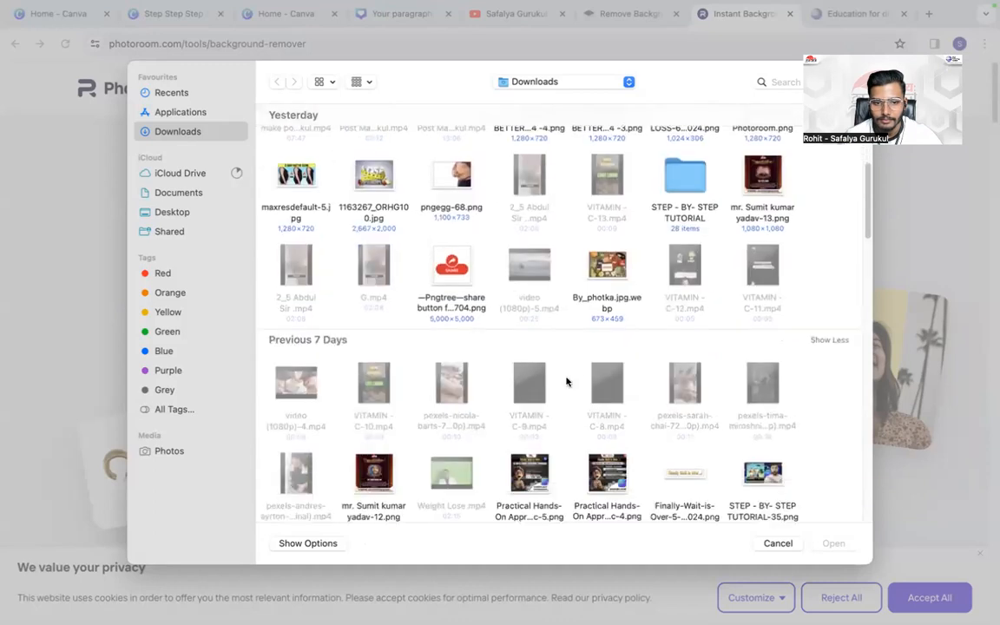
left_click(777, 351)
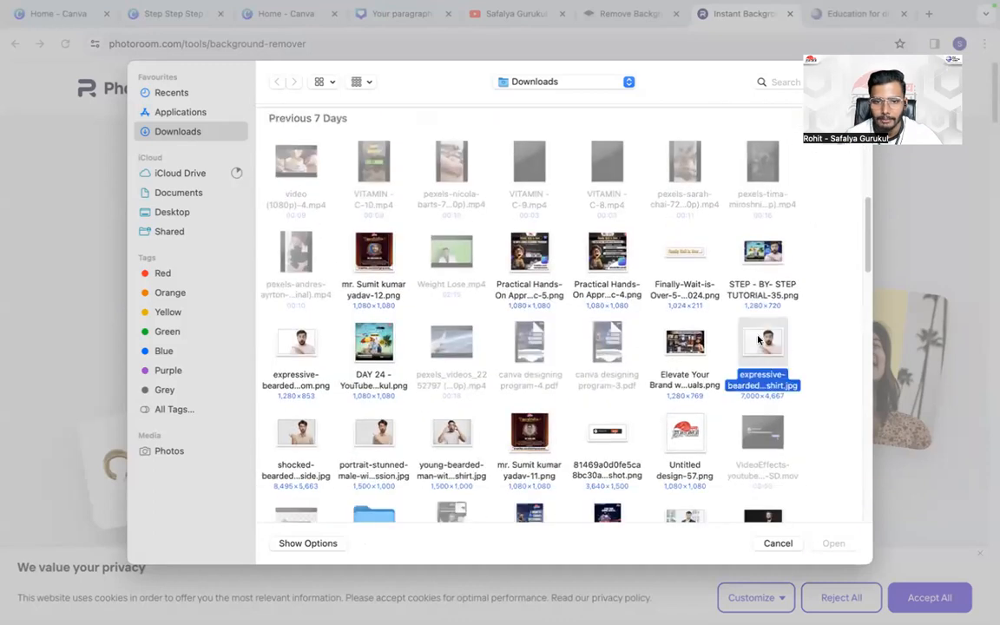
left_click(832, 544)
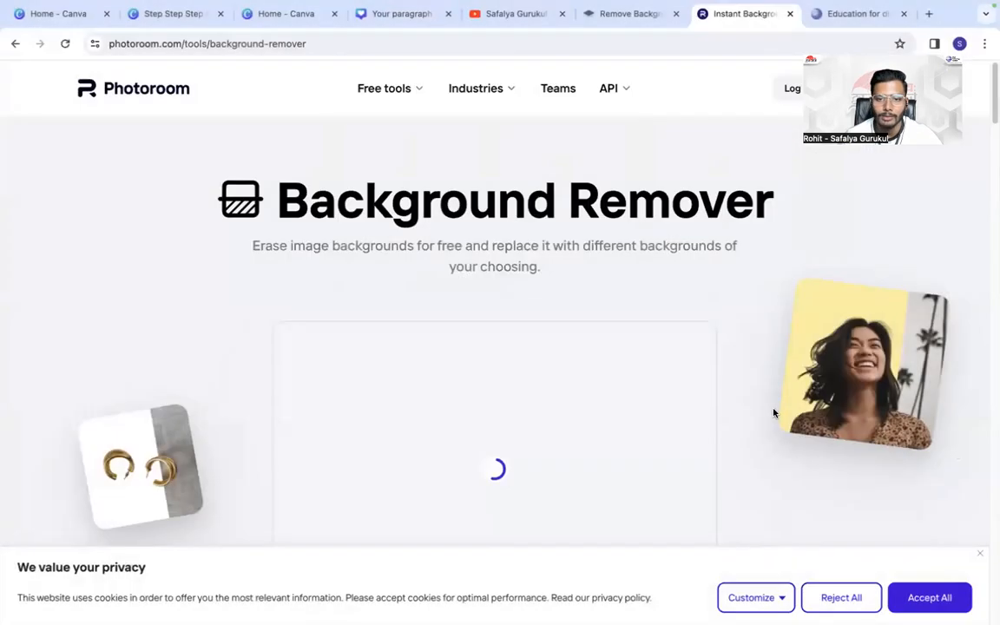
- Compare the man's photo before and after background removal and download the cut-out in standard resolution
scroll(543, 337, "down", 2)
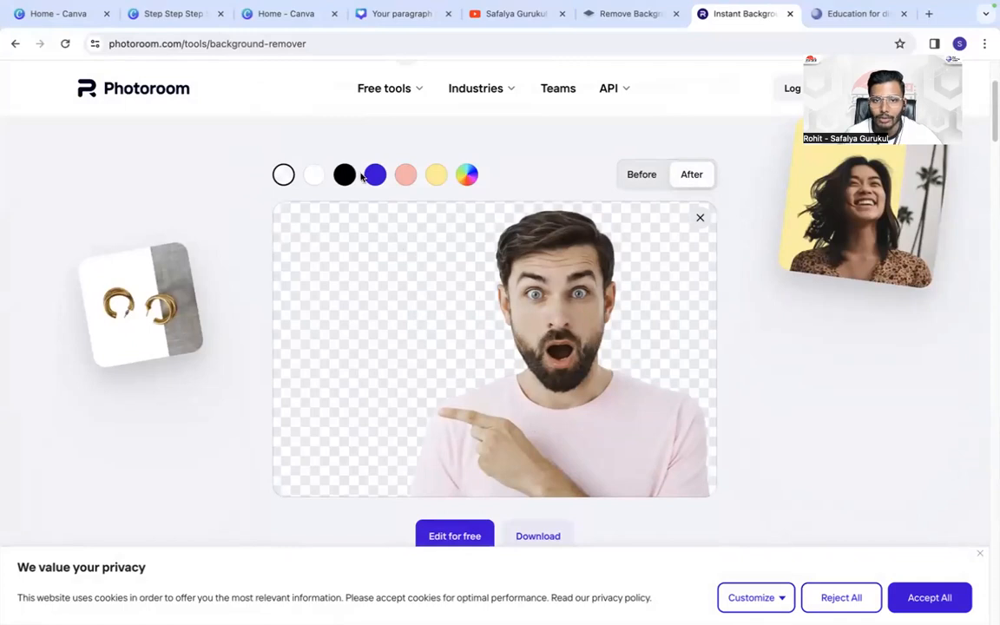
left_click(642, 174)
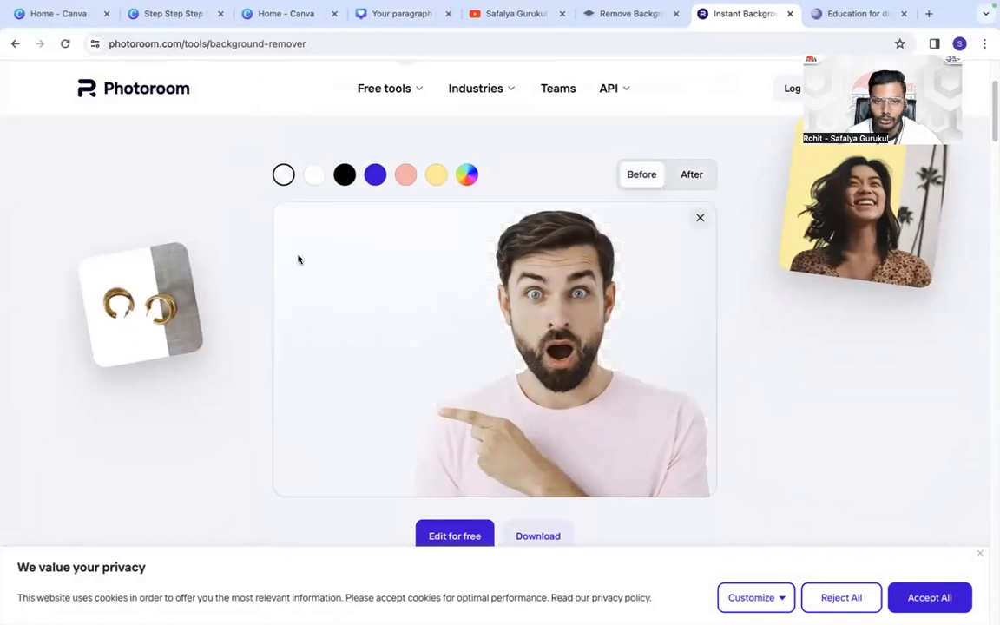
left_click(691, 174)
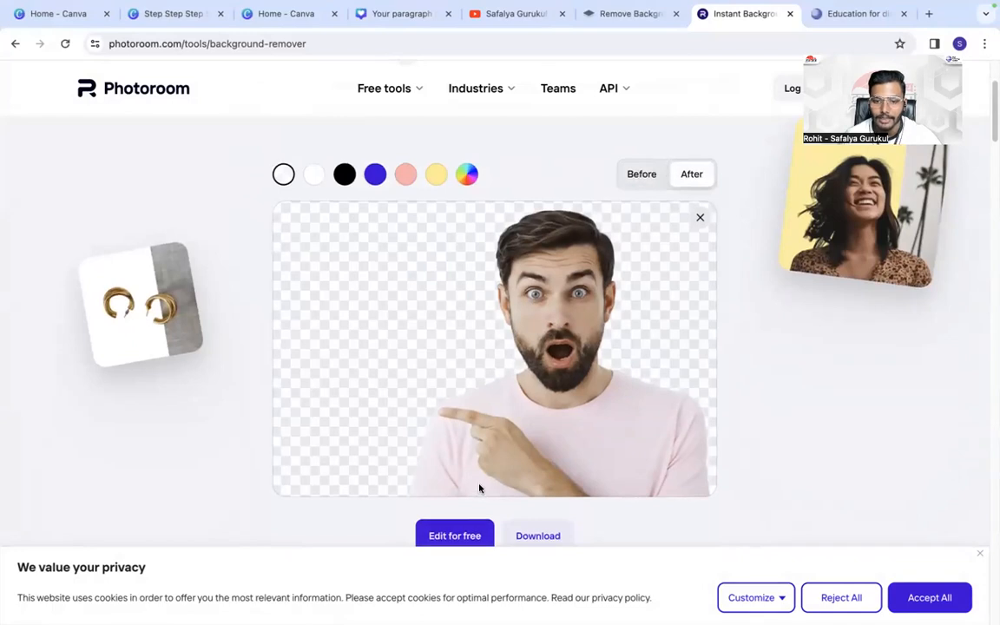
scroll(480, 487, "down", 2)
left_click(524, 458)
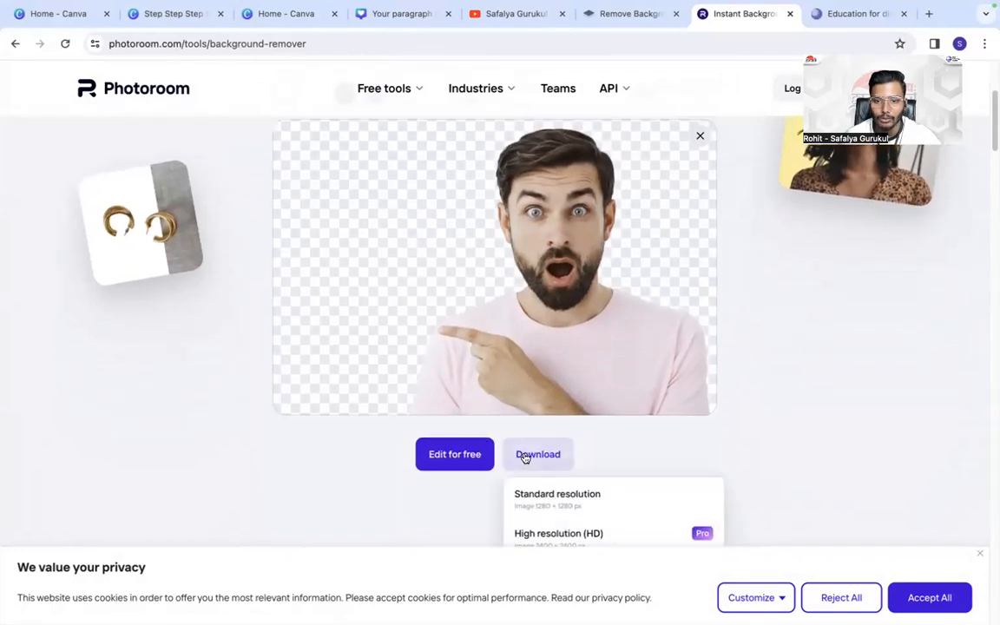
left_click(552, 491)
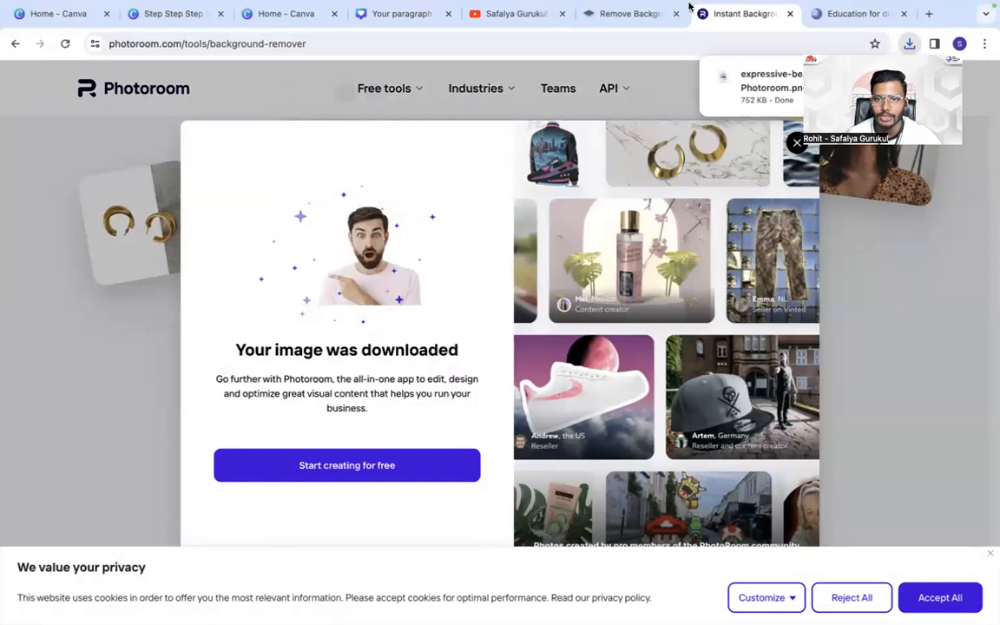
- Copy the full web address of Photoroom's background remover page
left_click(162, 46)
right_click(164, 46)
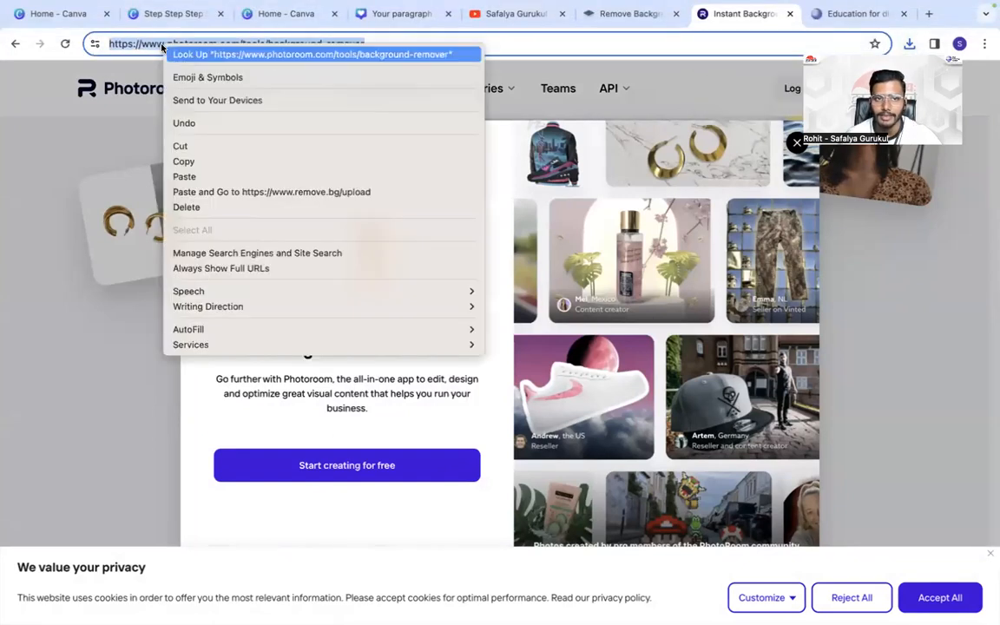
left_click(232, 161)
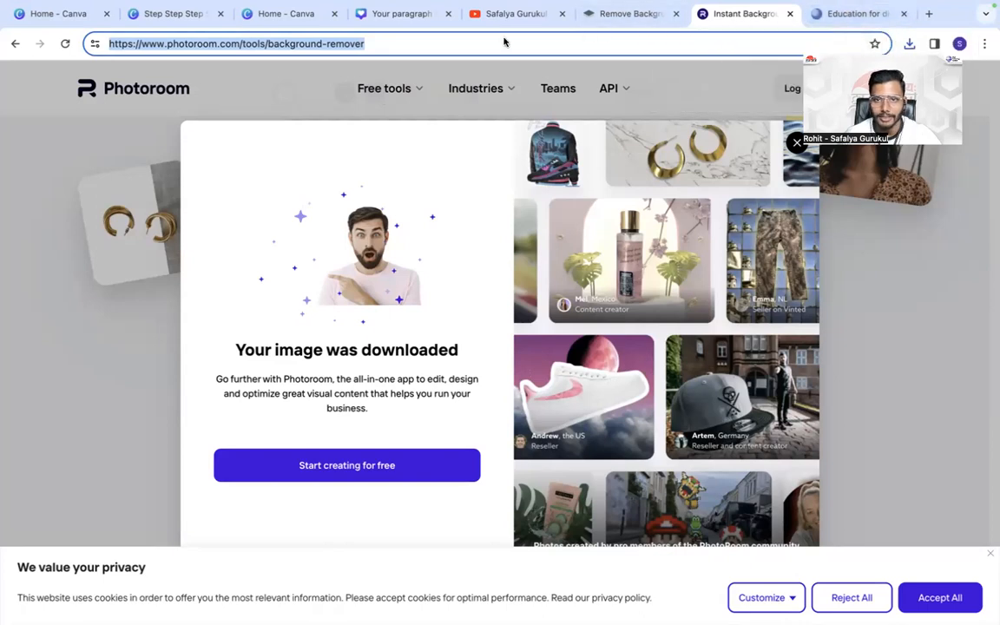
- Return to remove.bg and copy the Safalya Gurukul logo with its background removed
left_click(611, 13)
right_click(406, 307)
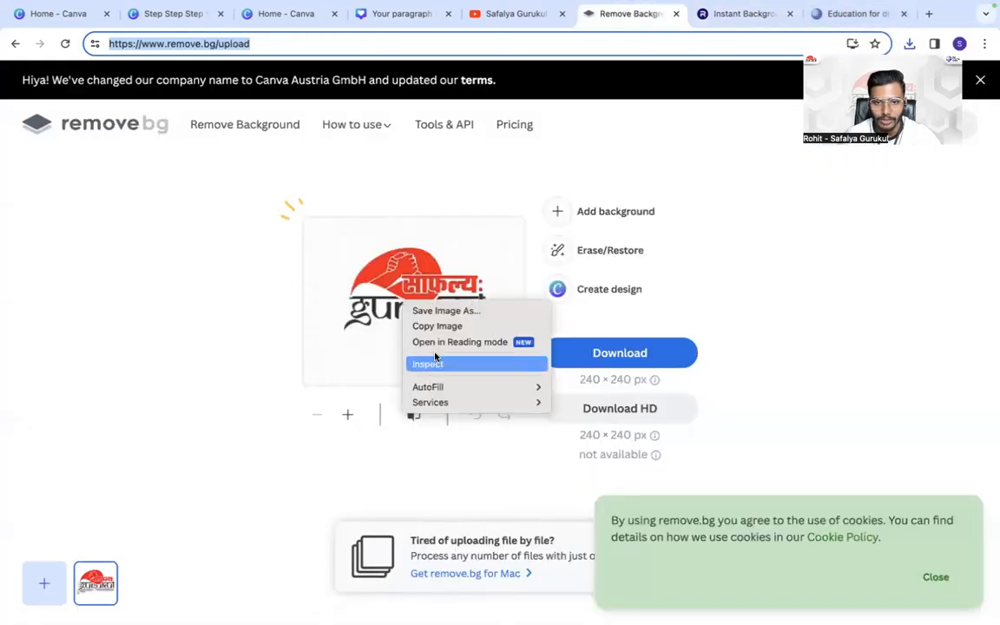
left_click(440, 326)
- Switch to the "Step Step Step Step Step" Canva design and close the "Your paragraph text" design and the extra Canva home page
left_click(397, 13)
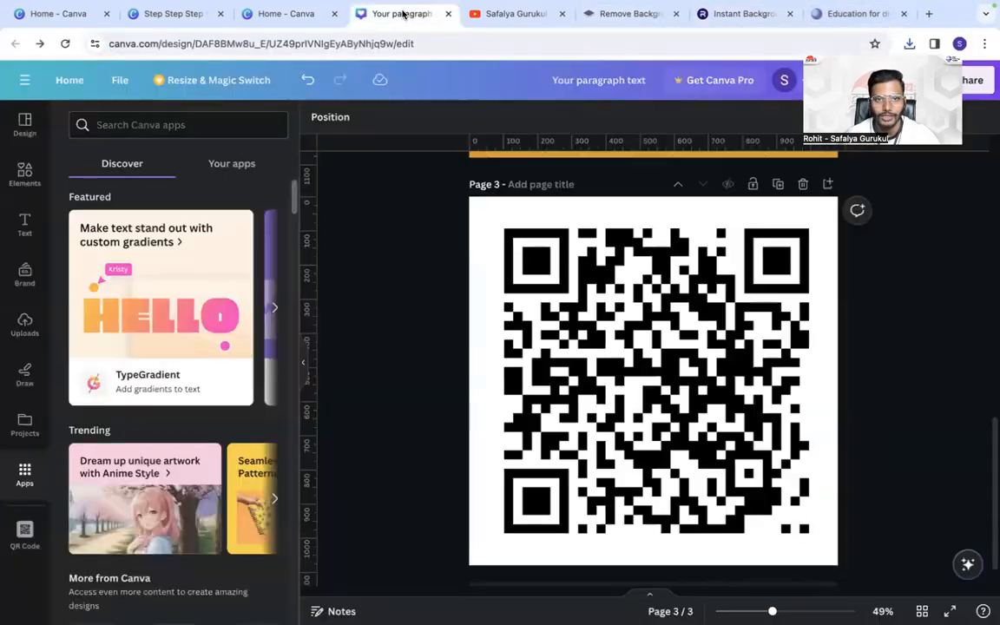
left_click(165, 13)
left_click(448, 14)
left_click(335, 14)
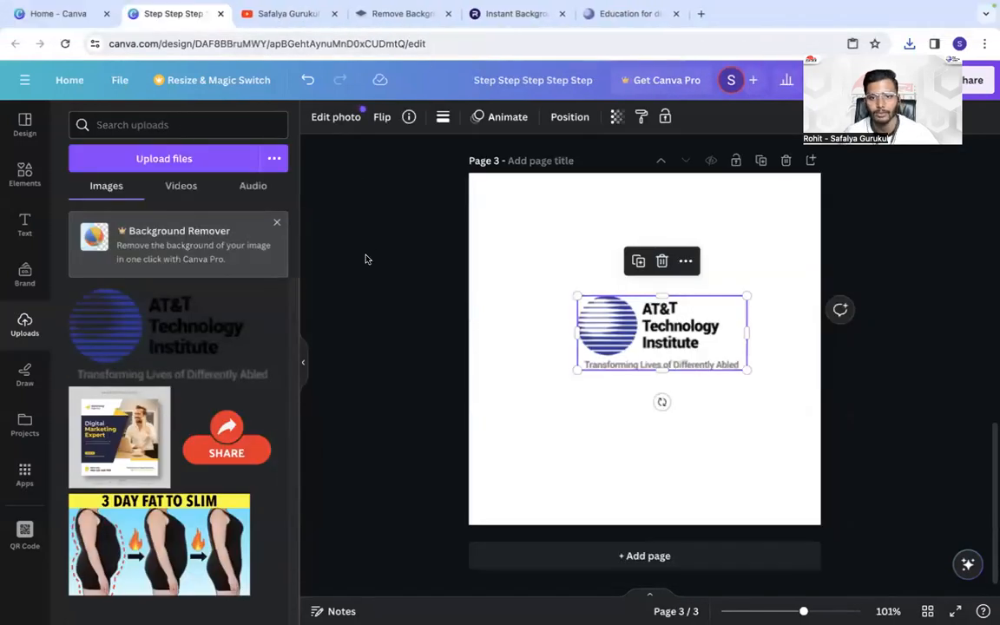
- Paste the Safalya Gurukul logo onto page 3, shrink it and place it in the page's upper-left corner
left_click(365, 261)
key("super+v")
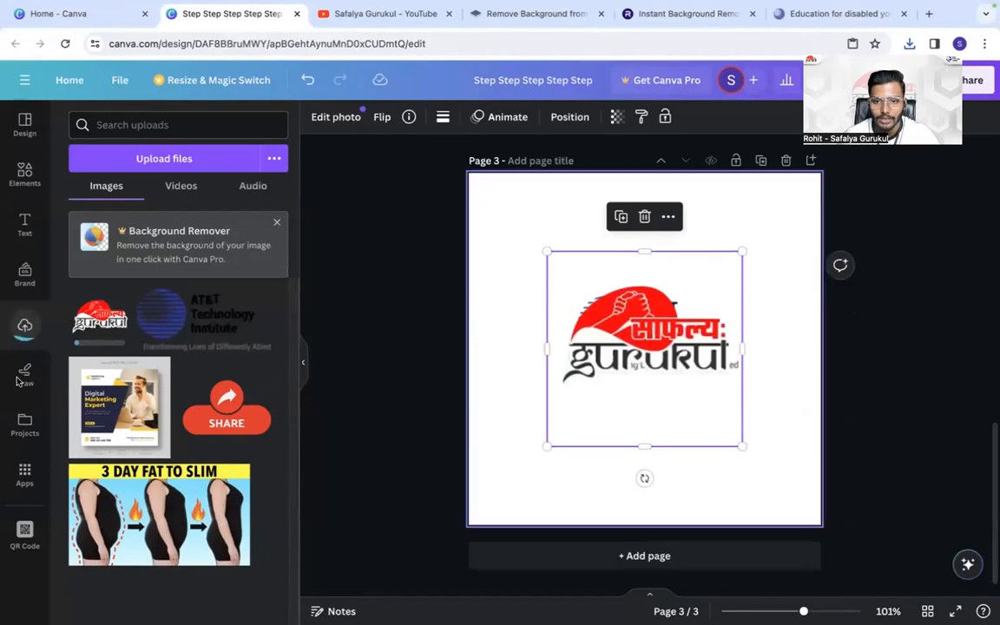
left_click_drag(631, 341, 554, 286)
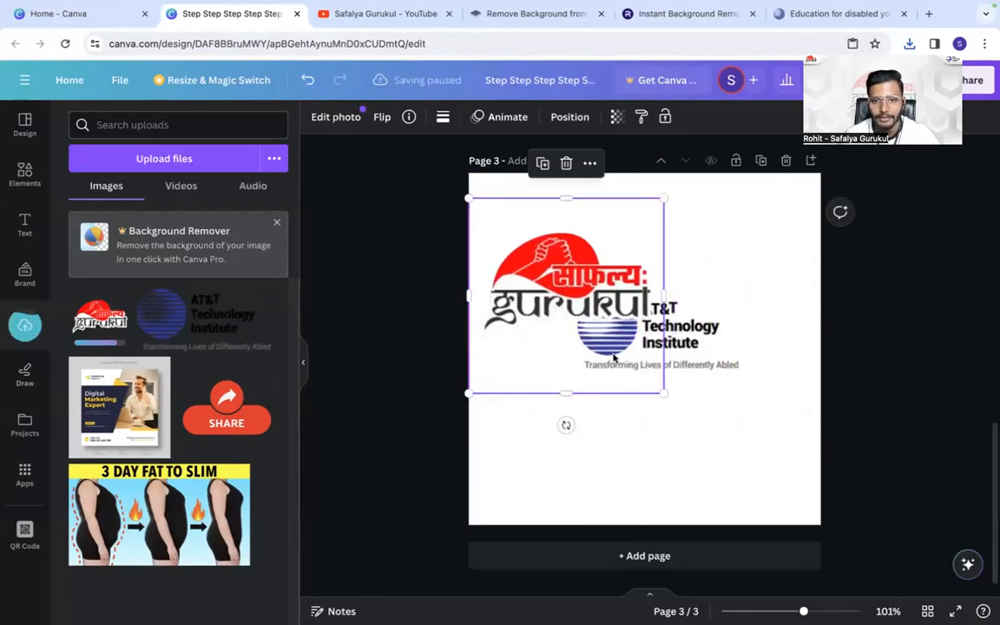
left_click_drag(662, 392, 543, 272)
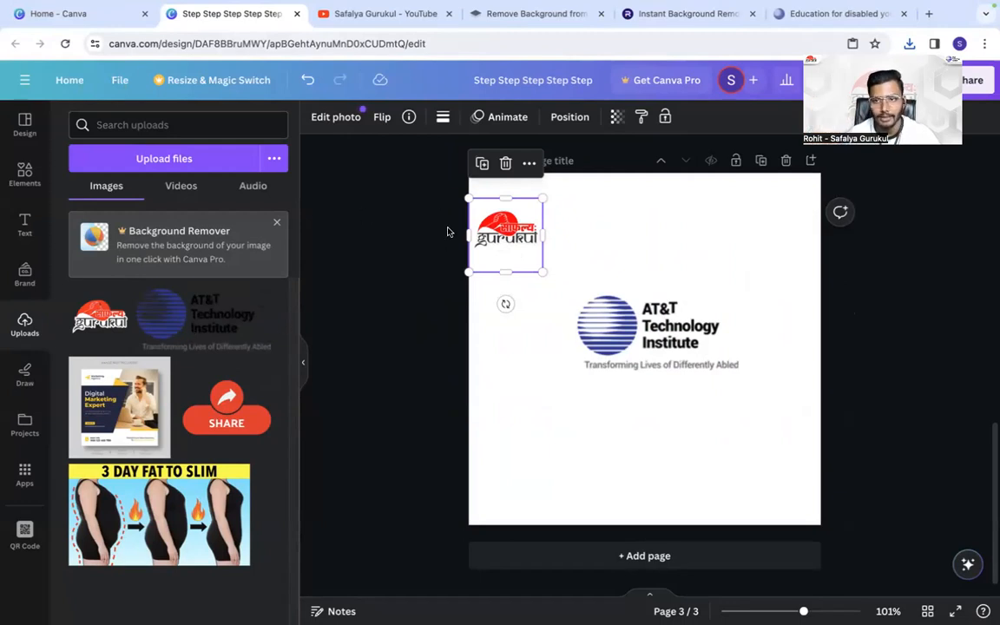
left_click_drag(520, 241, 516, 209)
left_click(404, 232)
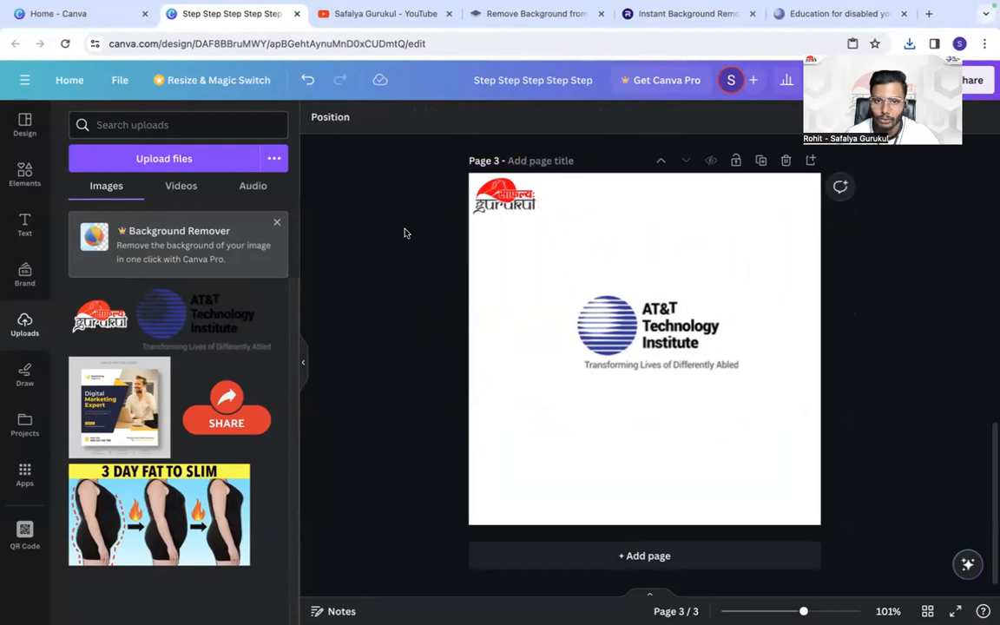
left_click(507, 201)
left_click_drag(538, 237, 519, 217)
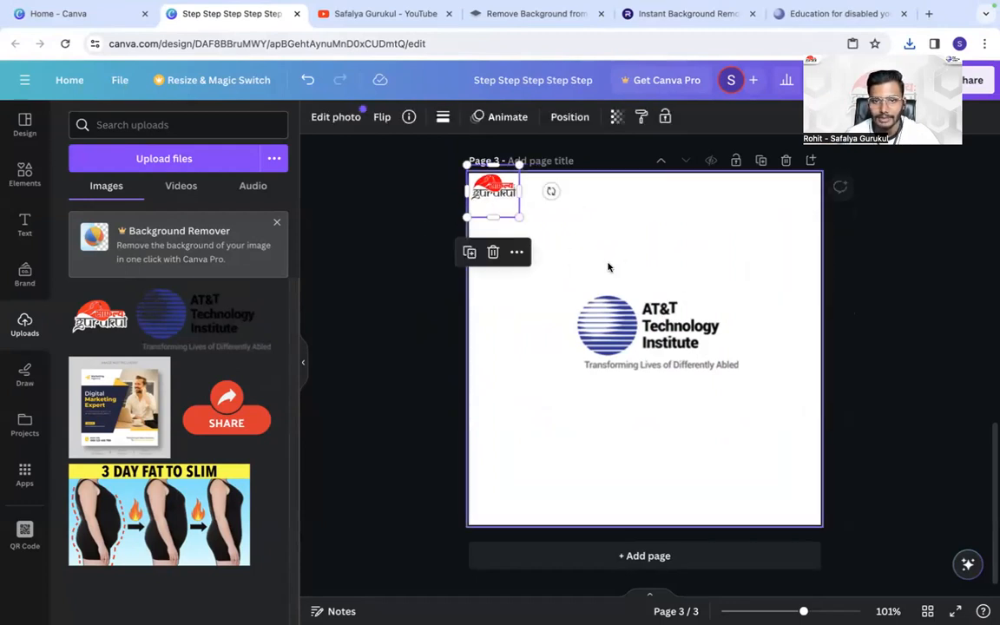
- Move the AT&T Technology Institute logo to the upper left of page 3 and delete the Safalya Gurukul logo
left_click_drag(651, 334, 564, 243)
left_click(483, 193)
left_click(494, 252)
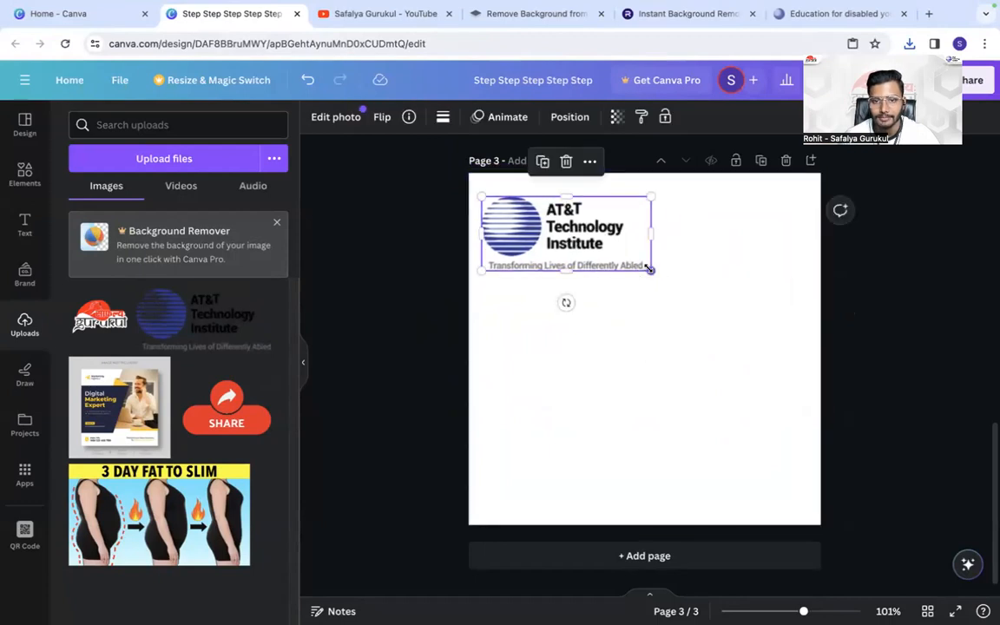
- Try the AT&T Technology Institute logo at a smaller size and enlarge it until it extends past the page's right edge
left_click_drag(657, 273, 585, 241)
left_click(519, 248)
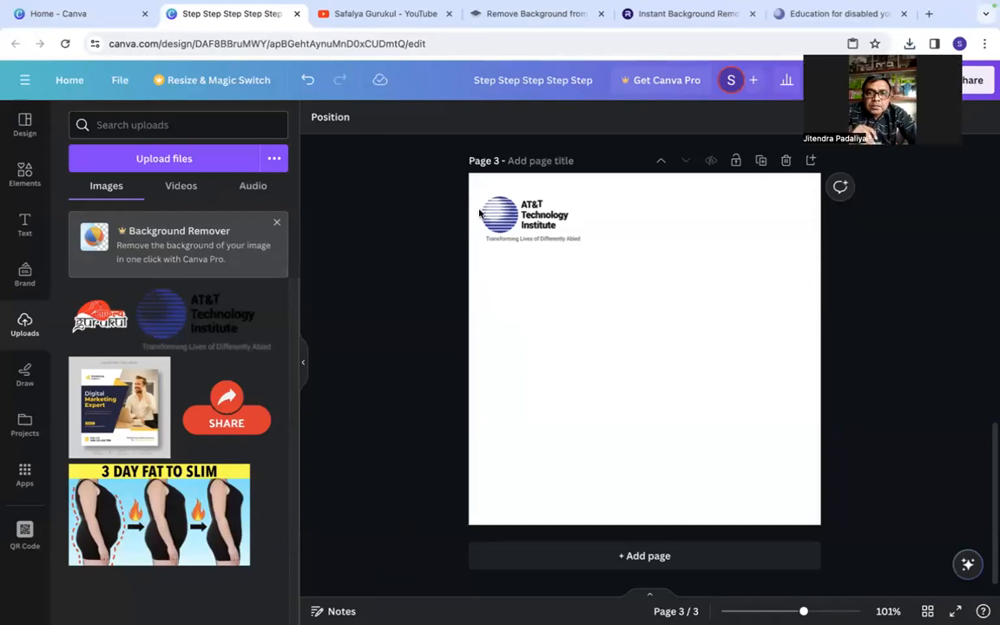
left_click(521, 227)
left_click_drag(583, 241, 868, 468)
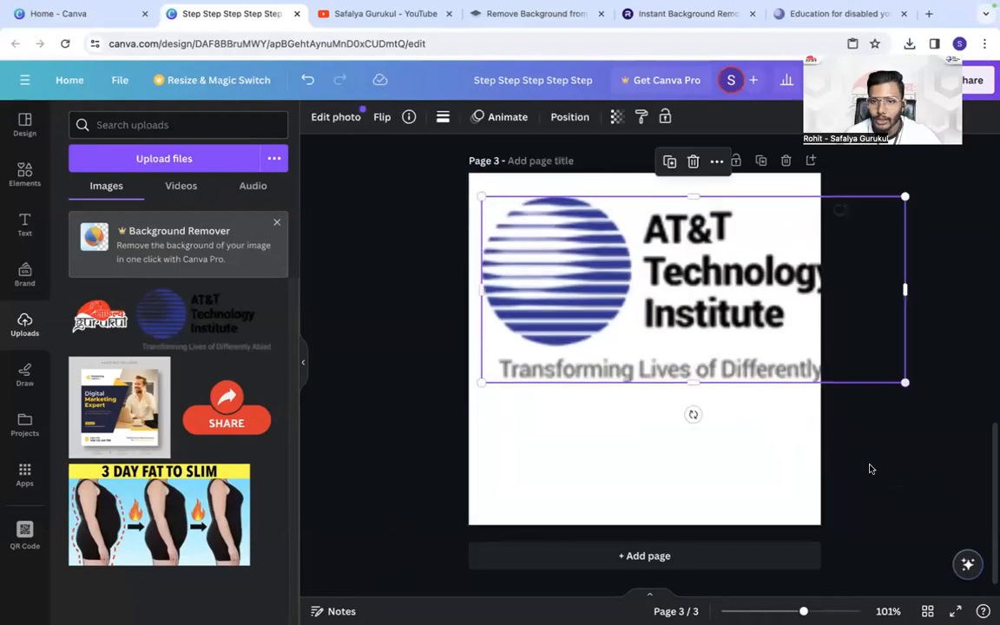
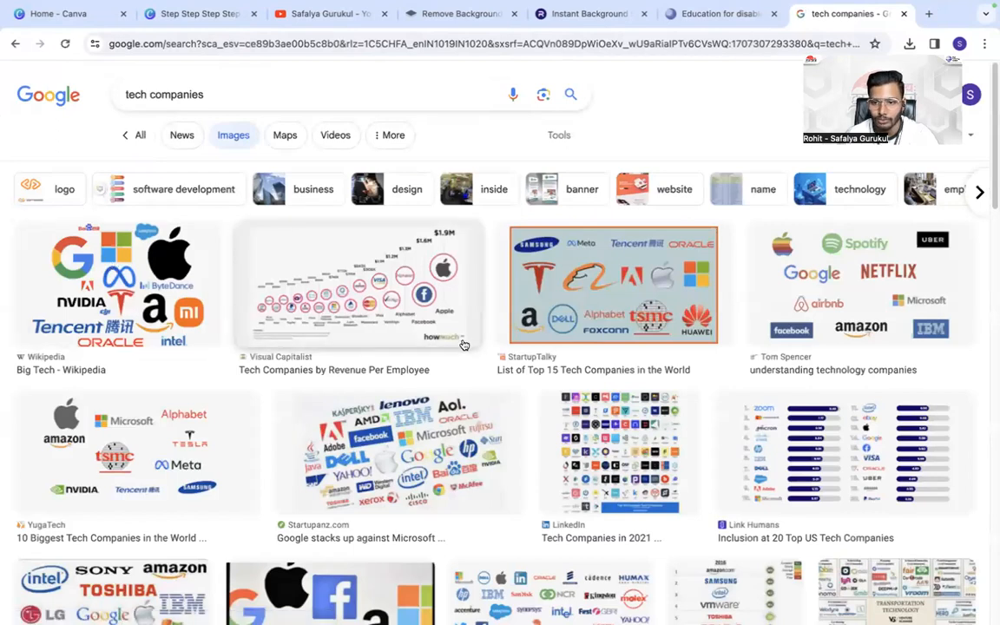
- Examine the tech company logo collections in the image results, including the LinkedIn top 100 preview
scroll(573, 420, "down", 1)
left_click(573, 421)
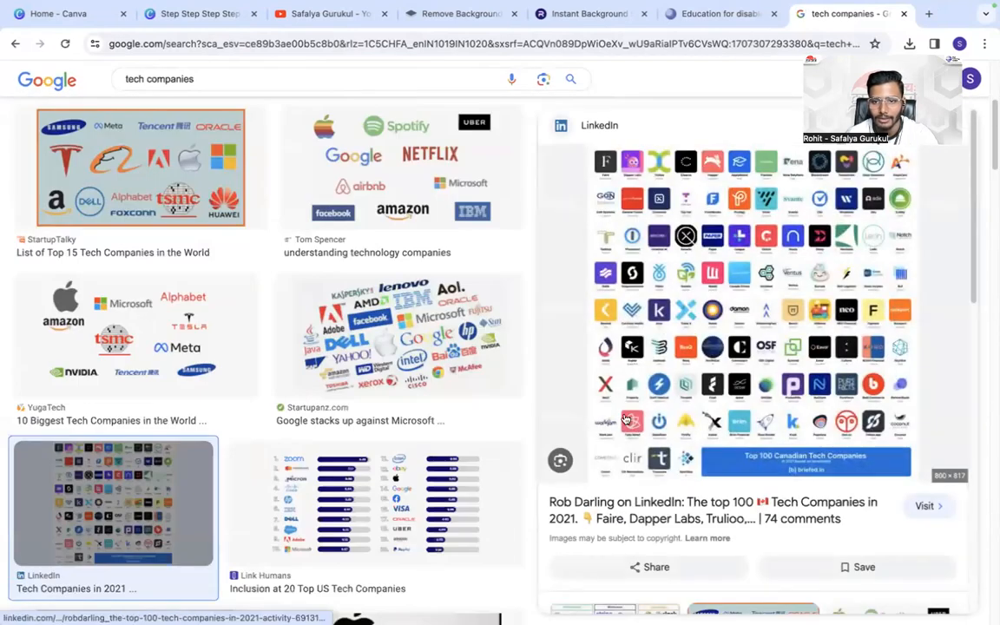
scroll(711, 155, "up", 2)
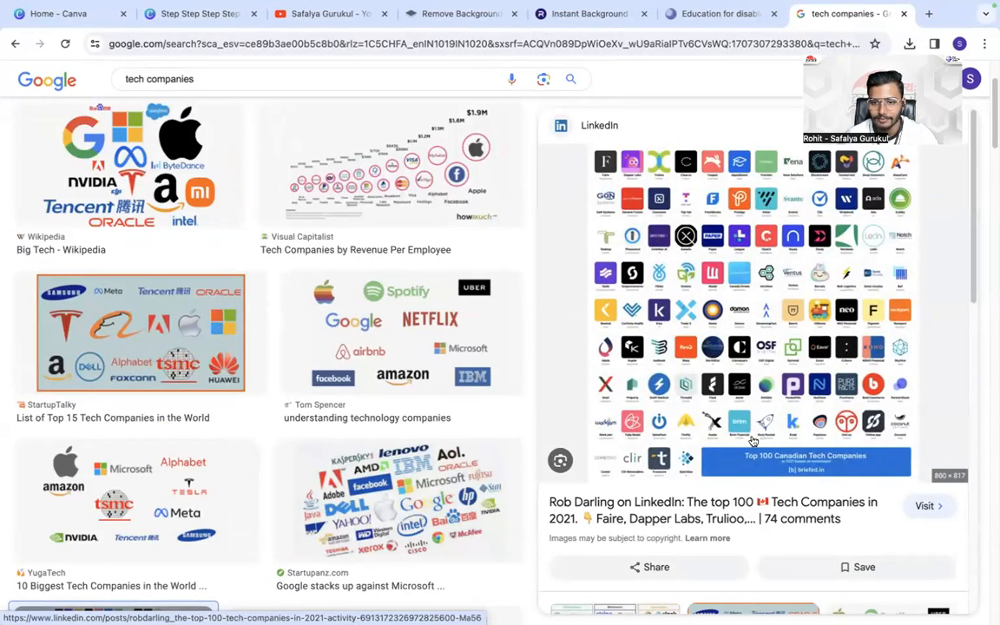
scroll(477, 397, "down", 1)
scroll(476, 397, "down", 5)
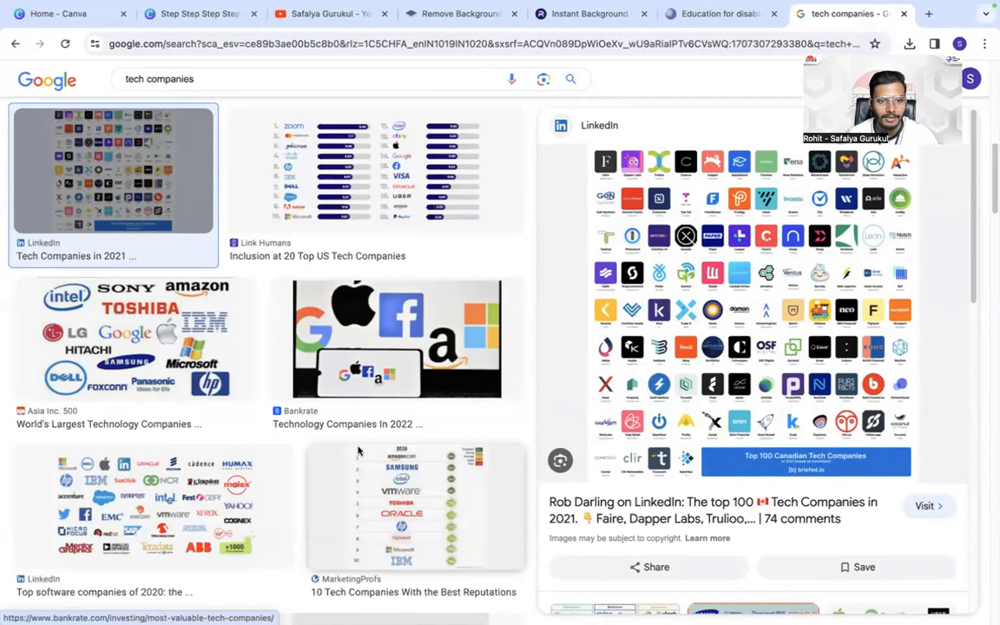
scroll(161, 105, "up", 7)
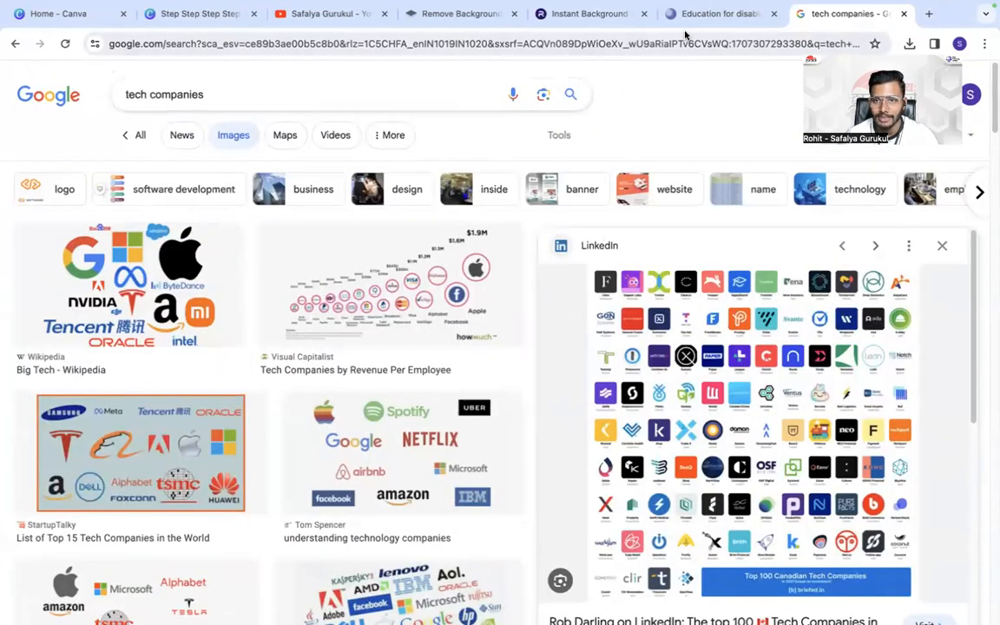
- Return to the Canva design and shrink the AT&T Technology Institute logo to a small mark in page 3's upper-left corner
left_click(188, 13)
left_click_drag(820, 346, 546, 220)
left_click(410, 190)
left_click(518, 200)
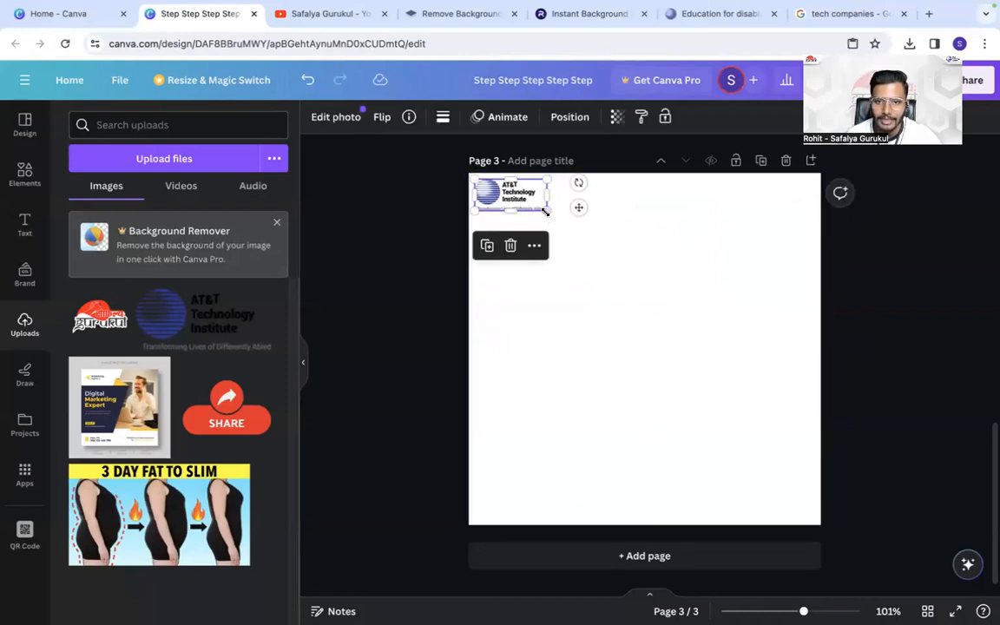
mouse_move(548, 211)
left_mouse_down()
mouse_move(696, 297)
mouse_move(464, 181)
mouse_move(529, 205)
left_mouse_up()
left_click(462, 185)
left_click(484, 182)
left_click(422, 214)
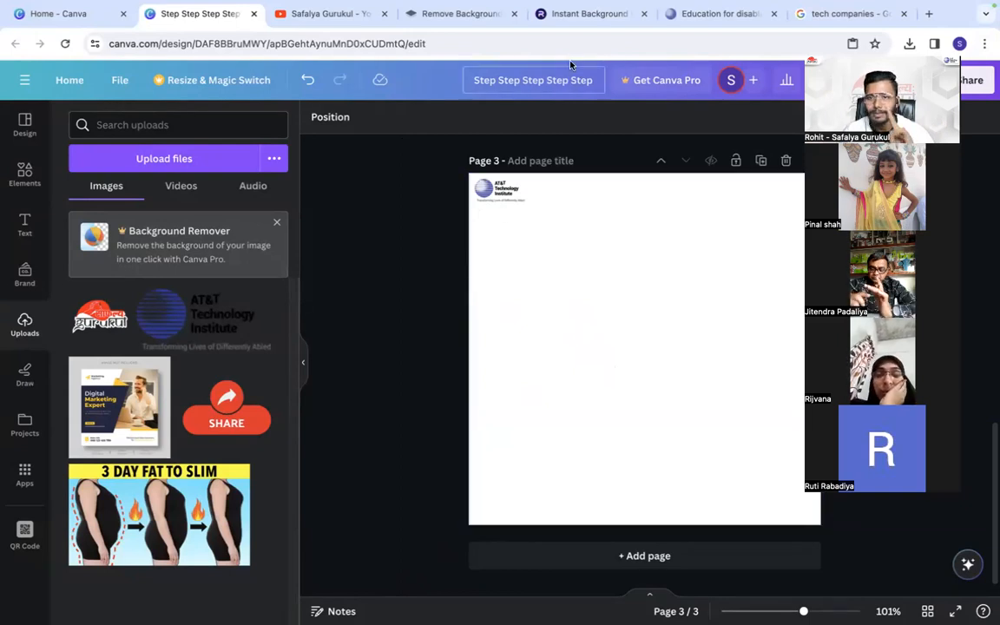
- Search Google Images for "background" and preview the Rawpixel pastel texture and the Pexels bokeh photo
left_click(856, 14)
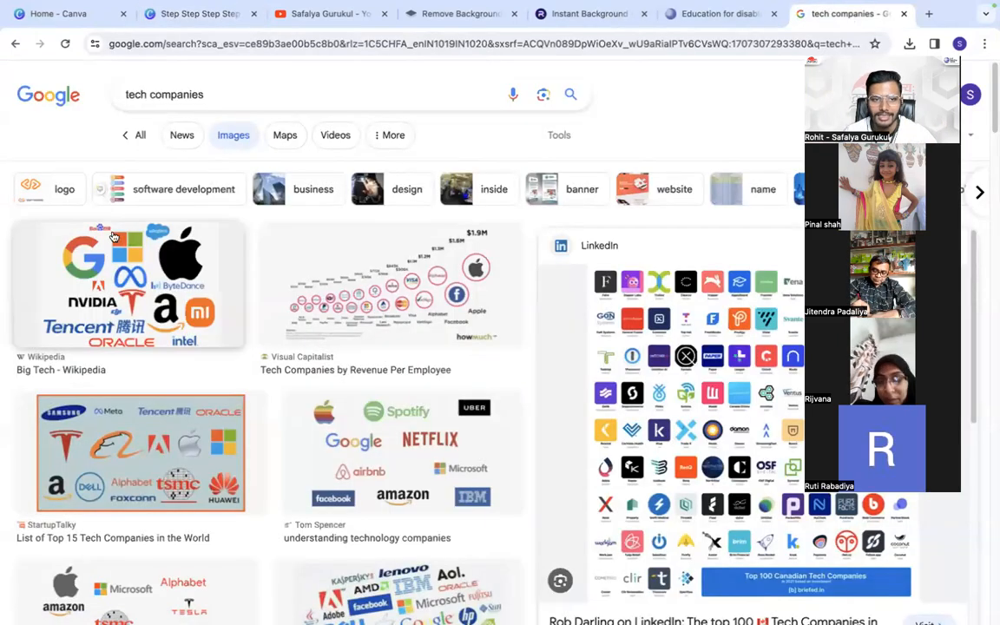
double_click(175, 94)
triple_click(175, 95)
type("ba")
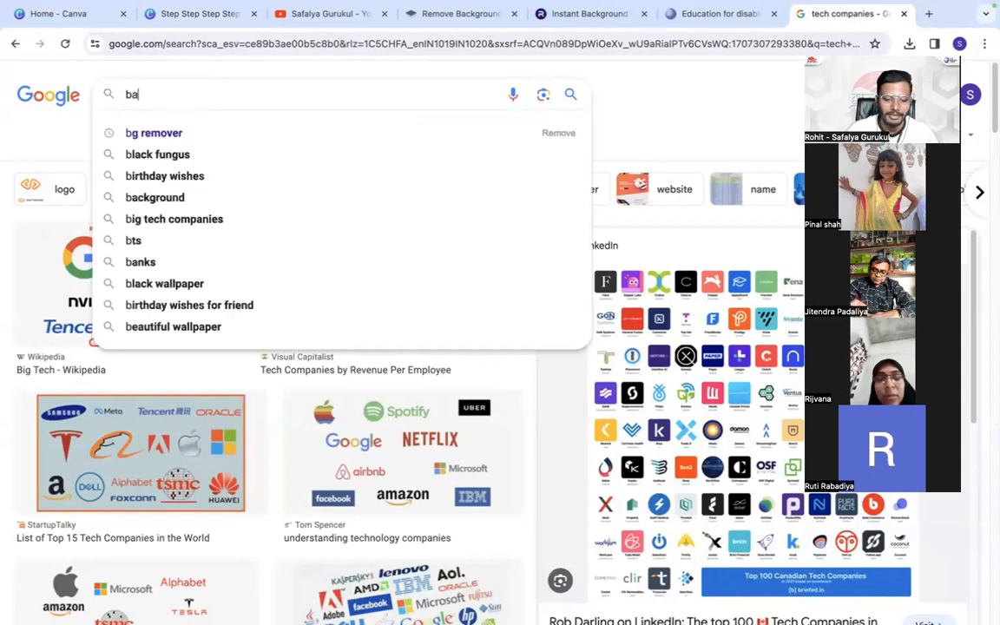
type("ckground")
key("Return")
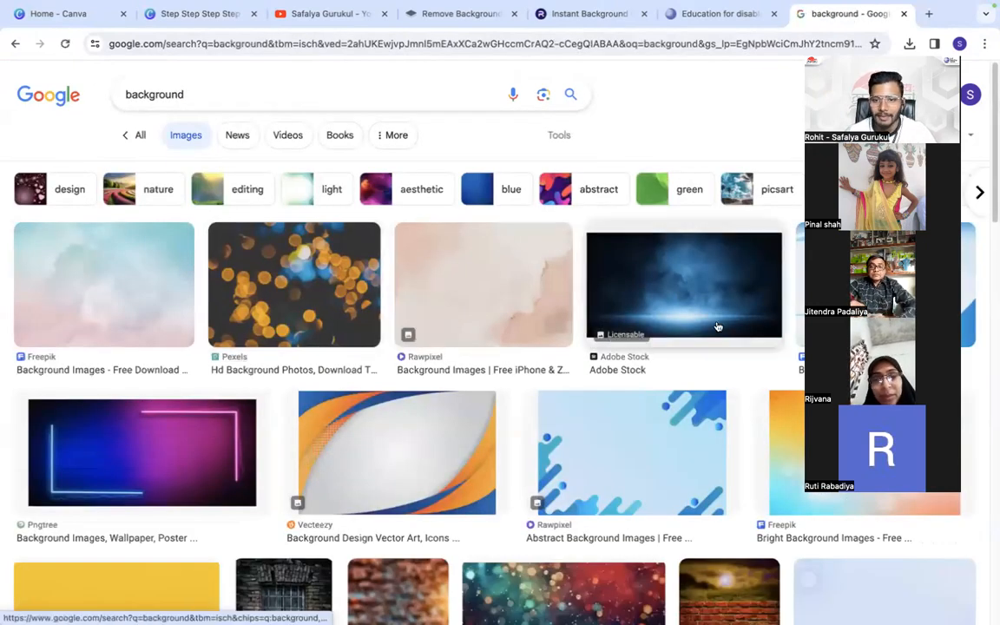
scroll(178, 380, "down", 2)
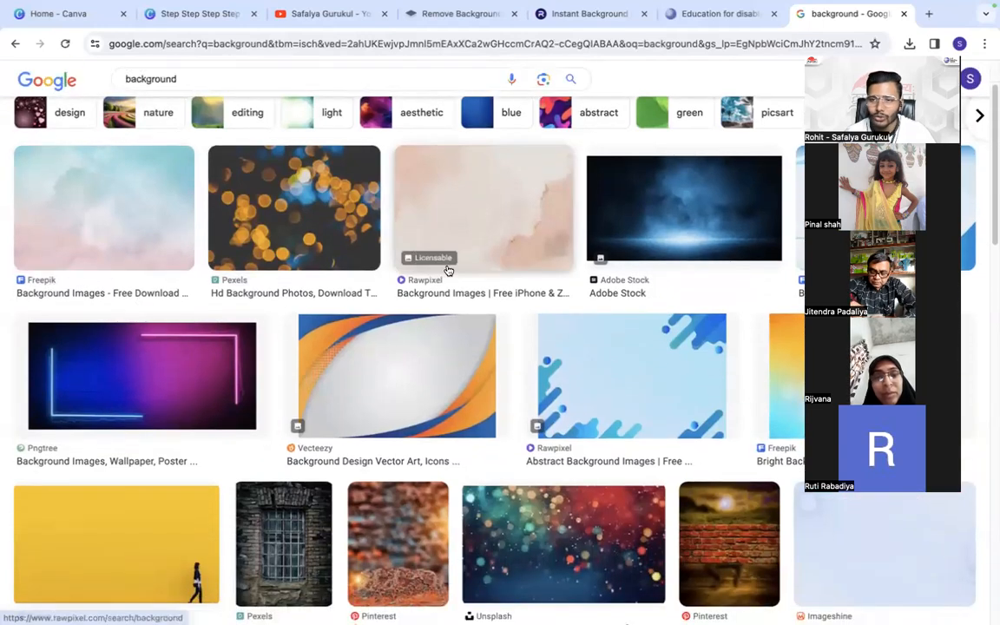
left_click(466, 212)
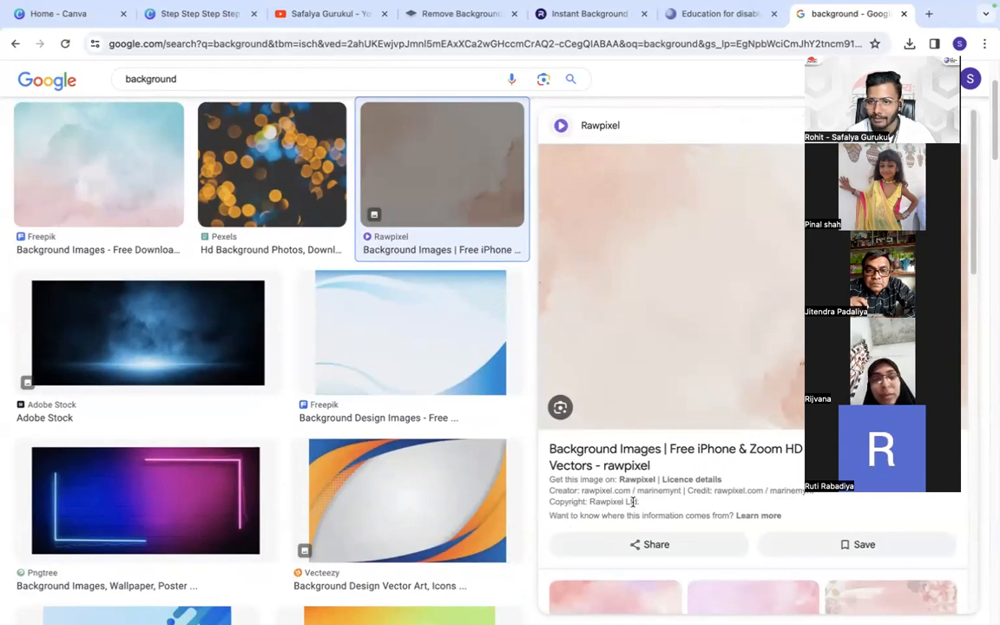
left_click(269, 180)
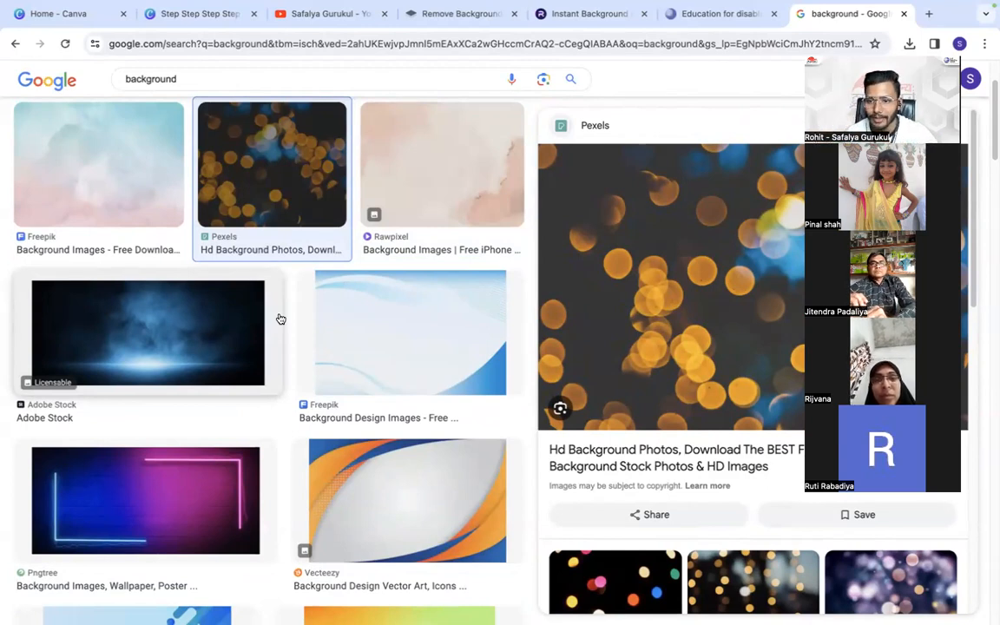
- Search Google Images for "elephant" and preview the WWF-UK photo of the elephant group
left_click(202, 76)
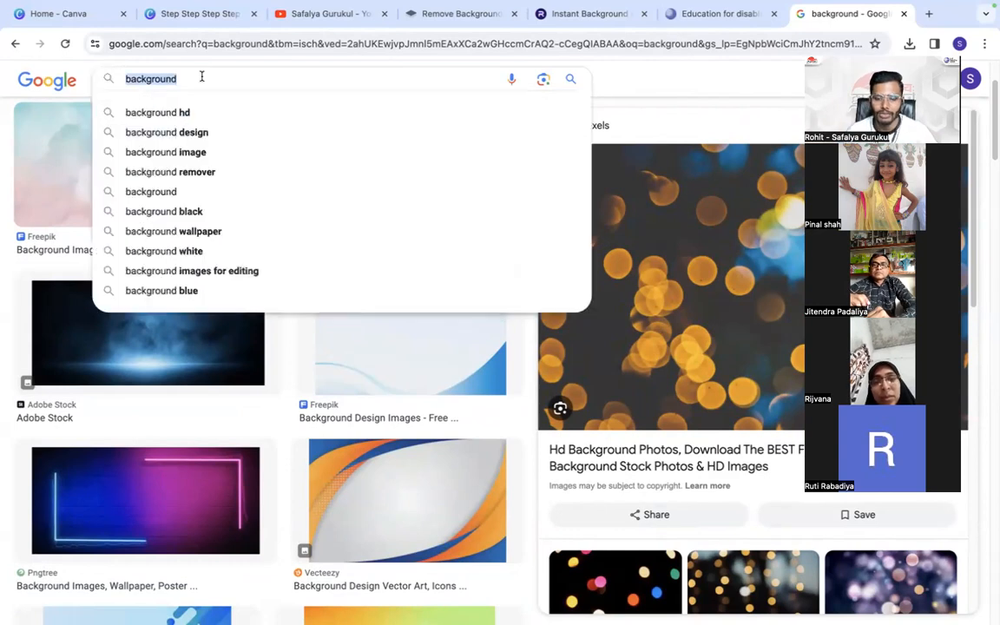
type("elephant")
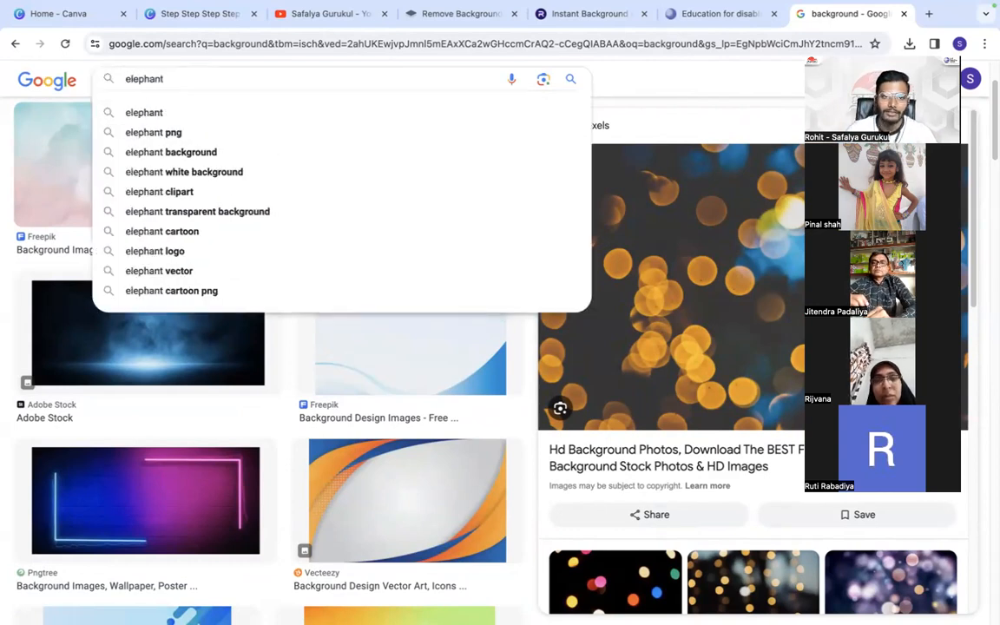
key("Return")
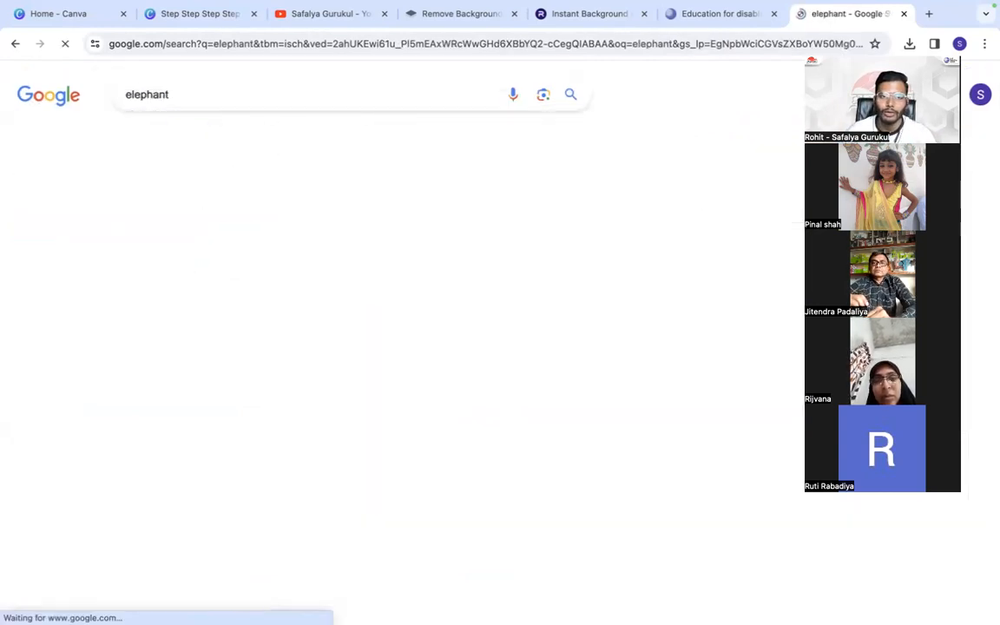
left_click(368, 290)
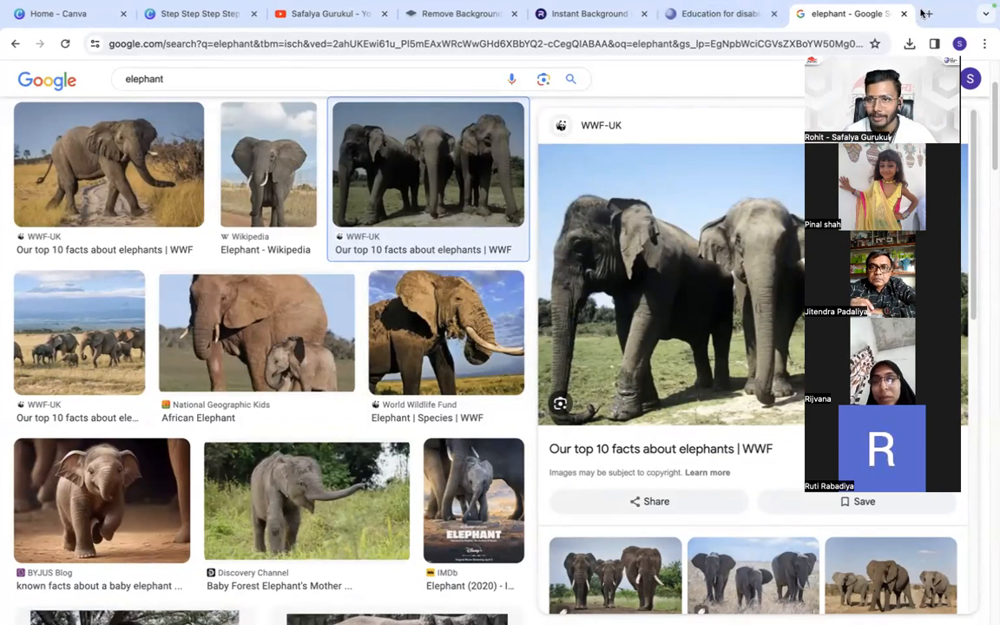
- Search for "freepik" in a new browser tab and open the Freepik website
key("ctrl+t")
left_click(622, 50)
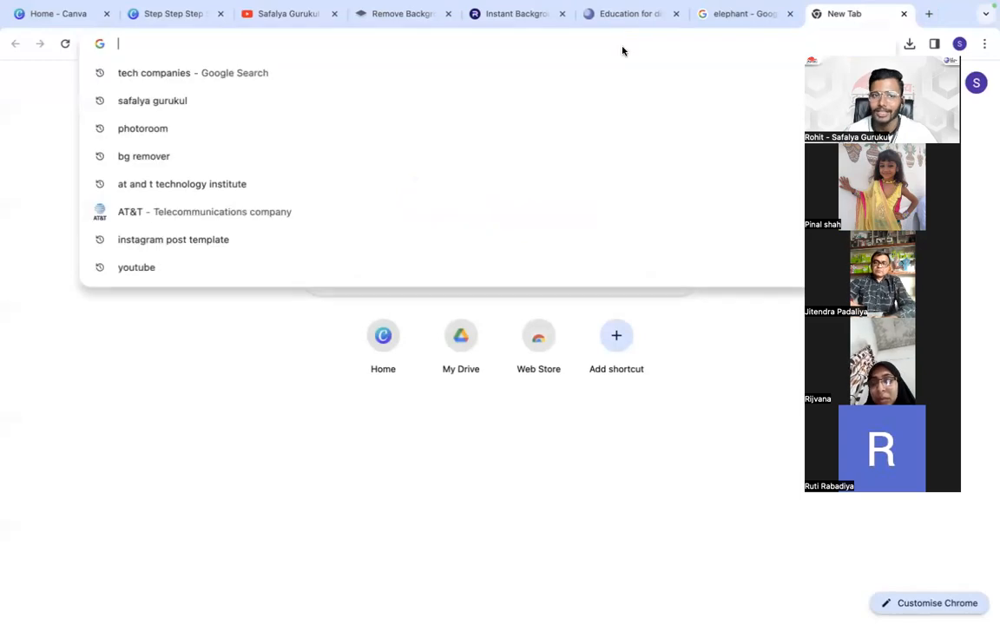
type("free")
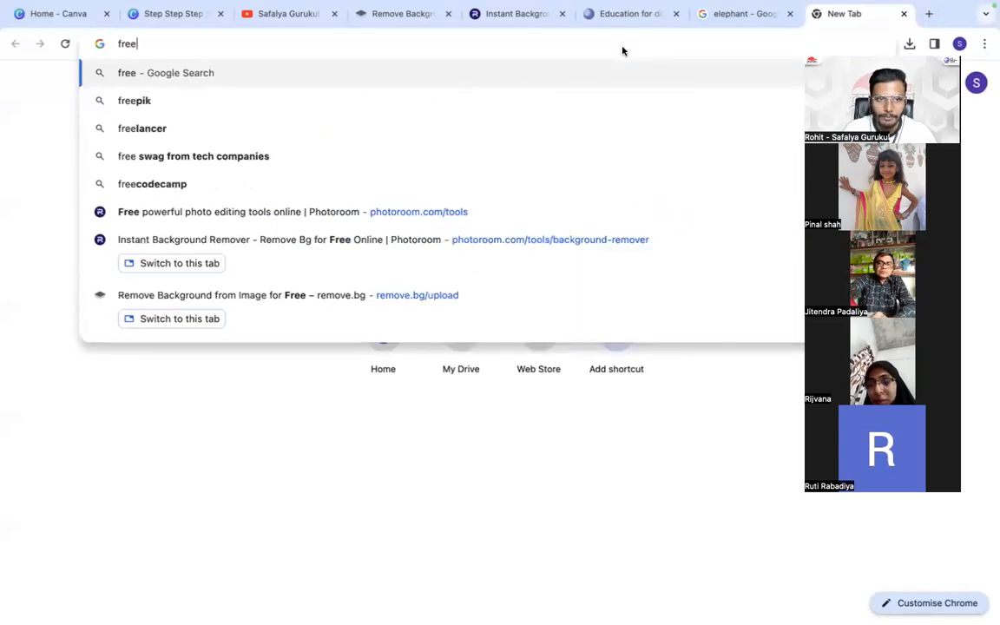
type("pi")
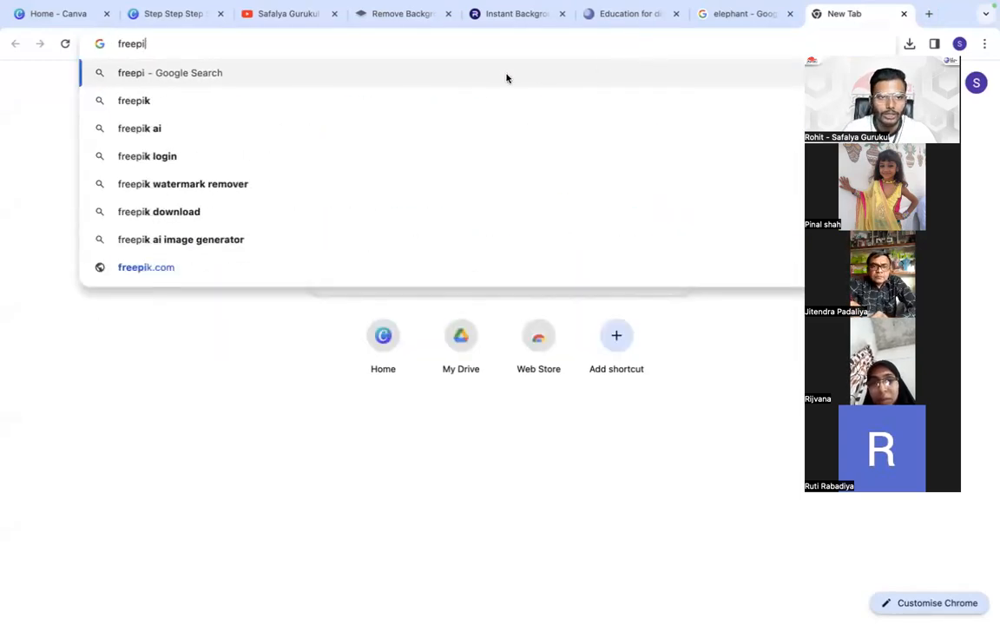
left_click(473, 105)
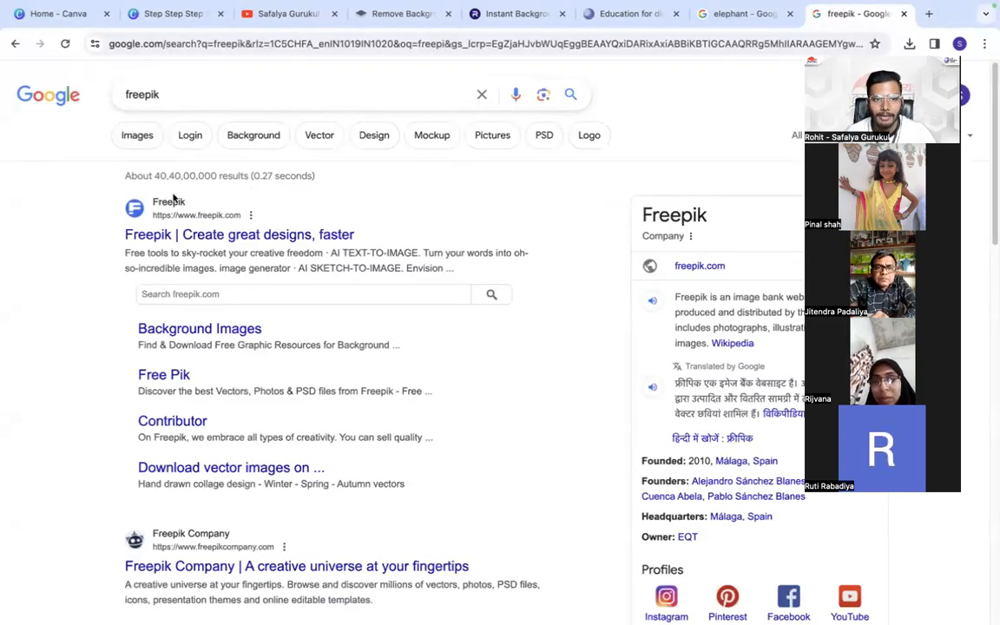
left_click(135, 236)
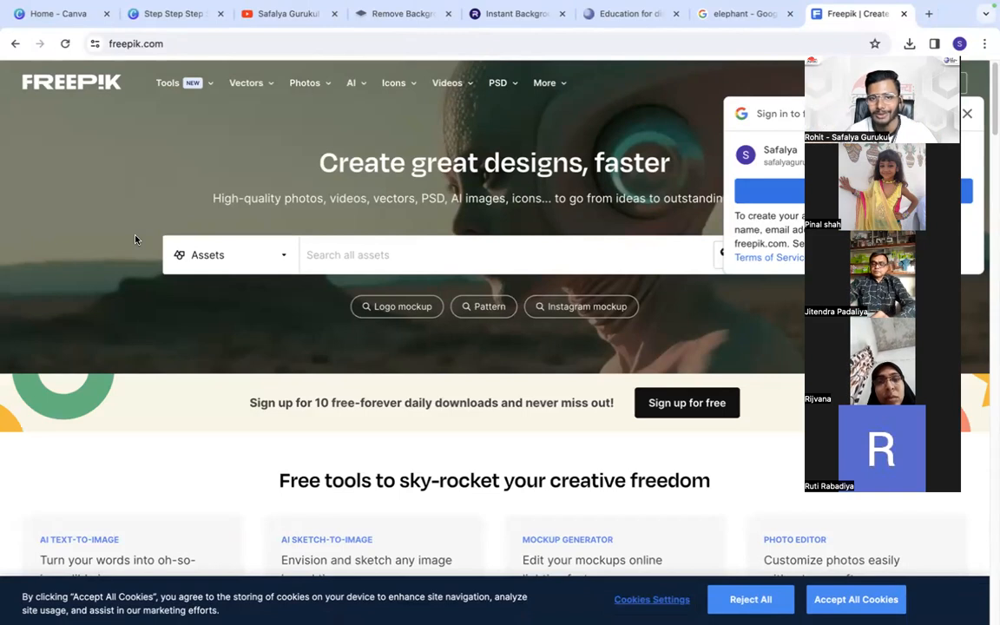
- Sign in to Freepik with the suggested Google account and copy the site's web address
left_click(755, 194)
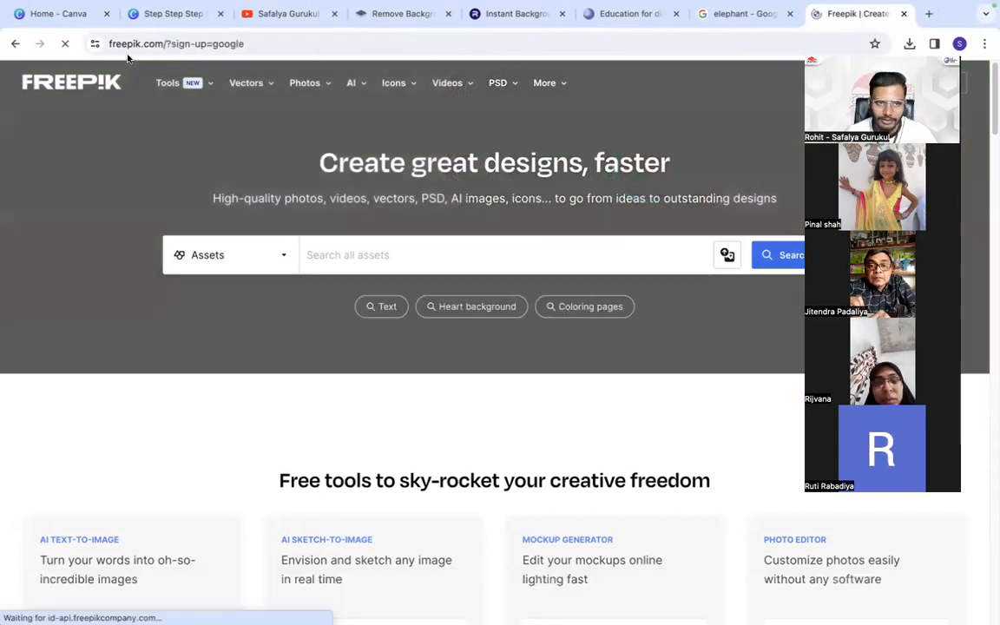
left_click(118, 41)
right_click(122, 41)
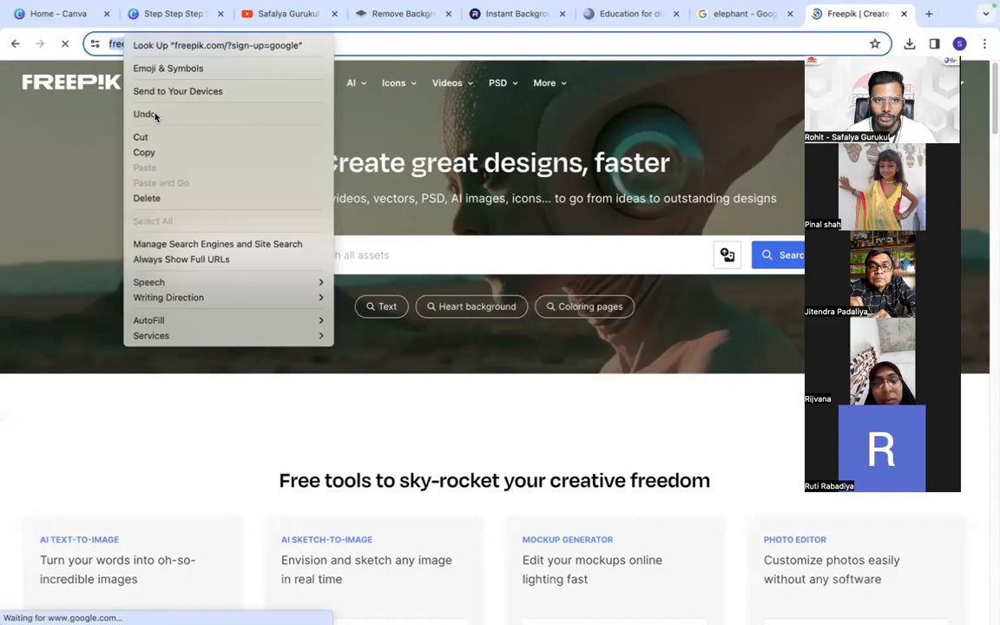
left_click(155, 151)
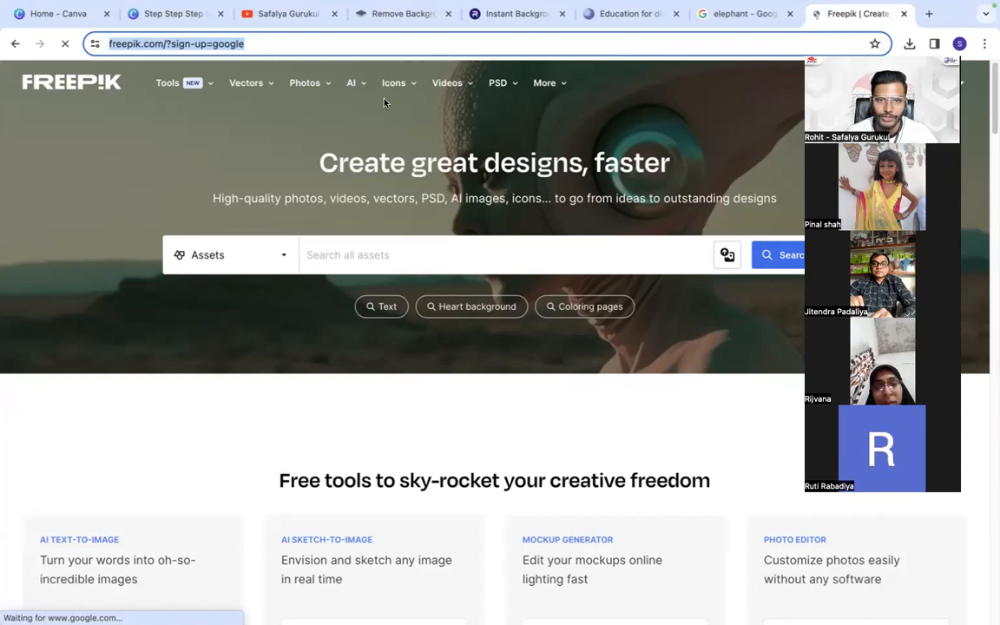
- Search all Freepik assets for "abstract background" and look over the resulting images
left_click(348, 256)
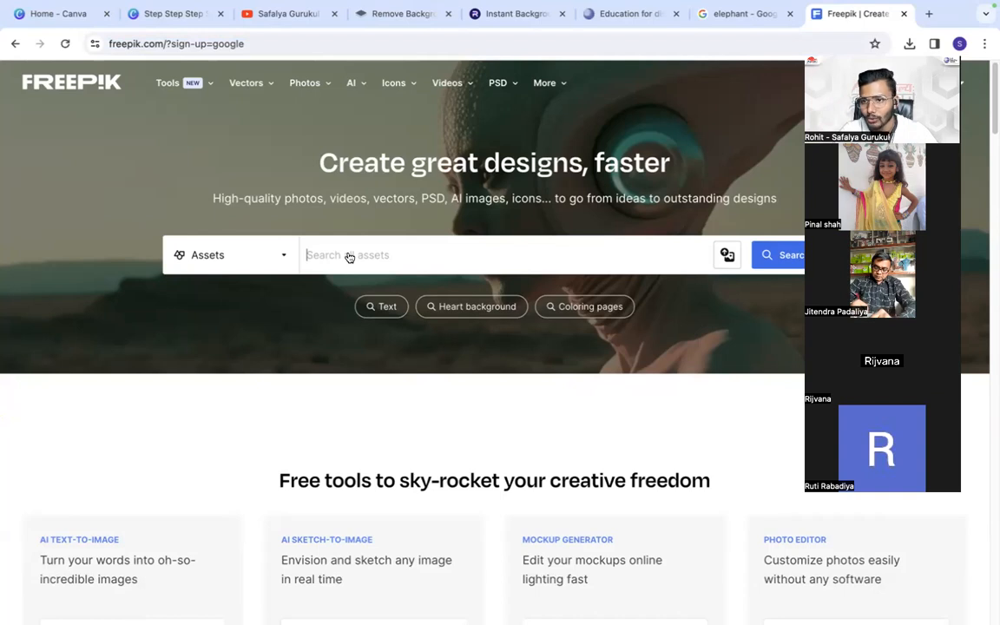
left_click(349, 257)
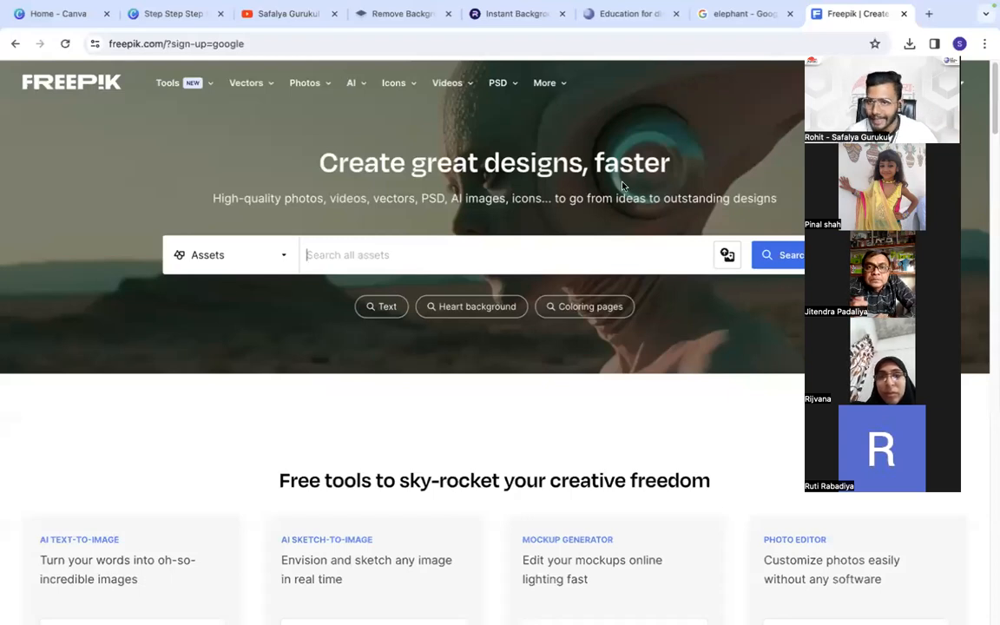
type("a")
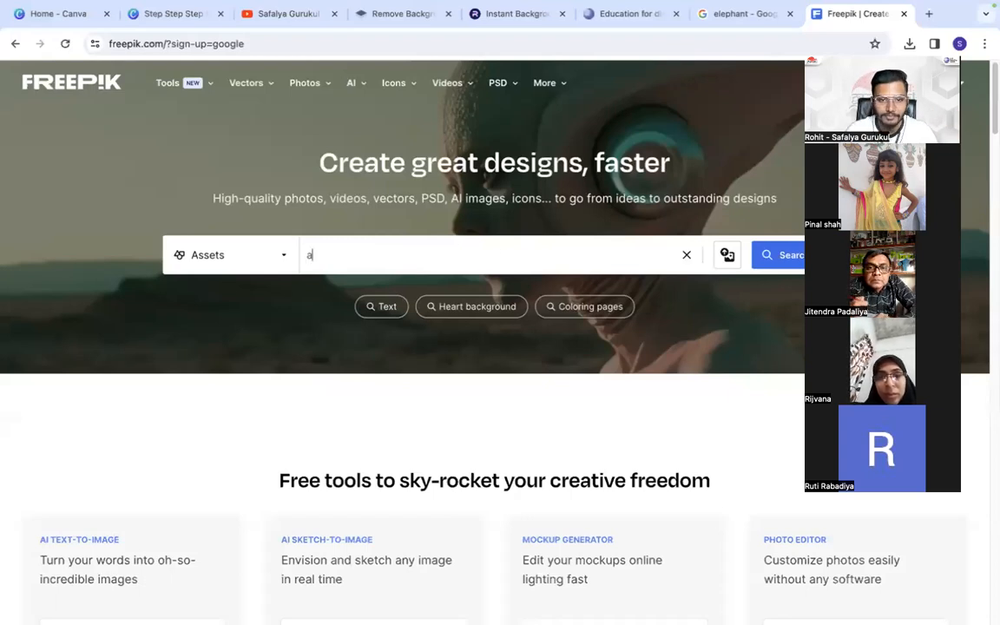
type("bstrac")
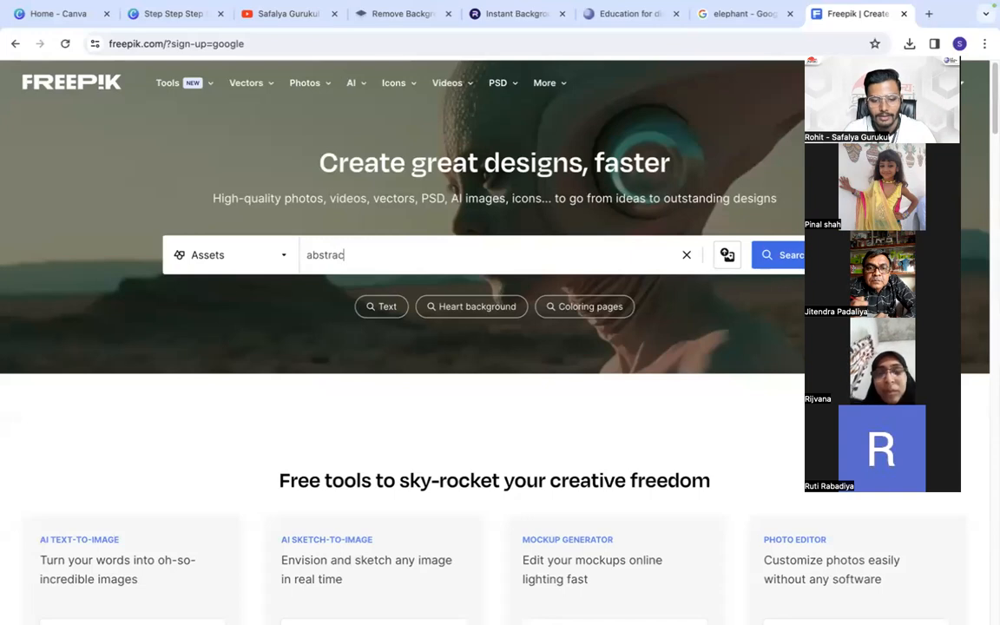
type("t background")
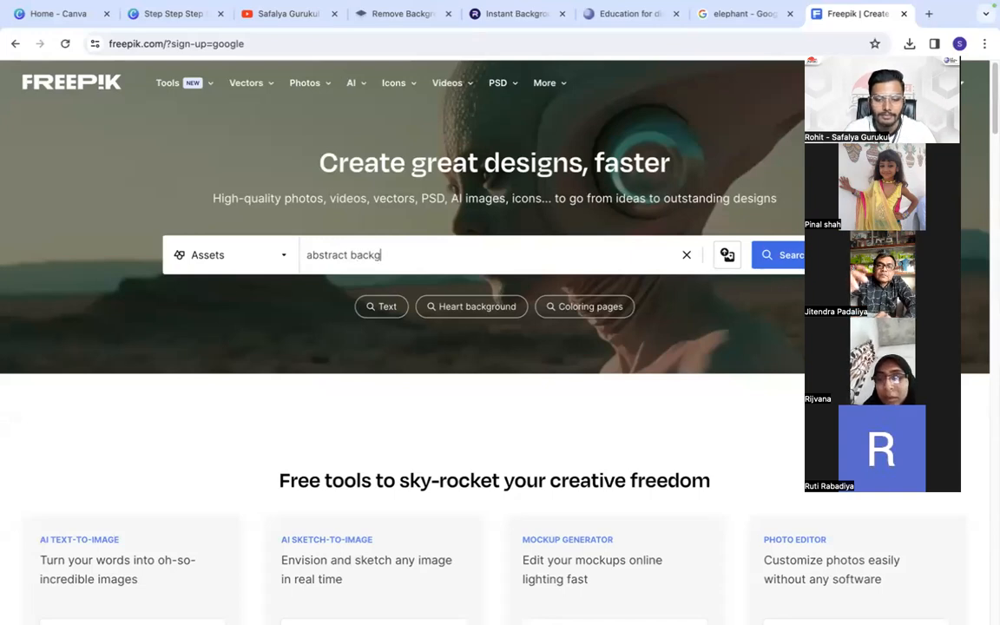
key("Return")
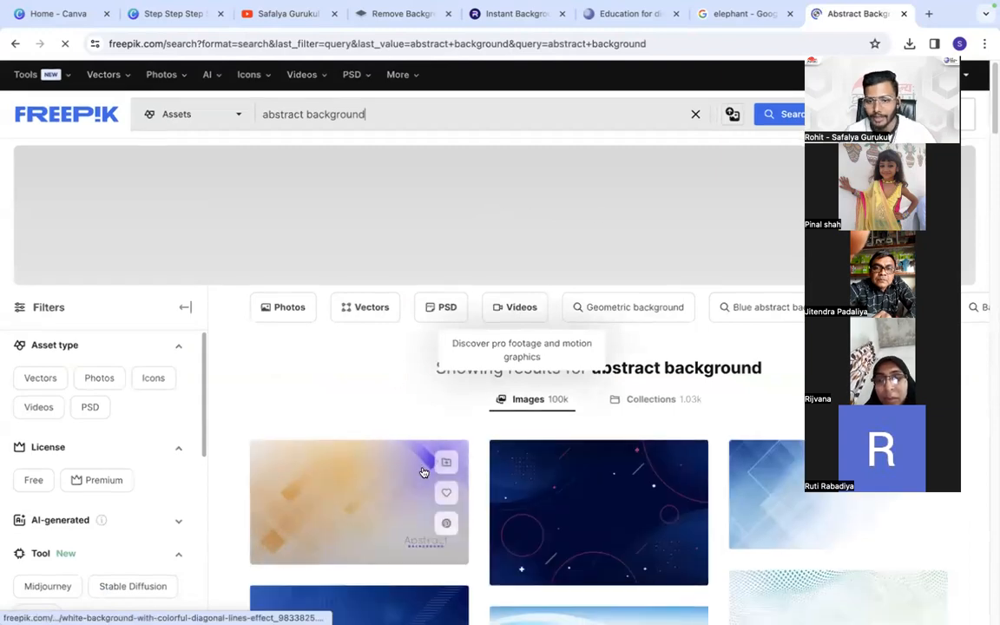
scroll(423, 468, "down", 5)
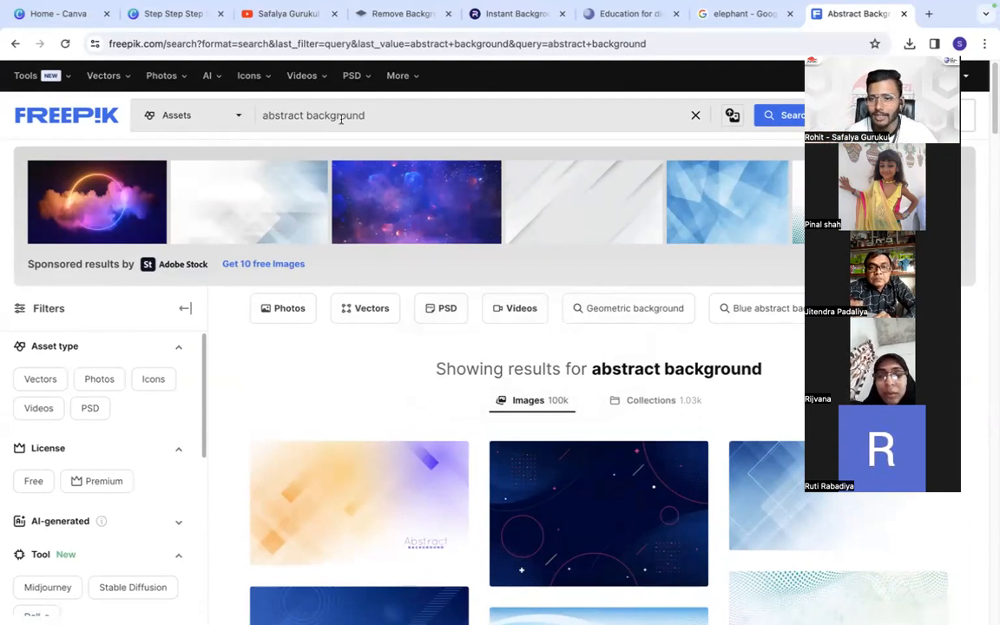
- Refine the Freepik search to "blue abstract background" and browse the resulting images
left_click(263, 117)
type("blue")
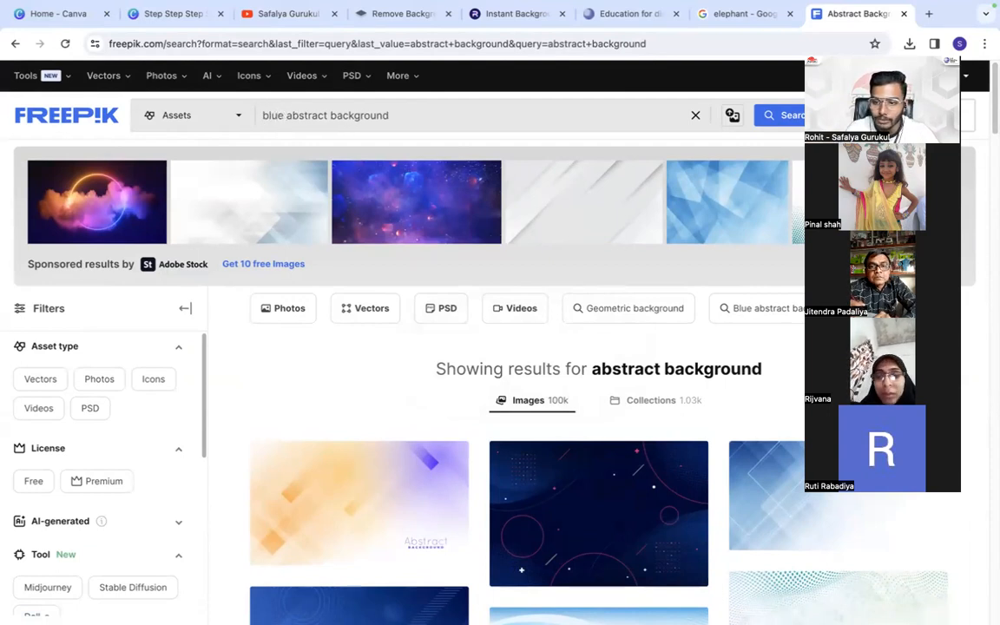
left_click(283, 174)
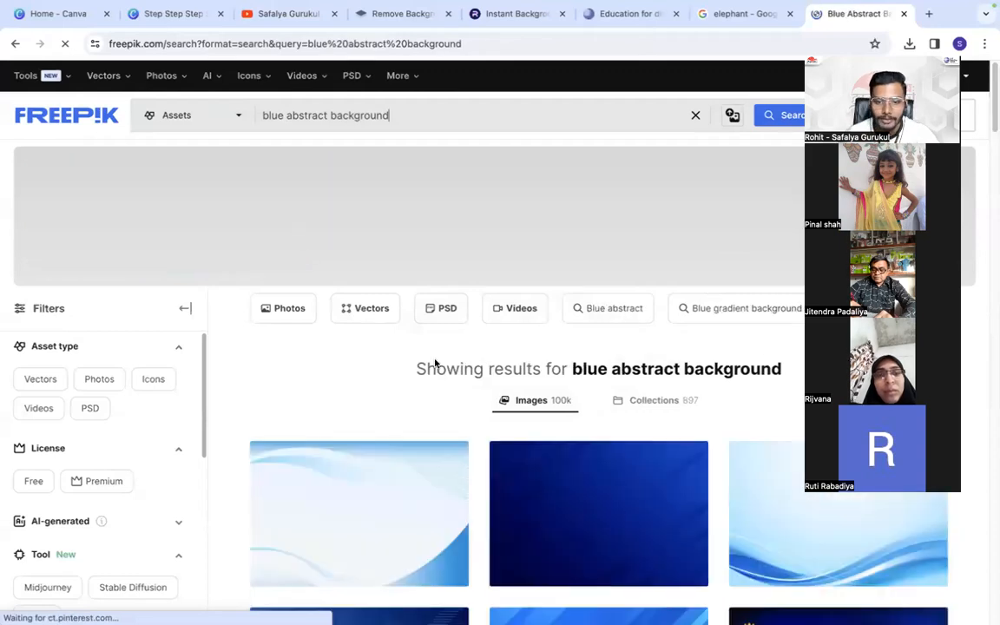
scroll(492, 458, "down", 5)
scroll(576, 398, "down", 5)
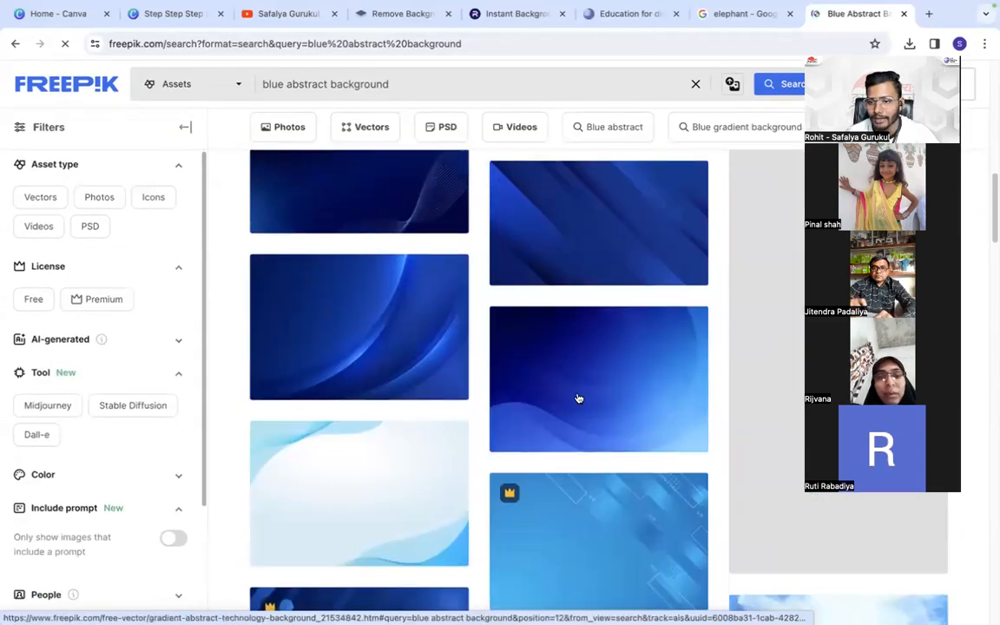
scroll(577, 397, "down", 3)
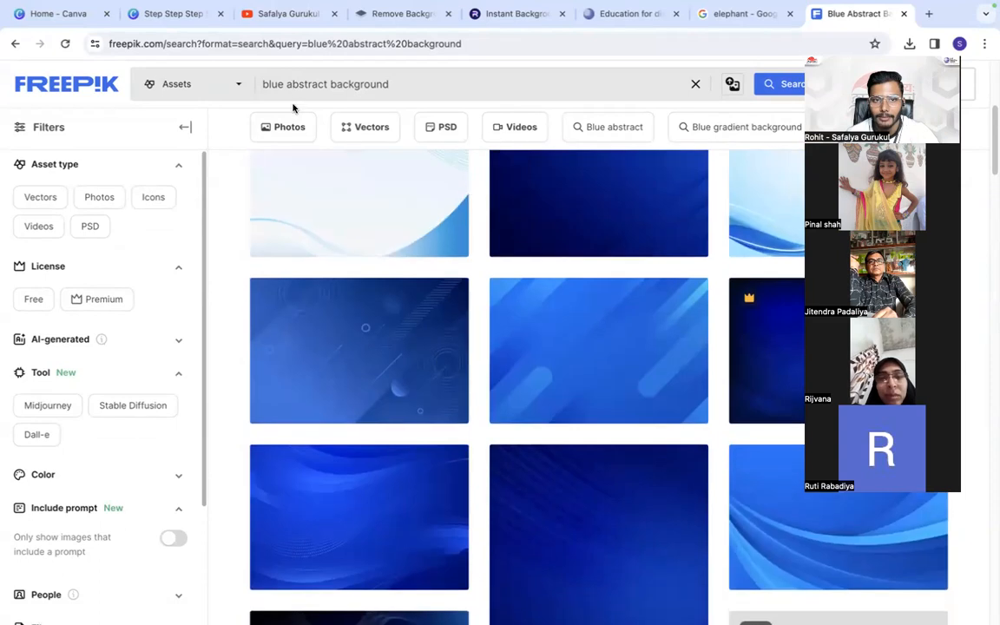
- Change the Freepik search to "blue royal background", close the Adobe Stock tab that opens, and browse the resulting images
double_click(300, 83)
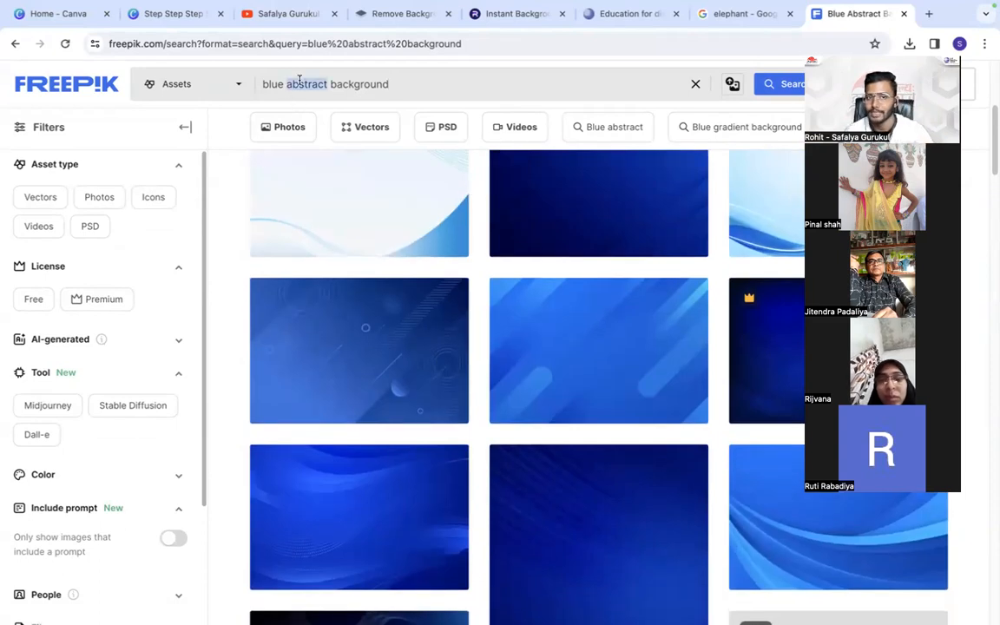
type("roy")
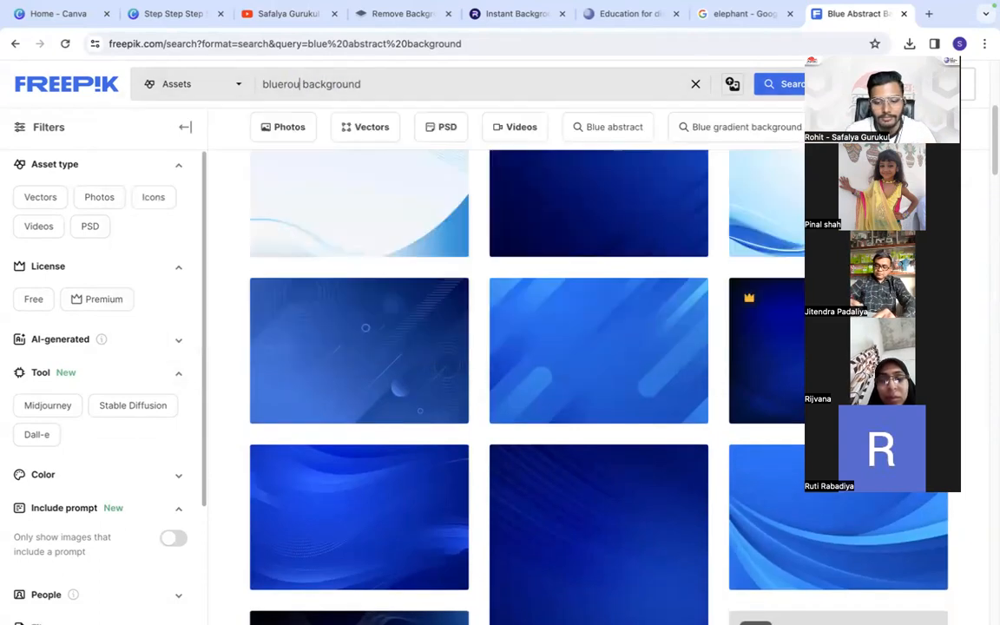
type("al")
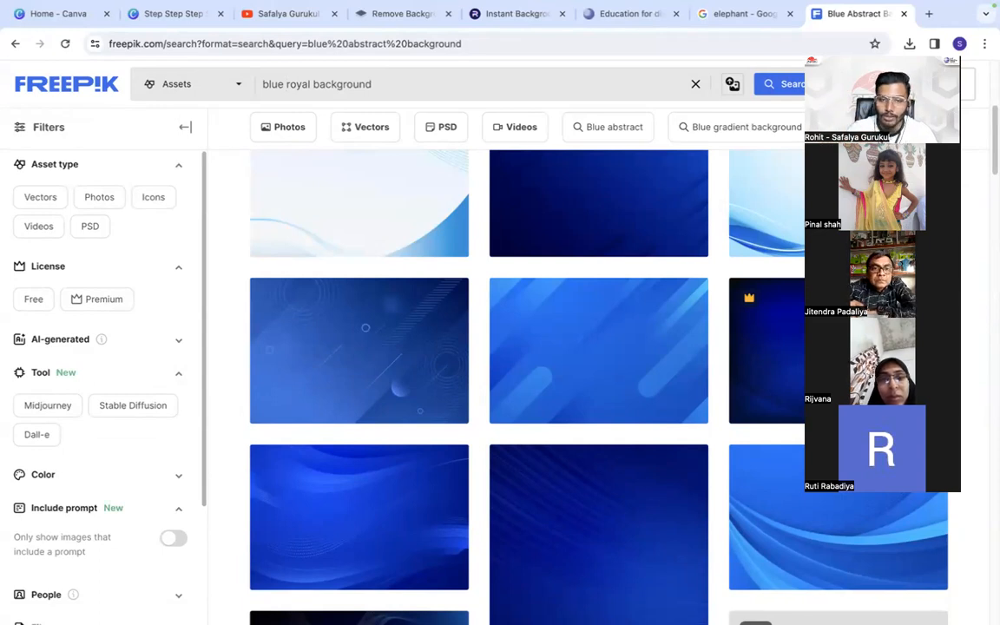
key("Return")
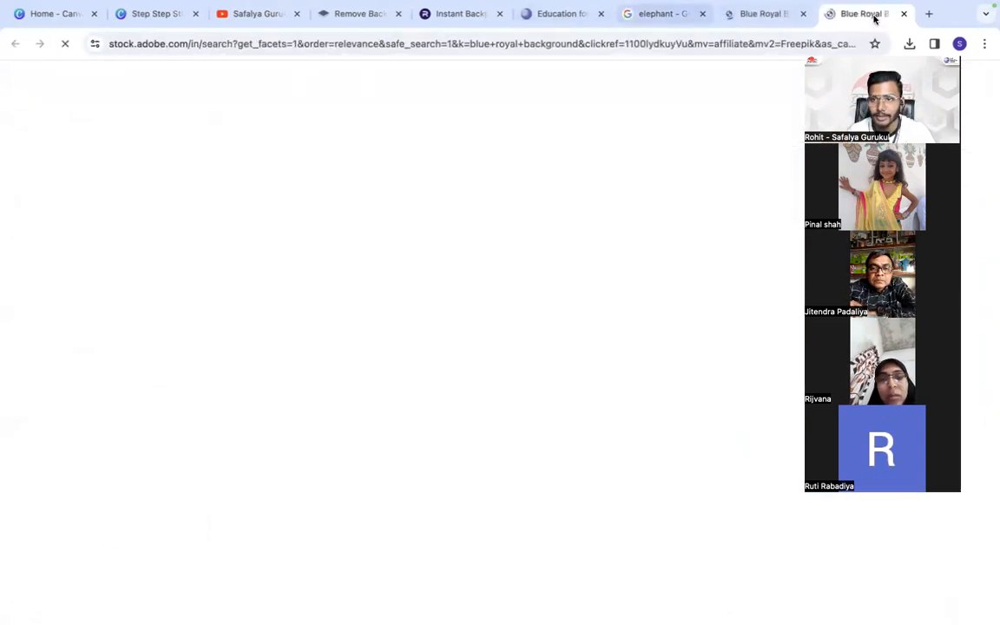
key("ctrl+w")
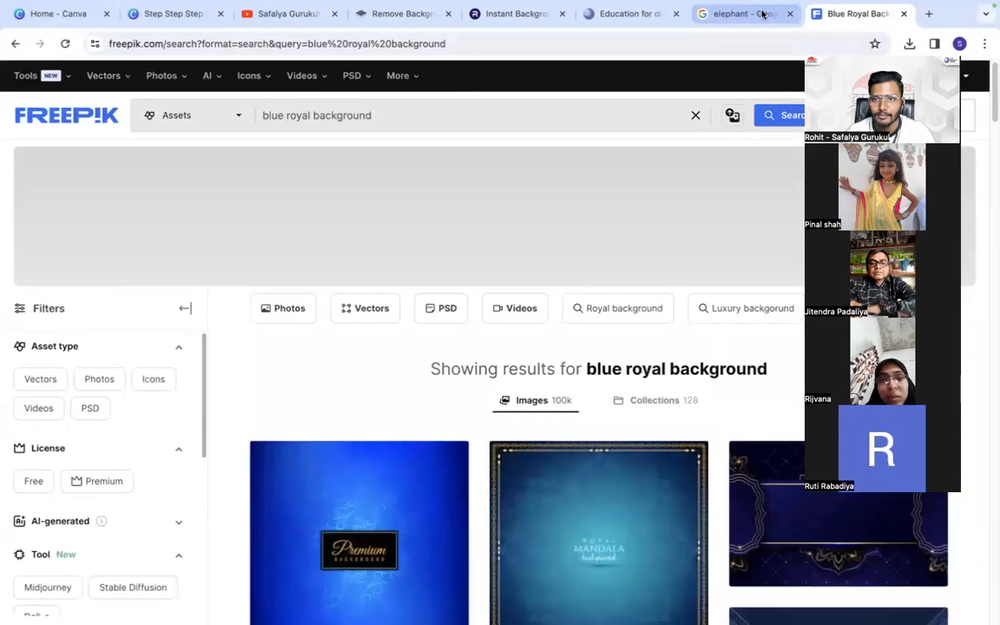
scroll(401, 470, "down", 2)
scroll(400, 470, "down", 3)
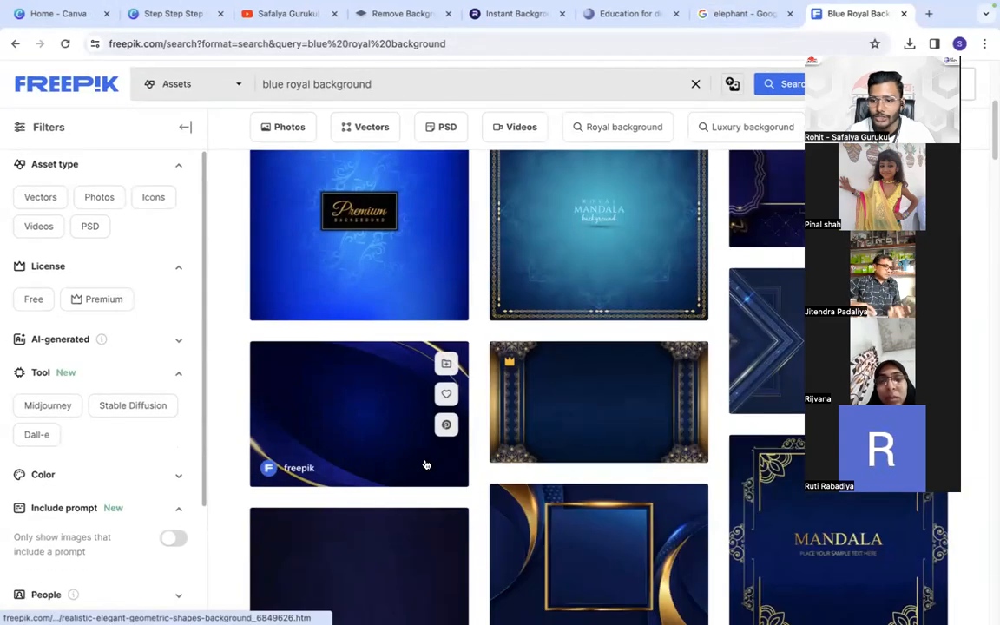
scroll(426, 465, "down", 3)
scroll(426, 465, "down", 4)
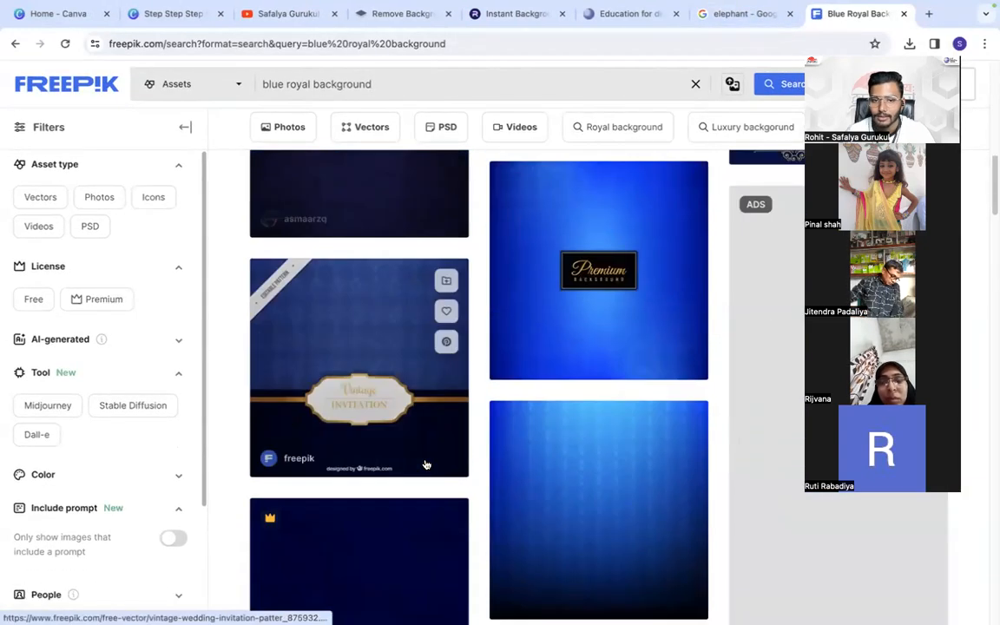
scroll(425, 464, "down", 8)
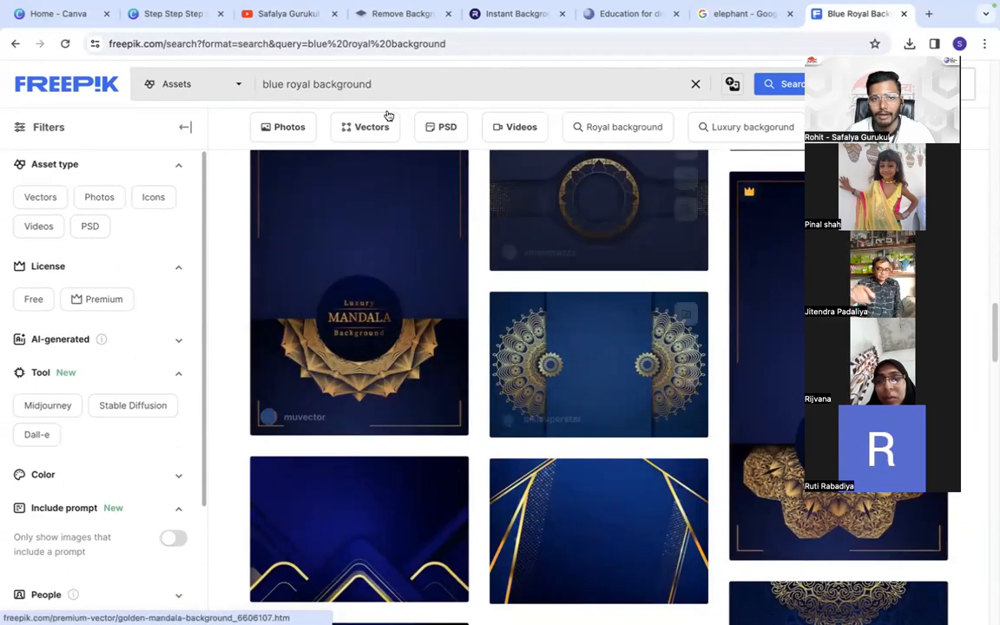
- Change the Freepik search to "blue luxury background" and browse the resulting images
triple_click(300, 83)
double_click(299, 84)
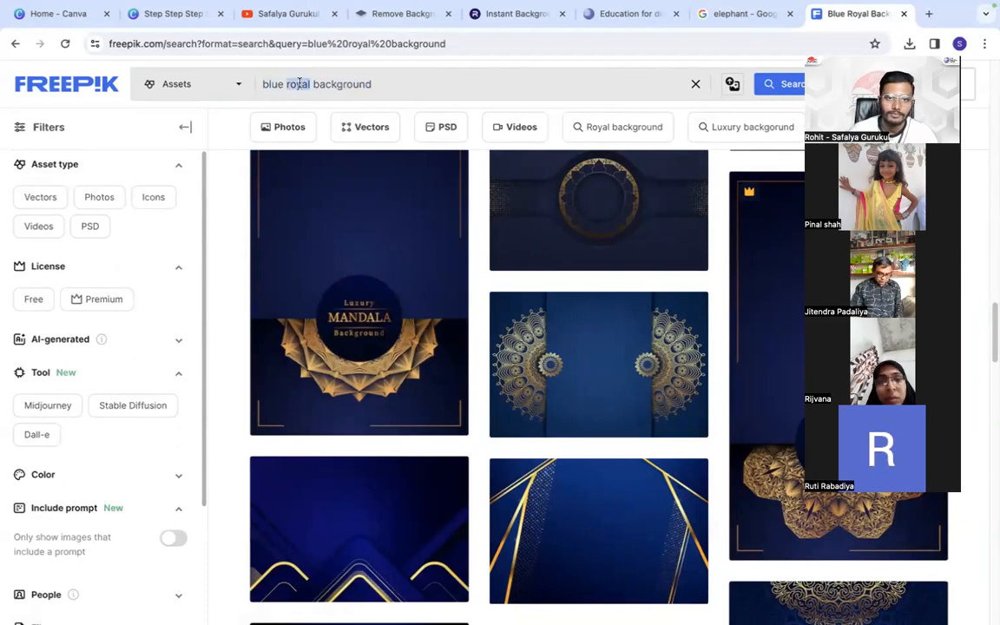
type("luxury")
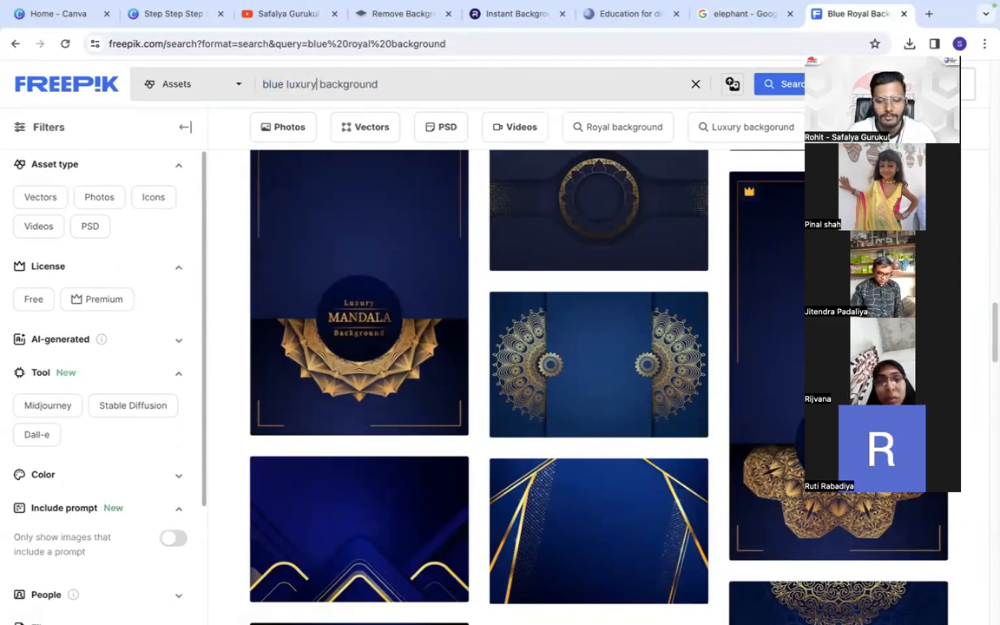
key("Return")
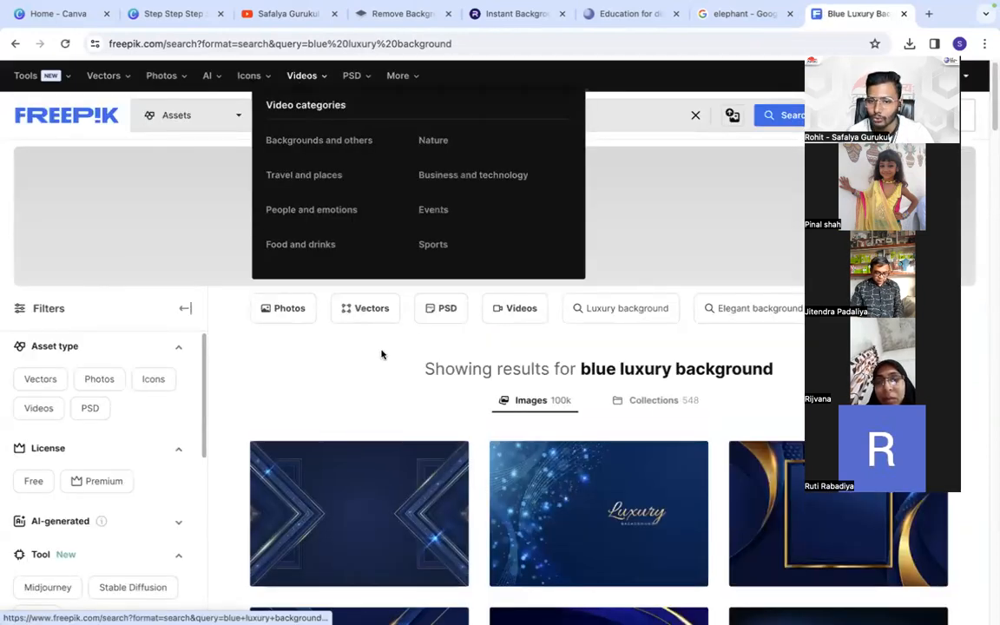
scroll(423, 288, "down", 3)
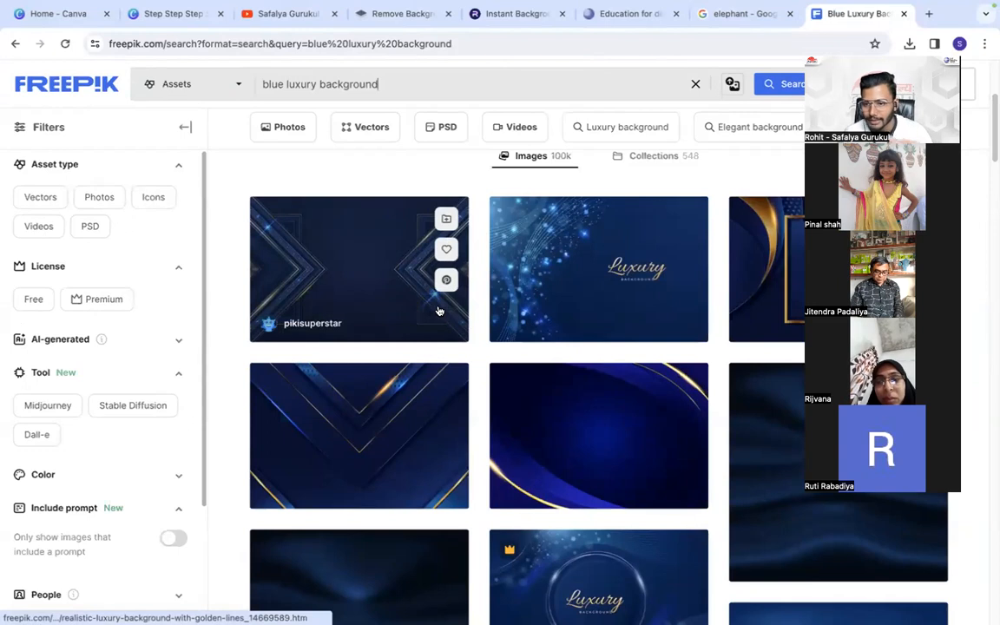
scroll(491, 393, "down", 1)
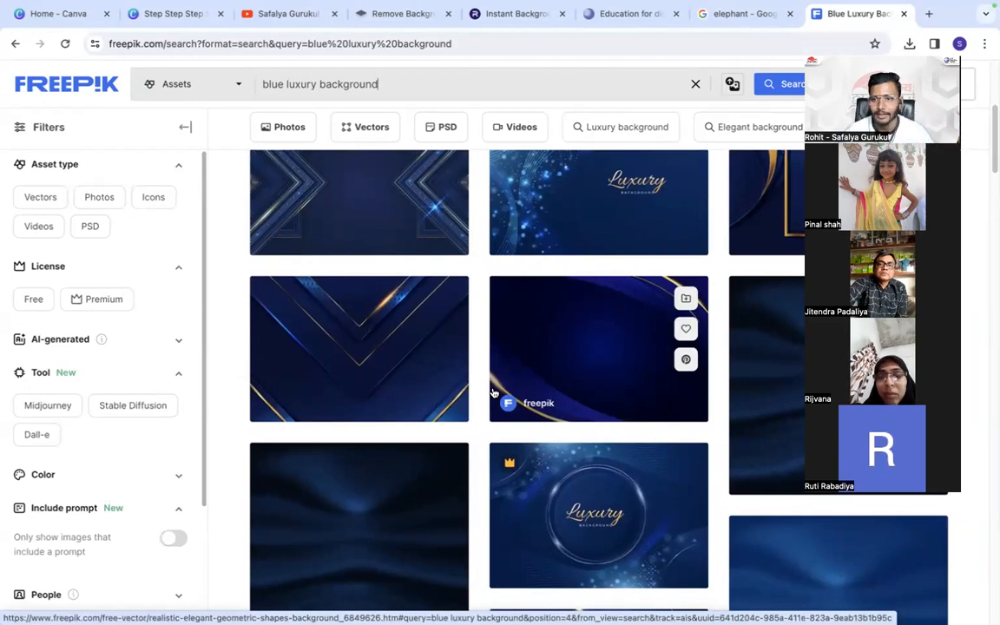
scroll(581, 417, "down", 3)
scroll(586, 422, "down", 10)
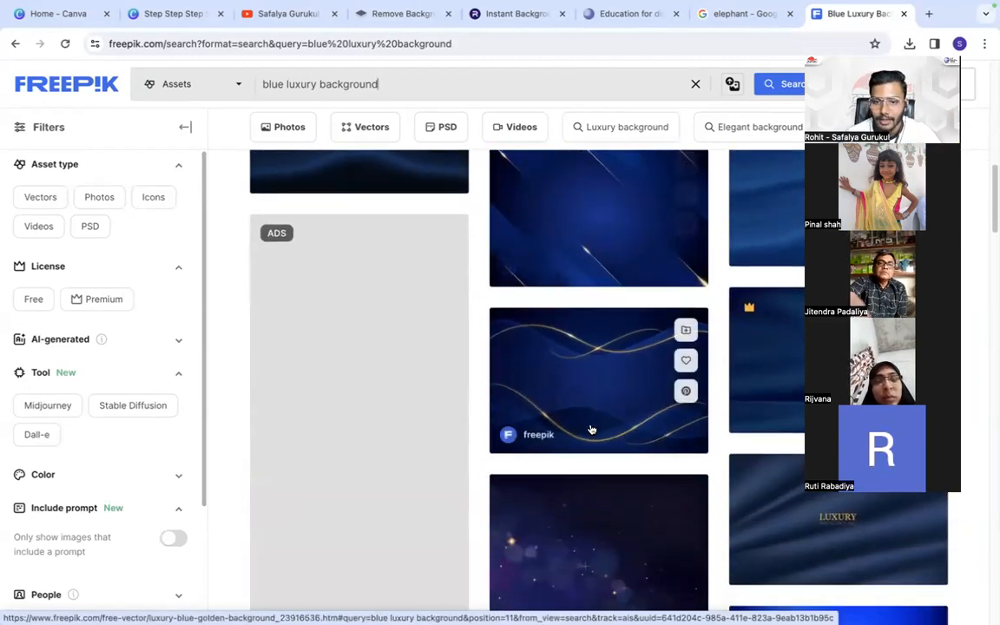
scroll(588, 401, "down", 5)
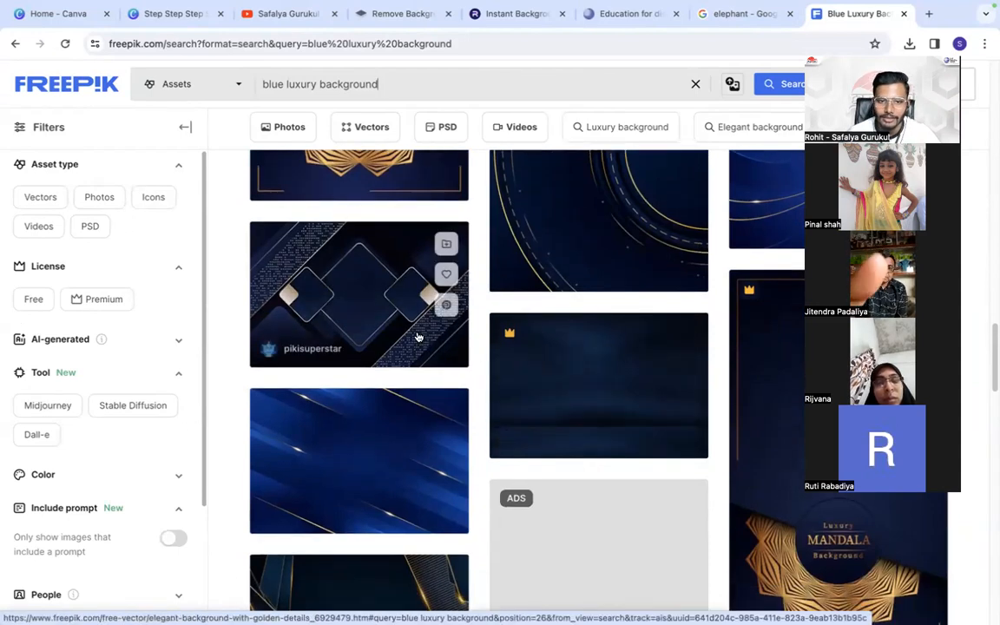
scroll(403, 339, "down", 4)
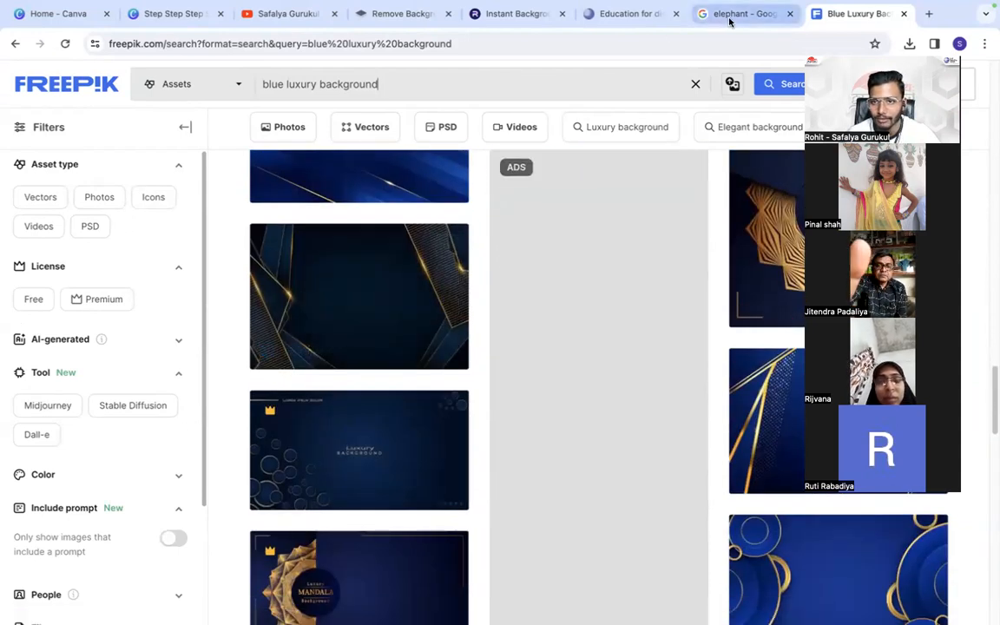
- Search Google for "india car" in a new browser tab
left_click(730, 15)
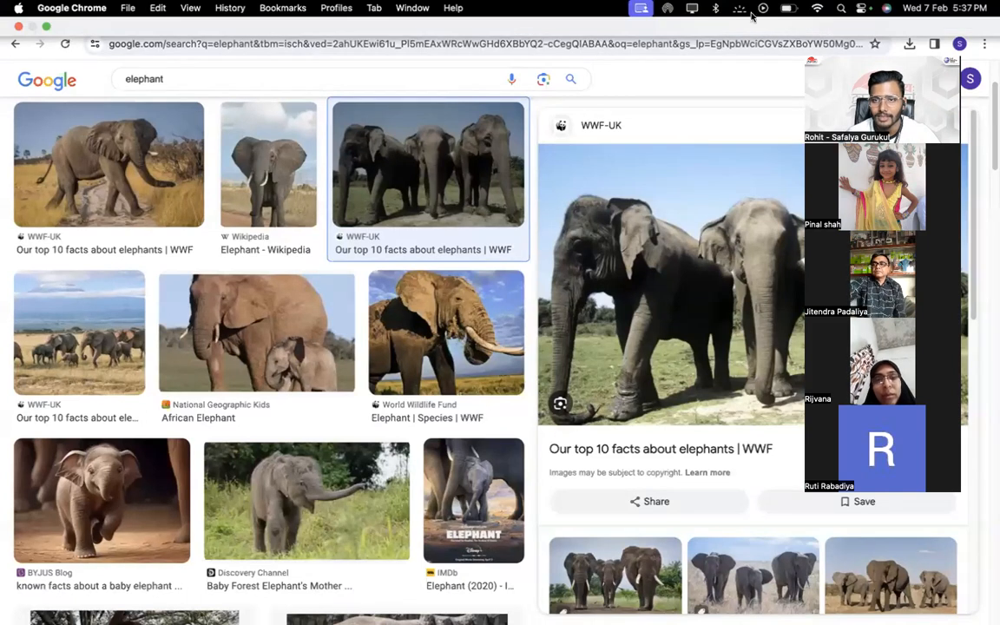
left_click(928, 13)
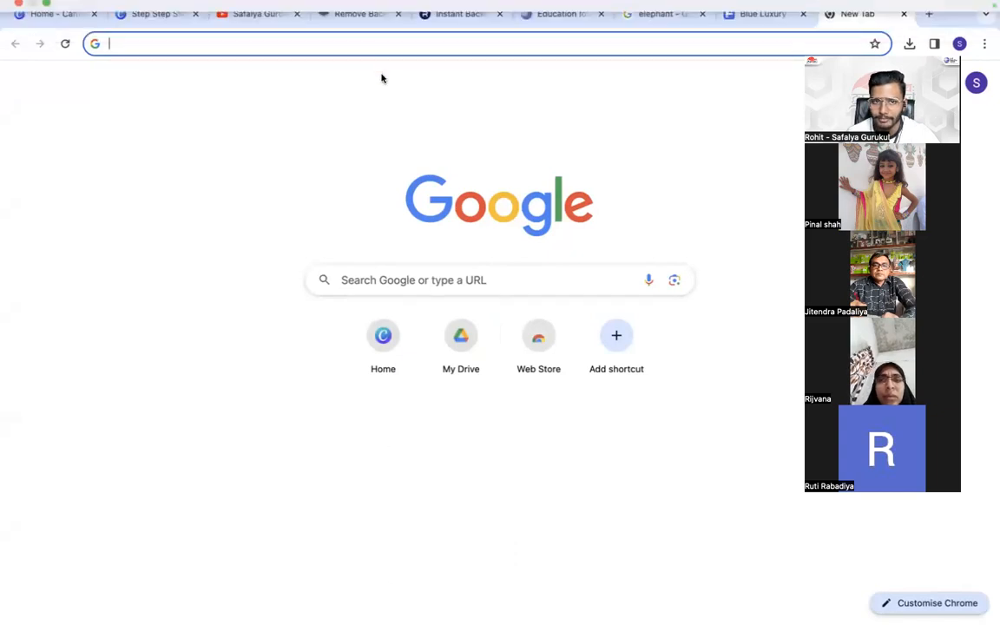
left_click(357, 44)
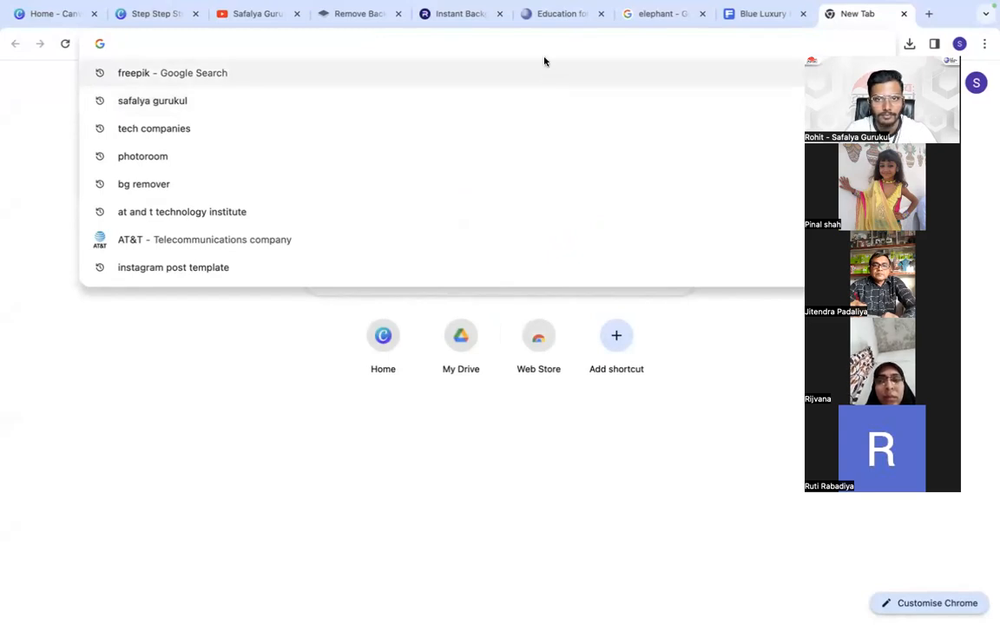
type("incai")
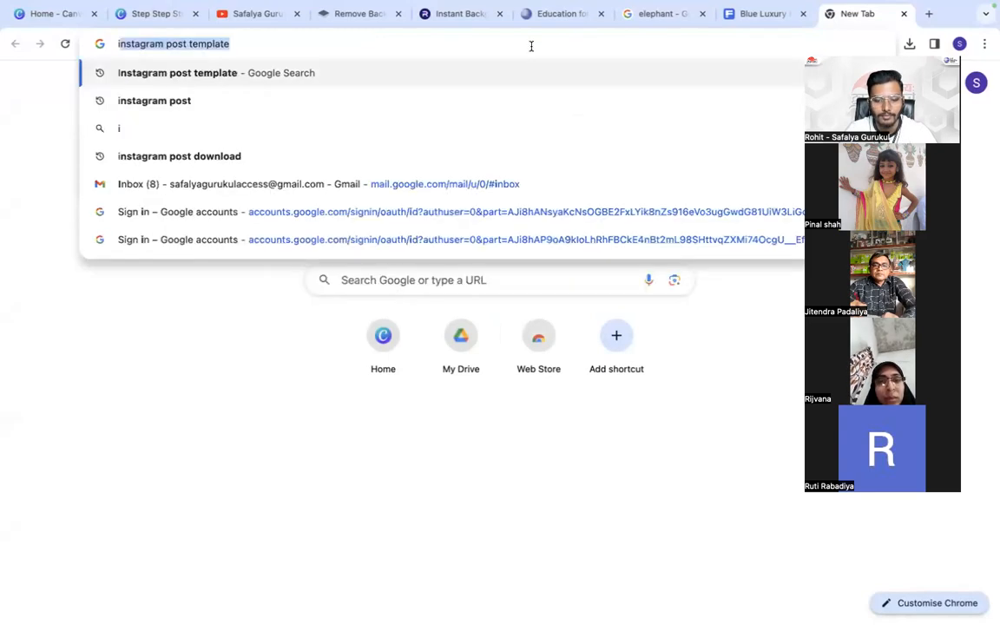
key("BackSpace")
key("BackSpace")
key("BackSpace")
type("dai")
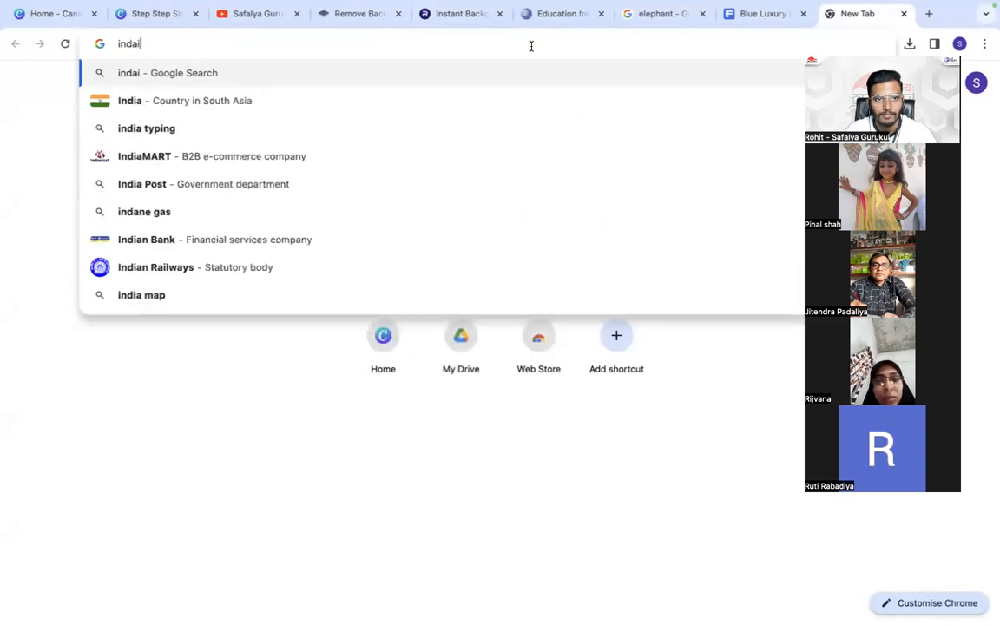
key("BackSpace")
key("BackSpace")
type("ia car")
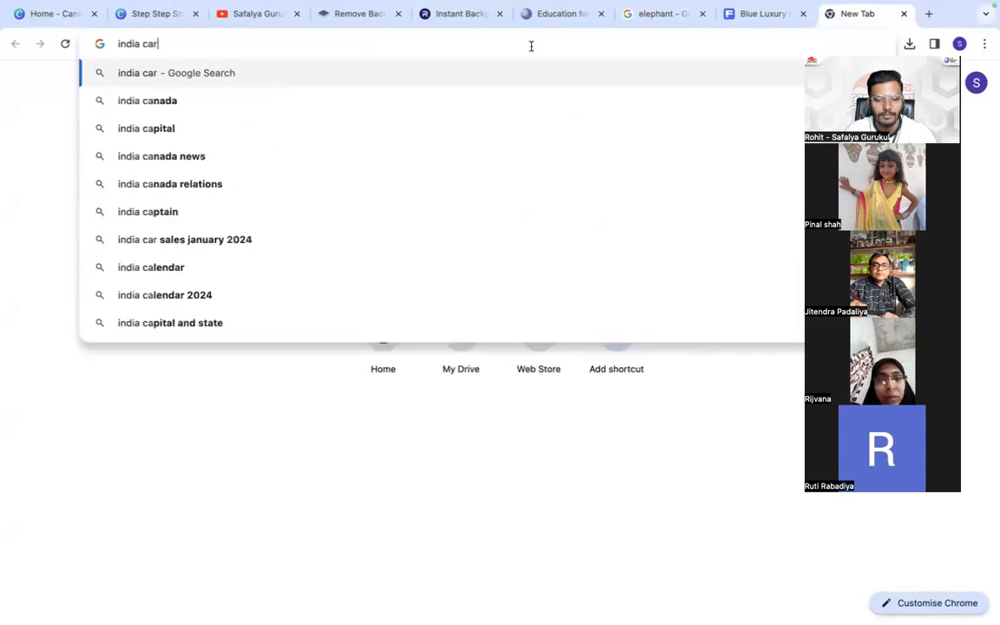
key("Return")
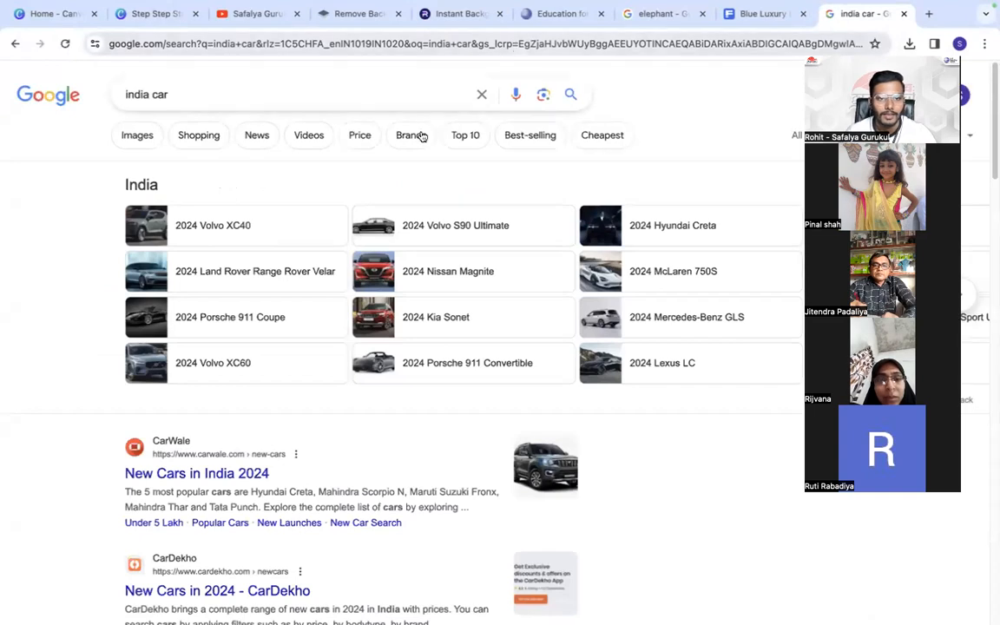
- Preview the GoMechanic, Autocar India and ZigWheels car pictures in the image results, and close the car search tab
left_click(137, 136)
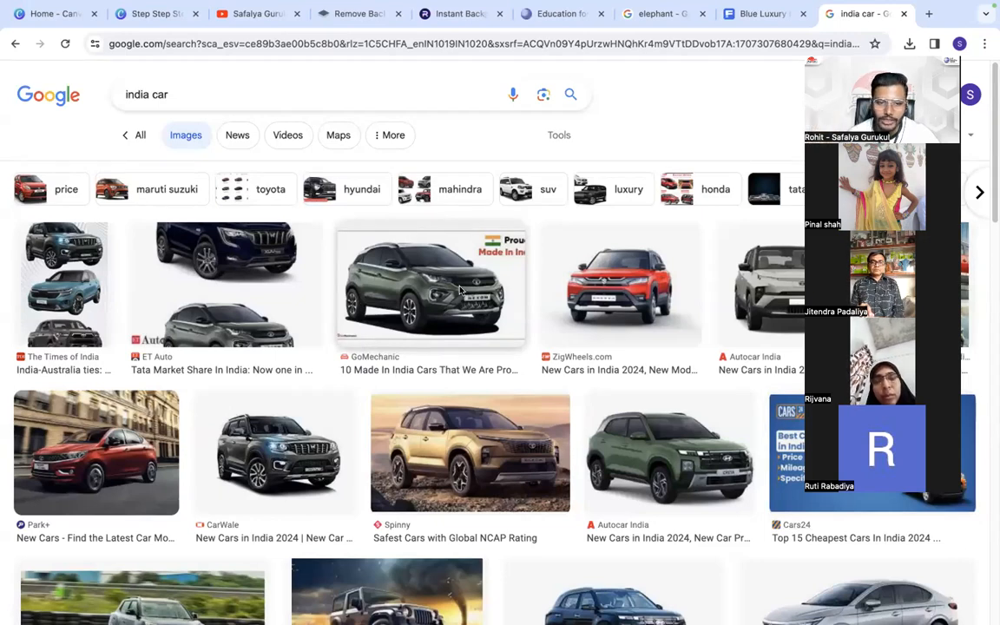
left_click(415, 293)
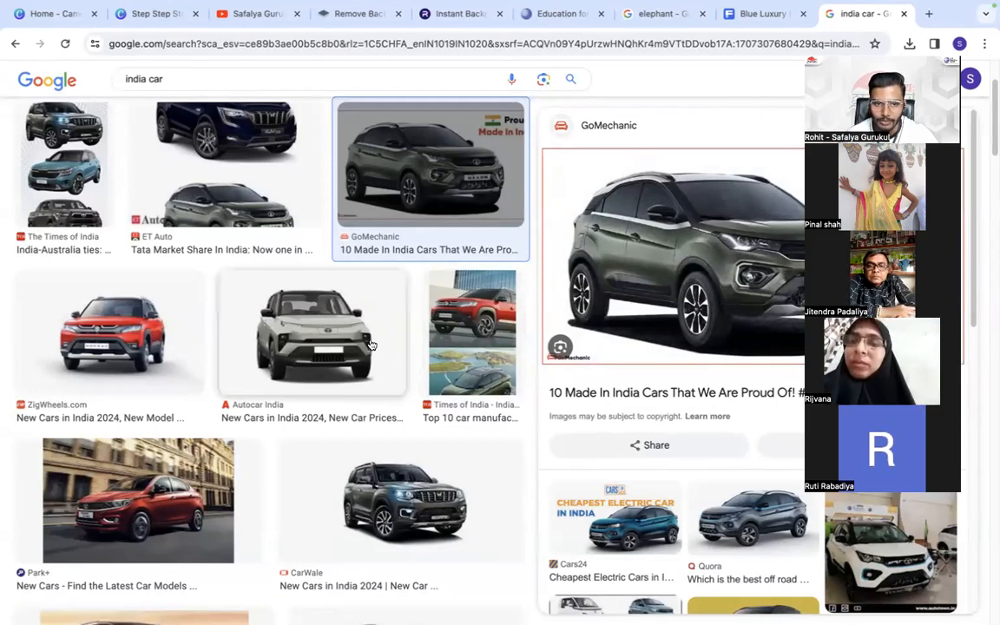
left_click(322, 337)
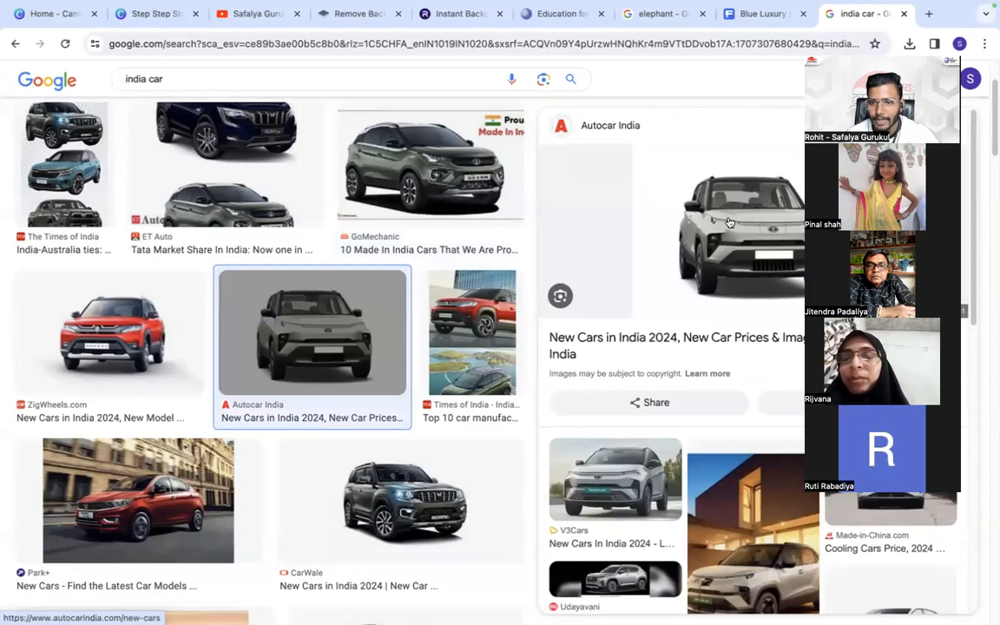
left_click(109, 328)
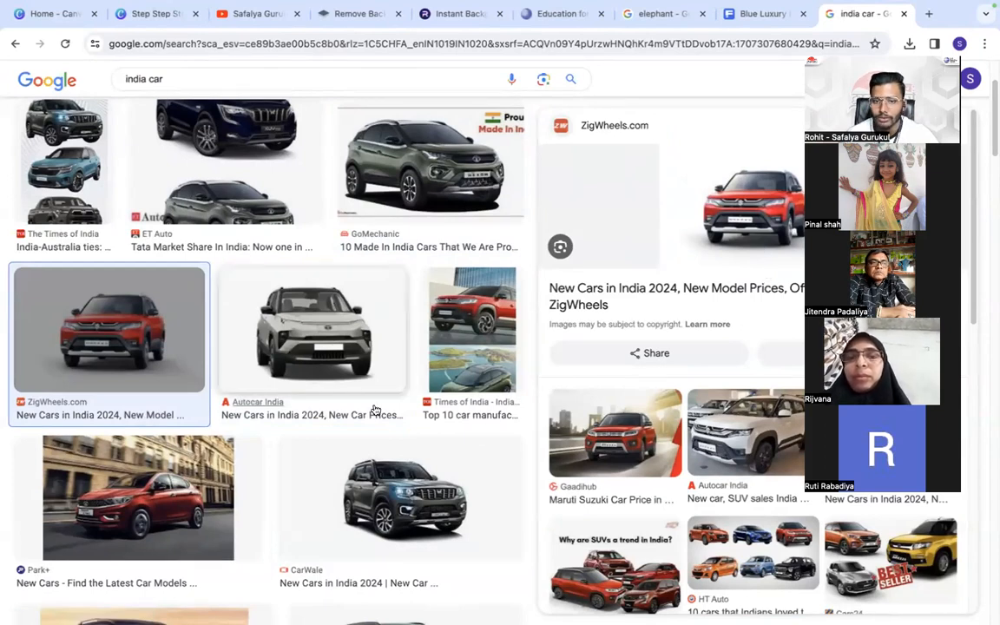
scroll(375, 410, "up", 2)
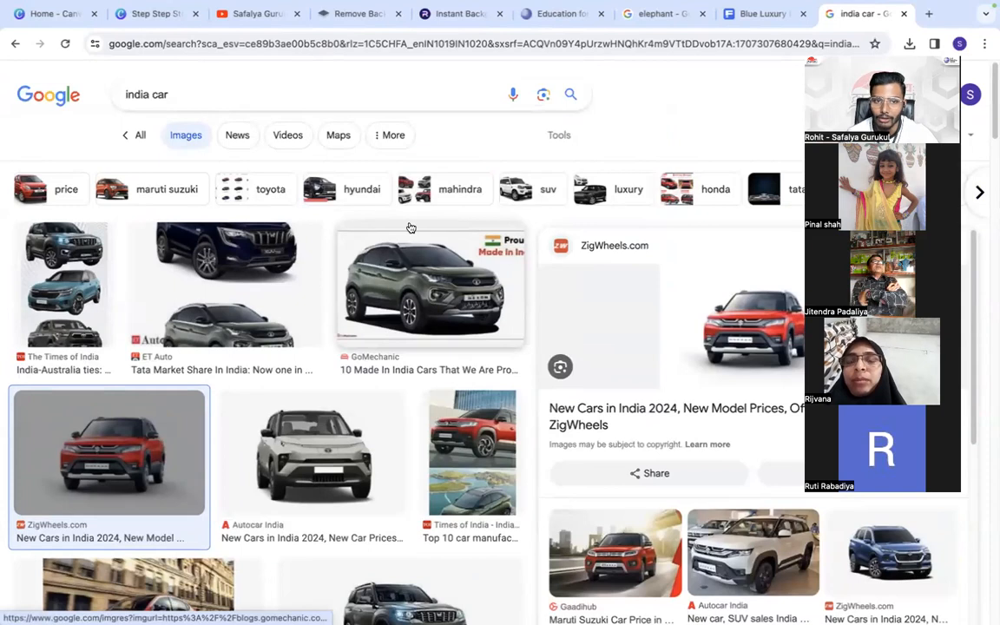
left_click(904, 14)
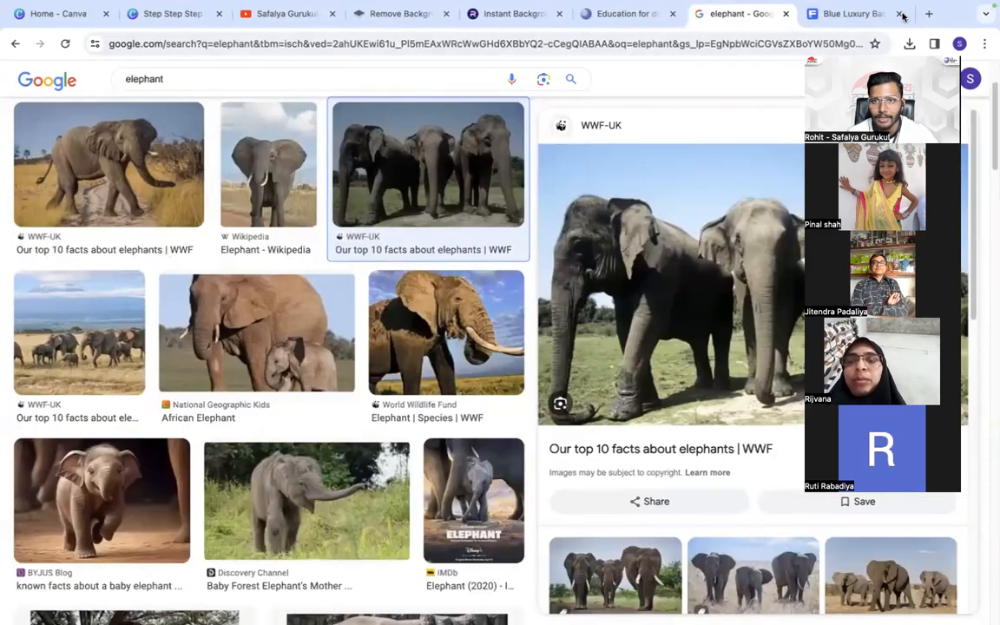
- Return to the Freepik "blue luxury background" results and look through the rest of the first page for a suitable background
left_click(842, 14)
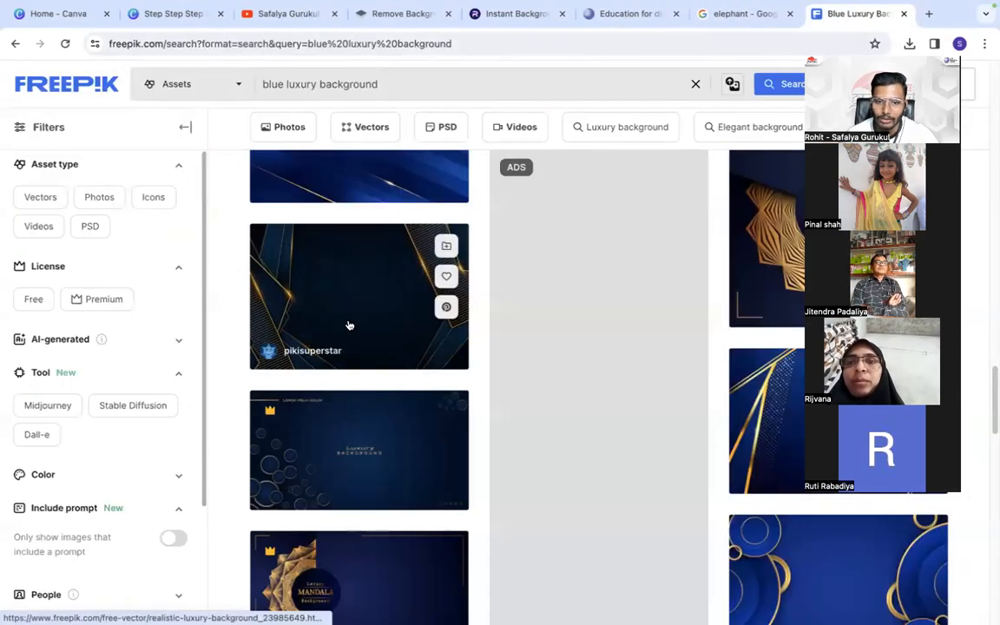
scroll(374, 351, "down", 5)
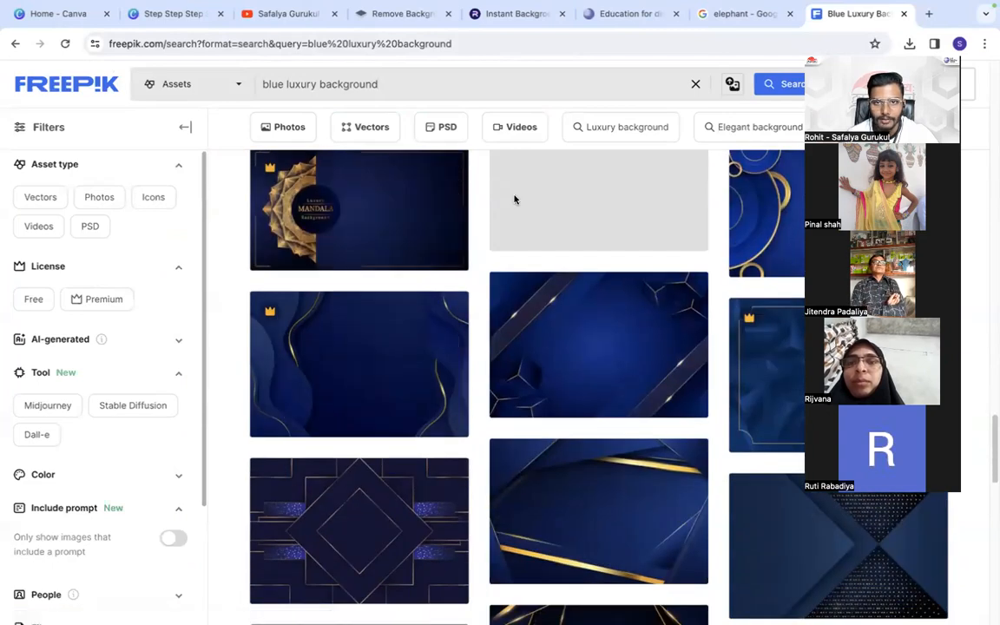
scroll(529, 321, "down", 10)
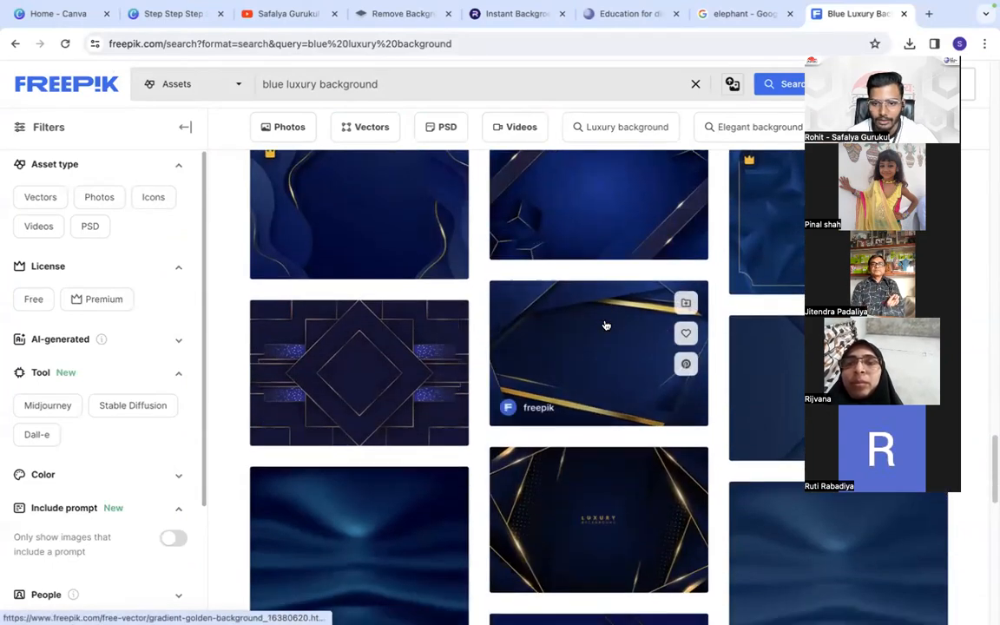
scroll(473, 380, "down", 2)
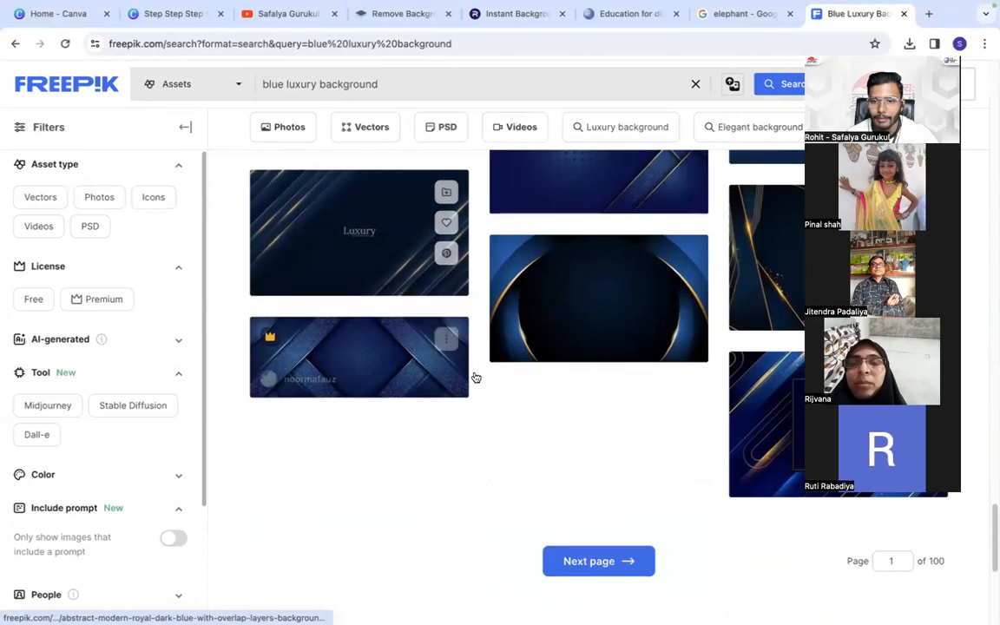
scroll(616, 402, "down", 2)
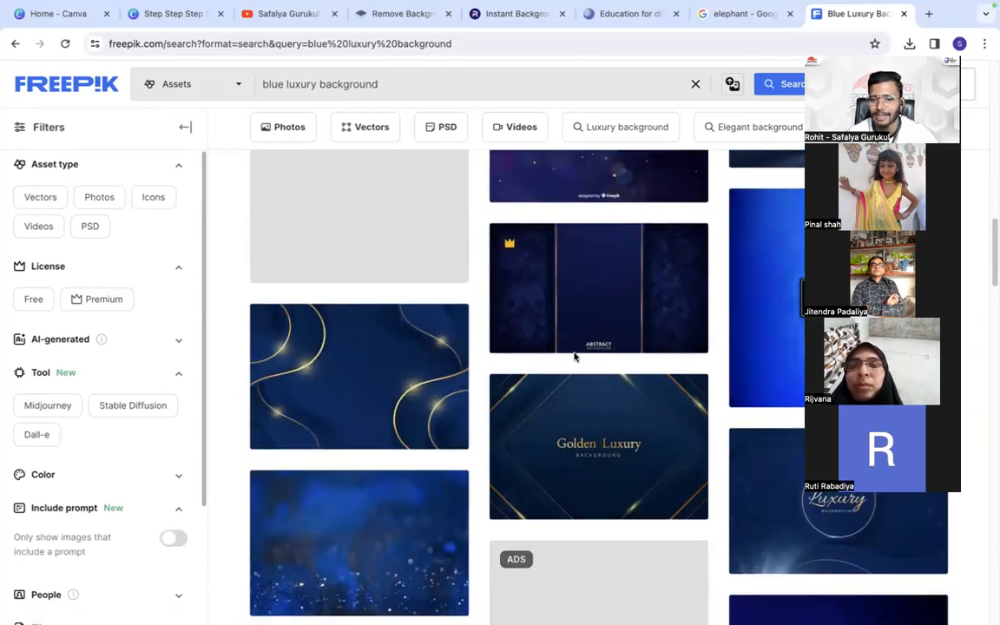
scroll(555, 354, "up", 10)
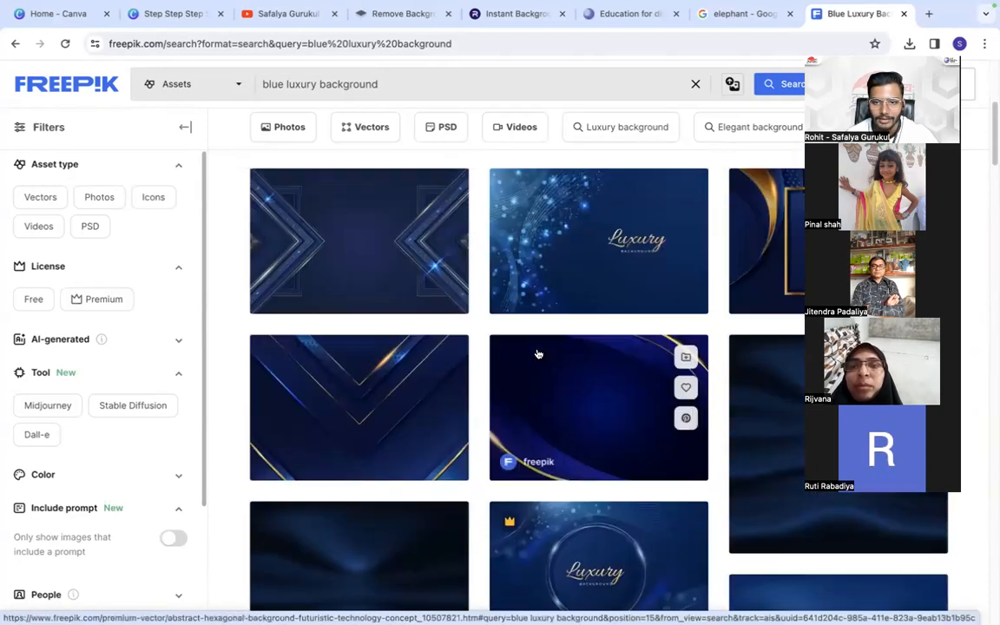
- Look through the blue luxury background results and restrict them to images with a Free license
scroll(538, 354, "up", 2)
scroll(375, 397, "down", 3)
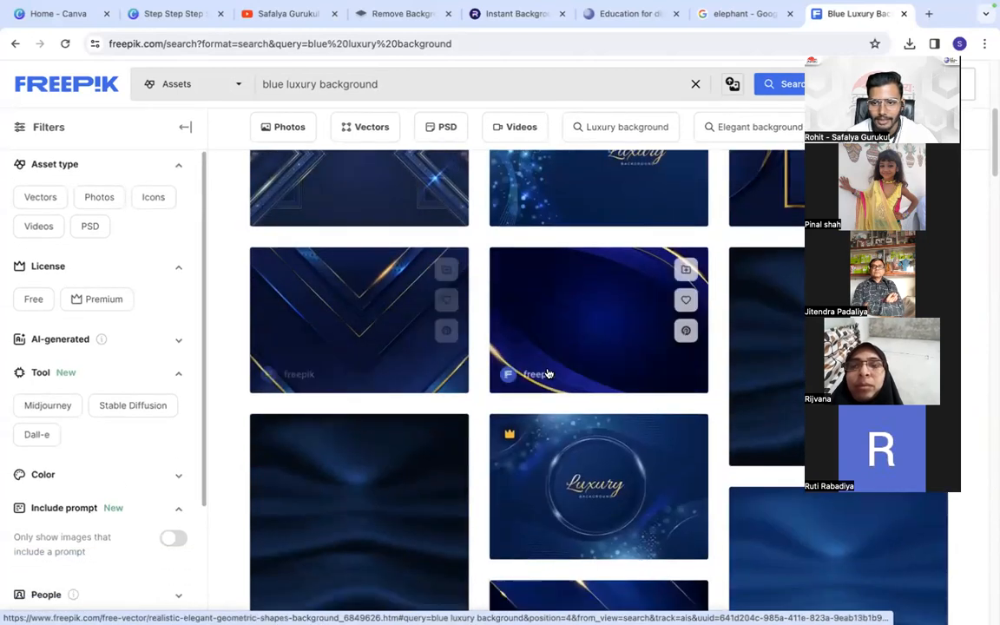
scroll(548, 373, "down", 5)
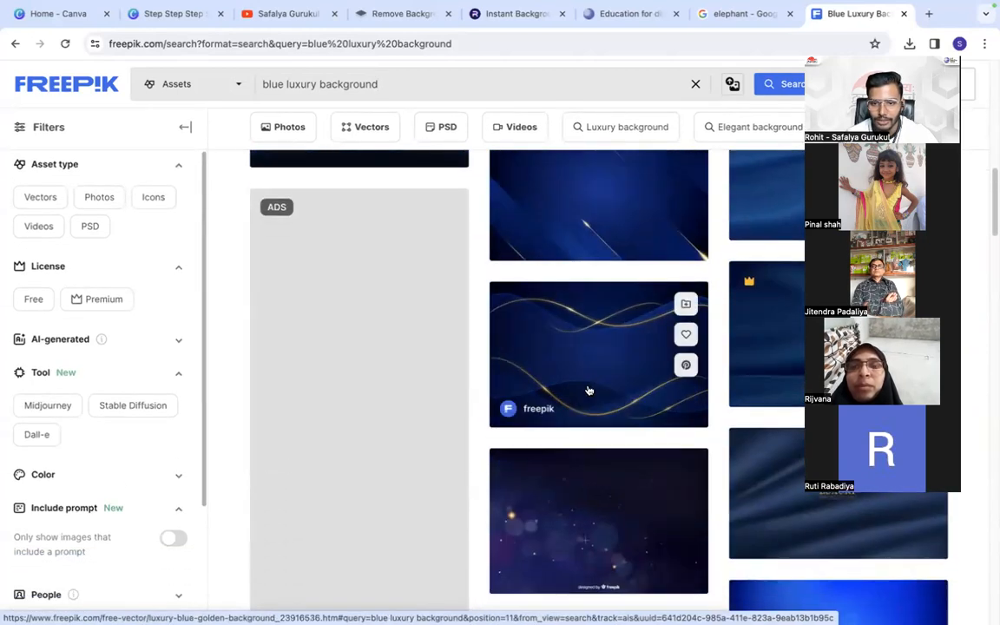
scroll(589, 391, "down", 6)
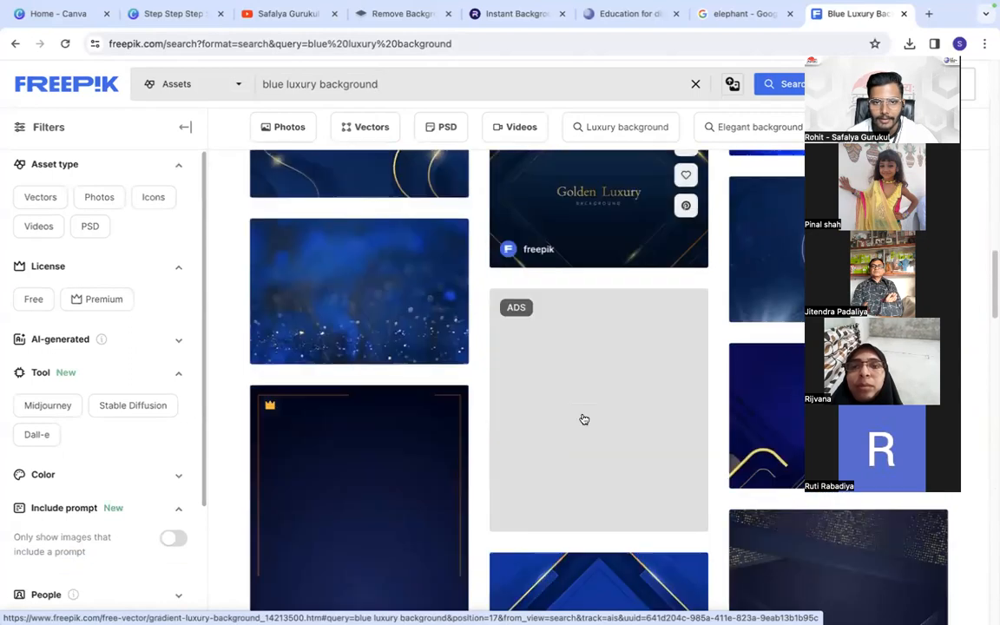
scroll(584, 419, "down", 3)
scroll(582, 420, "down", 2)
scroll(586, 305, "up", 2)
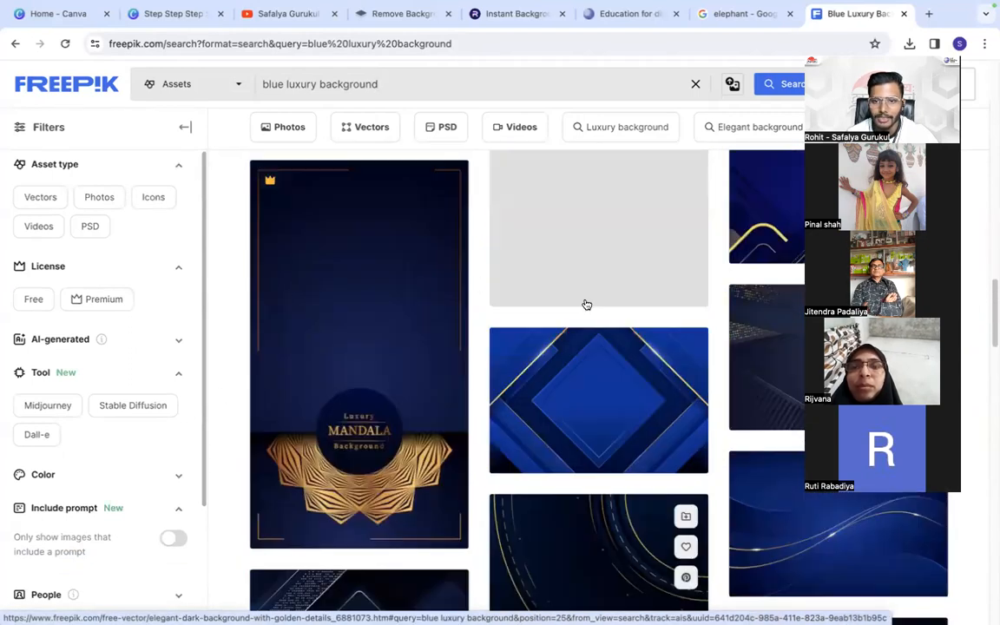
scroll(468, 330, "up", 4)
scroll(277, 408, "down", 2)
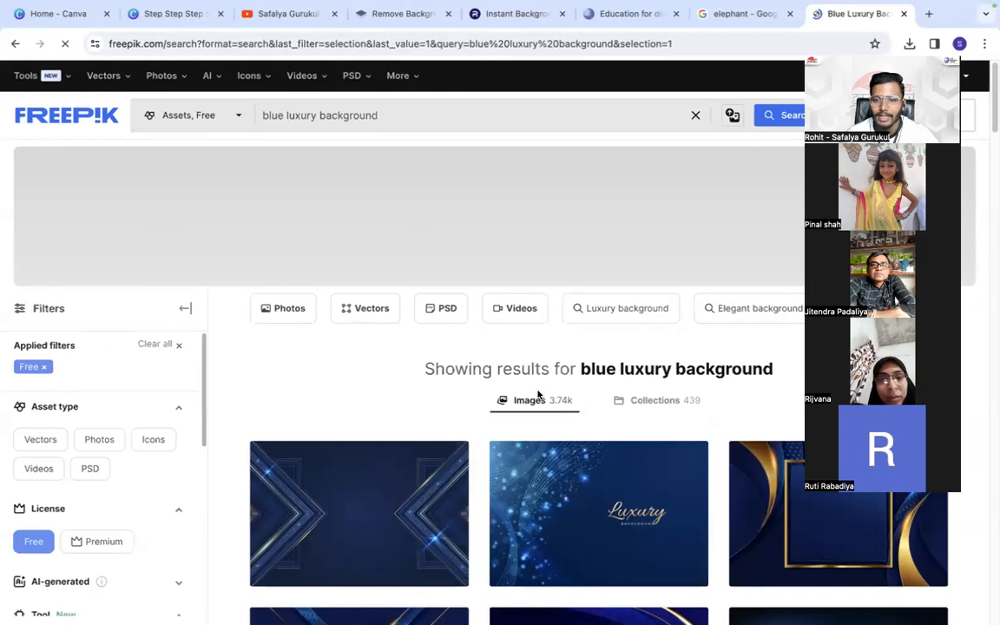
- Examine the first page of free blue luxury backgrounds for a suitable design and go on to the second results page
scroll(538, 395, "down", 3)
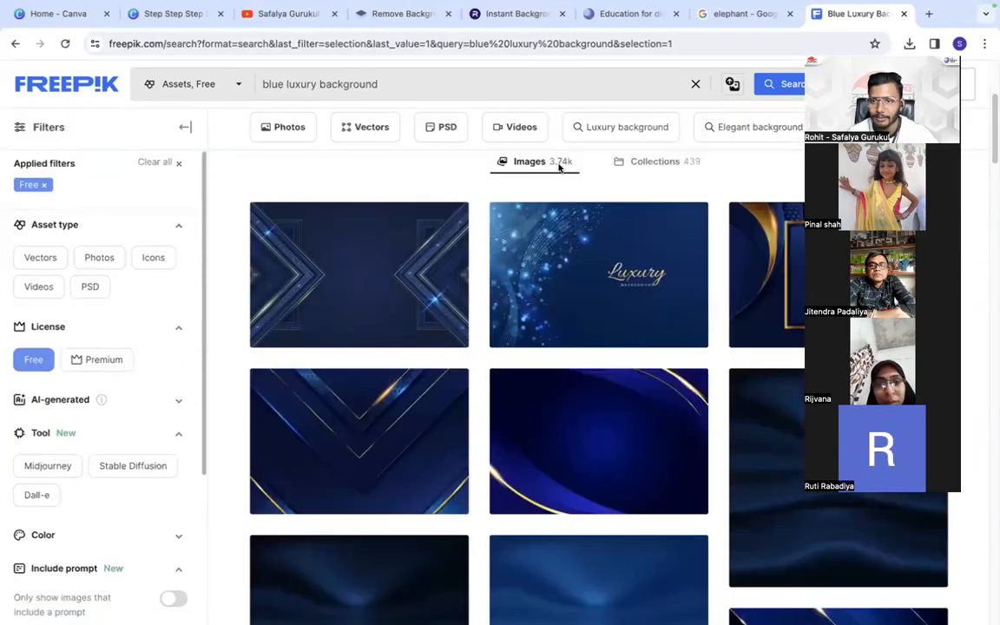
scroll(567, 240, "down", 5)
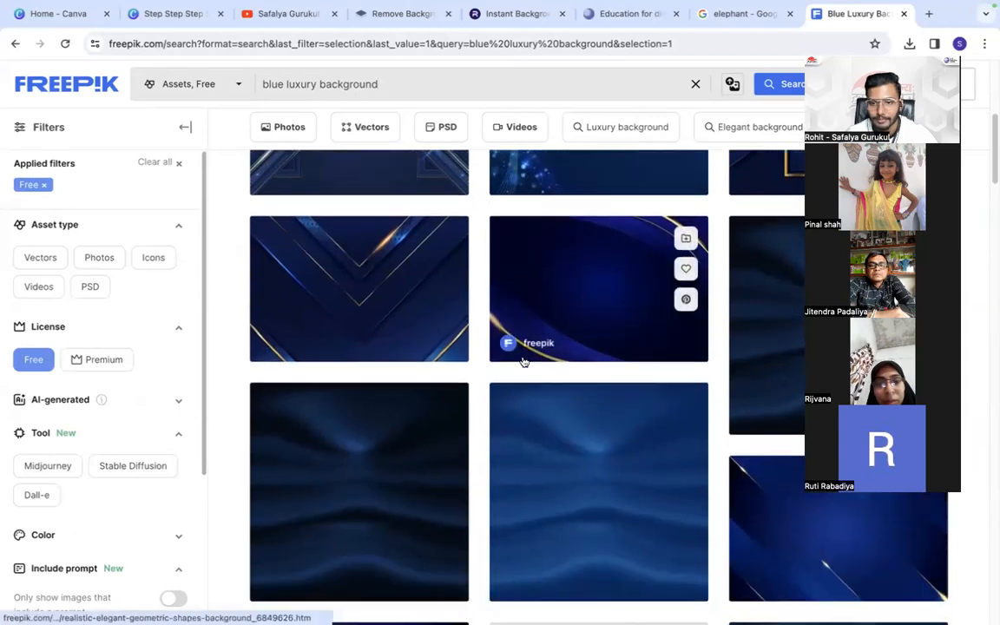
scroll(573, 343, "down", 10)
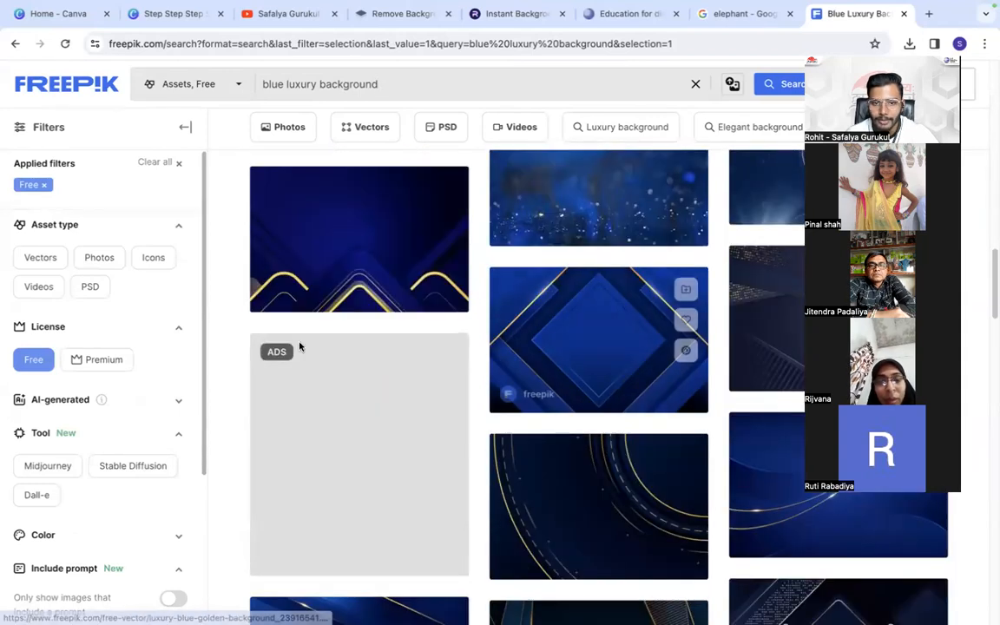
scroll(578, 385, "down", 5)
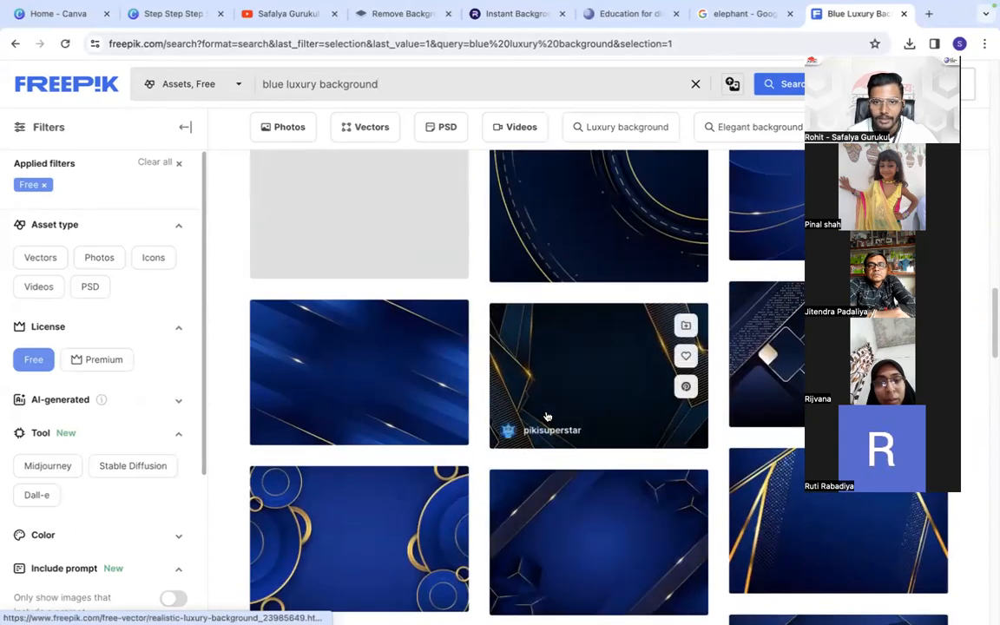
scroll(547, 417, "down", 8)
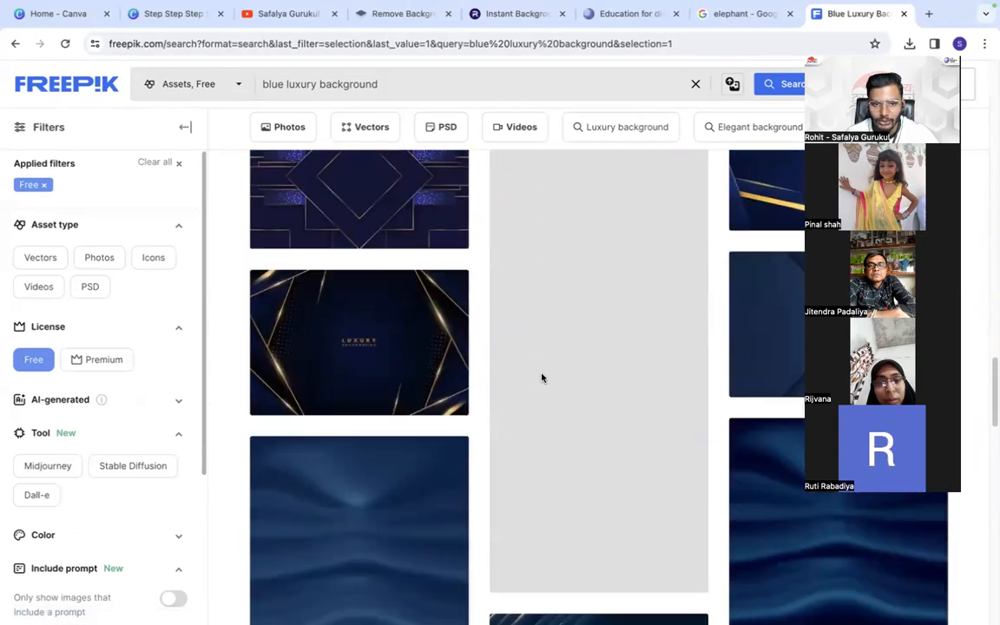
scroll(542, 378, "down", 10)
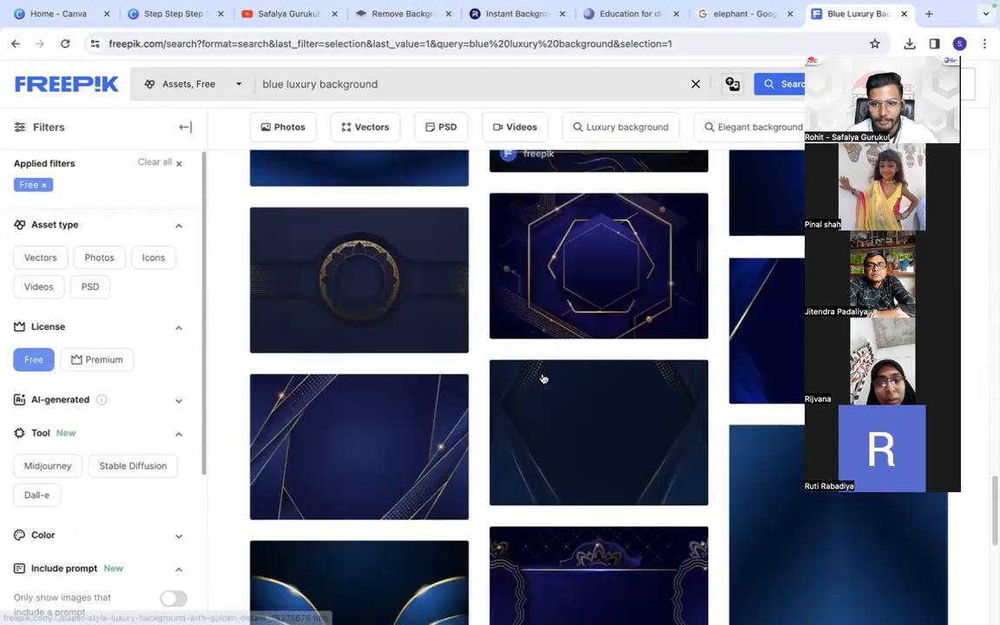
scroll(543, 378, "down", 1)
scroll(572, 382, "down", 5)
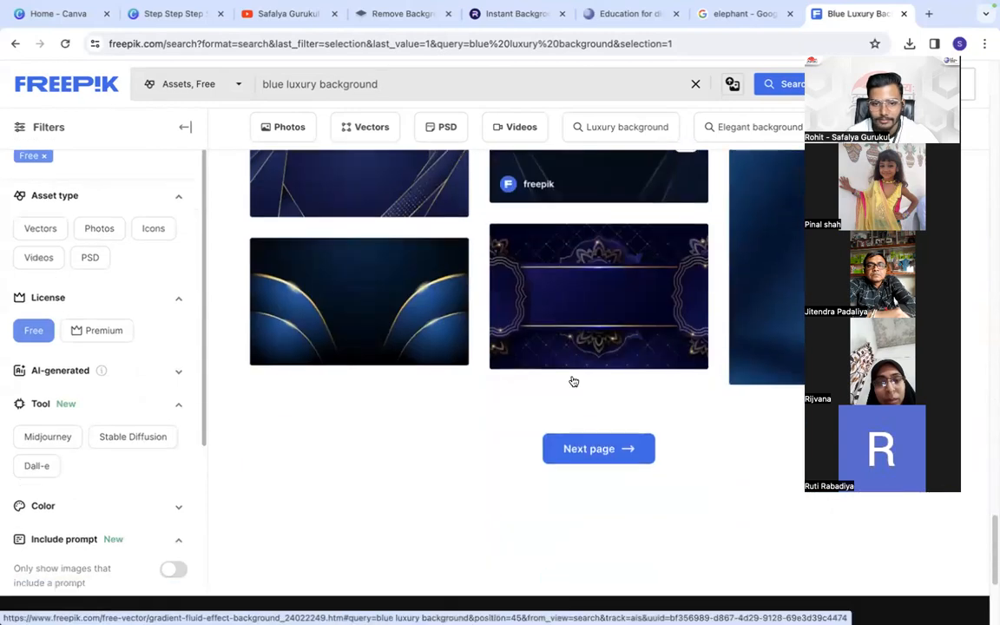
left_click(614, 313)
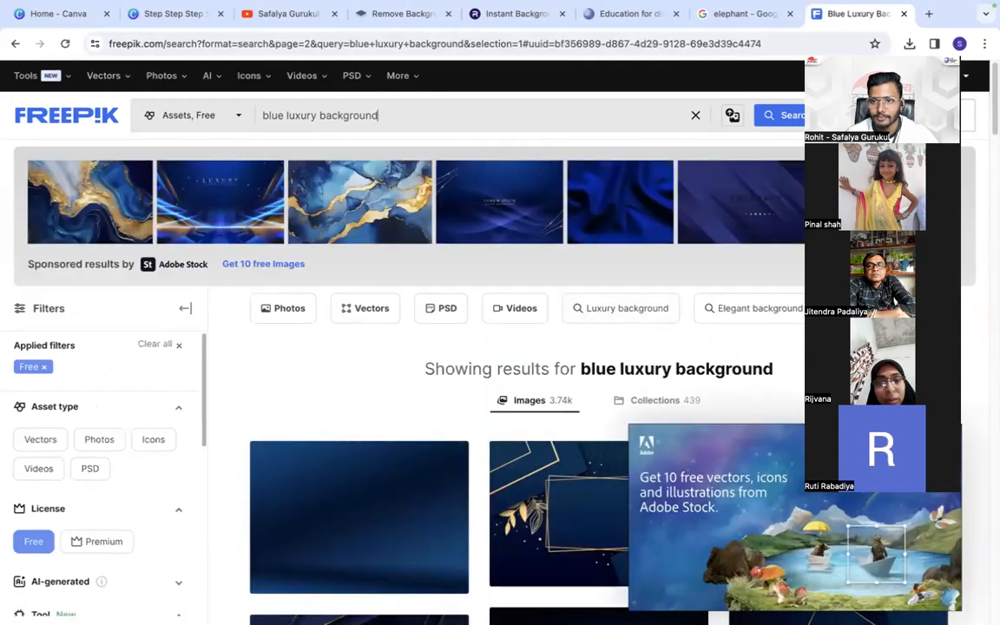
- Look through the second results page and open the luxurious wallpaper with golden details, the one with a gold rounded-square outline
scroll(591, 331, "down", 4)
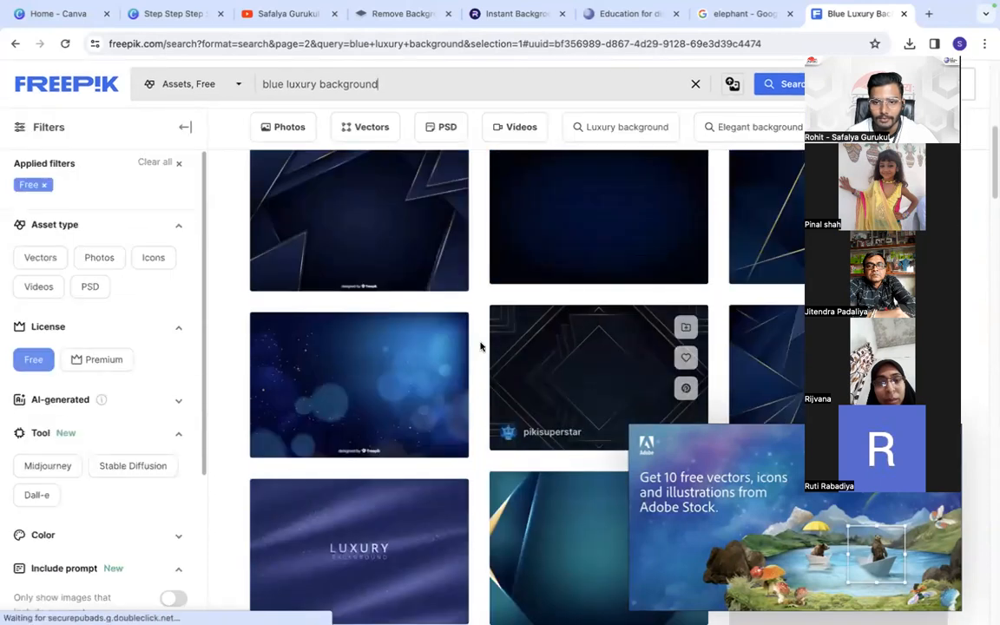
scroll(480, 346, "down", 2)
scroll(491, 328, "down", 6)
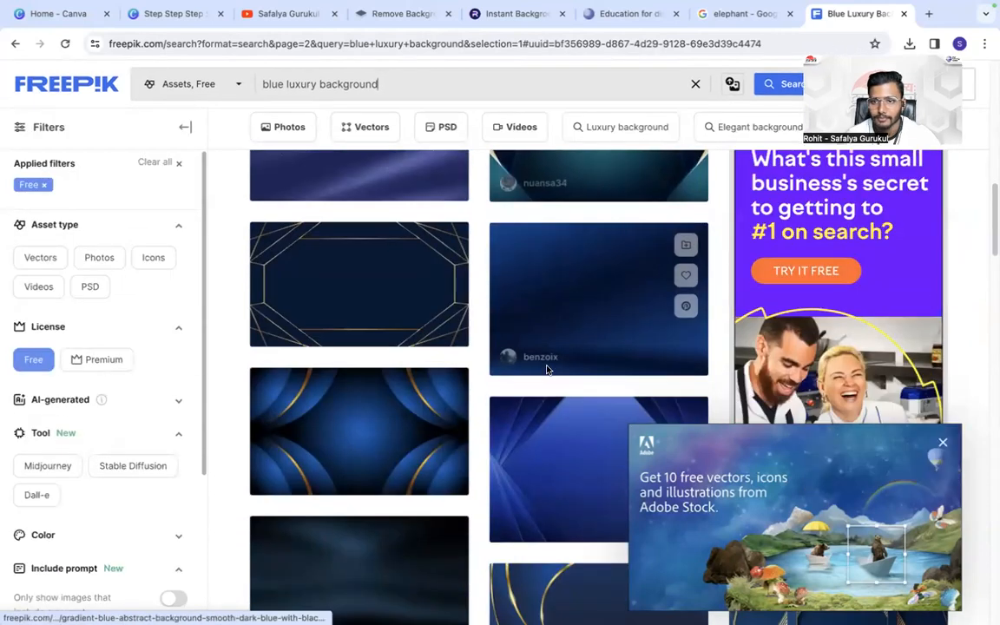
scroll(461, 395, "down", 3)
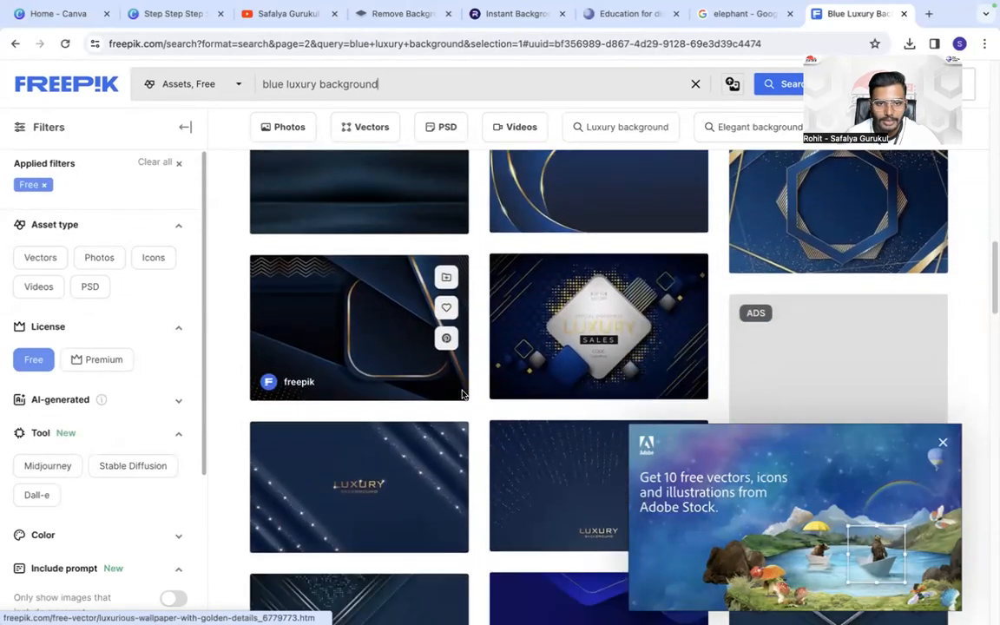
left_click(314, 297)
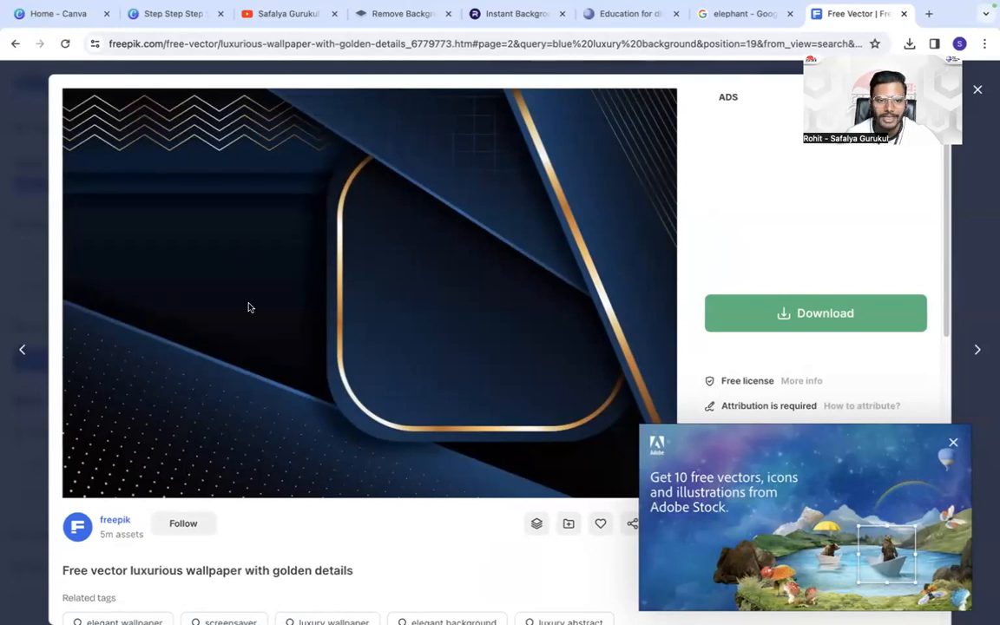
- Dismiss the Adobe Stock advertisement and download the luxurious wallpaper with golden details for free as a JPG
left_click(811, 317)
left_click(954, 444)
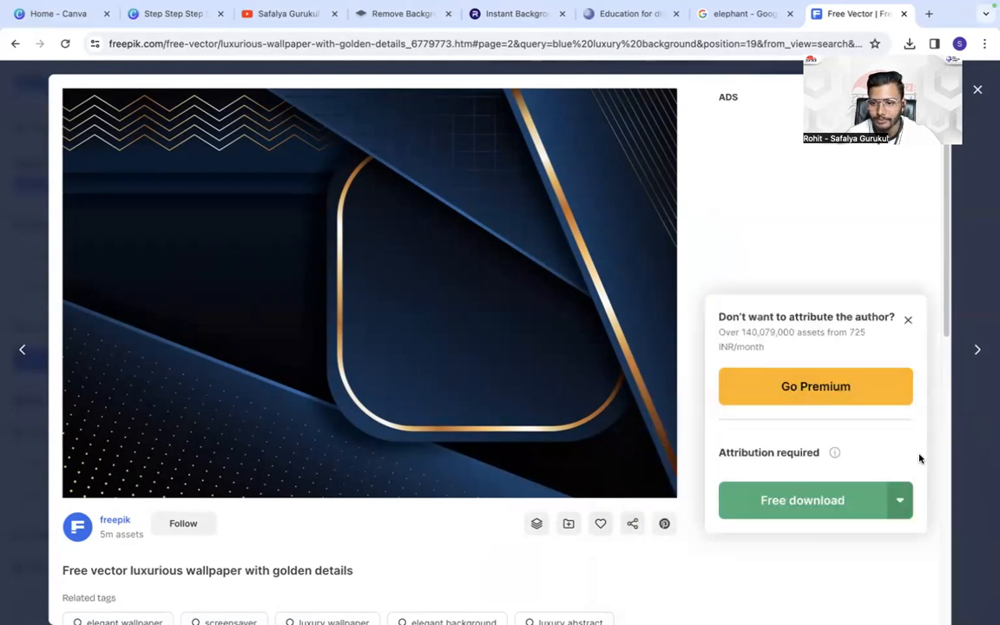
left_click(901, 507)
scroll(882, 502, "down", 3)
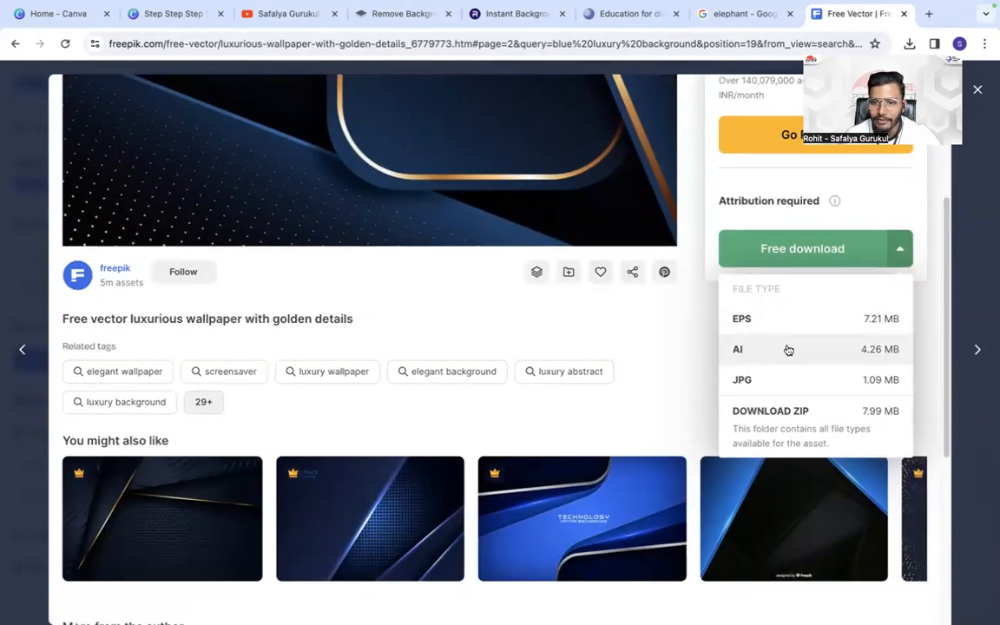
left_click(760, 392)
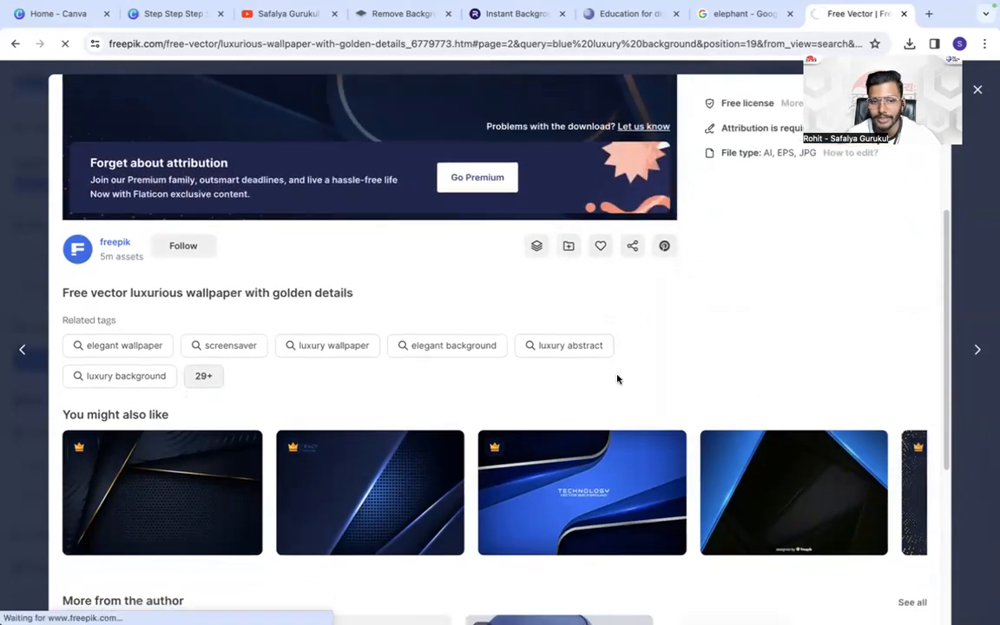
- Leave the downloaded wallpaper's details and return to the second page of the free blue luxury background results
scroll(617, 378, "up", 3)
left_click(15, 44)
left_click(15, 44)
scroll(514, 235, "down", 1)
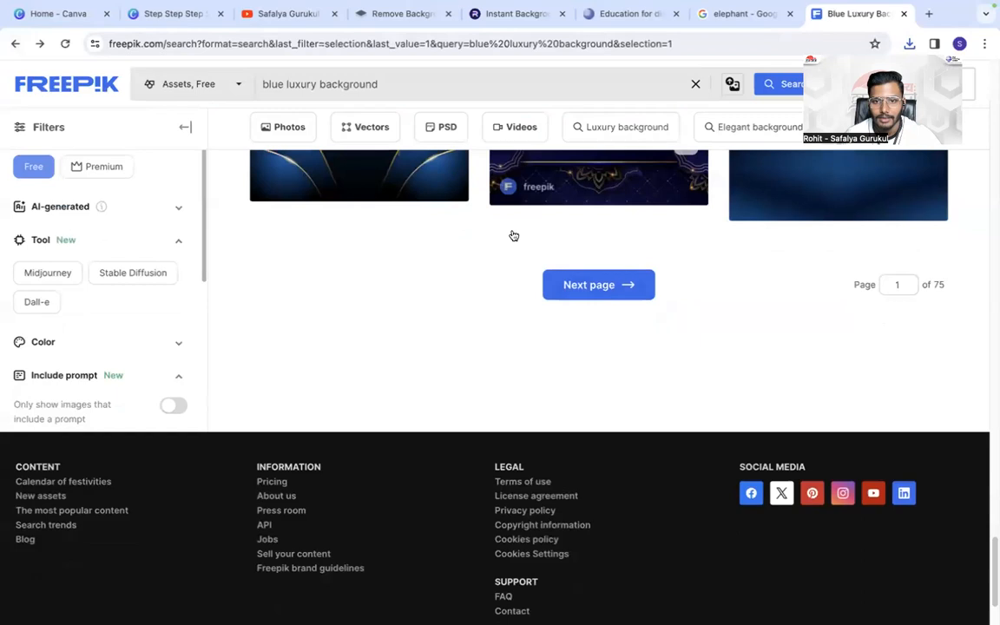
scroll(514, 235, "down", 2)
left_click(609, 201)
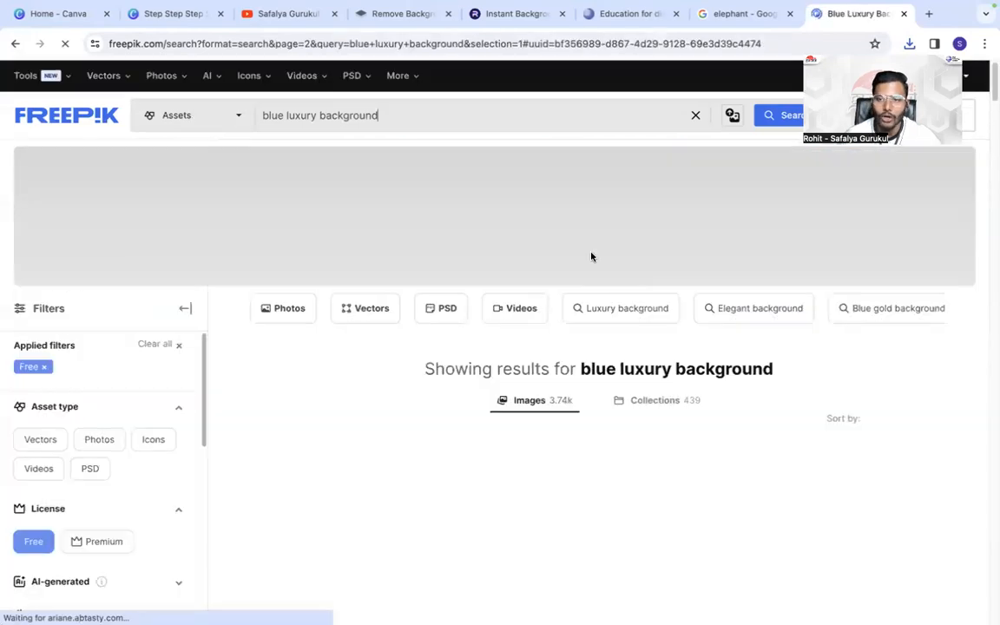
- Examine the rest of the second results page for another blue and gold background and open the third page
scroll(587, 341, "down", 6)
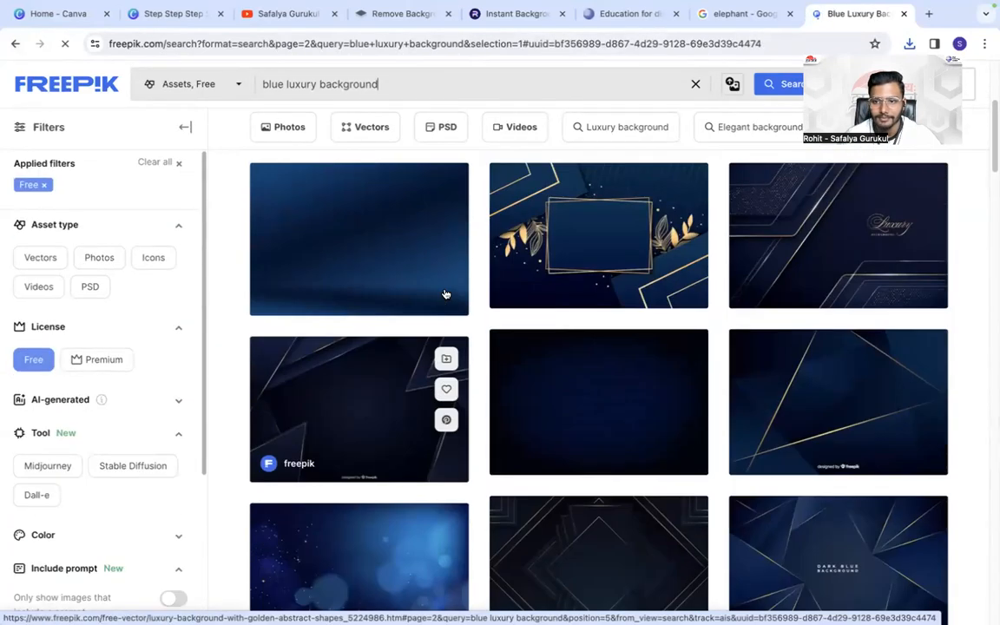
scroll(576, 356, "down", 3)
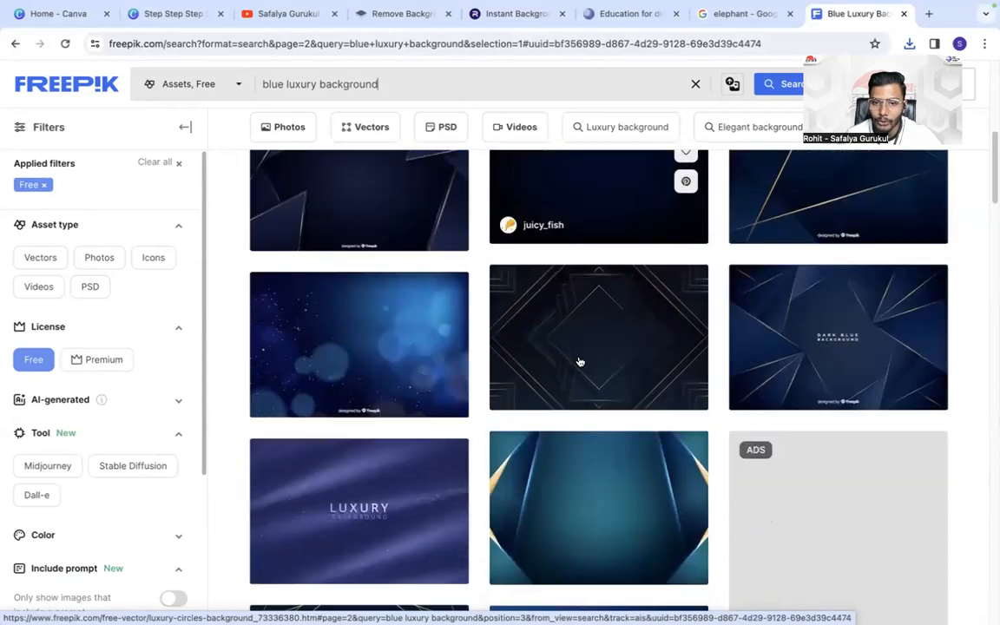
scroll(579, 362, "down", 5)
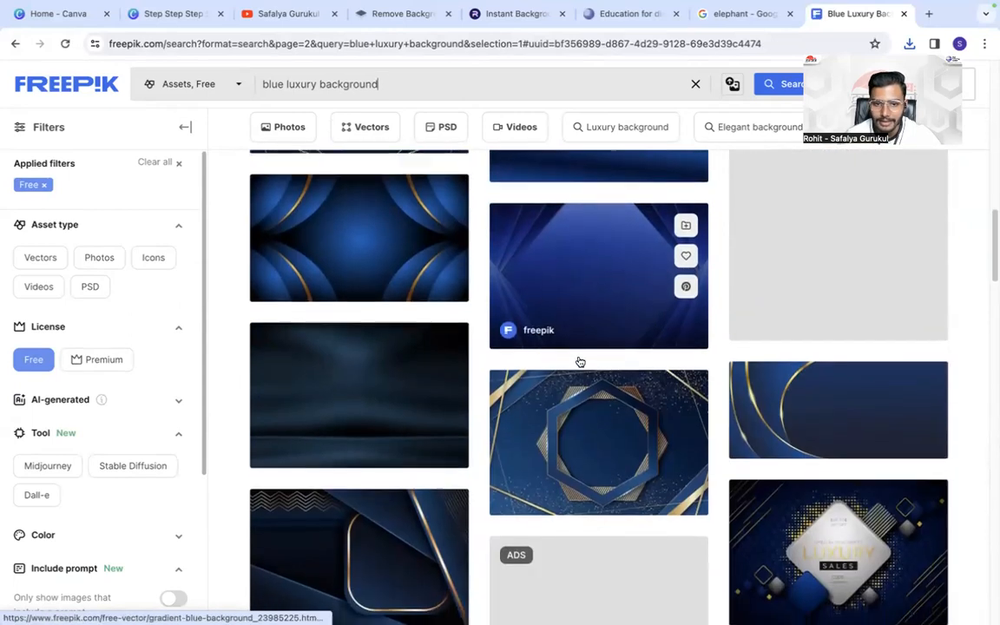
scroll(580, 362, "down", 3)
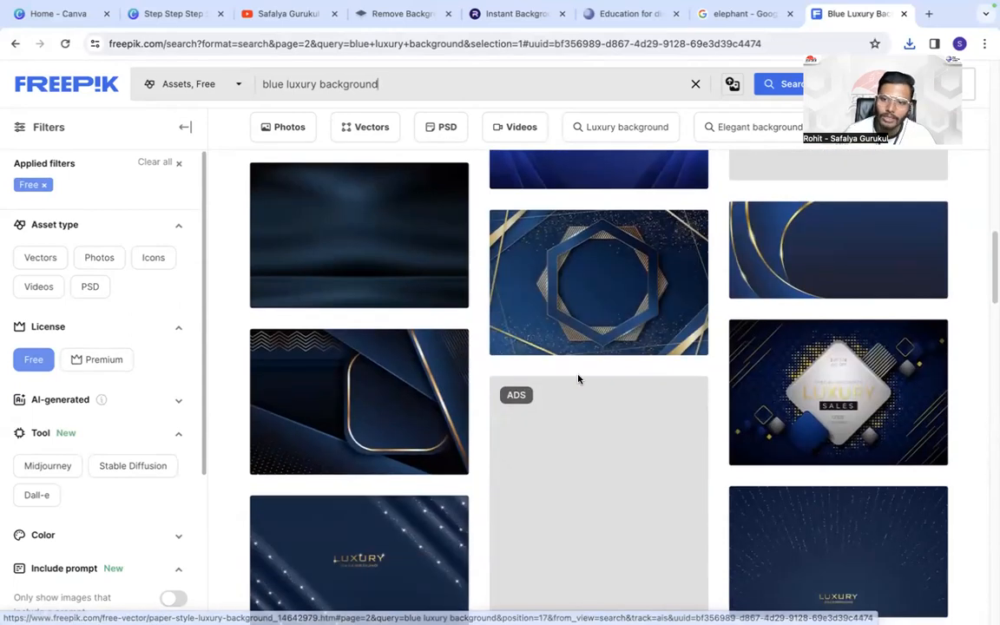
scroll(578, 378, "down", 5)
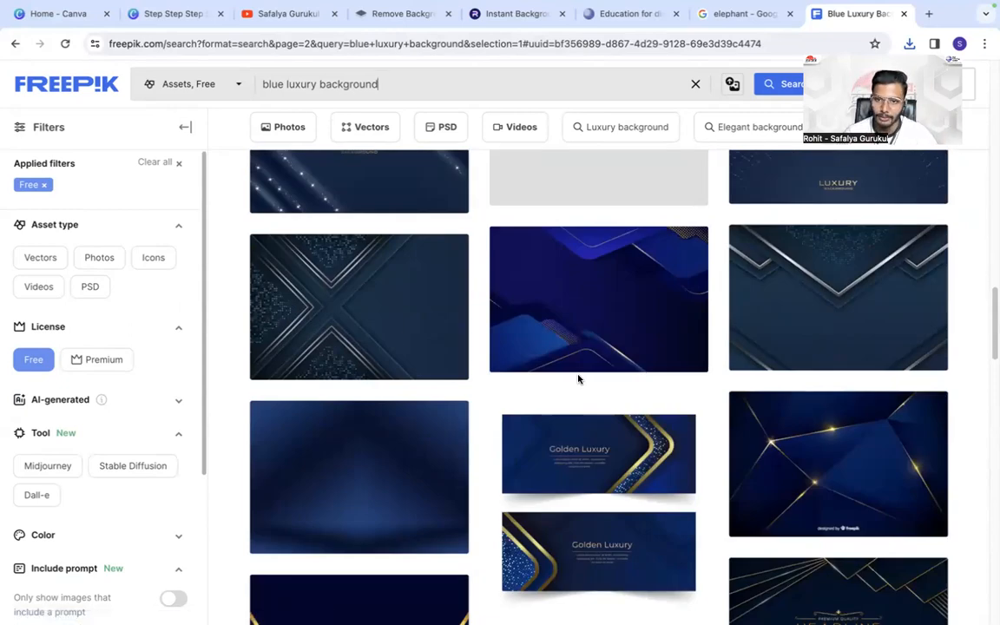
scroll(578, 379, "down", 5)
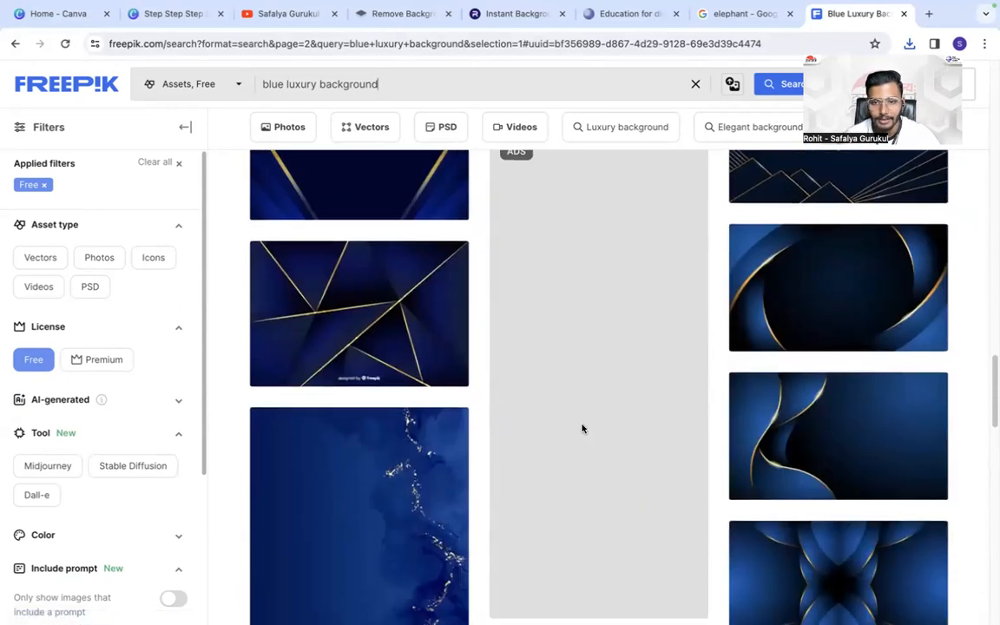
scroll(581, 427, "down", 10)
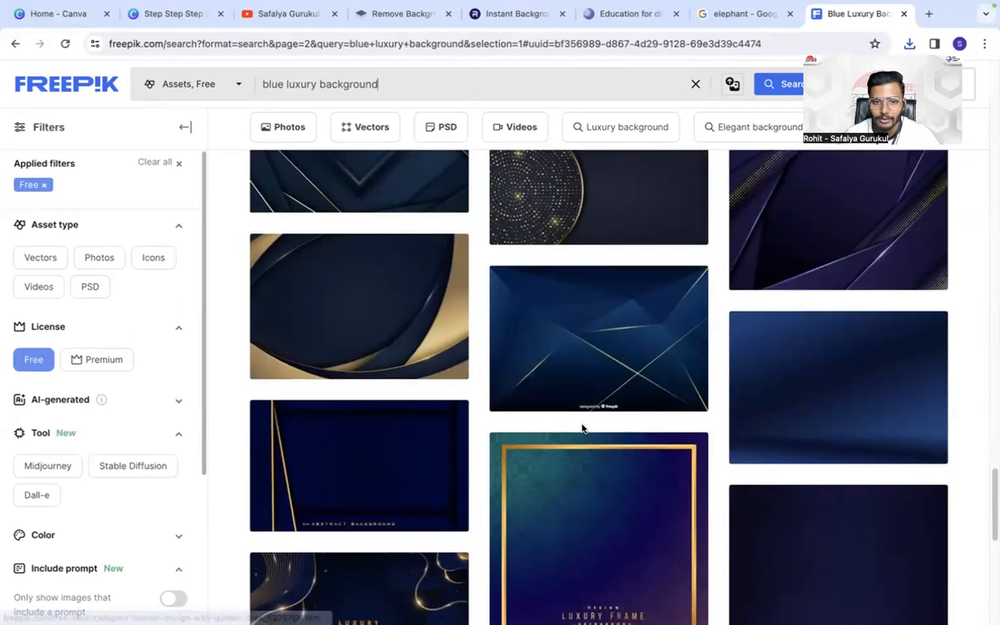
scroll(582, 428, "down", 4)
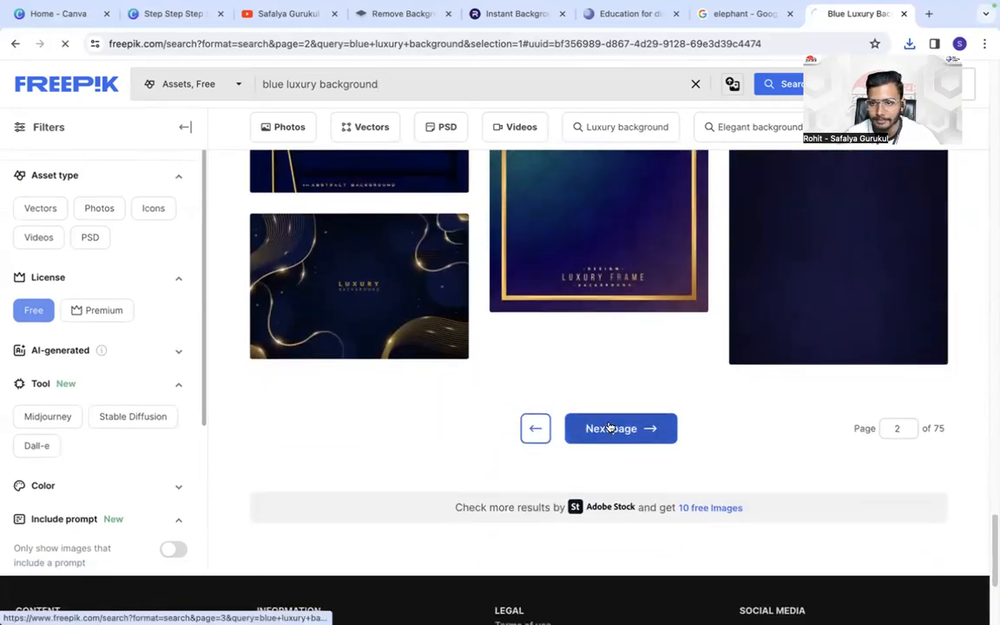
left_click(610, 428)
- Look through the third results page and open the free vector of gradient geometric shapes on a dark background
scroll(616, 424, "down", 3)
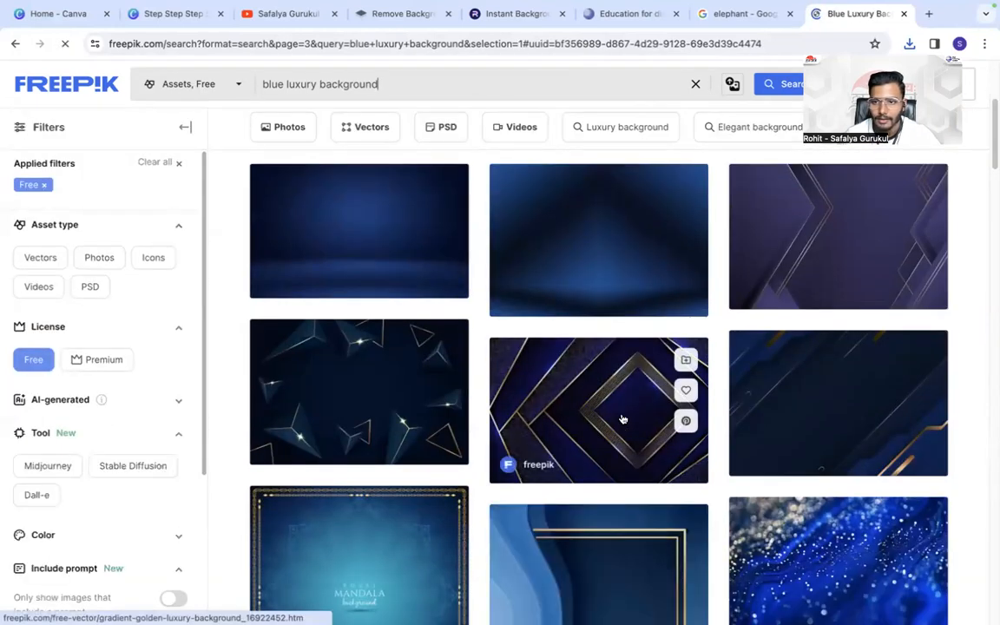
scroll(622, 419, "down", 5)
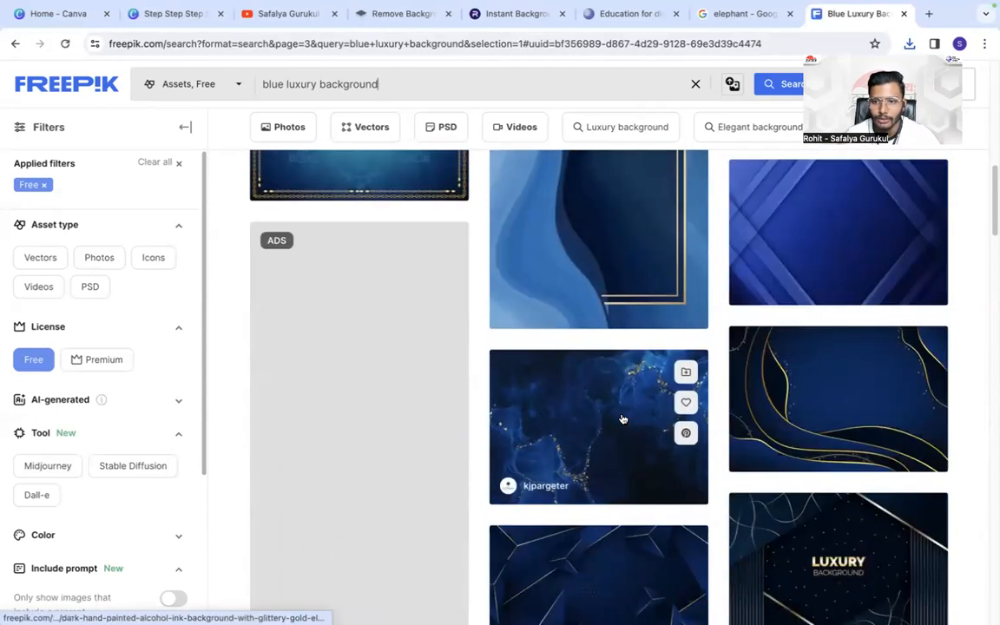
scroll(623, 419, "down", 10)
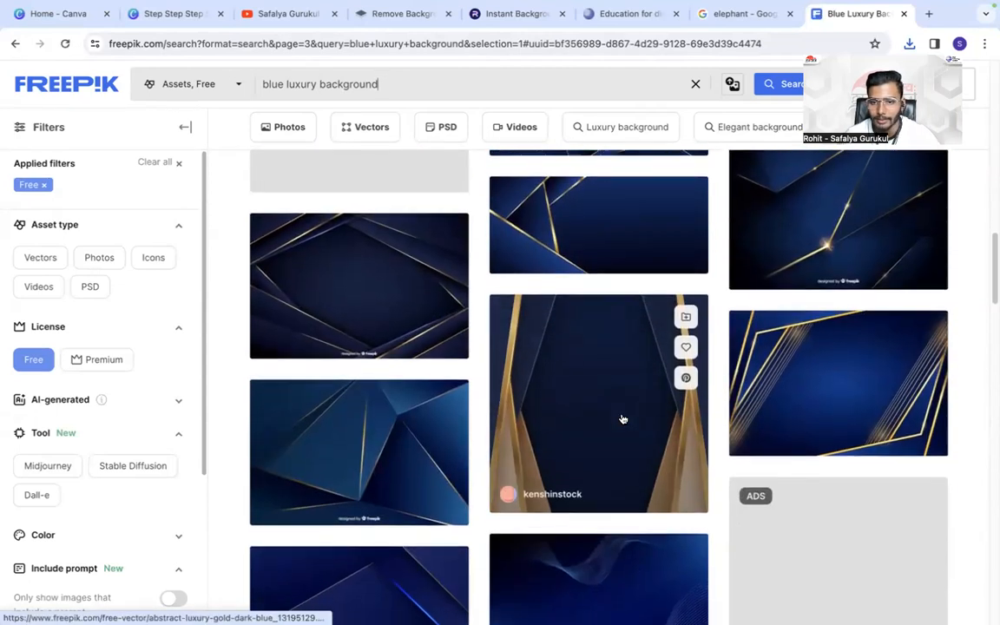
scroll(623, 419, "down", 10)
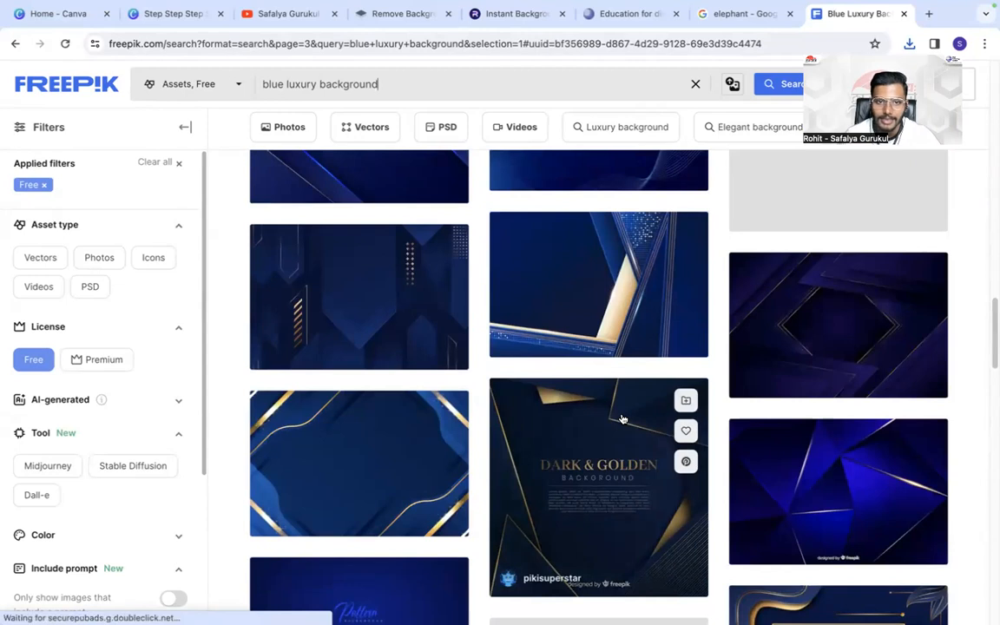
scroll(620, 417, "up", 2)
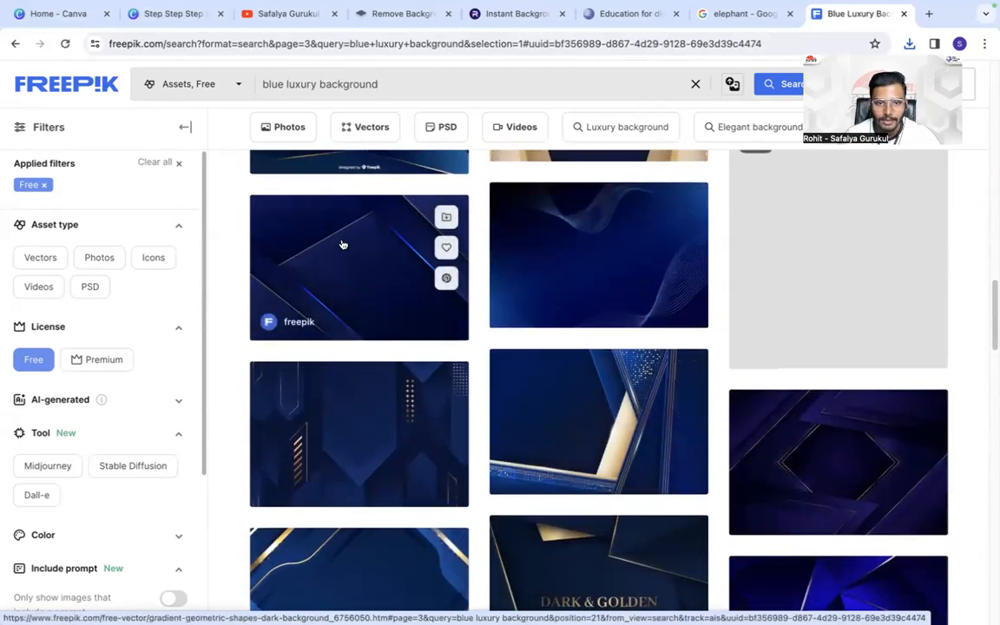
left_click(343, 245)
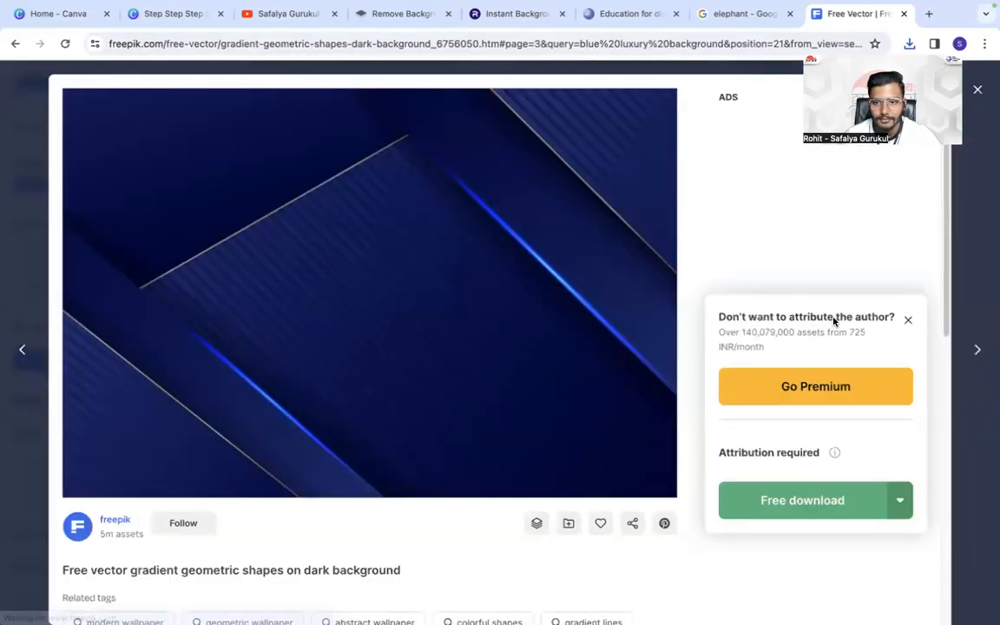
- Download the gradient geometric shapes background for free as a JPG and leave its details
left_click(860, 499)
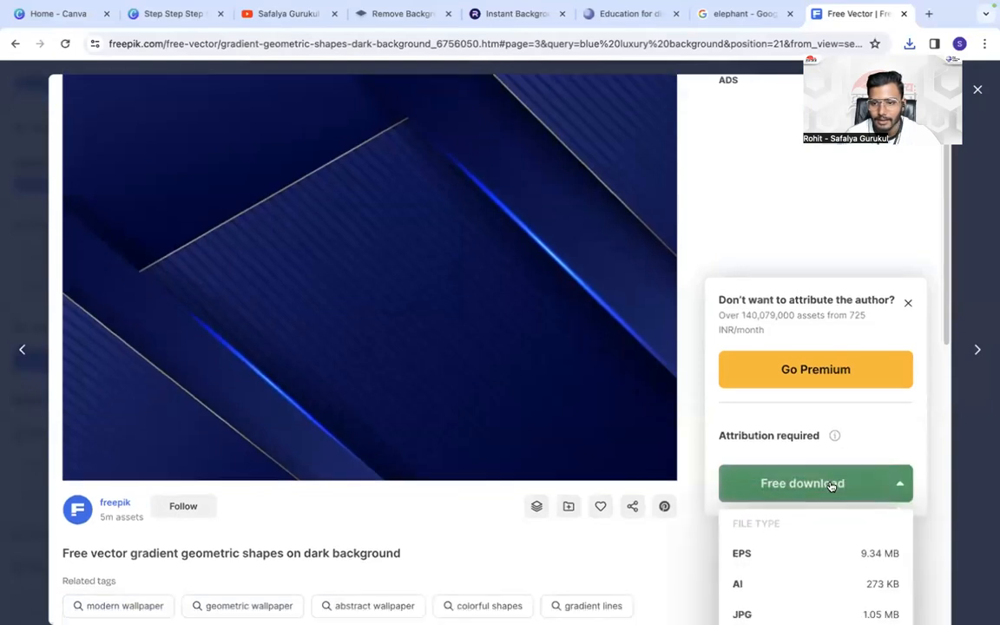
scroll(831, 486, "down", 1)
left_click(794, 521)
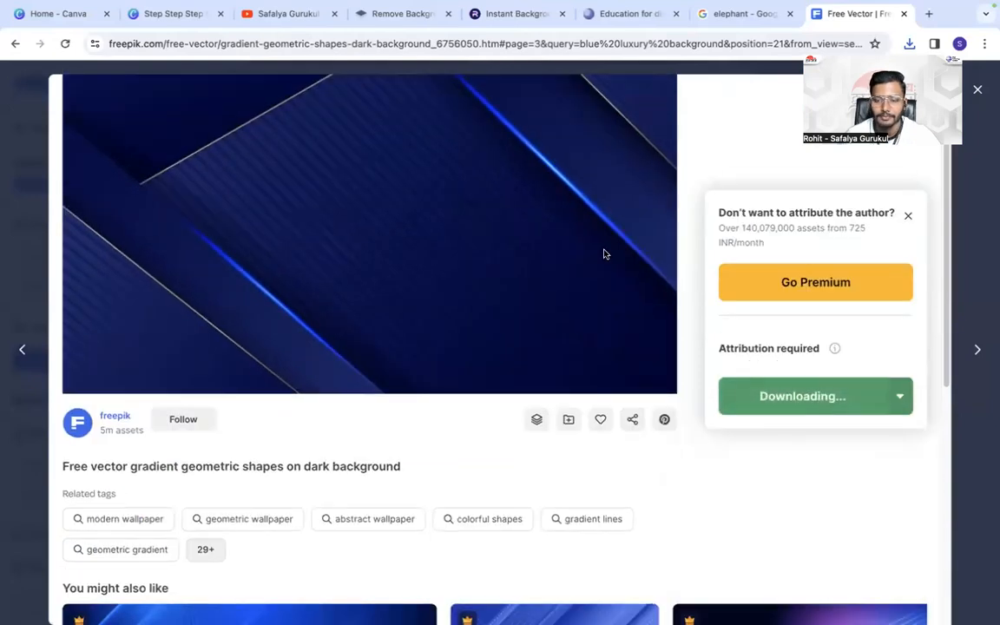
left_click(979, 90)
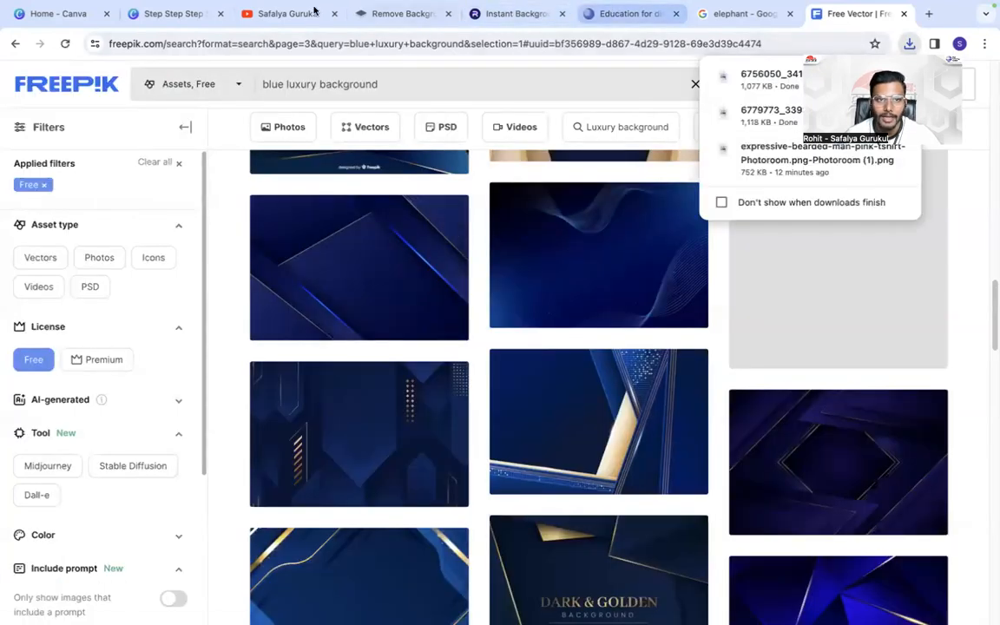
- Switch to the Canva design and upload 6756050_3410409.jpg and 6779773_3393714.jpg from the Downloads folder
left_click(170, 14)
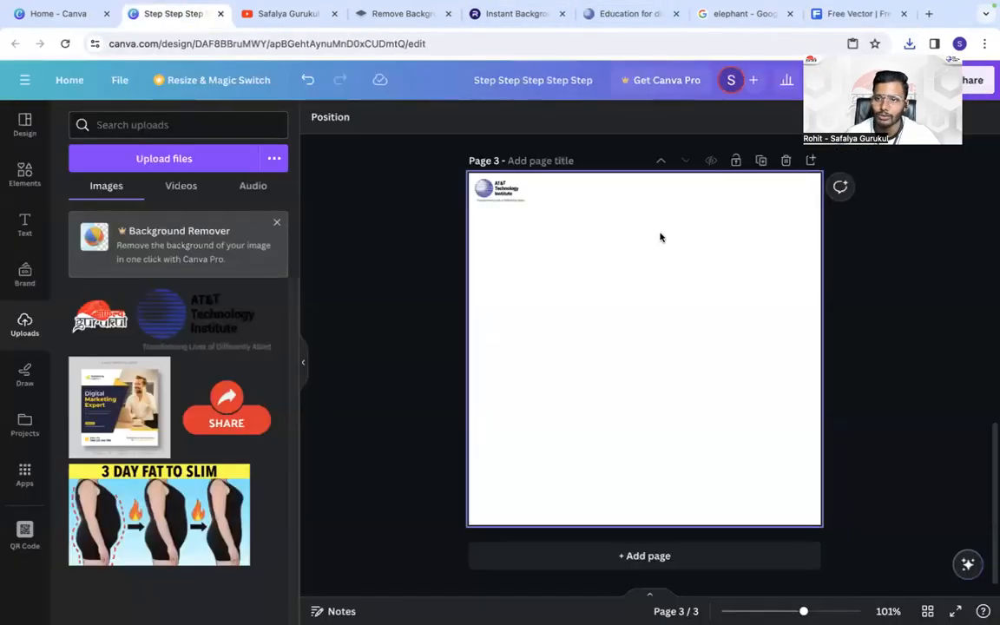
left_click(120, 154)
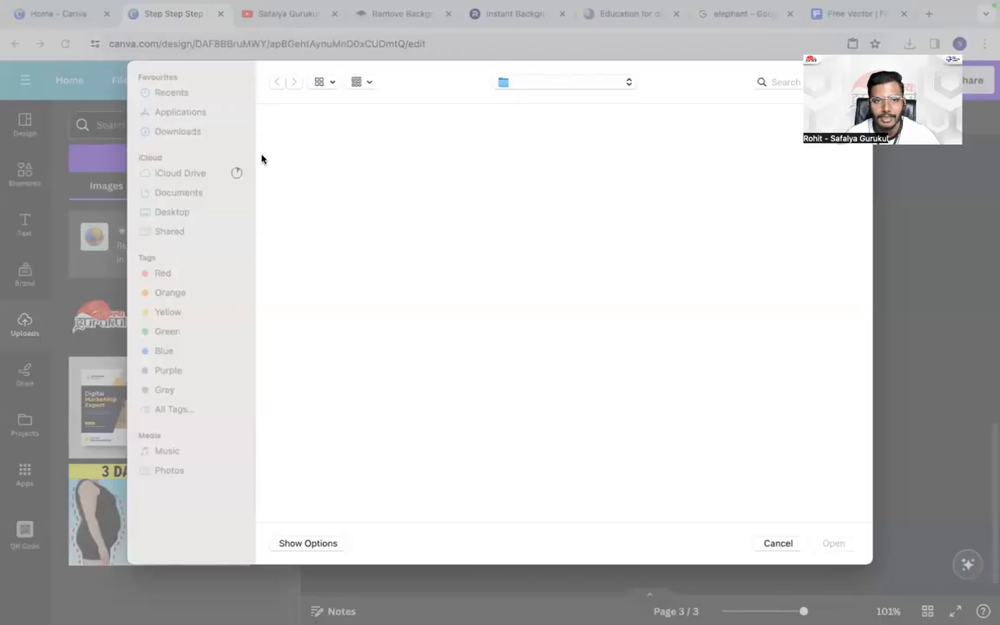
left_click_drag(268, 144, 369, 187)
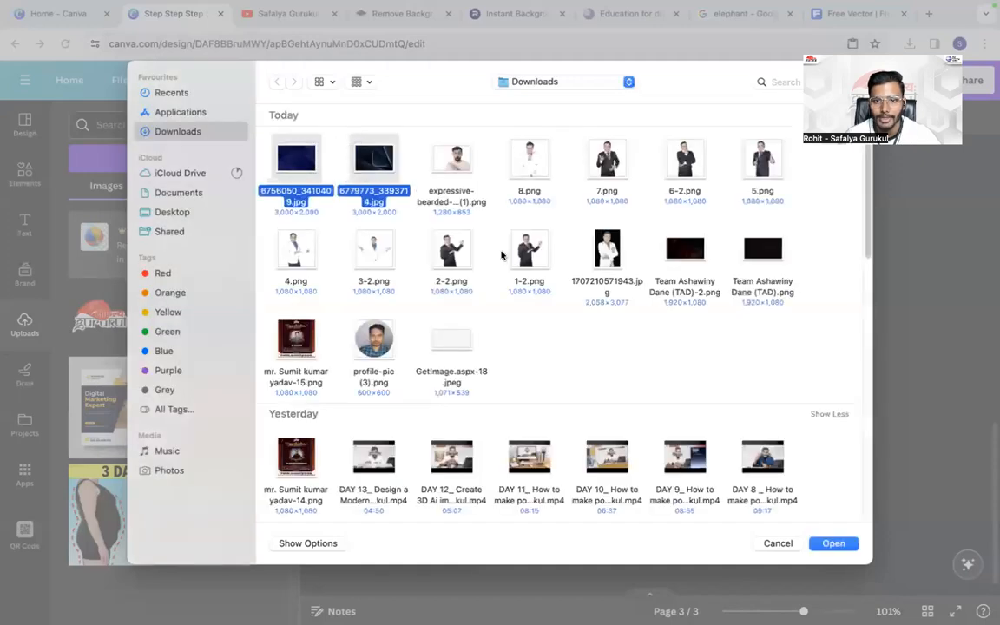
left_click(839, 547)
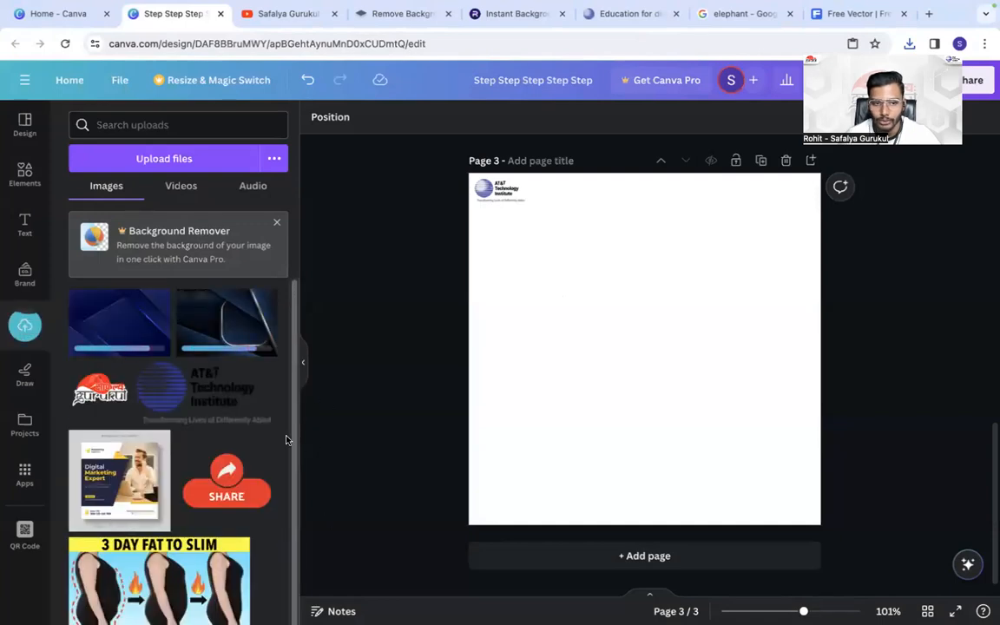
- Add the uploaded blue geometric background to page 3 and enlarge it to span the page's full width
left_click(85, 314)
left_click_drag(741, 341, 688, 259)
left_click(785, 451)
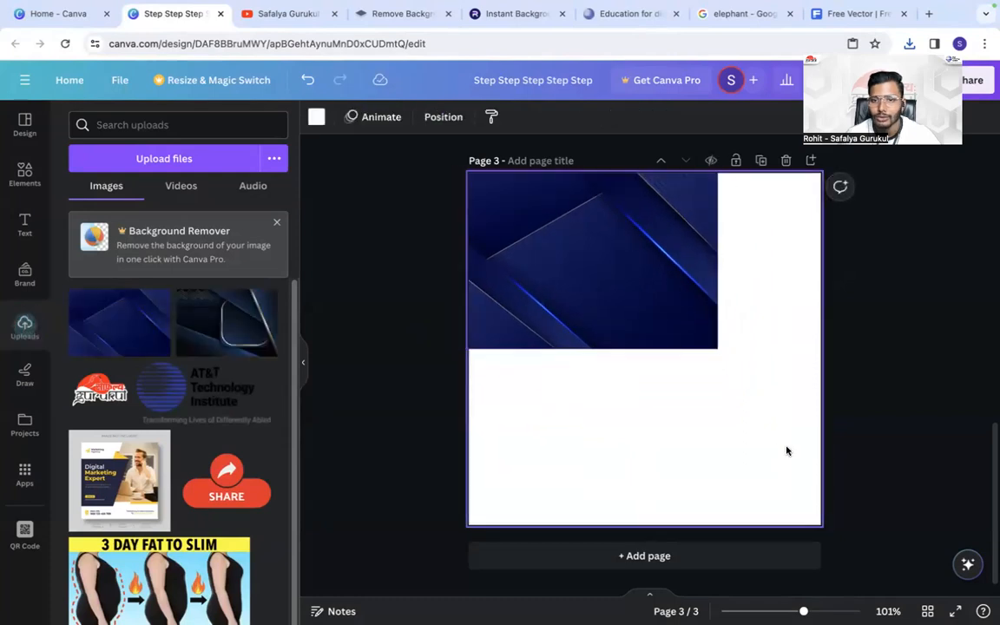
left_click(685, 312)
left_click_drag(707, 363, 989, 556)
left_click_drag(609, 326, 559, 335)
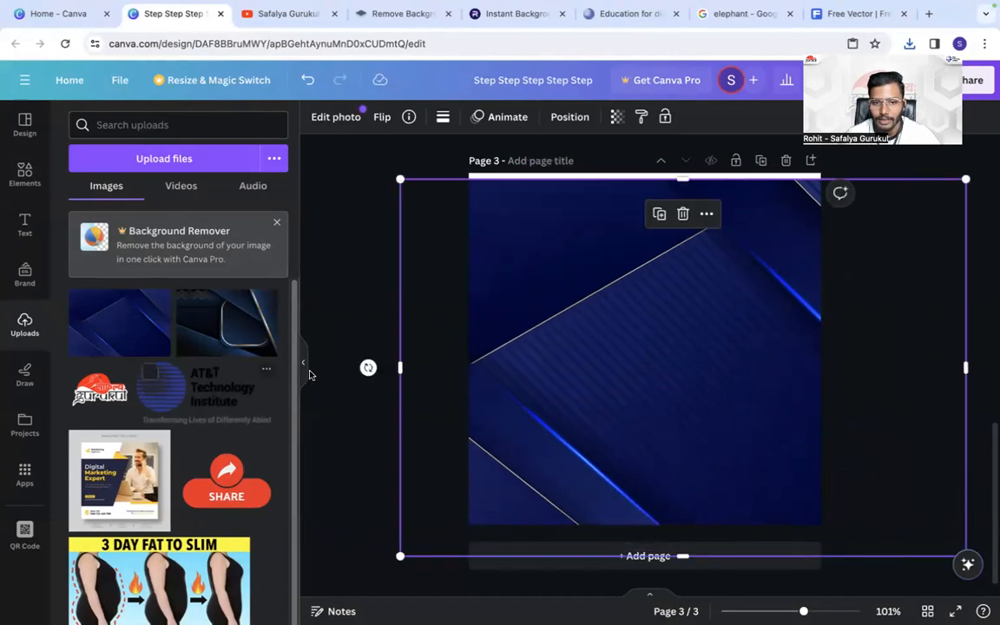
- Rotate the background image on page 3 a quarter turn and flip it horizontally
left_click_drag(367, 366, 736, 592)
left_click_drag(702, 599, 682, 207)
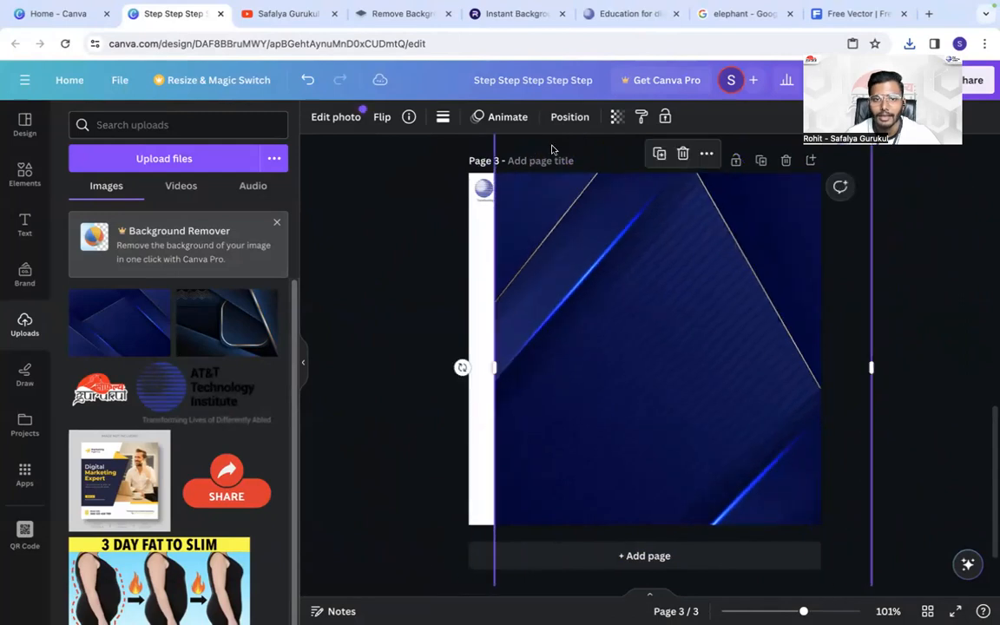
left_click(384, 117)
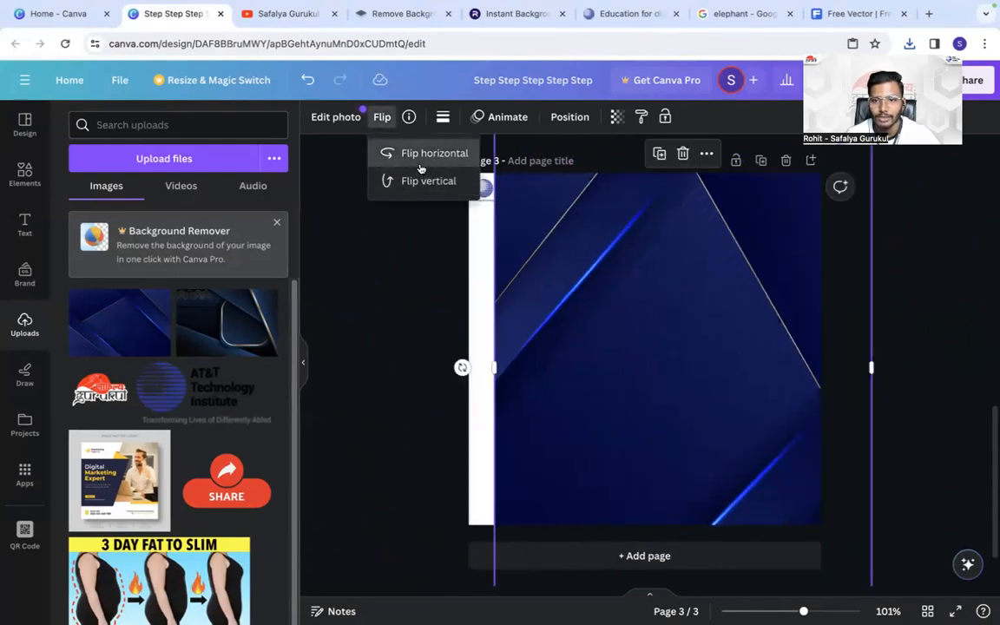
left_click(420, 167)
left_click(745, 285)
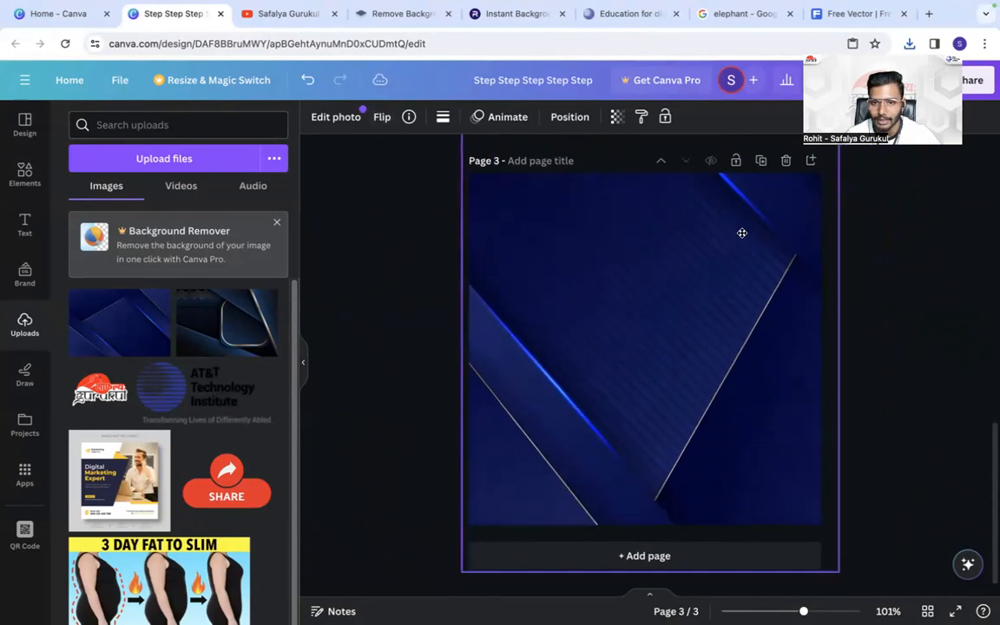
- Enlarge and reposition the rotated background to fill page 3, and send it behind the AT&T Technology Institute logo
left_click_drag(743, 232, 650, 222)
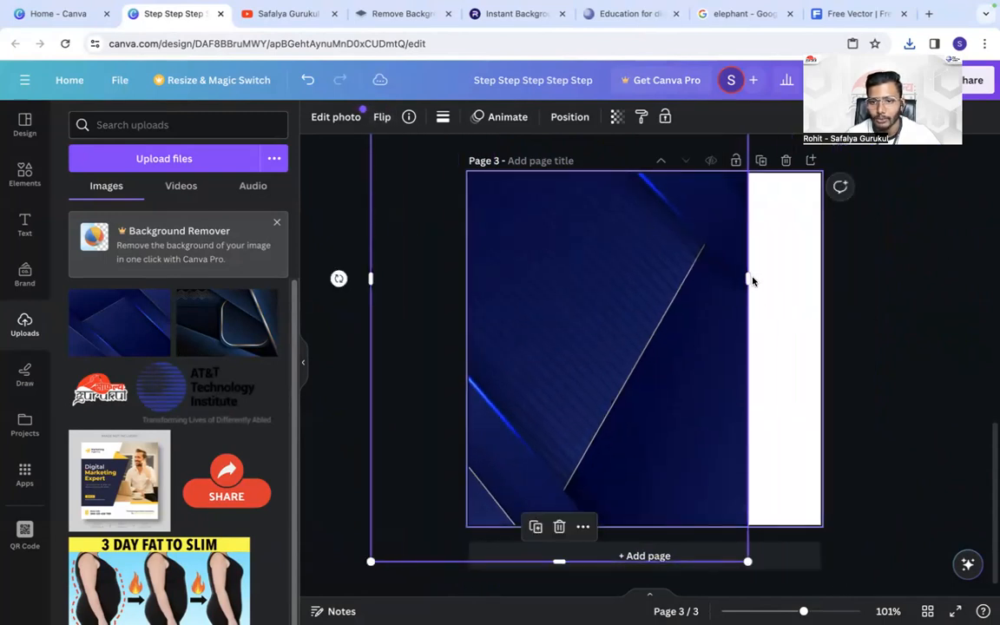
left_click_drag(744, 271, 951, 308)
left_click_drag(780, 296, 681, 284)
left_click(566, 117)
left_click(260, 181)
left_click(888, 333)
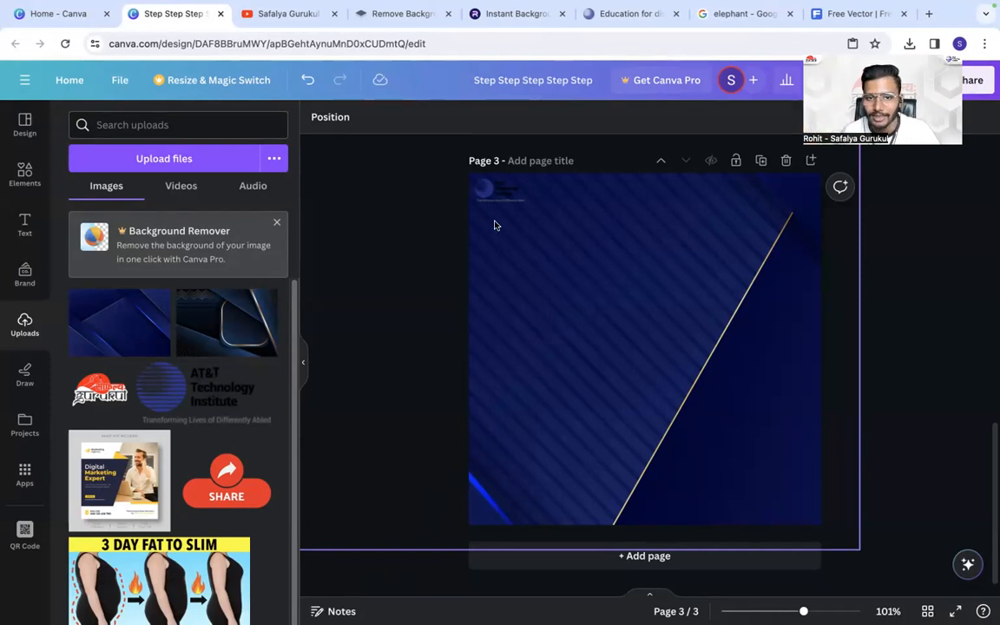
- Switch to the Google Images results and replace the elephant search with the suggested "a. p. j. abdul kalam"
left_click(725, 14)
double_click(380, 71)
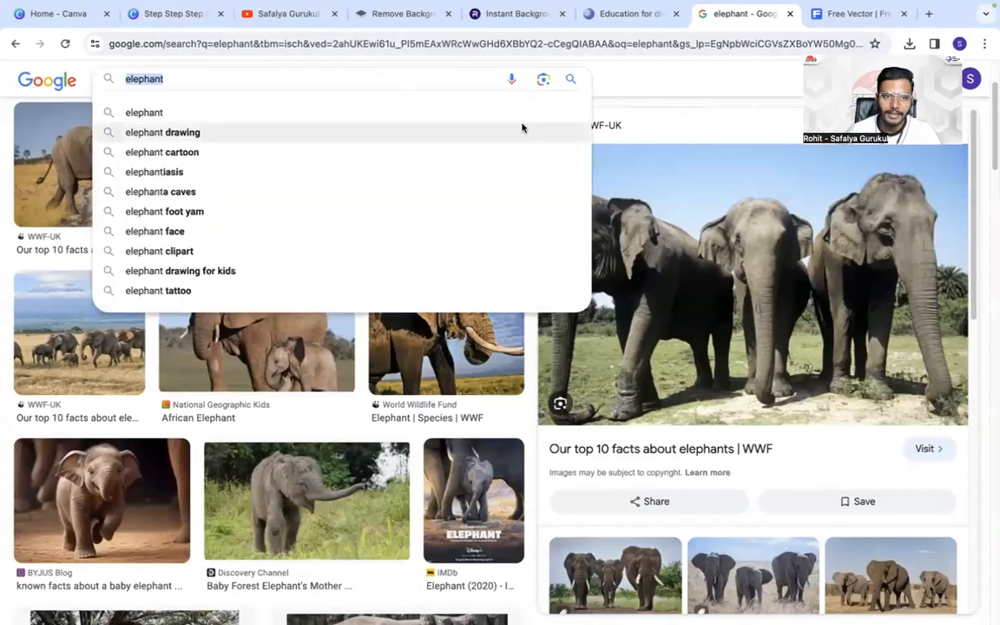
key("BackSpace")
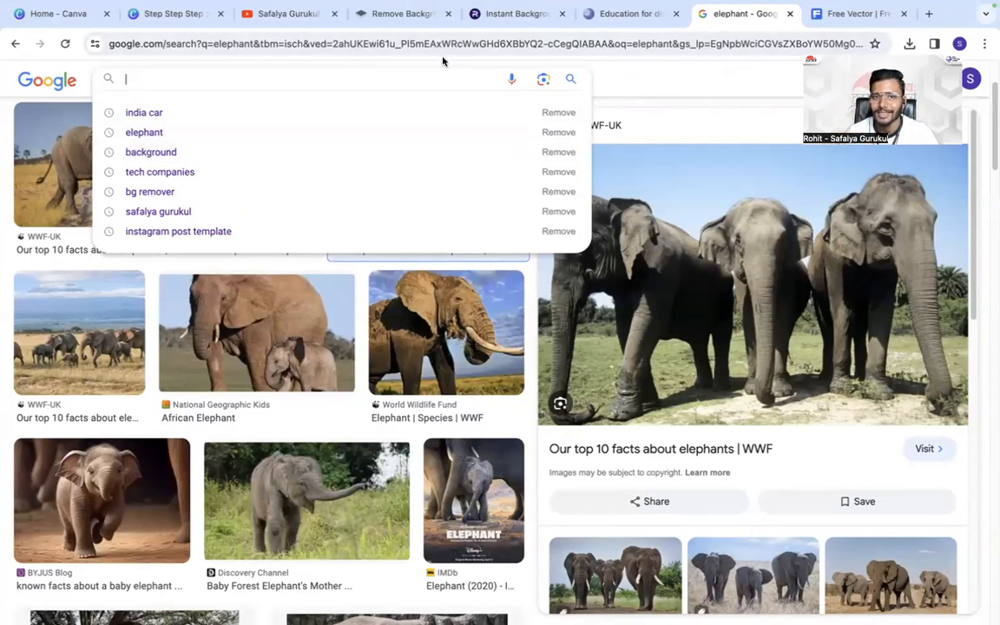
type("a")
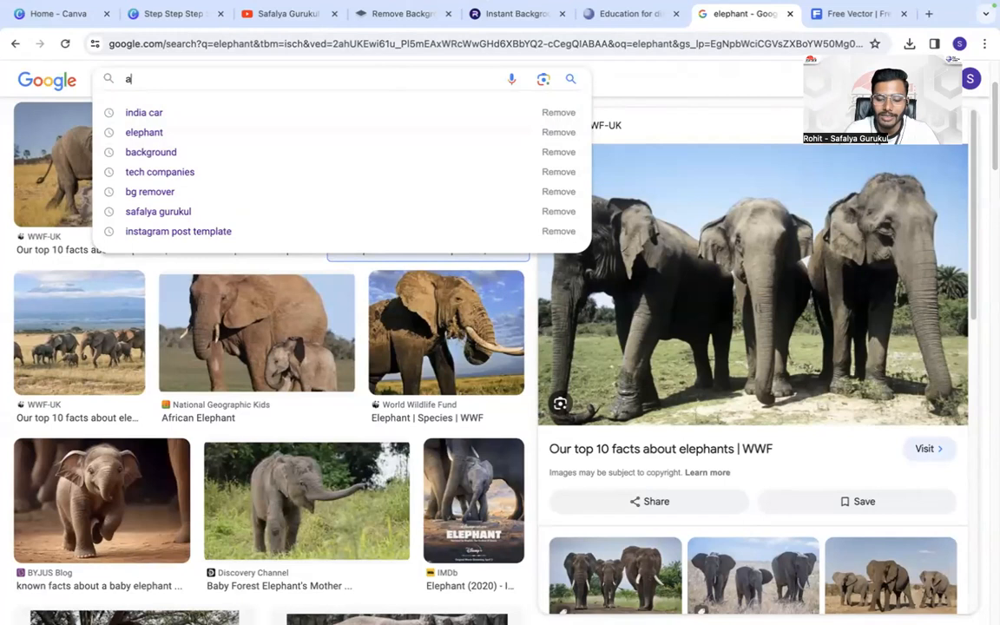
type(".")
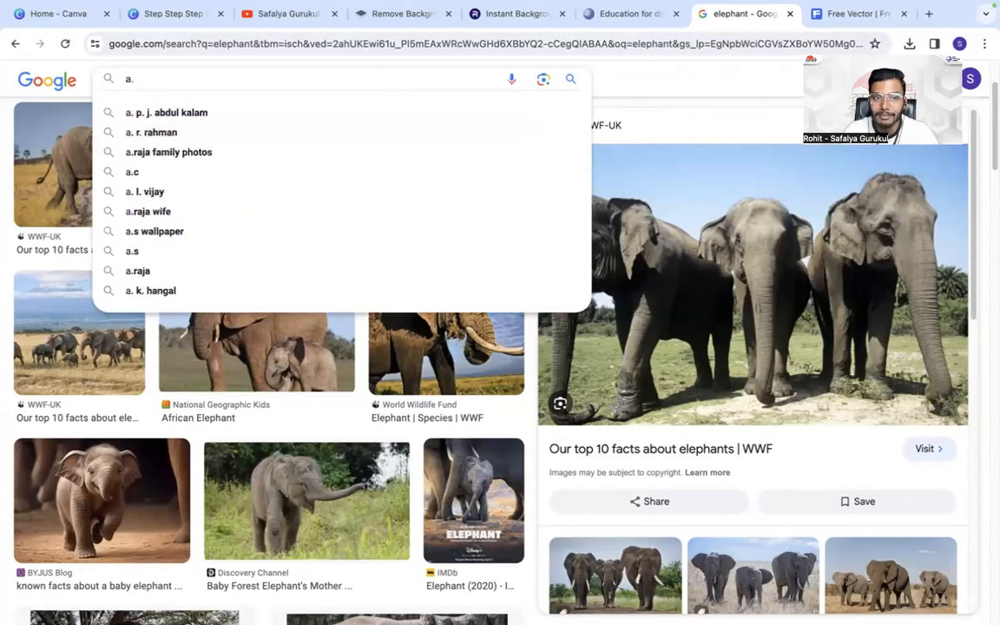
left_click(278, 114)
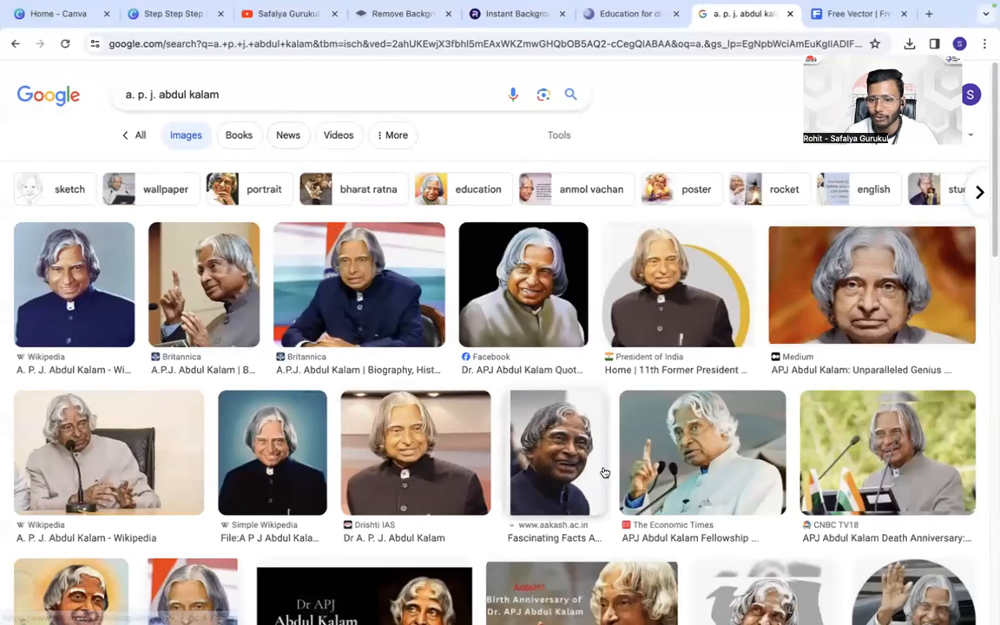
- Look over the portrait results and refine the image search to "a. p. j. abdul kalam png"
scroll(395, 483, "down", 3)
scroll(256, 228, "up", 3)
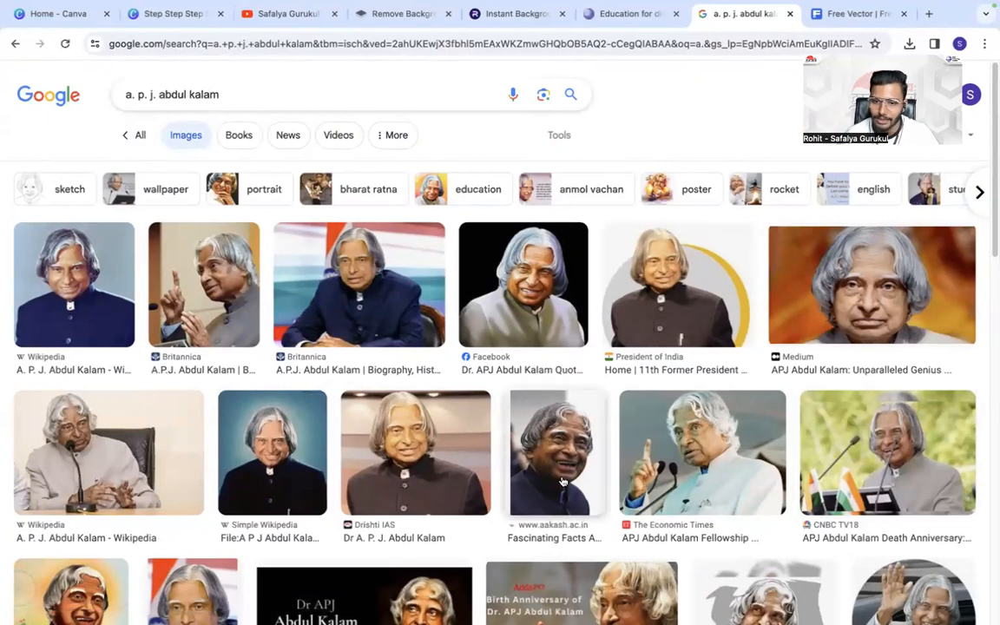
left_click(264, 89)
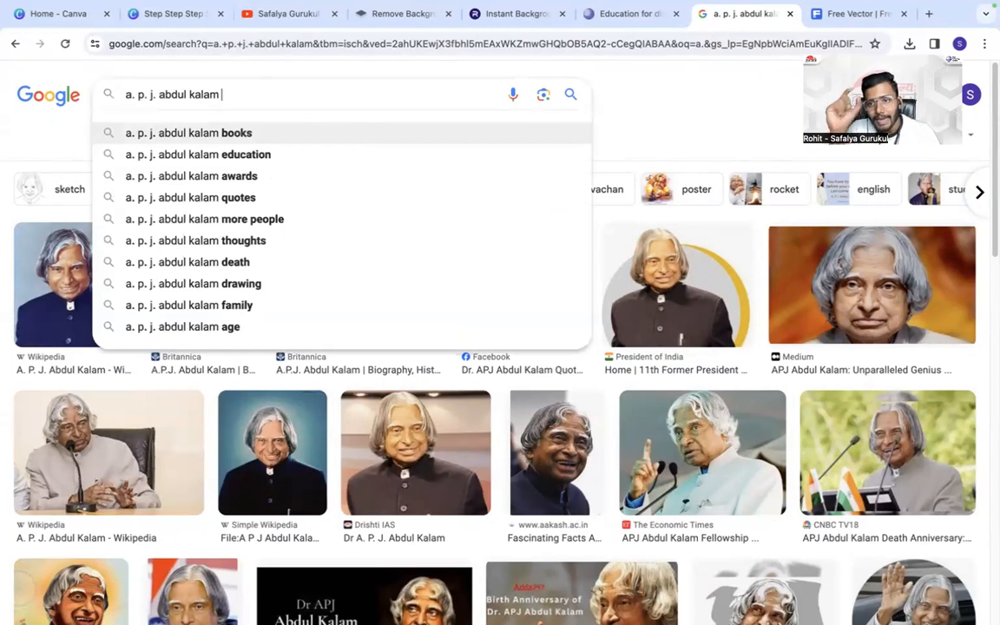
type("png")
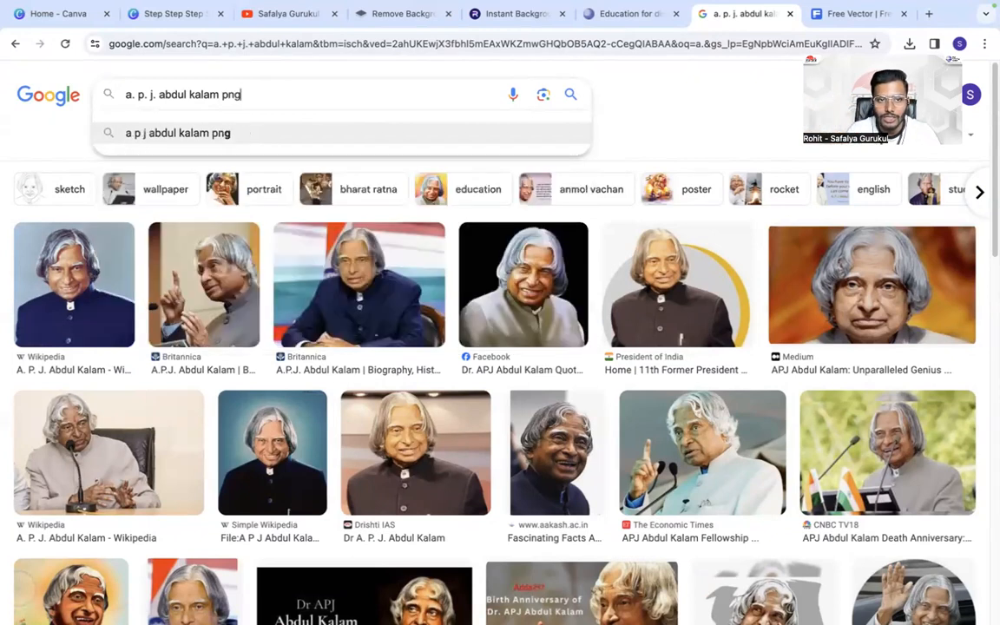
key("Return")
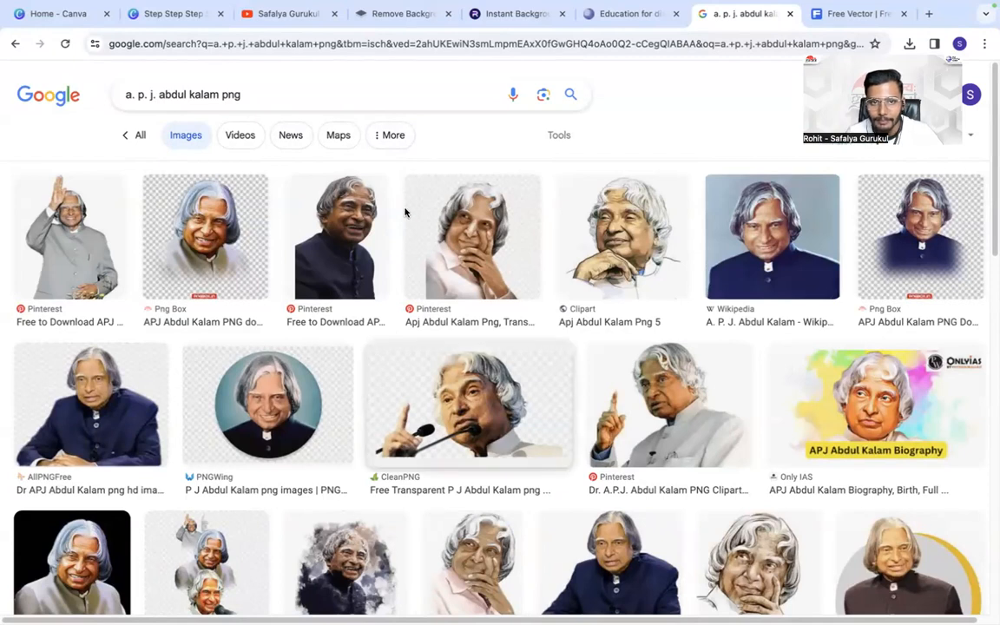
- Filter the image results by colour to show only transparent pictures
left_click(559, 136)
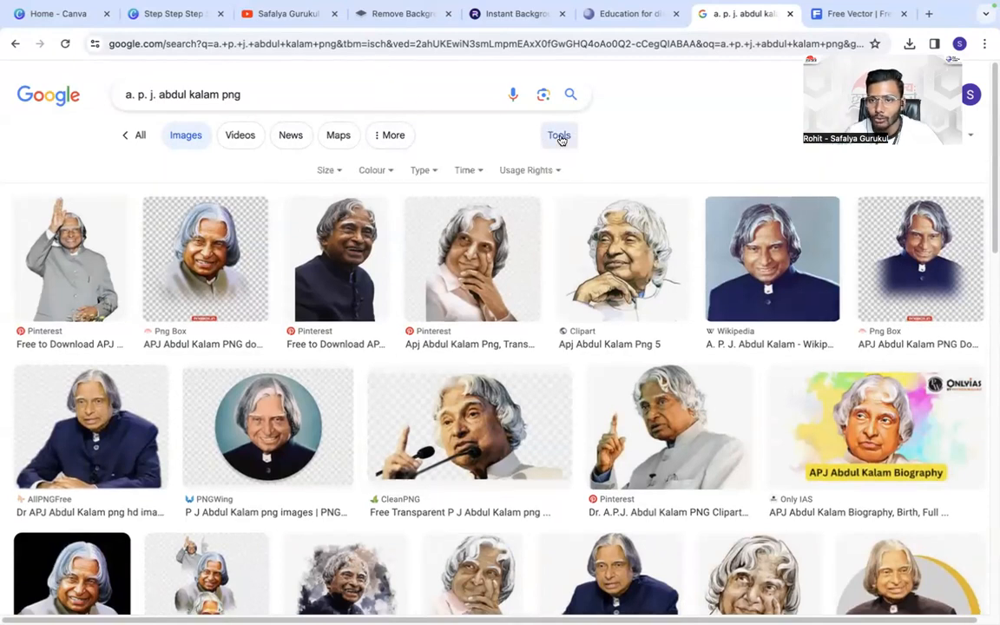
left_click(375, 172)
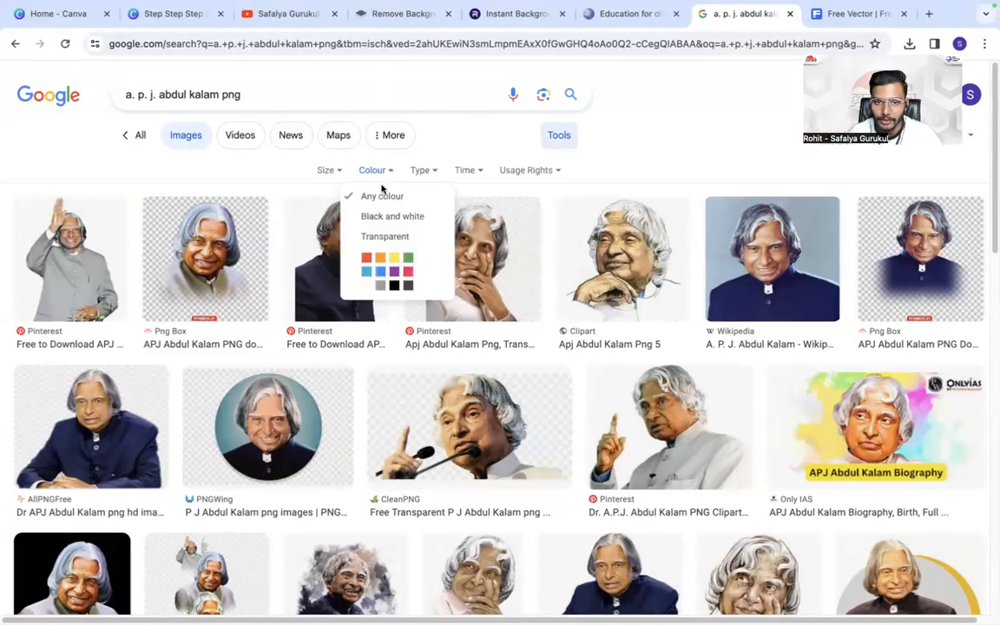
left_click(392, 236)
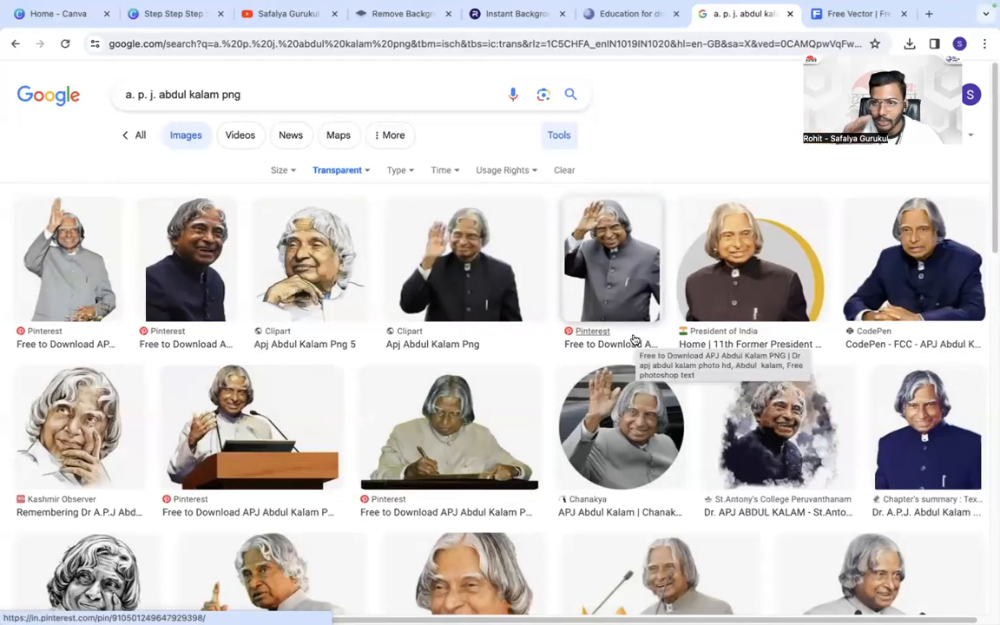
- Open the transparent picture of Abdul Kalam speaking at a wooden podium, copy the image, and return to the Canva design
left_click(256, 425)
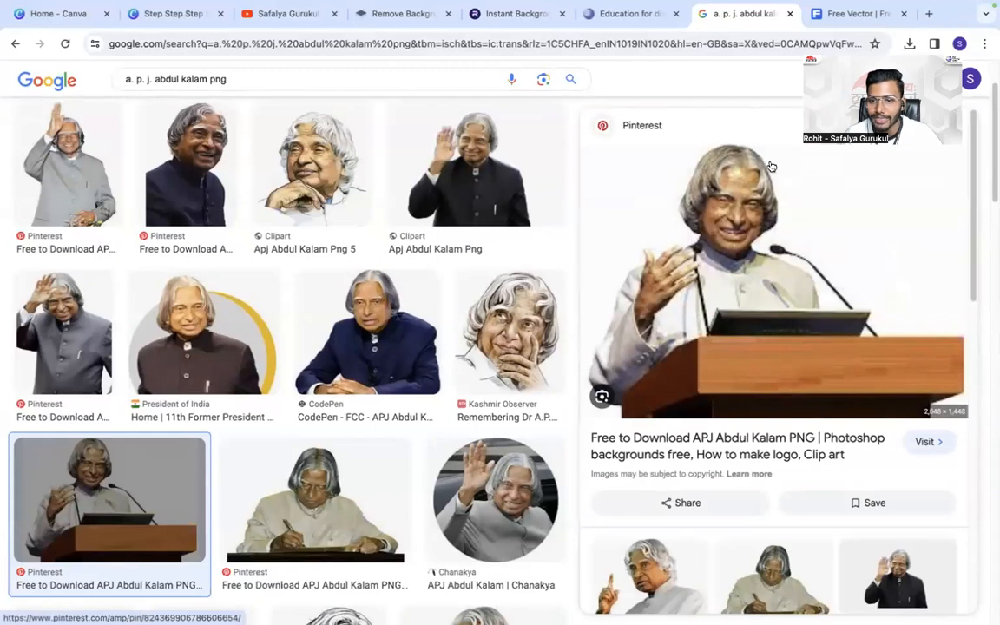
right_click(722, 222)
left_click(753, 389)
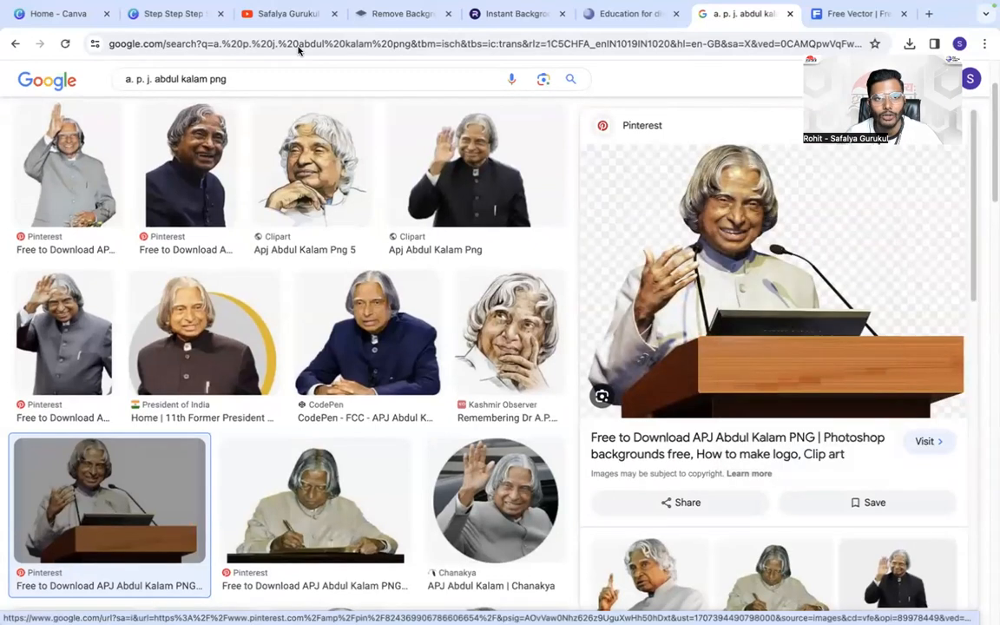
left_click(171, 13)
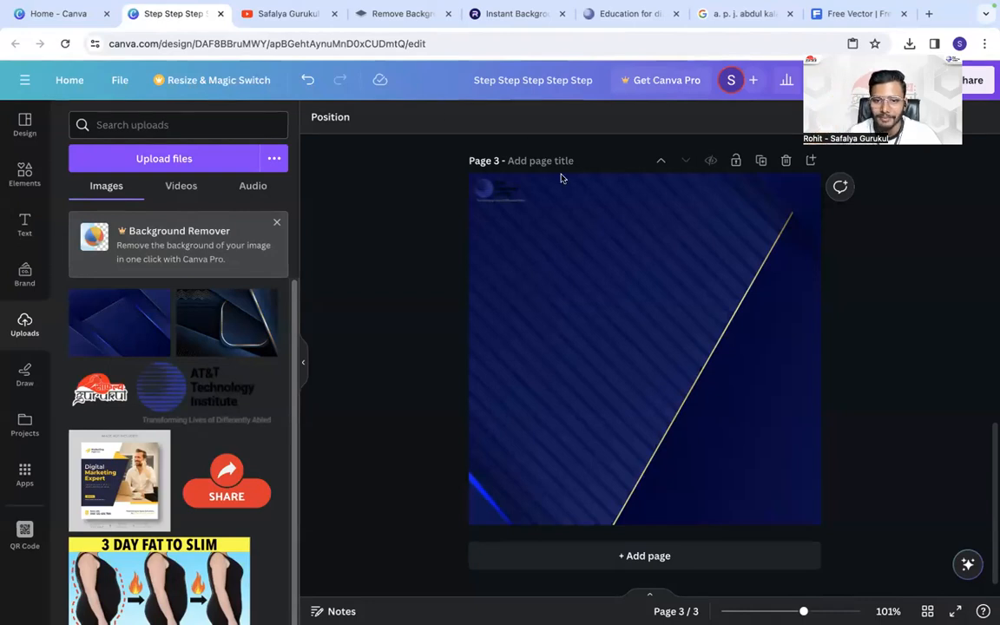
- Paste the copied Abdul Kalam podium picture onto page 3 and flip it horizontally
key("super+v")
left_click_drag(604, 351, 551, 351)
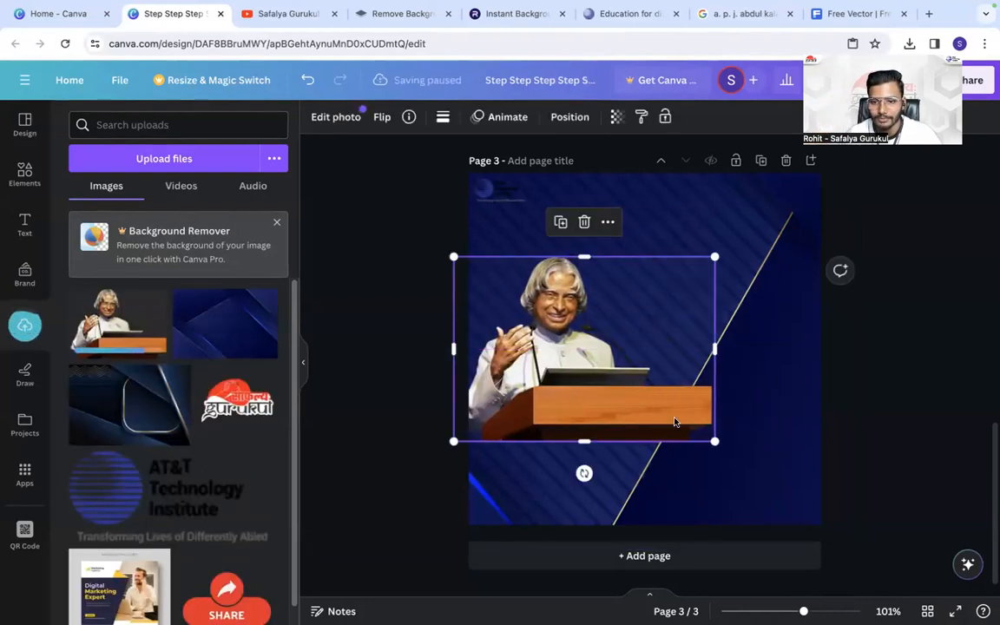
left_click_drag(720, 441, 702, 417)
left_click(382, 117)
left_click(426, 154)
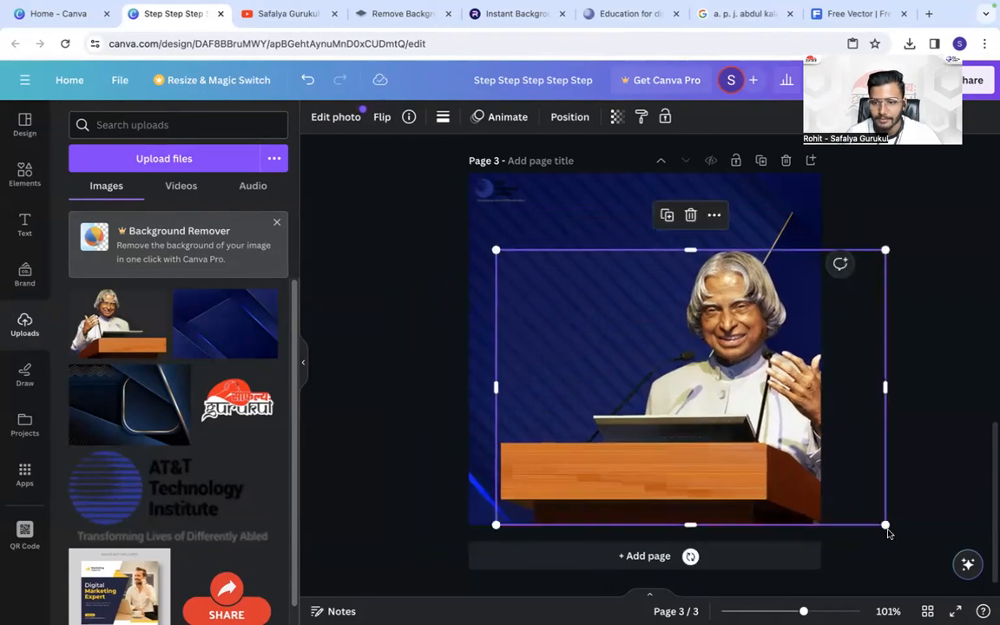
- Resize the Abdul Kalam picture and align it with the page's bottom edge, running slightly past the right edge
left_click_drag(878, 519, 847, 496)
left_click_drag(767, 440, 775, 469)
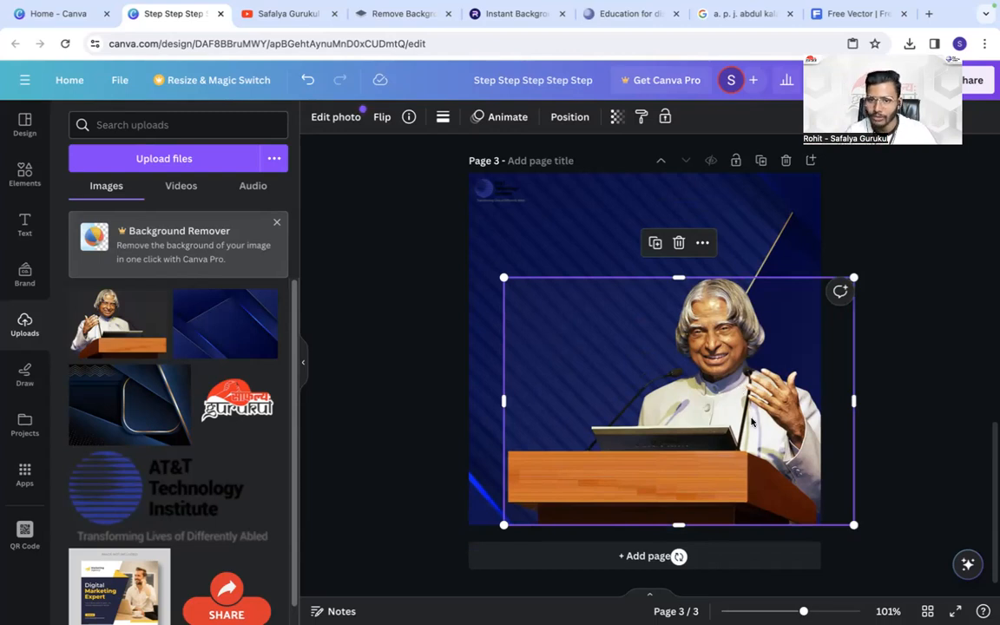
left_click_drag(738, 388, 751, 411)
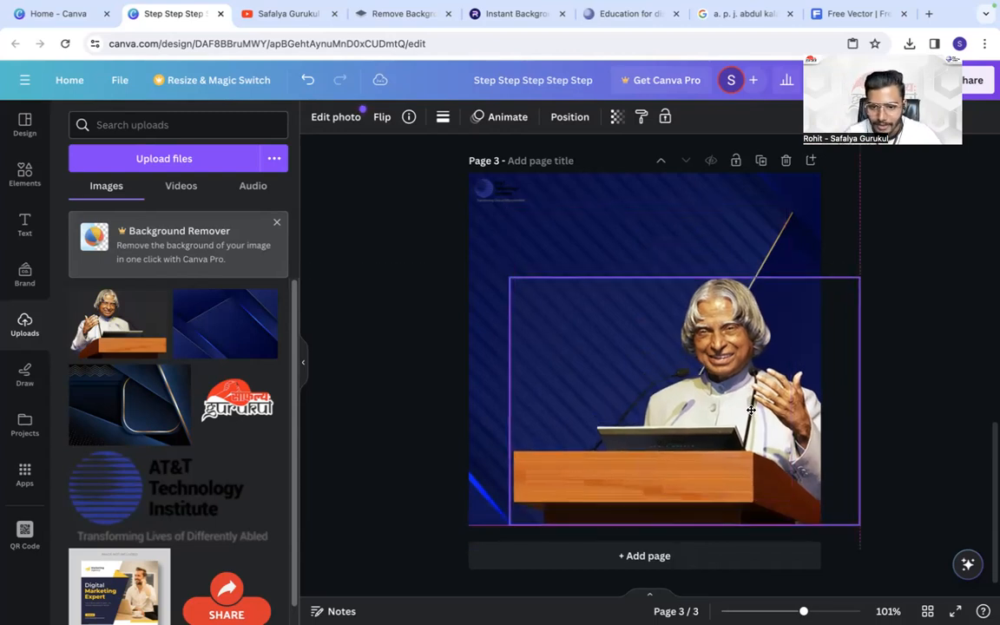
left_click(915, 431)
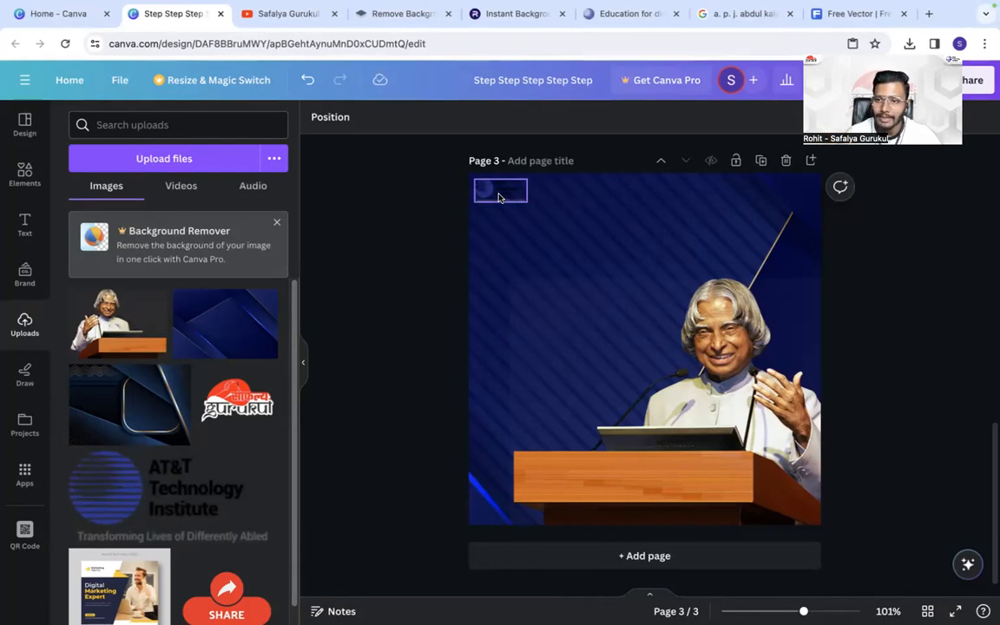
- Insert an inverted trapezoid from the shapes collection and place it above the portrait on page 3
left_click(21, 177)
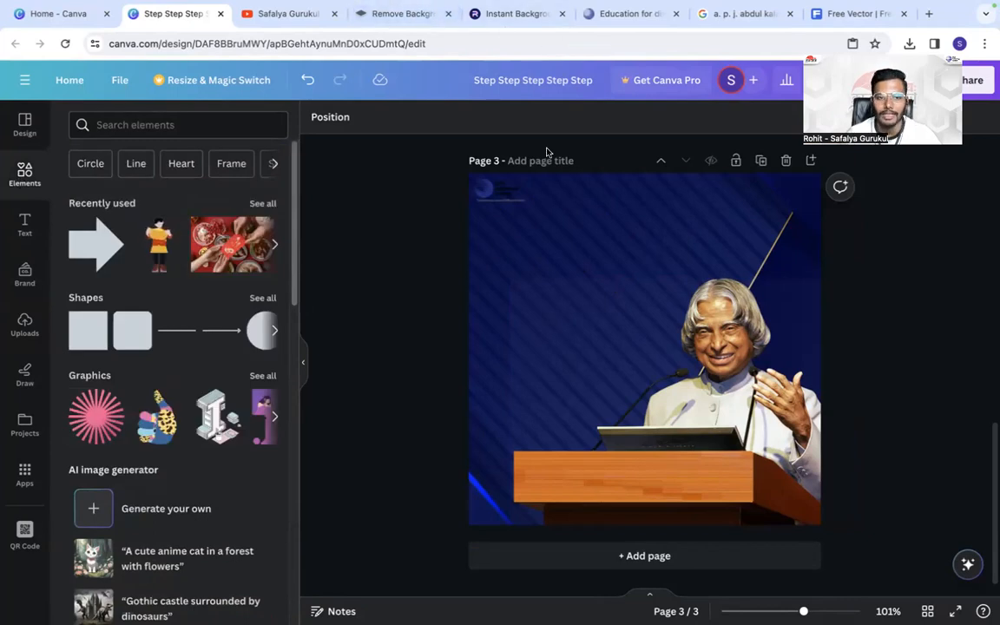
left_click(263, 297)
scroll(185, 402, "down", 2)
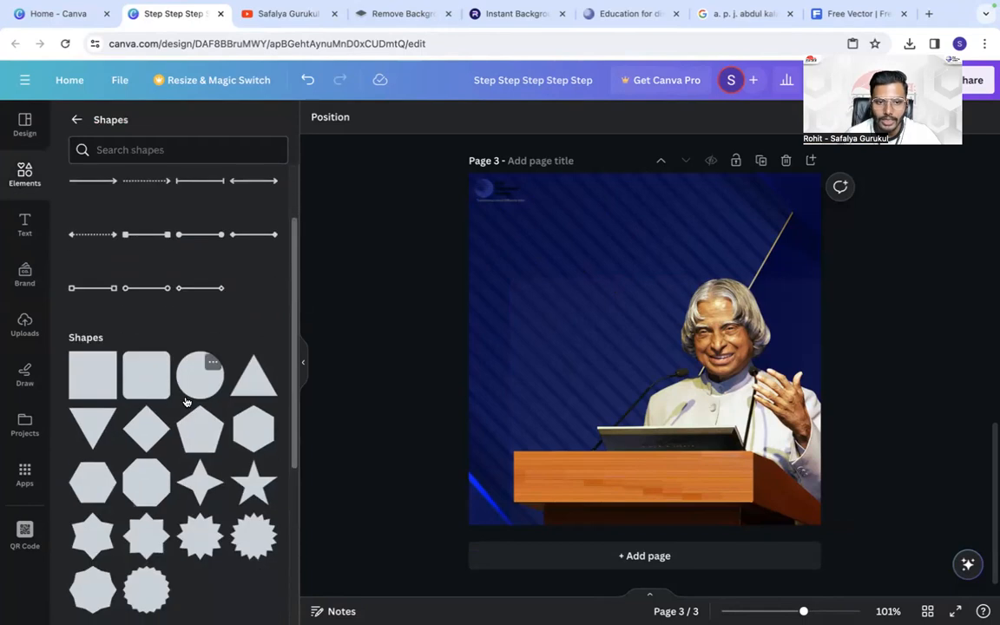
scroll(184, 402, "down", 5)
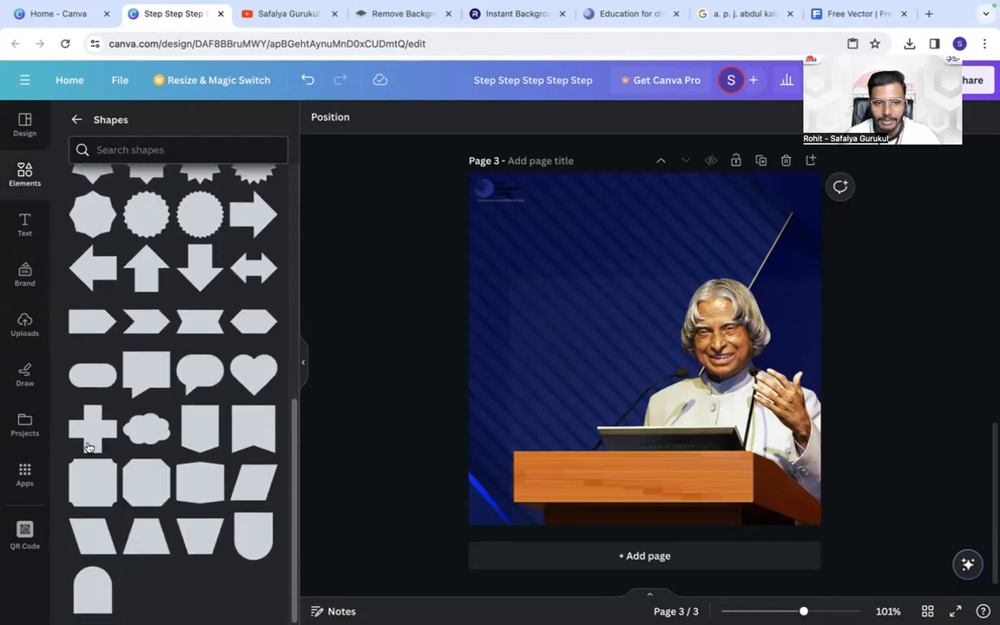
left_click(183, 545)
left_click_drag(647, 348, 657, 242)
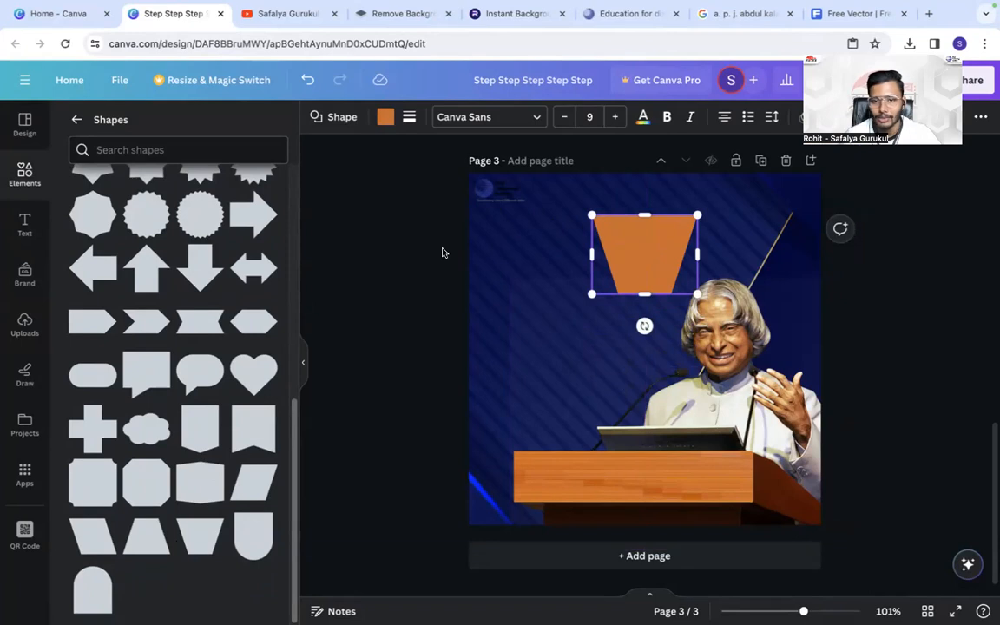
- Fill the trapezoid with white (#ffffff)
left_click(408, 232)
left_click(636, 247)
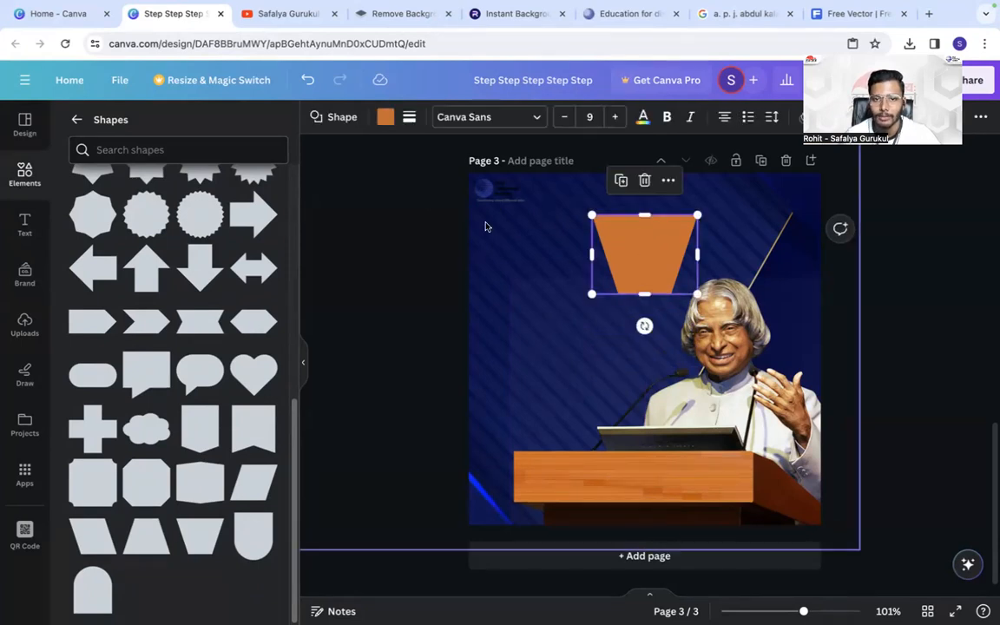
left_click(384, 116)
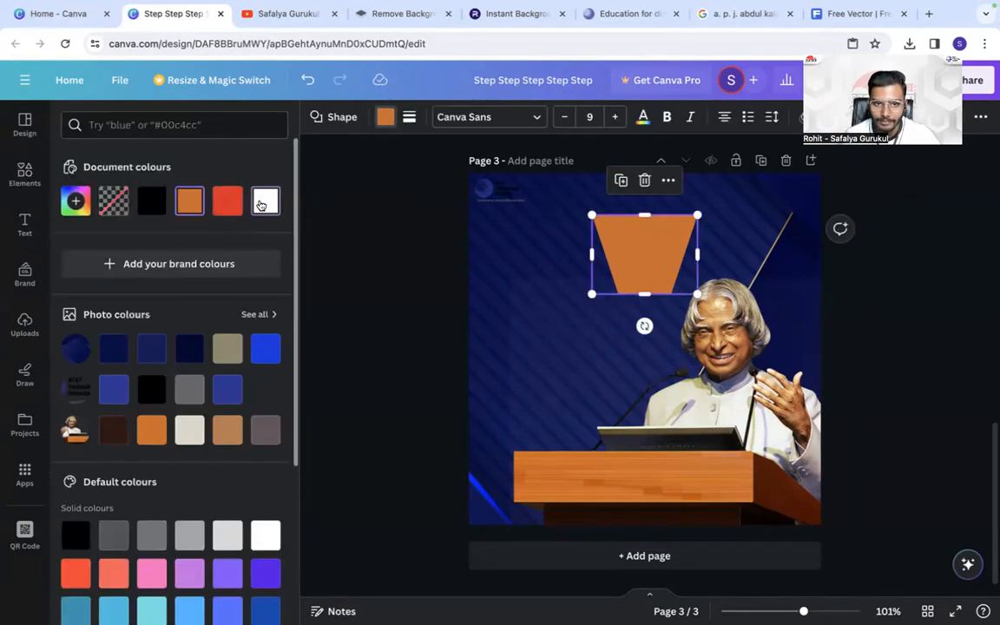
left_click(264, 201)
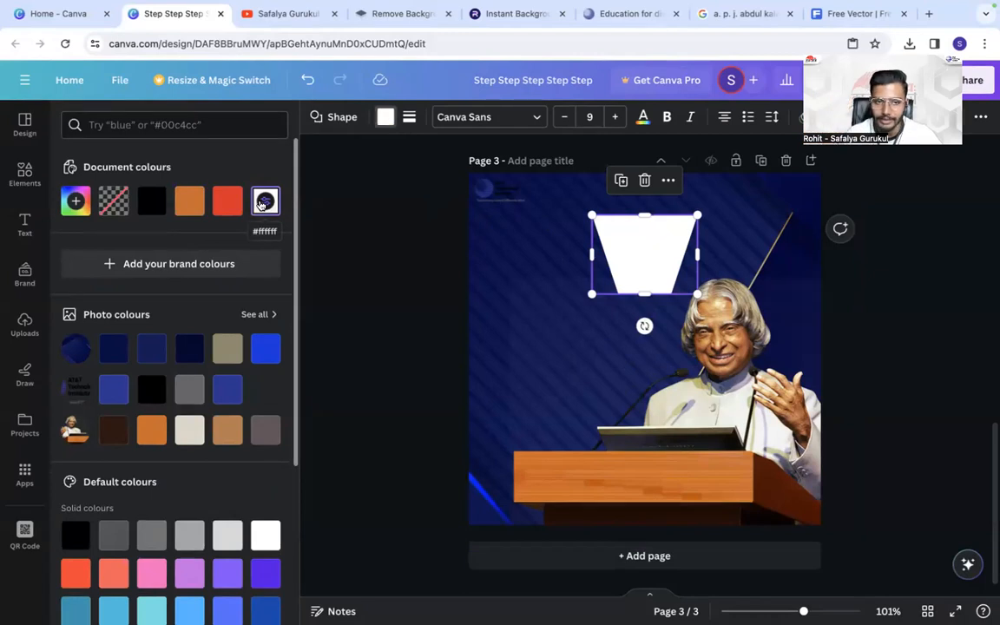
left_click(408, 117)
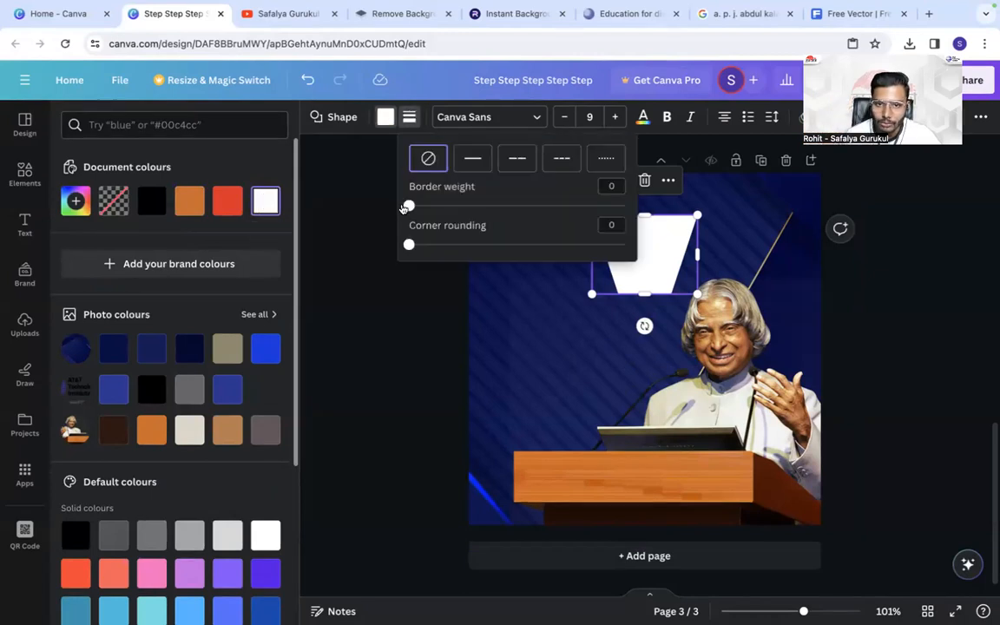
left_click(396, 295)
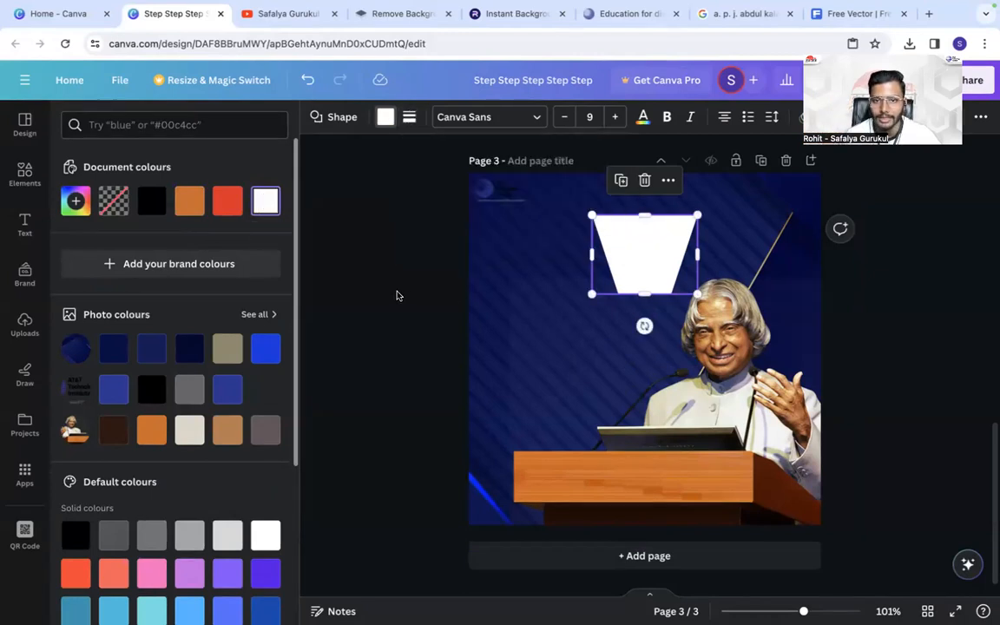
- Shift the white trapezoid slightly up and left and round its corners a little
left_click(589, 292)
left_click(619, 227)
left_click_drag(613, 247, 607, 241)
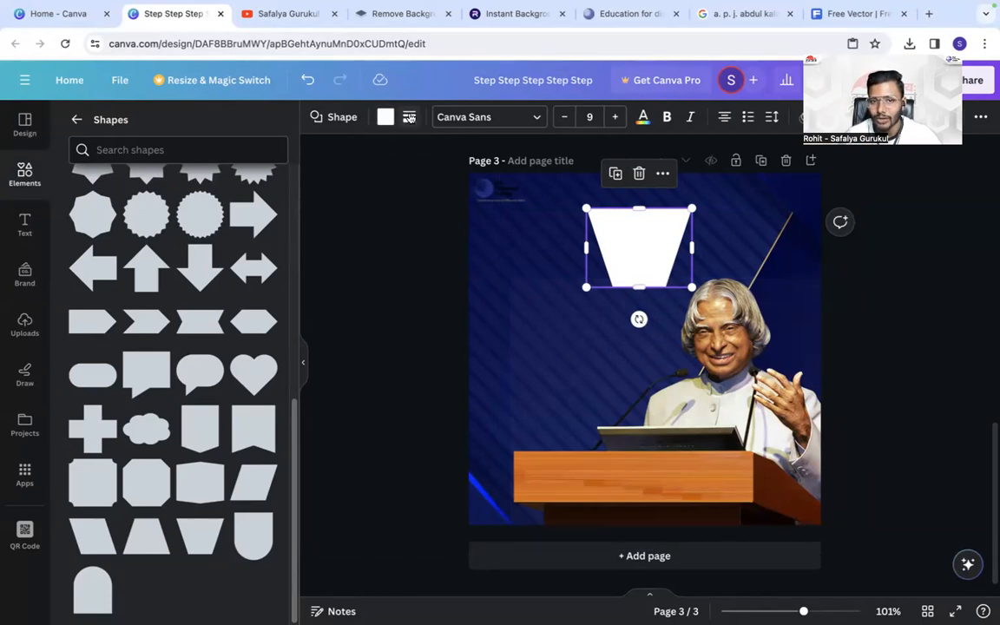
left_click(412, 117)
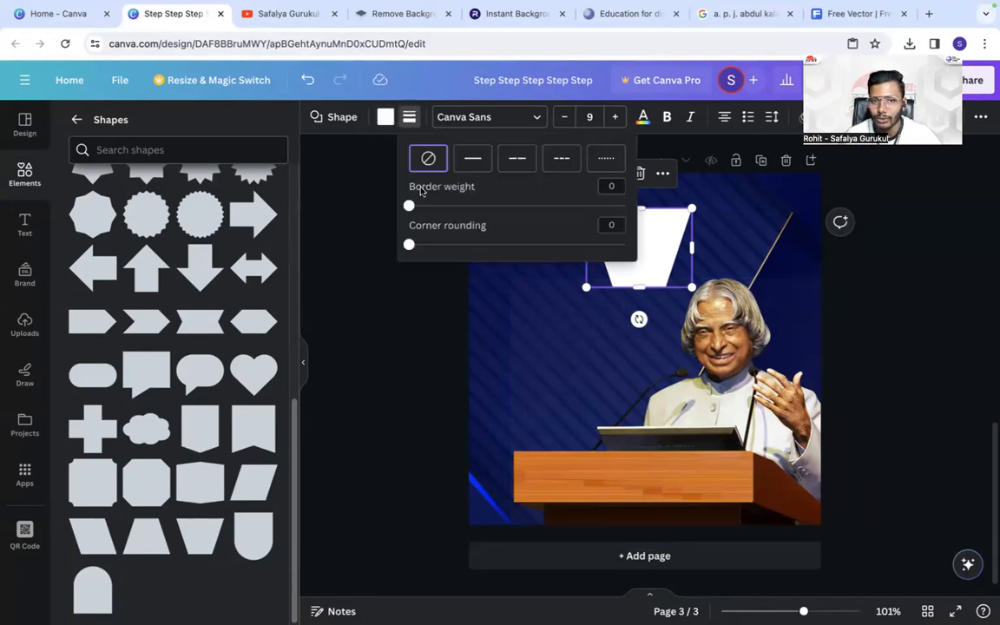
left_click_drag(412, 245, 425, 244)
left_click(412, 355)
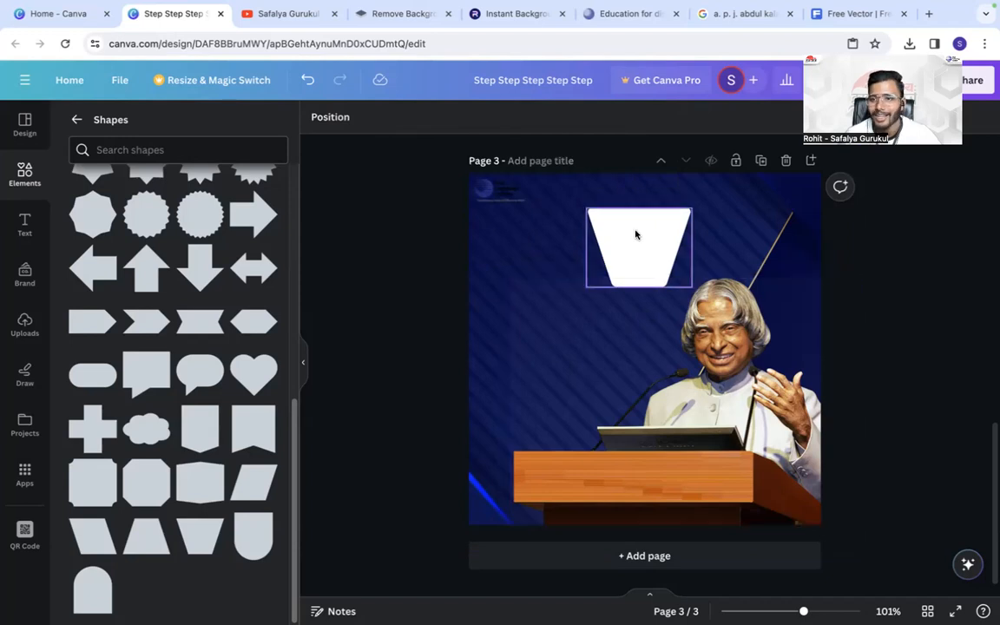
- Widen the white trapezoid and tuck it into the page's top-right corner so it runs past the page edges
left_click_drag(636, 234, 699, 230)
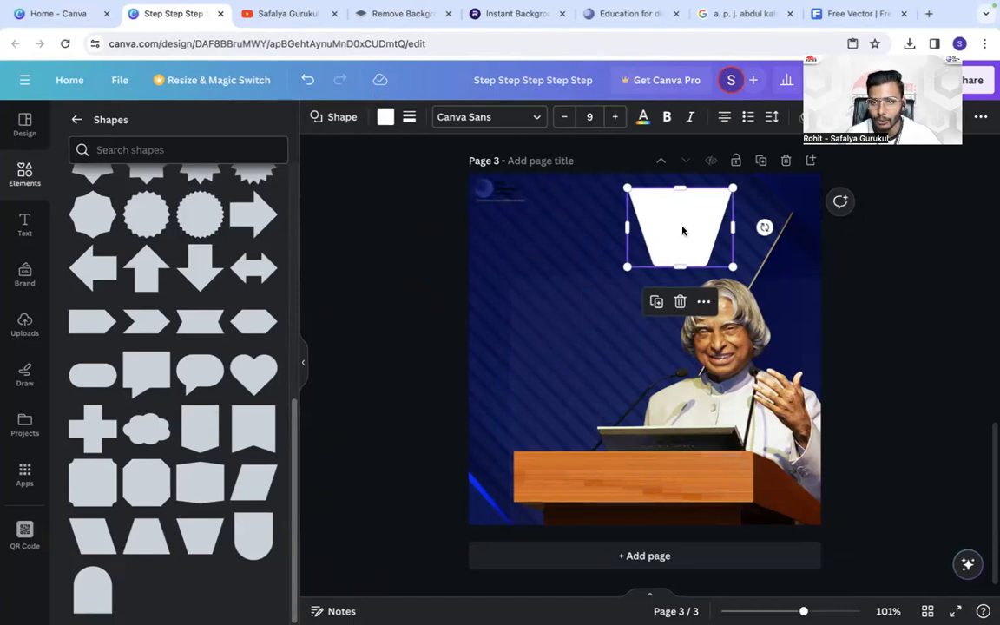
left_click_drag(732, 227, 860, 235)
left_click_drag(800, 216, 812, 202)
left_click_drag(638, 250, 738, 209)
left_click_drag(800, 191, 812, 171)
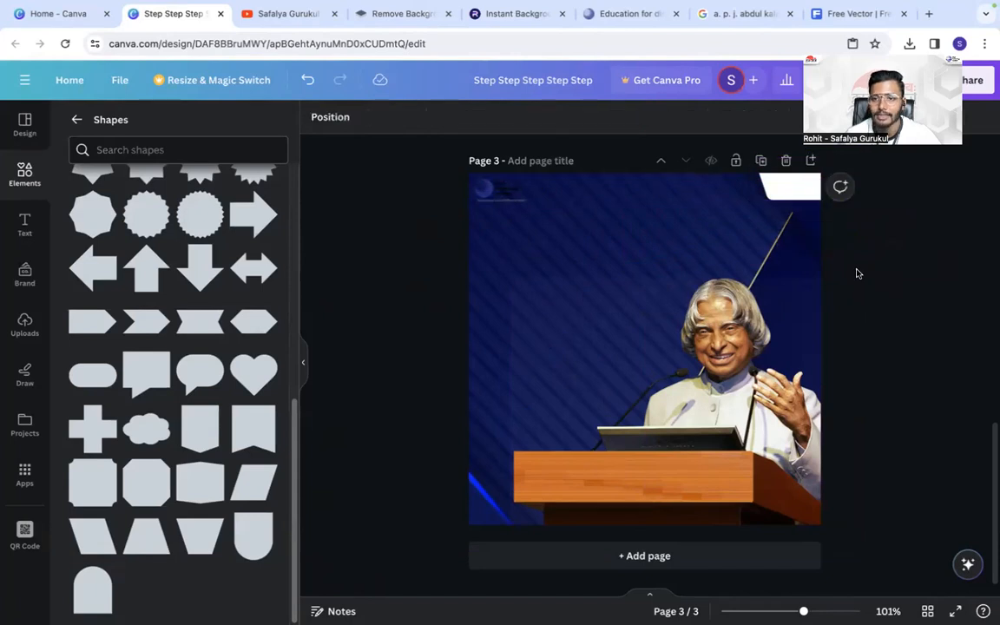
- Move the AT&T Technology Institute logo onto the white corner shape and layer it in front of that shape
left_click_drag(500, 188, 772, 186)
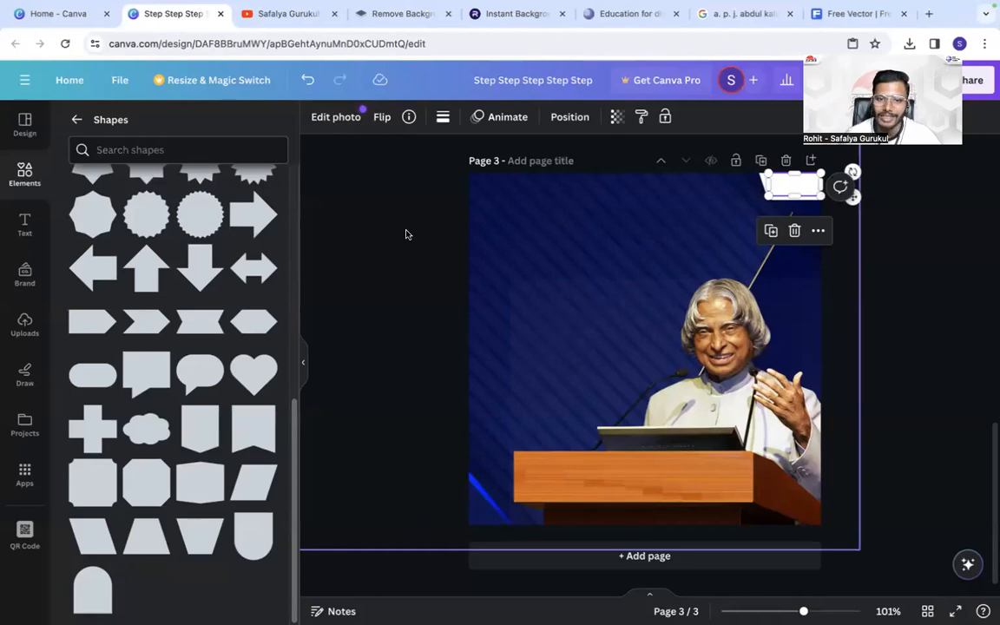
left_click(561, 116)
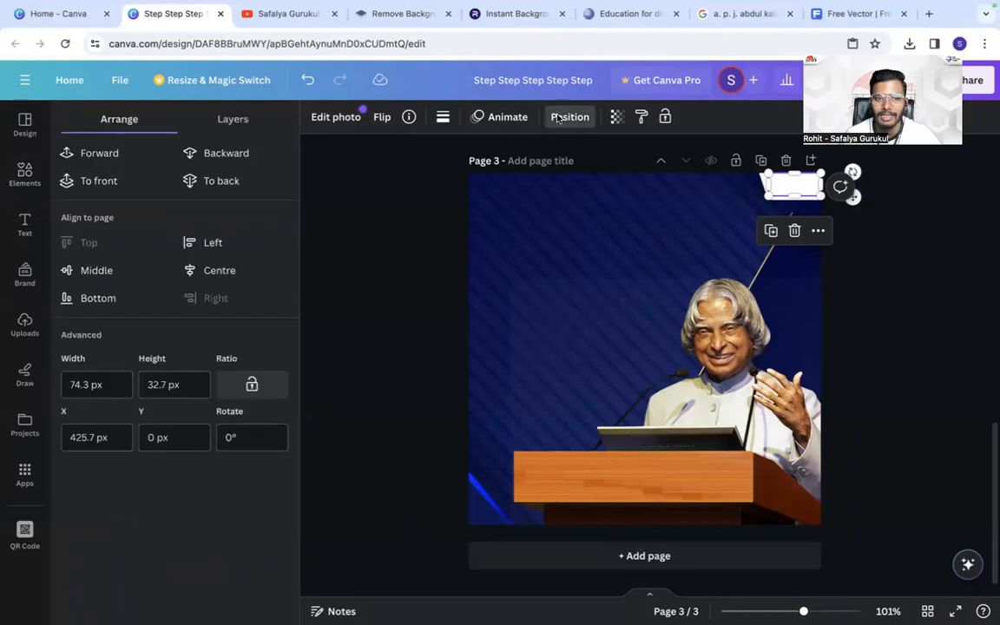
left_click(221, 124)
mouse_move(128, 290)
left_mouse_down()
mouse_move(143, 186)
mouse_move(130, 207)
mouse_move(127, 310)
mouse_move(128, 295)
left_mouse_up()
left_click(119, 119)
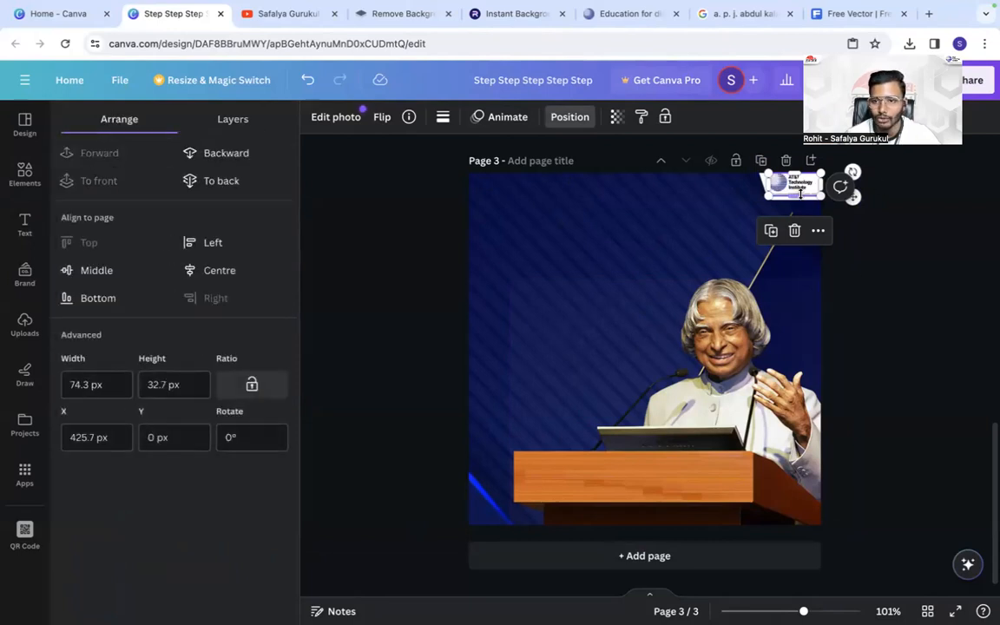
- Fine-tune the vertical position of the AT&T Technology Institute logo so it fits inside the white corner shape
left_click_drag(801, 184, 802, 189)
left_click(876, 261)
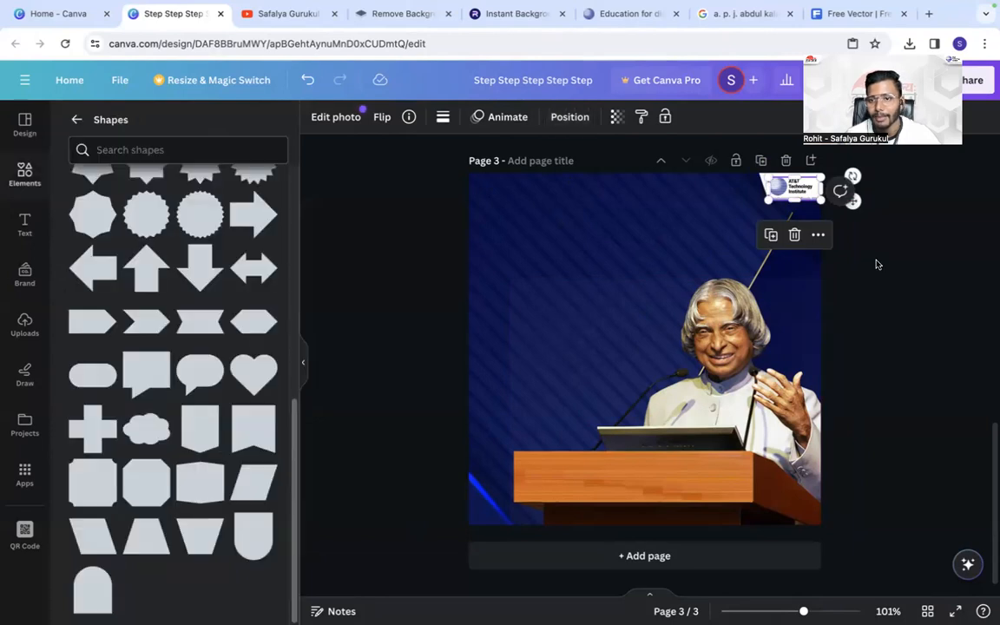
left_click(799, 180)
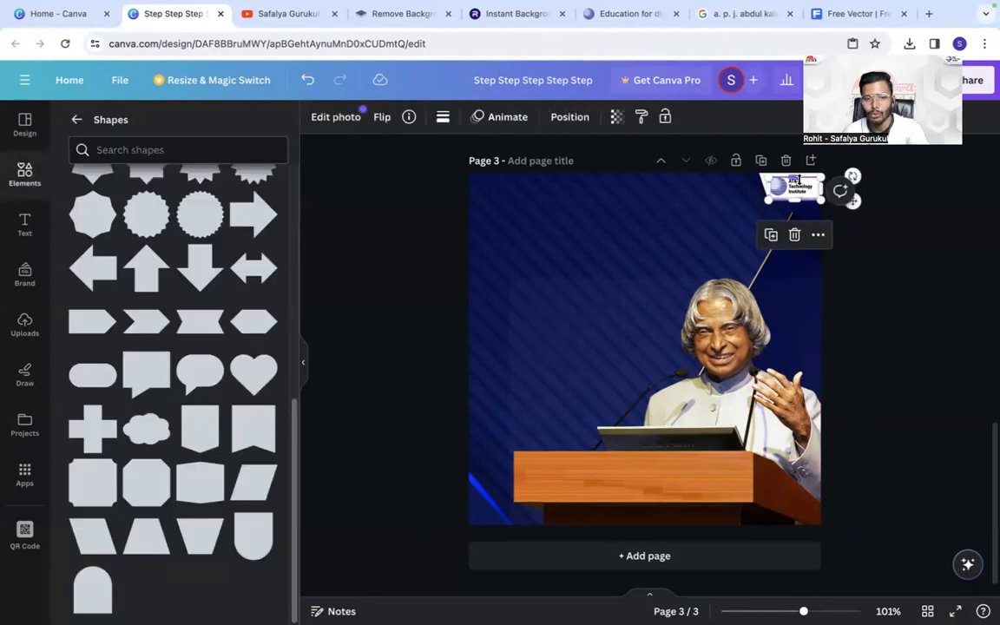
key("Up")
key("Up")
key("Up")
key("Up")
key("Up")
key("Up")
key("Up")
key("Up")
key("Up")
key("Up")
left_click(863, 250)
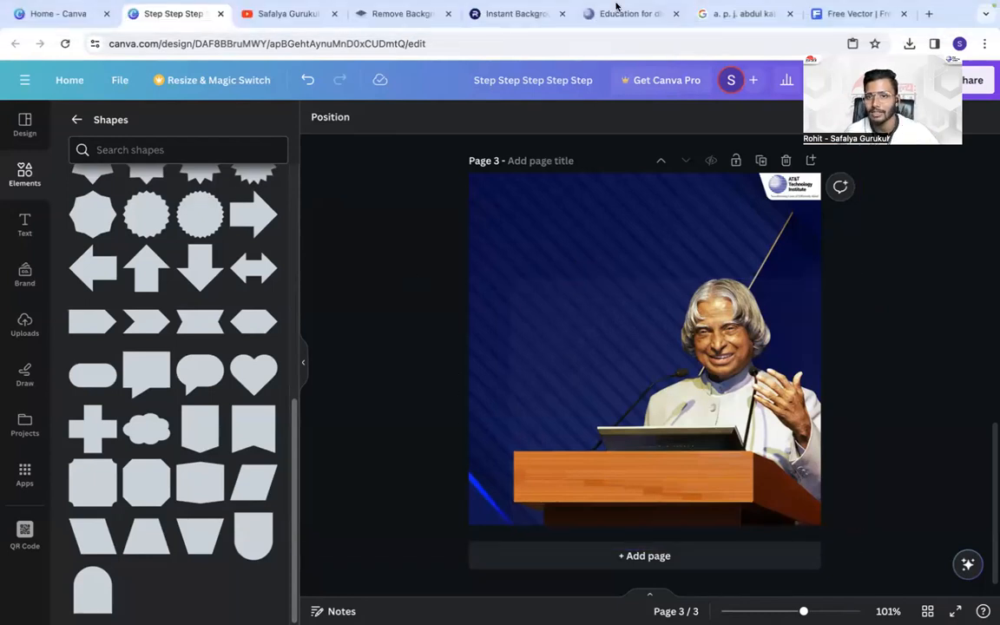
- Try a Google image search for "ratan tata png", then go back to the Abdul Kalam results
left_click(727, 14)
left_click(257, 83)
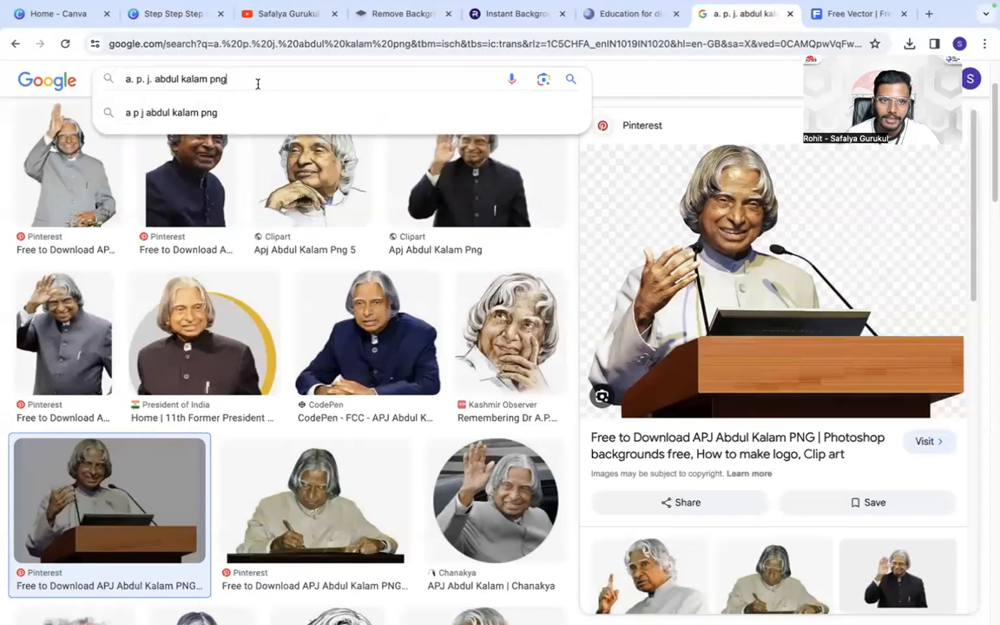
left_click_drag(206, 78, 116, 83)
type("rata")
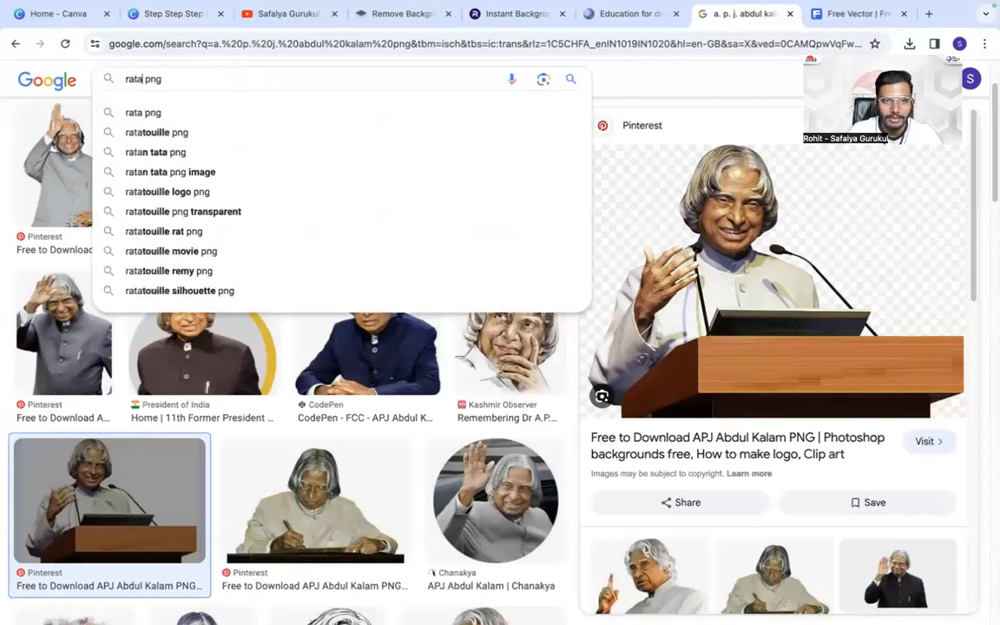
type("n tata")
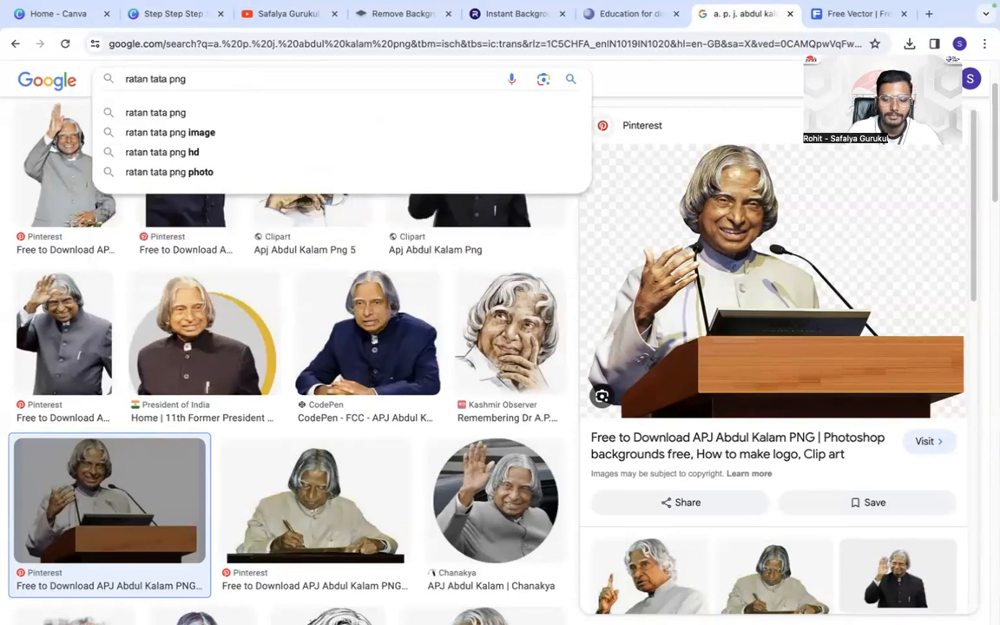
key("Return")
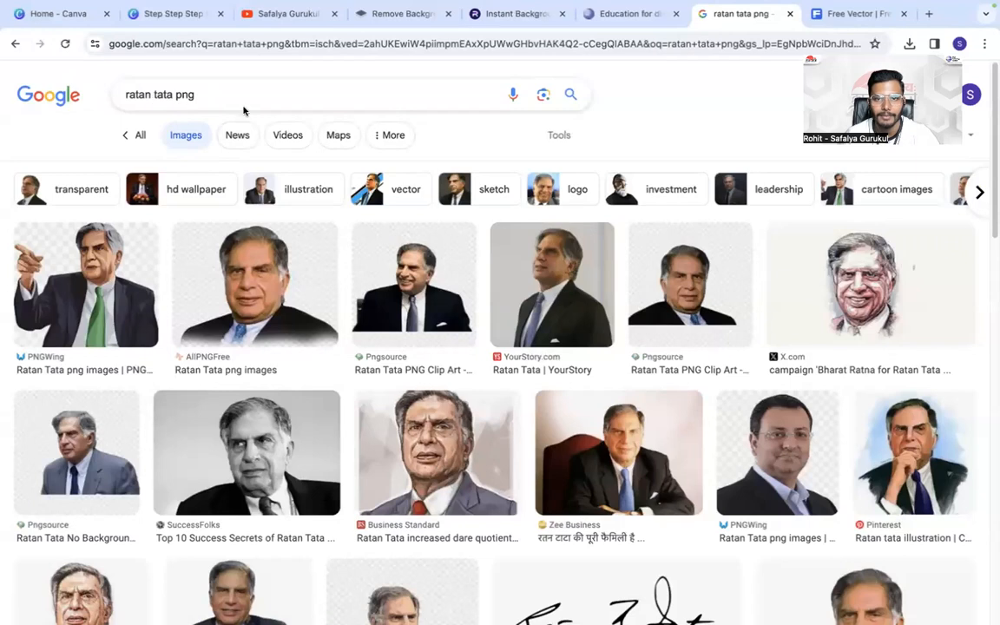
left_click(559, 135)
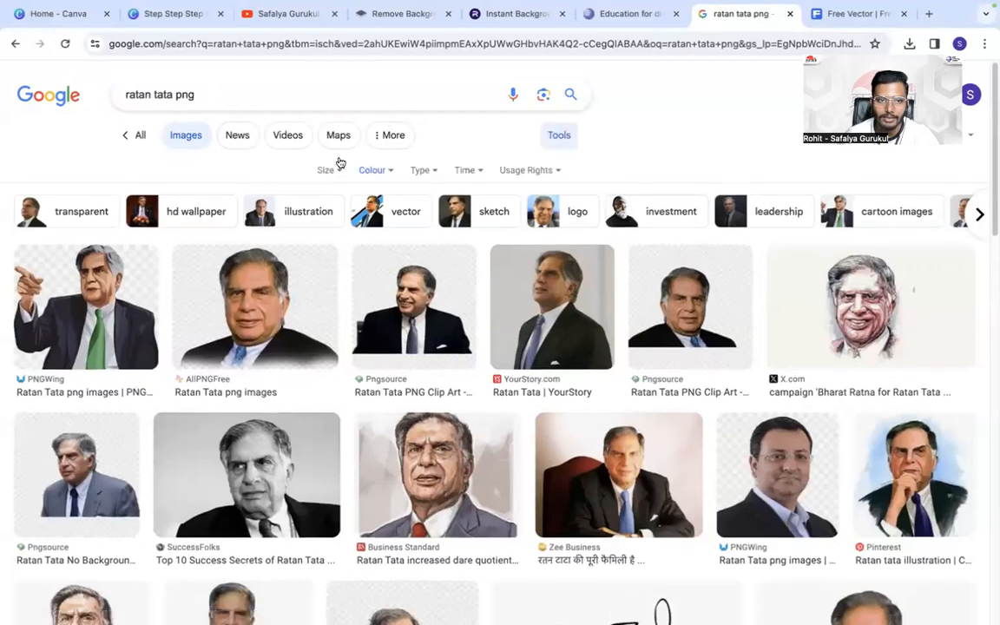
left_click(13, 42)
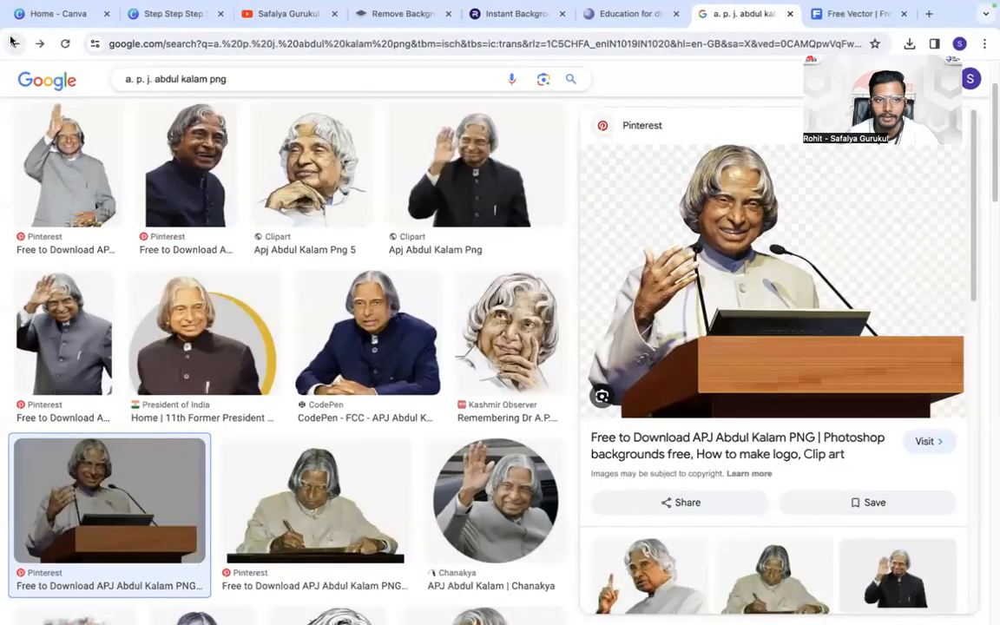
- Search Google for "a. p. j. abdul kalam quotes in hindi" and show all web results instead of images
left_click(276, 79)
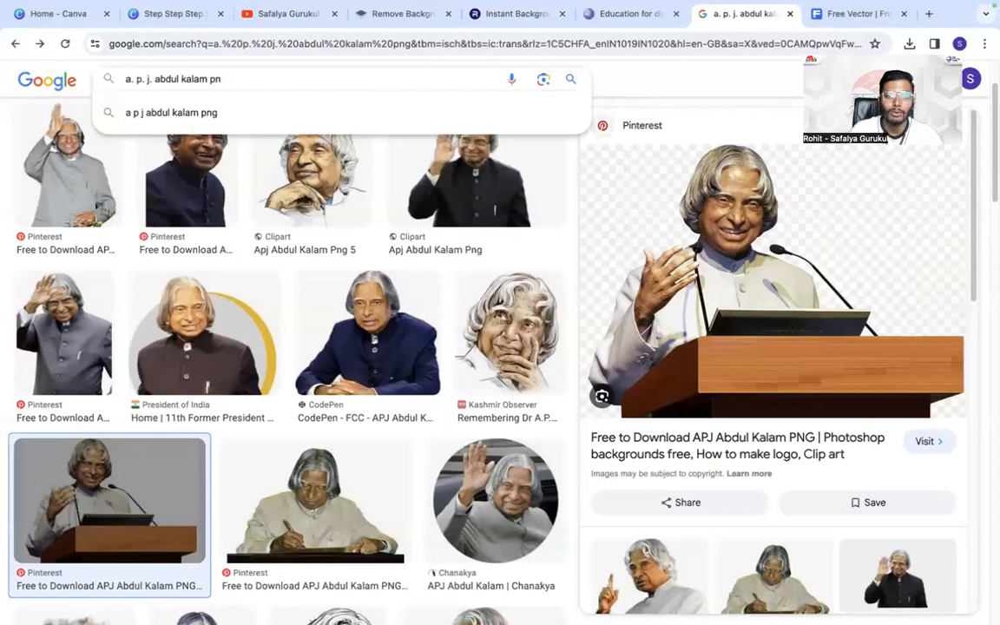
key("BackSpace")
key("BackSpace")
type("quotes")
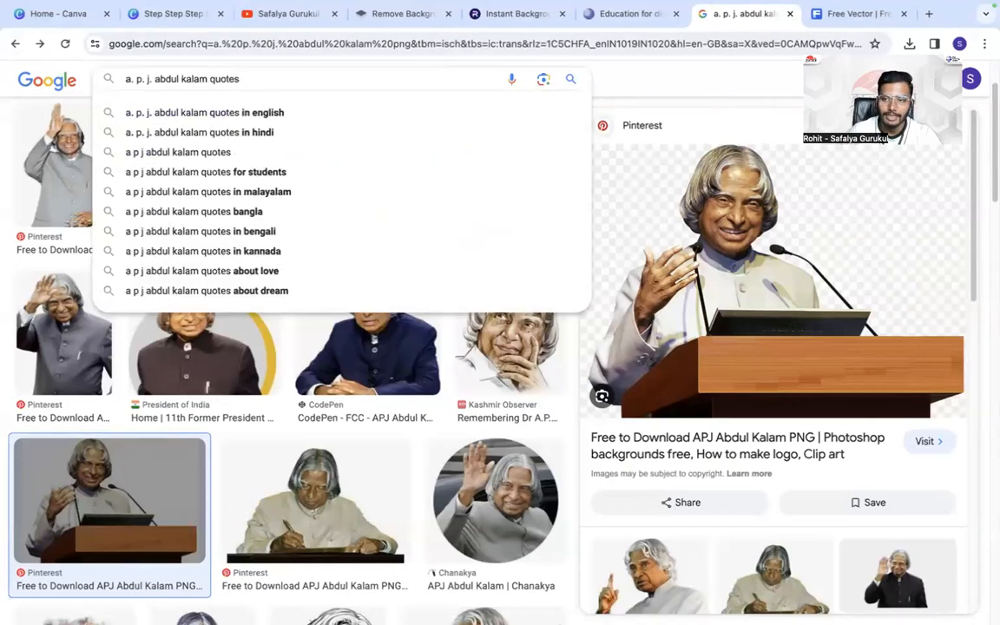
left_click(306, 134)
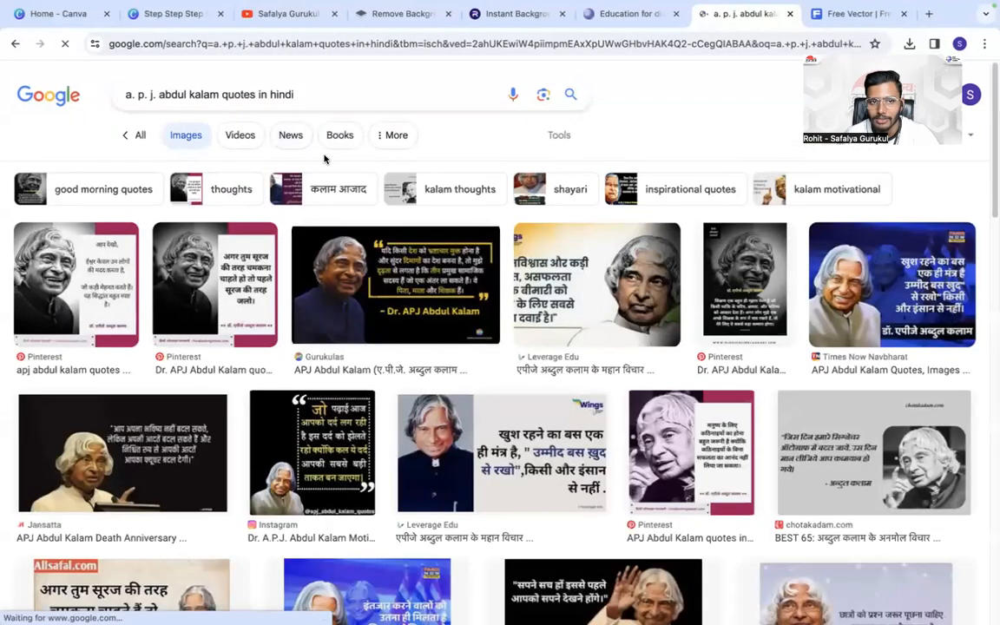
left_click(133, 133)
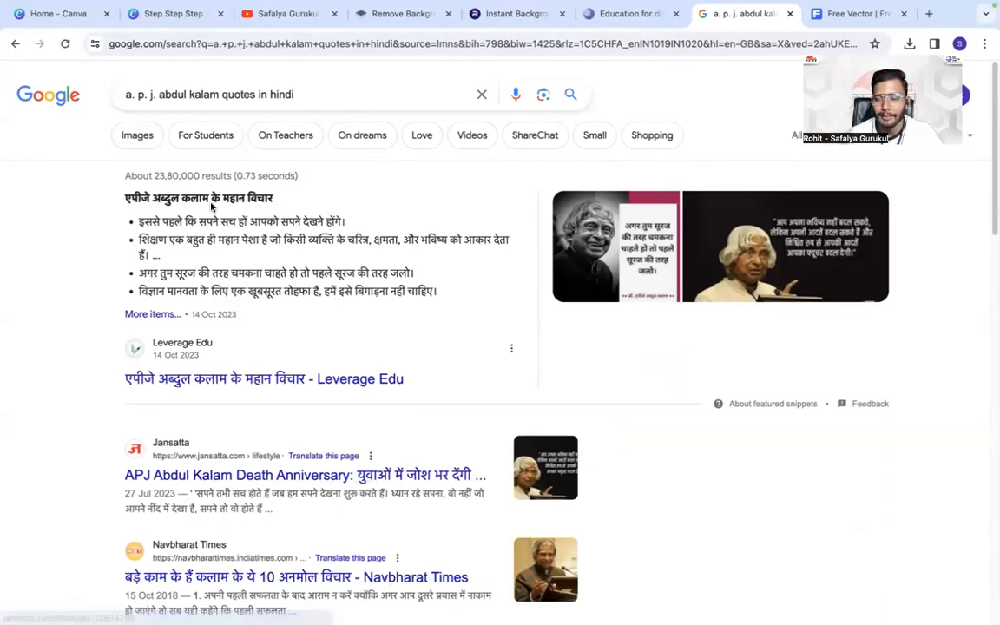
- Search Google for "indiatyping" in a new browser tab
left_click(929, 14)
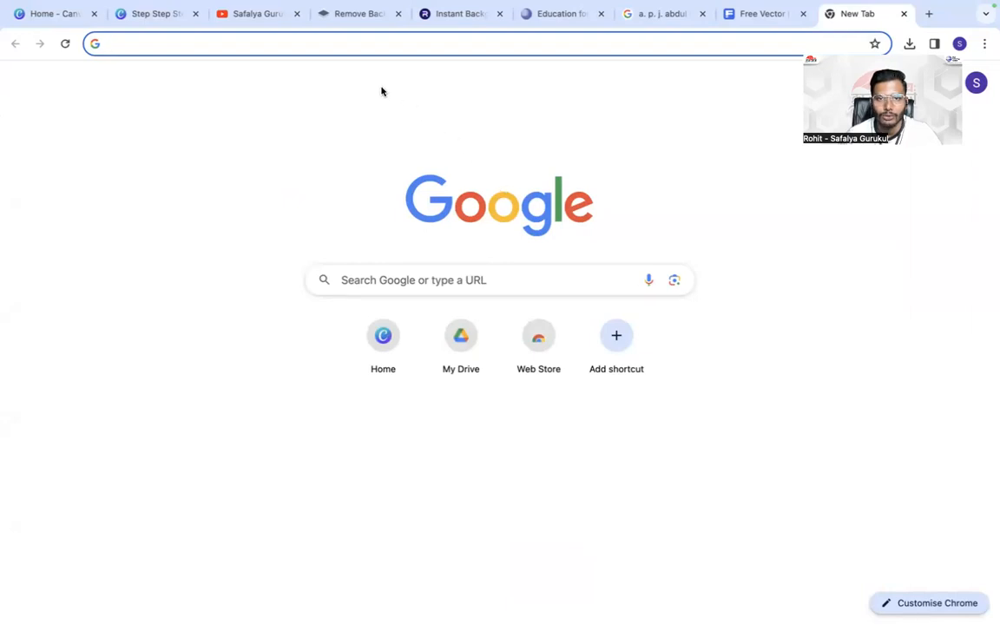
left_click(434, 43)
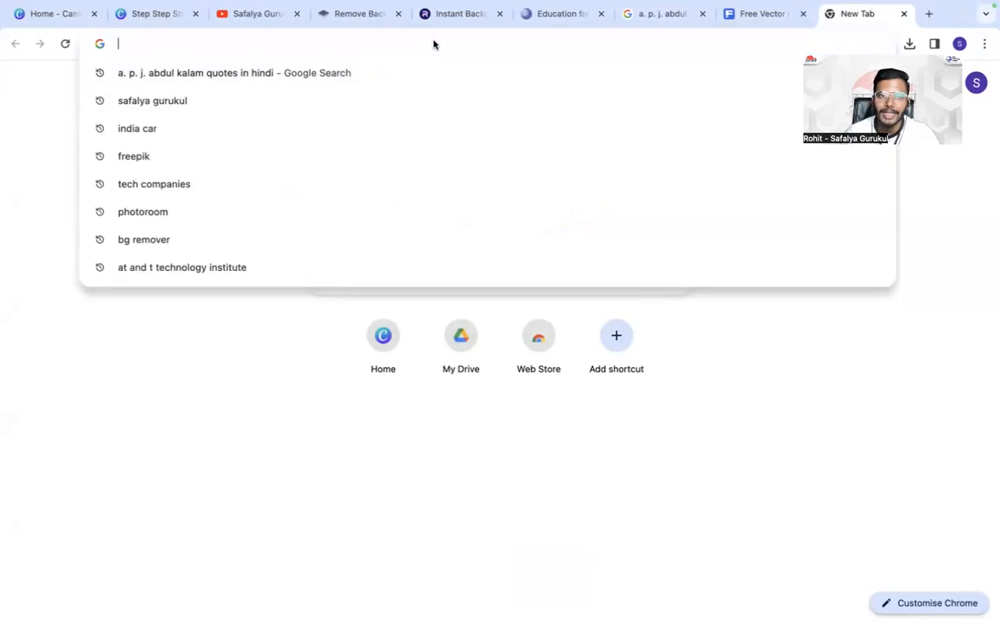
type("insia")
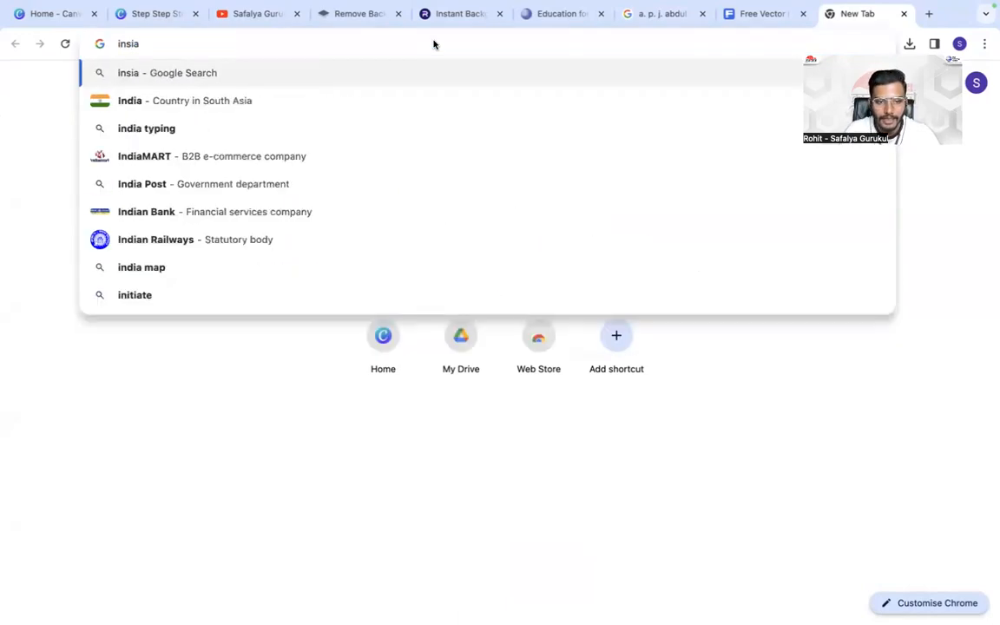
key("BackSpace")
key("BackSpace")
type("dia")
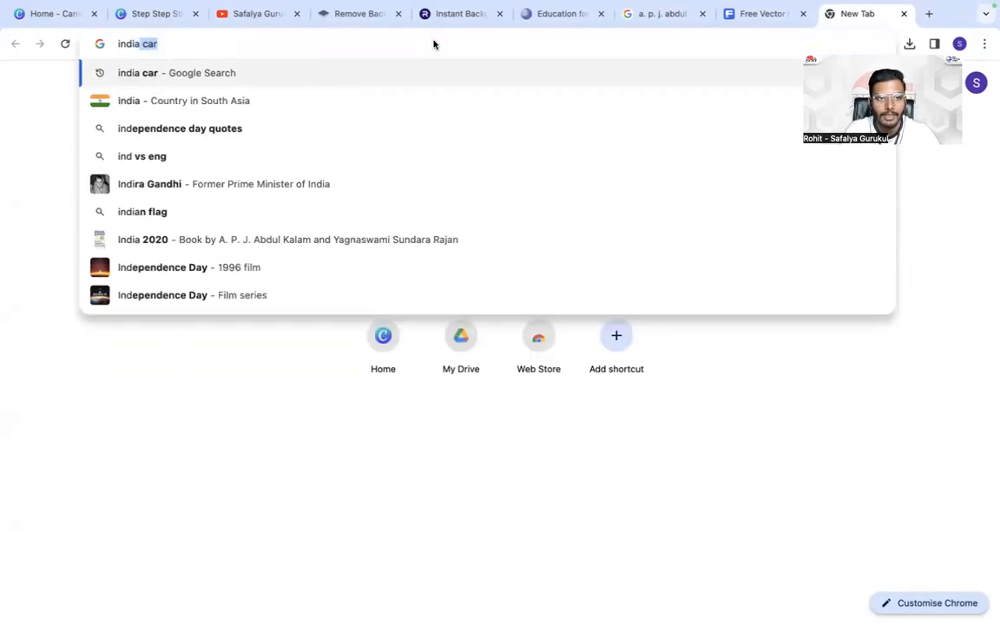
type("typing")
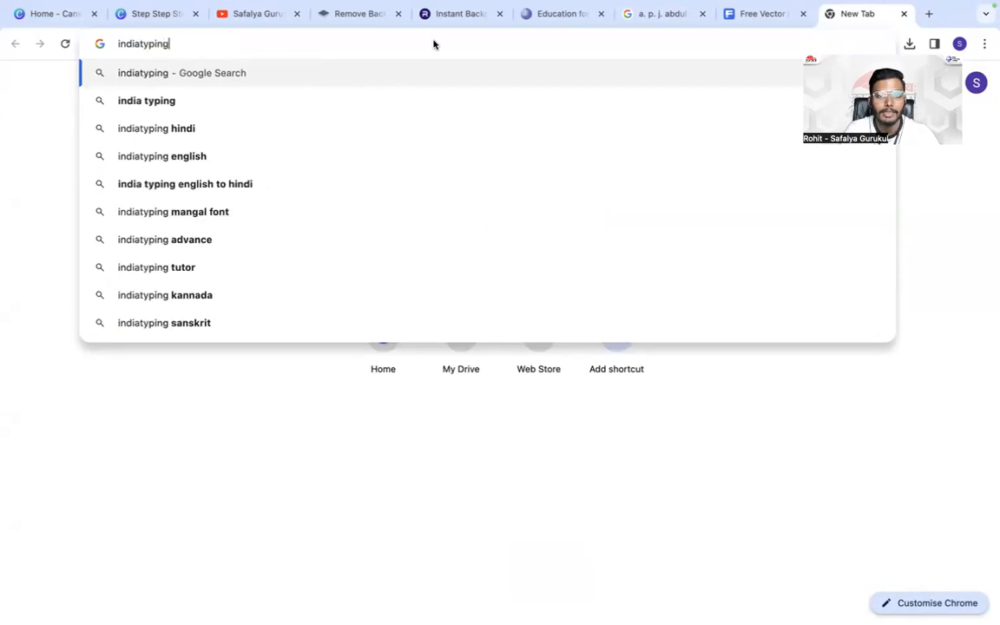
key("Return")
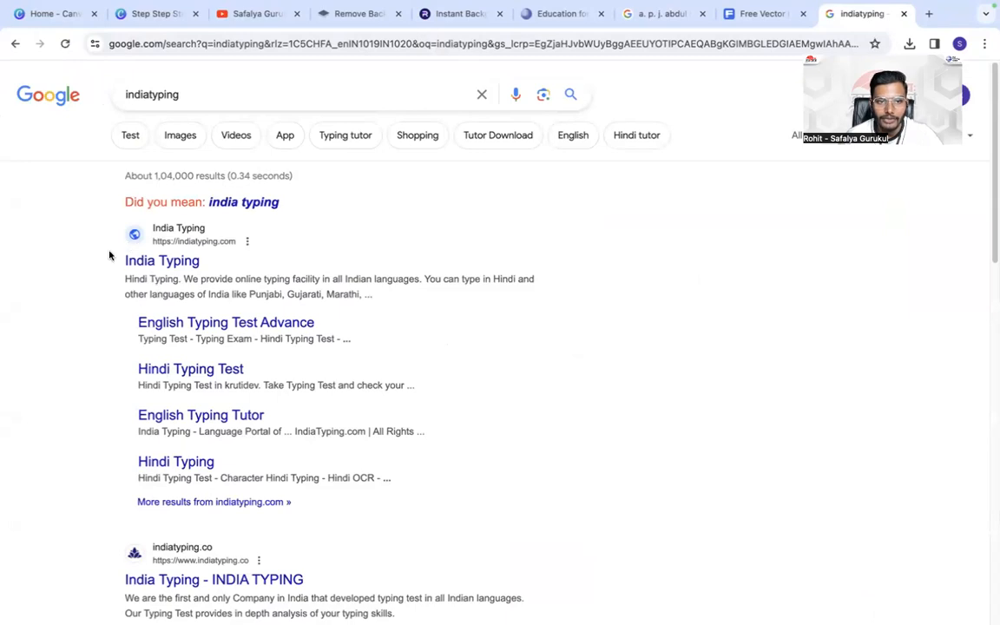
- Open the India Typing website from the search results and copy its web address
left_click(160, 263)
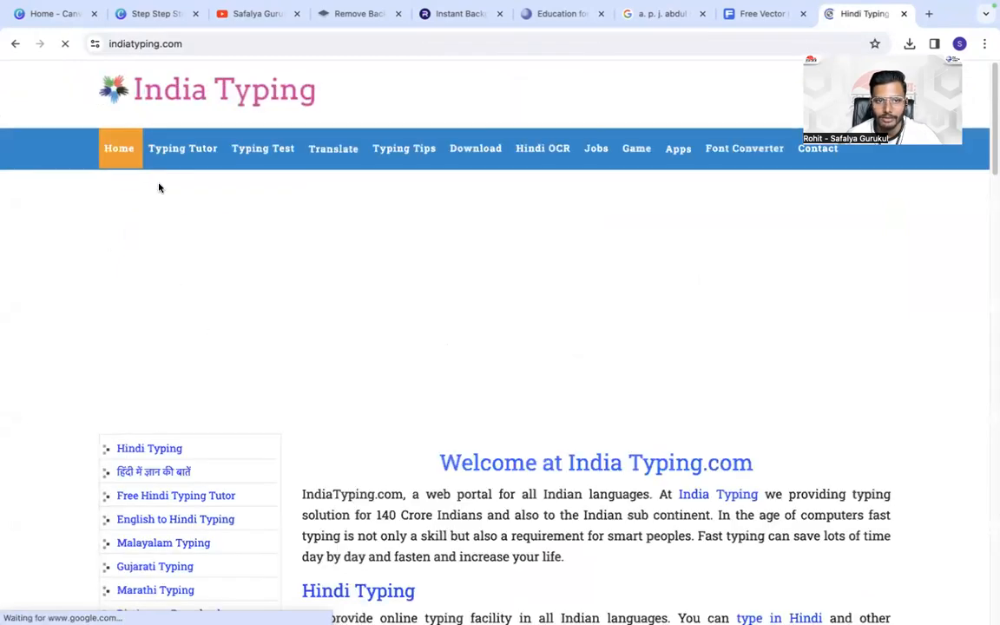
left_click(136, 42)
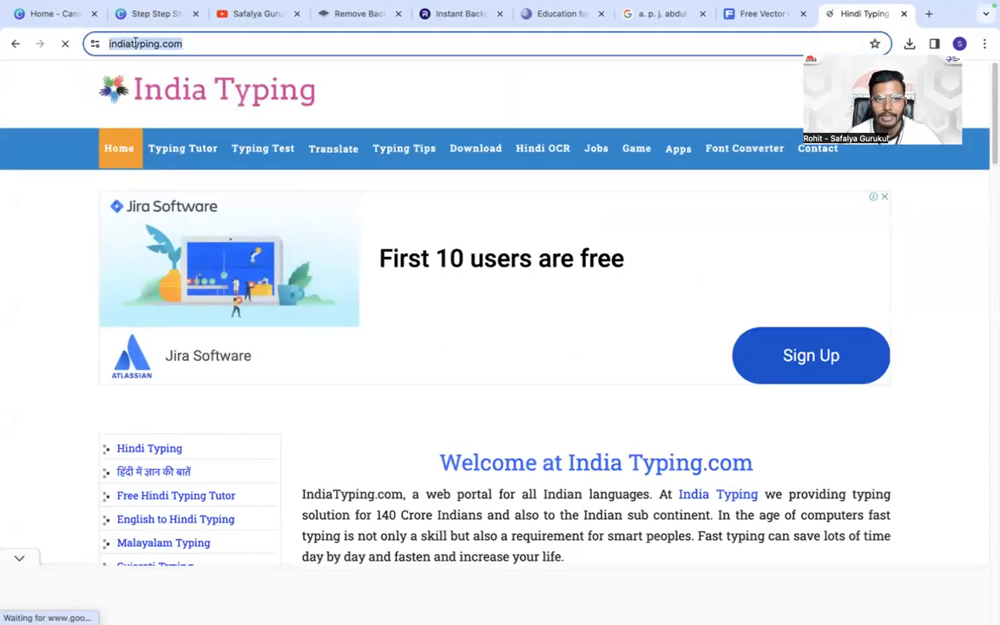
right_click(136, 41)
left_click(156, 156)
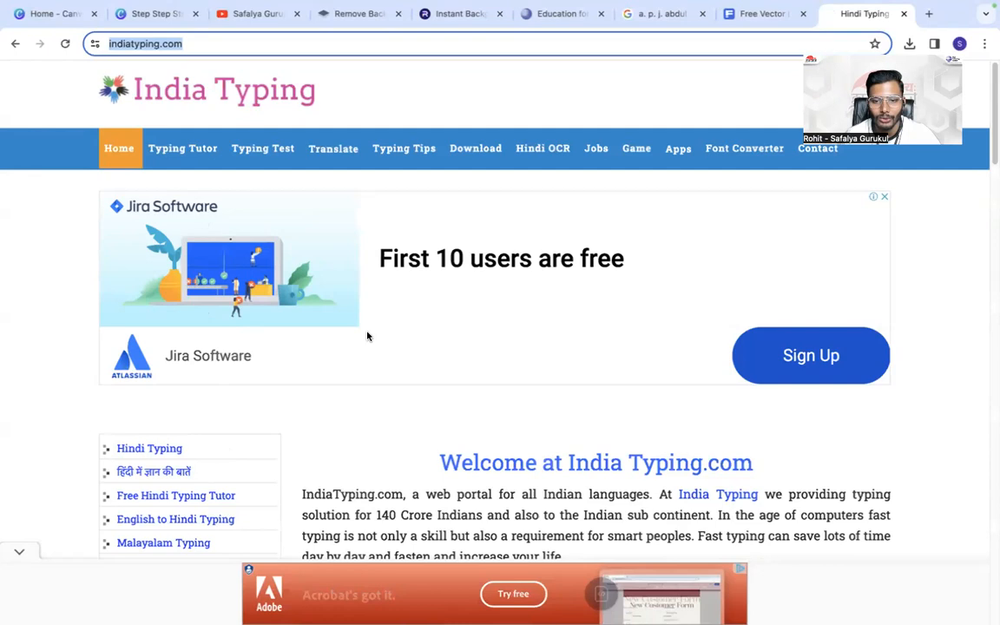
- Open the site's Hindi Typing page with the English to Hindi converter, dismissing the full-page ad
scroll(498, 324, "down", 4)
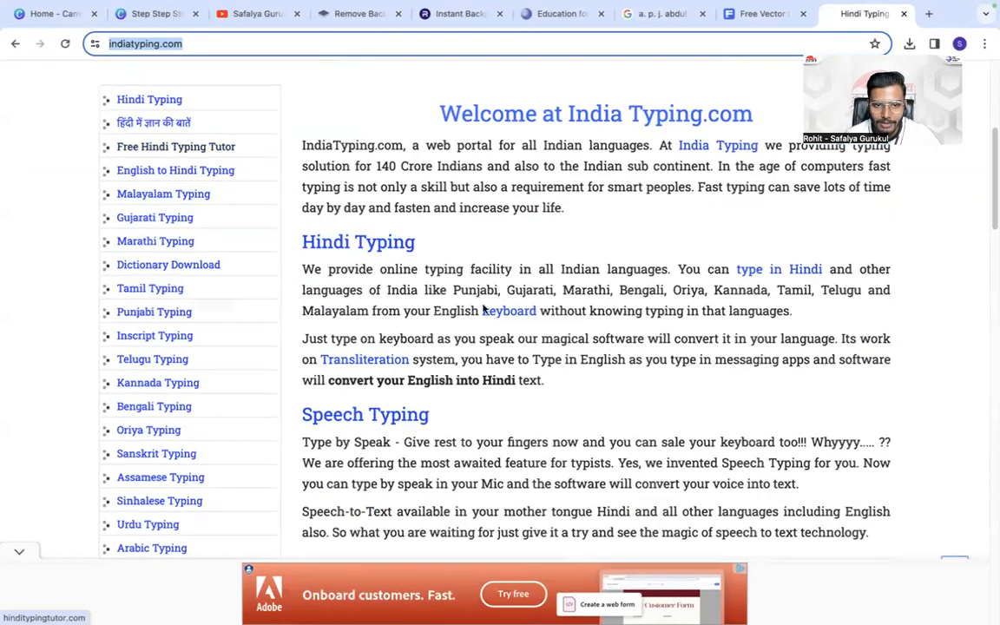
left_click(341, 242)
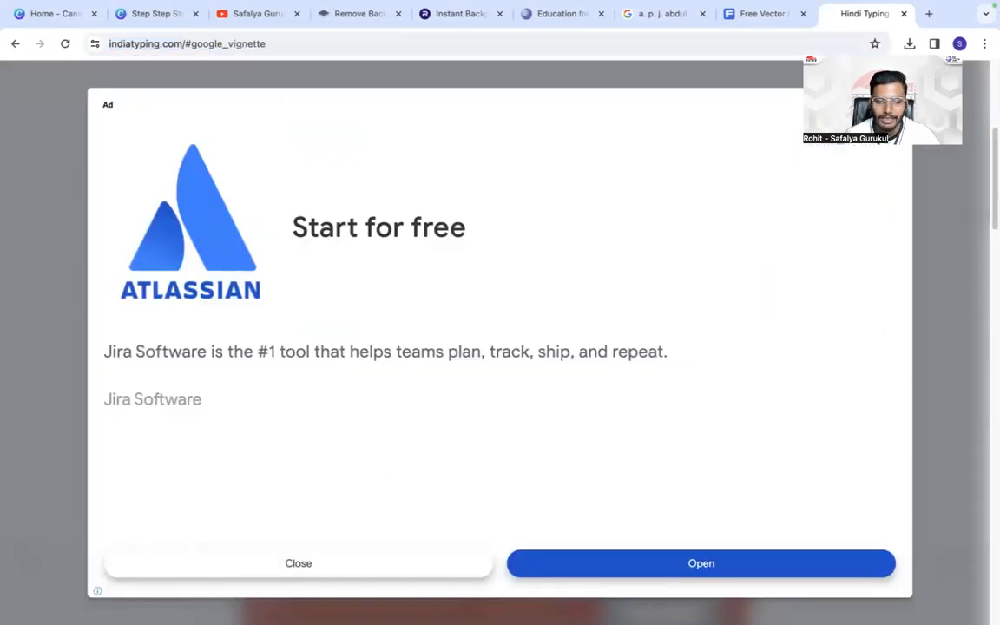
left_click(339, 560)
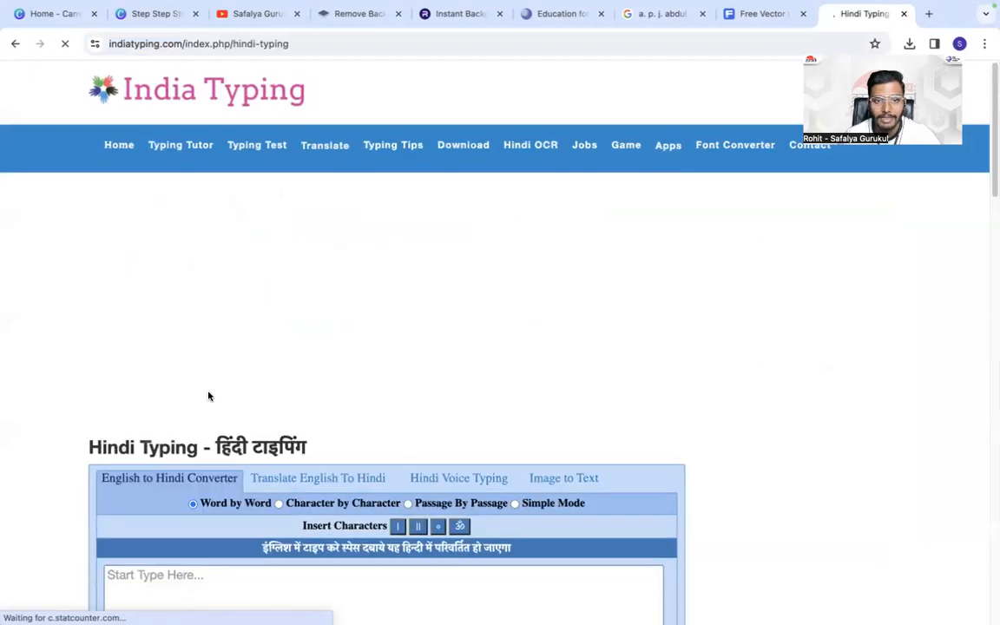
scroll(152, 317, "down", 3)
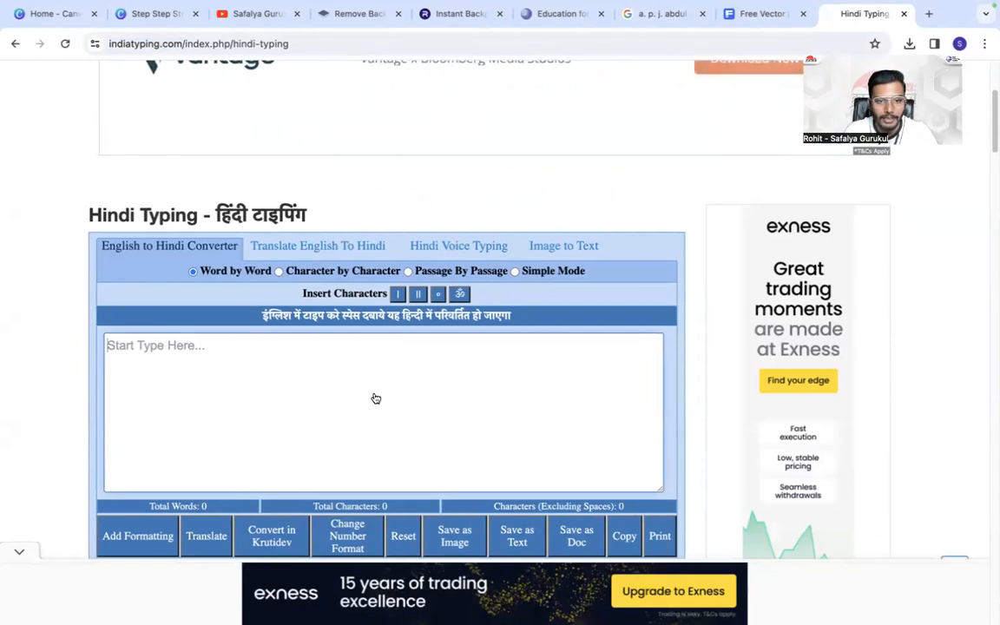
- Enter two first names and "साफल्य गुरुकुल" in the English to Hindi converter, choosing the suggested long-vowel spelling for the first name
type("alp")
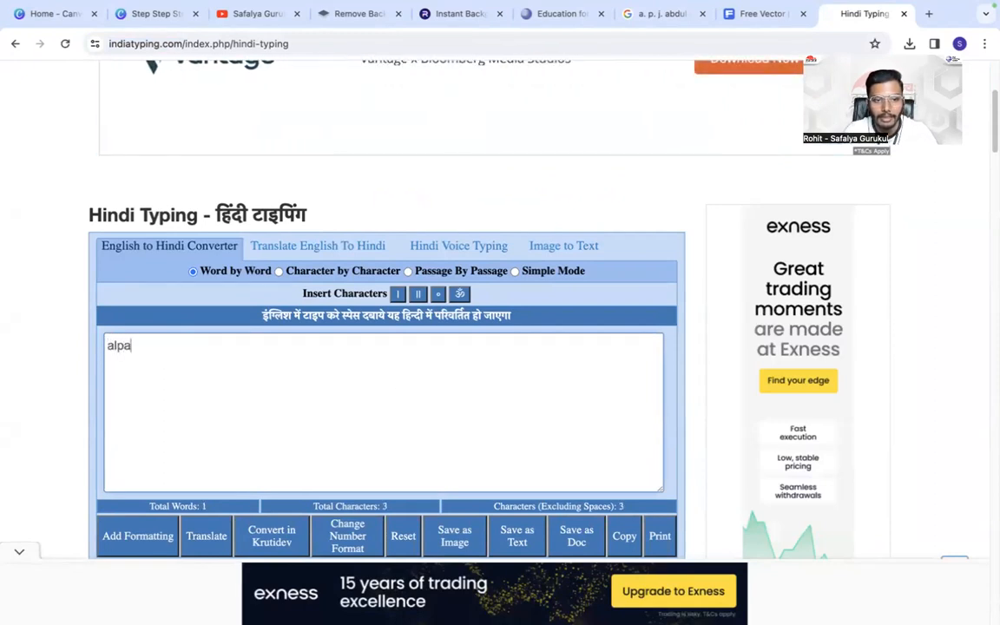
type("a")
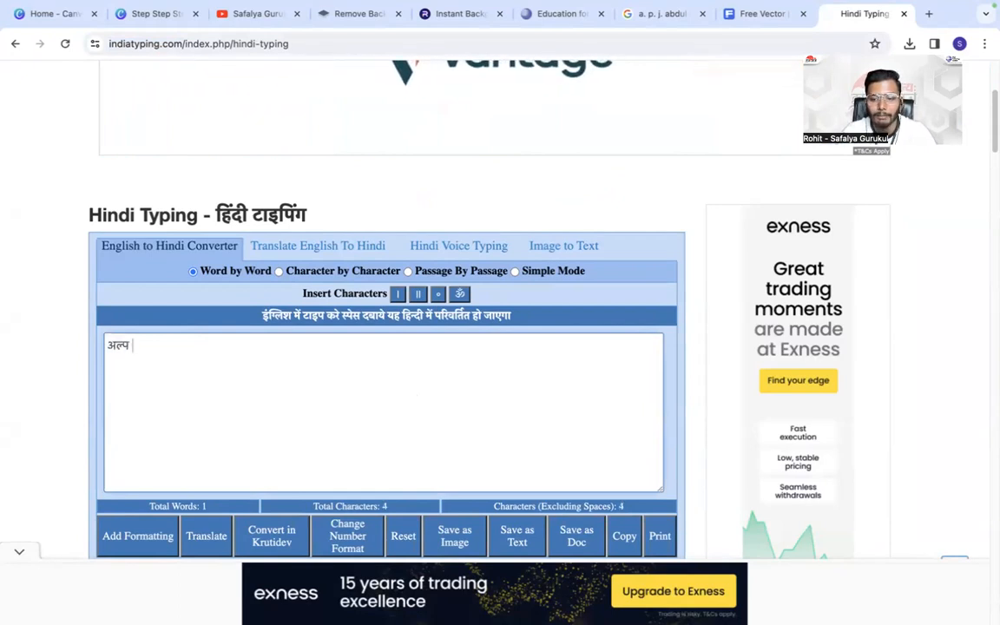
key("BackSpace")
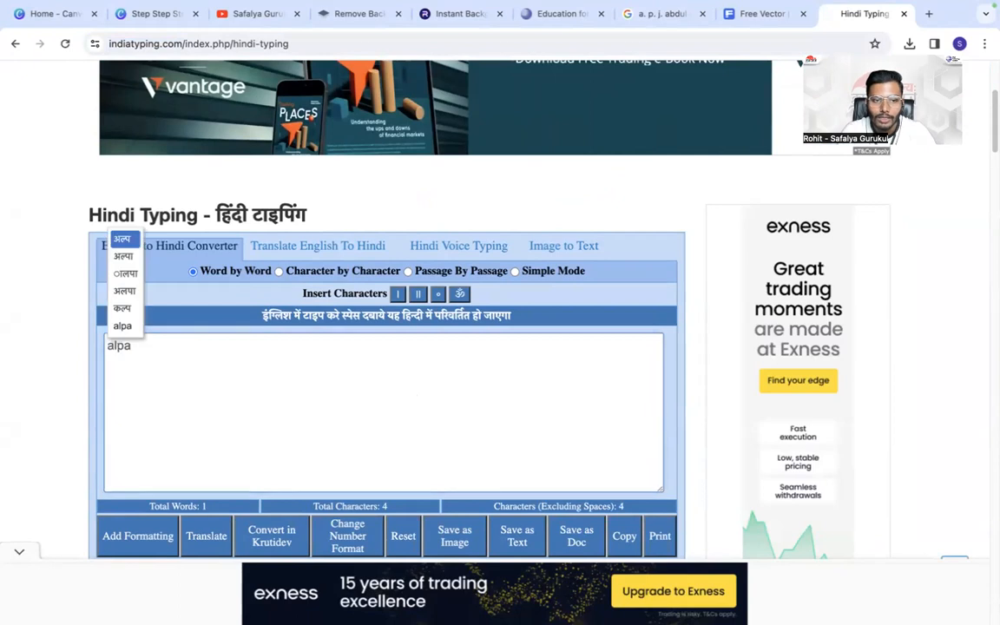
left_click(122, 255)
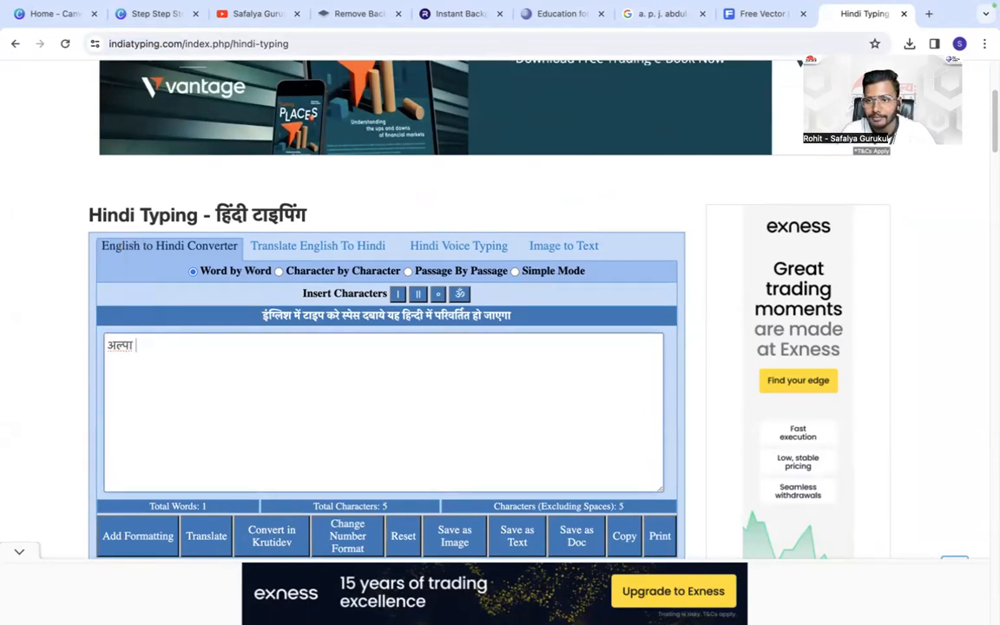
type("rohit ")
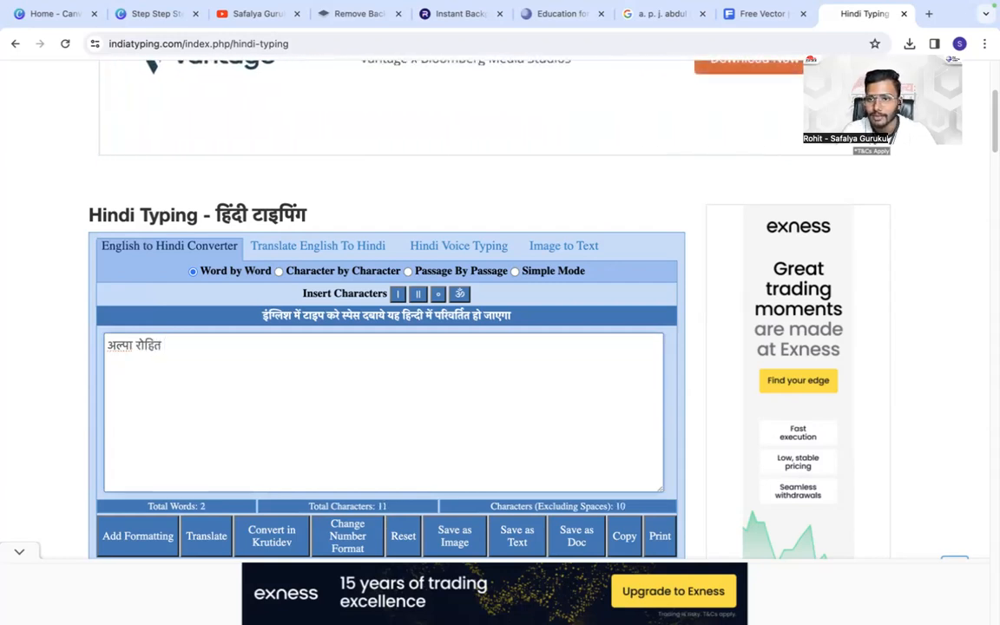
type("safalya ")
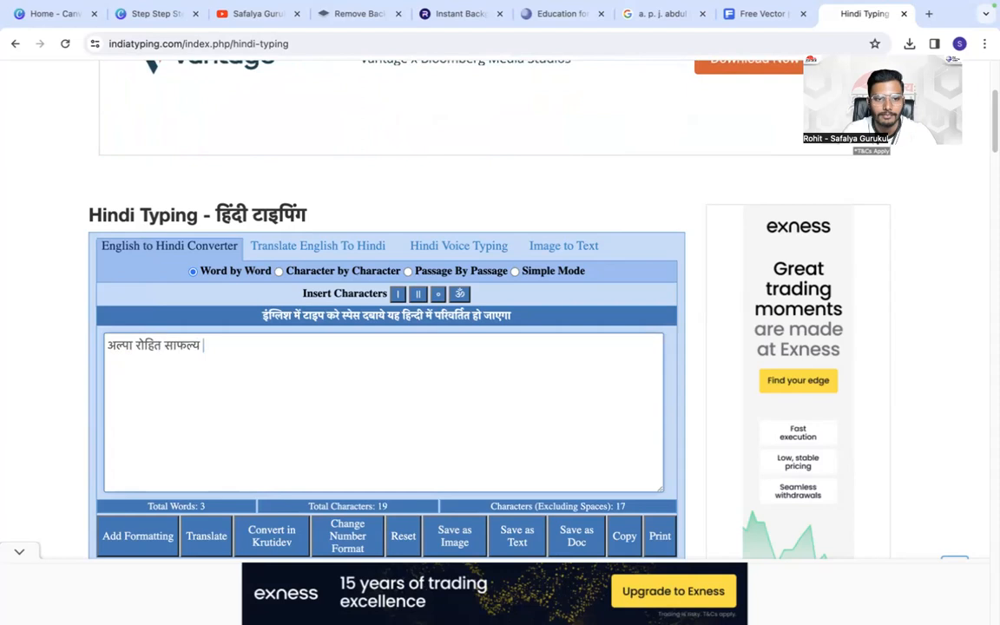
type("gurukul")
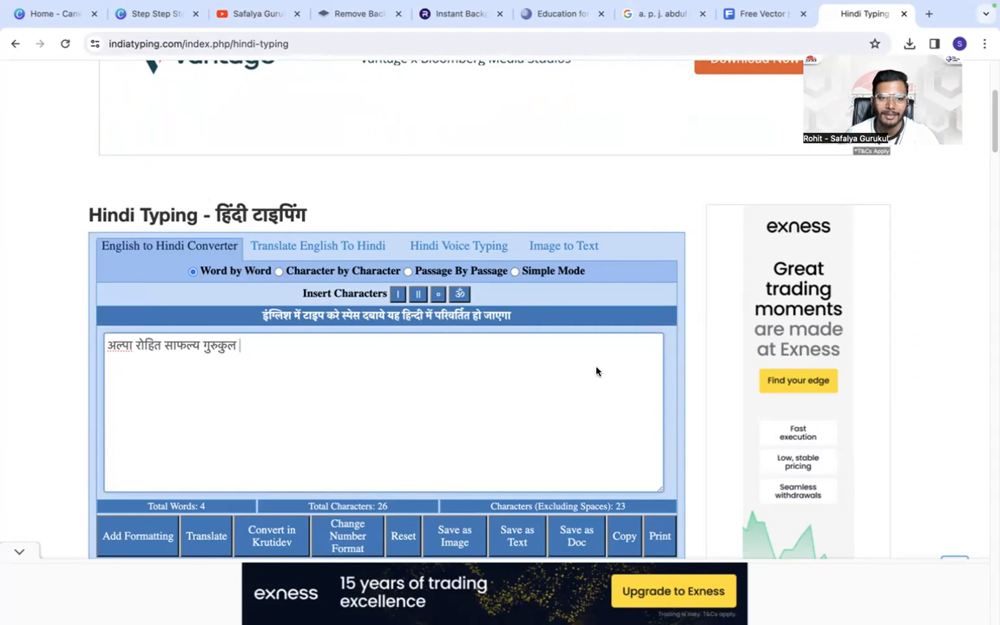
- Begin a second paragraph in the converter with "करना है तो मेहनत", choosing the suggested spelling "मेहनत" for the last word
key("Return")
type("meh")
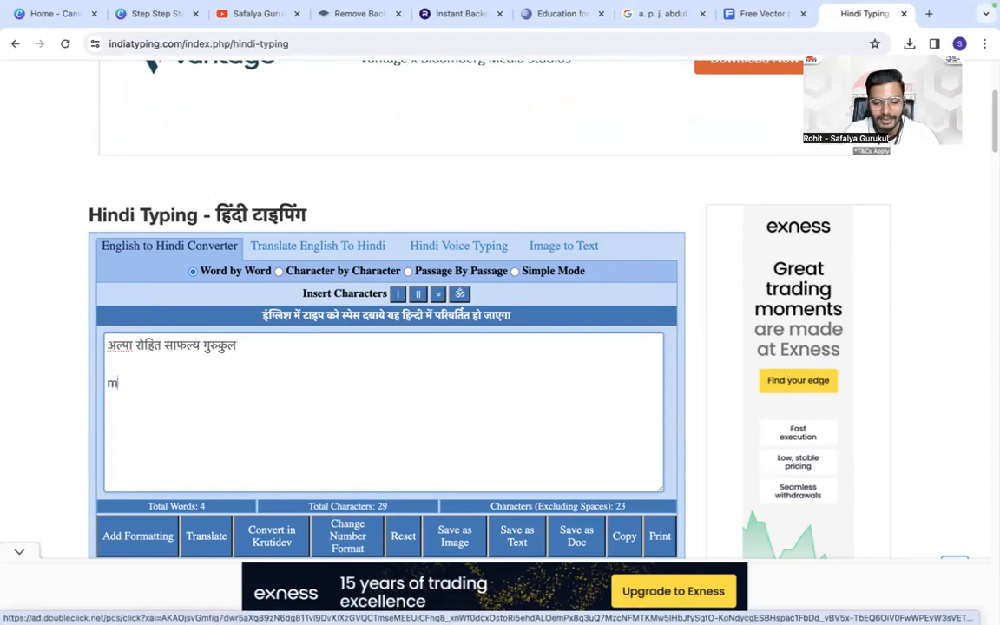
key("BackSpace")
type("karna")
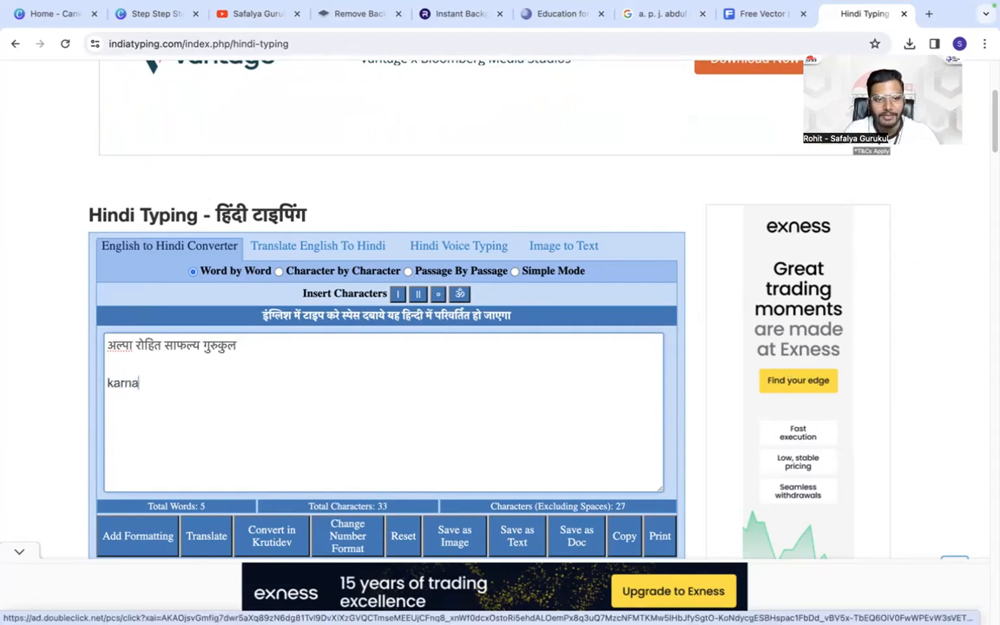
type(" hai to ")
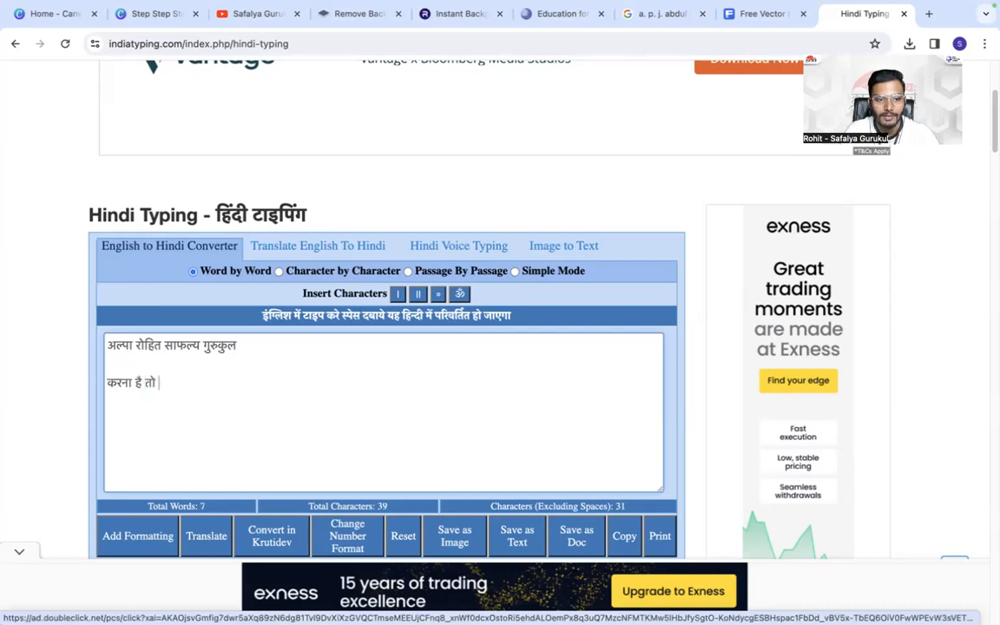
type("mehnat")
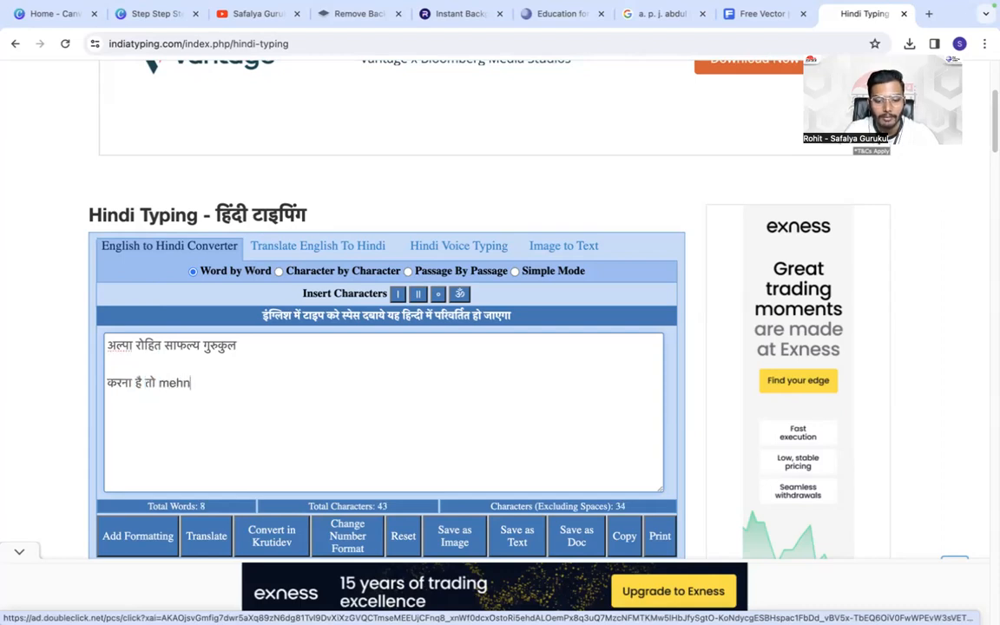
key("BackSpace")
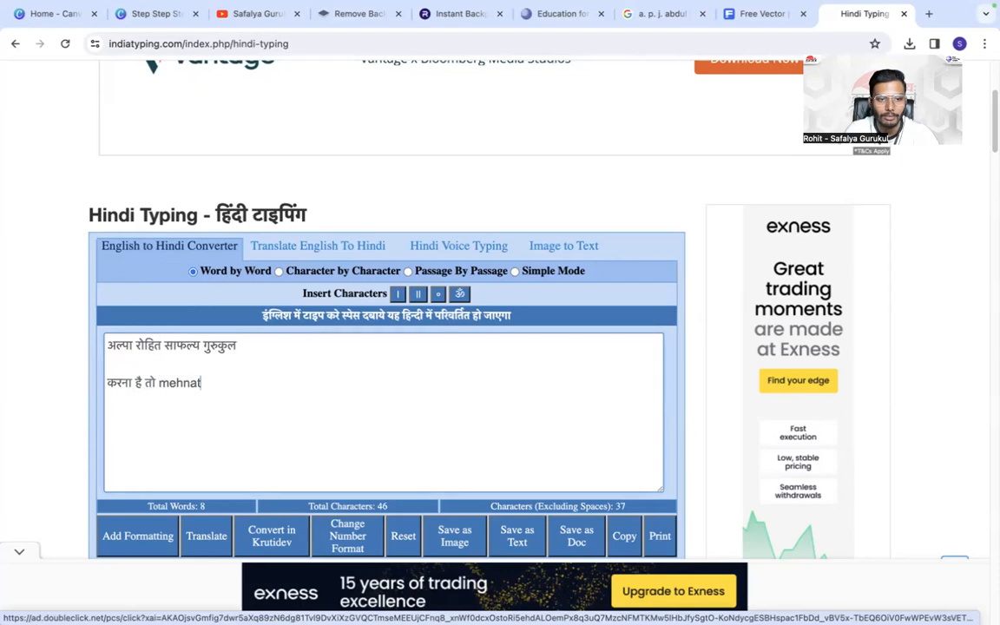
type("t")
key("BackSpace")
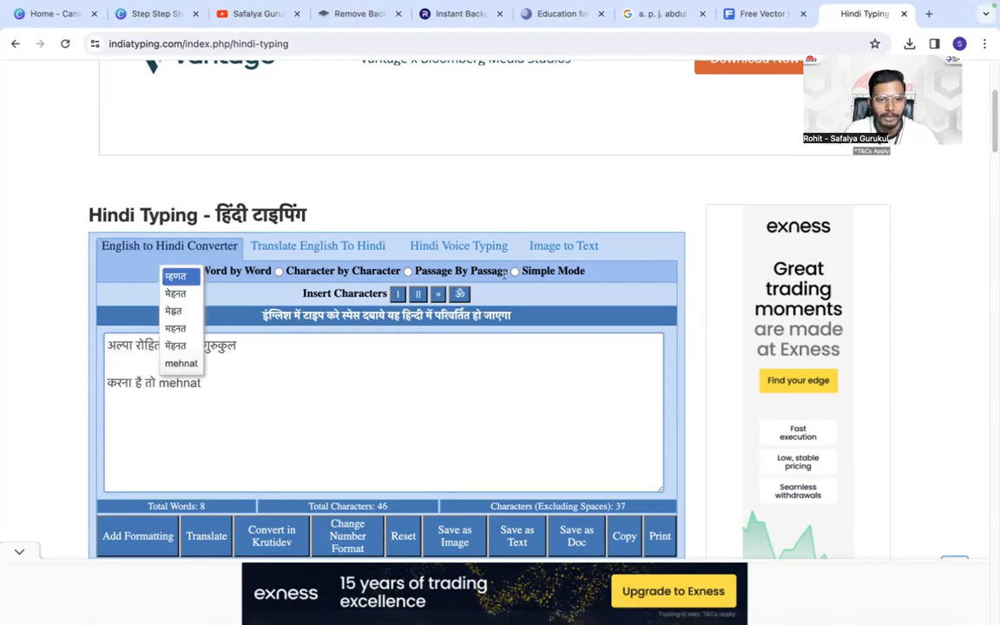
left_click(173, 292)
- Complete the second Hindi sentence in the converter with "का नशा करो"
type("ka")
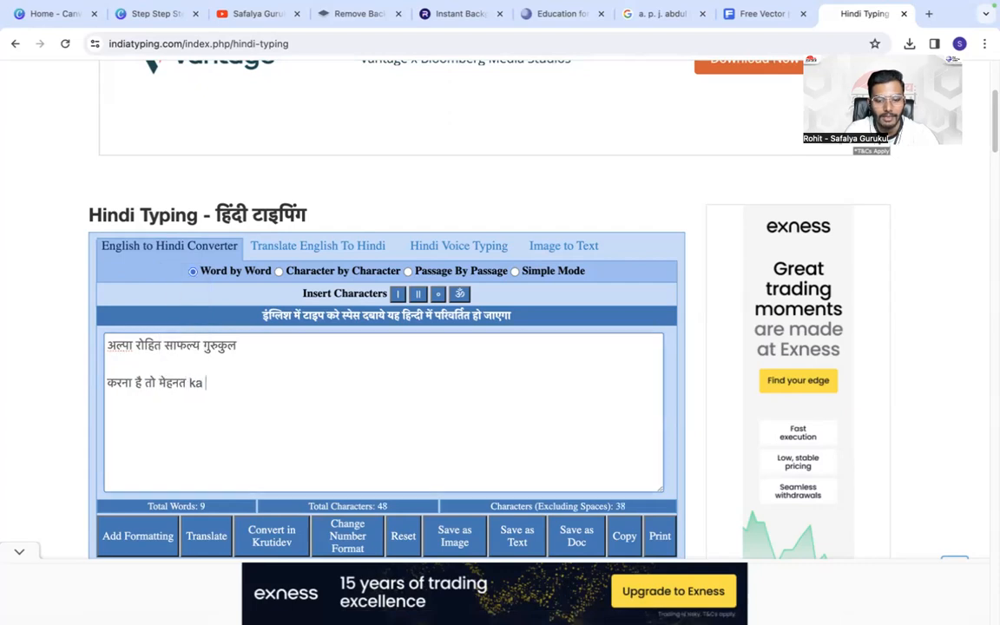
type(" nash a")
key("BackSpace")
type("kra")
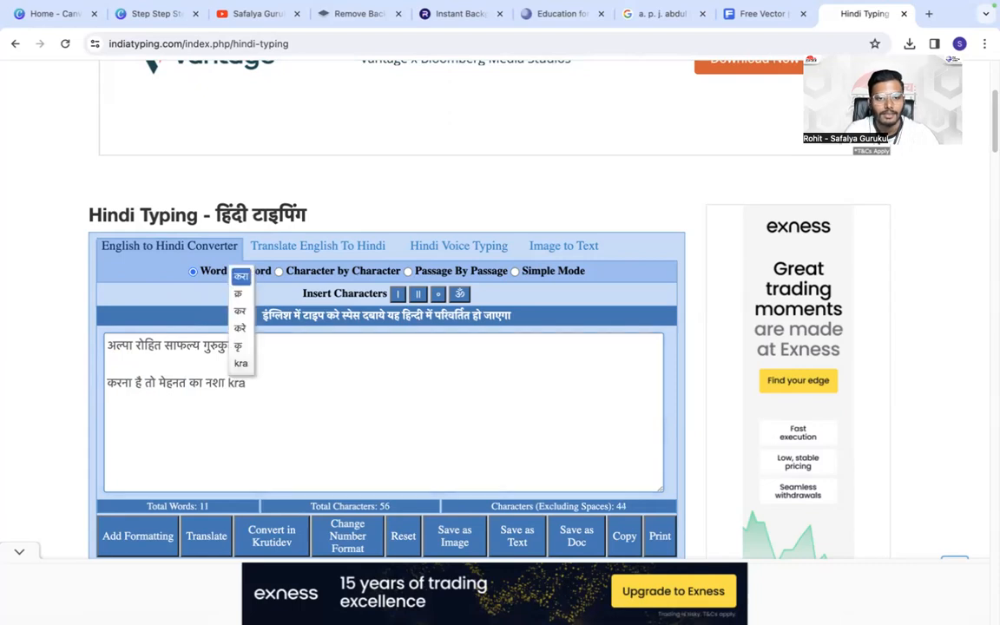
key("BackSpace")
type("o")
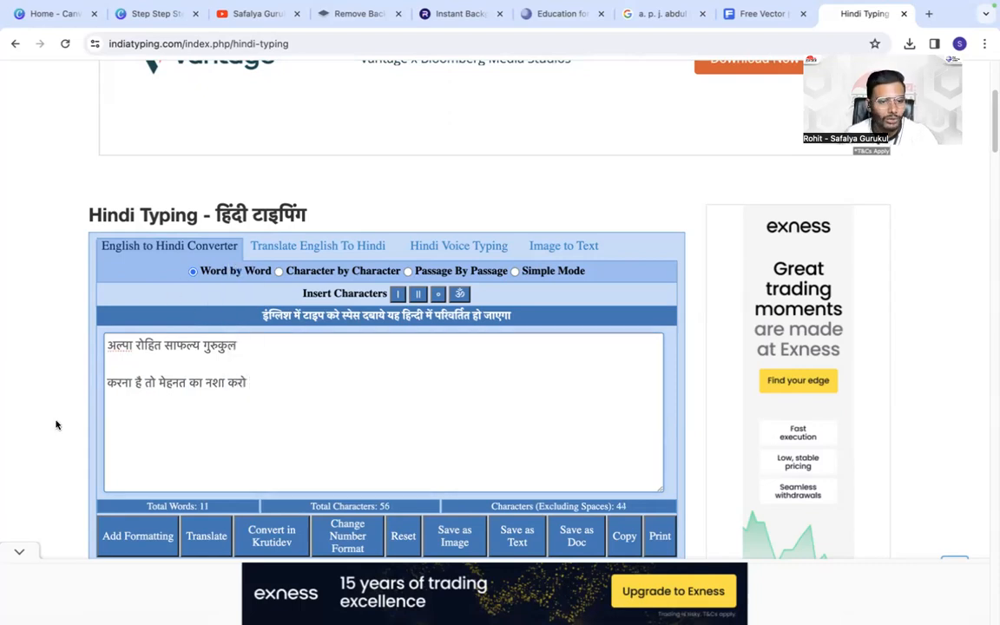
- Copy the quote "अगर तुम सूरज की तरह चमकना चाहते हो तो पहले सूरज की तरह जलो।" from the Abdul Kalam search results
left_click(653, 12)
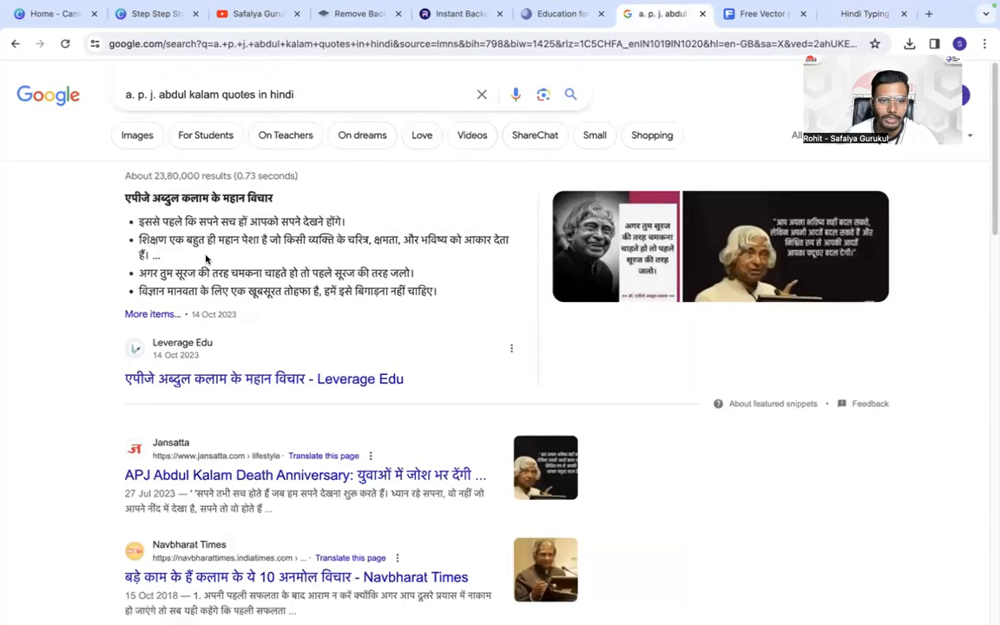
double_click(148, 273)
left_click_drag(151, 272, 428, 278)
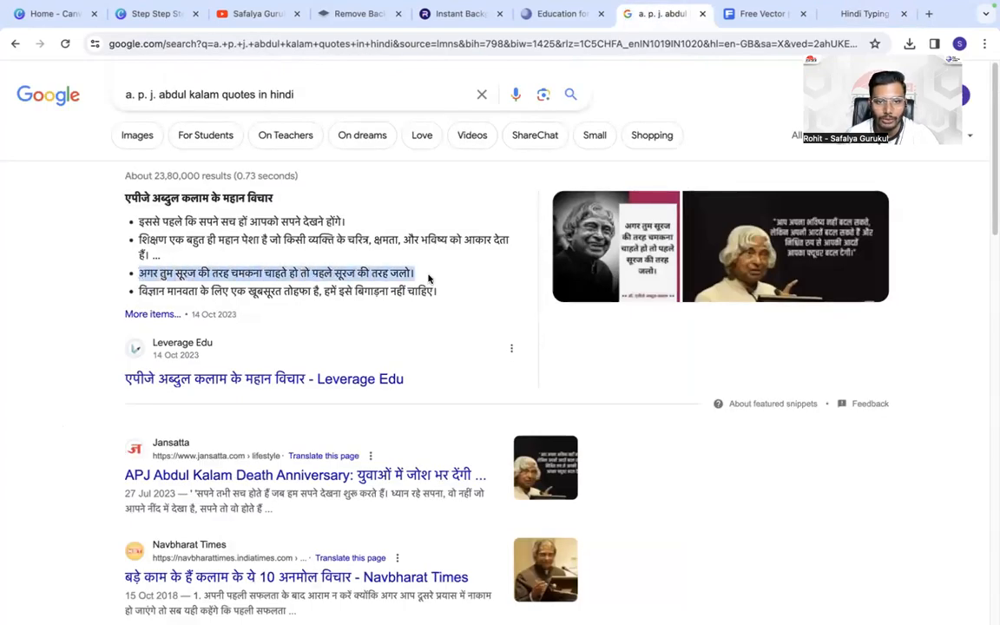
right_click(380, 273)
left_click(415, 302)
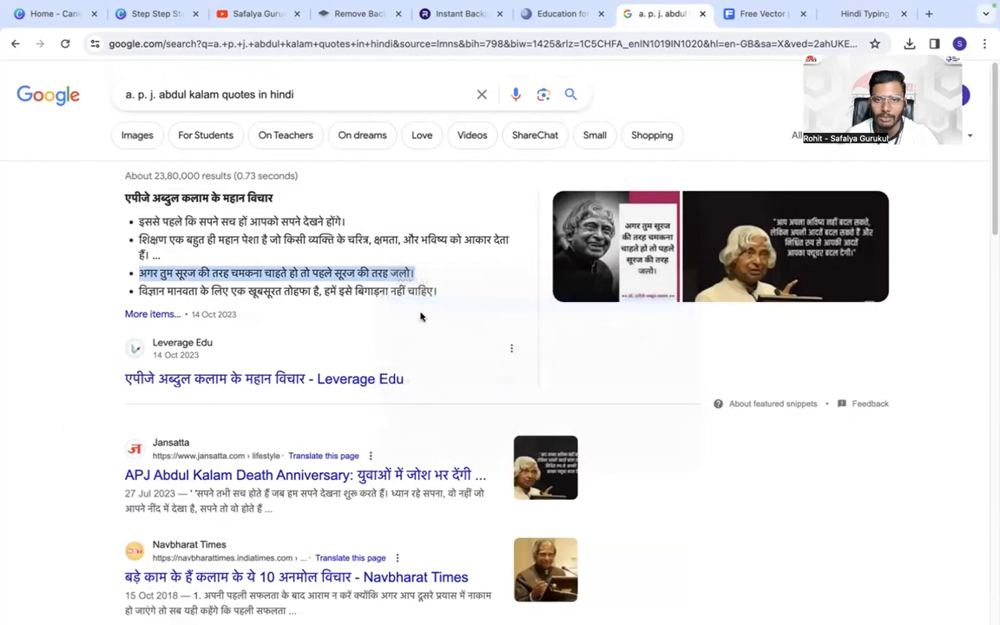
- Switch to Canva, paste the copied quote on page 3, narrow its text box to three lines and place it above and left of the portrait
left_click(156, 13)
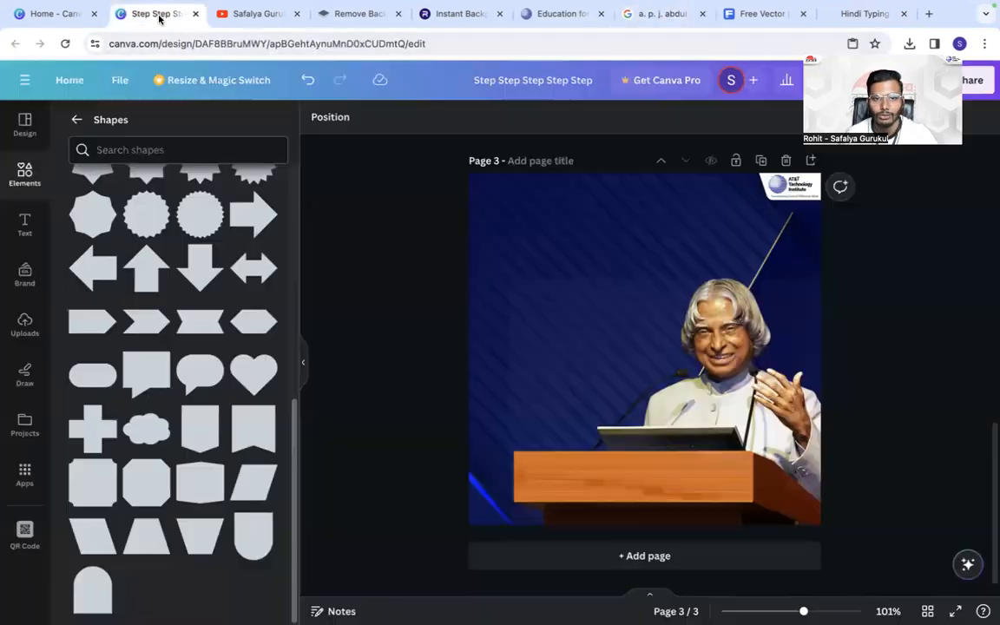
key("ctrl+v")
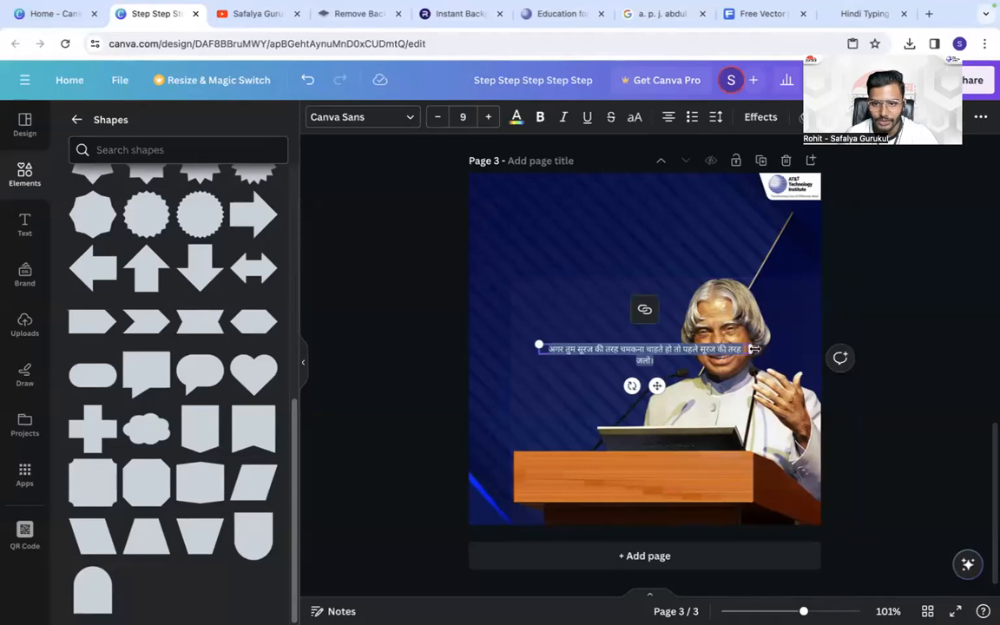
left_click_drag(752, 348, 544, 267)
left_click(474, 336)
left_click(584, 359)
left_click(418, 263)
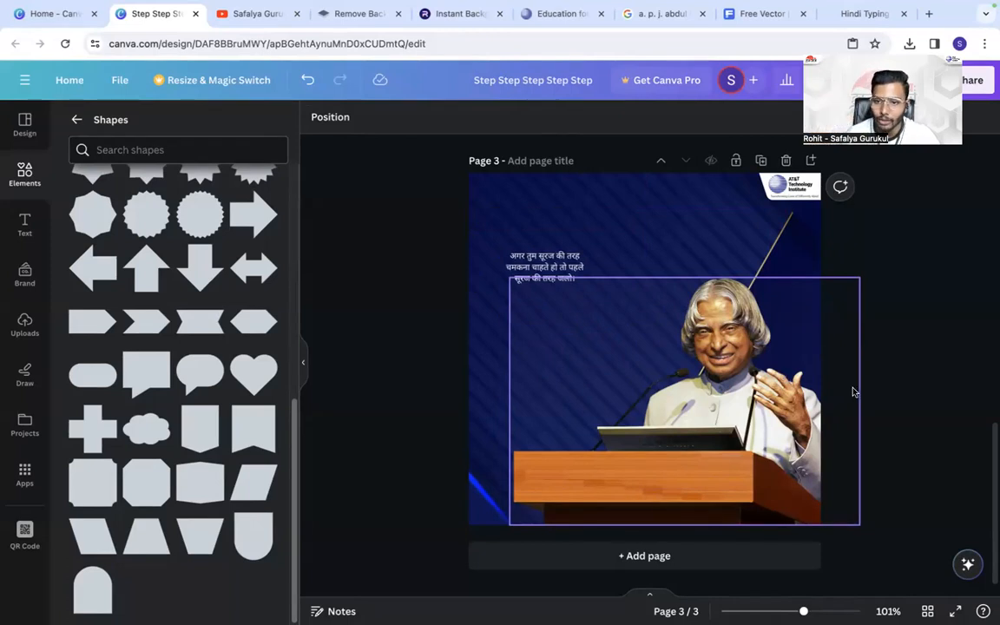
- Left-align the Hindi quote on page 3, enlarge it to about size 25.5 and narrow its box to four lines beside the portrait
left_click(518, 262)
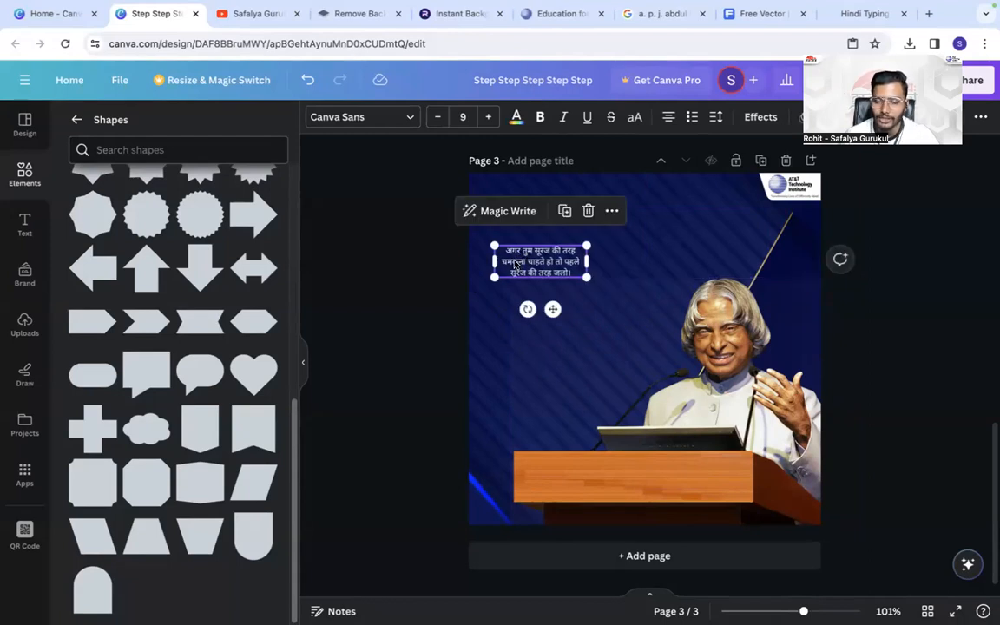
left_click(668, 117)
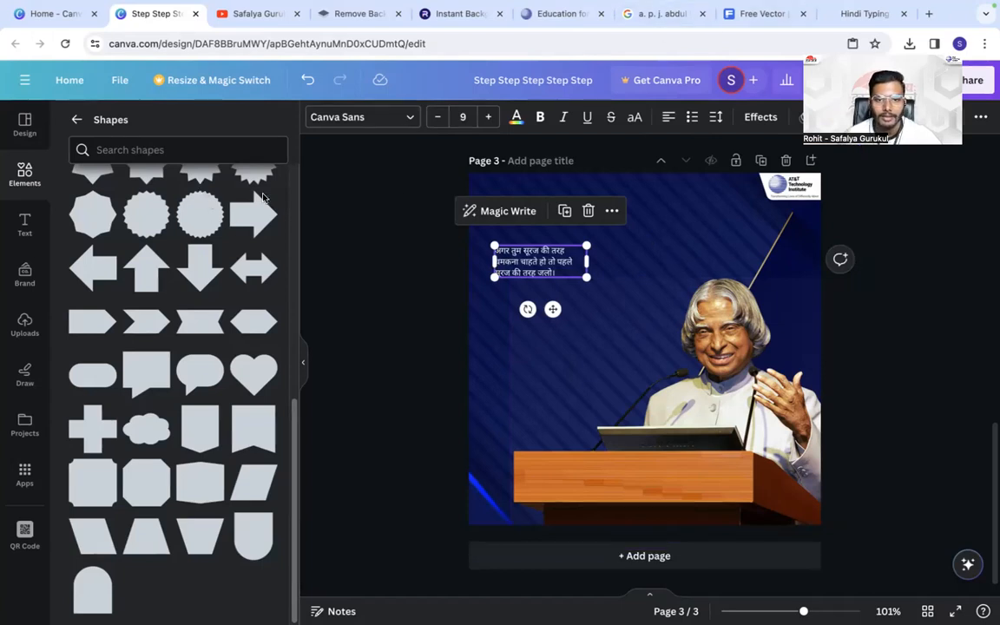
left_click_drag(547, 265, 754, 324)
left_click_drag(754, 271, 713, 270)
left_click_drag(631, 256, 619, 261)
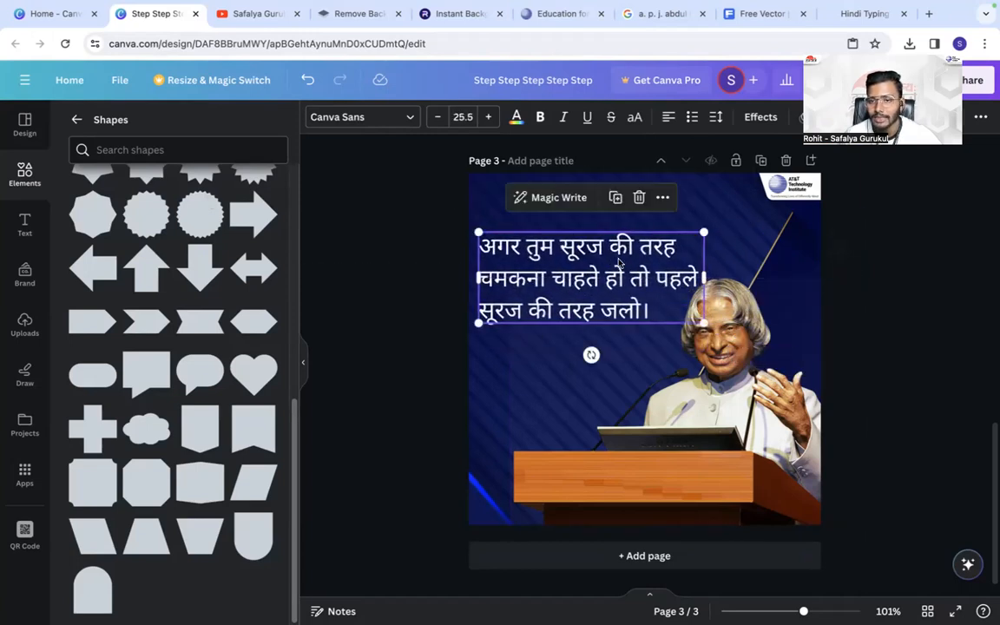
left_click_drag(699, 270, 676, 268)
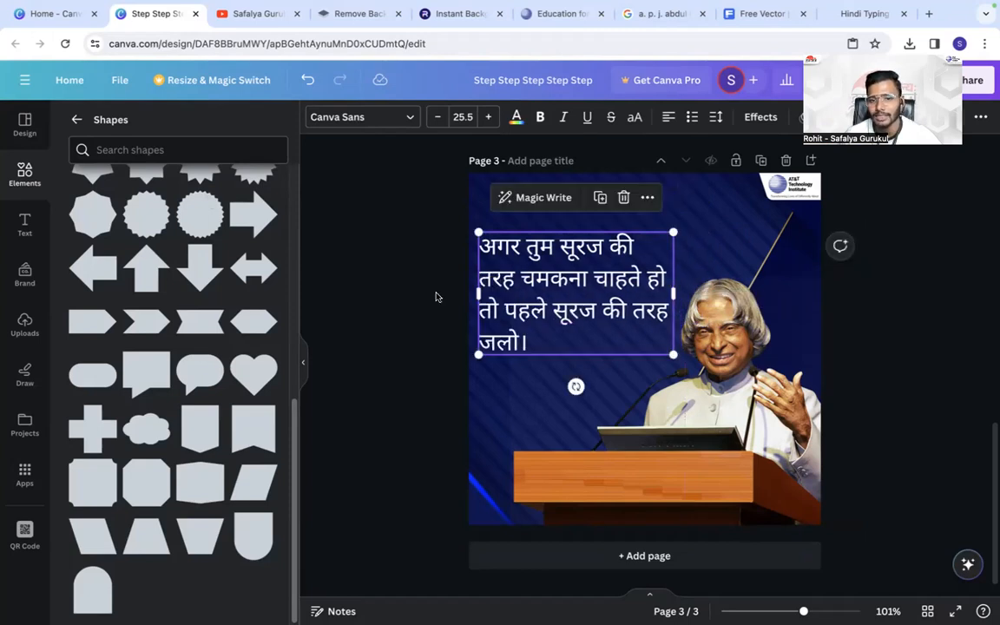
left_click(438, 292)
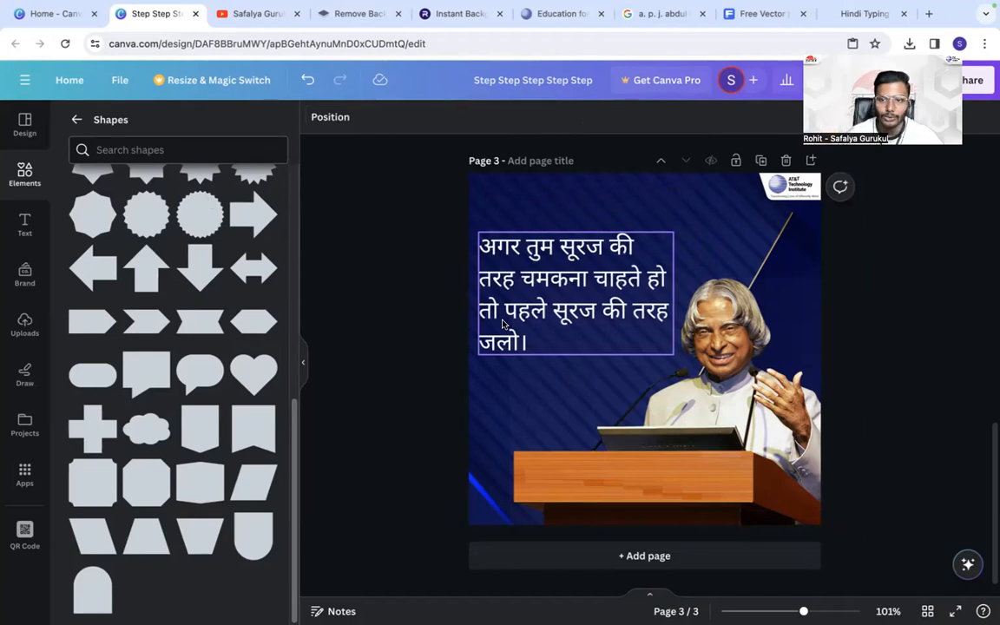
- Try a much larger logo in the corner of page 3 and undo the resize
left_click(794, 189)
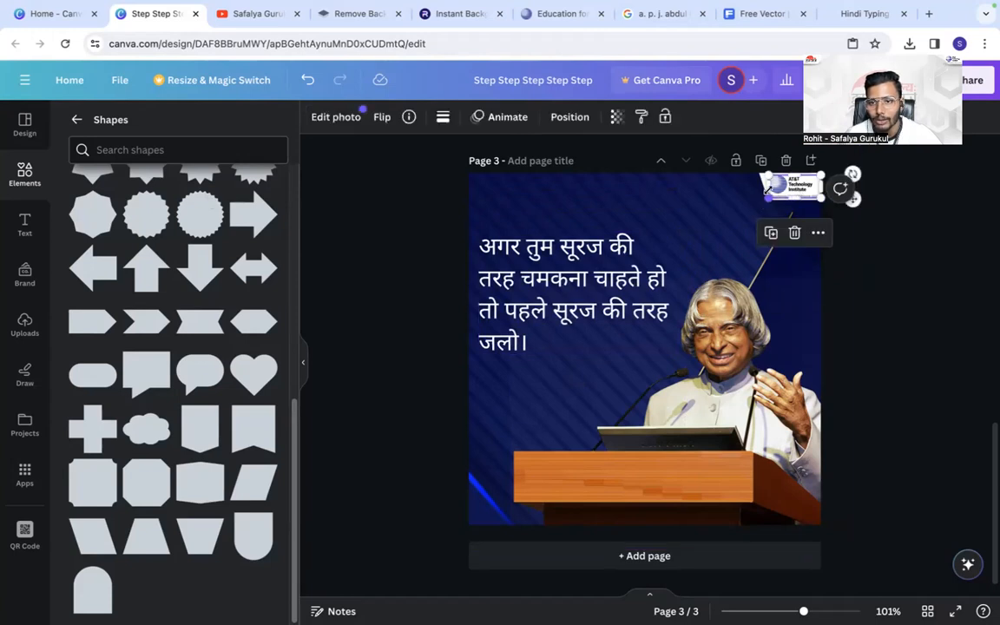
left_click_drag(768, 198, 670, 241)
left_click(688, 284)
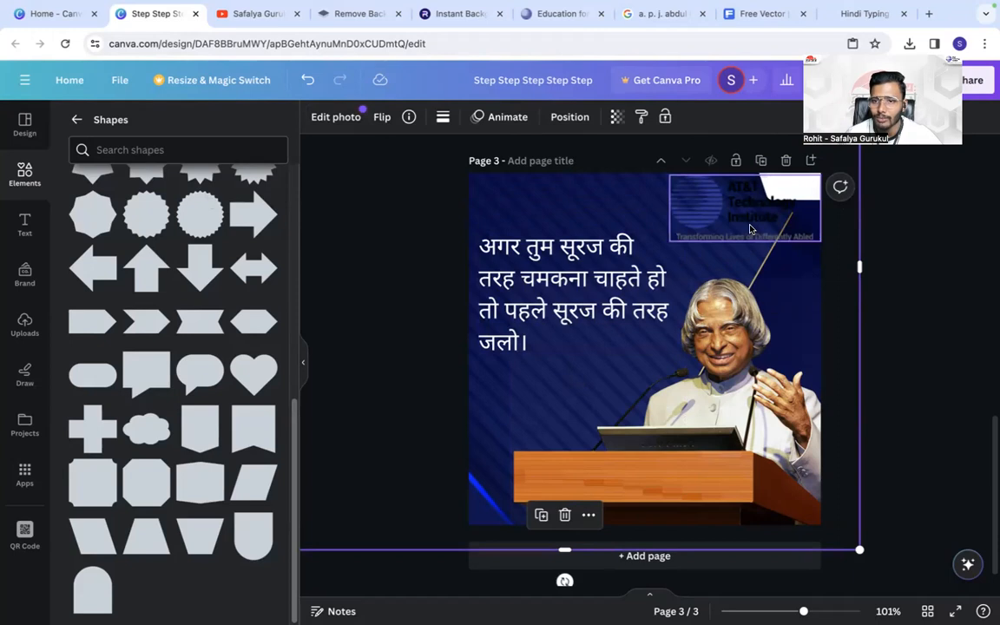
left_click(308, 80)
- Select the Hindi quote and search the available fonts for "Devanagari"
left_click(492, 247)
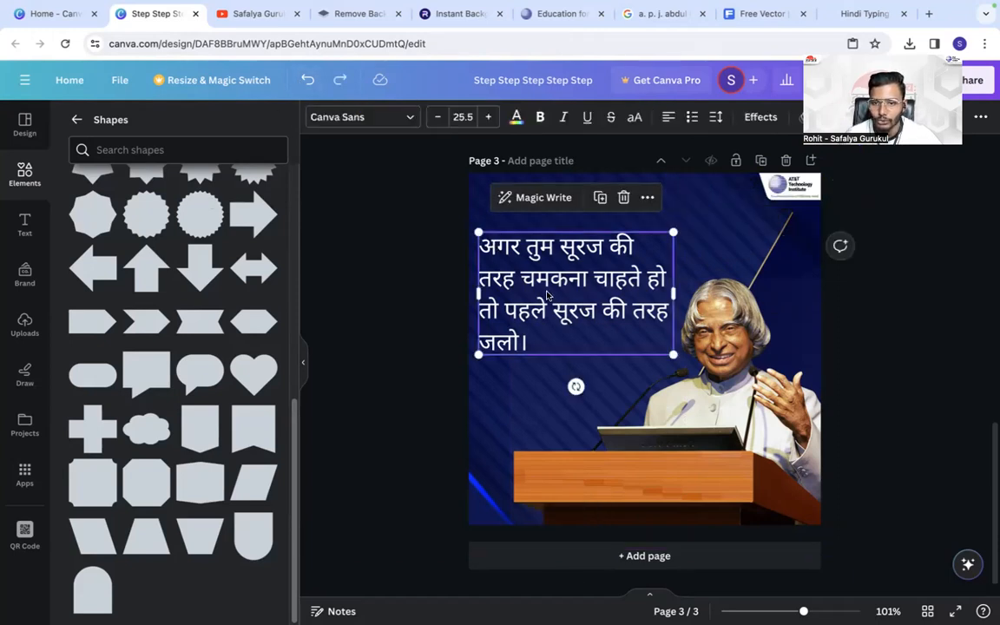
left_click(352, 117)
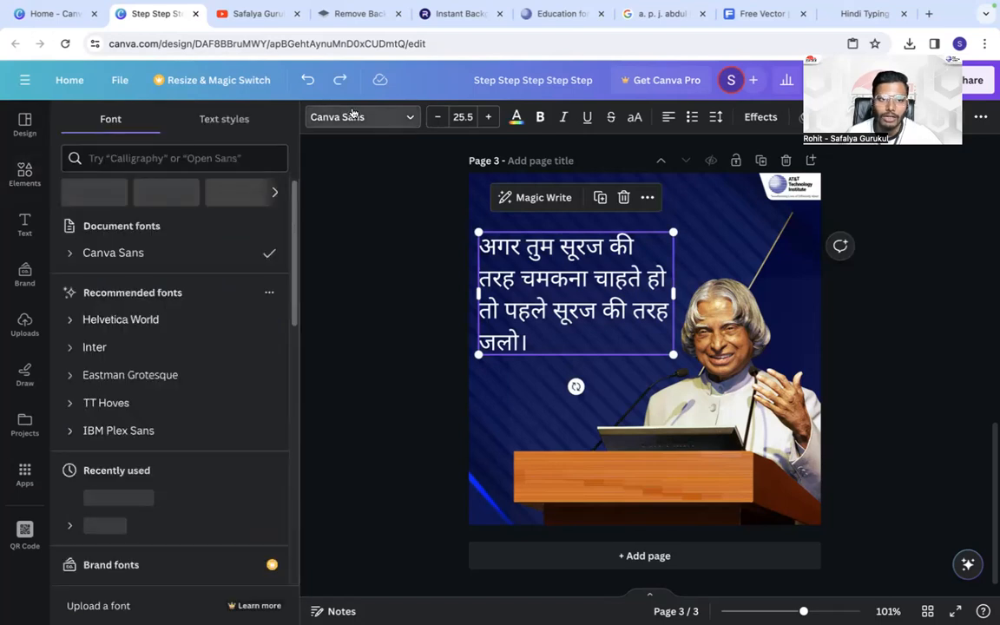
left_click(157, 158)
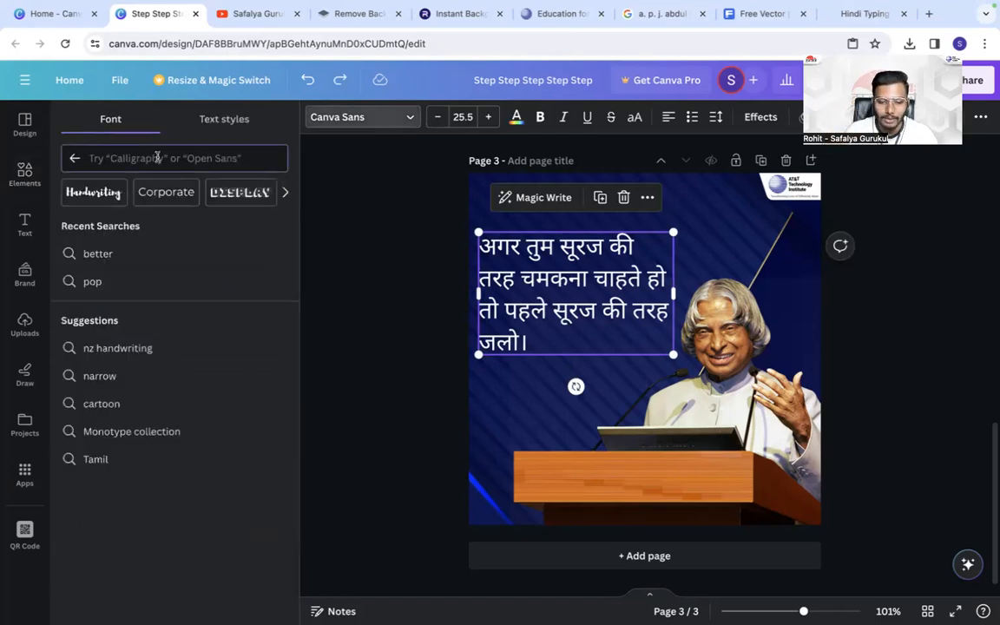
type("devnag")
key("BackSpace")
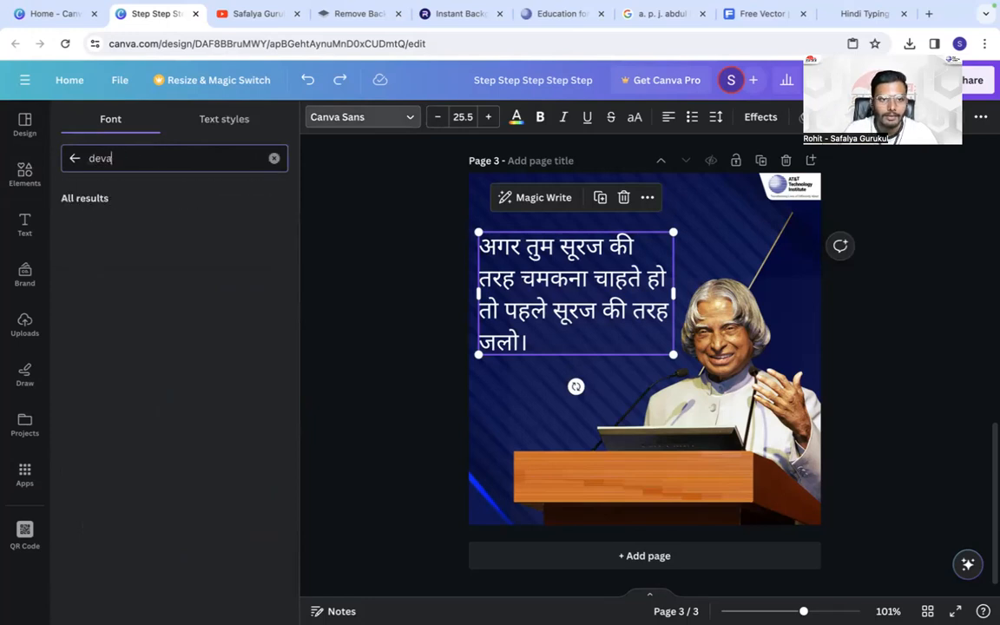
left_click(104, 226)
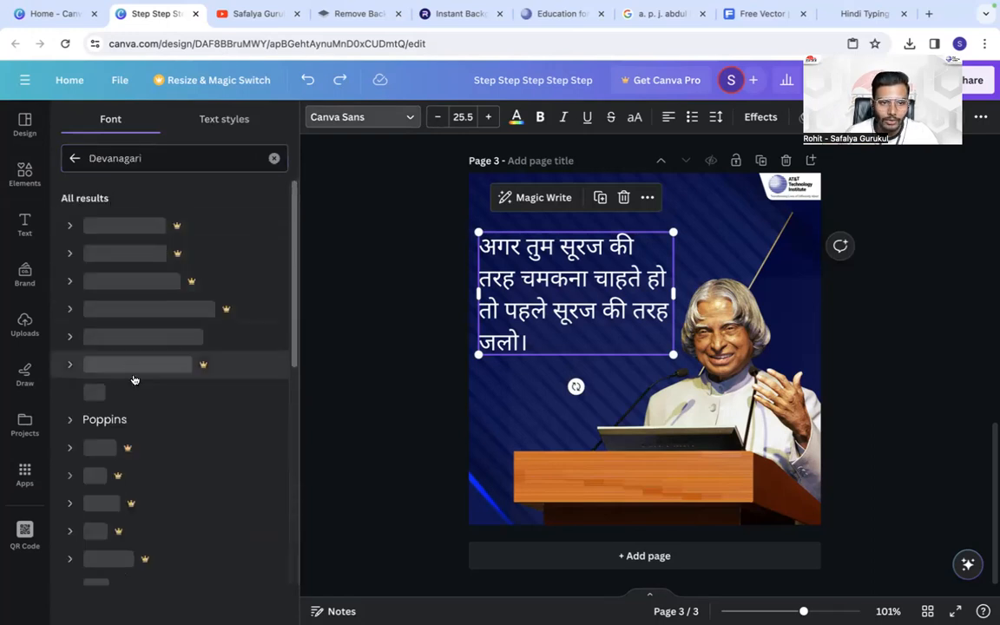
- Try fonts such as Chikki Devanagari, Kalam, Karma, Laila, Kurale, Baloo, Rozha One and Martel on the Hindi quote
scroll(134, 405, "down", 5)
scroll(134, 405, "down", 3)
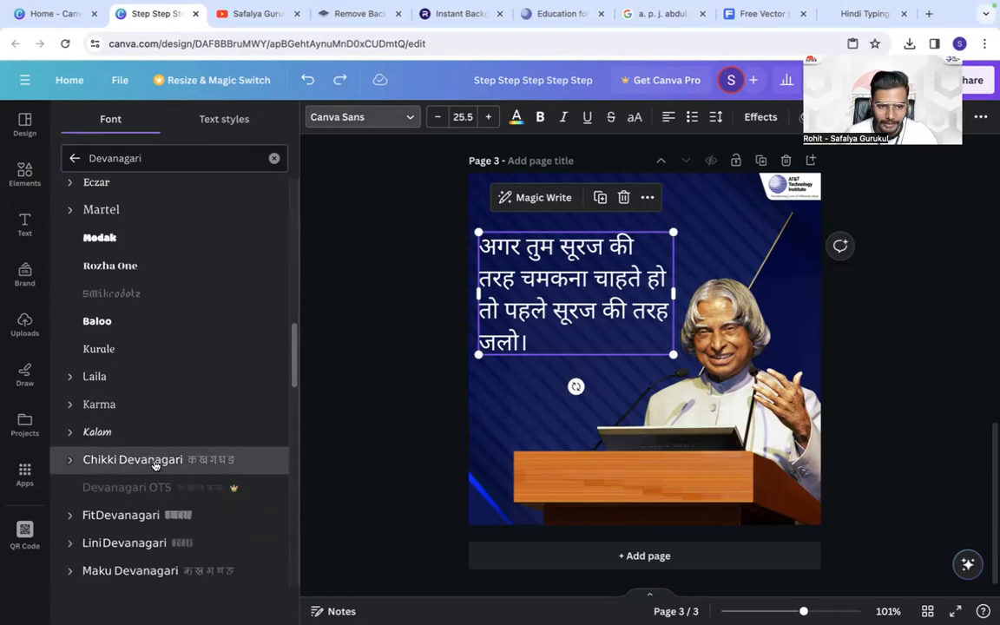
left_click(154, 461)
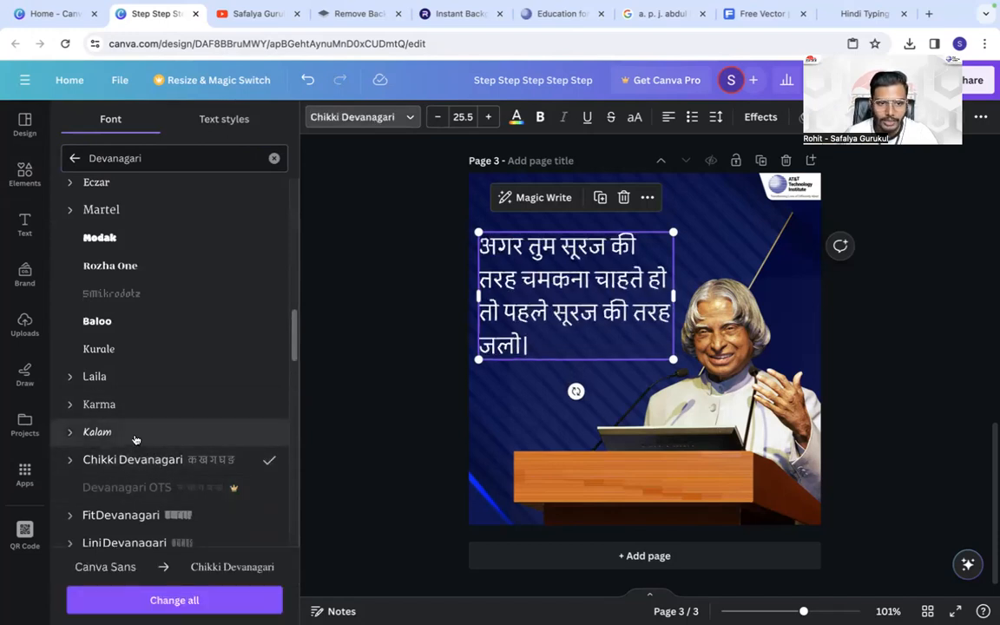
left_click(135, 434)
left_click(143, 408)
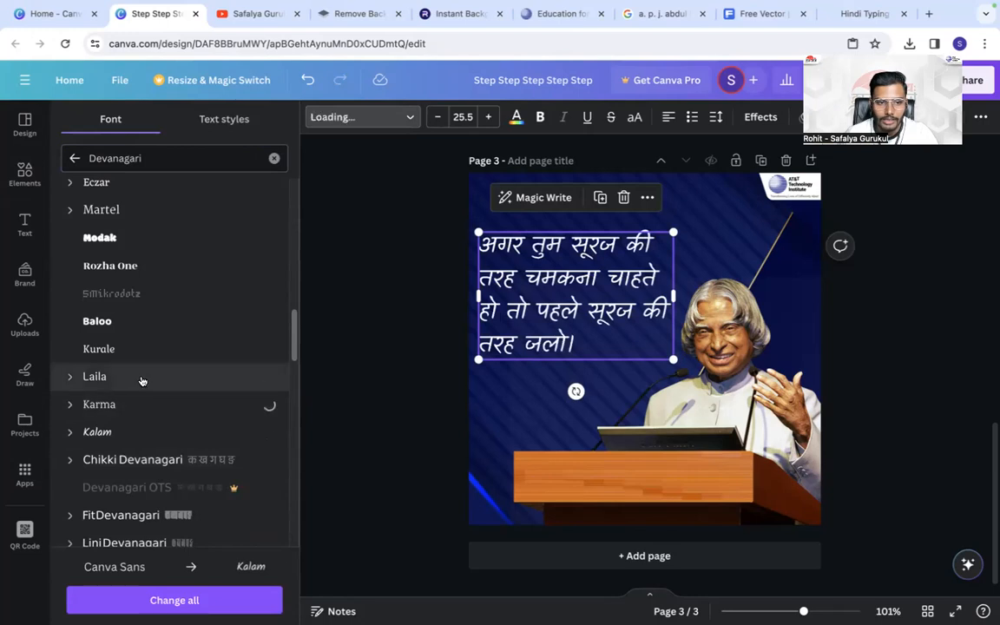
left_click(143, 377)
left_click(149, 349)
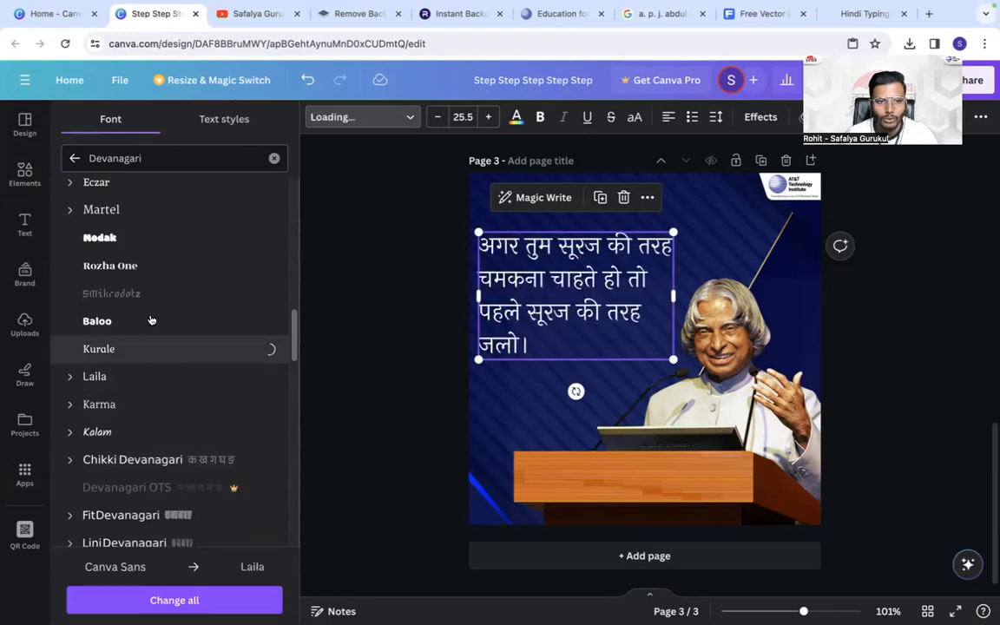
left_click(151, 320)
left_click(161, 294)
left_click(164, 266)
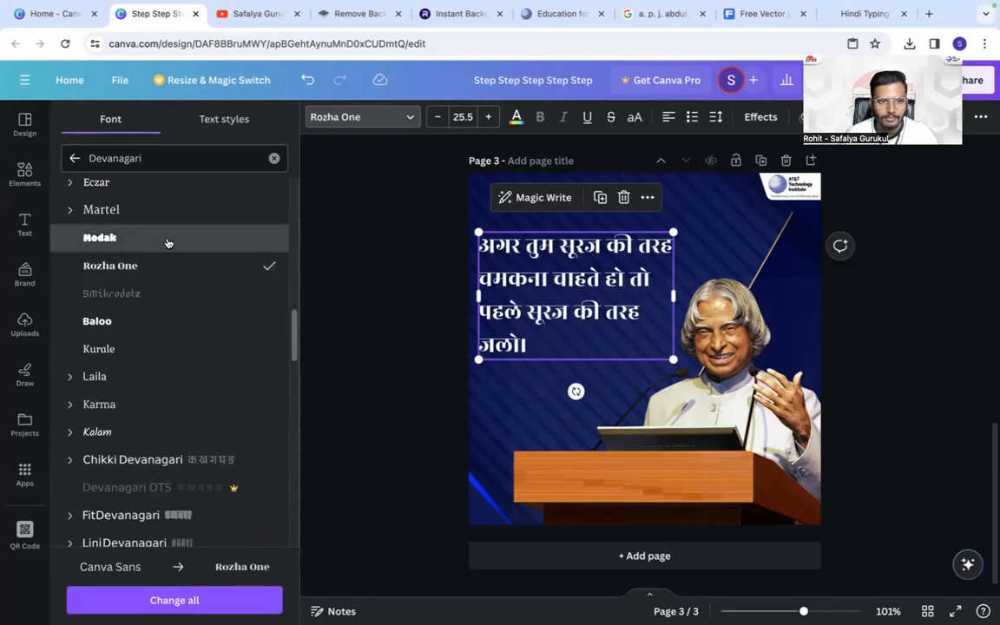
left_click(168, 239)
scroll(168, 241, "up", 1)
left_click(168, 241)
scroll(168, 243, "up", 3)
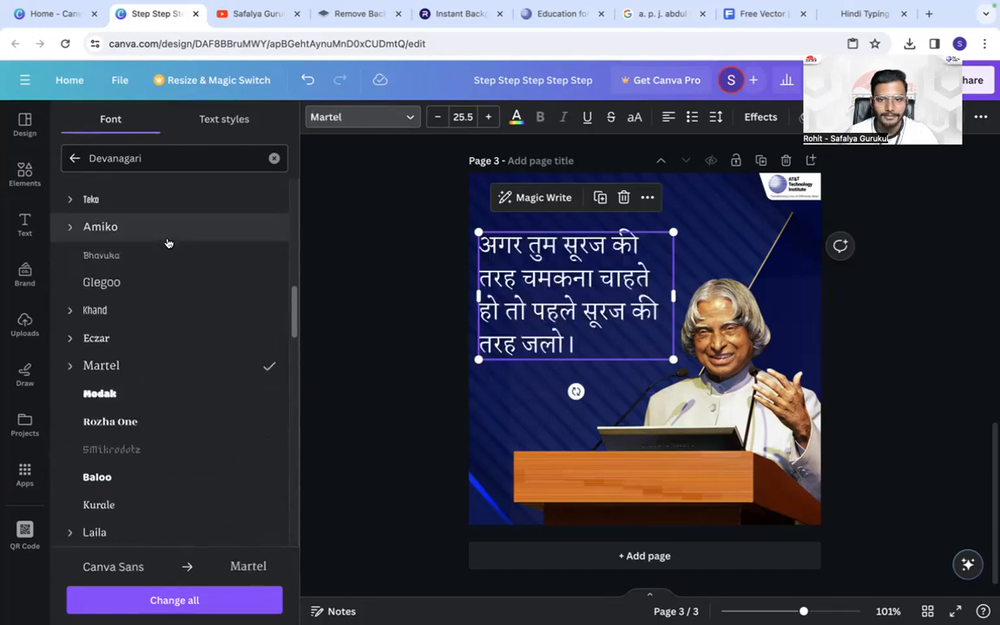
- Set the Hindi quote in bold Khand, narrow its box to four lines and enlarge the text to about size 30.5
left_click(143, 318)
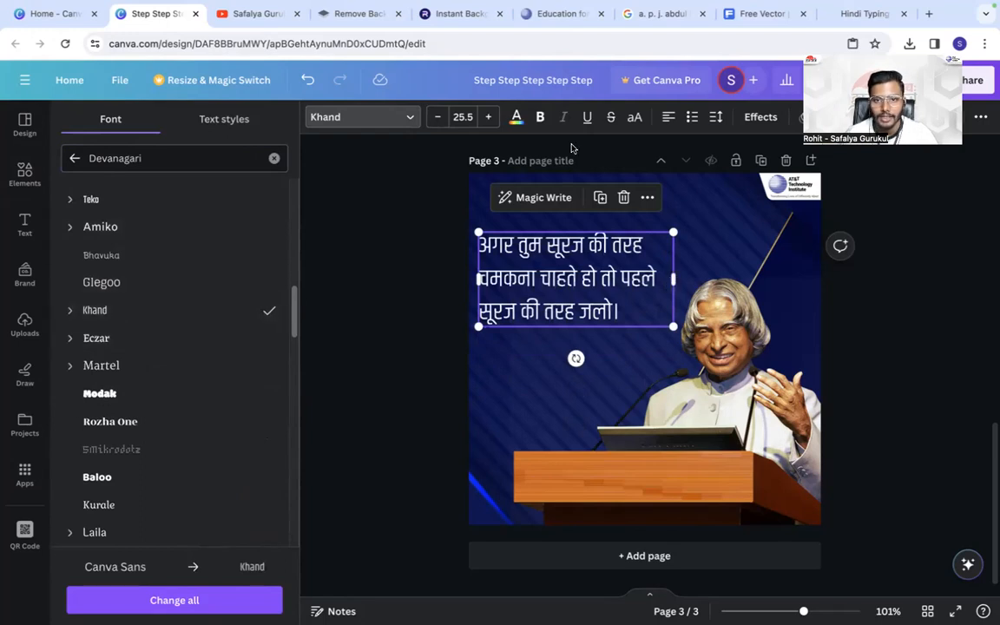
left_click(541, 118)
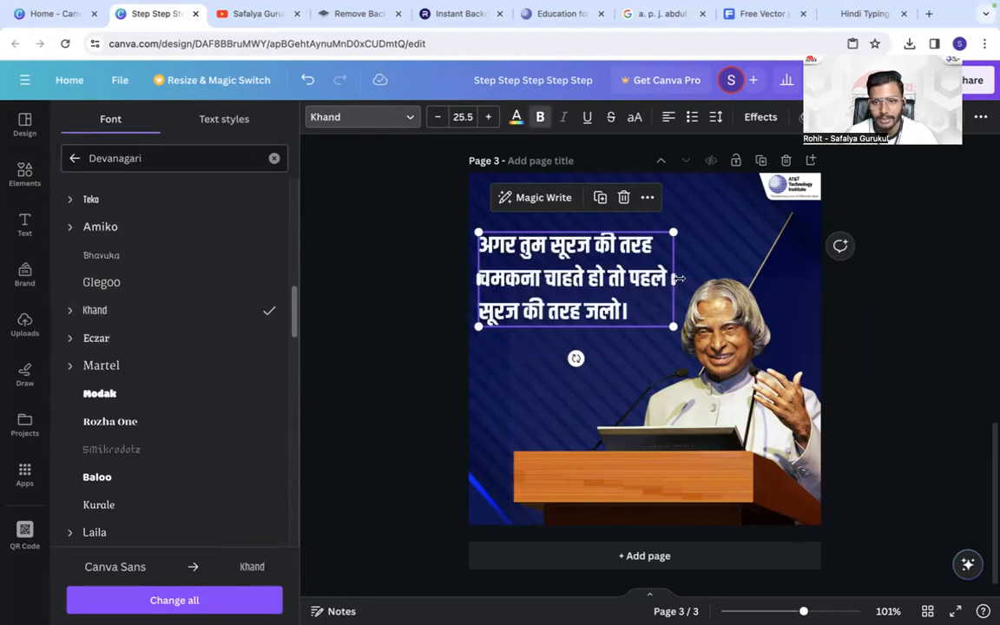
left_click_drag(673, 280, 651, 280)
left_click_drag(650, 358, 683, 385)
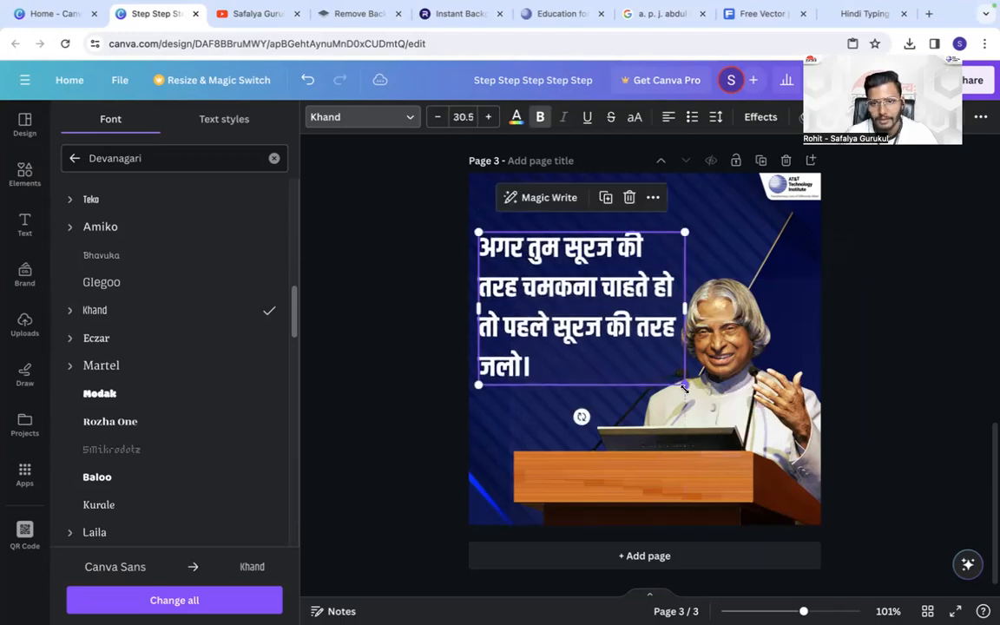
left_click(411, 292)
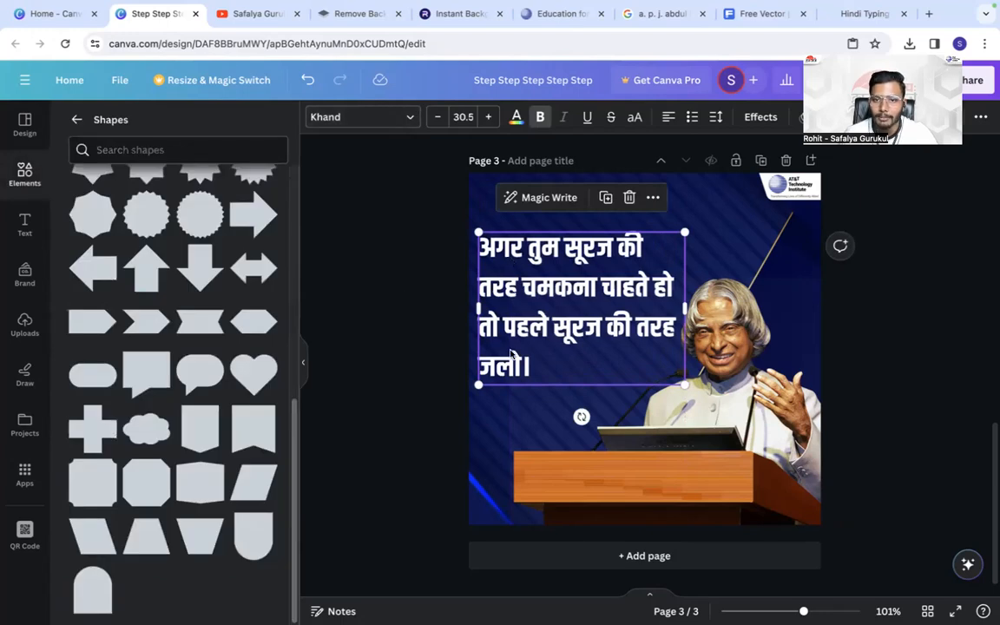
- Set the quote's line spacing to 1.1 and replace its closing "।" with "...!"
left_click(715, 118)
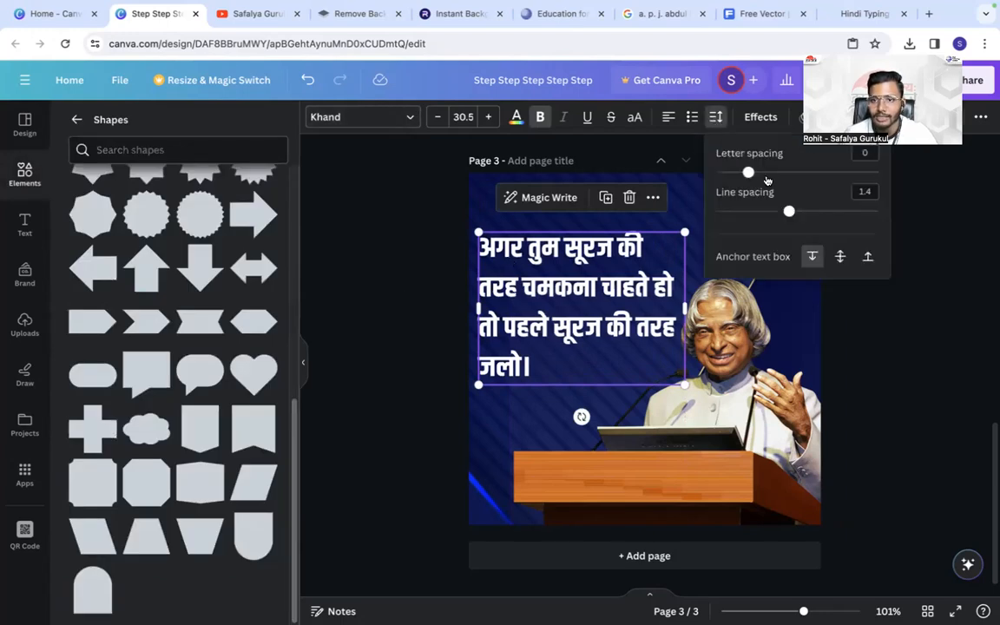
left_click_drag(787, 212, 765, 211)
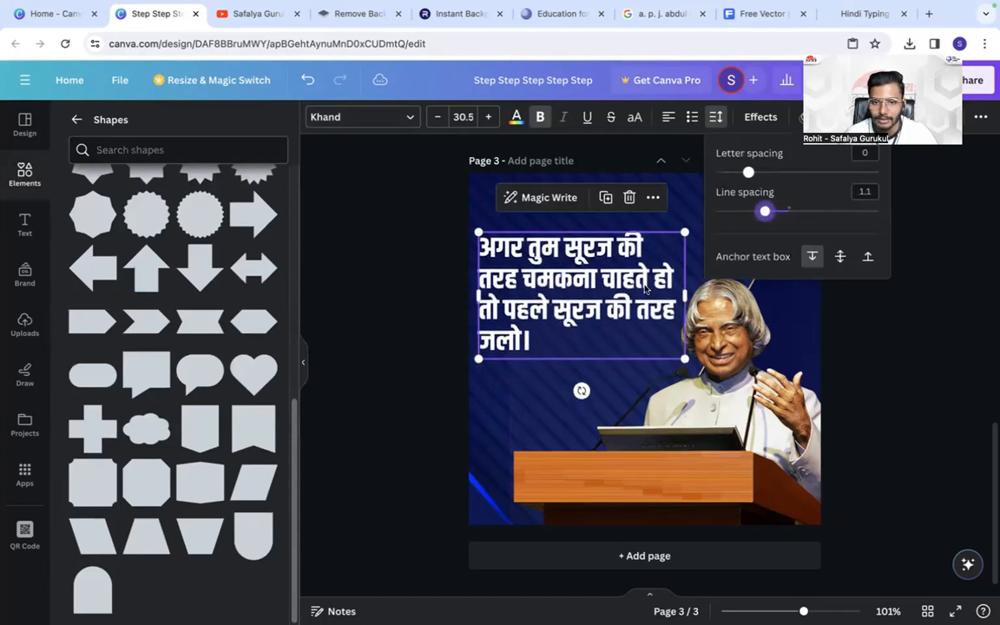
left_click(531, 340)
key("BackSpace")
type("...!")
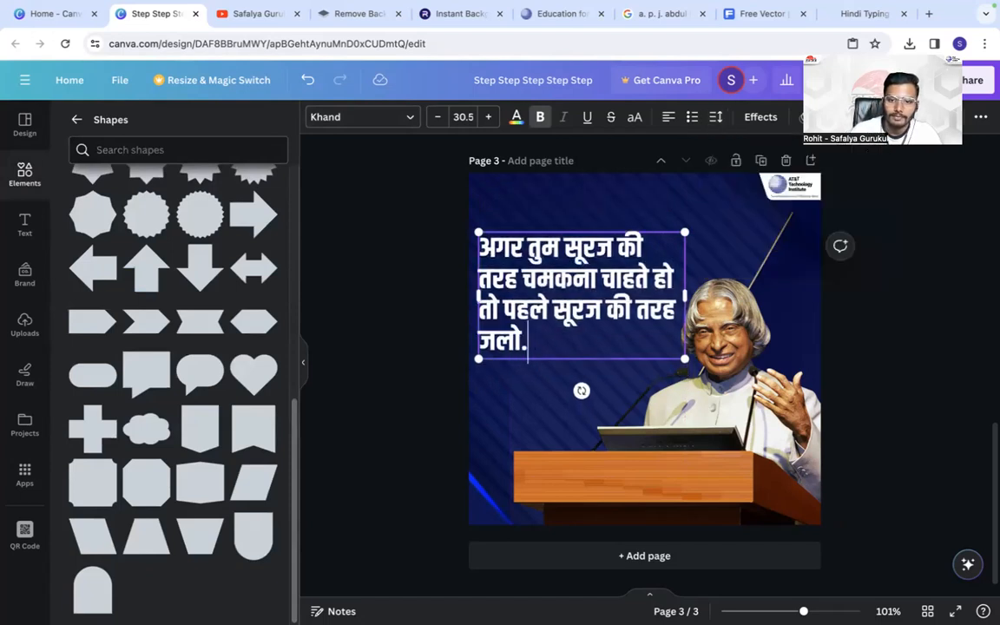
left_click(411, 324)
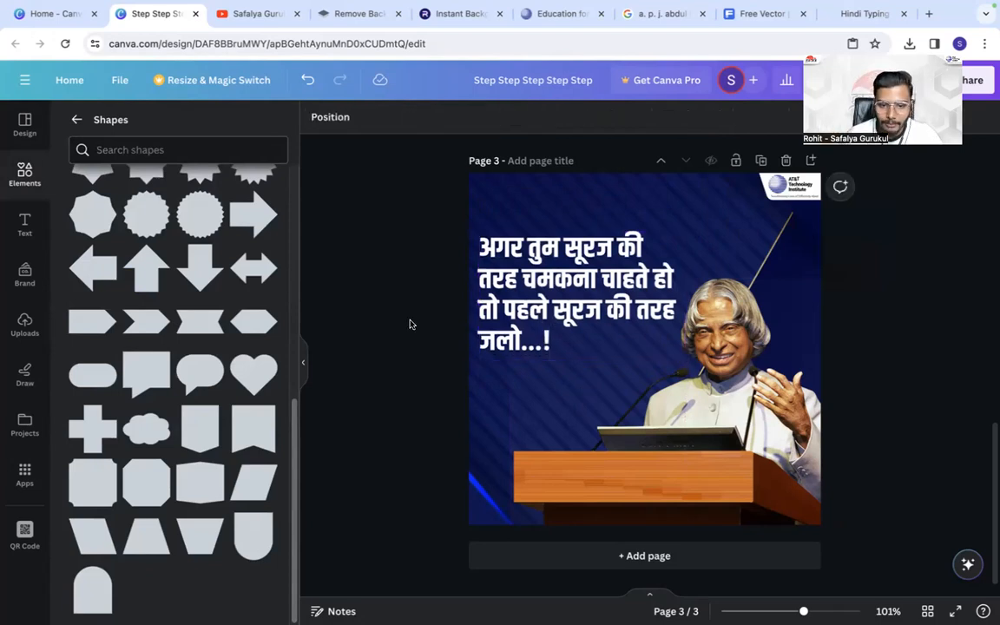
- Switch to YouTube and view the videos page of the Safalya Gurukul channel from its banner
left_click(245, 17)
scroll(317, 128, "up", 5)
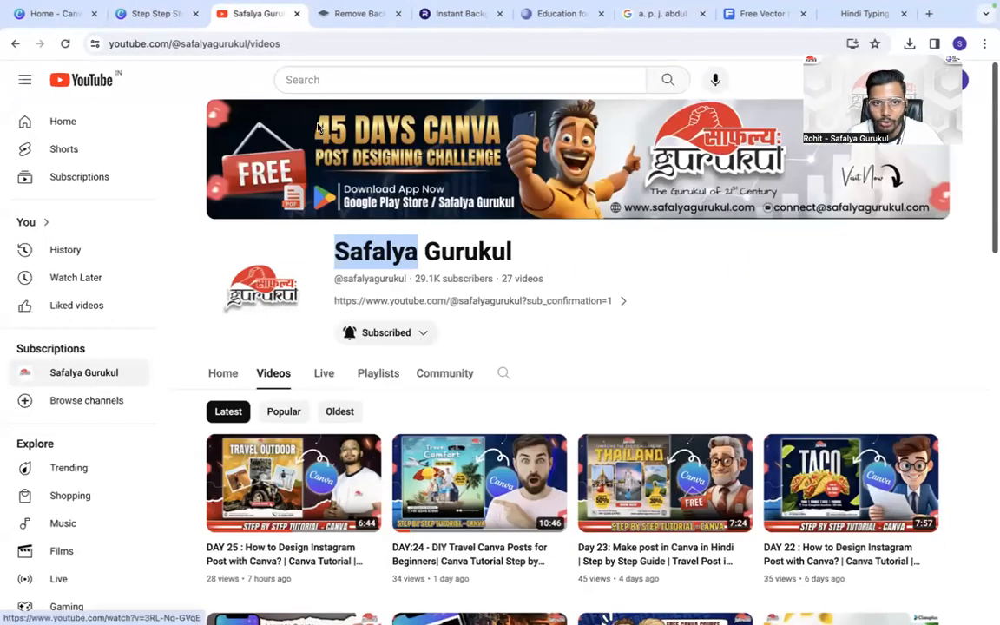
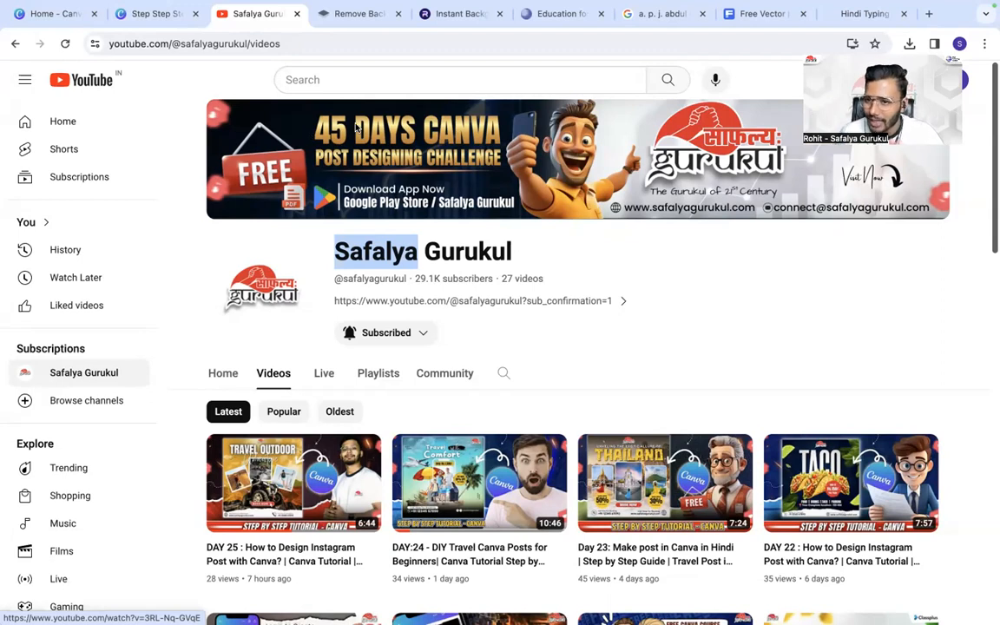
- Search the web for "text studio" in a new browser tab and open the TextStudio website
left_click(929, 15)
left_click(446, 46)
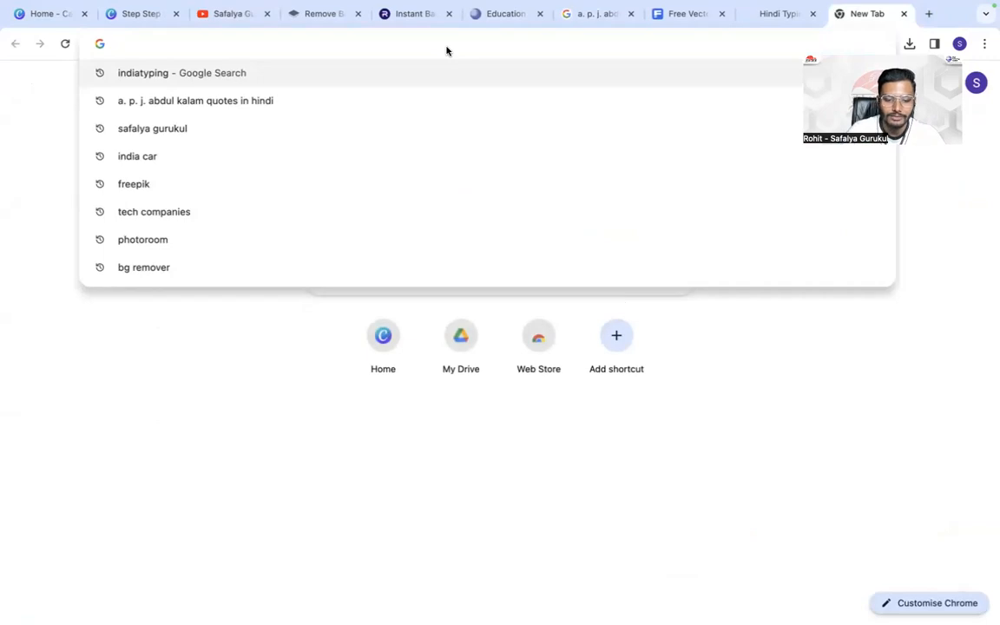
type("texts")
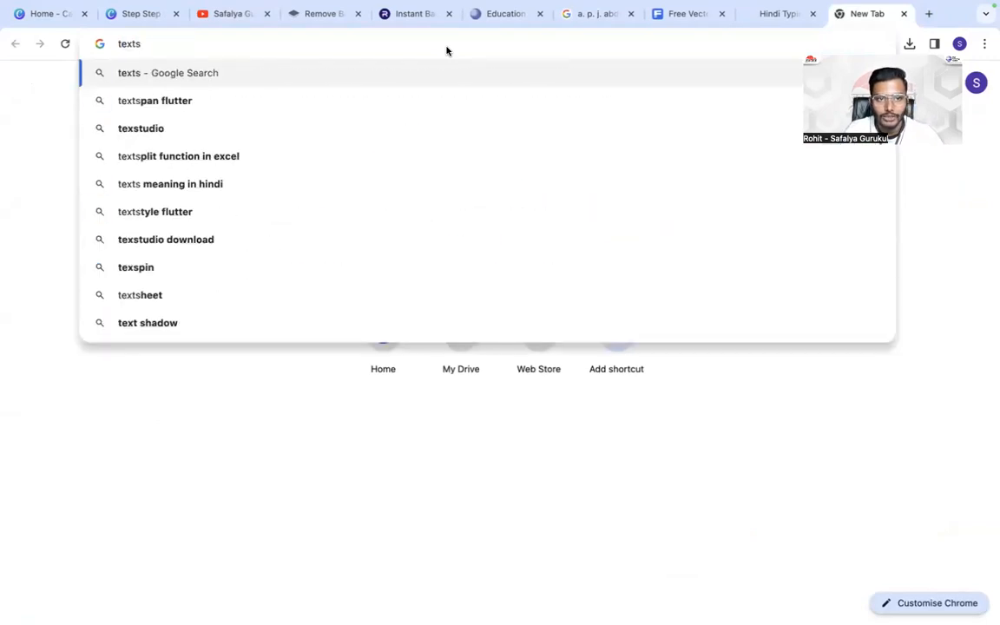
left_click(276, 126)
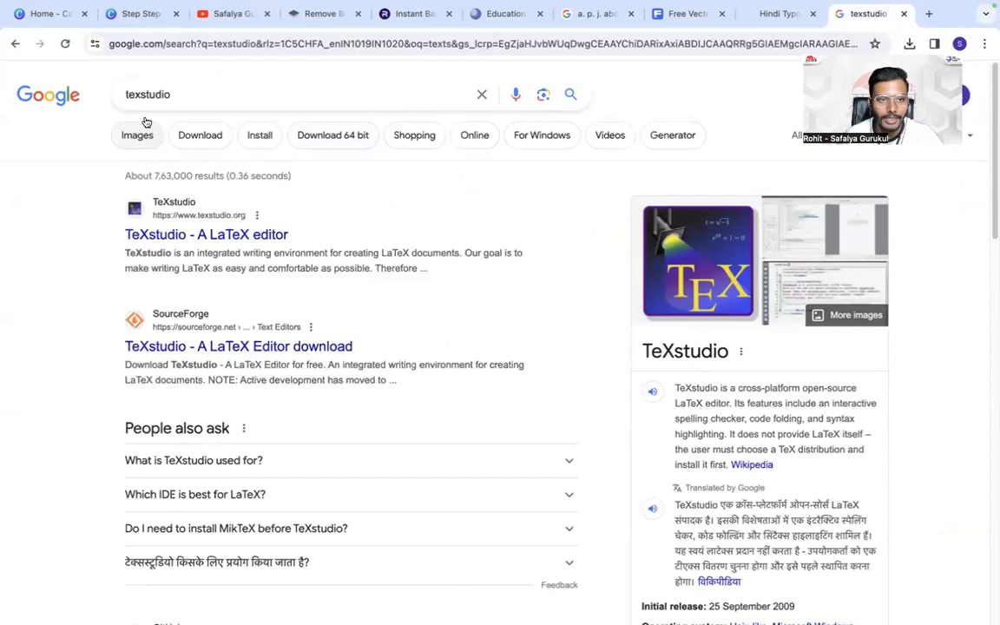
left_click(143, 92)
type("t")
key("Return")
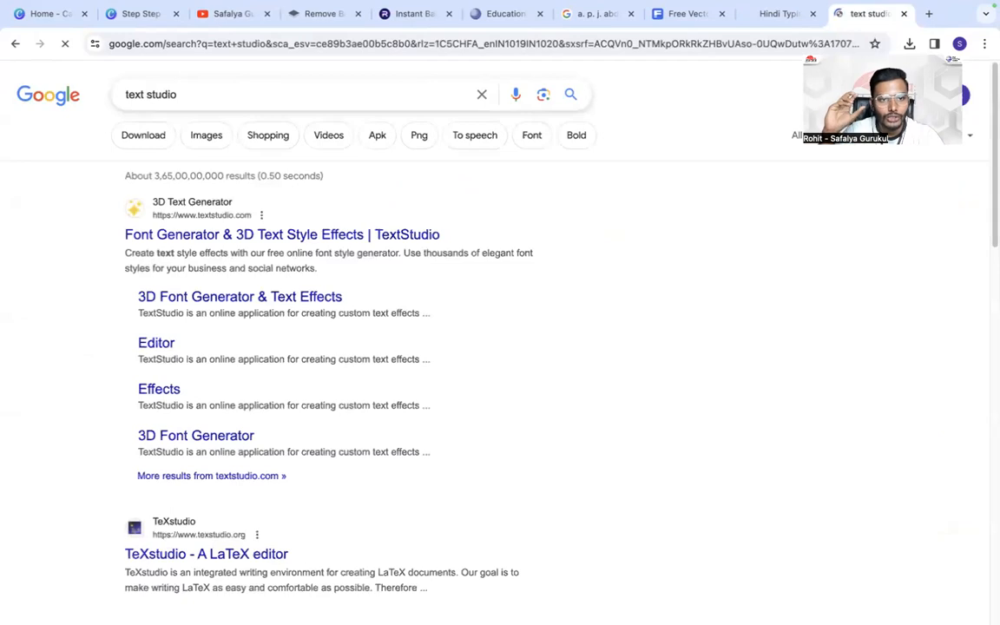
left_click(180, 235)
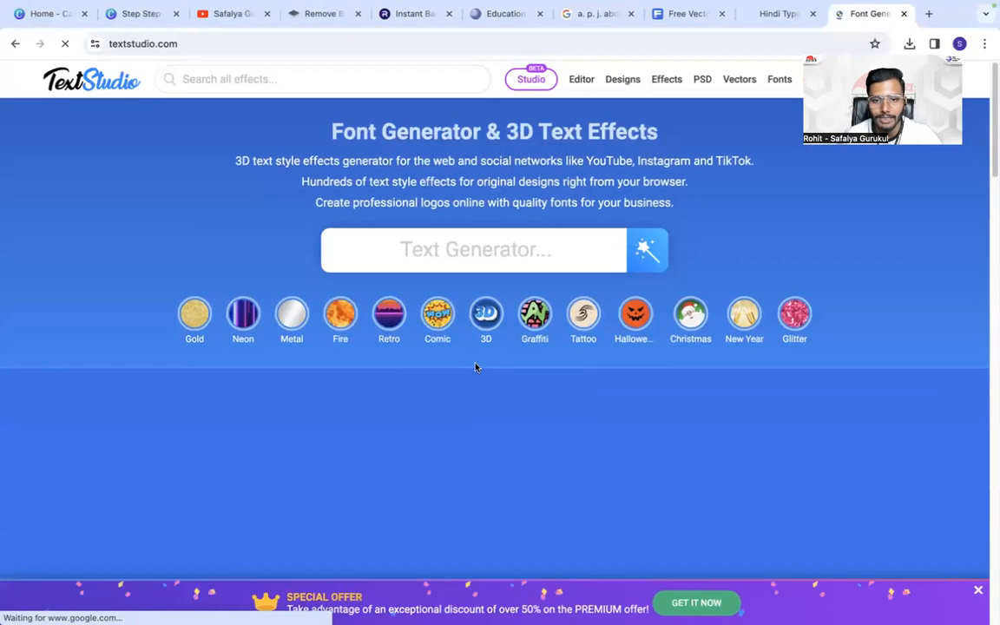
- Glance over the TextStudio home page and copy its web address
scroll(460, 360, "down", 15)
scroll(453, 358, "up", 15)
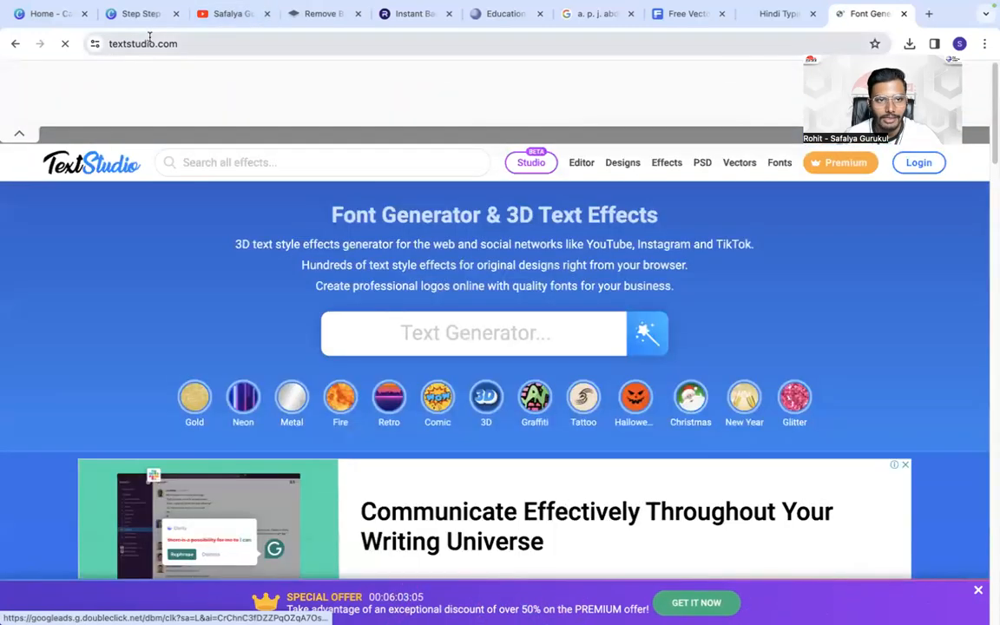
right_click(149, 38)
left_click(192, 152)
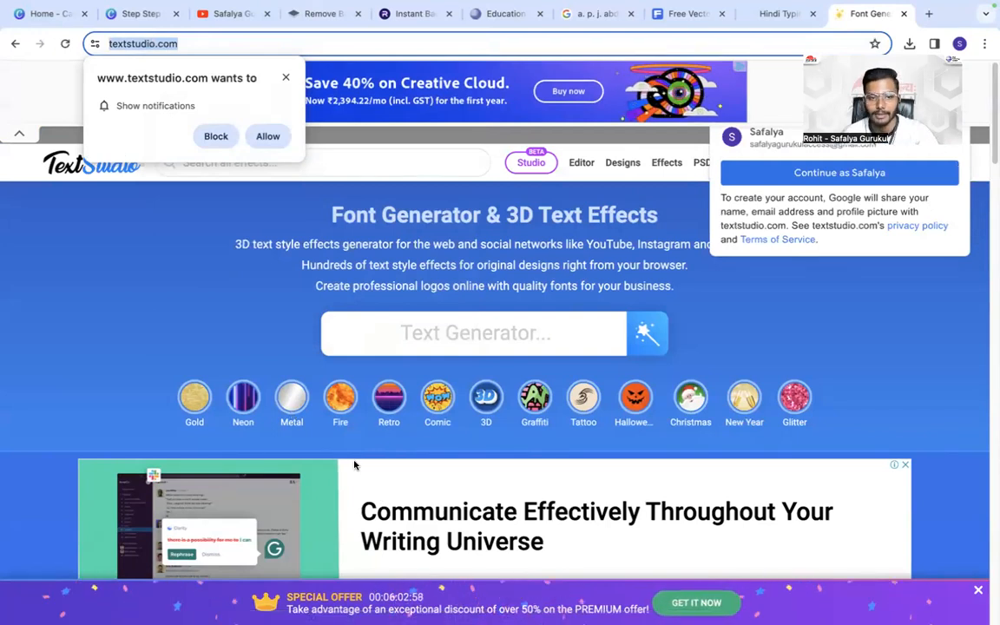
- Browse the TextStudio effects gallery and open the 3D Slot text effect, dismissing the full-page advert
scroll(267, 290, "down", 15)
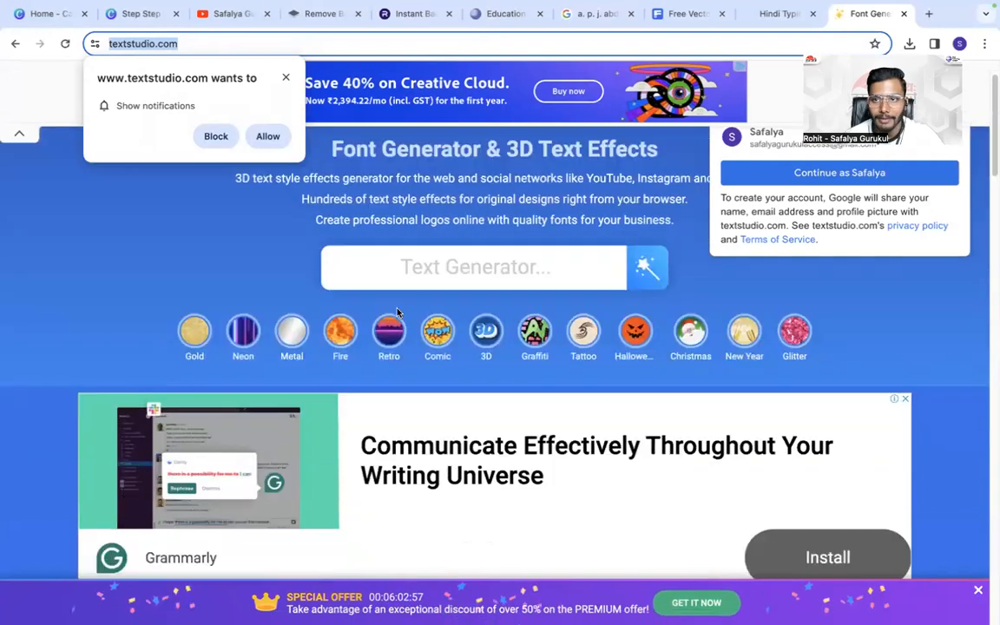
scroll(408, 355, "down", 5)
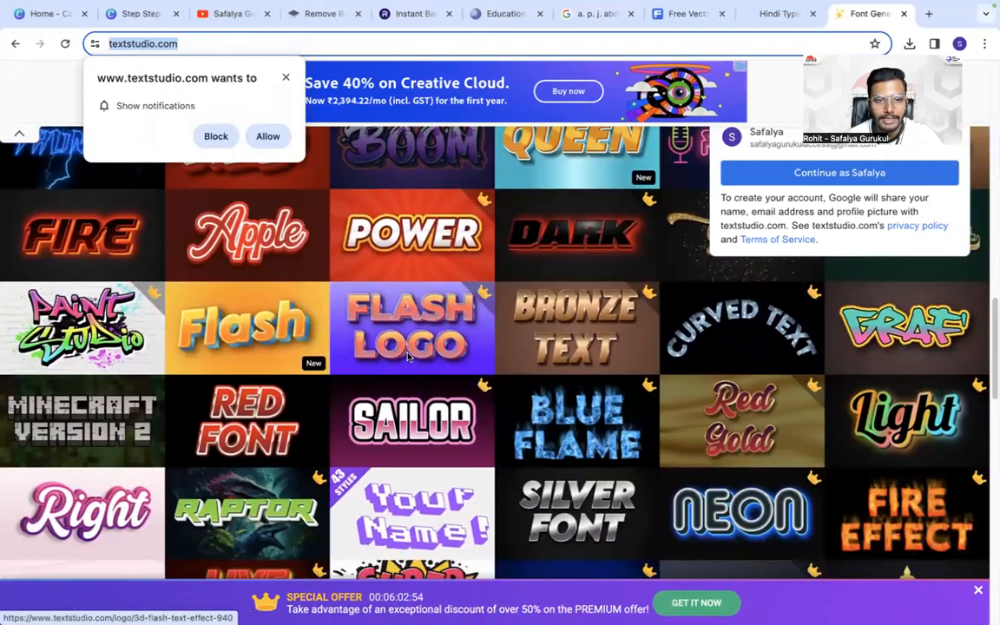
scroll(259, 374, "down", 4)
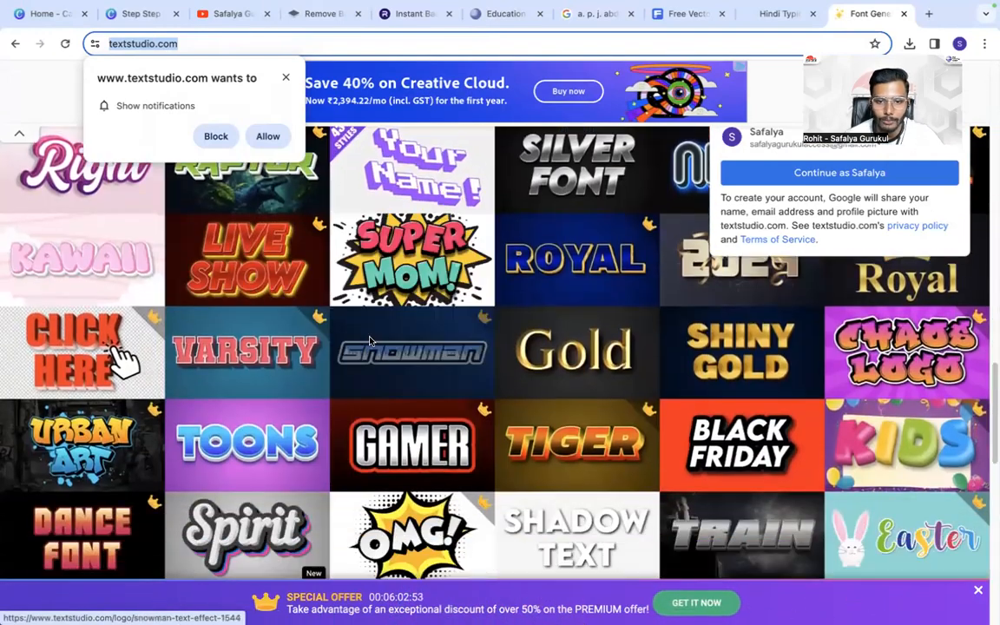
scroll(295, 397, "down", 6)
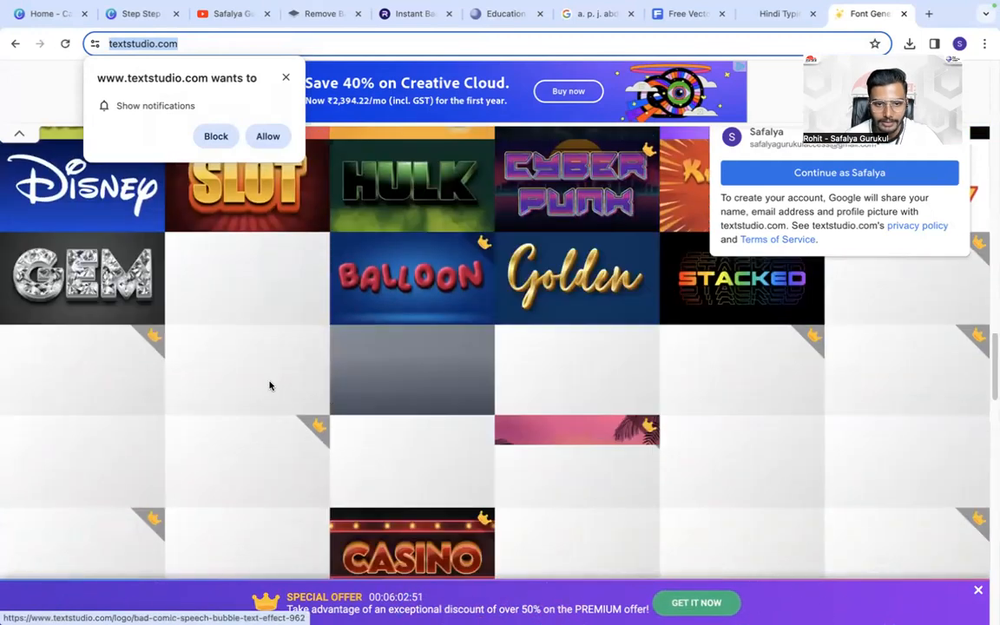
scroll(295, 397, "down", 1)
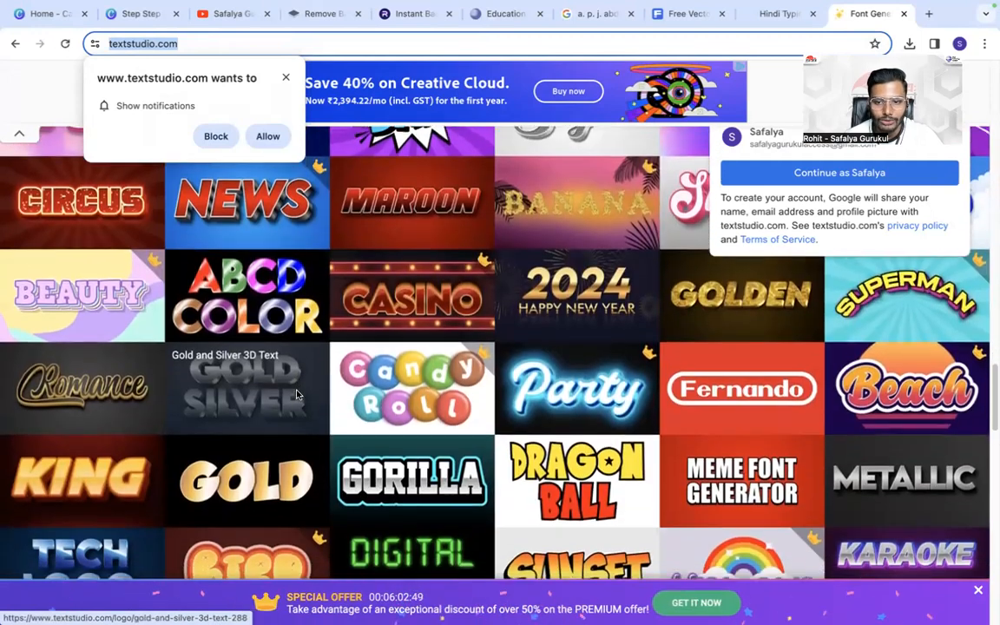
scroll(296, 395, "up", 5)
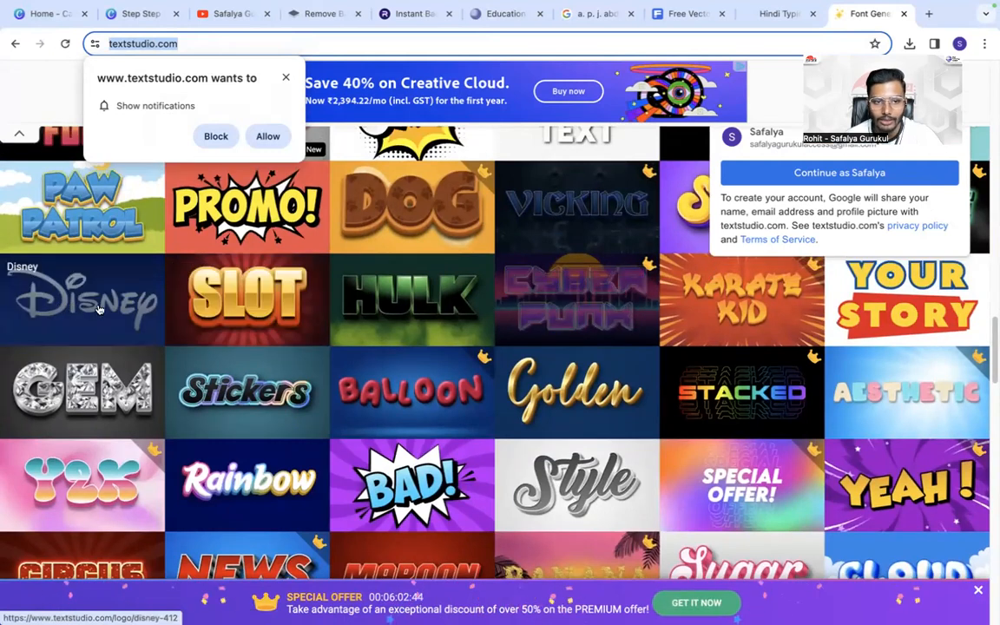
left_click(215, 294)
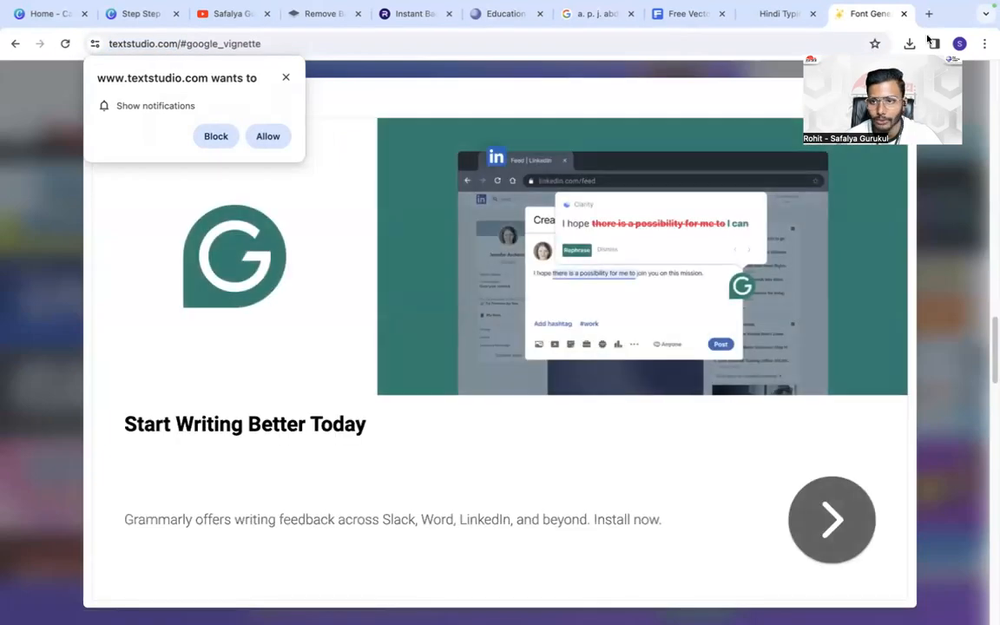
left_click(934, 44)
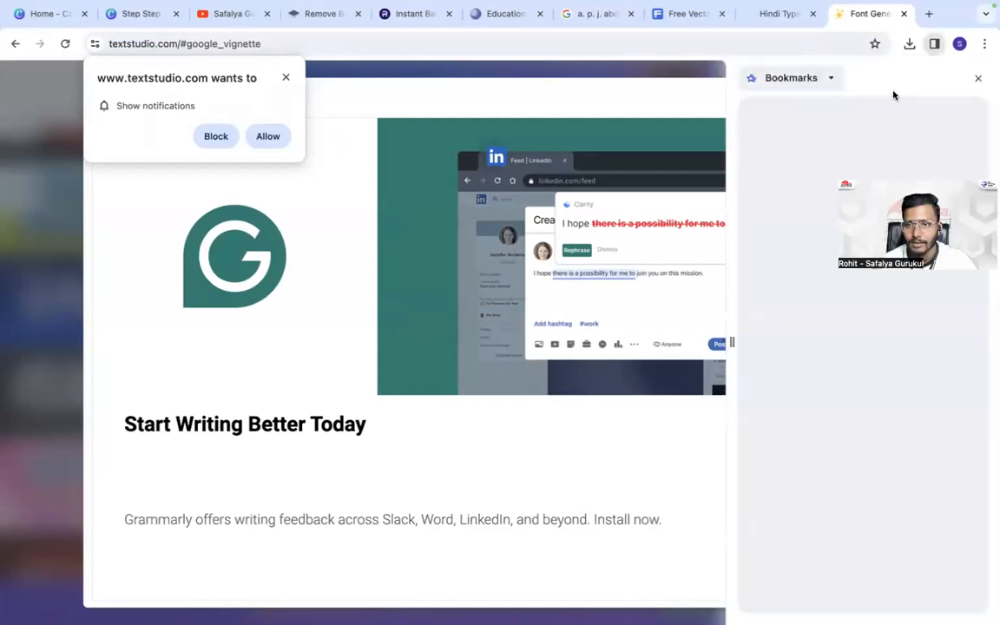
left_click(977, 78)
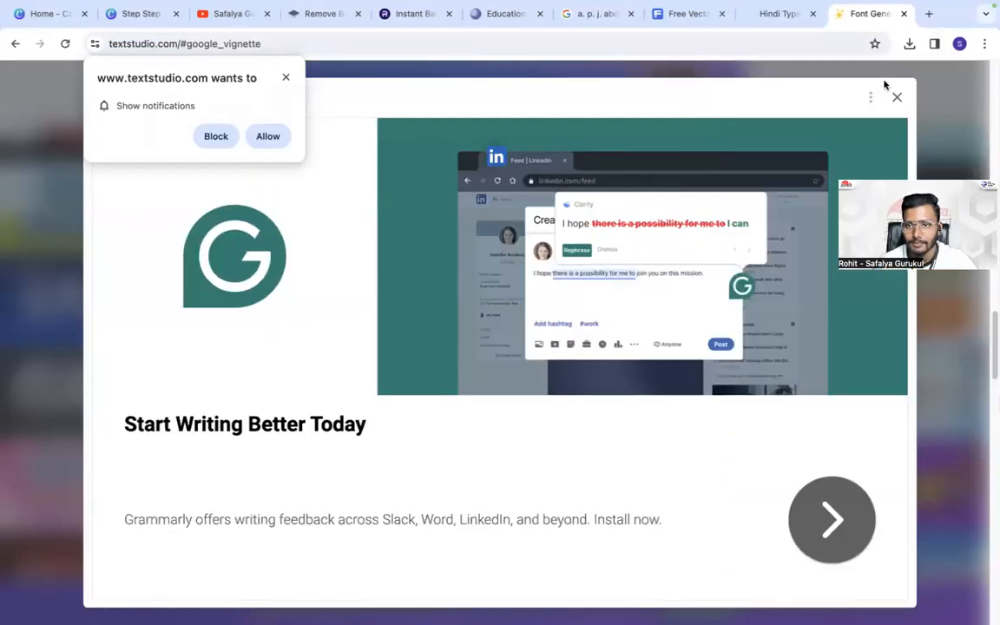
left_click(898, 99)
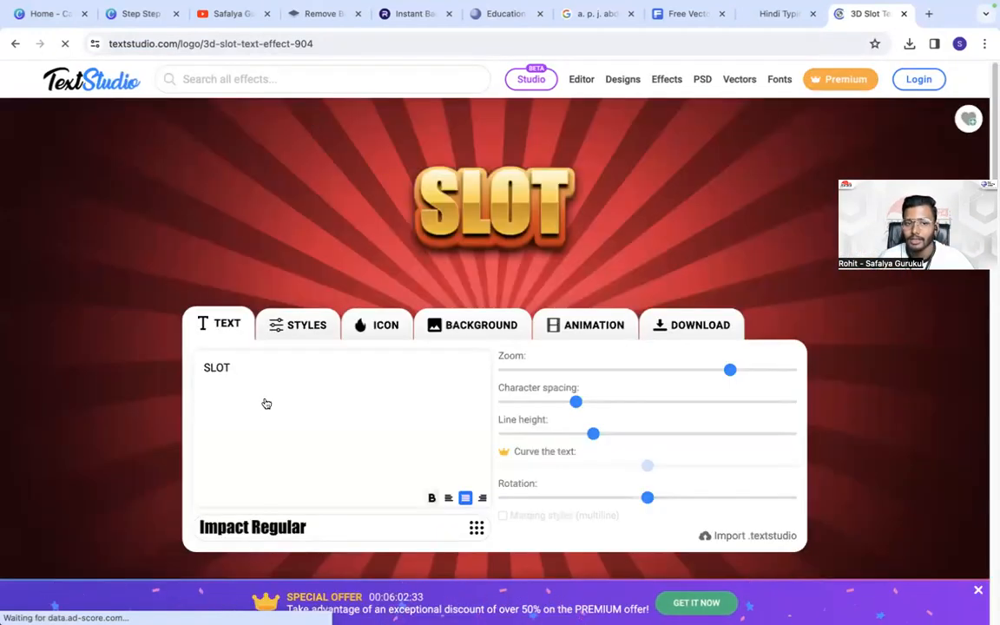
- Block the site's notifications and replace the sample text "SLOT" with "THOUGHT OF THE DAY"
double_click(247, 380)
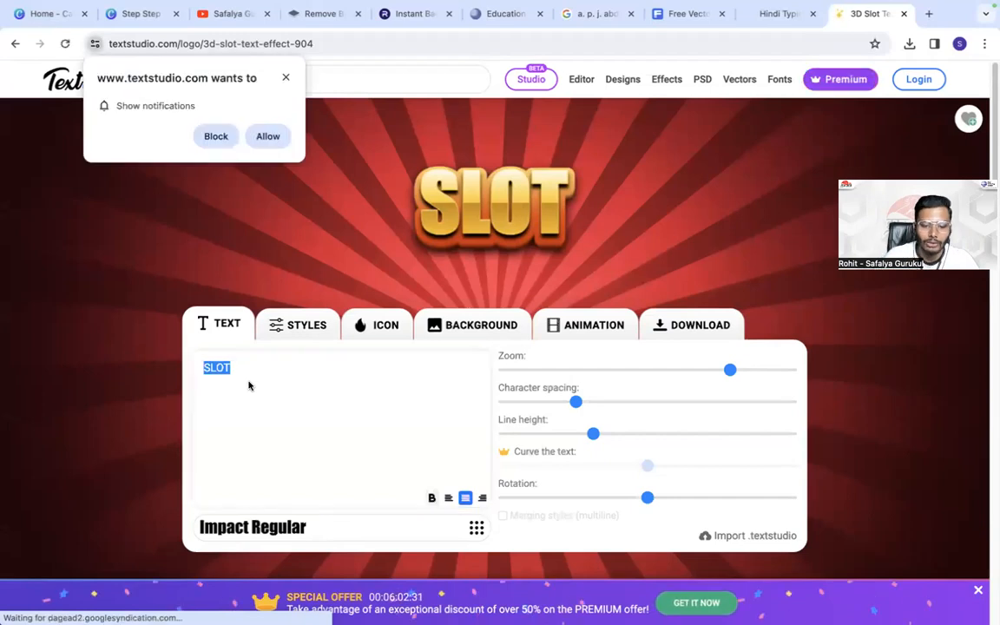
left_click(339, 409)
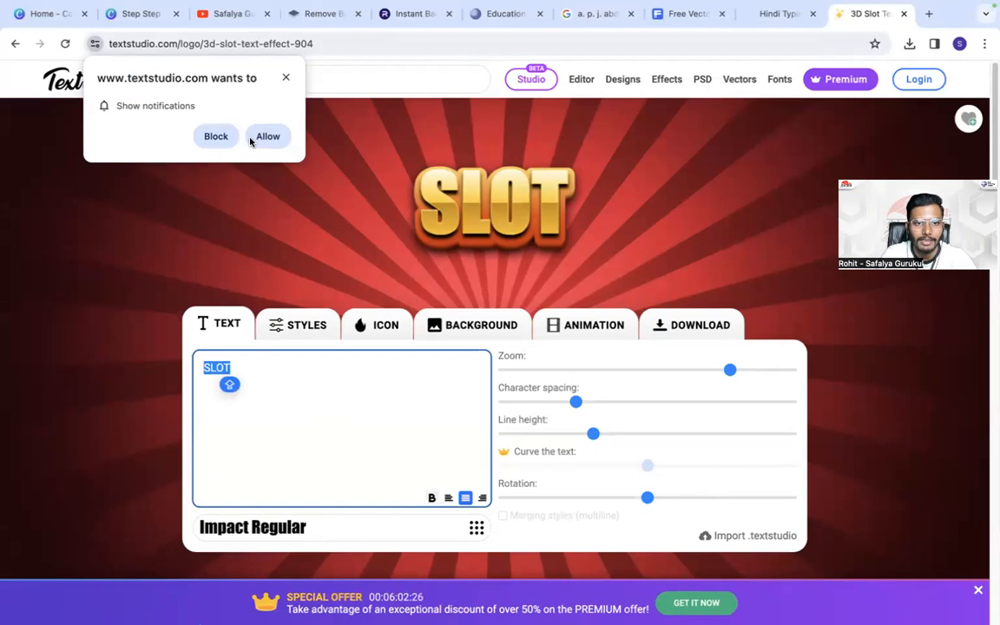
left_click(219, 137)
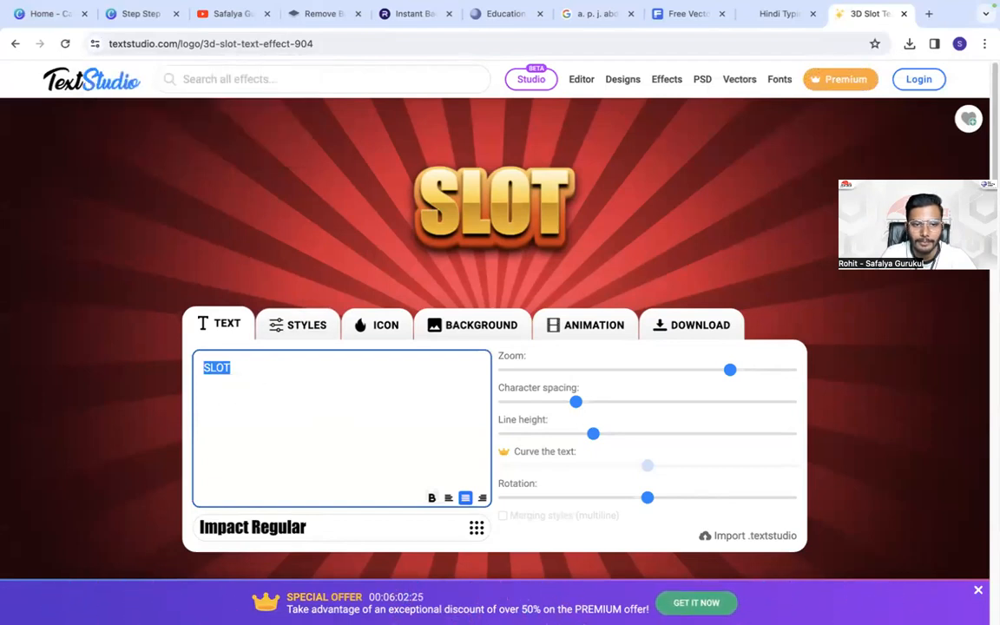
key("BackSpace")
type("THOU")
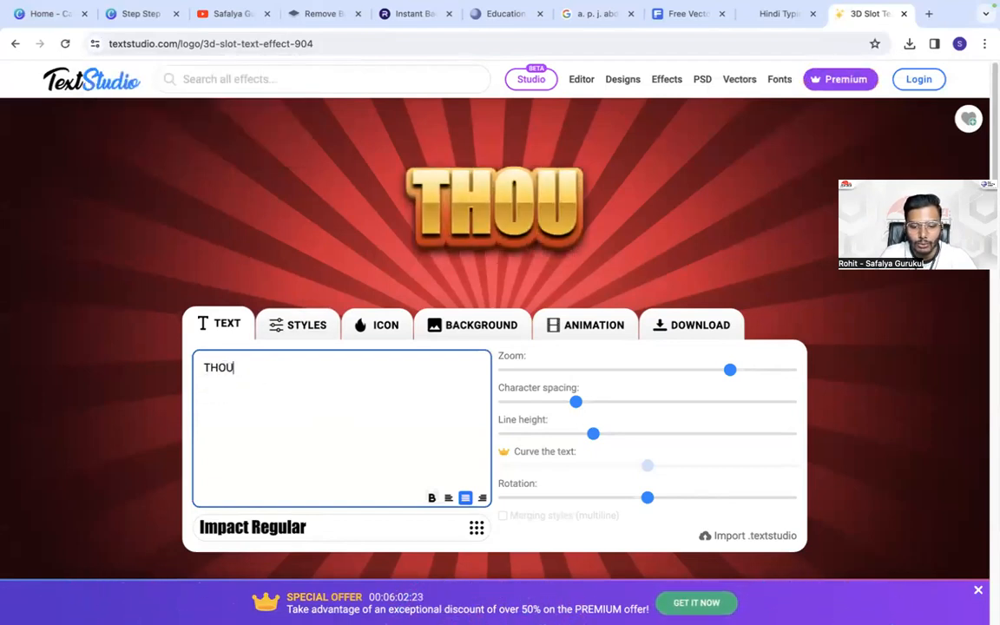
type("GHT OF ")
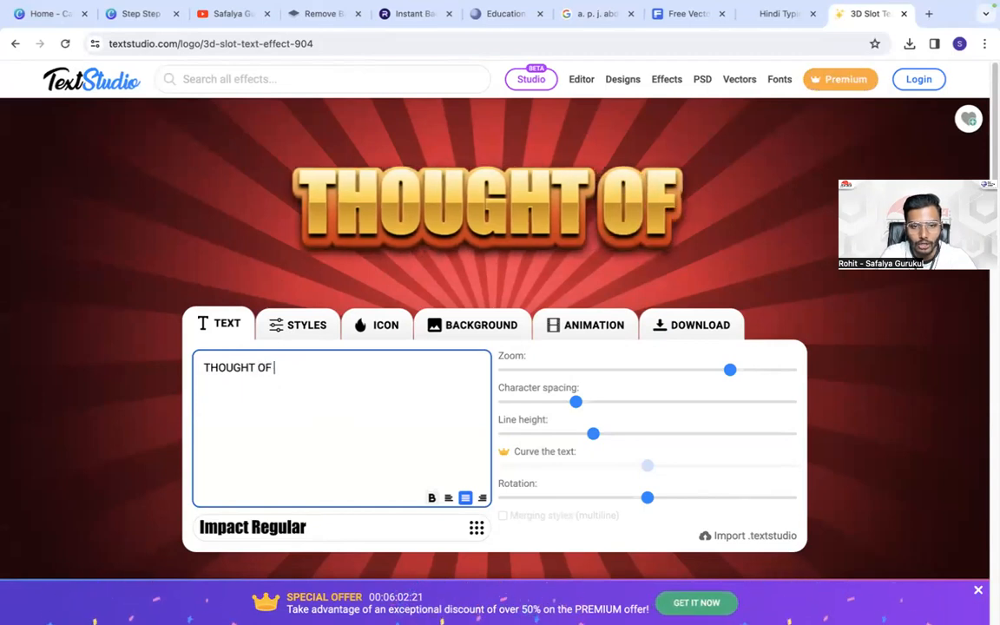
type("TTHE DAY")
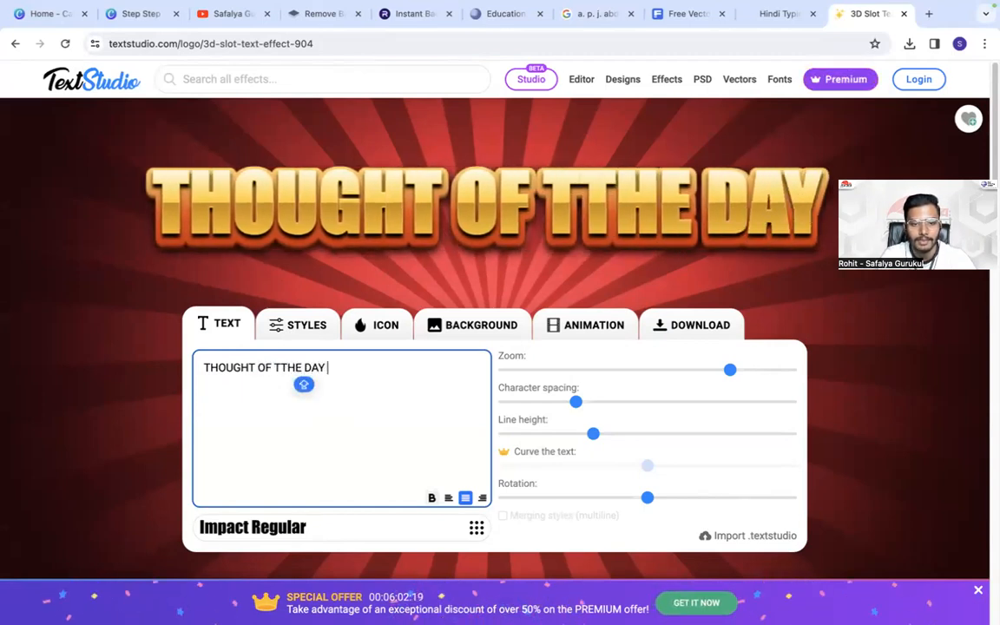
left_click(276, 367)
key("BackSpace")
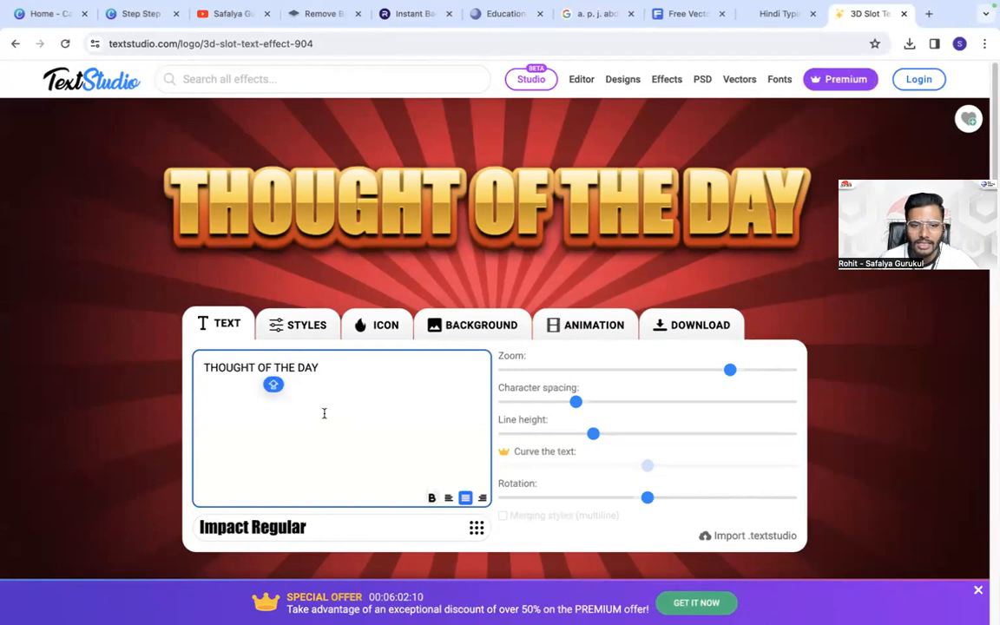
- Look through the last used, new and popular fonts available for the title text, leaving the current font in place
left_click(309, 528)
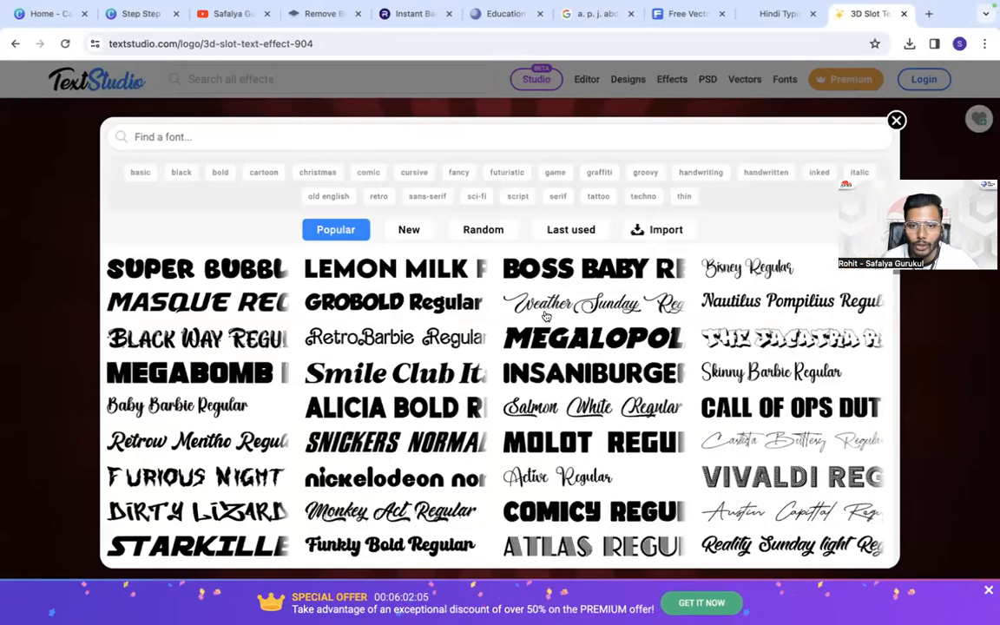
left_click(571, 229)
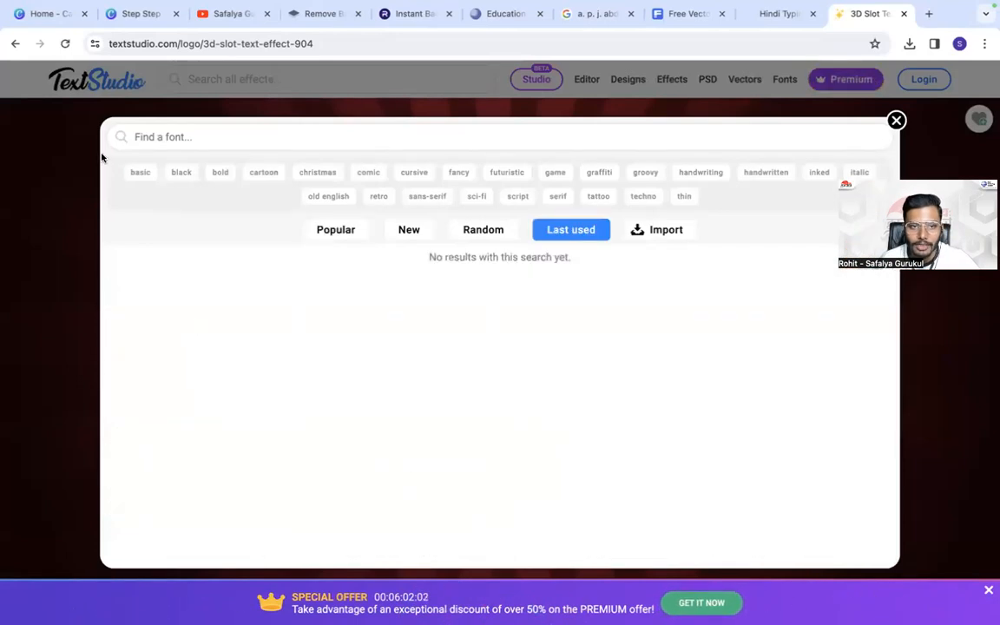
left_click(404, 230)
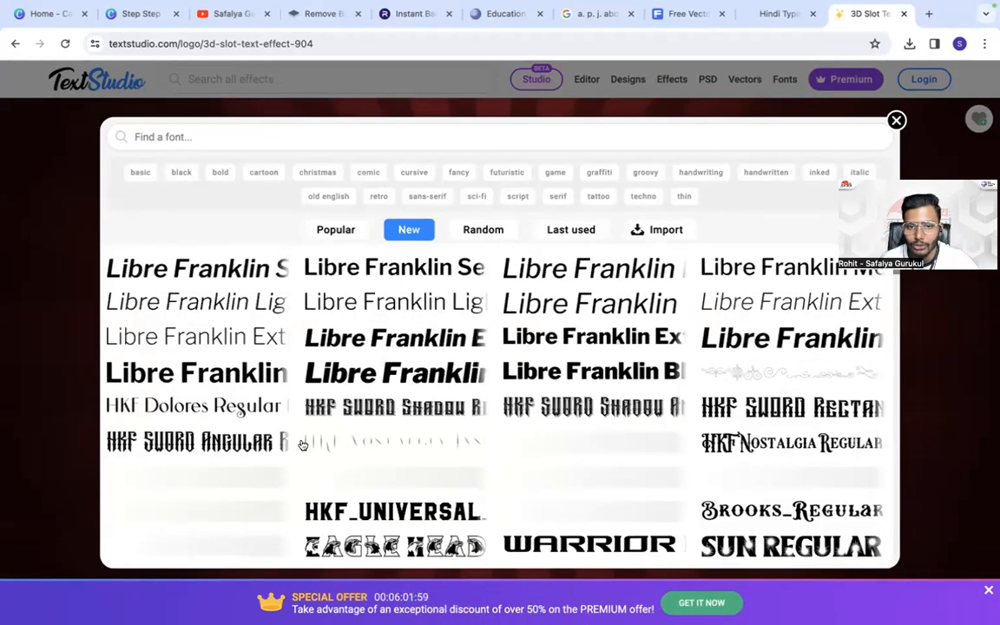
left_click(331, 230)
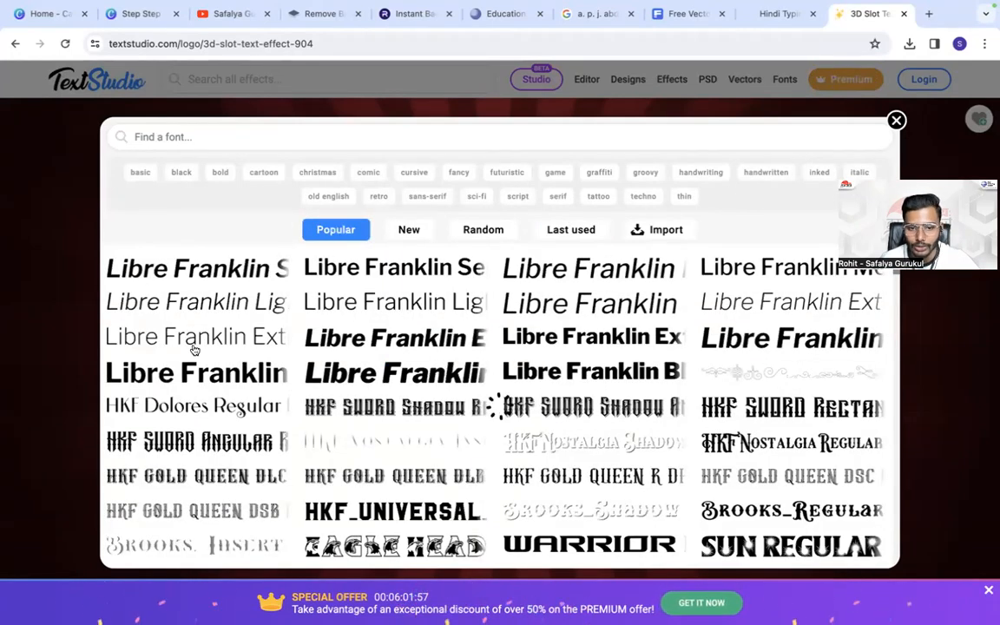
scroll(725, 397, "down", 3)
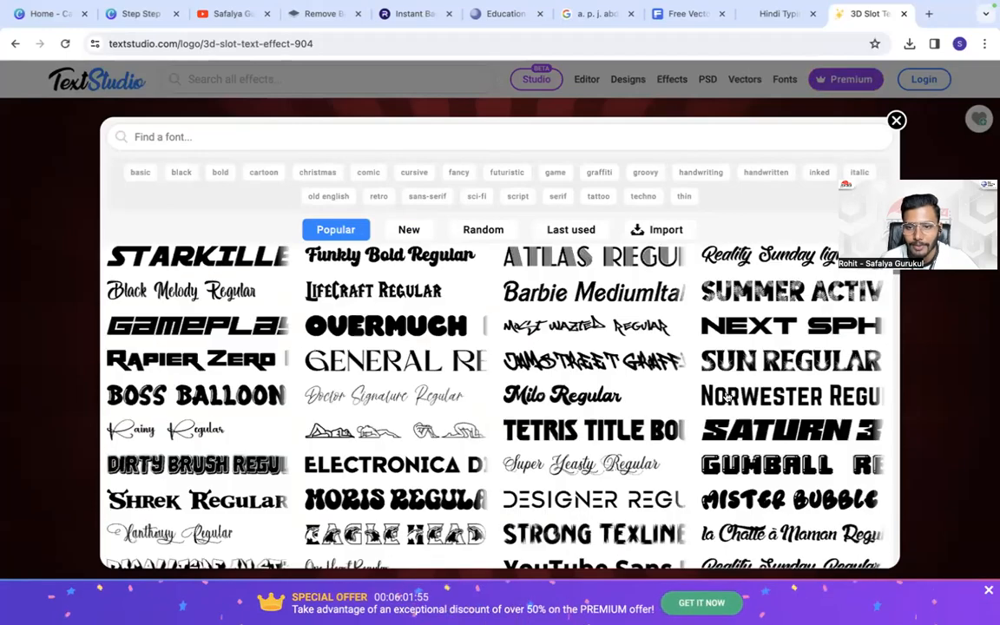
scroll(725, 397, "down", 5)
scroll(764, 260, "down", 5)
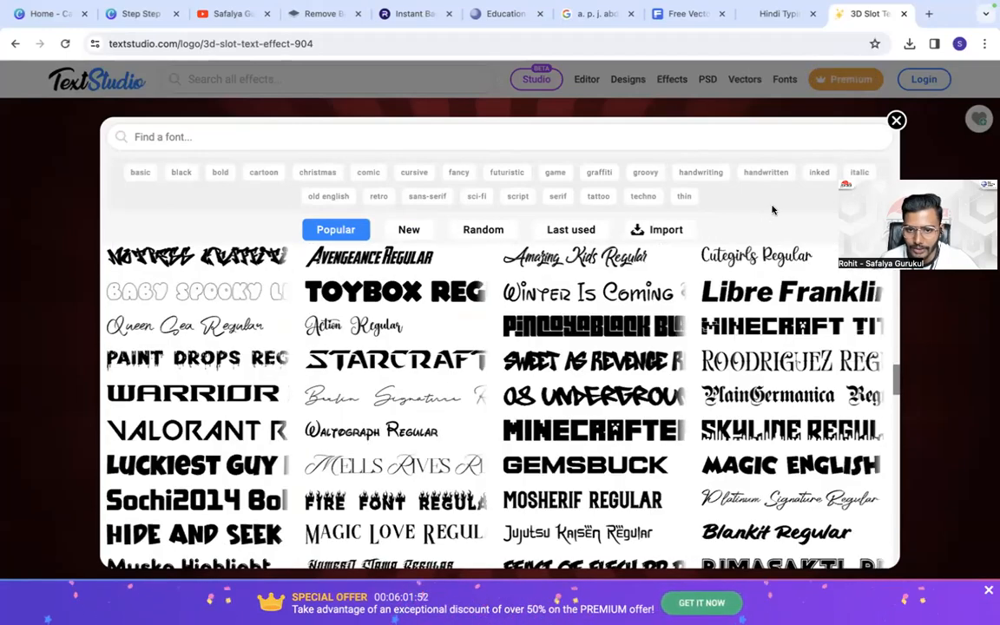
left_click(806, 111)
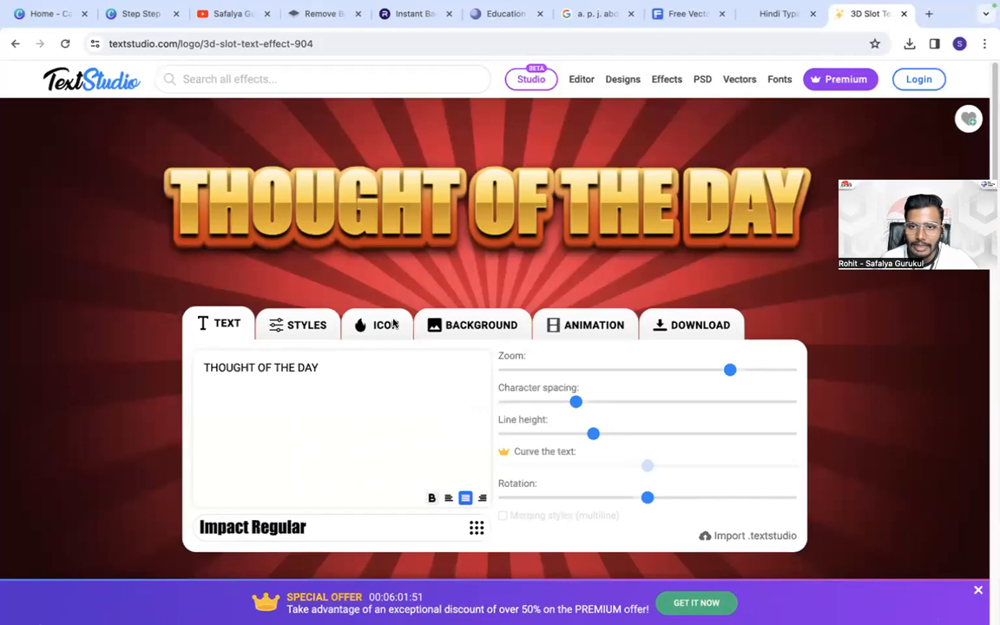
- Turn off the red rays background so the title has a transparent background
left_click(484, 327)
left_click(518, 361)
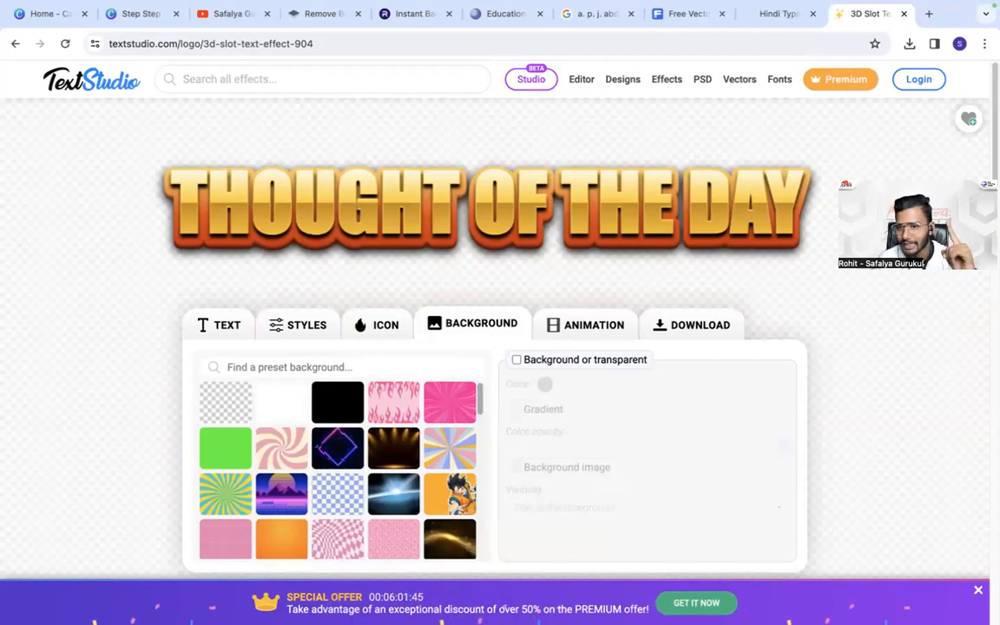
- Switch 3D projection #1 off and on again in the title's 3D and filling styles to compare its effect
left_click(219, 324)
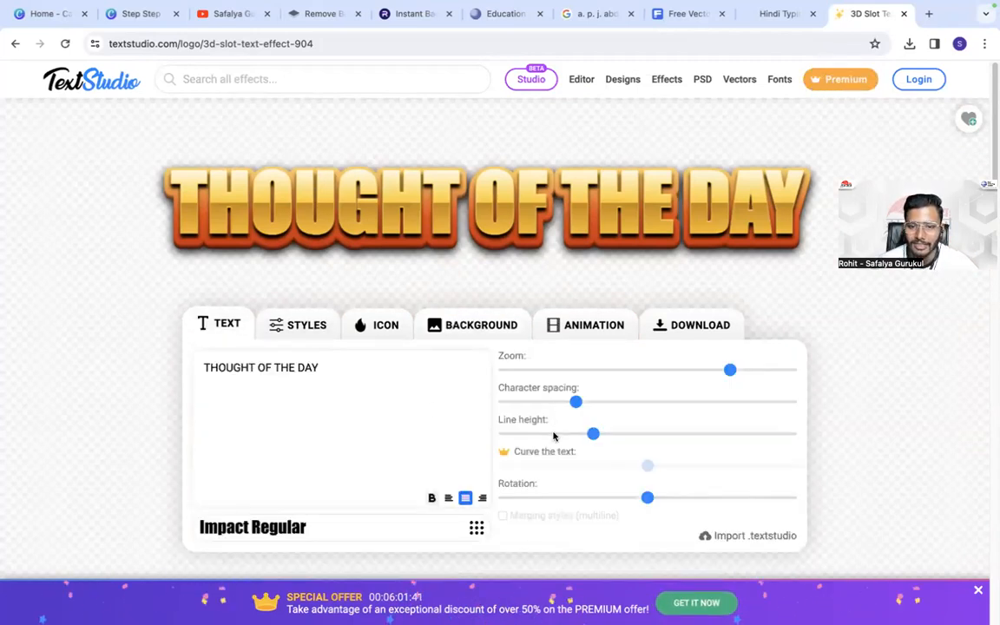
left_click(304, 327)
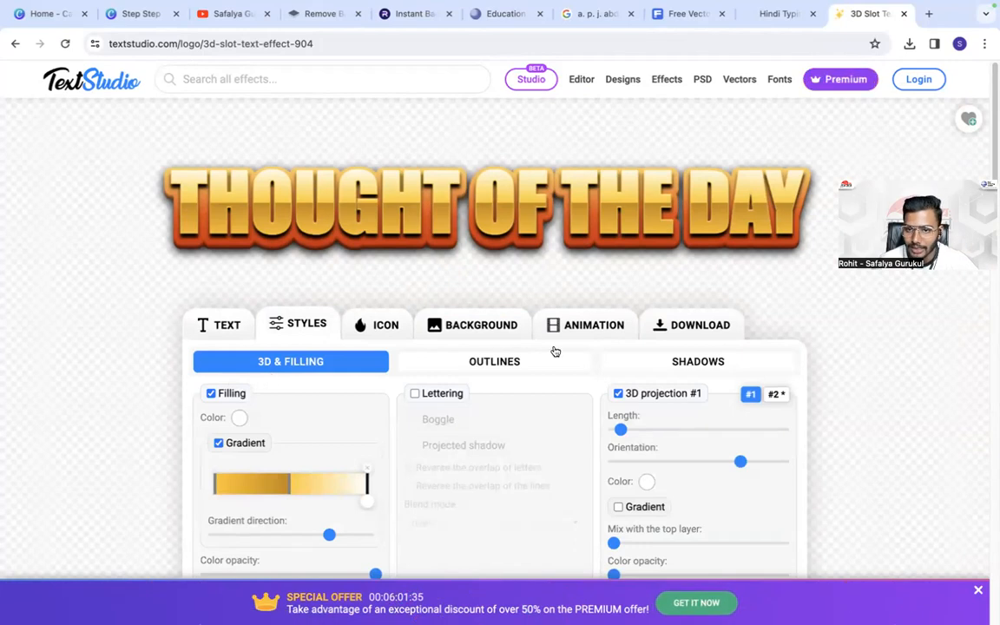
left_click(618, 393)
left_click(618, 393)
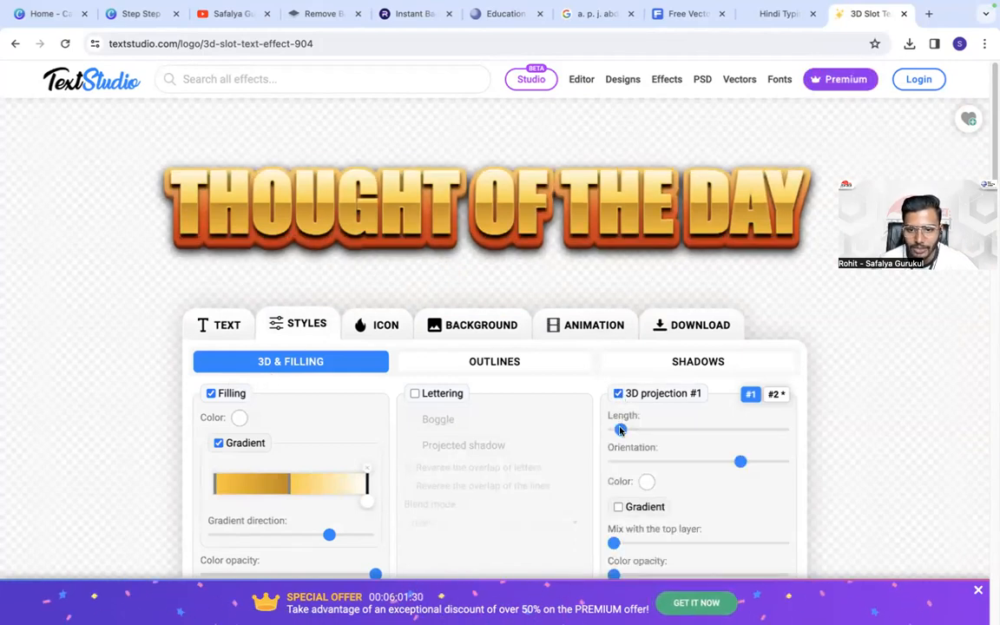
- Raise the orientation of 3D projection #1 and reduce the length of 3D projection #2 to its minimum
left_click_drag(739, 461, 775, 461)
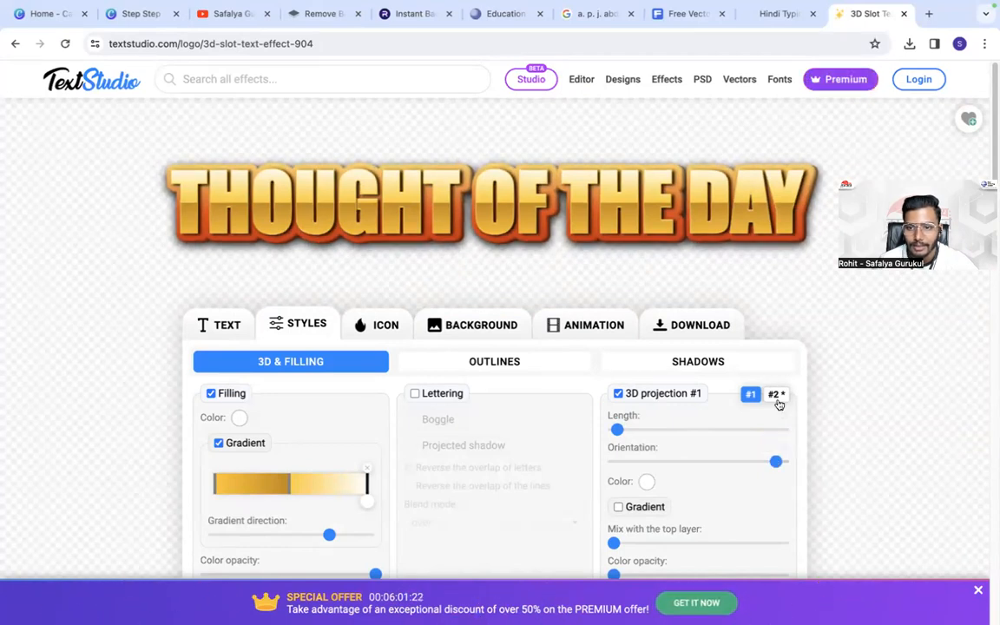
left_click(778, 398)
left_click_drag(618, 429, 600, 433)
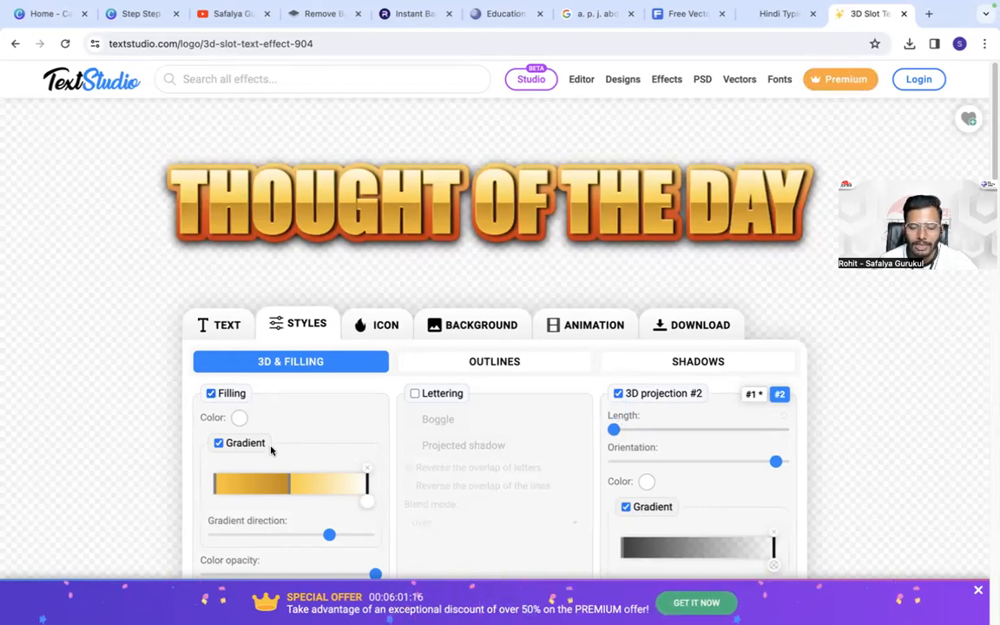
- Try the Boggle and Projected shadow lettering effects on the title, and turn Lettering off again
scroll(256, 478, "down", 1)
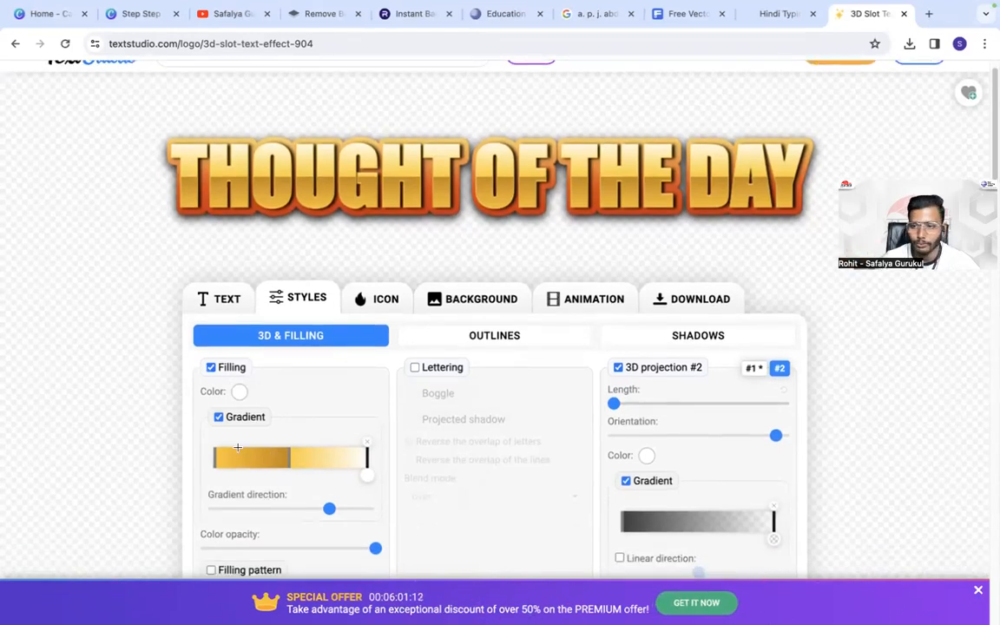
left_click(416, 367)
left_click(416, 394)
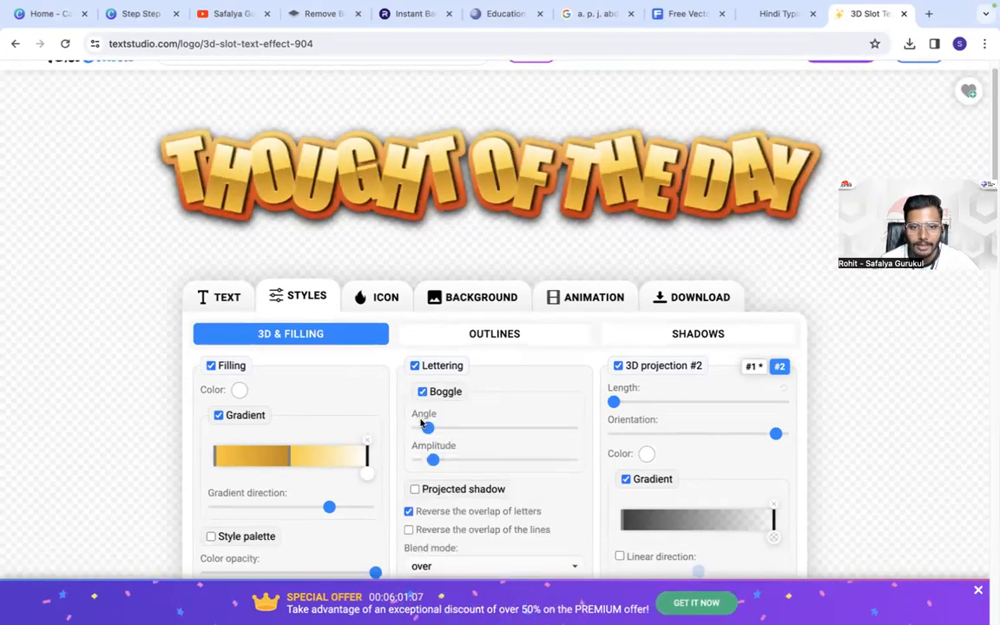
scroll(419, 415, "down", 3)
left_click(418, 373)
scroll(418, 374, "up", 3)
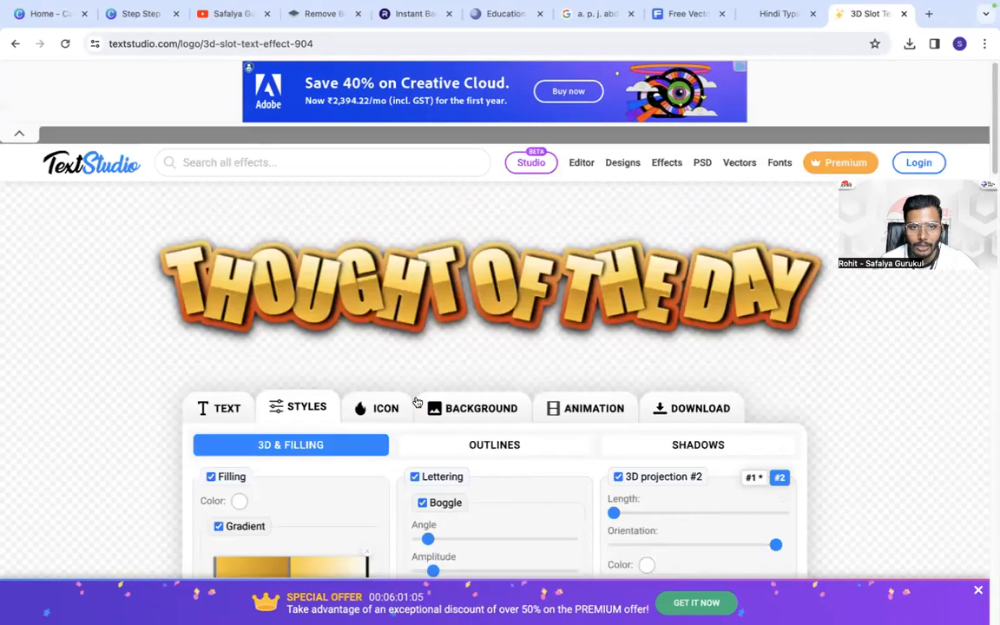
scroll(426, 447, "down", 2)
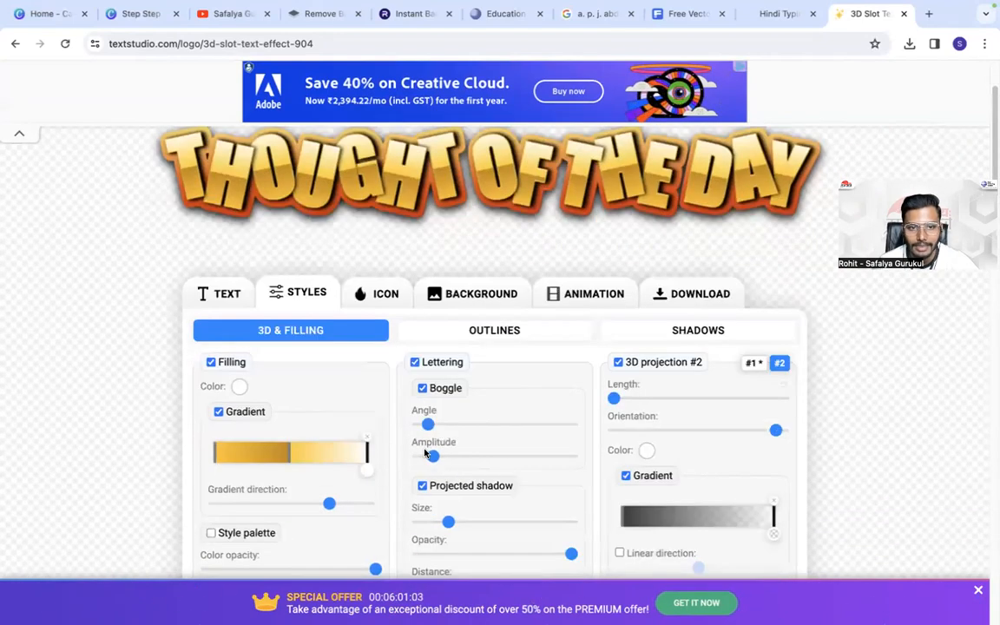
left_click(416, 388)
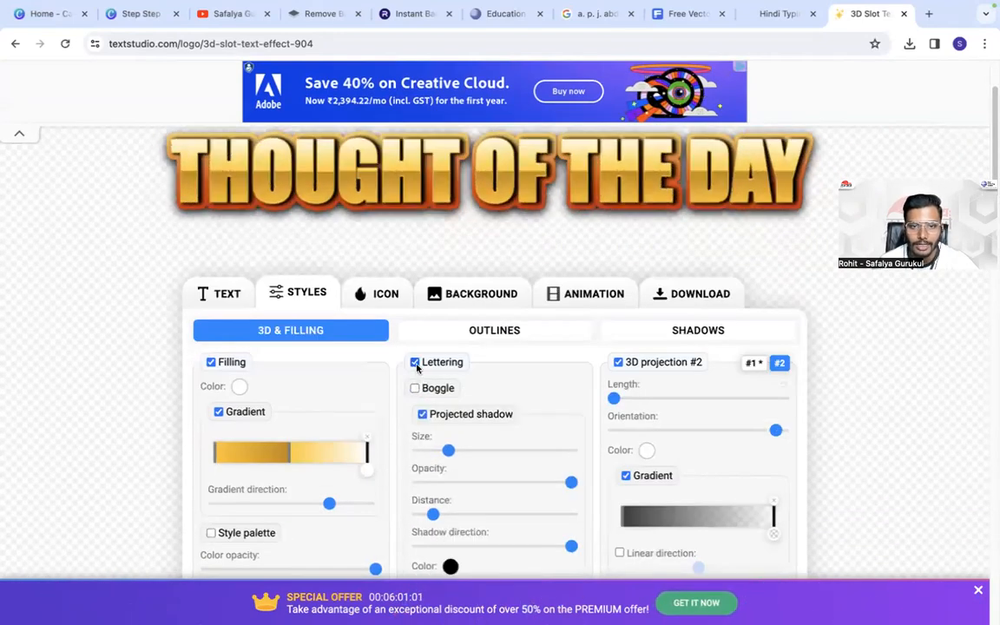
left_click(415, 363)
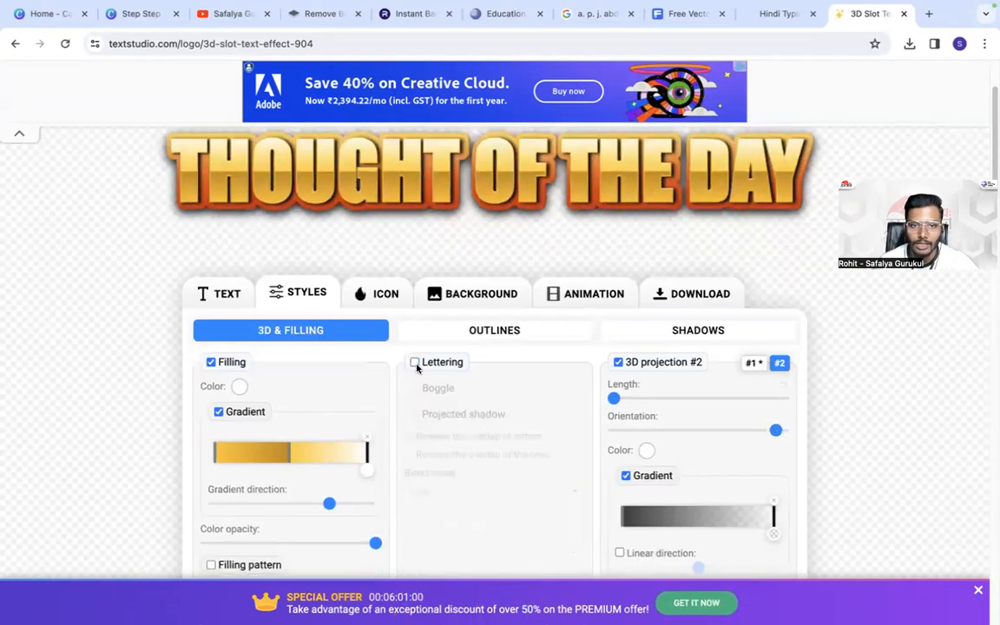
- Reduce the Outline #1 size slightly and set the Contour #3 (3D background) size to about 21%
left_click(466, 329)
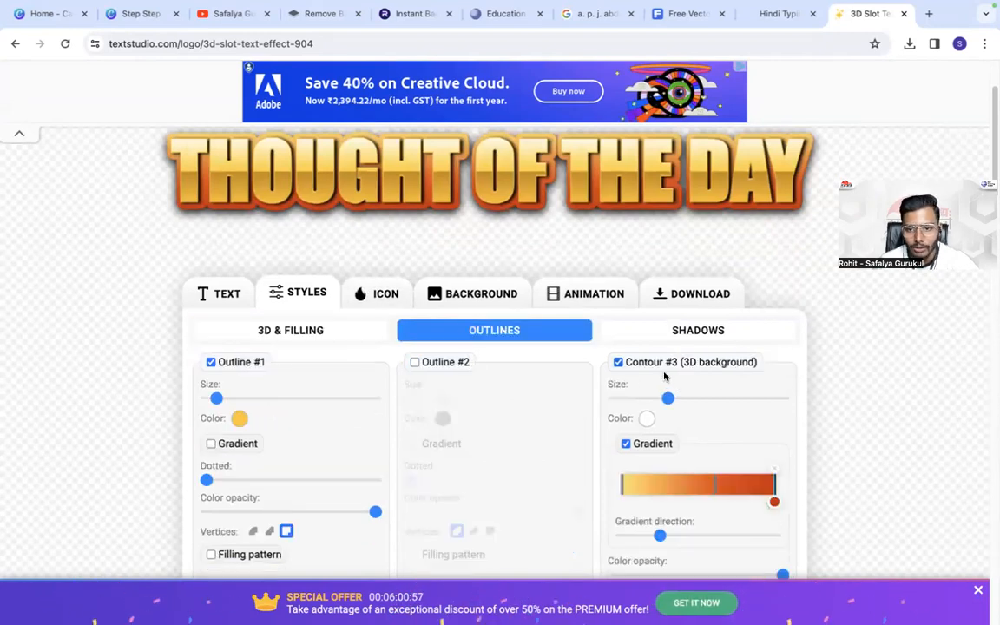
mouse_move(666, 405)
left_mouse_down()
mouse_move(618, 401)
mouse_move(649, 401)
left_mouse_up()
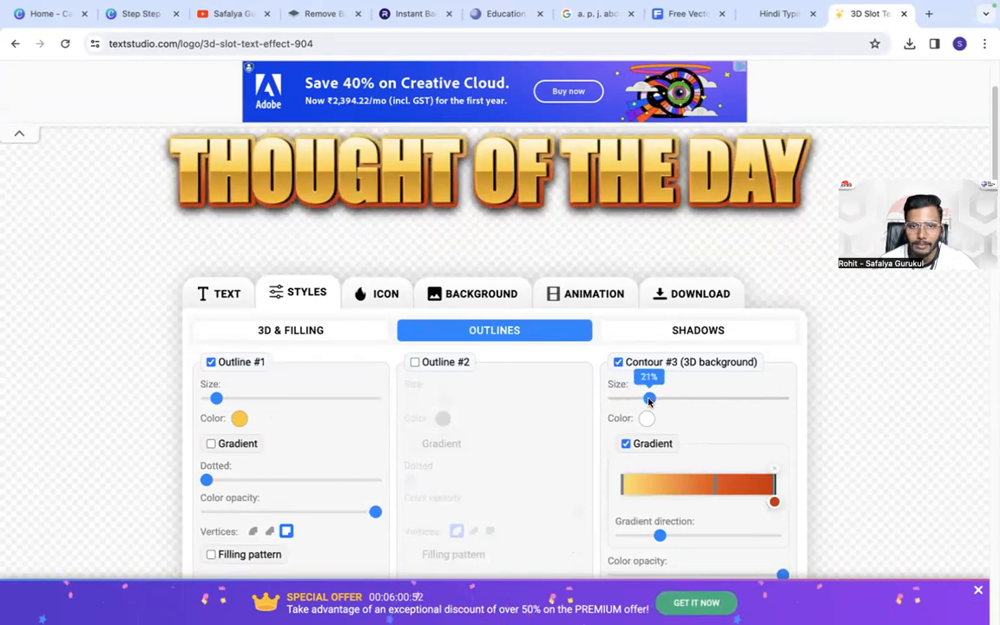
mouse_move(216, 398)
left_mouse_down()
mouse_move(204, 398)
mouse_move(243, 397)
mouse_move(215, 398)
left_mouse_up()
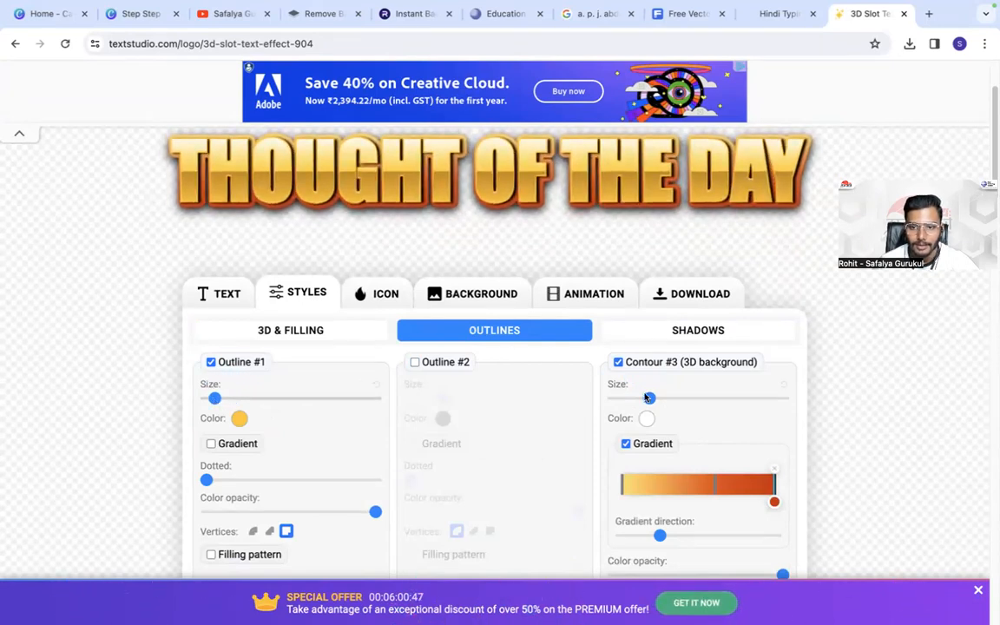
left_click_drag(648, 398, 634, 398)
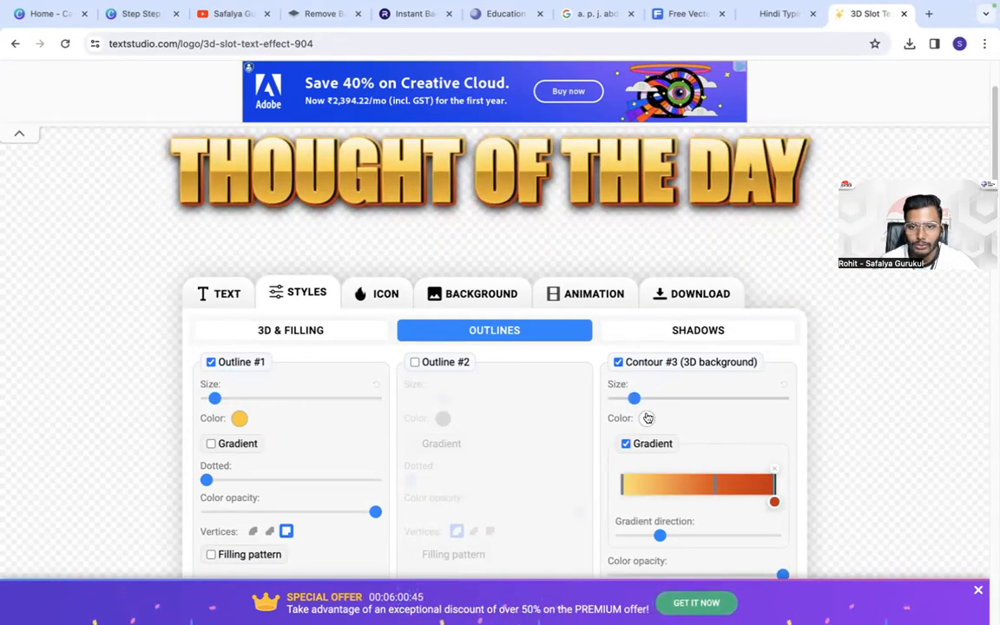
left_click_drag(634, 397, 647, 398)
- Look at the shadow settings and lower the orientation of 3D projection #2 in the 3D and filling styles
left_click(632, 335)
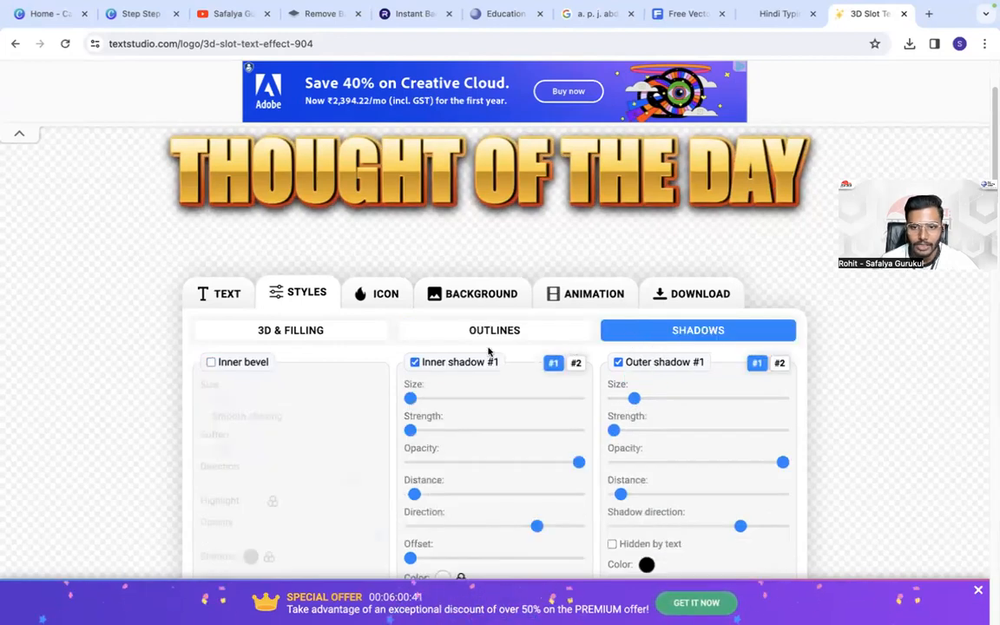
left_click(269, 331)
mouse_move(612, 399)
left_mouse_down()
mouse_move(622, 399)
mouse_move(613, 399)
left_mouse_up()
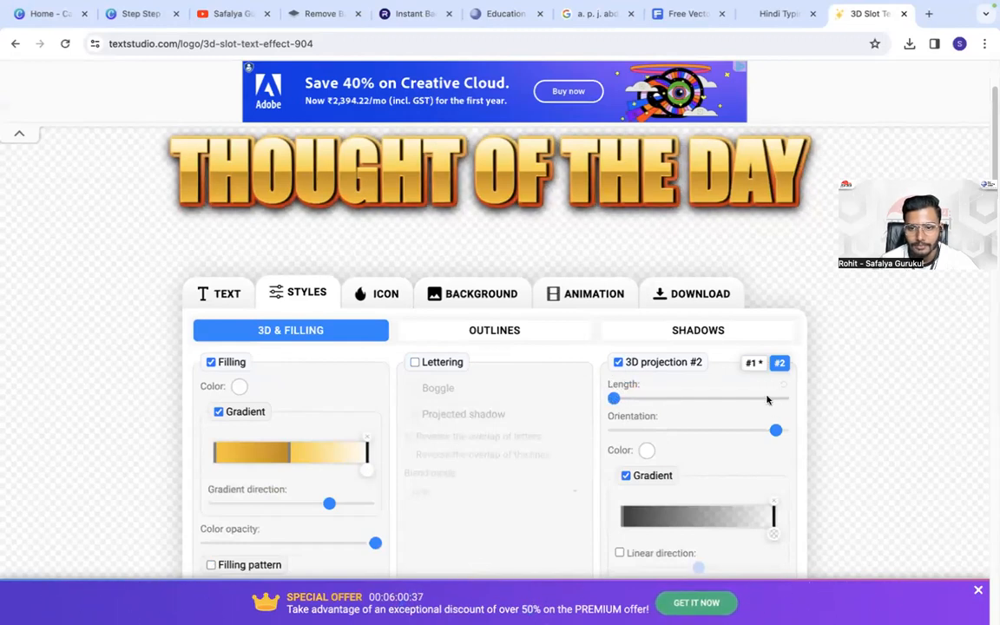
left_click_drag(776, 430, 731, 441)
- Download the title as a medium-quality PNG with the free option
left_click(702, 291)
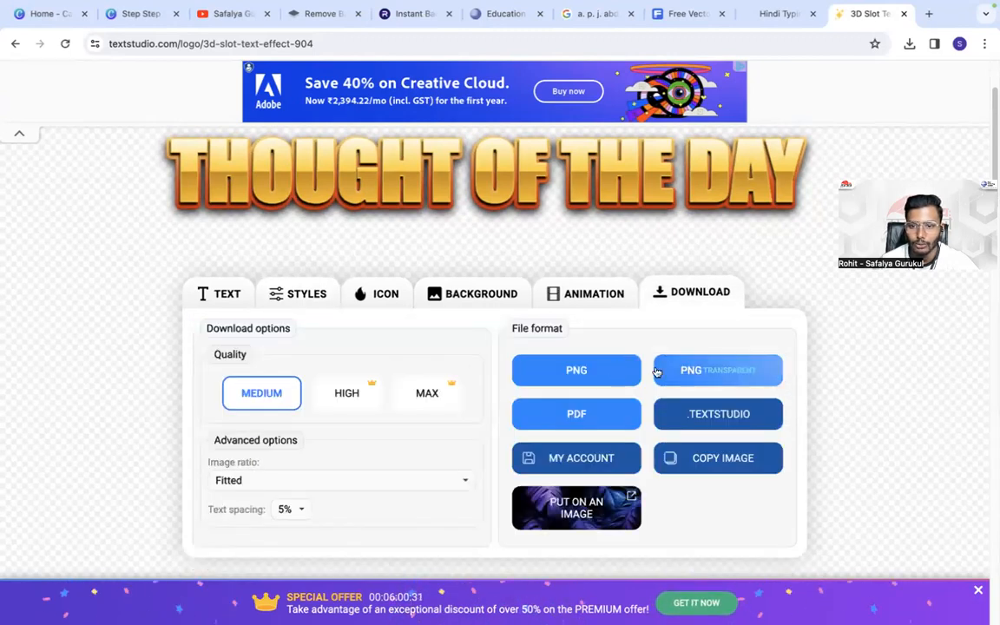
left_click(623, 371)
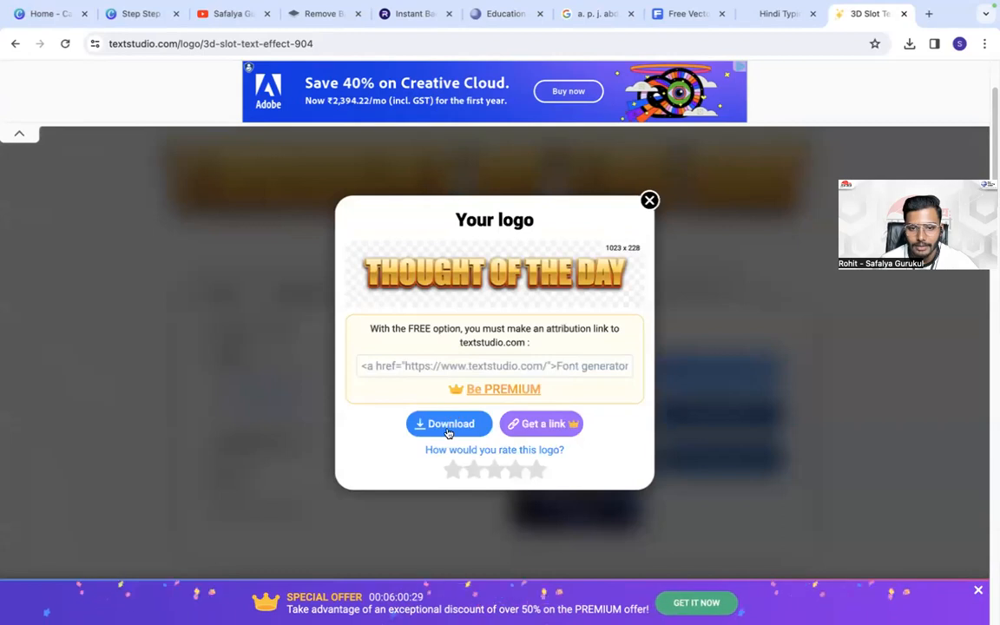
left_click(448, 420)
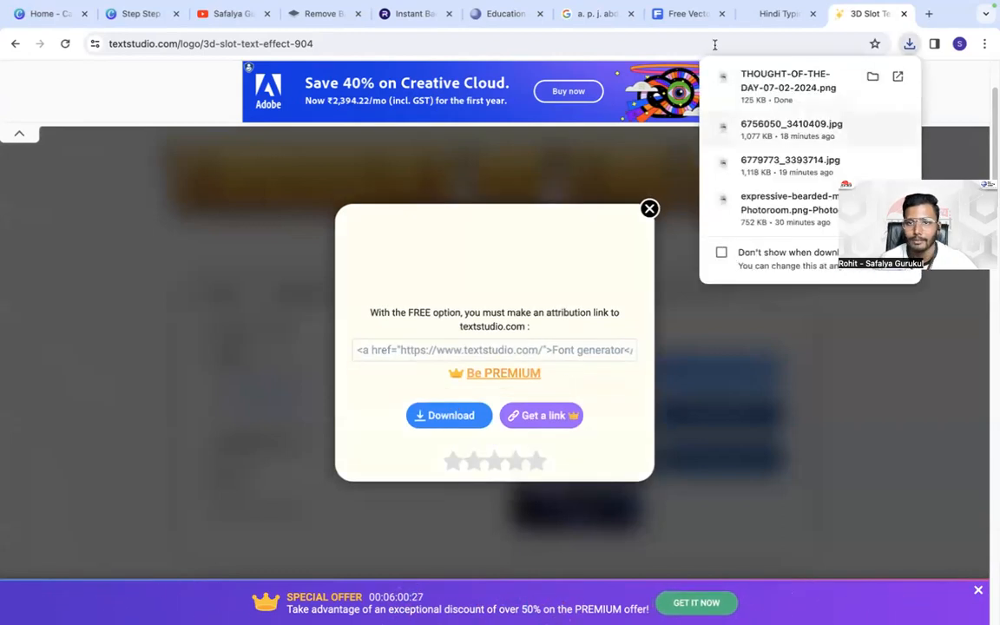
- Switch to the Canva design and upload the downloaded THOUGHT-OF-THE-DAY-07-02-2024.png
left_click(140, 14)
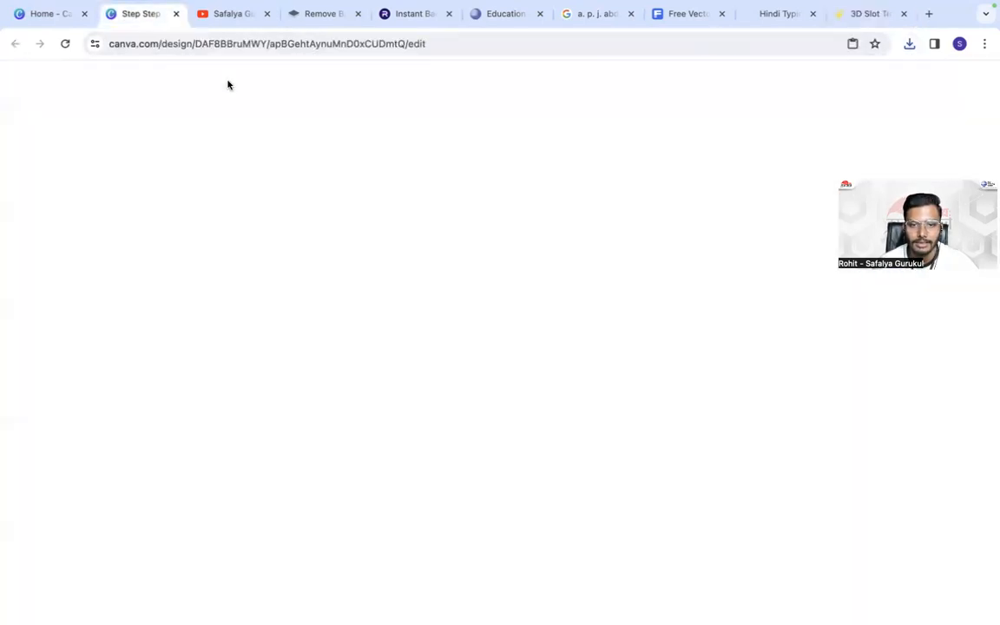
left_click(24, 323)
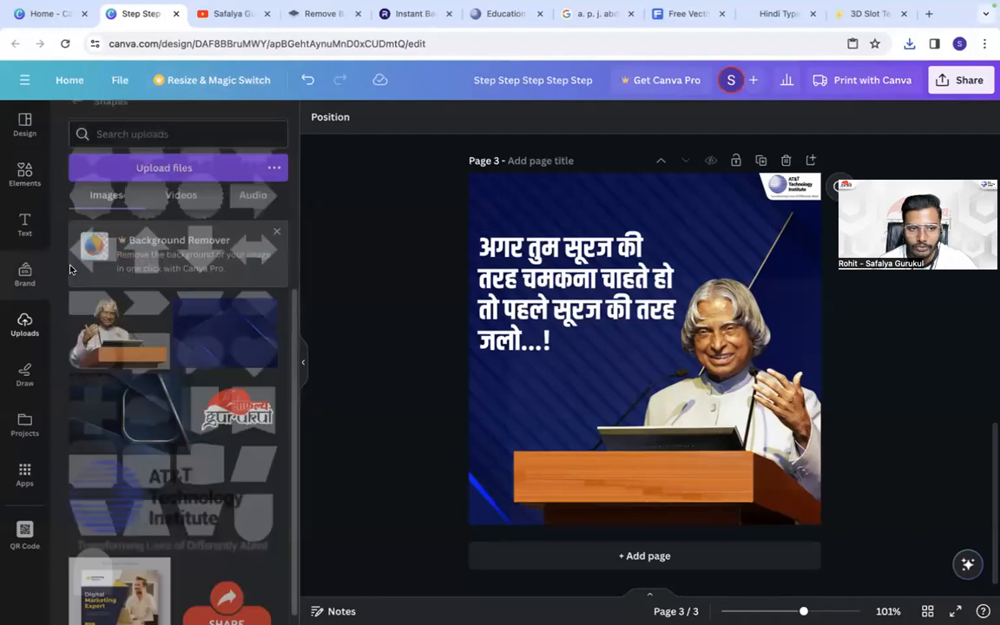
left_click(136, 156)
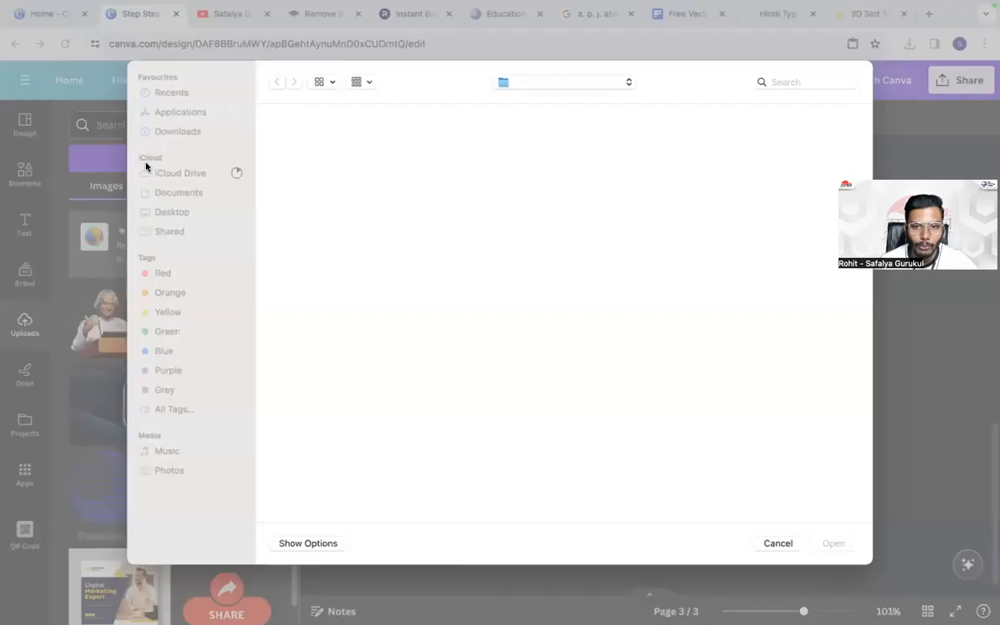
double_click(295, 161)
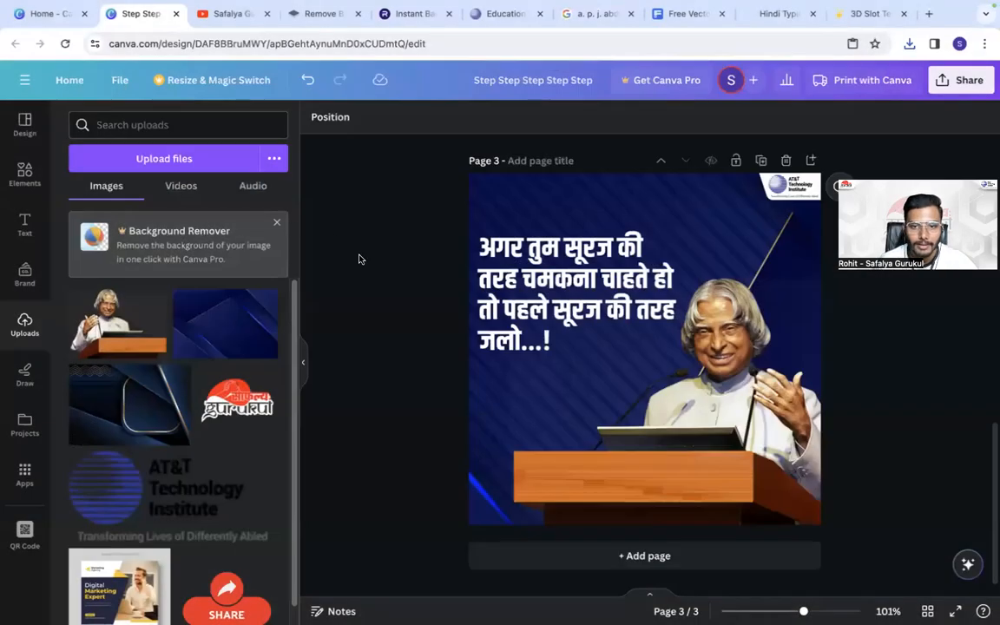
- Move the Hindi quote slightly down on page 3 and apply the Lift text effect at intensity 100
left_click(538, 274)
left_click_drag(538, 273, 538, 298)
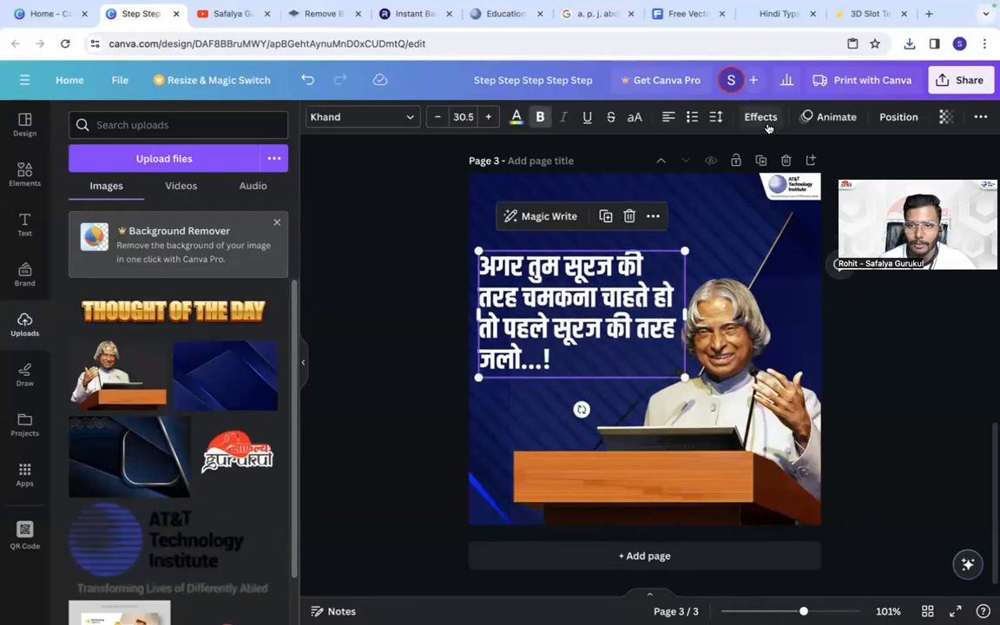
left_click(761, 118)
left_click(243, 207)
left_click_drag(170, 292, 274, 292)
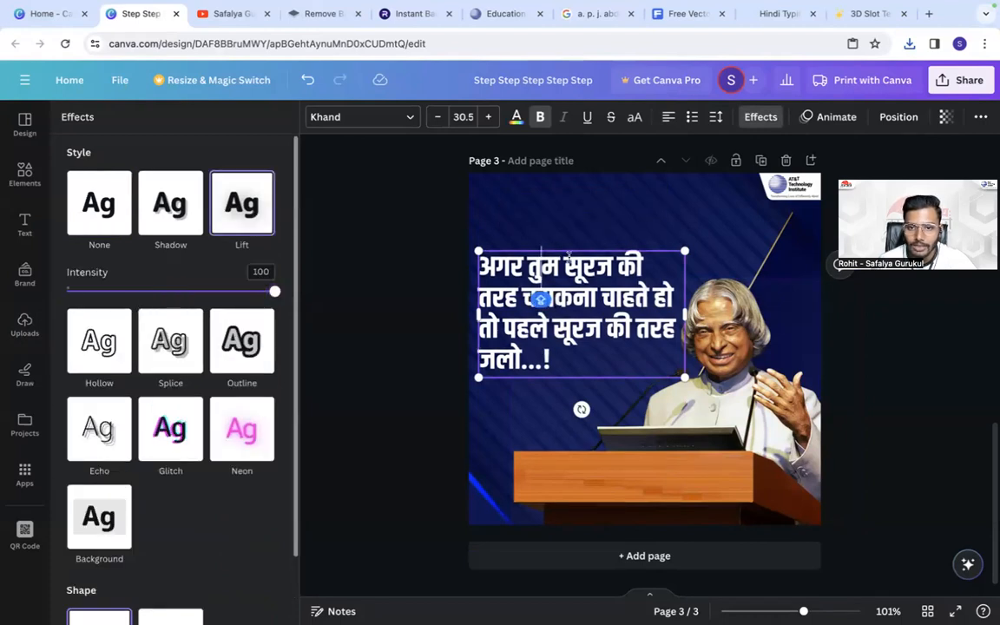
- Colour the phrases "सूरज की तरह चमकना" and "सूरज की तरह जलो" in the quote golden yellow
left_click_drag(576, 264, 646, 271)
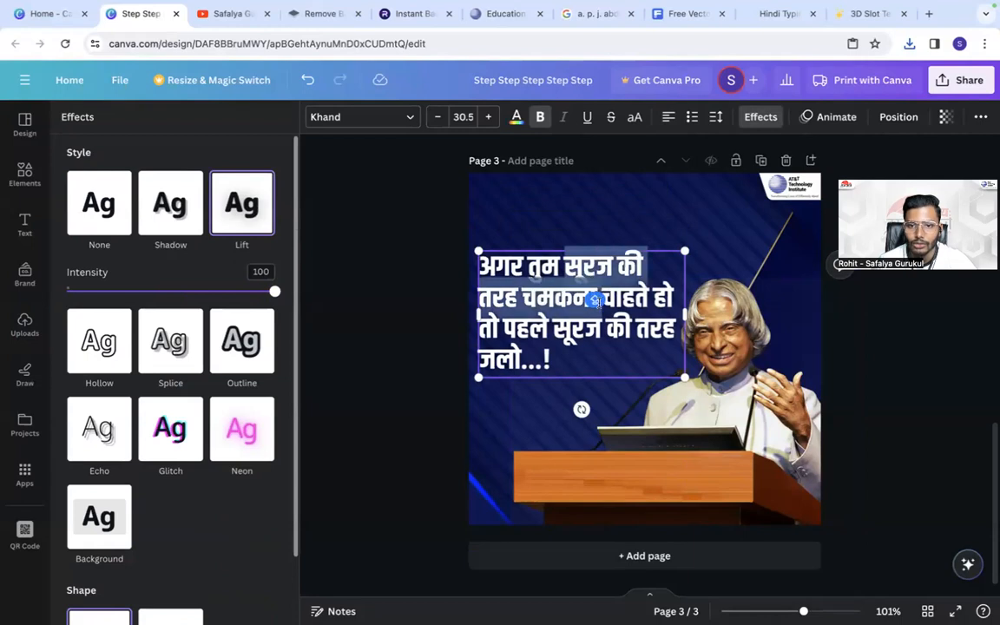
left_click(514, 116)
scroll(191, 348, "down", 2)
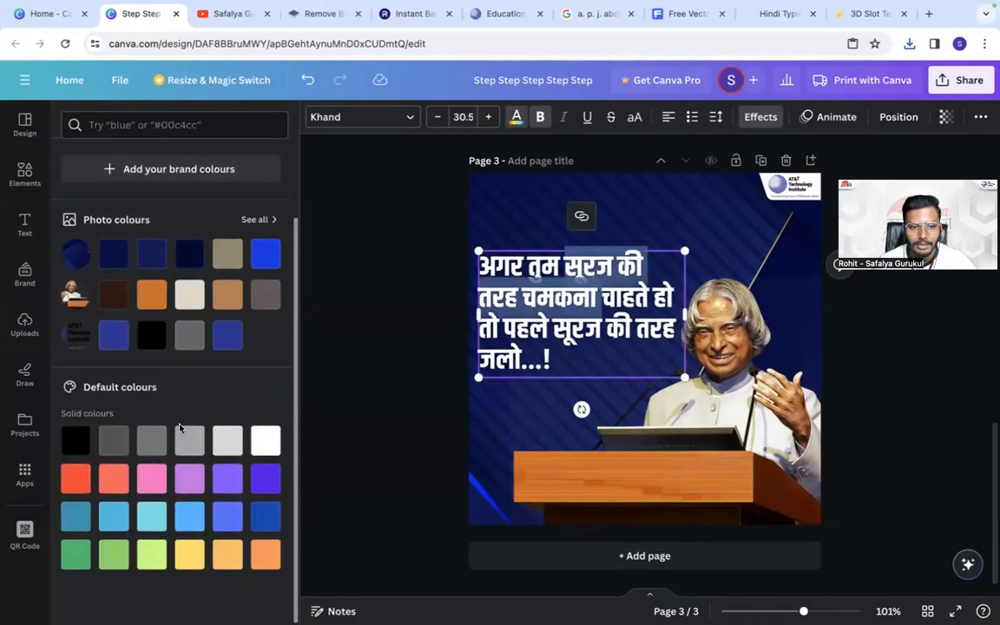
left_click(186, 551)
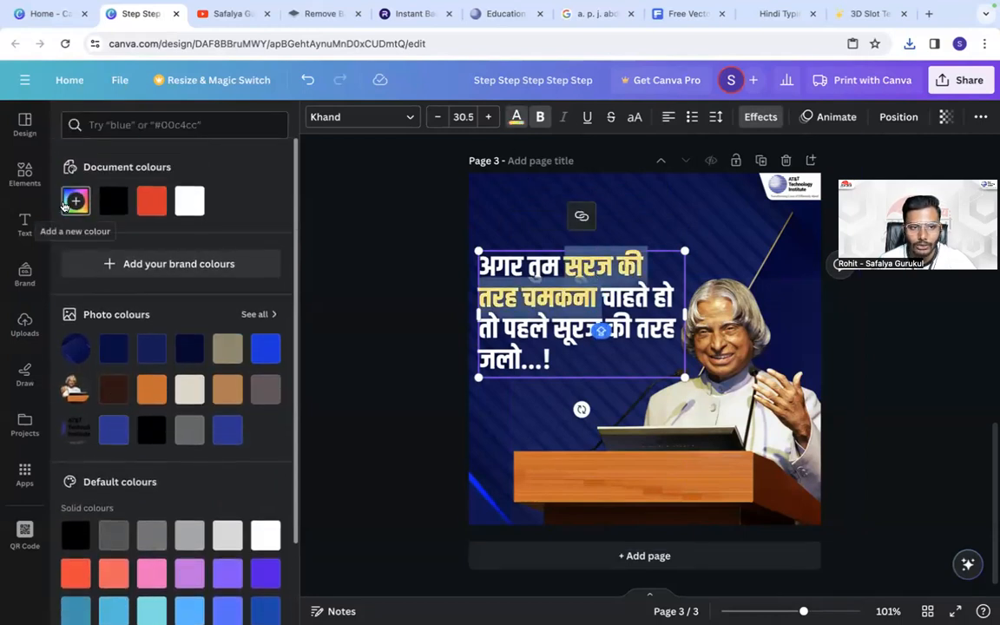
left_click(76, 200)
left_click(609, 319)
left_click_drag(556, 329, 521, 358)
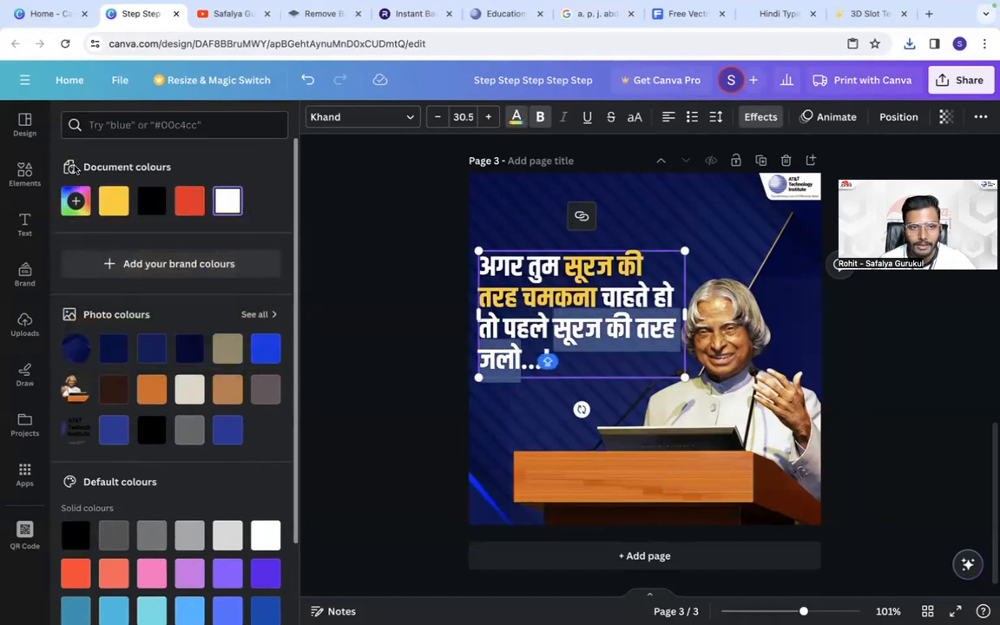
left_click(114, 200)
- Try placing the uploaded THOUGHT OF THE DAY title above the quote, and remove it from the page
left_click(24, 323)
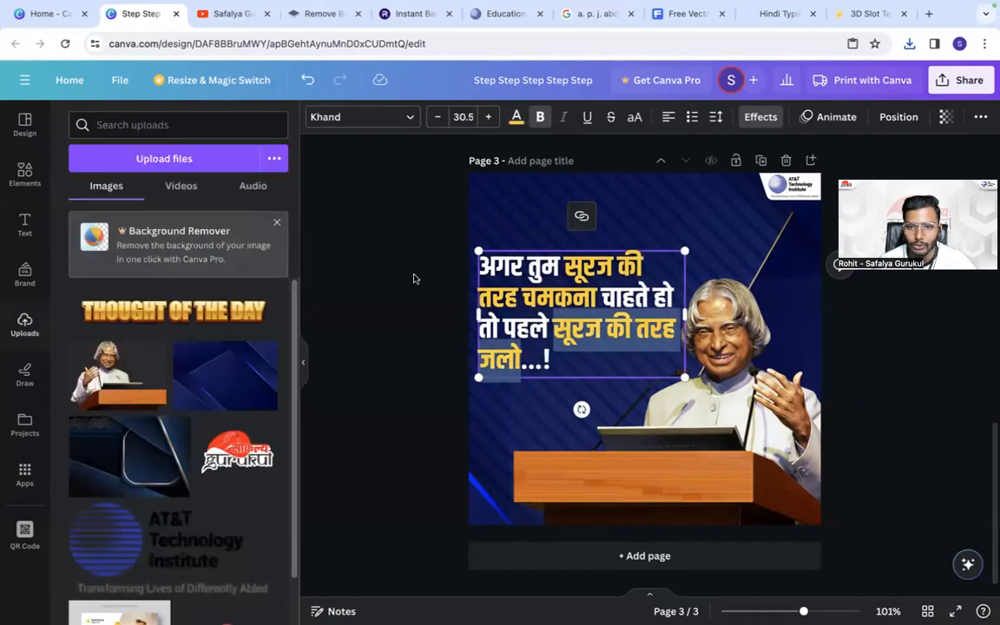
left_click(112, 310)
left_click_drag(657, 313, 661, 228)
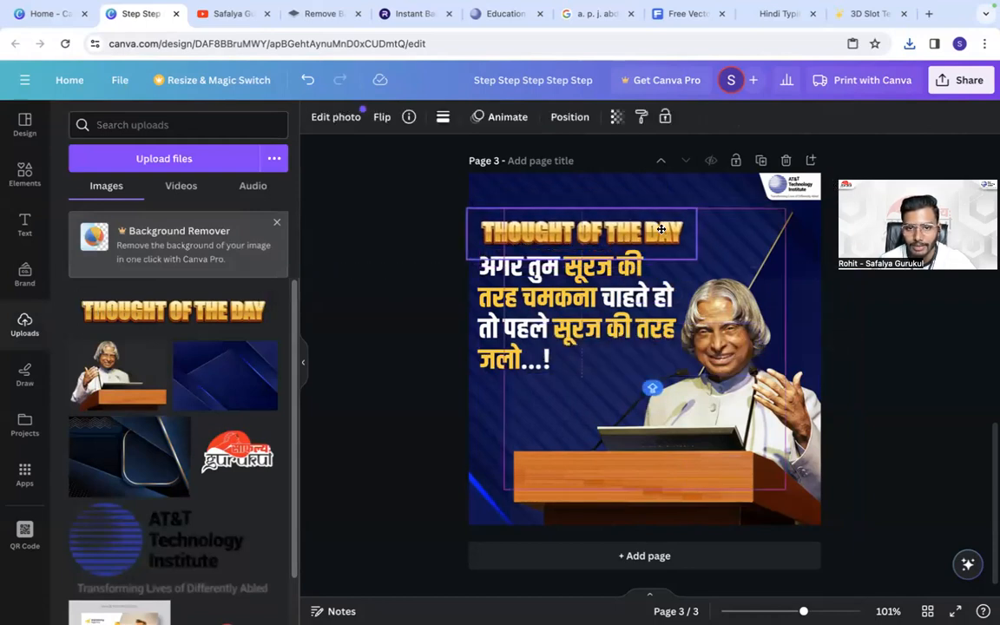
left_click(580, 171)
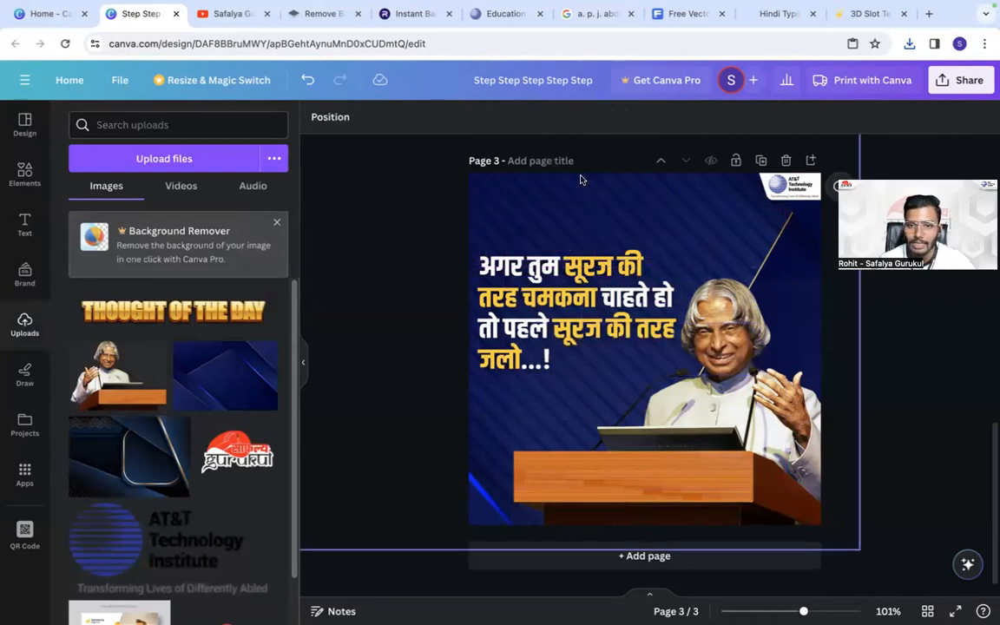
- Move the quote up toward the top of page 3 and indent its first line with spaces
left_click_drag(549, 298, 552, 254)
left_click(437, 241)
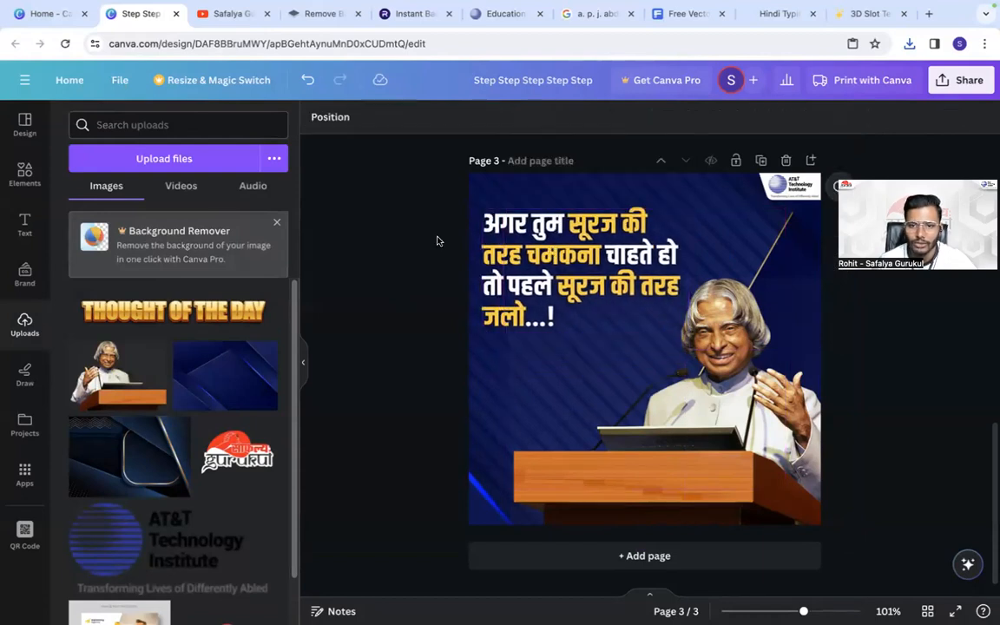
left_click(562, 265)
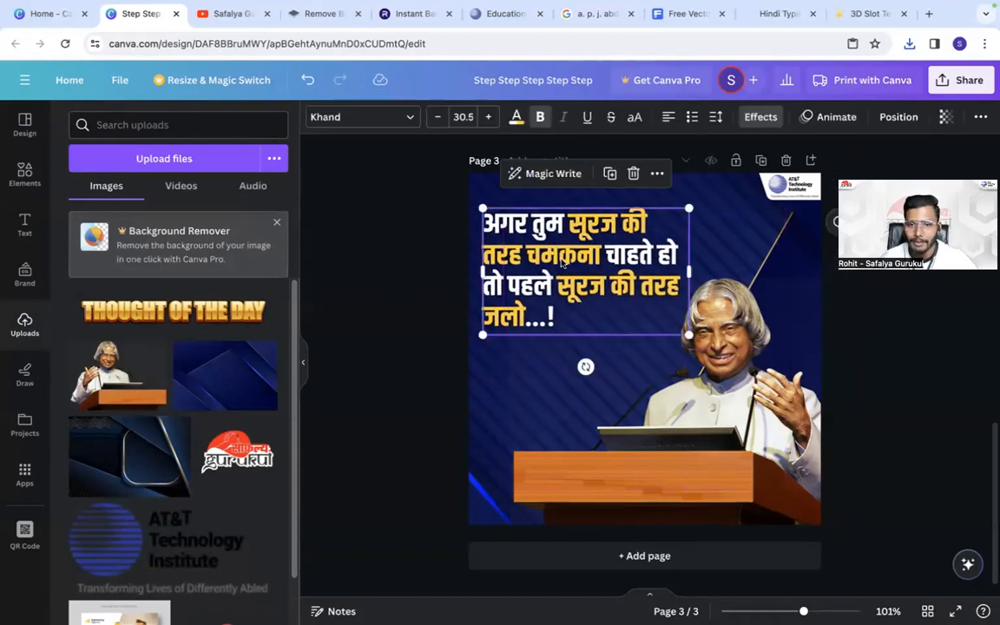
left_click(481, 228)
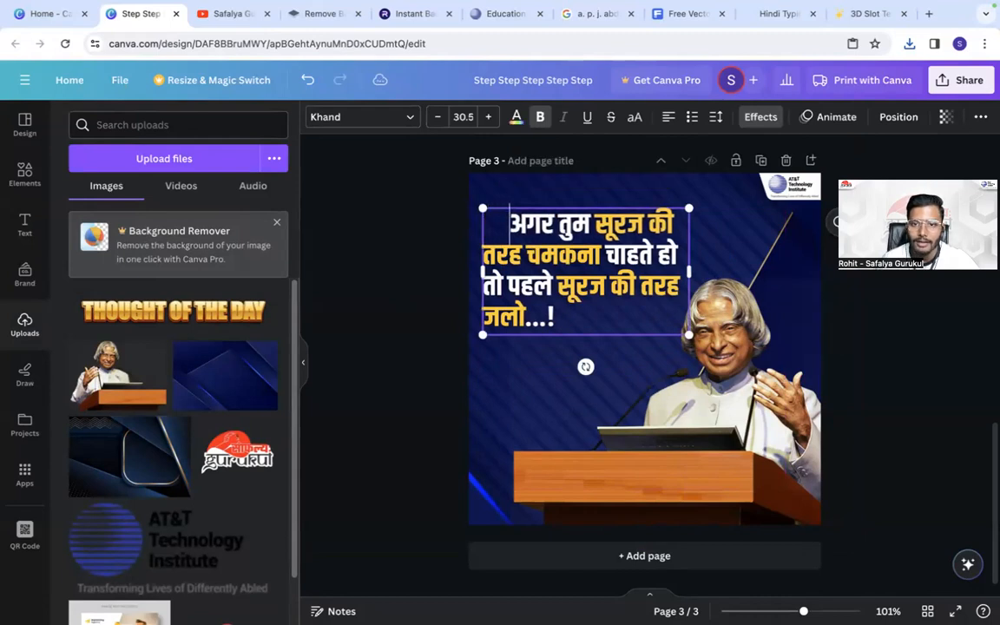
left_click(425, 271)
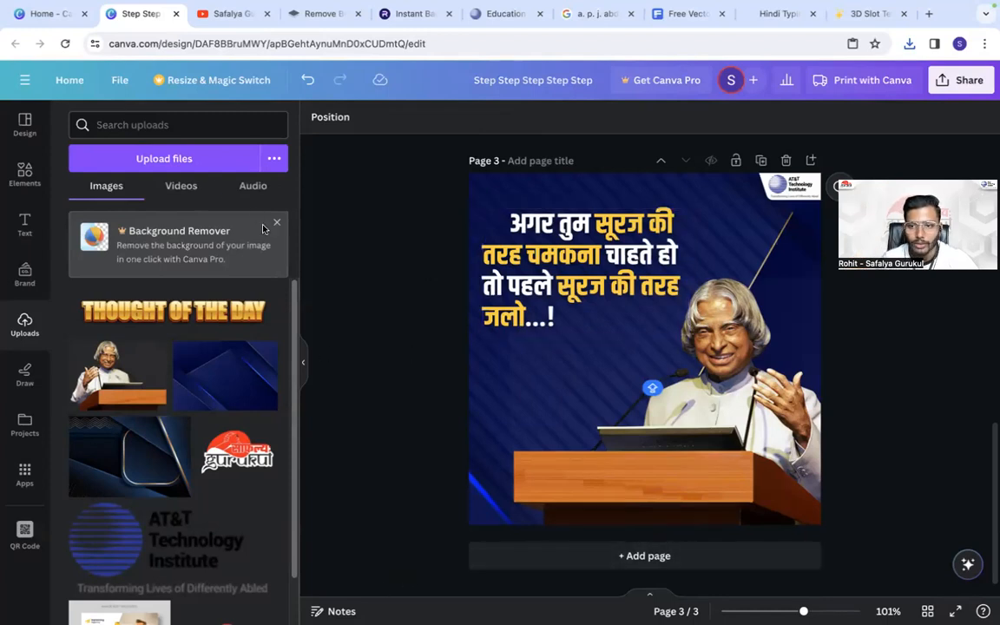
- Search the elements library for quotation marks
left_click(19, 176)
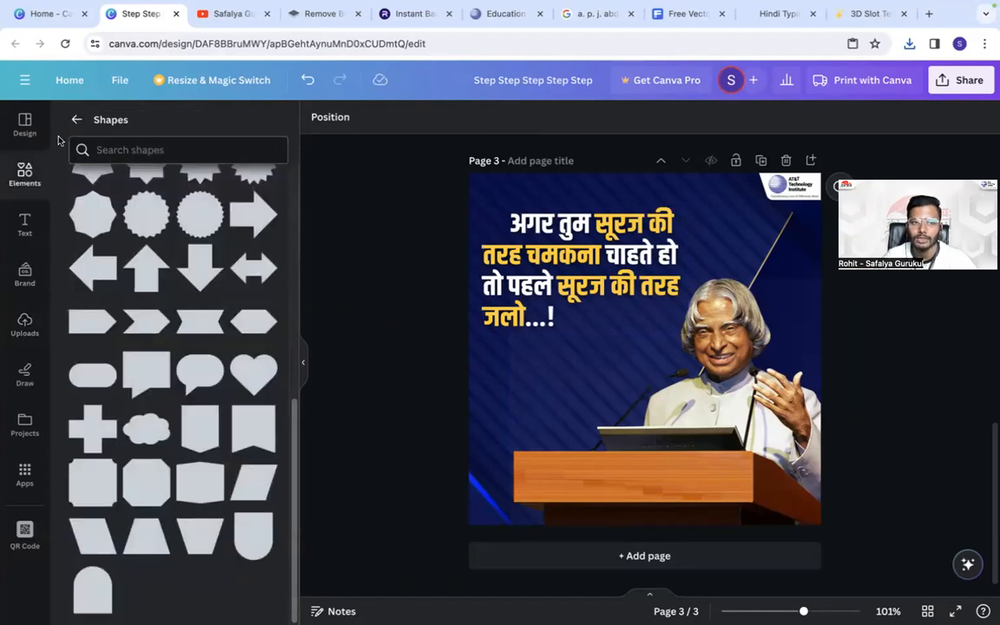
left_click(75, 121)
left_click(187, 125)
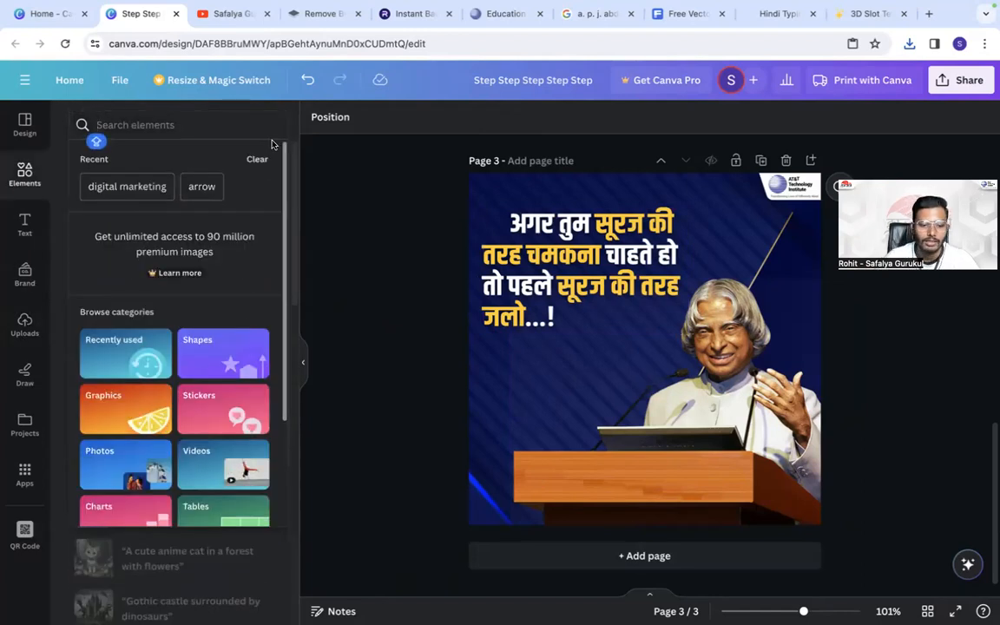
type("QUA")
key("BackSpace")
type("OT")
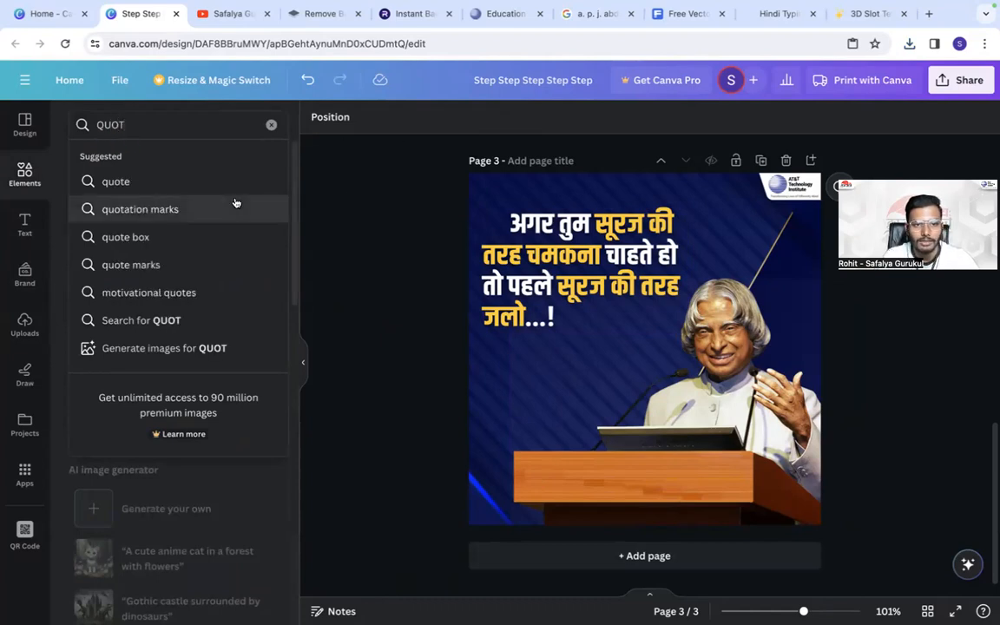
left_click(139, 210)
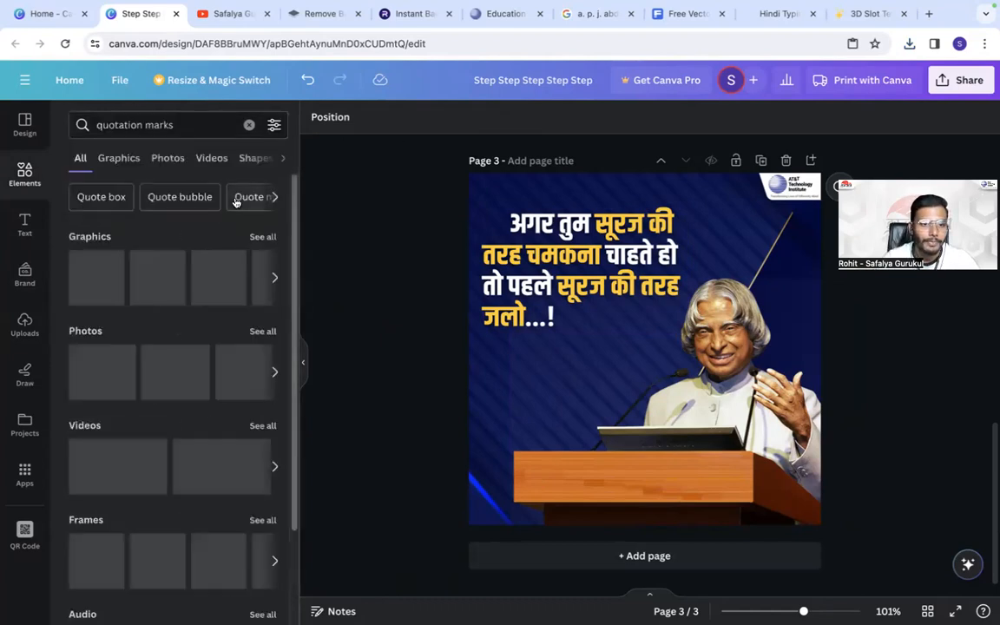
- Show all quotation mark graphics and add the free solid yellow opening quotation marks to page 3
left_click(274, 236)
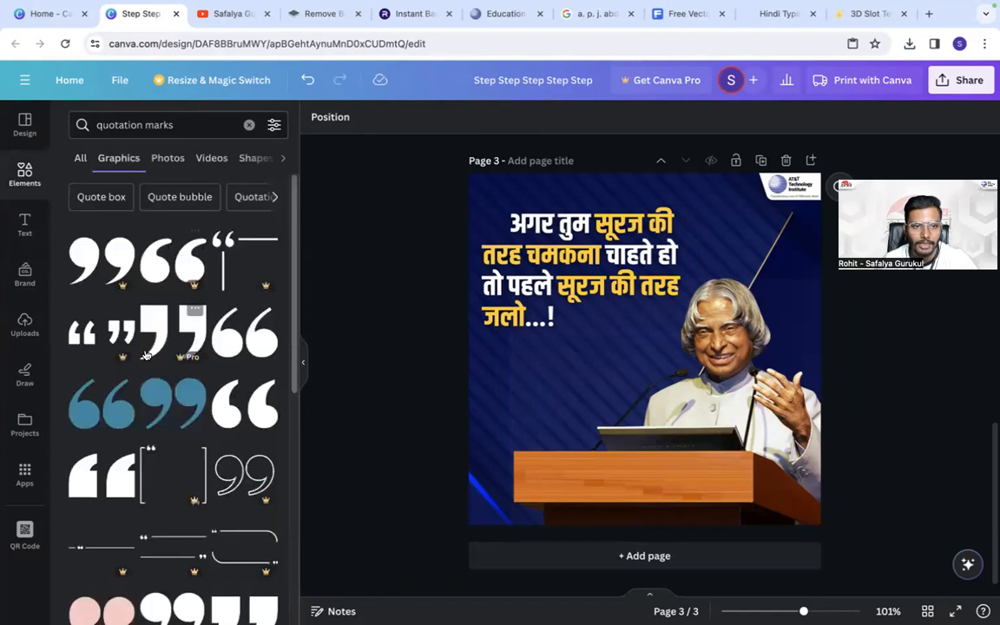
scroll(151, 375, "down", 5)
scroll(152, 375, "down", 5)
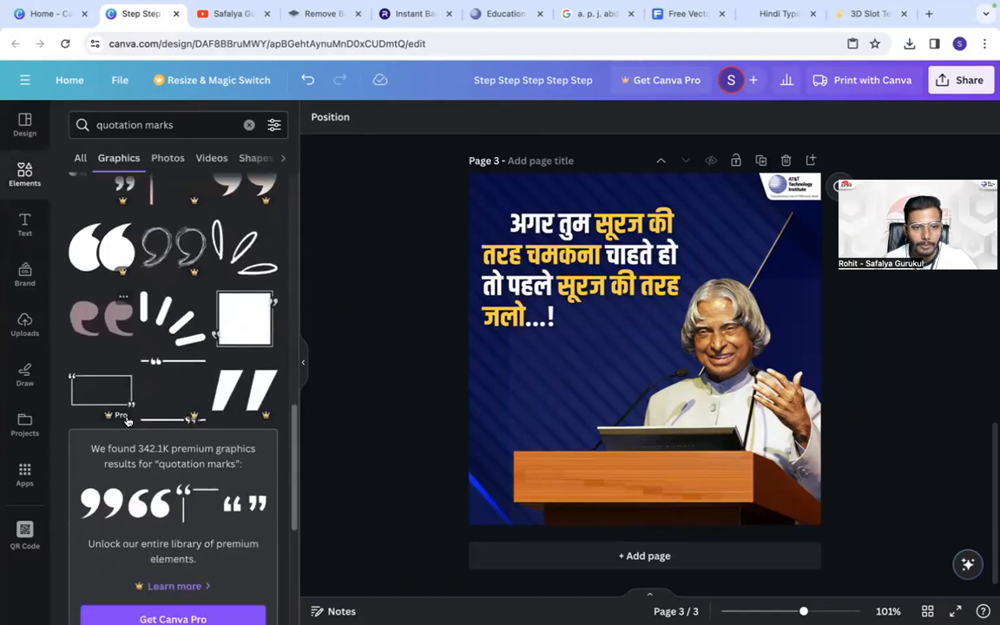
scroll(191, 470, "down", 3)
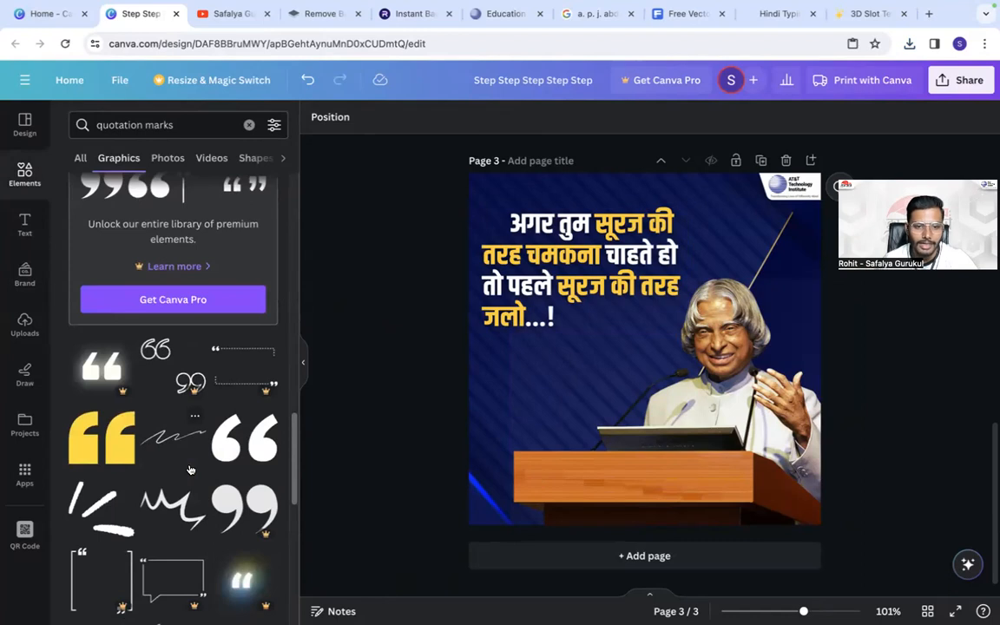
left_click(102, 449)
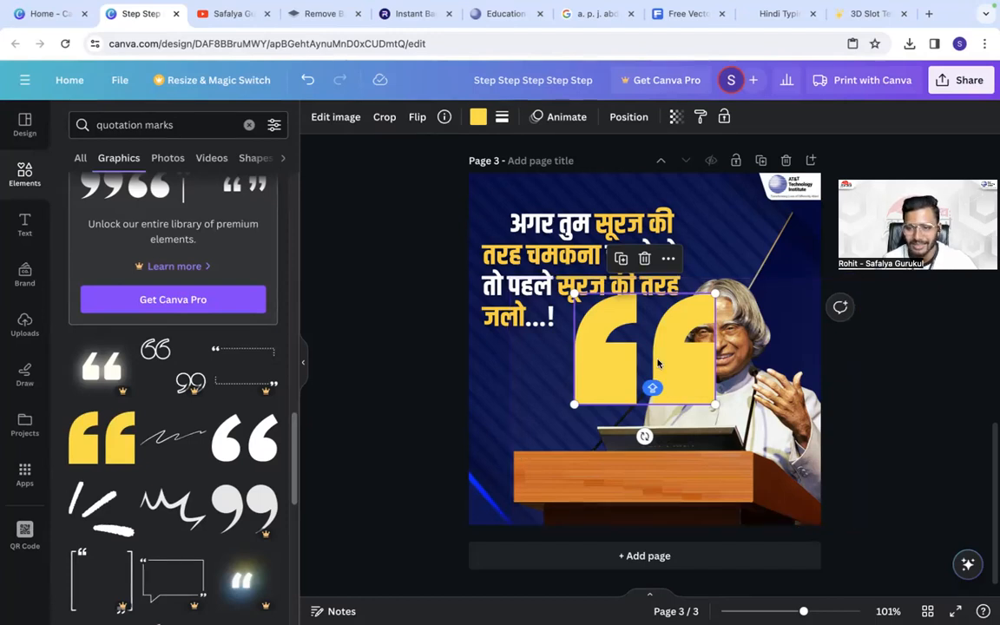
- Shrink the yellow quotation marks, place them just before the quote's first word, and nudge the first line's indent slightly
left_click_drag(690, 380, 570, 278)
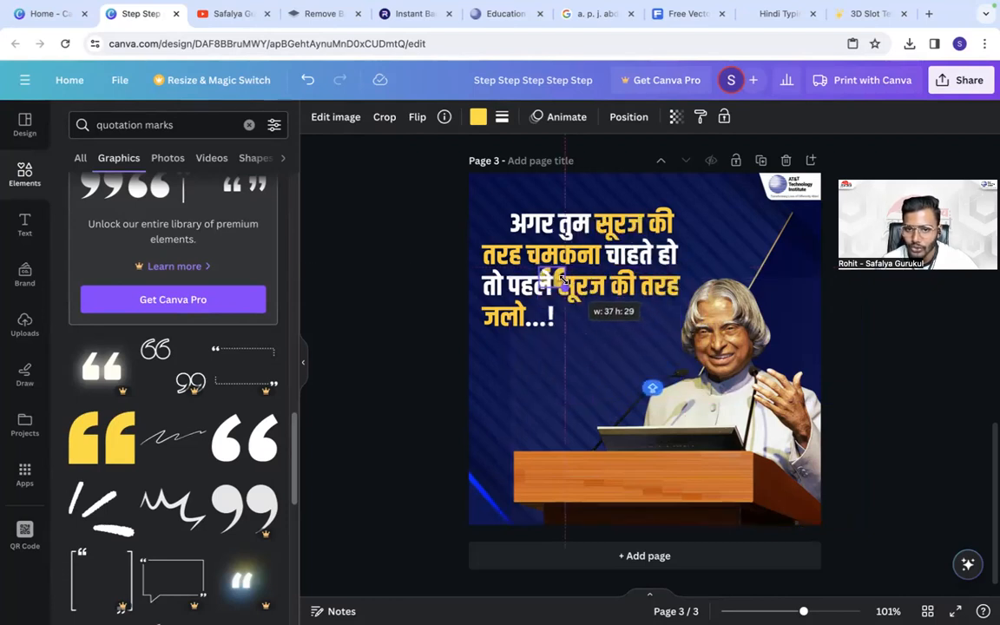
left_click_drag(567, 319, 495, 209)
left_click(509, 257)
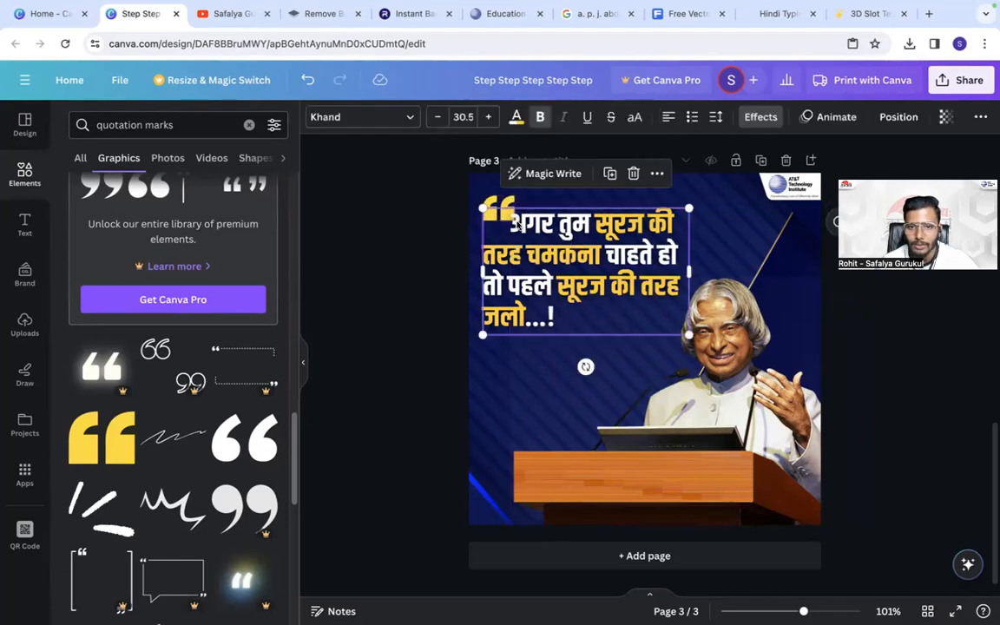
- Duplicate the yellow quotation marks, rotate the copy 180°, enlarge it, and place it against the page's right edge above the portrait
left_click(498, 215)
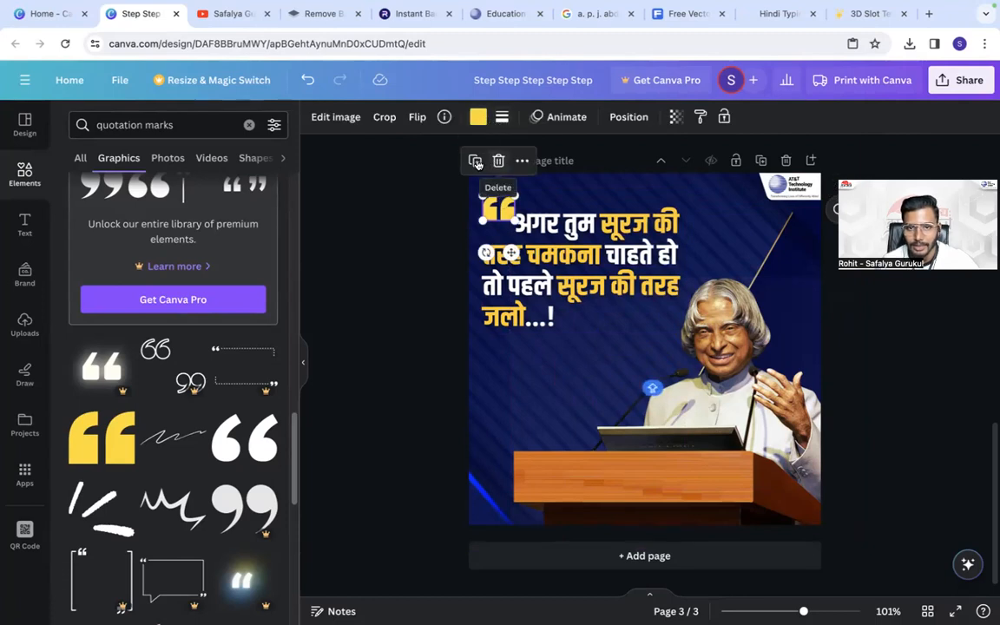
left_click(477, 162)
left_click_drag(495, 263, 522, 107)
left_click_drag(494, 232, 416, 293)
left_click_drag(498, 257, 772, 271)
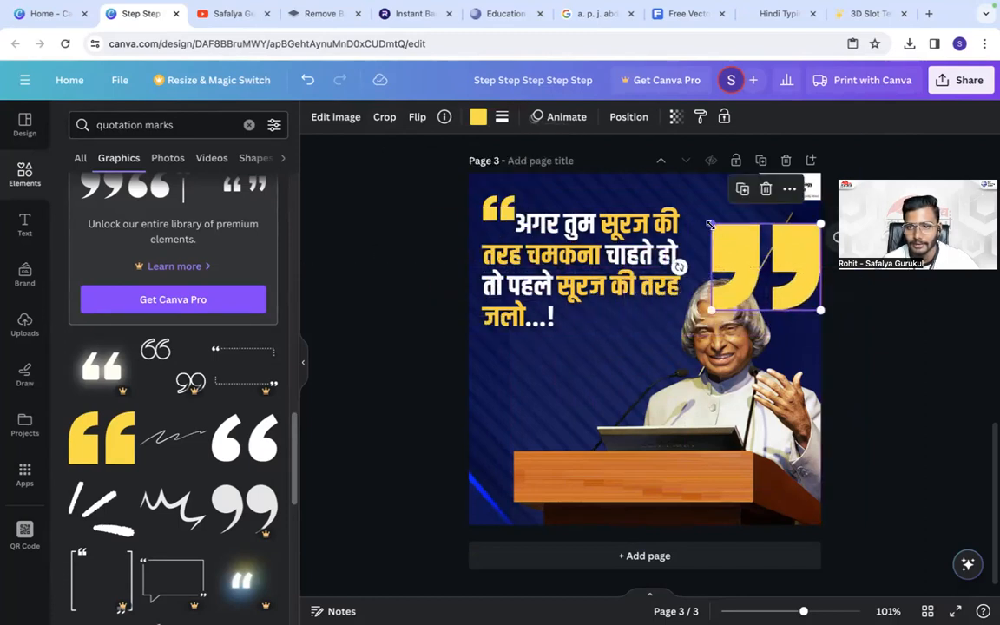
left_click_drag(710, 224, 727, 234)
- Recolour the large closing quotation marks white and set their transparency to 15
left_click(478, 118)
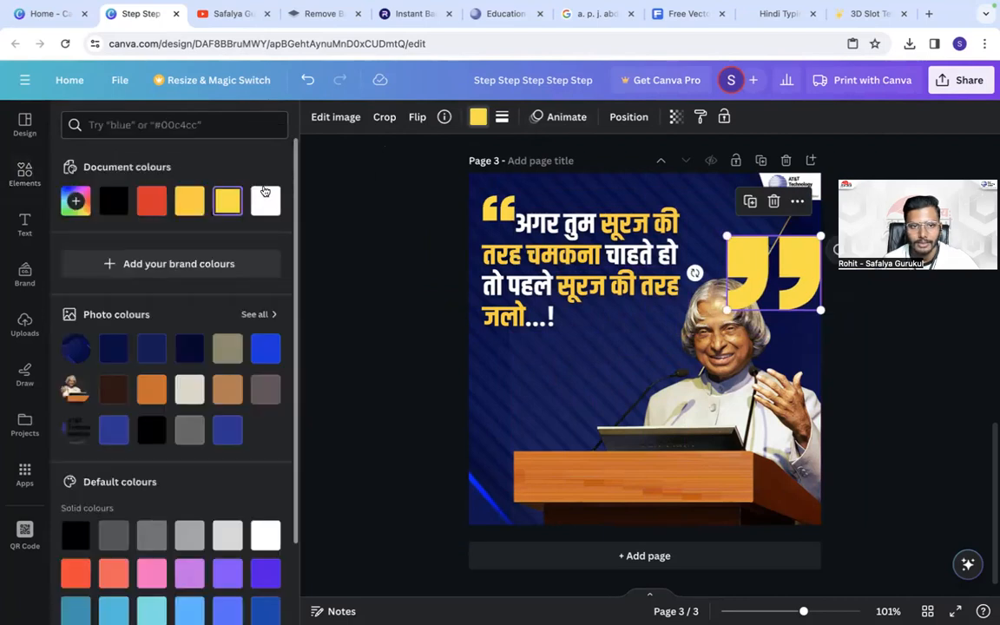
left_click(265, 198)
left_click(675, 116)
left_click_drag(676, 173, 563, 175)
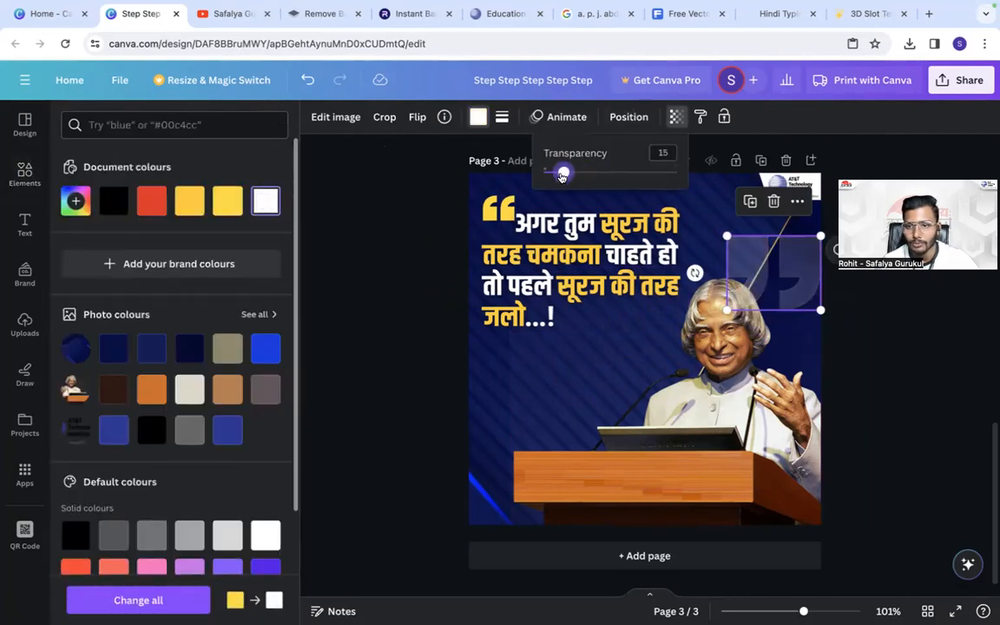
- Send the faint closing quotation marks behind the other elements, and bring them forward again above the blue background
left_click(628, 117)
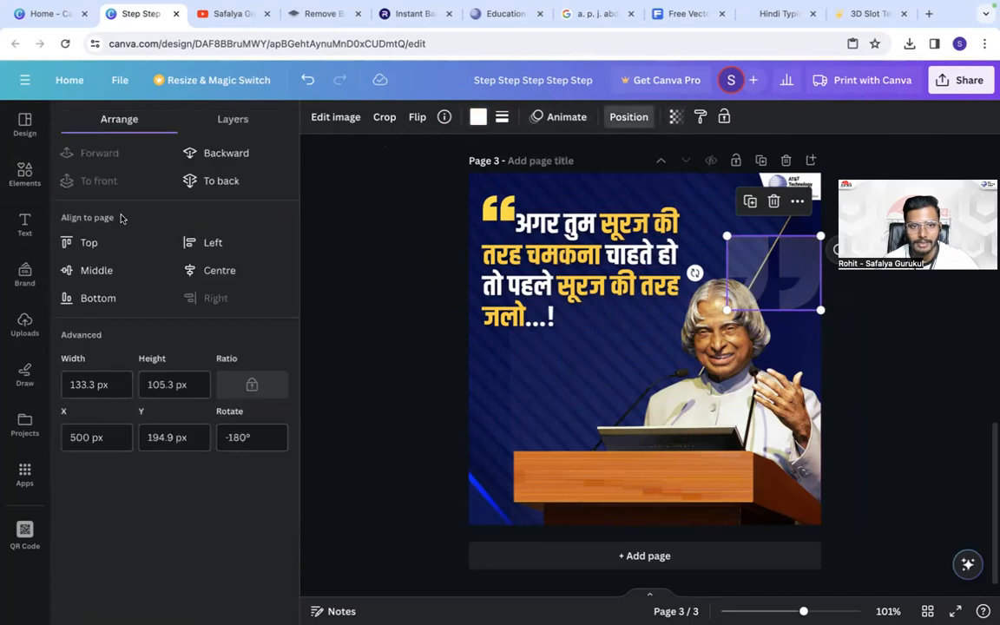
left_click(211, 155)
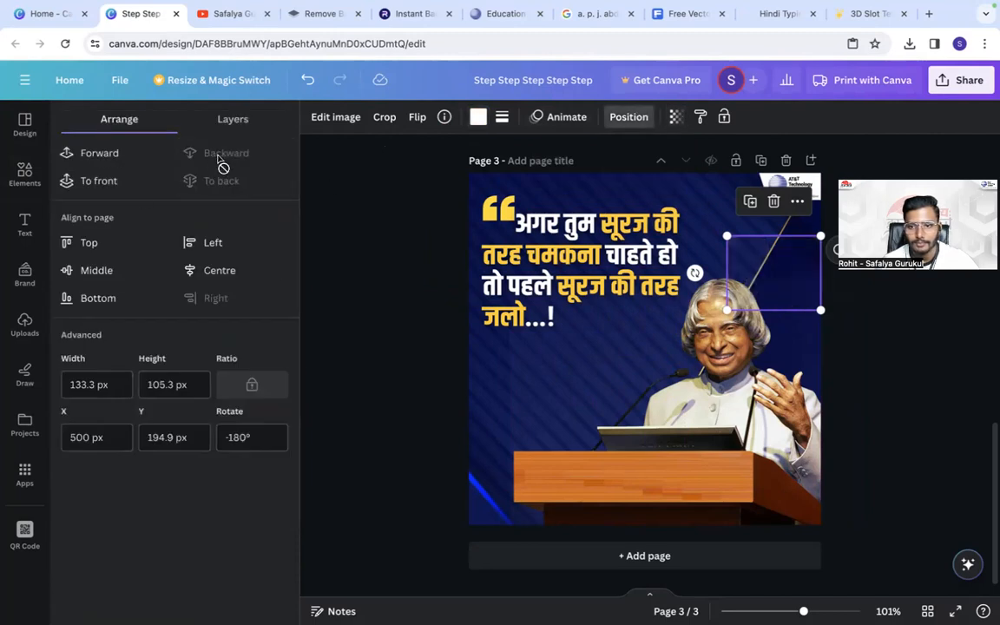
left_click(127, 170)
left_click(348, 270)
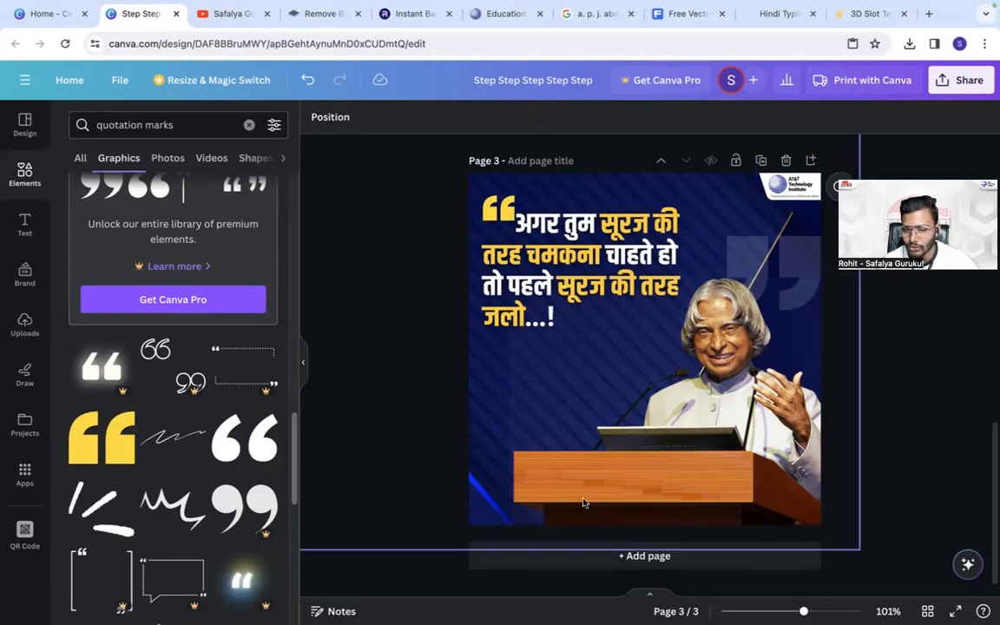
- Add a square shape, enlarge it across the page width, and place it as a thin white strip along the page's bottom edge
left_click(33, 175)
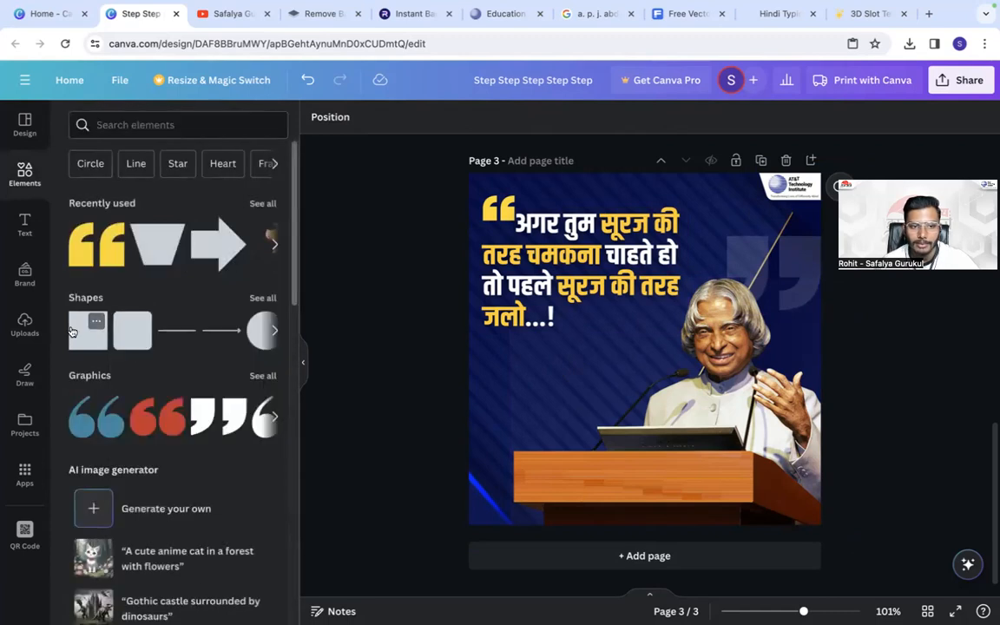
left_click(89, 330)
left_click_drag(653, 321, 871, 535)
left_click_drag(763, 518, 752, 522)
left_click(385, 116)
left_click(75, 238)
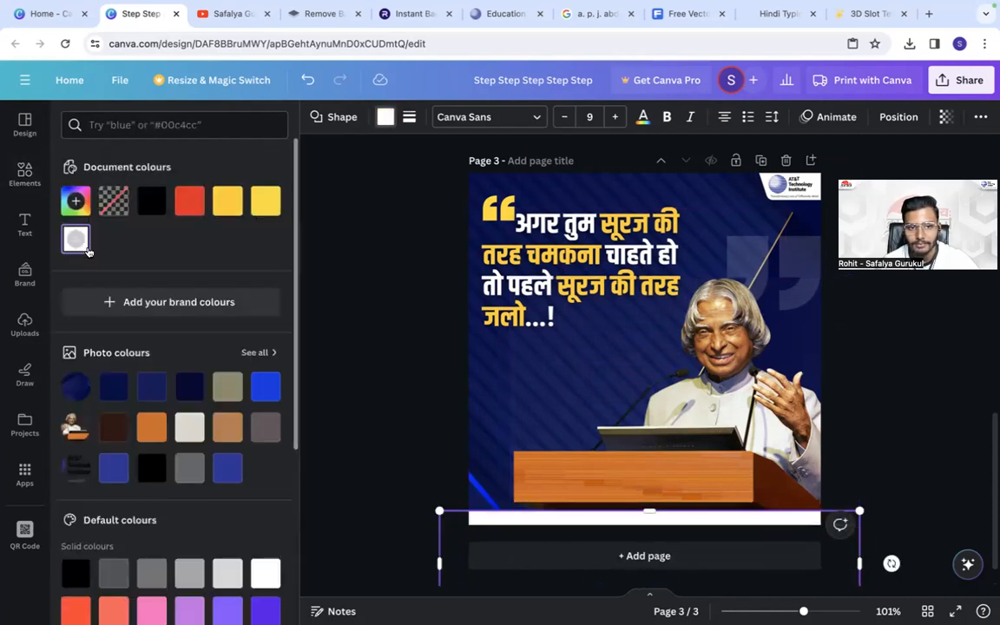
left_click(416, 329)
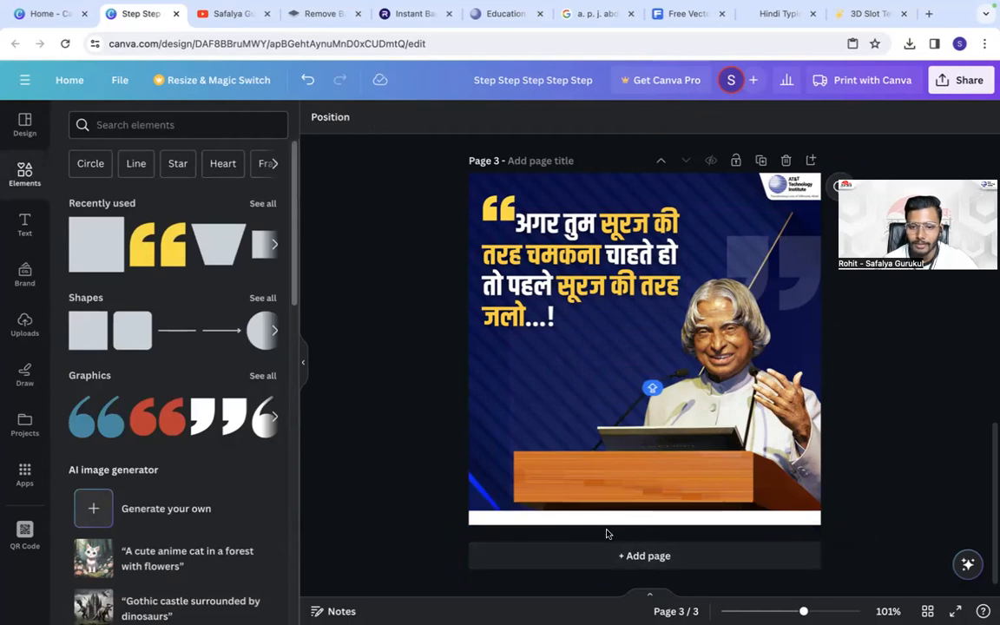
- Search the elements library for social media graphics, and open a new browser tab
left_click(126, 124)
type("SOCIA")
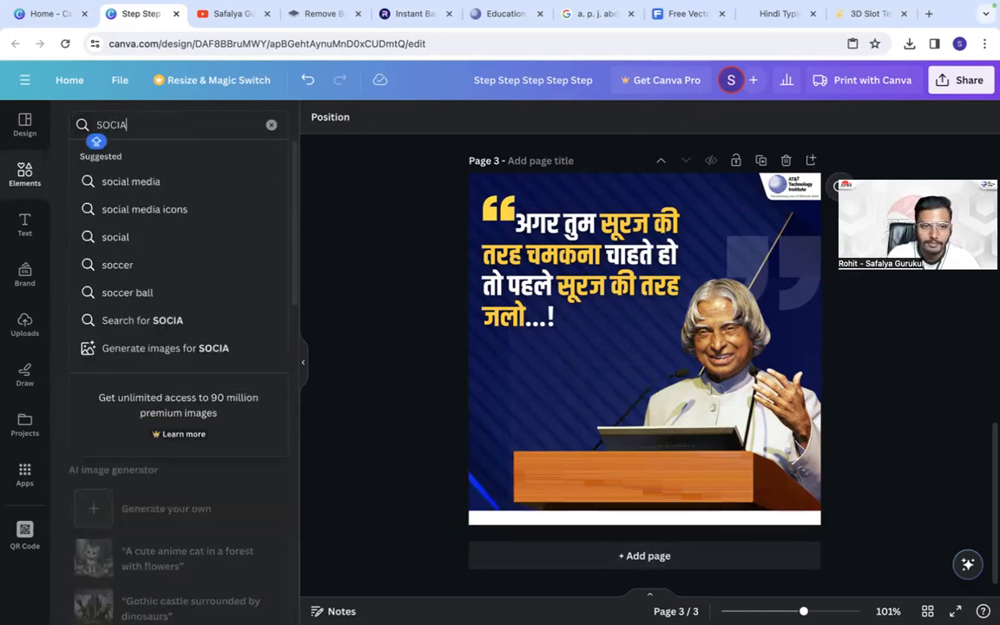
left_click(131, 182)
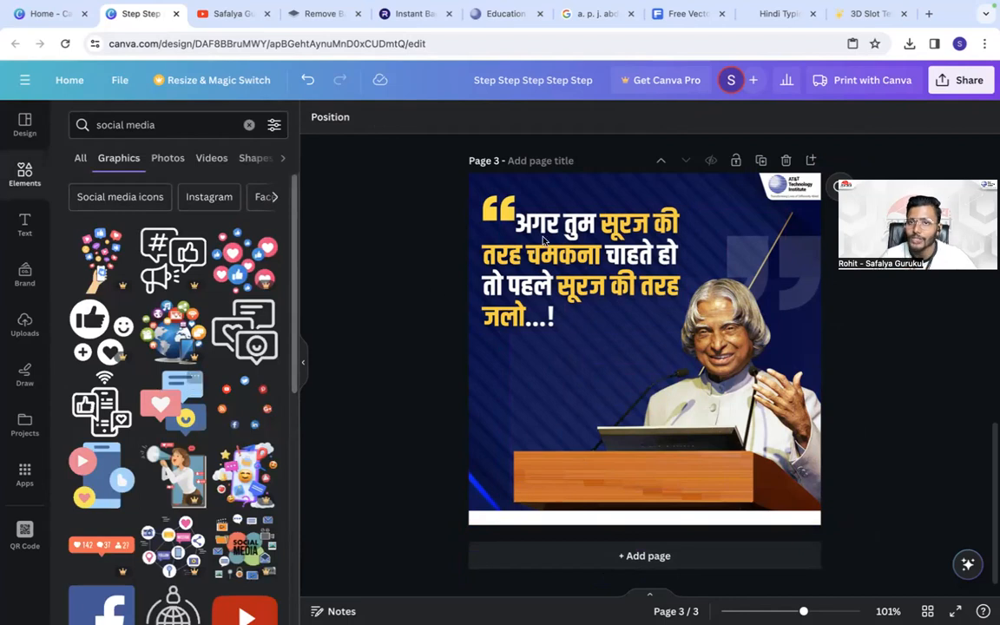
key("ctrl+t")
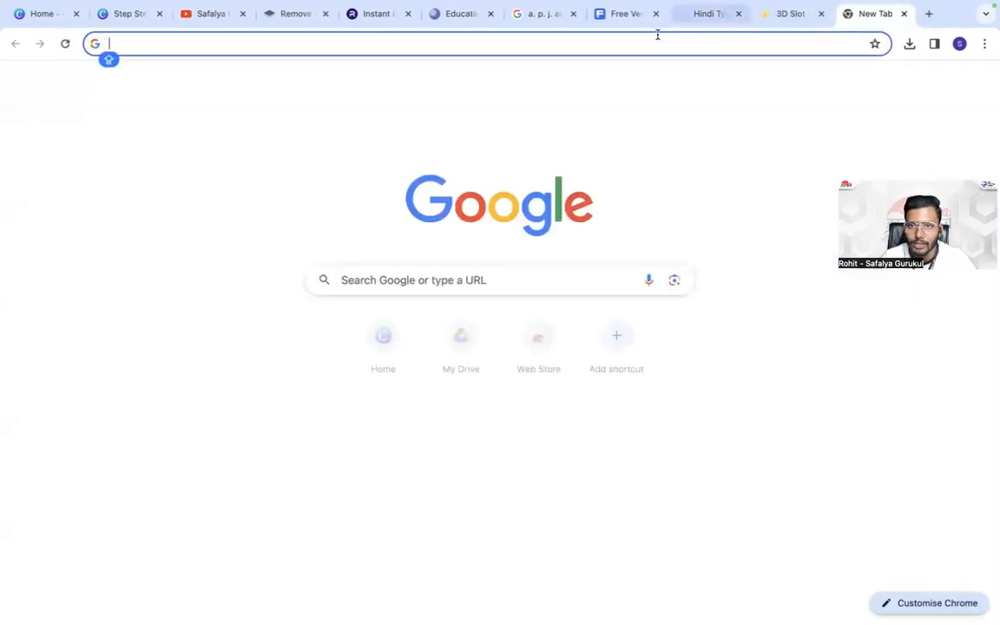
type("TOP")
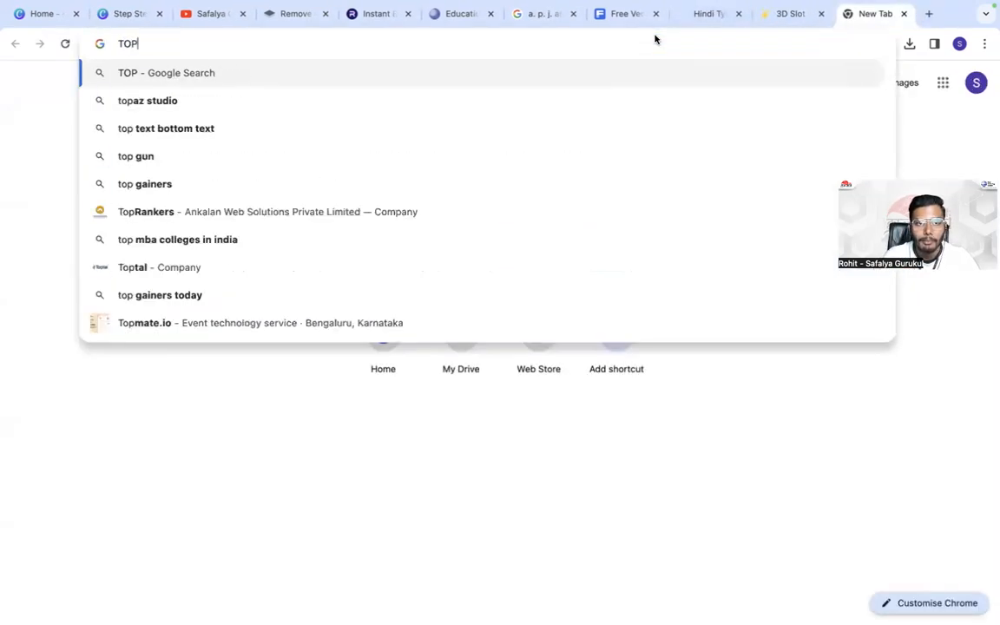
type("PNG")
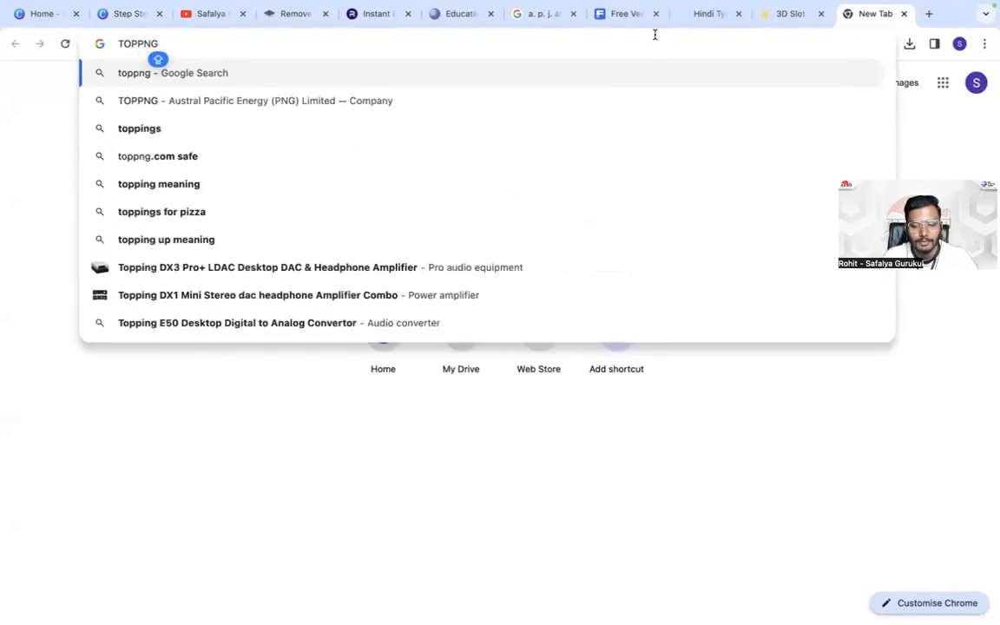
key("BackSpace")
key("BackSpace")
key("BackSpace")
key("BackSpace")
key("BackSpace")
key("BackSpace")
- Open freepng.com, look through its free designs, and return to the new tab page
type("F")
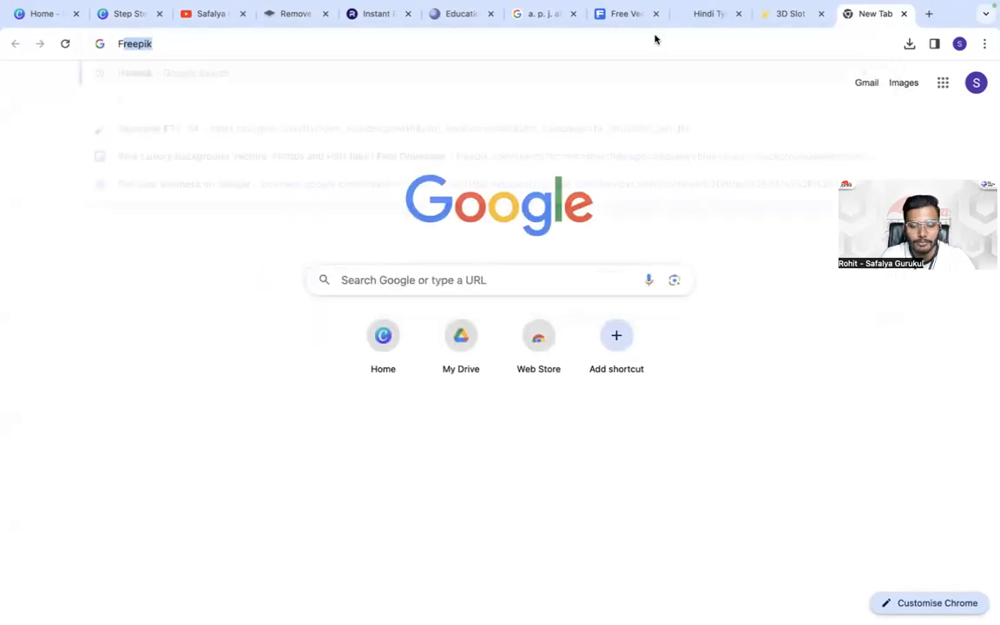
type("REEPNG.COM")
key("Return")
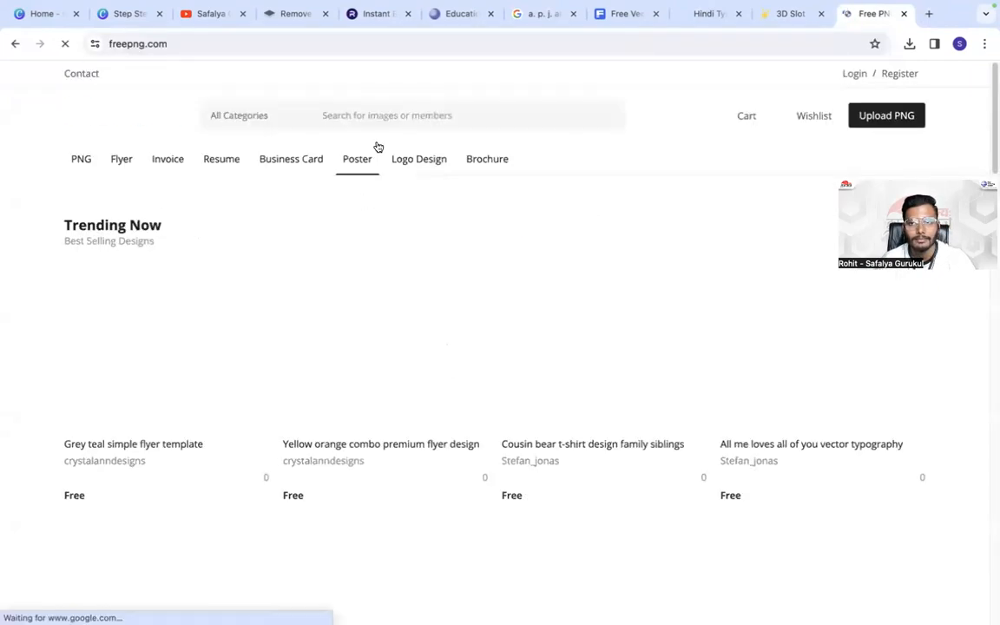
scroll(304, 260, "down", 5)
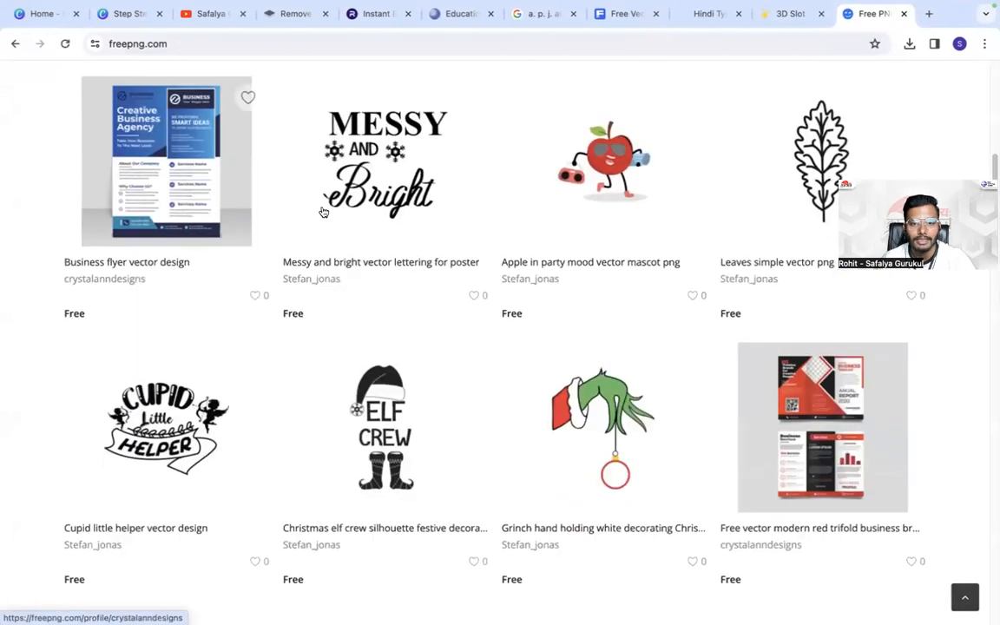
scroll(564, 295, "down", 4)
scroll(461, 257, "down", 10)
scroll(375, 322, "up", 20)
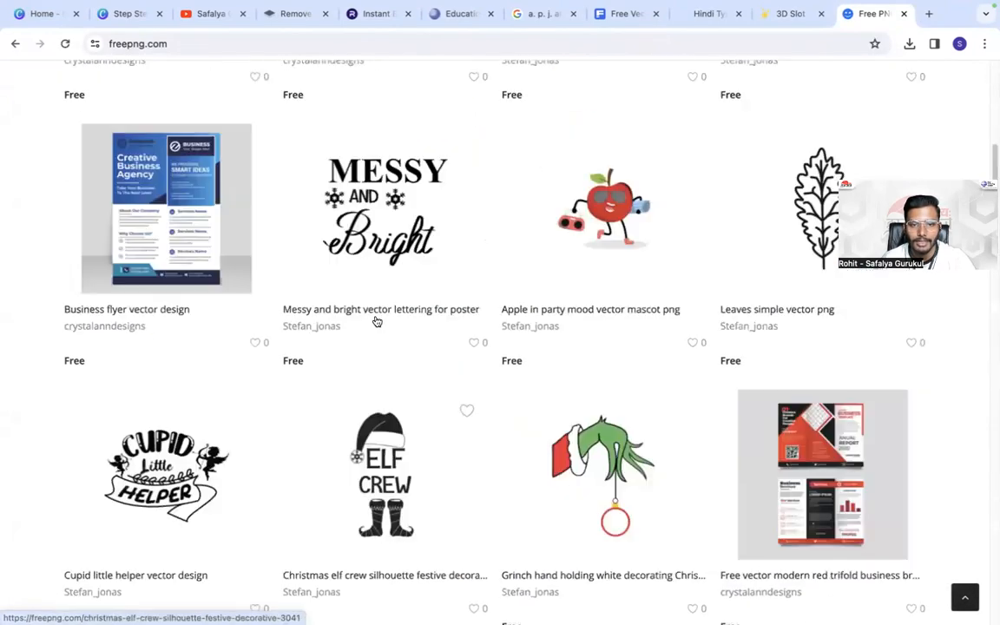
left_click(12, 44)
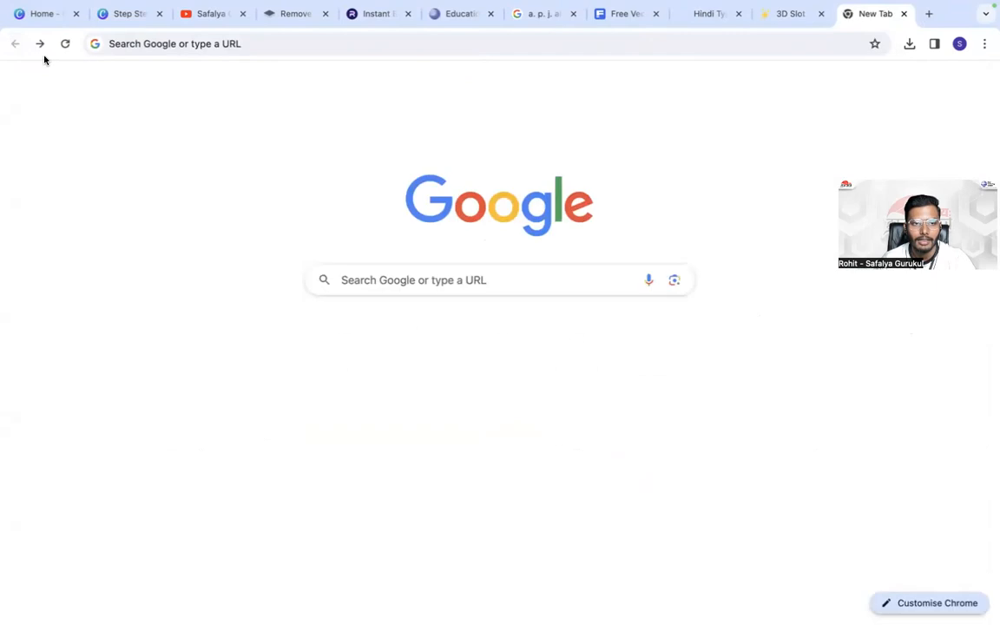
- Search Google for TOPPNG and open the Pngtree result with top PNG transparent images
left_click(298, 36)
type("TOPPNG")
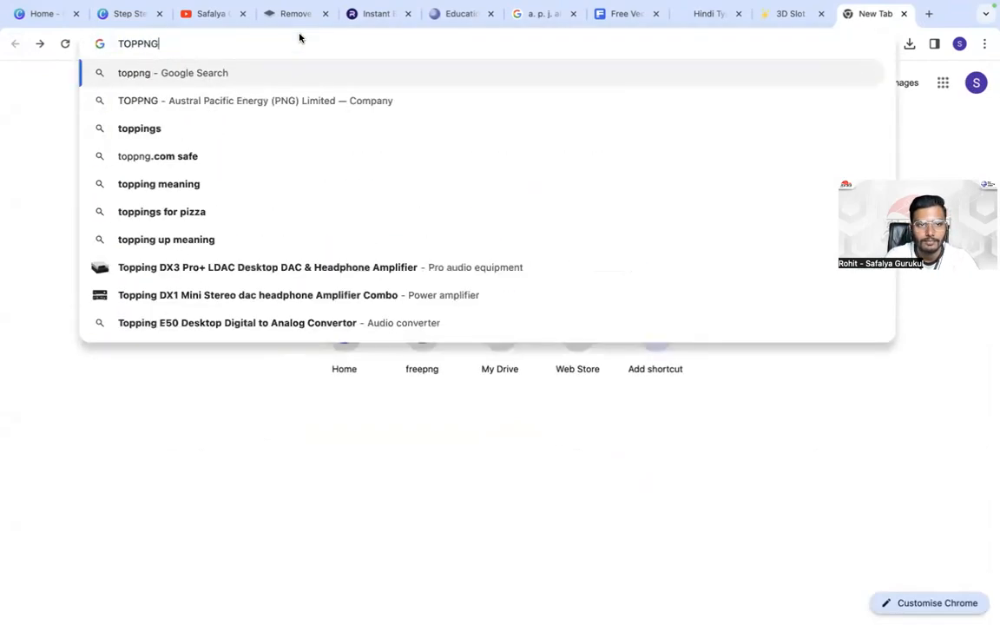
key("Return")
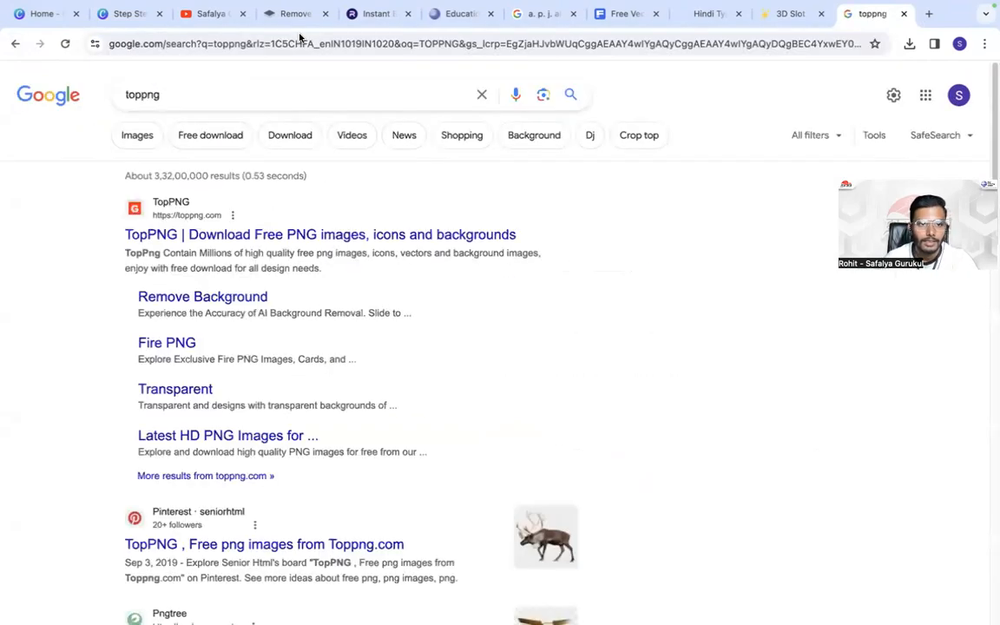
scroll(138, 227, "down", 3)
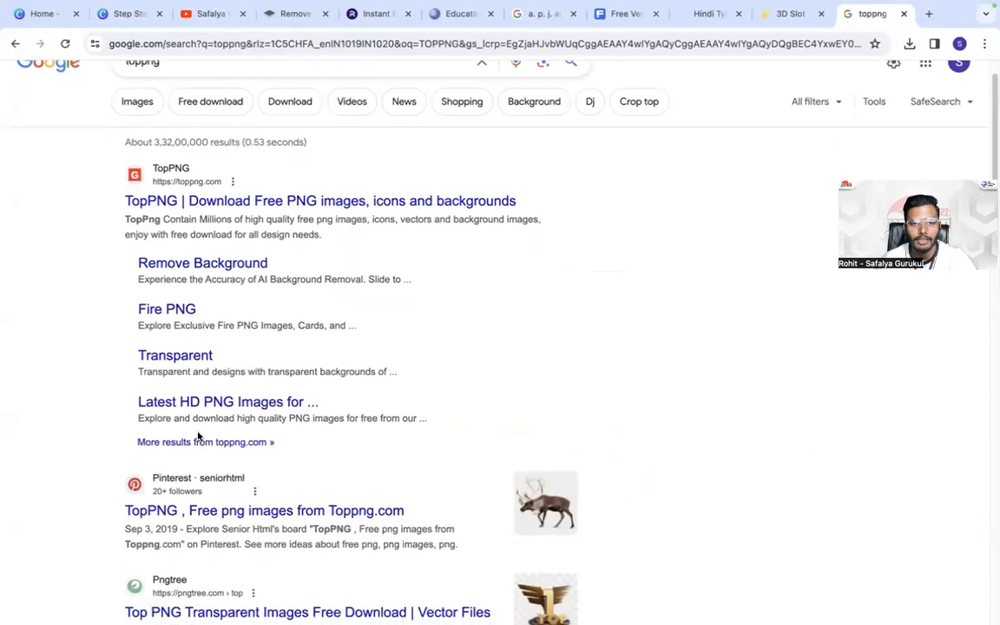
left_click(166, 395)
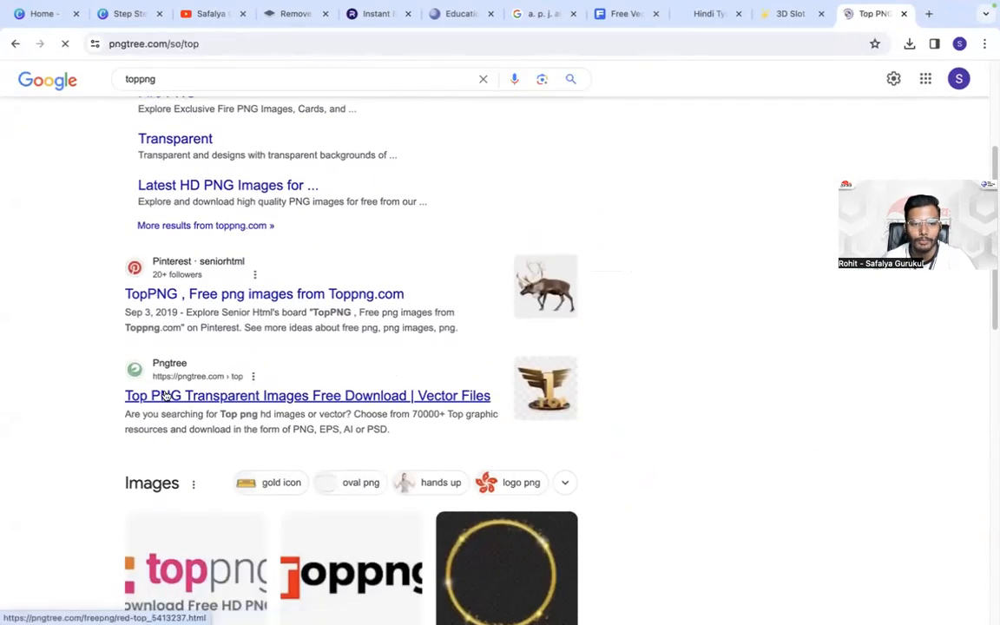
- Sign in to Pngtree with the offered Google account and dismiss the anniversary discount pop-ups
left_click(350, 193)
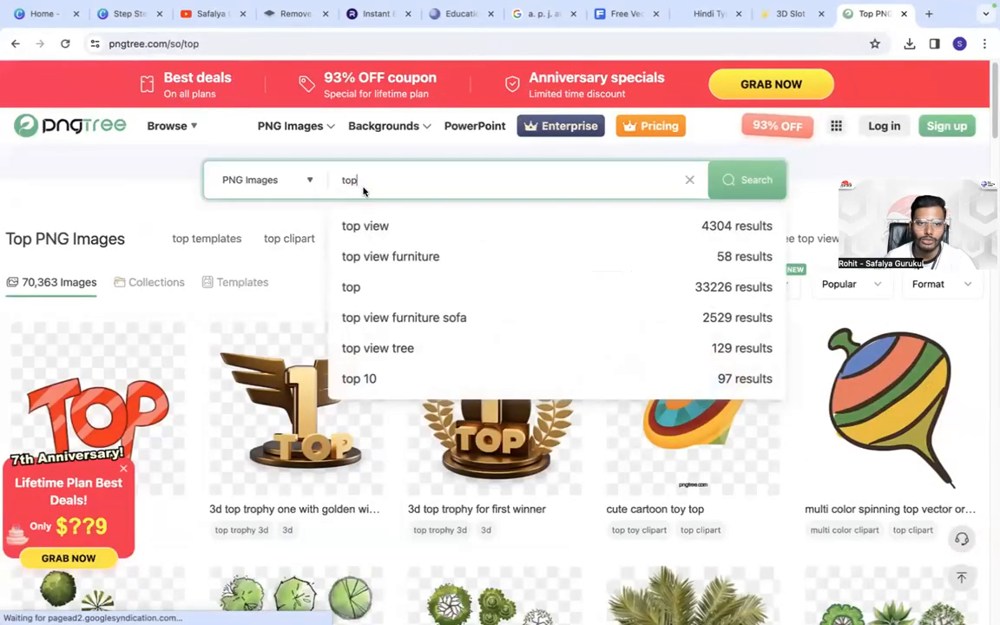
left_click(364, 191)
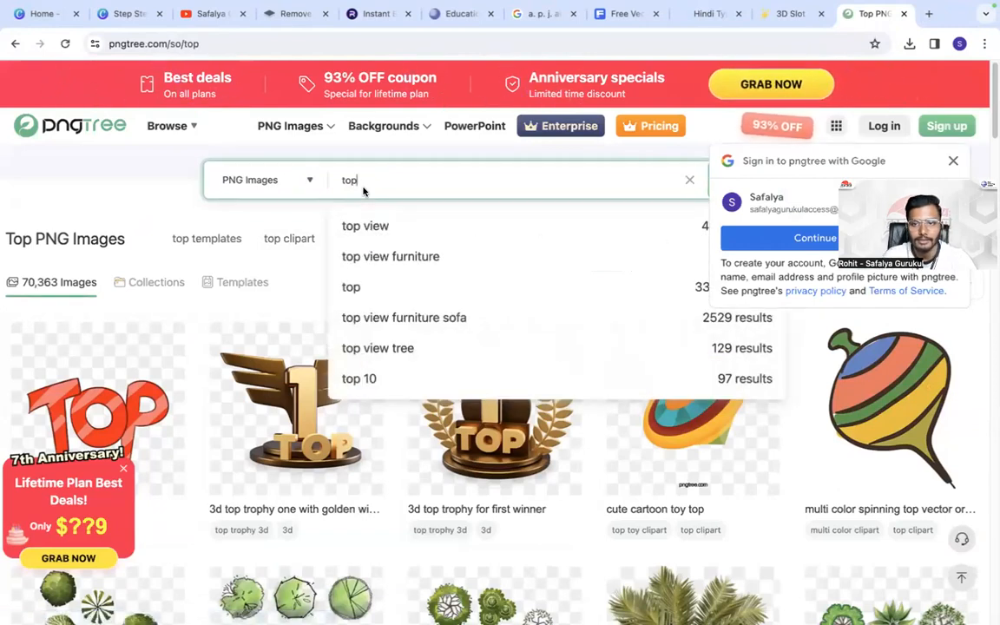
left_click(736, 232)
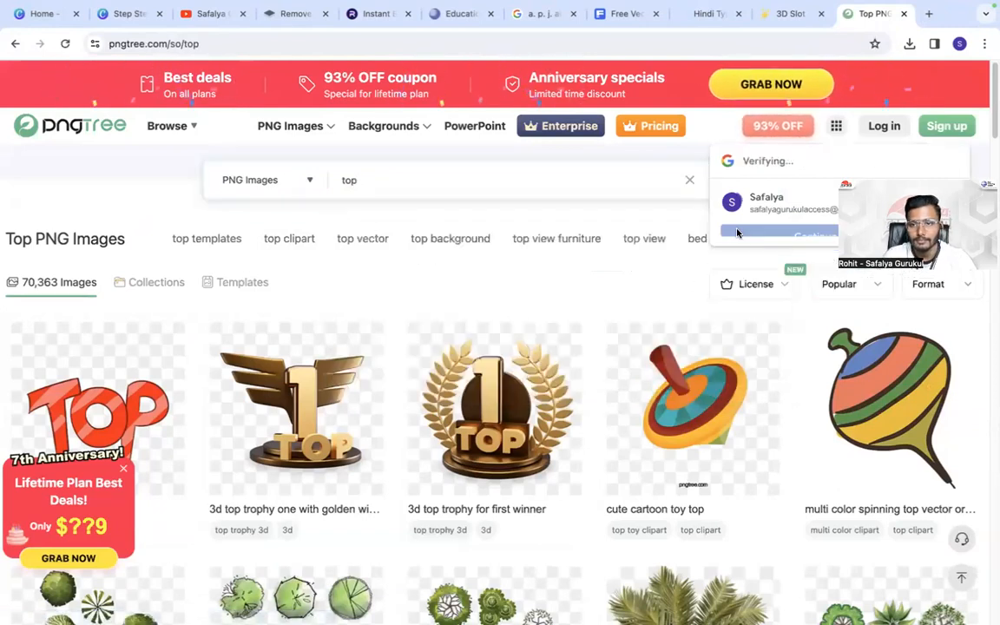
double_click(513, 185)
type("c")
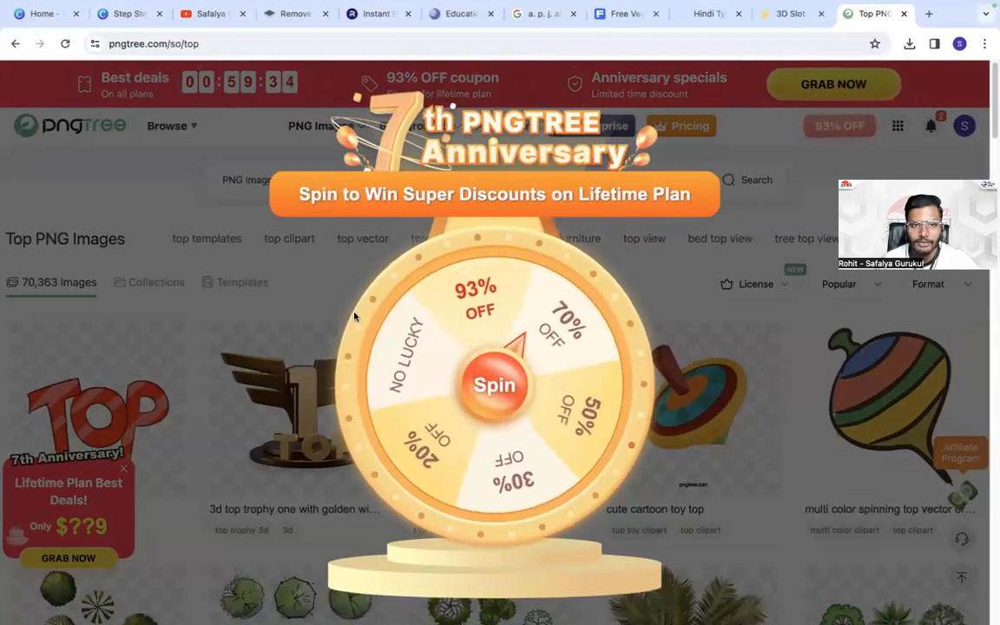
left_click(720, 187)
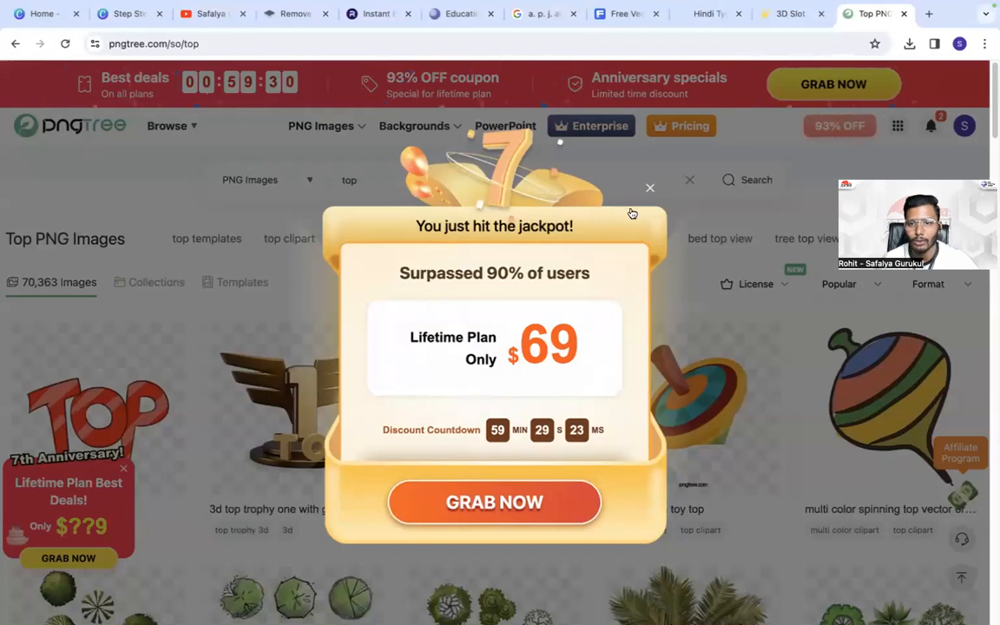
left_click(648, 189)
- Search Pngtree's PNG images for "social media"
left_click(543, 179)
key("BackSpace")
type("social media")
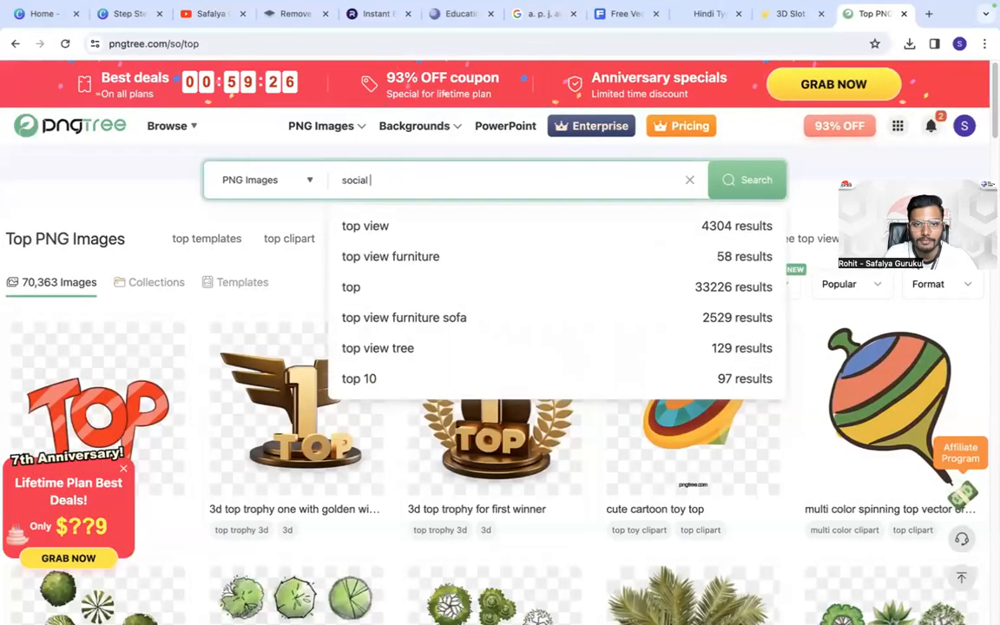
key("Return")
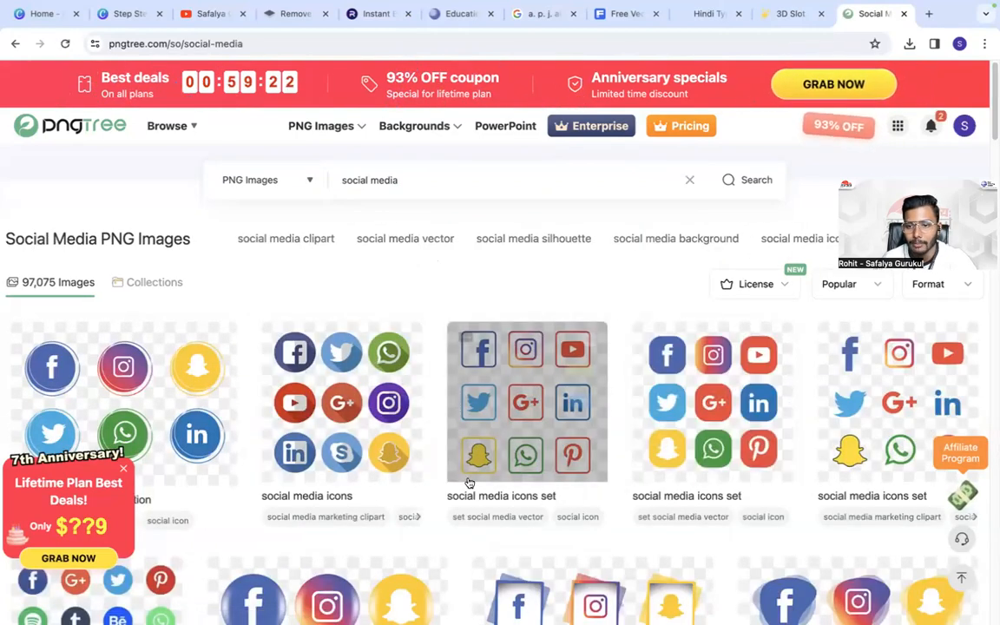
- Download the free "social media icons set logo" with nine round icons as a PNG, and close the leftover Pngtree tabs
scroll(486, 496, "down", 3)
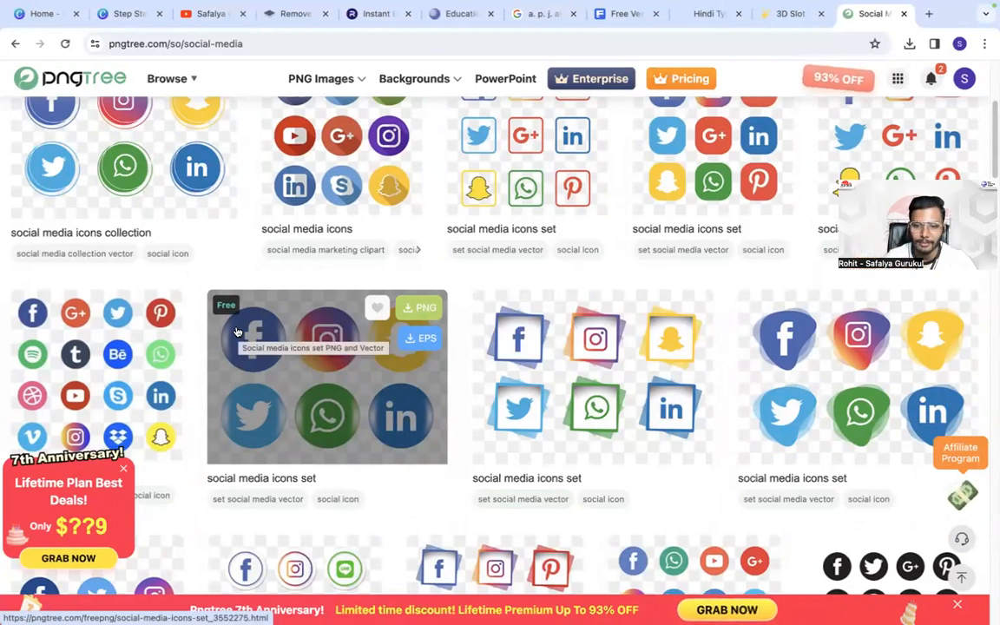
scroll(237, 332, "down", 5)
scroll(411, 393, "down", 3)
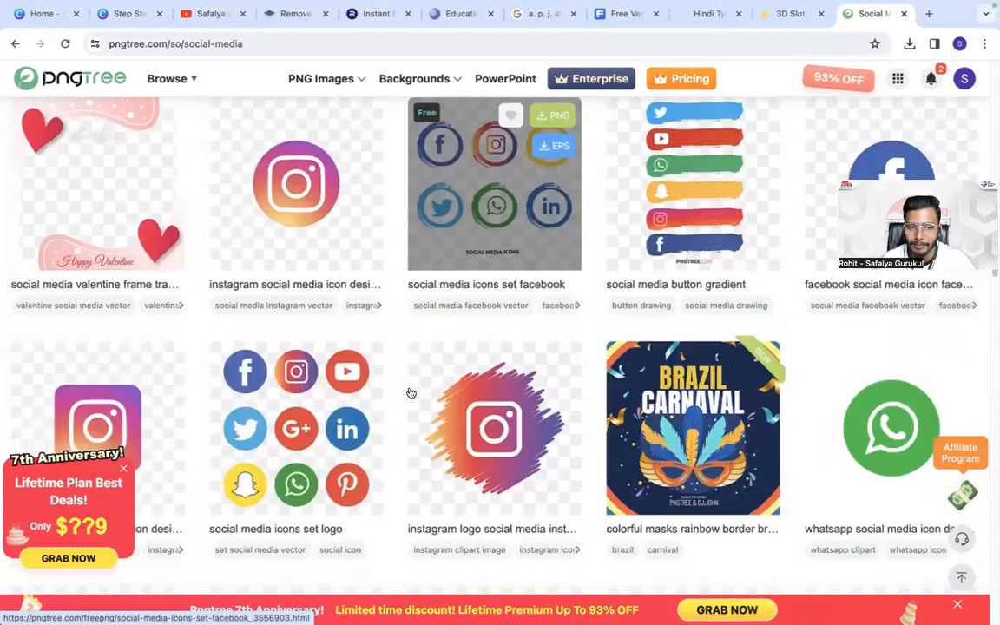
scroll(412, 393, "down", 1)
scroll(286, 322, "down", 1)
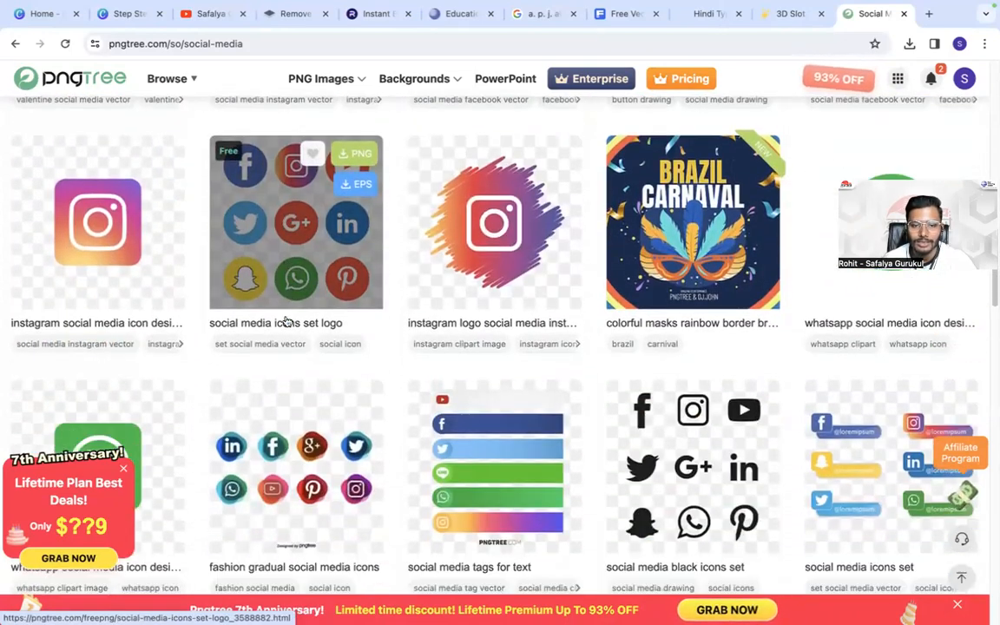
scroll(286, 322, "down", 4)
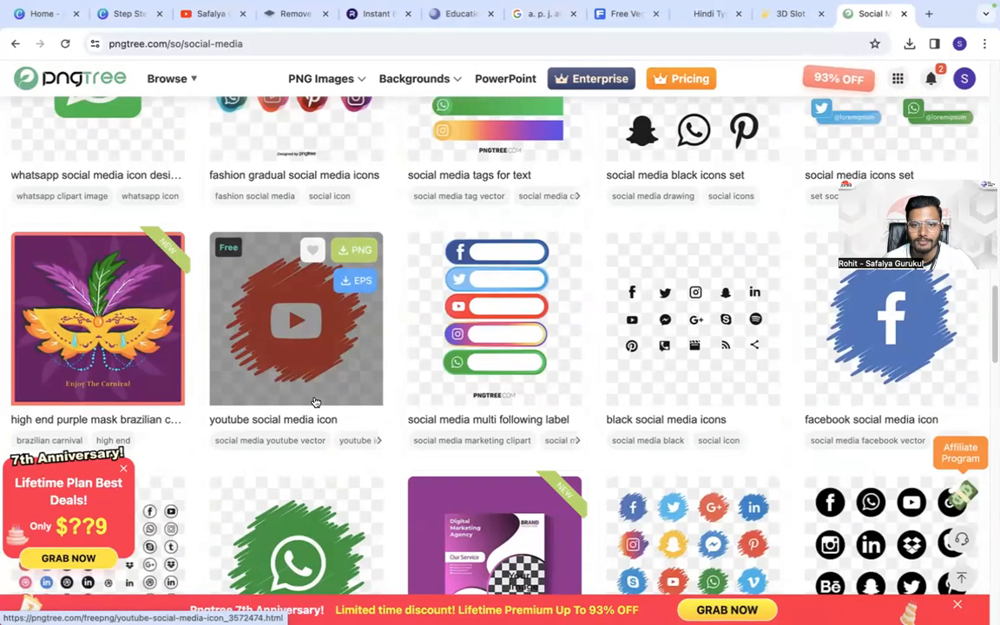
scroll(315, 402, "down", 6)
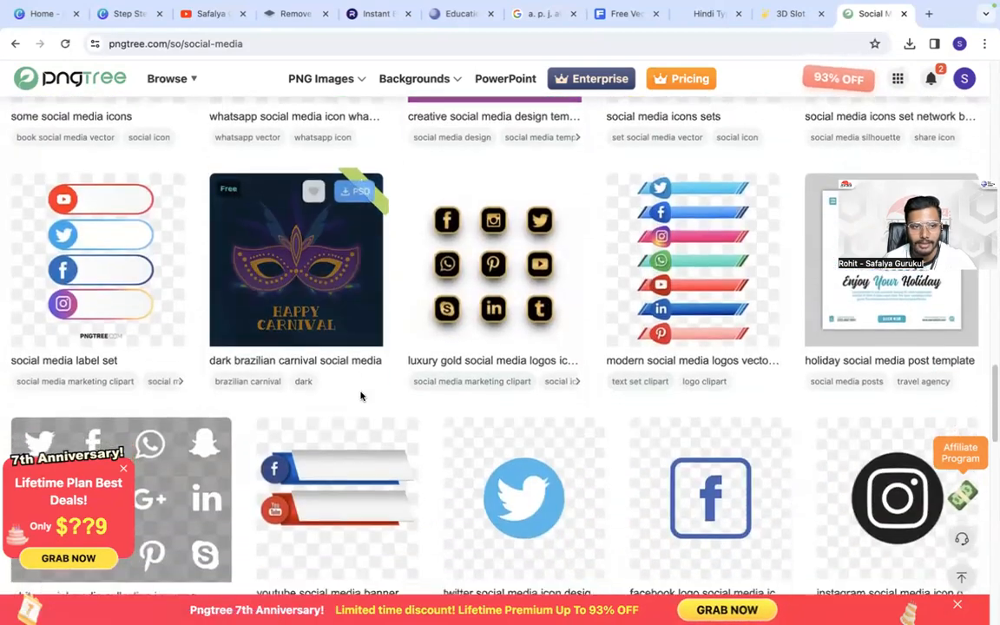
scroll(361, 396, "up", 10)
left_click(259, 171)
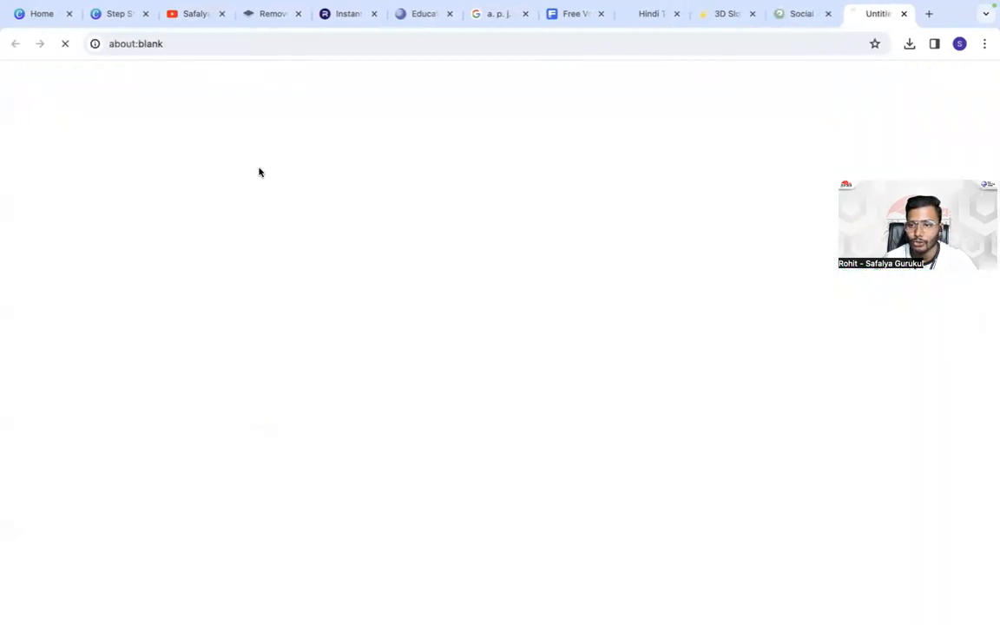
left_click(701, 327)
left_click(216, 323)
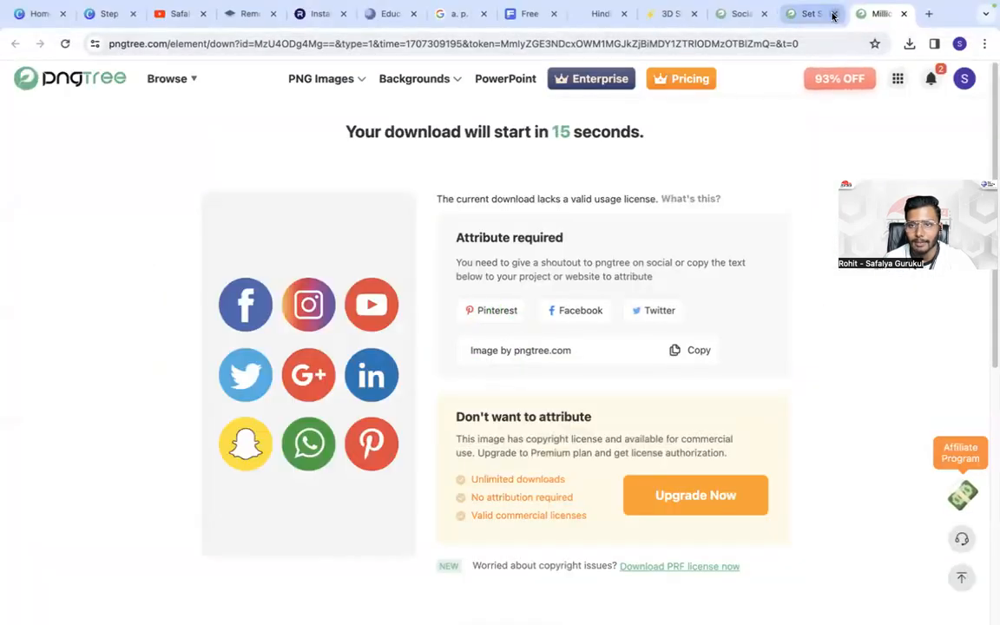
left_click(832, 15)
left_click(764, 14)
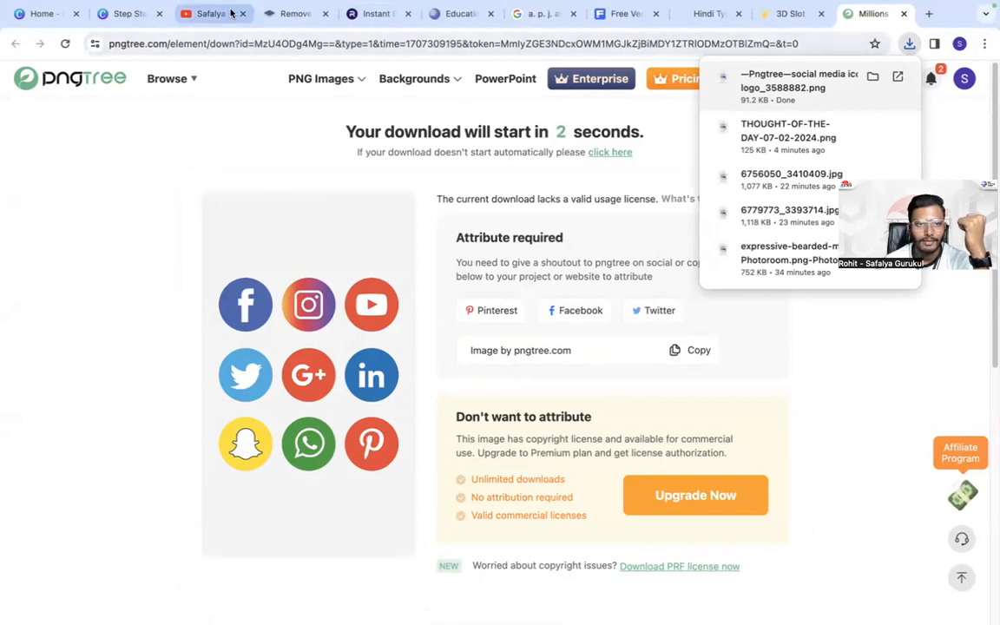
- Return to the Canva design and upload the downloaded Pngtree social media icons PNG from the Downloads folder
left_click(127, 14)
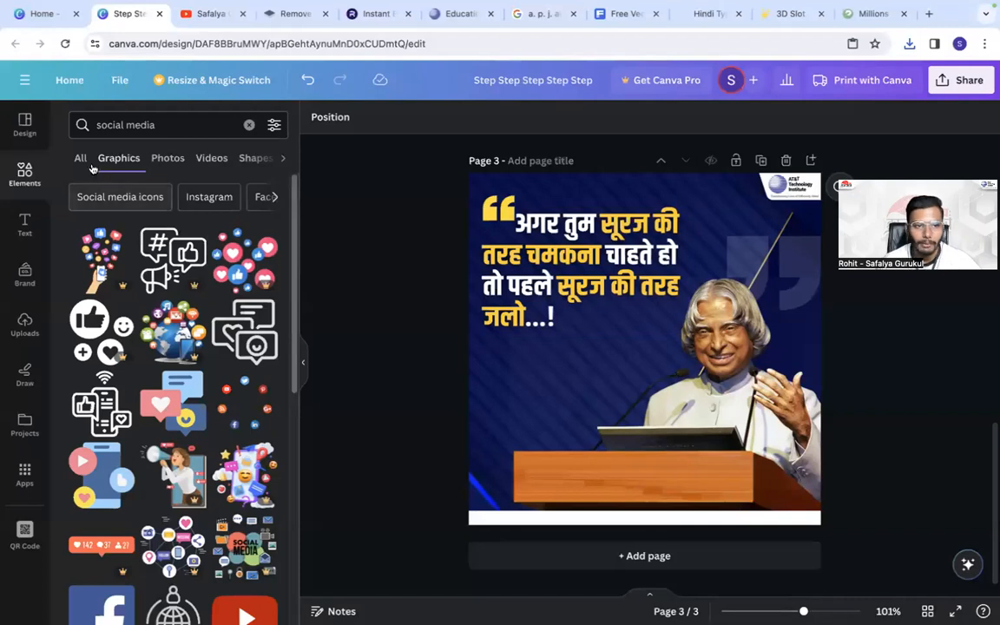
left_click(25, 323)
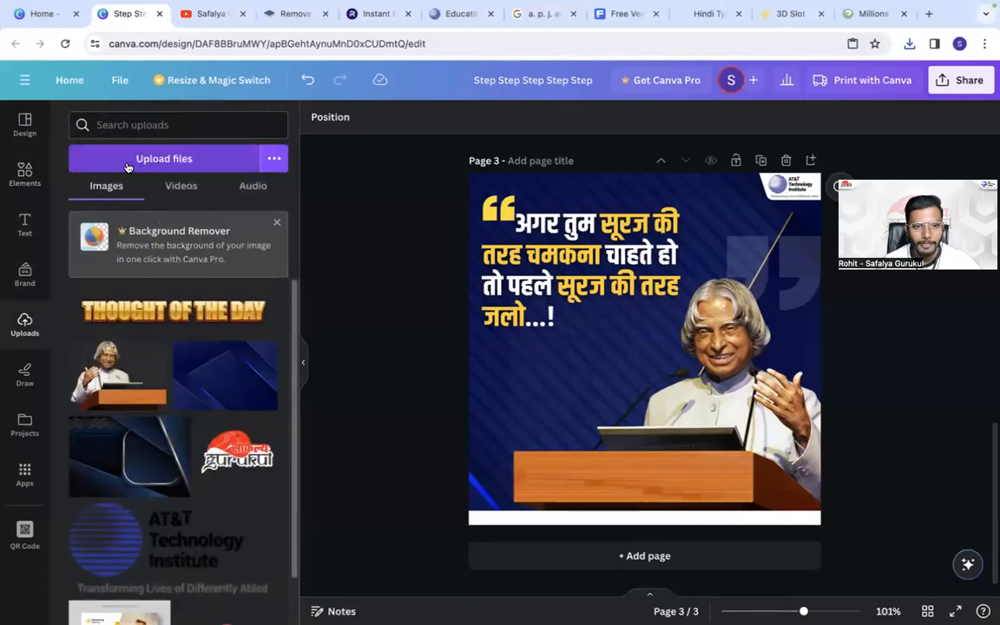
left_click(127, 160)
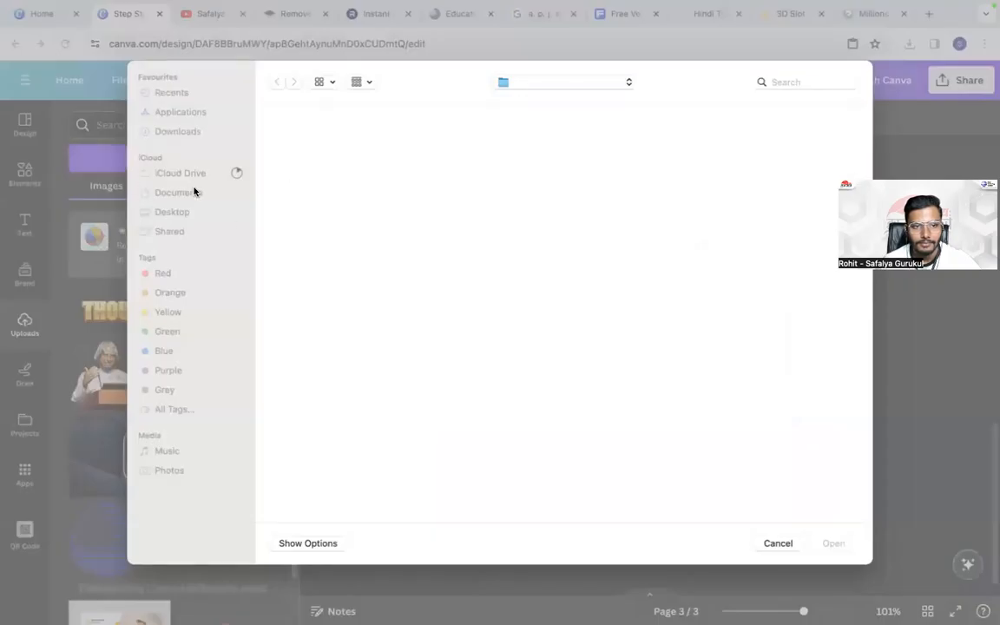
left_click(306, 156)
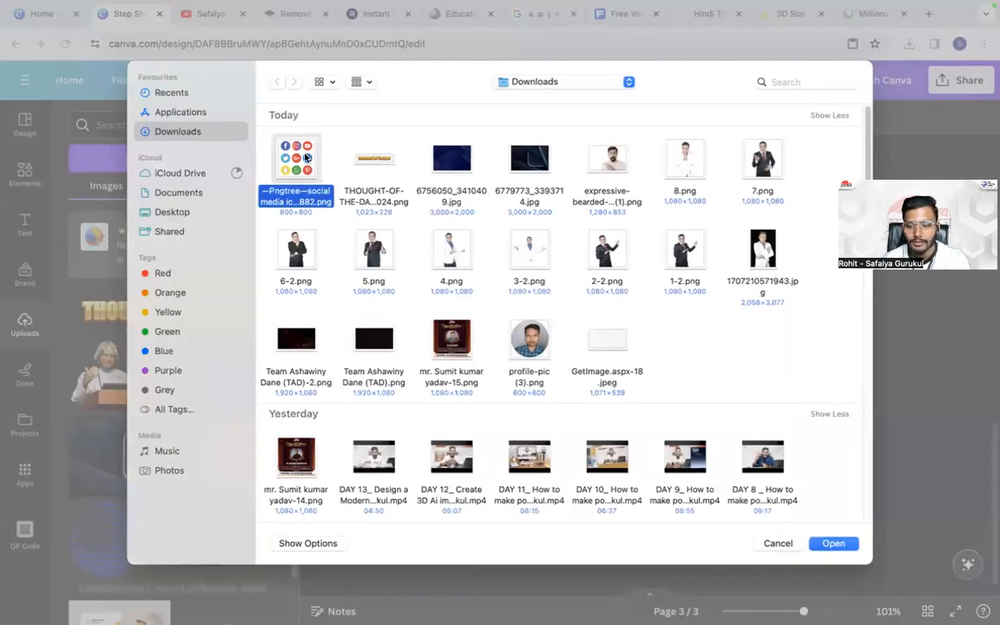
left_click(778, 543)
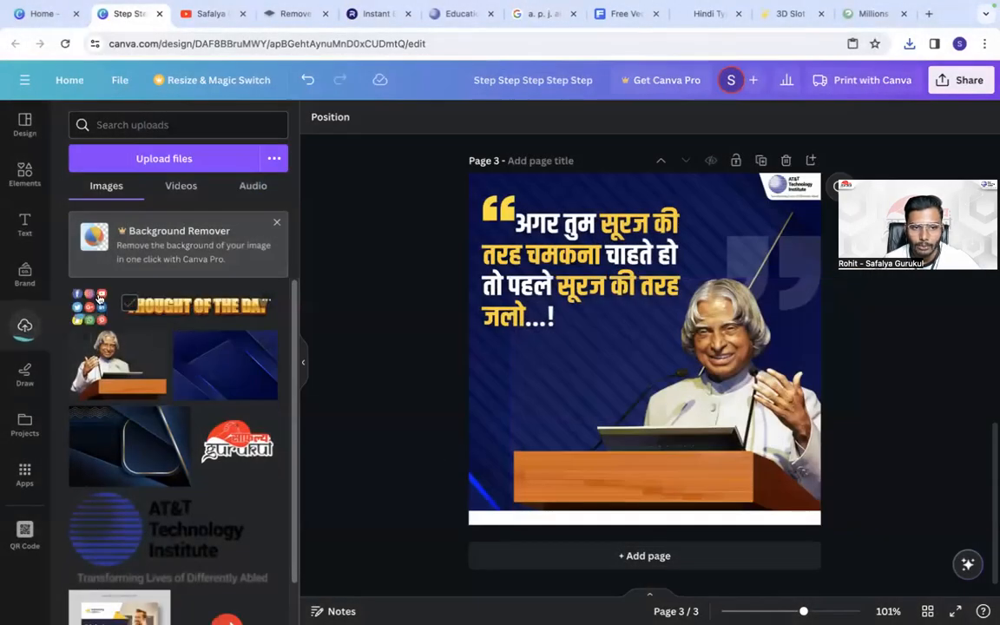
- Crop the icon set into a Facebook, Instagram and YouTube row and a single WhatsApp icon, and place both small on the white bottom strip
left_click_drag(657, 459, 685, 319)
left_click_drag(724, 275, 720, 386)
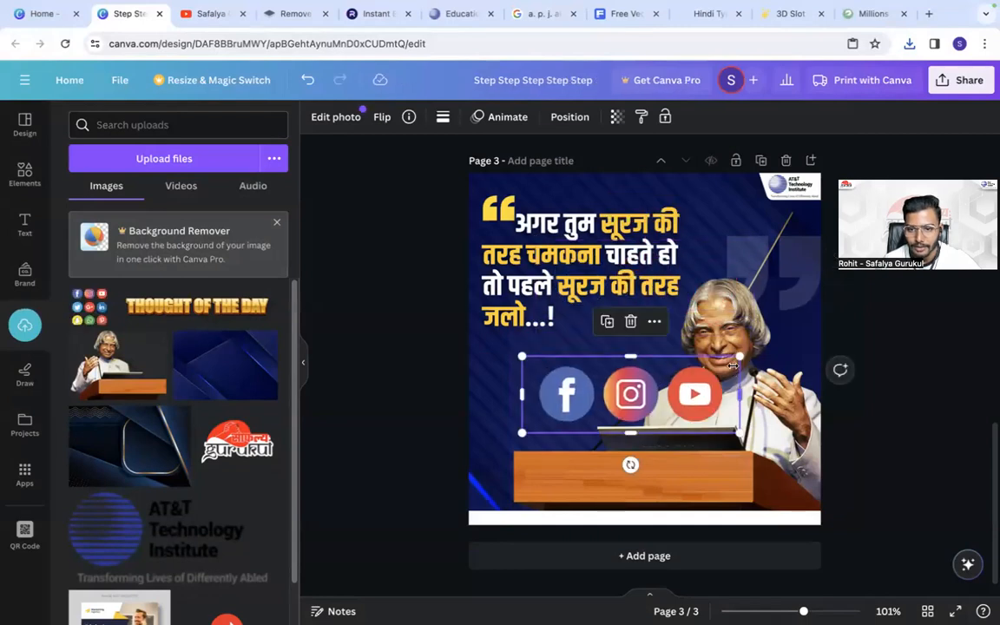
left_click_drag(644, 431, 644, 426)
left_click_drag(733, 355, 697, 517)
left_click(473, 475)
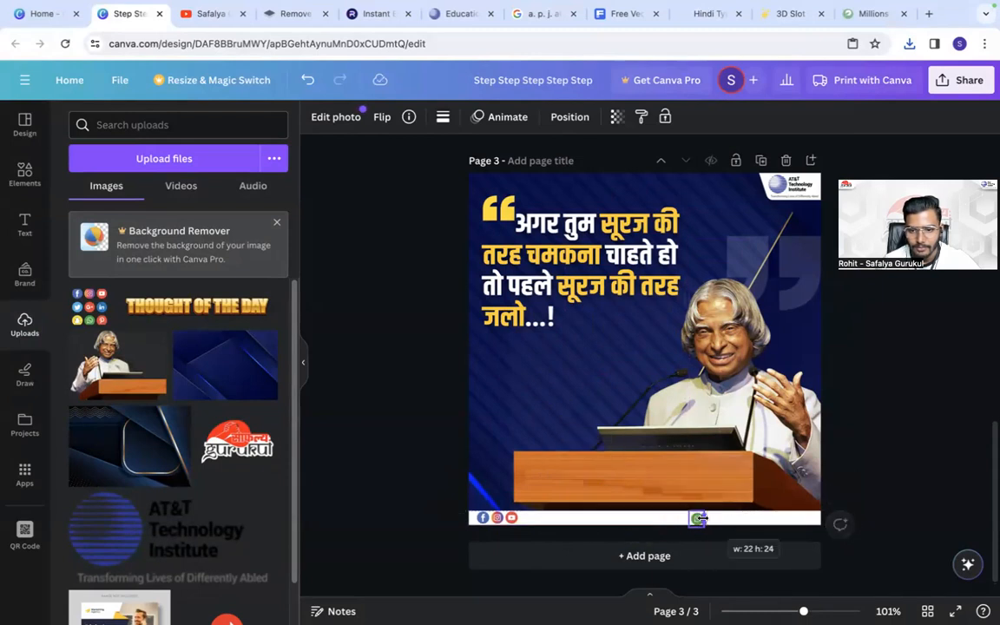
left_click(454, 487)
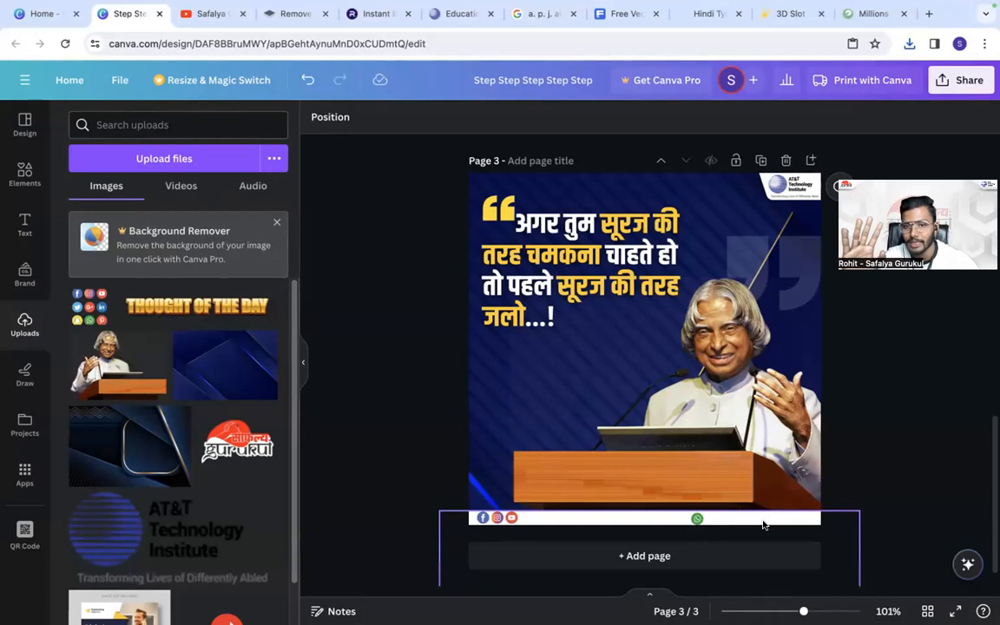
- Move the Hindi quote text slightly higher on the page and fine-tune its position beside the opening quotation marks
left_click(550, 243)
left_click_drag(551, 243, 509, 251)
left_click(409, 255)
left_click(394, 259)
left_click(542, 246)
key("Down")
key("Down")
key("Down")
key("Down")
key("Down")
key("Down")
key("Down")
key("Down")
key("Down")
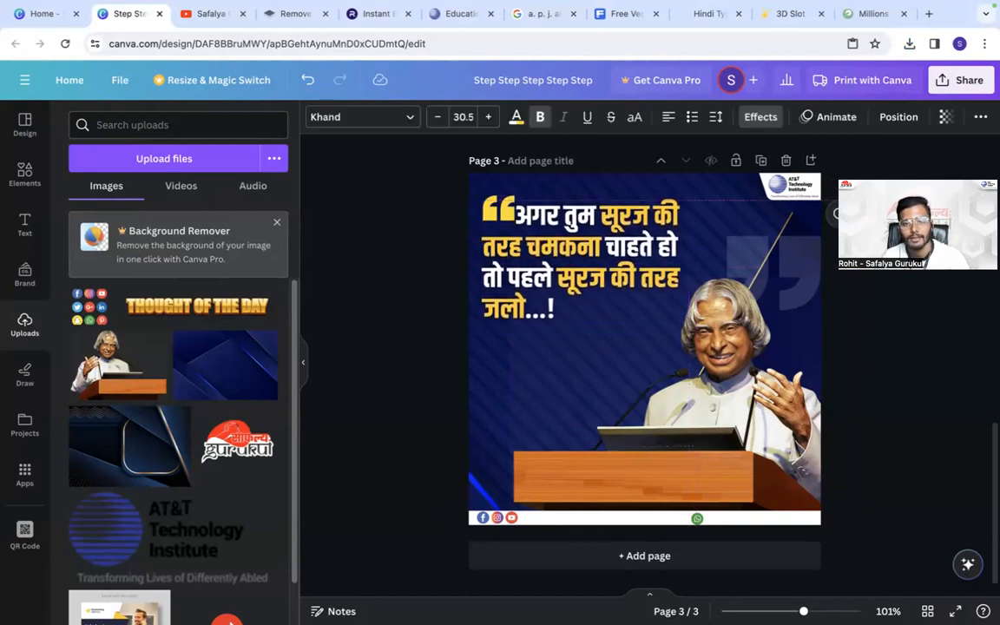
left_click(373, 253)
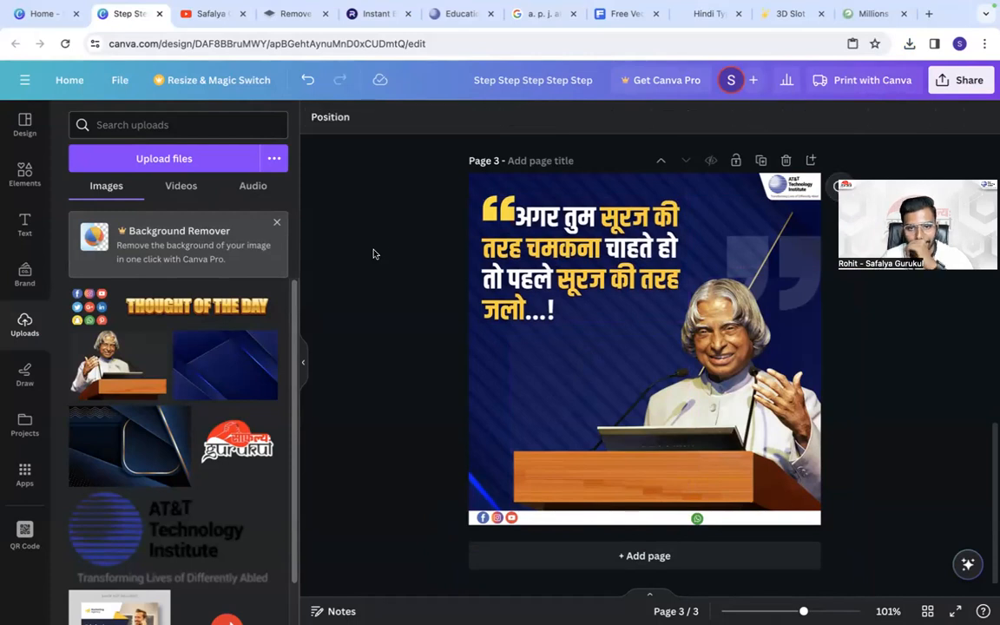
left_click(505, 198)
left_click(458, 214)
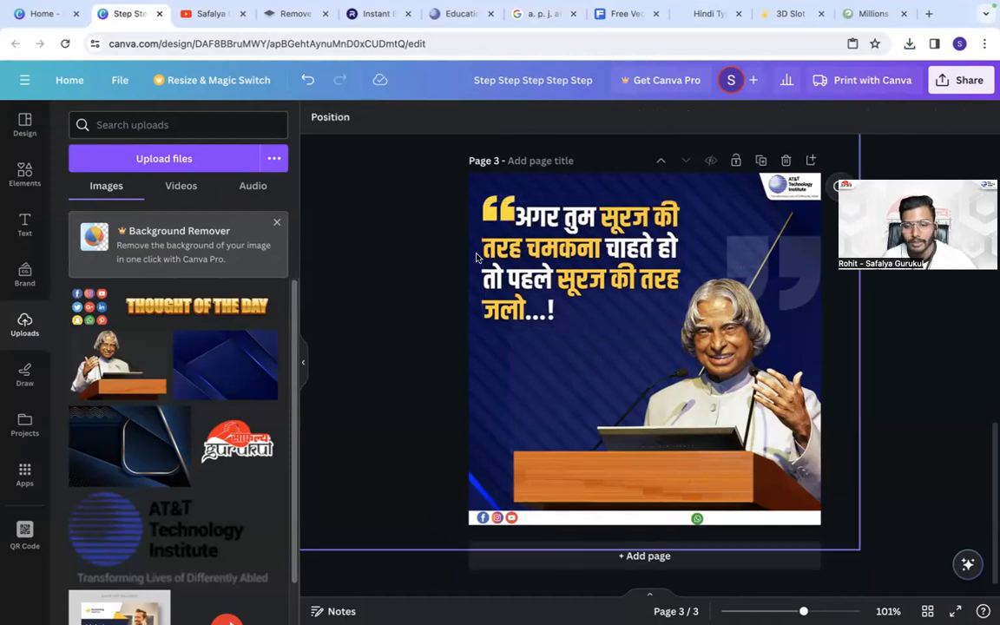
key("t")
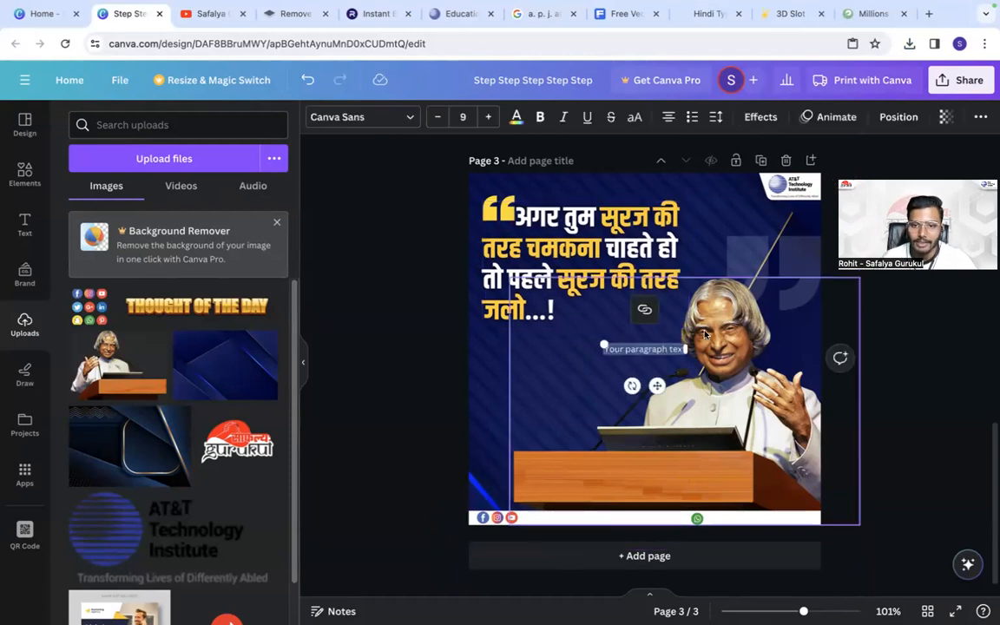
key("BackSpace")
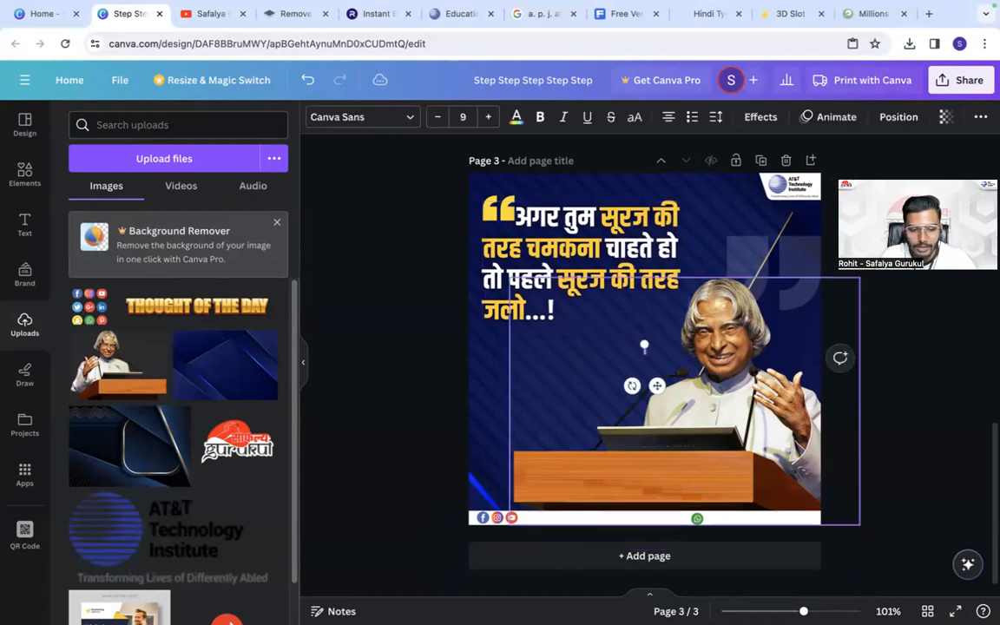
type("@atand")
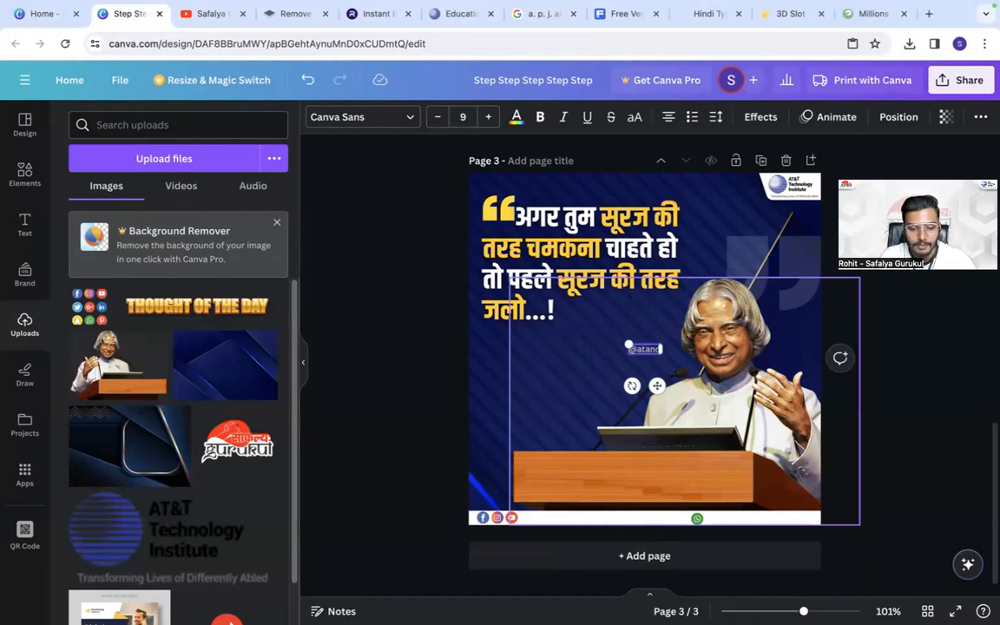
type("t_tech_officia")
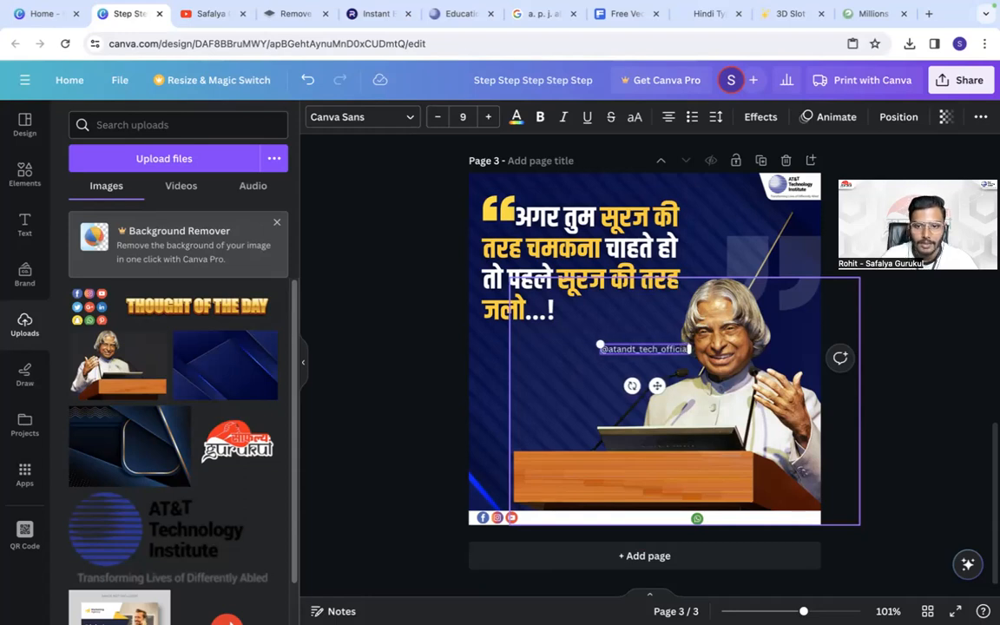
left_click(605, 356)
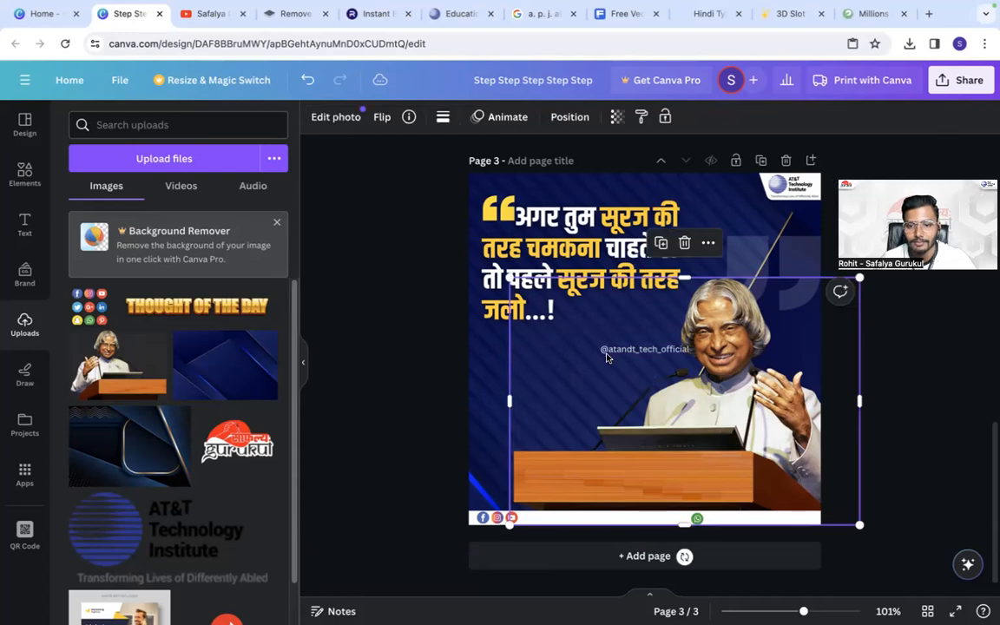
double_click(616, 347)
key("Escape")
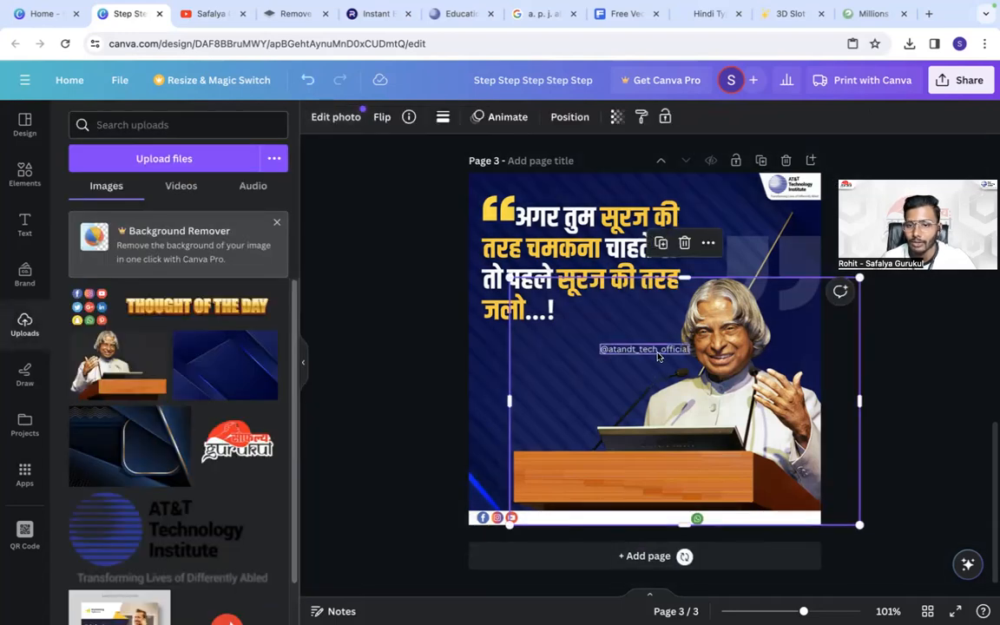
left_click(599, 350)
left_click(312, 116)
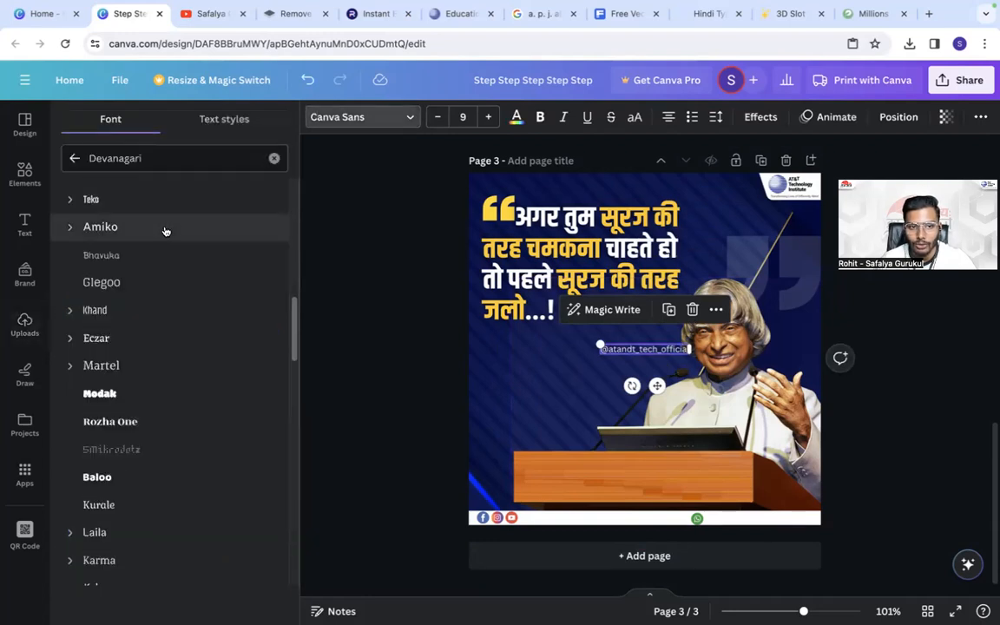
left_click(75, 158)
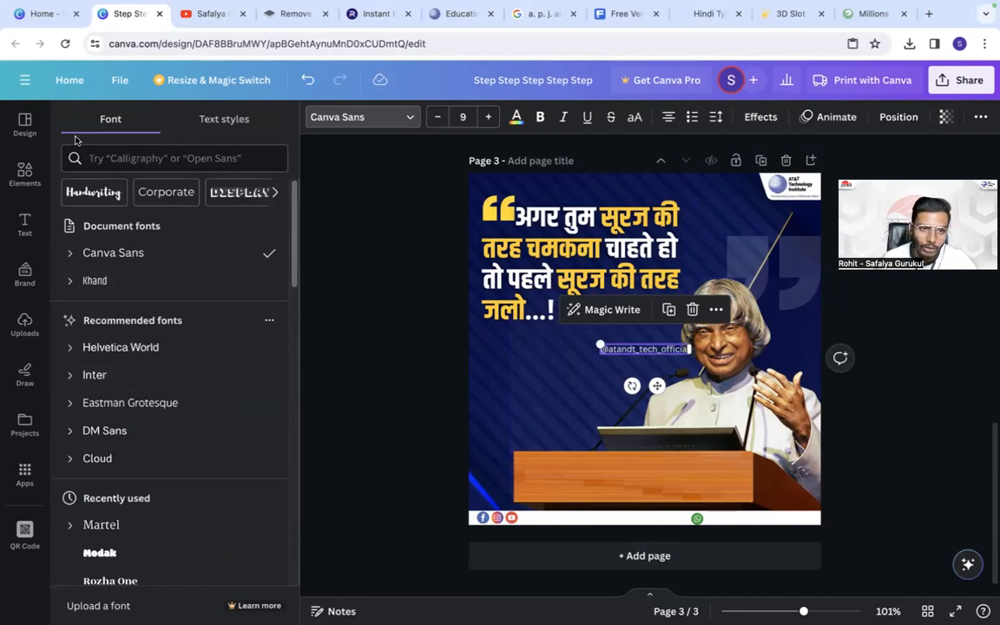
left_click(134, 154)
type("pop")
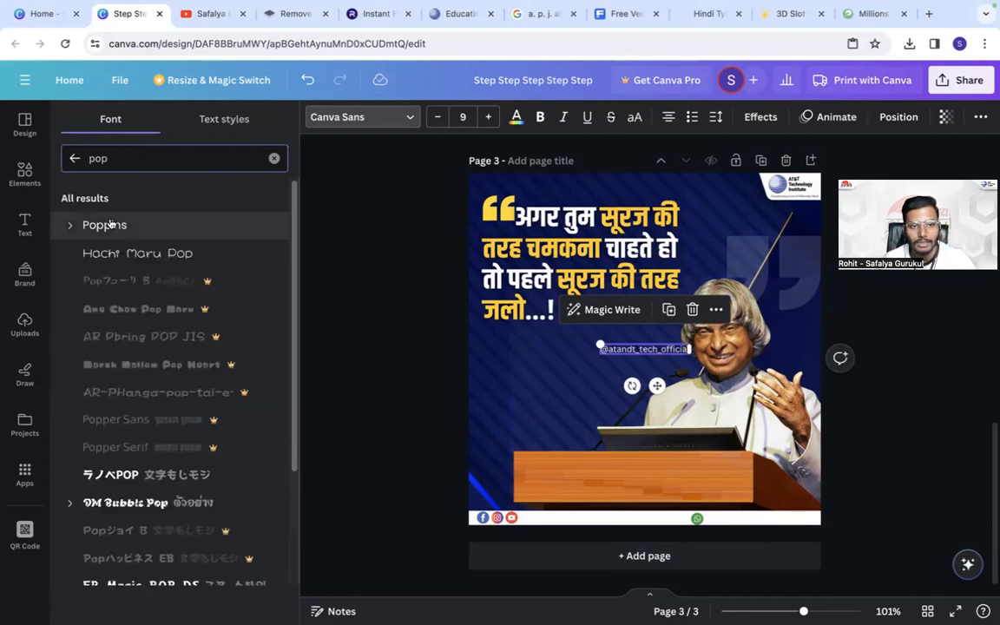
left_click(116, 224)
- Place the handle text on the white strip beside the Facebook, Instagram and YouTube icons and colour it black
left_click_drag(656, 387, 579, 553)
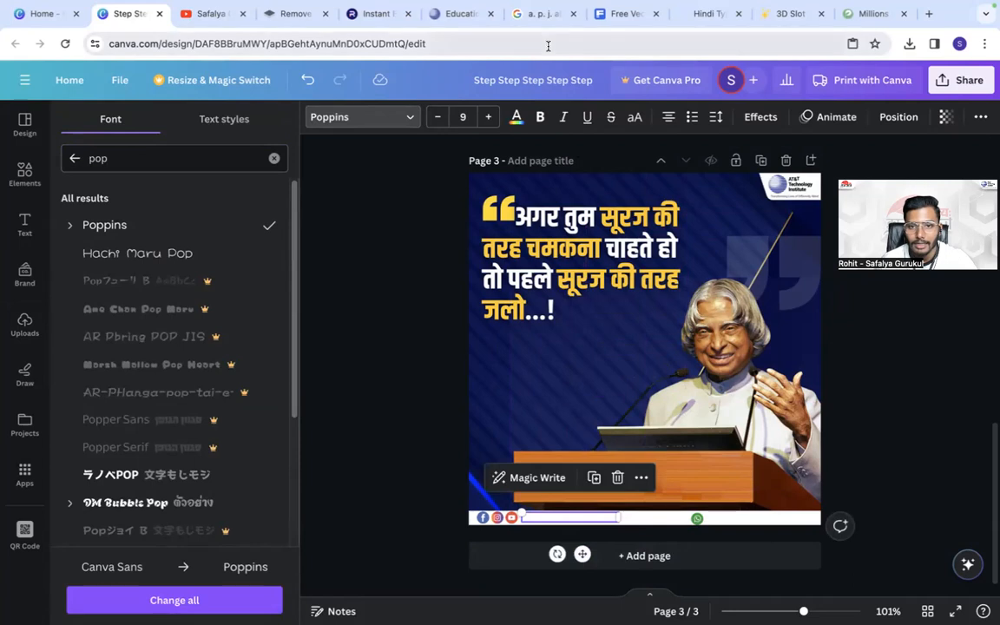
left_click(516, 117)
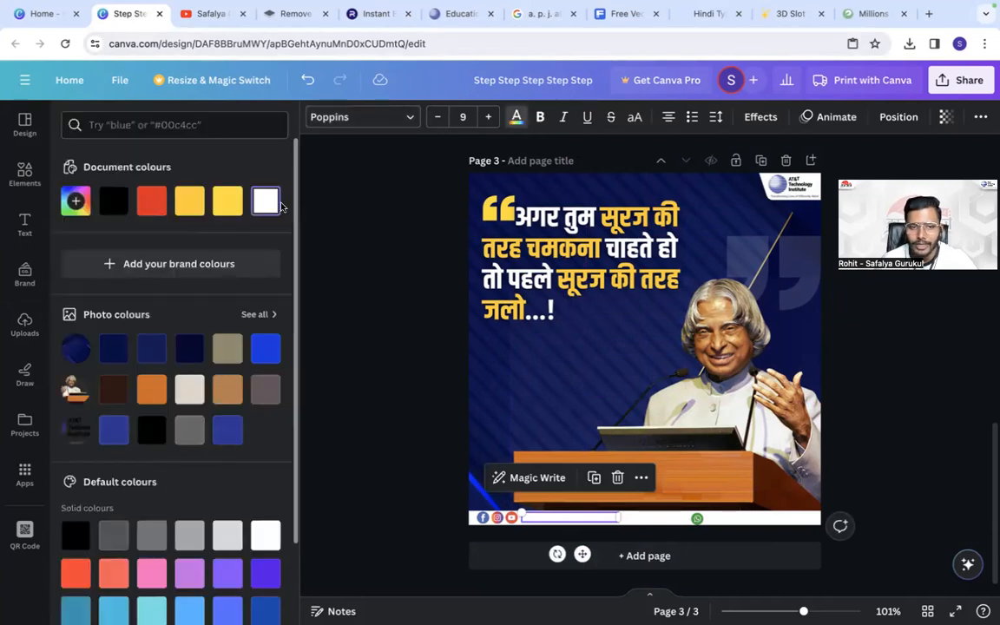
left_click(114, 201)
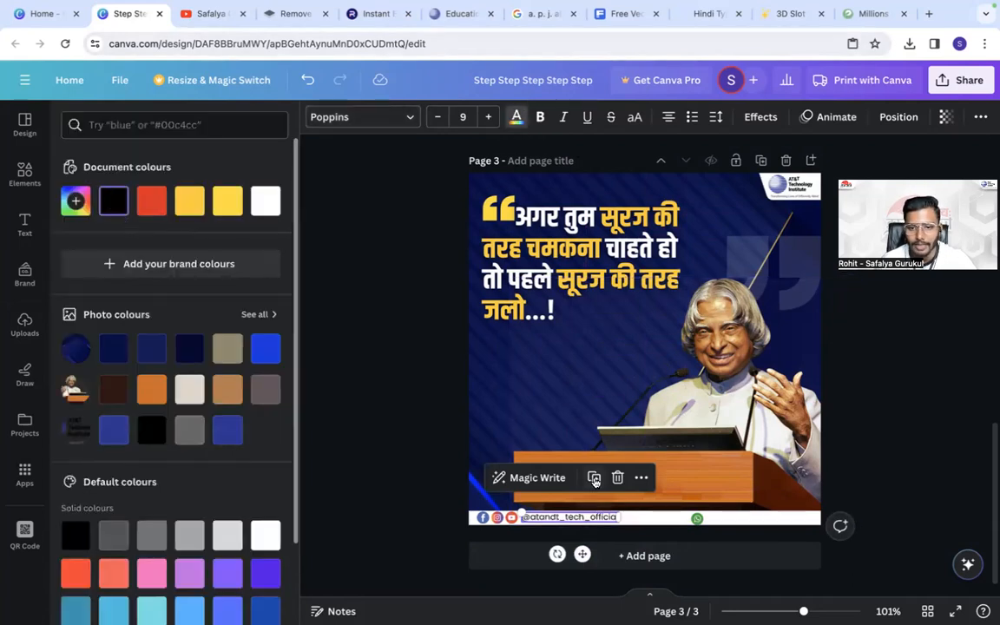
- Duplicate the handle text, place the copy beside the WhatsApp icon and replace its wording with the contact phone number
left_click_drag(585, 513, 752, 519)
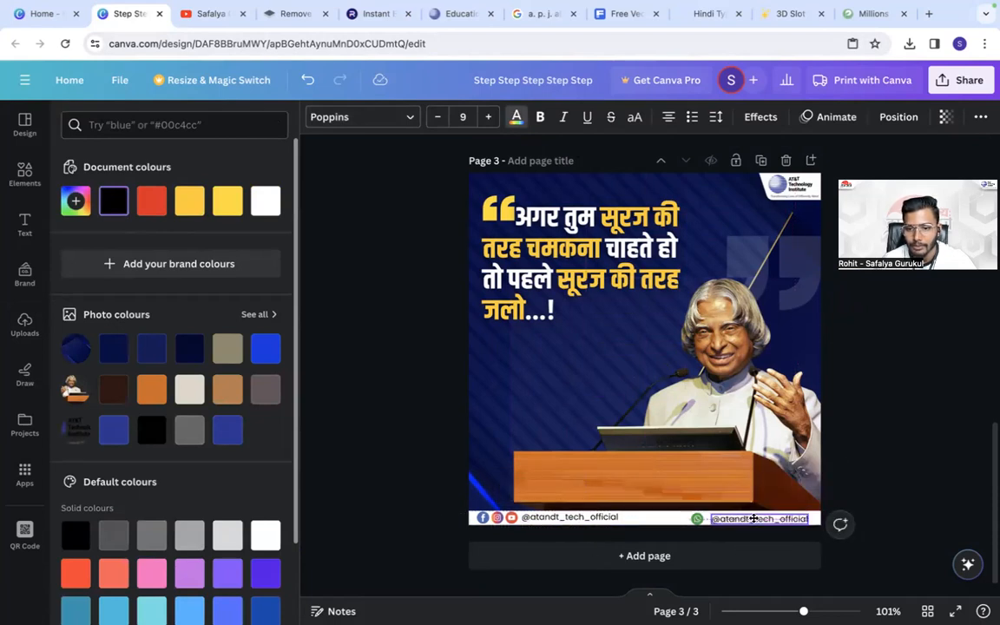
double_click(752, 518)
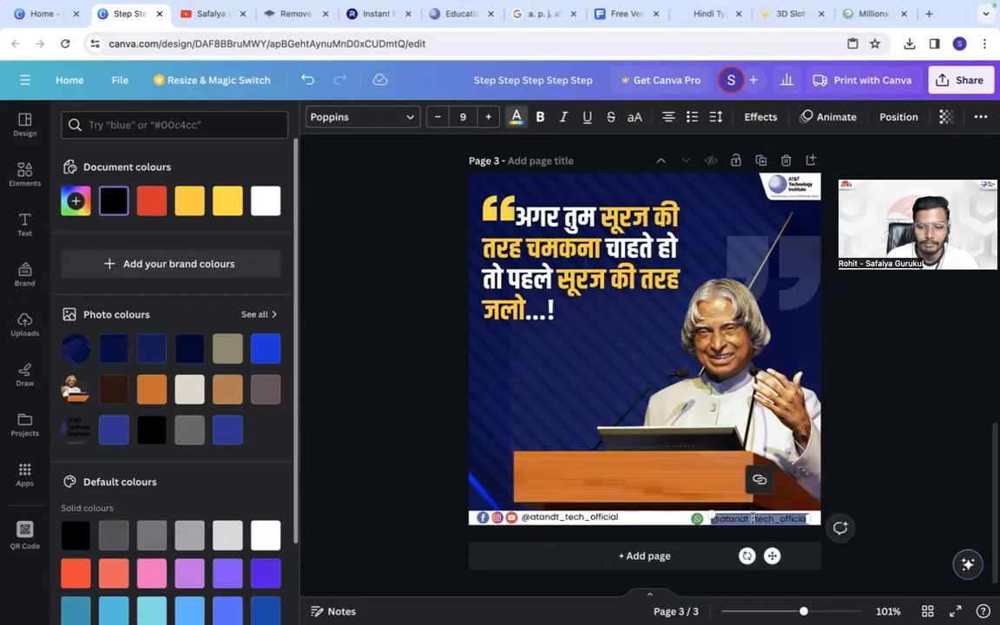
key("BackSpace")
type("+91")
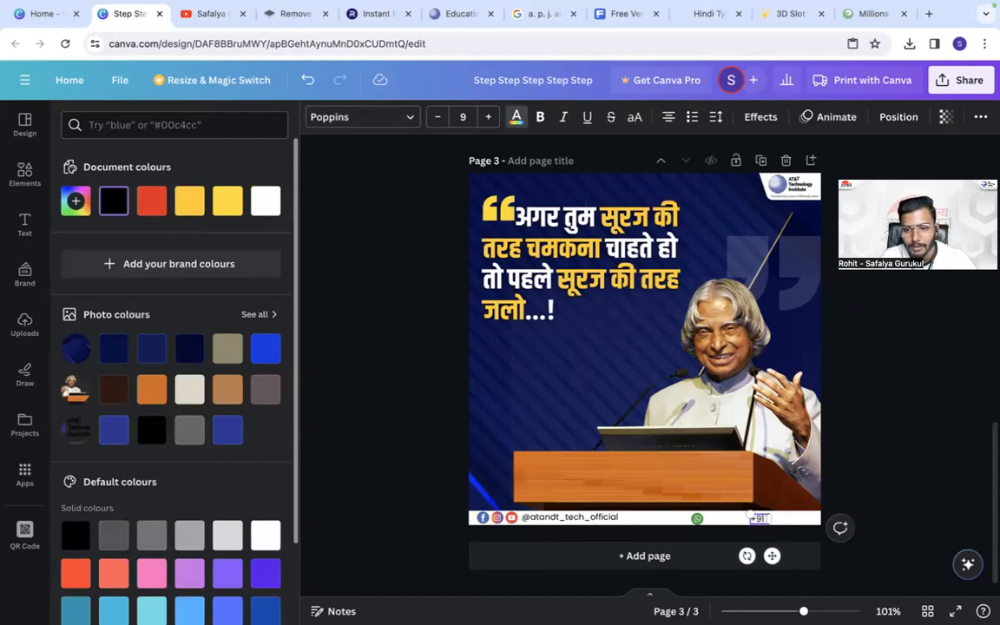
type(" 12345 67890")
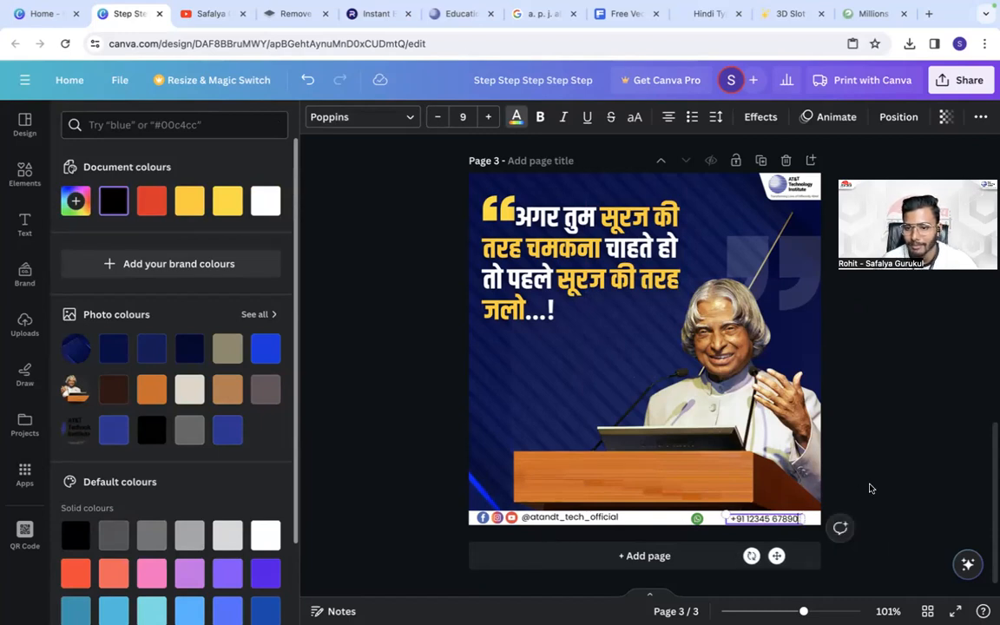
- Enlarge the phone number text to size 9.8 and align it and the handle with the icons on the white strip
left_click(871, 491)
left_click_drag(723, 513, 717, 512)
left_click(900, 469)
left_click(760, 513)
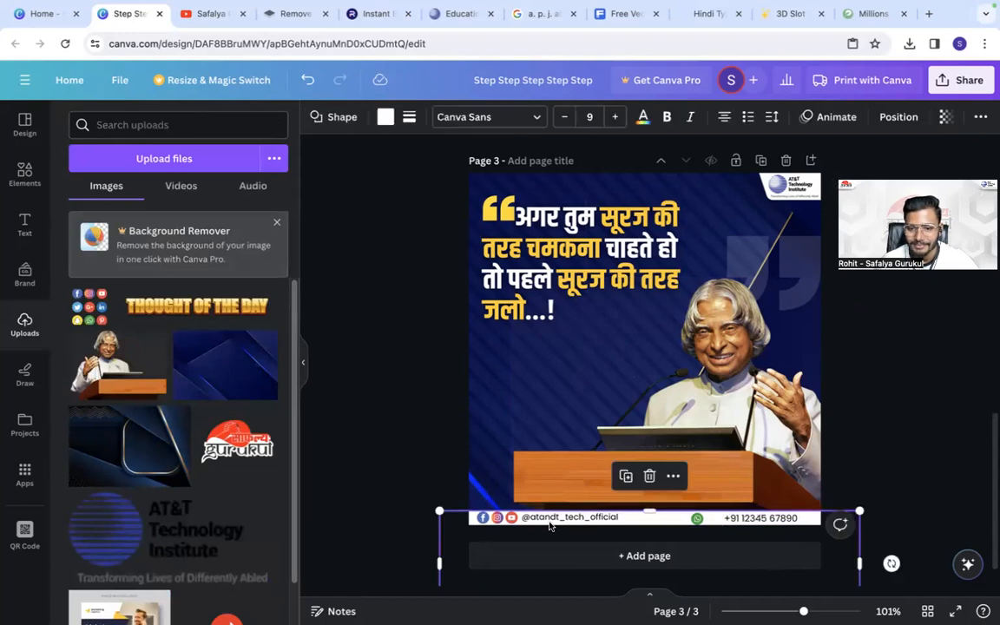
left_click(557, 521)
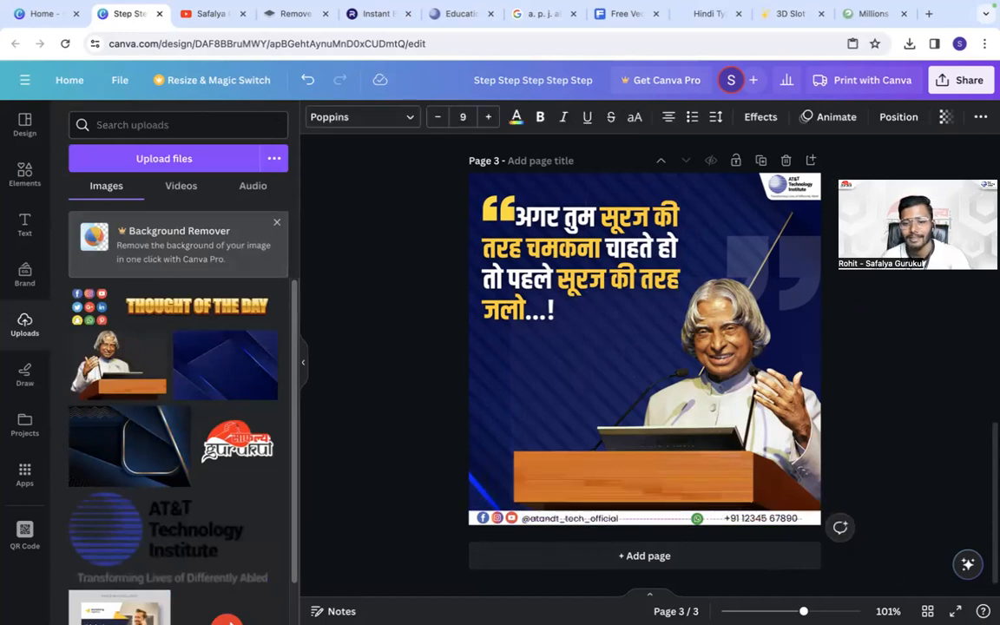
left_click(744, 514)
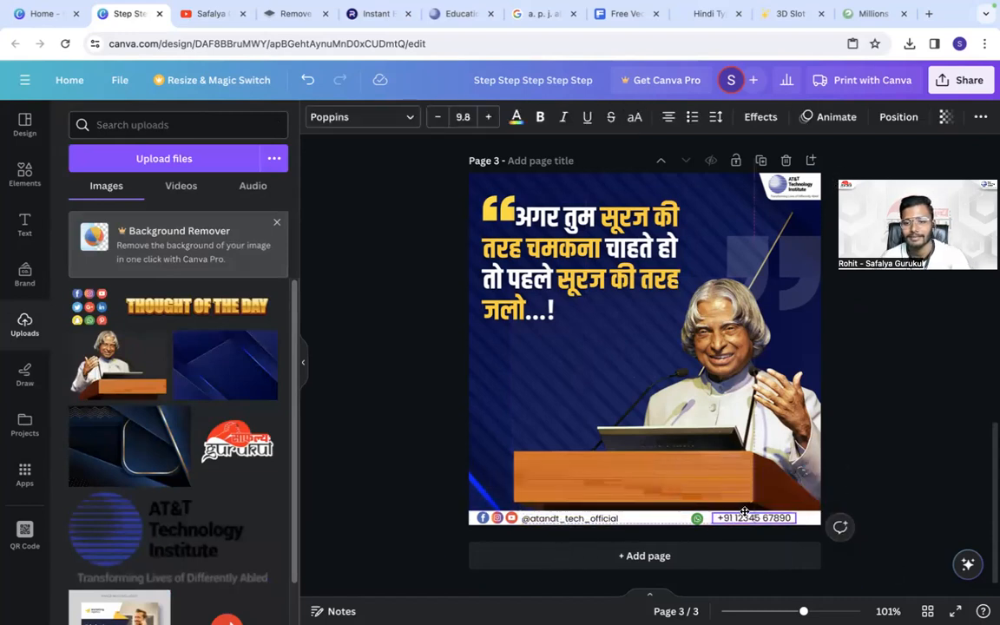
left_click(904, 446)
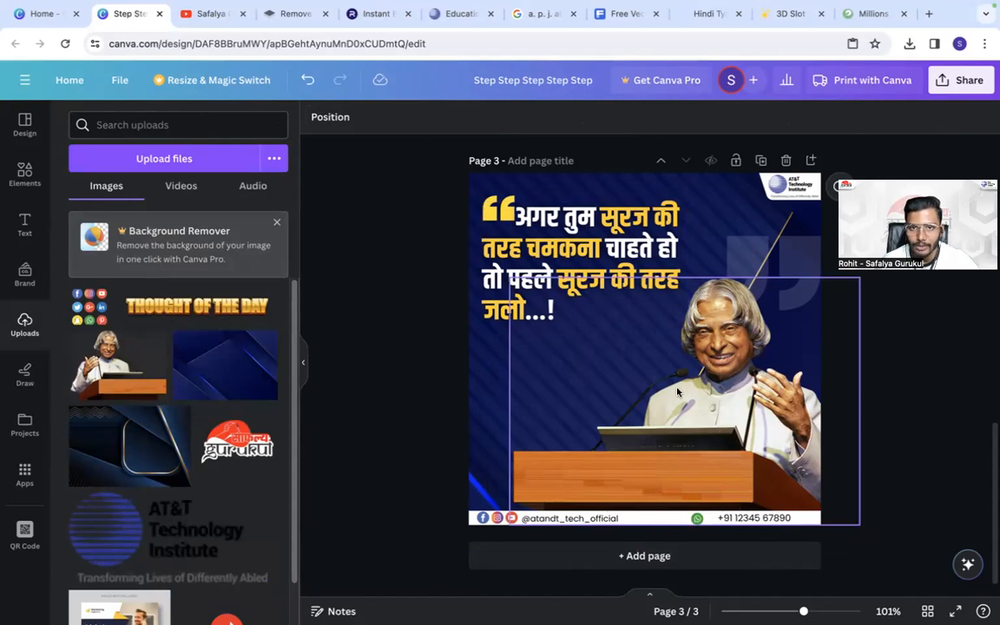
- Copy "a. p. j. abdul kalam" from the Google search query and paste it into the Canva page as a text box
left_click(540, 13)
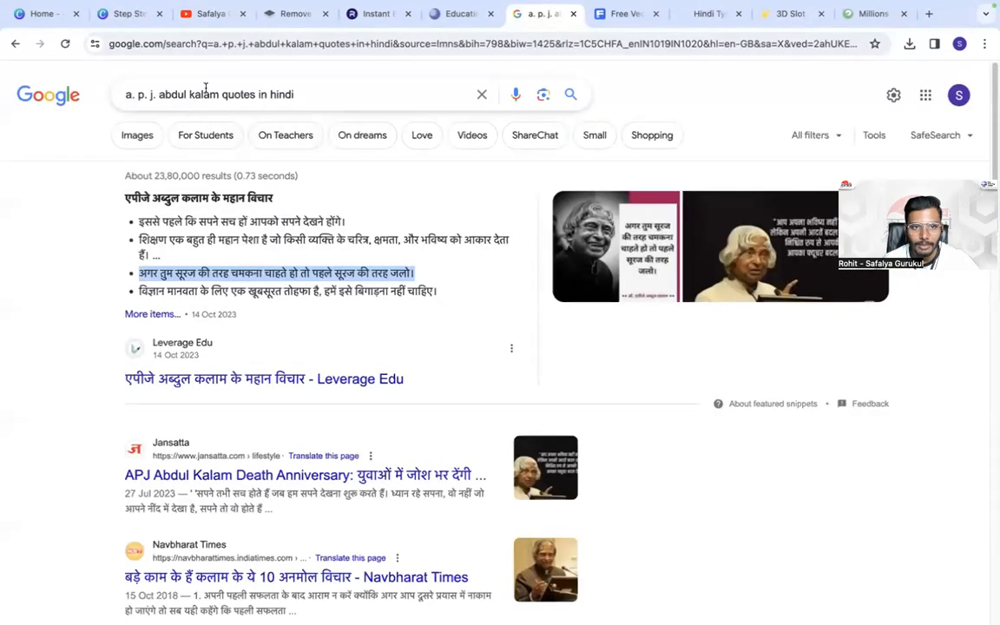
left_click_drag(217, 90, 110, 90)
right_click(139, 88)
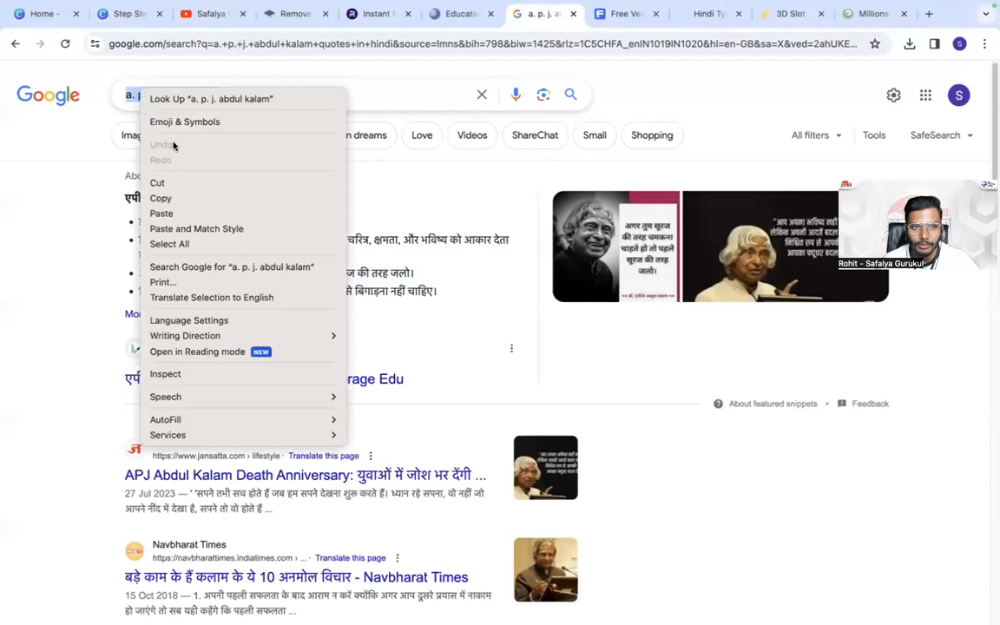
left_click(159, 198)
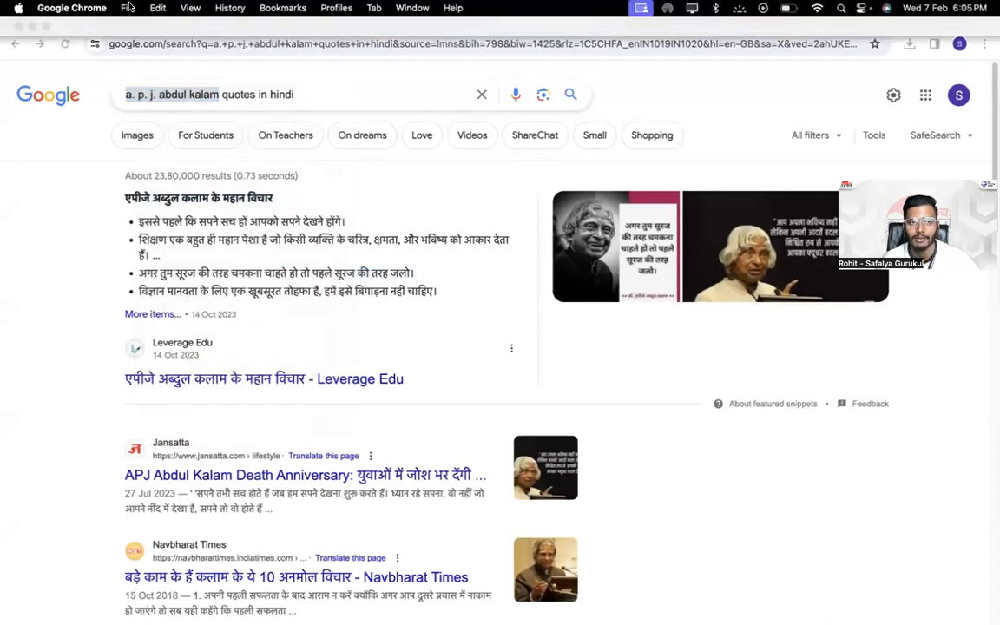
left_click(107, 20)
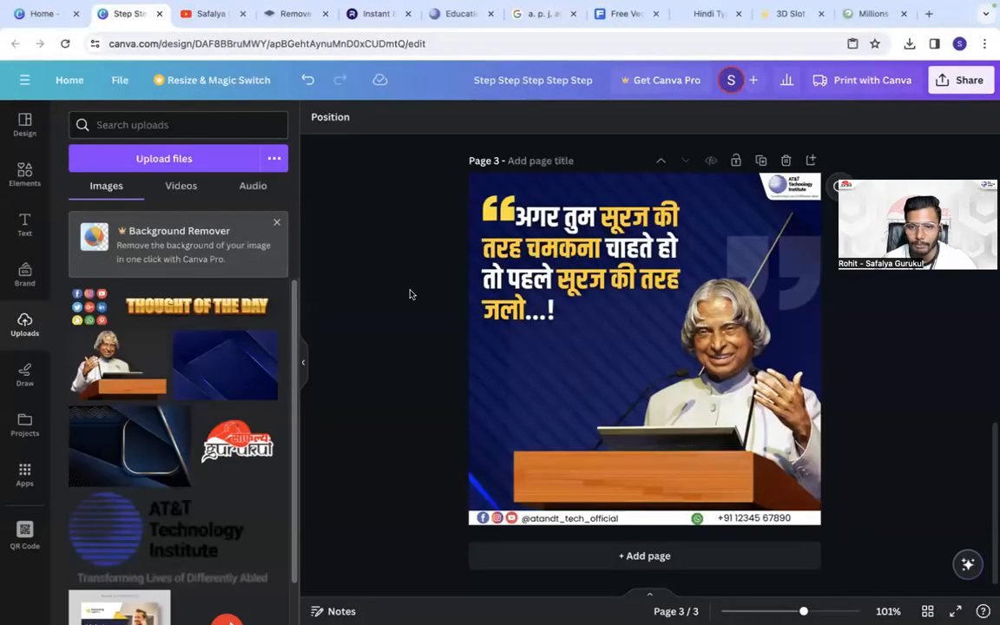
key("super+v")
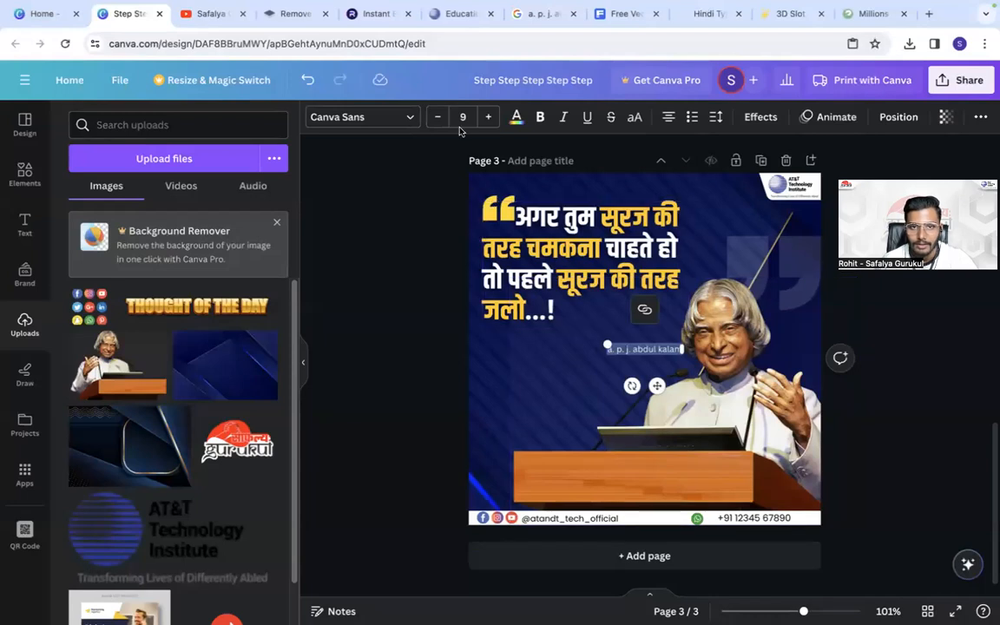
- Set the pasted name to bold Khand and enlarge it to about size 23.9 below the quote
left_click(379, 121)
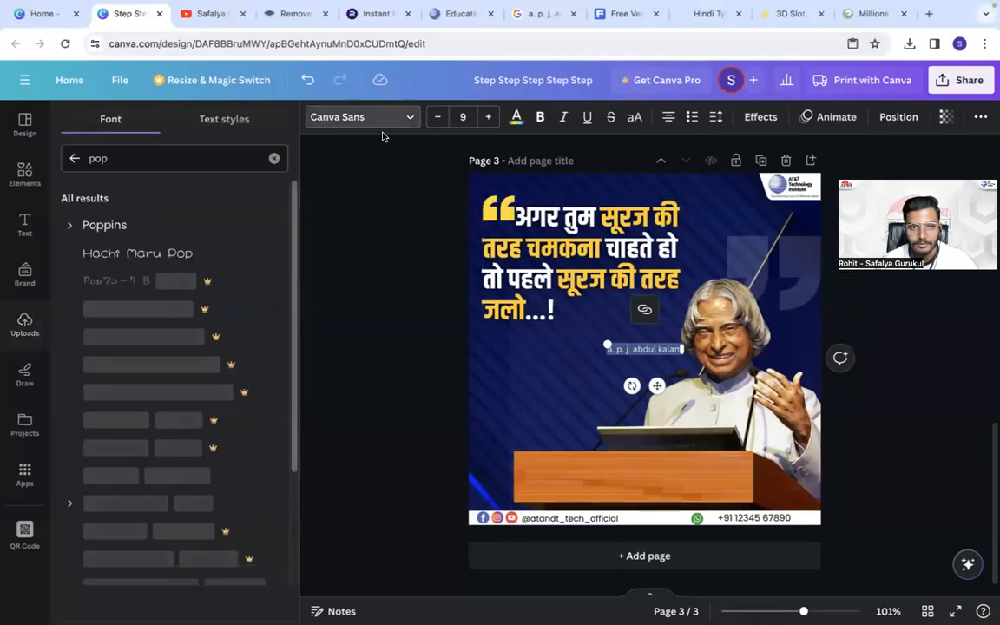
left_click(69, 160)
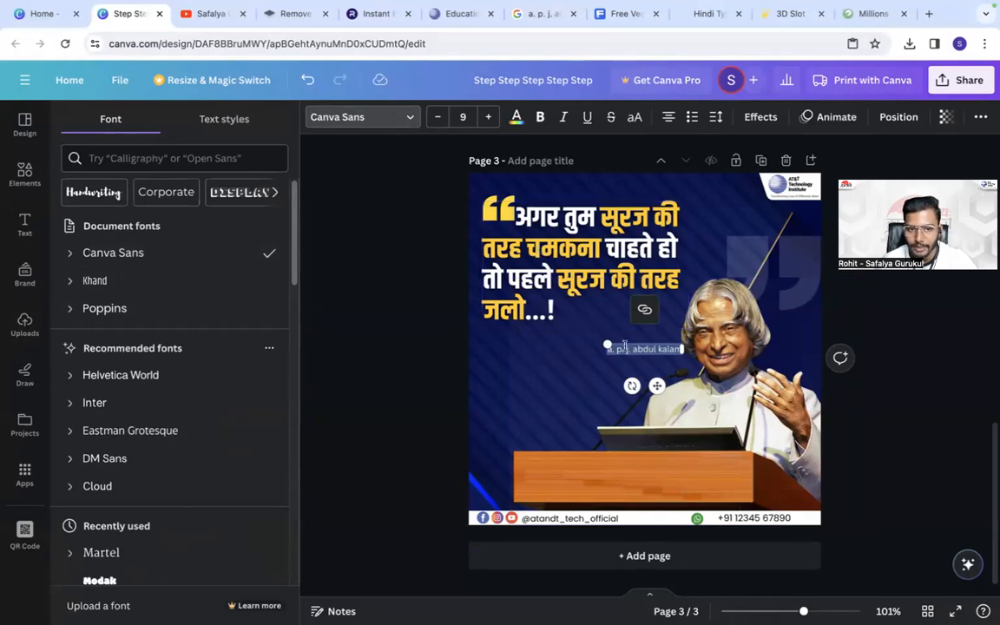
left_click(144, 285)
key("ctrl+b")
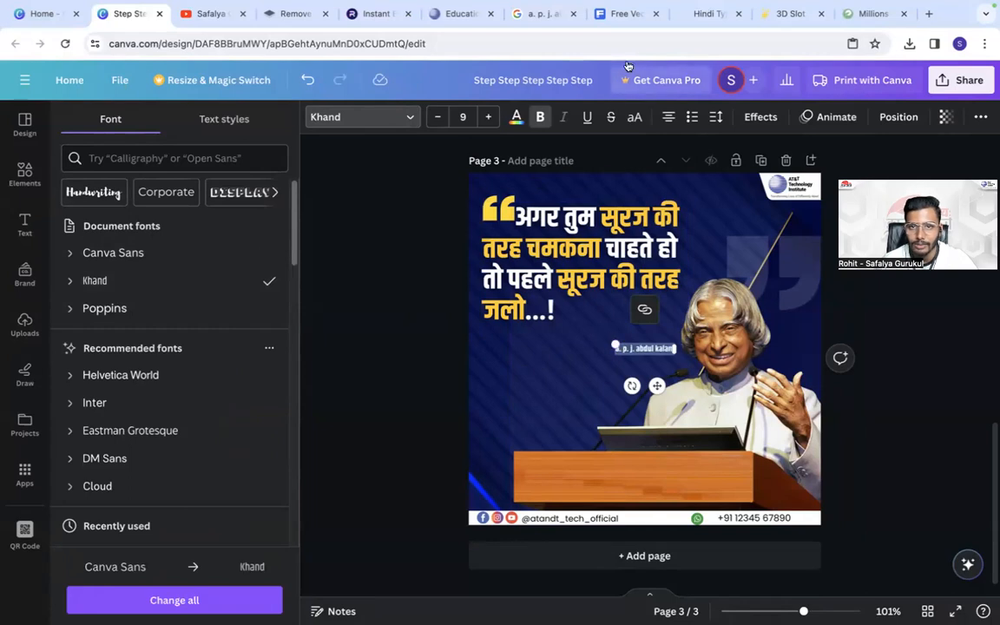
left_click_drag(611, 341, 500, 335)
left_click(420, 324)
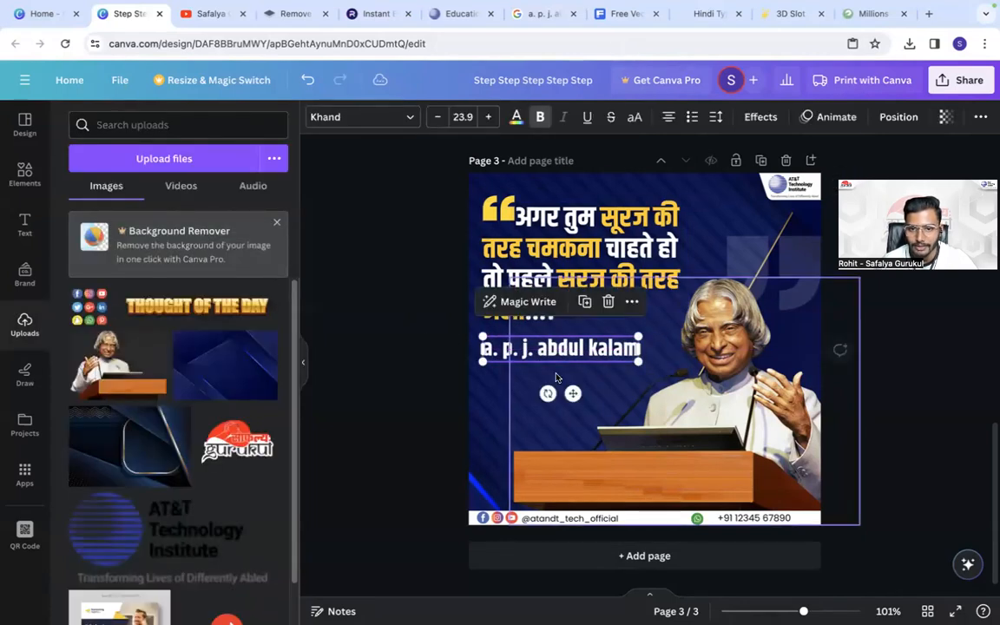
- Change the name to uppercase, reduce it to size 21.4, shift it slightly lower and widen its text box
left_click(635, 116)
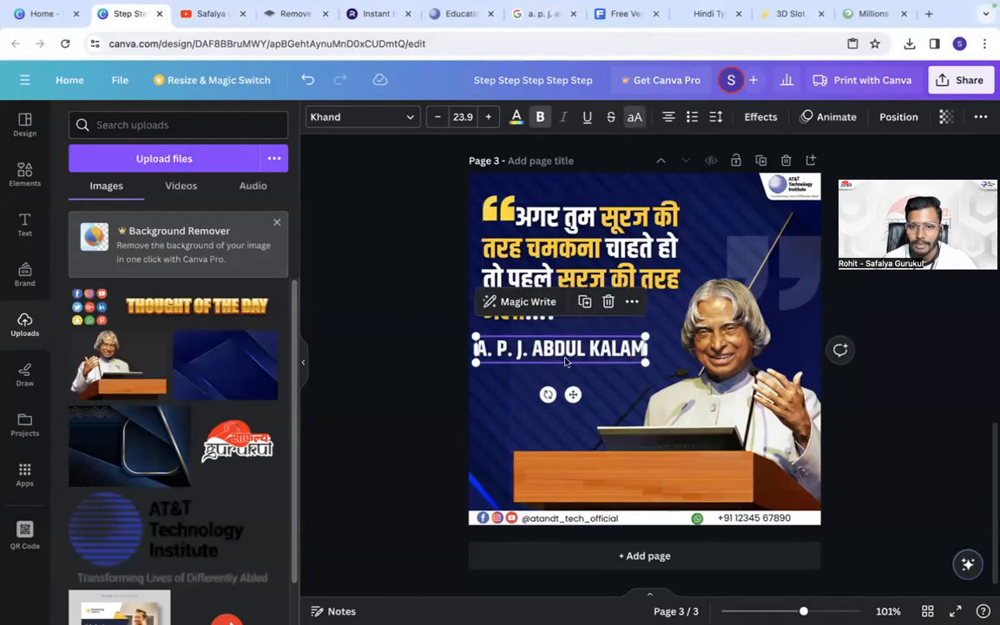
left_click_drag(574, 357, 579, 370)
mouse_move(650, 373)
left_mouse_down()
mouse_move(658, 382)
mouse_move(665, 374)
left_mouse_up()
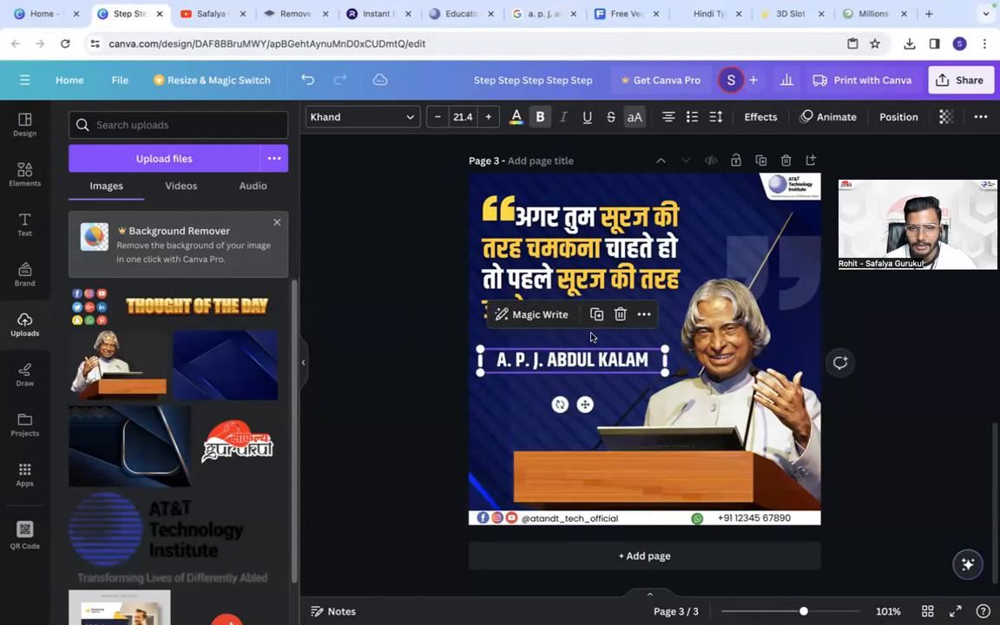
- Left-align the name text and line it up with the quote's left edge, slightly closer to its last line
left_click(669, 118)
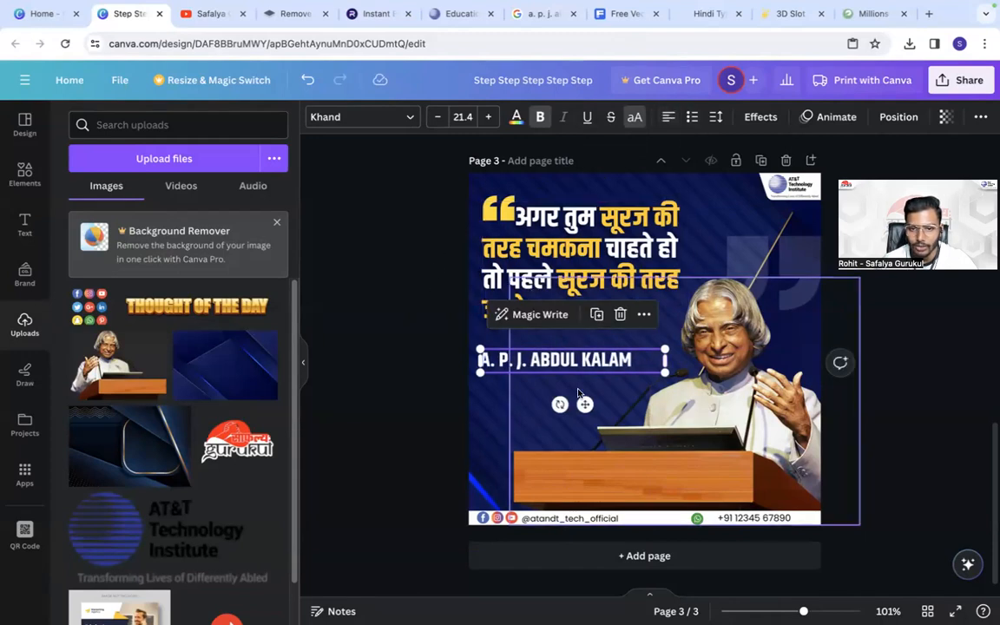
left_click_drag(578, 400, 581, 399)
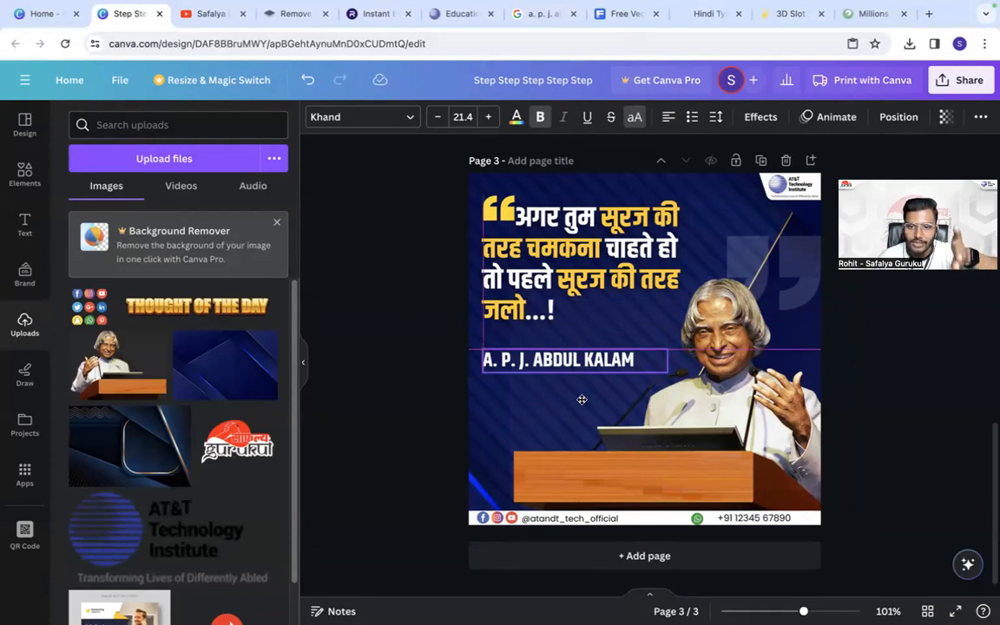
left_click_drag(579, 399, 579, 393)
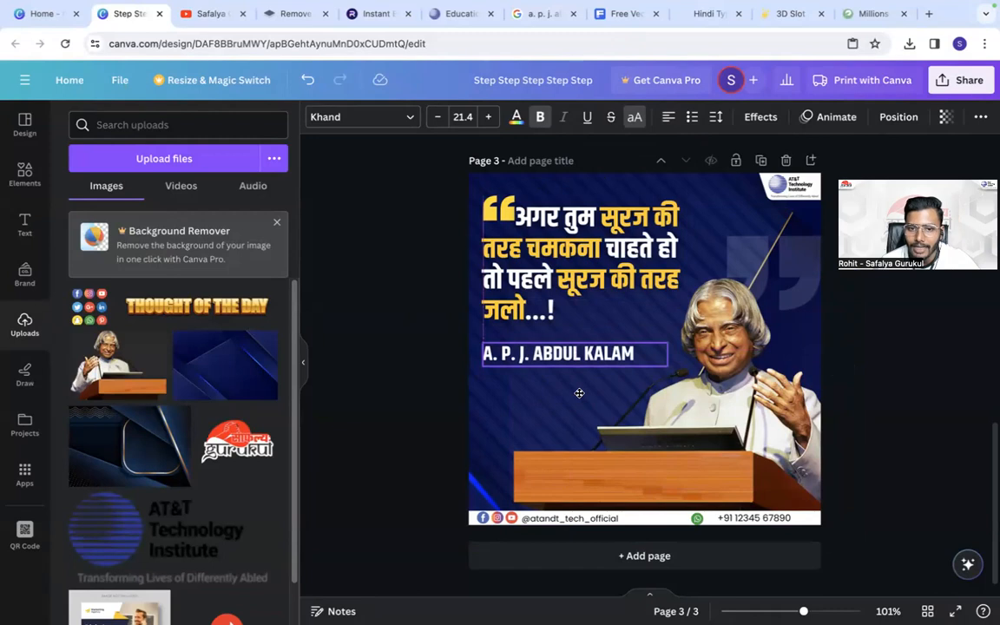
left_click(579, 394)
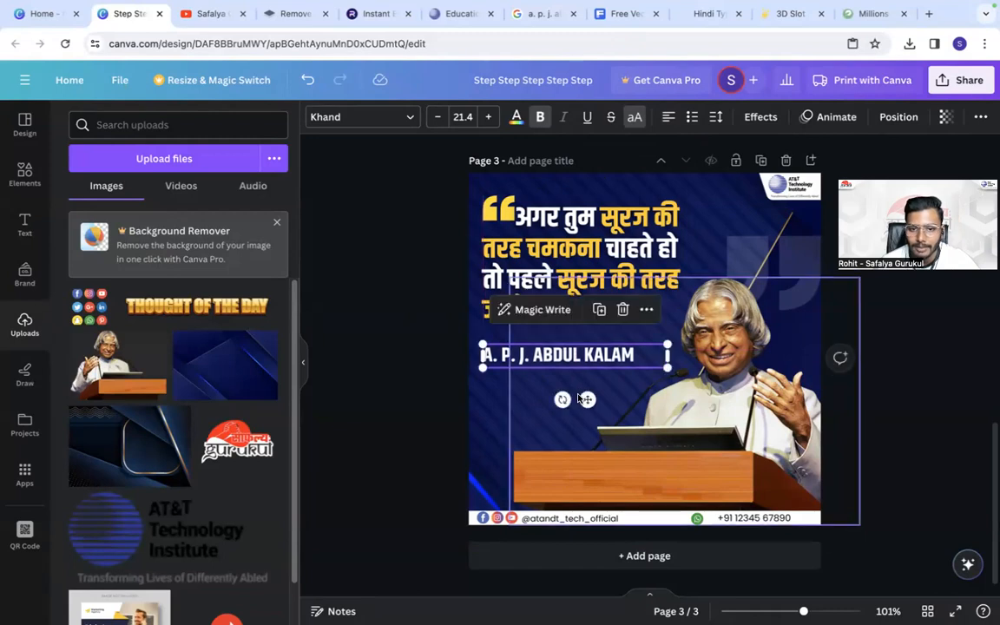
left_click(433, 342)
left_click(554, 351)
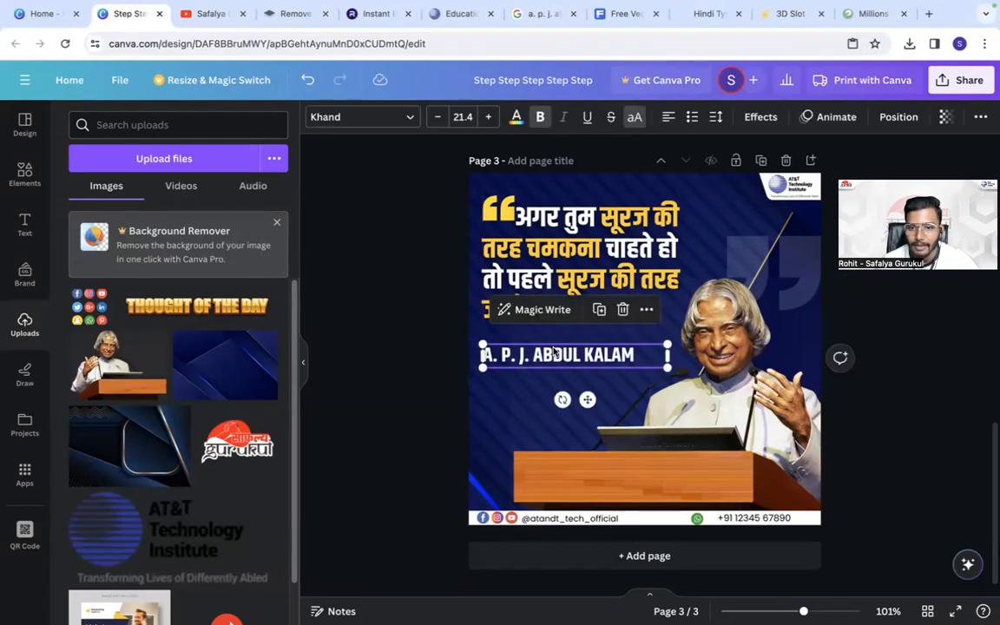
left_click(599, 309)
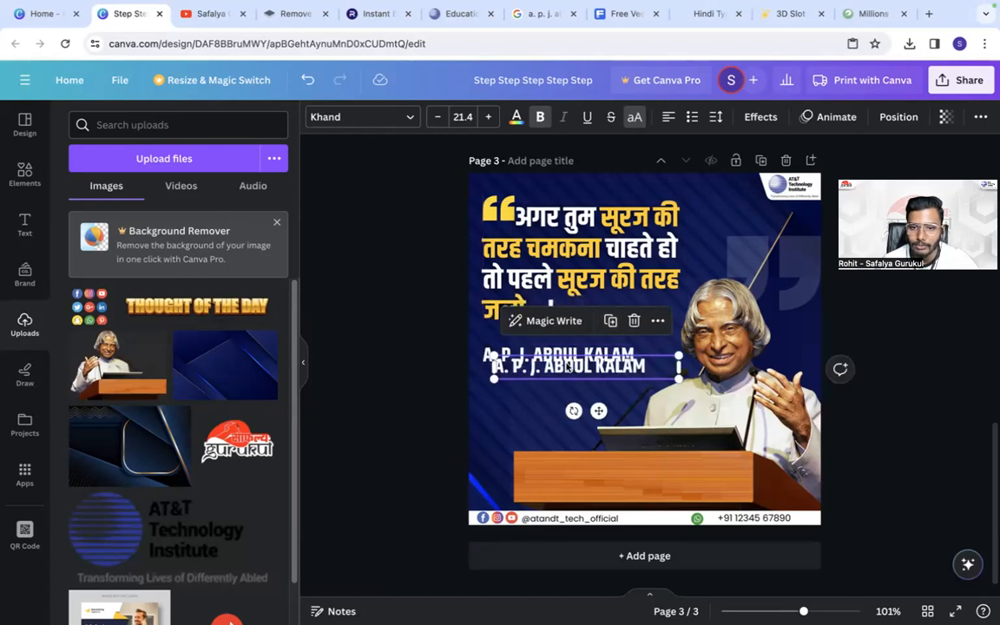
left_click(633, 320)
- Duplicate the handle text from the strip, place the copy under the A. P. J. ABDUL KALAM name and colour it white
left_click(586, 527)
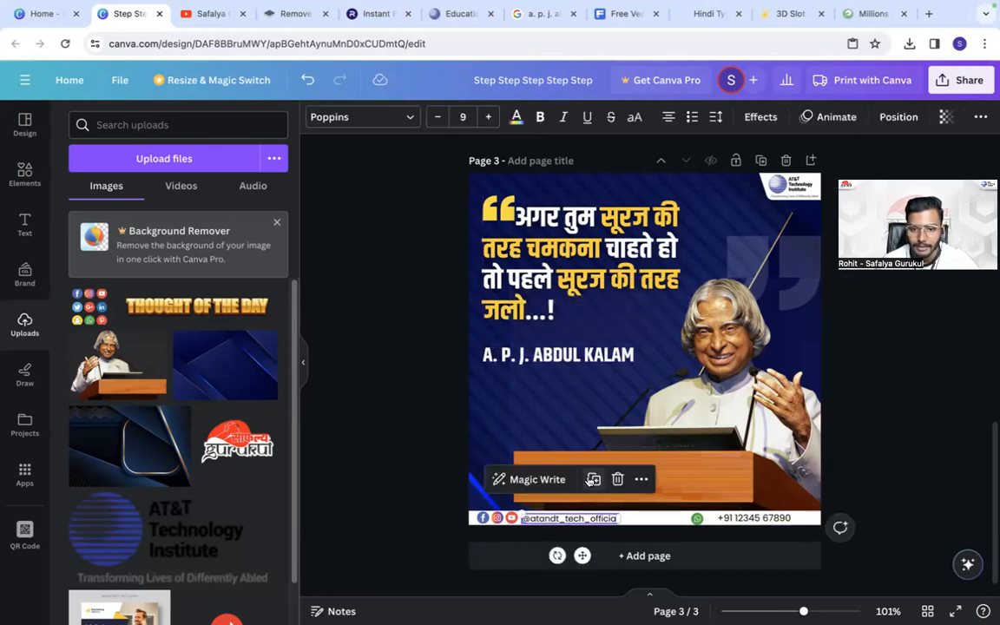
left_click_drag(588, 528, 552, 366)
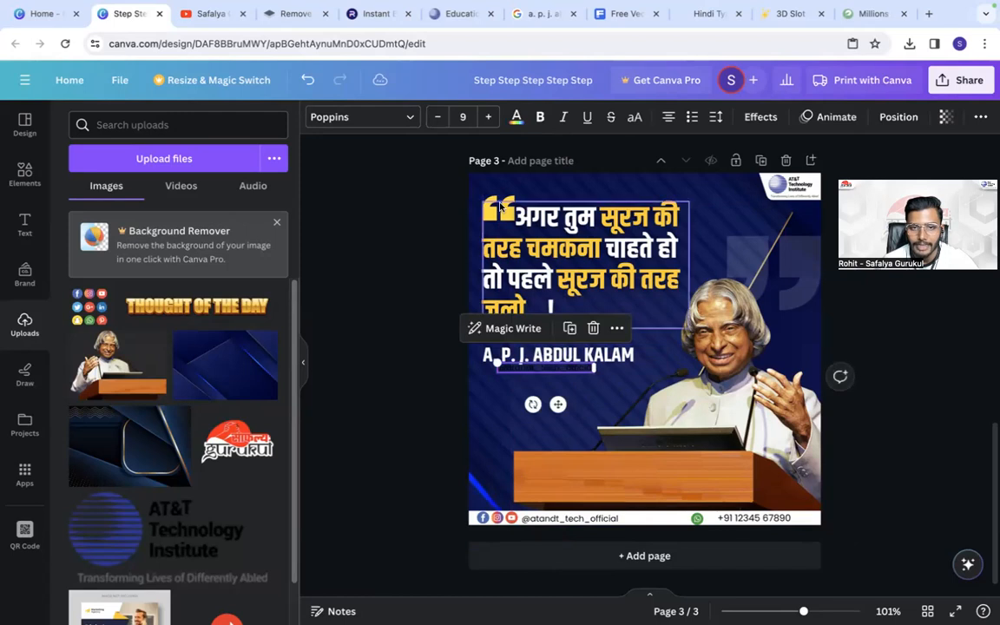
left_click(515, 117)
left_click(263, 200)
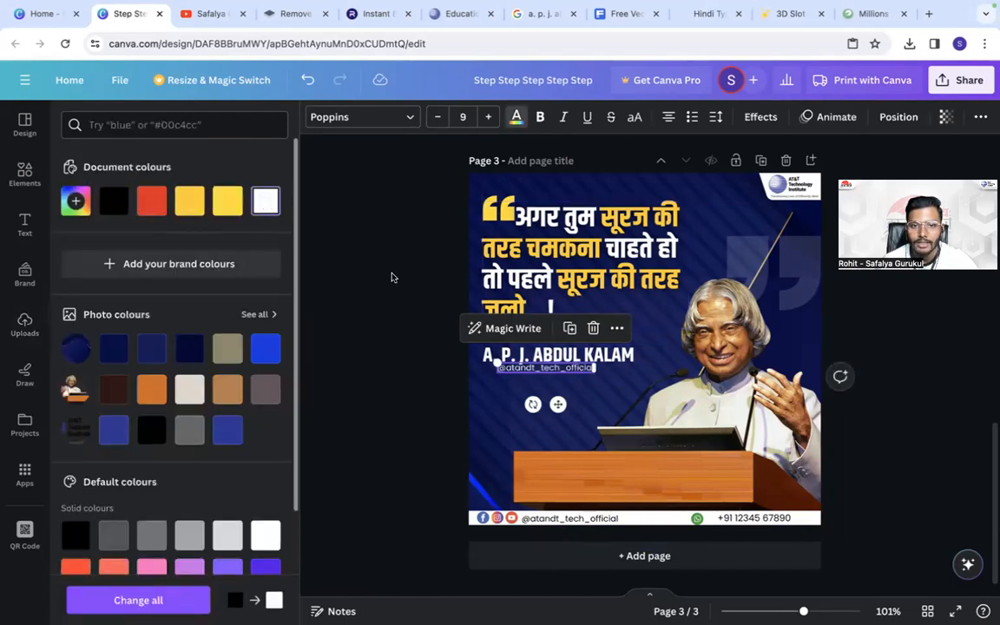
- Switch to the Google results page and shorten the search to "a. p. j. abdul kalam"
left_click(531, 362)
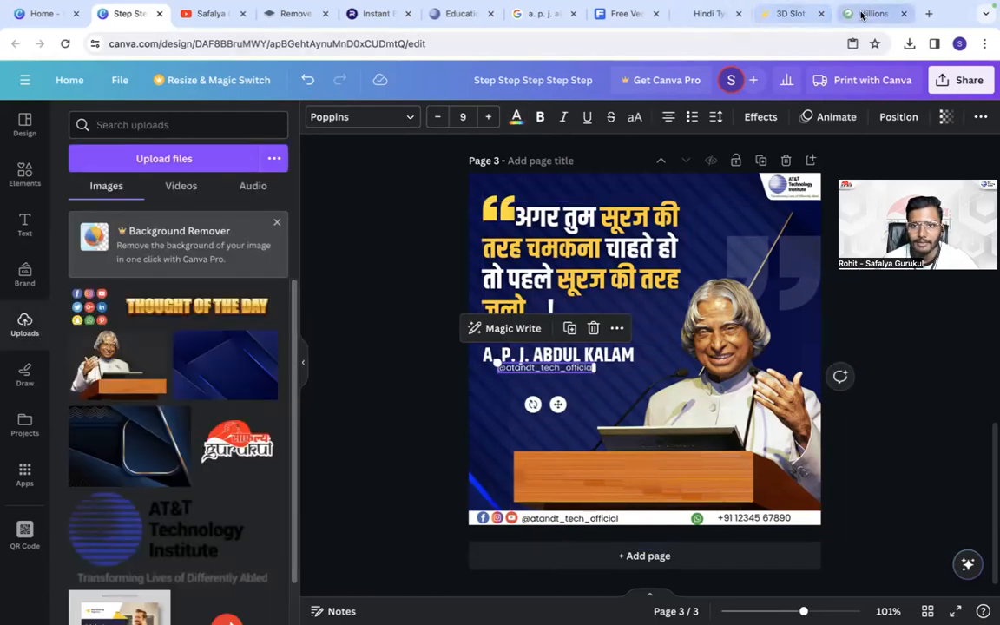
left_click(532, 13)
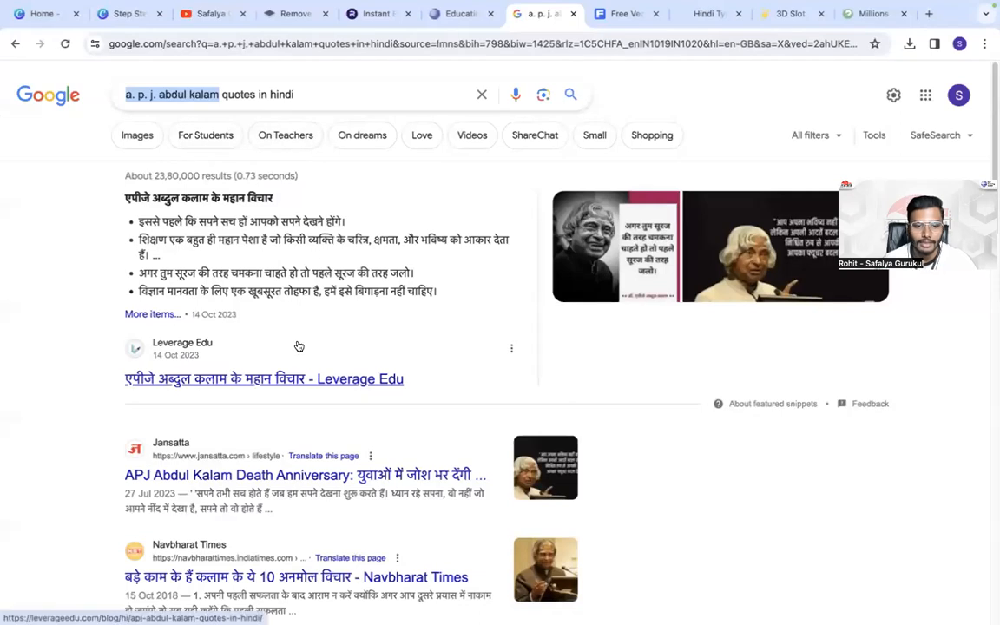
left_click_drag(295, 94, 216, 95)
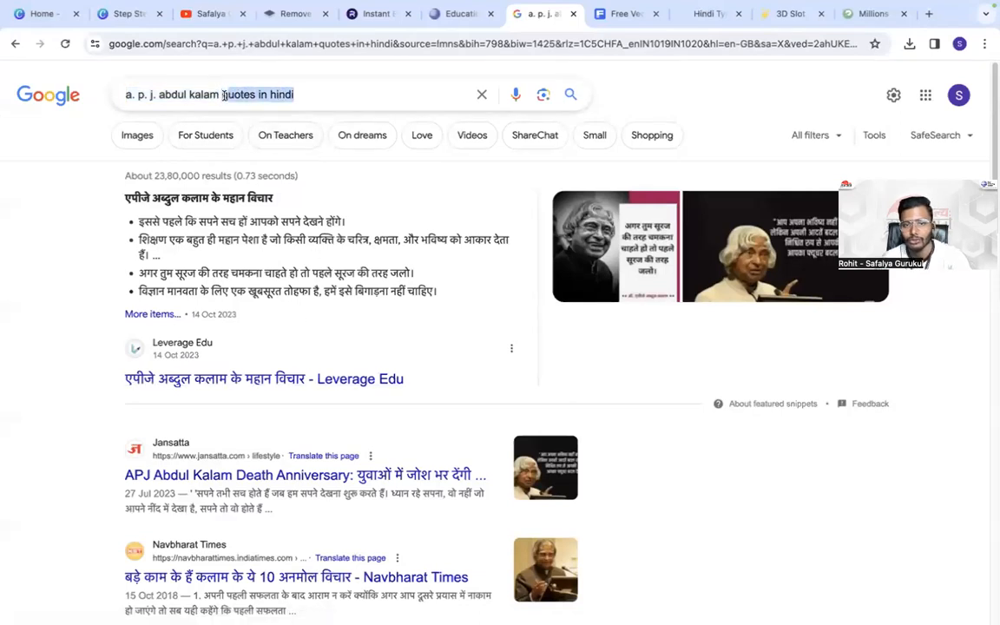
key("BackSpace")
key("BackSpace")
key("BackSpace")
key("Return")
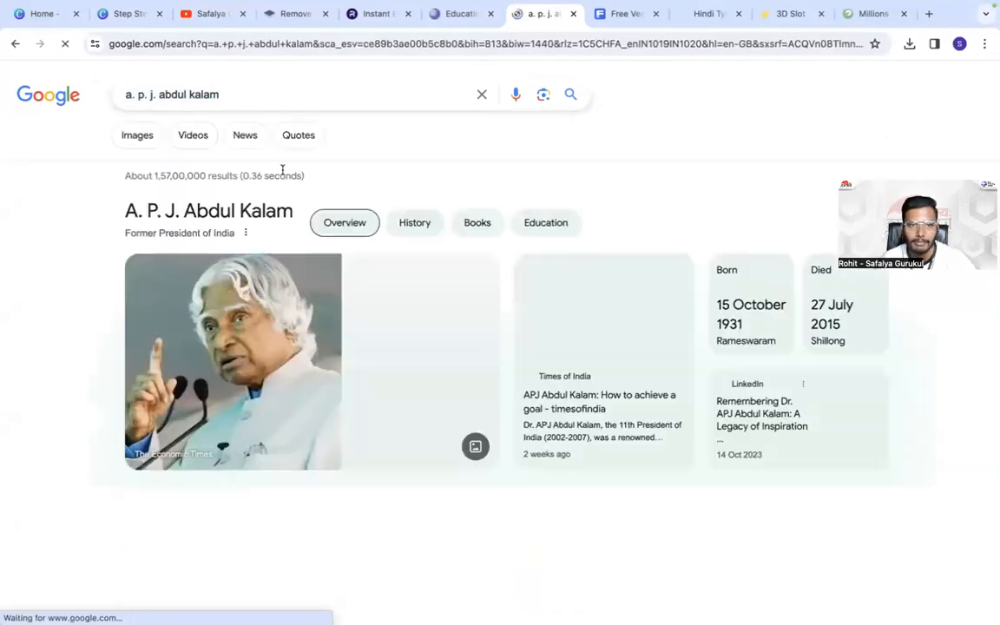
- Copy "Indian aerospace scientist" from the About summary in the results and stop the page's audio playback
scroll(558, 406, "down", 3)
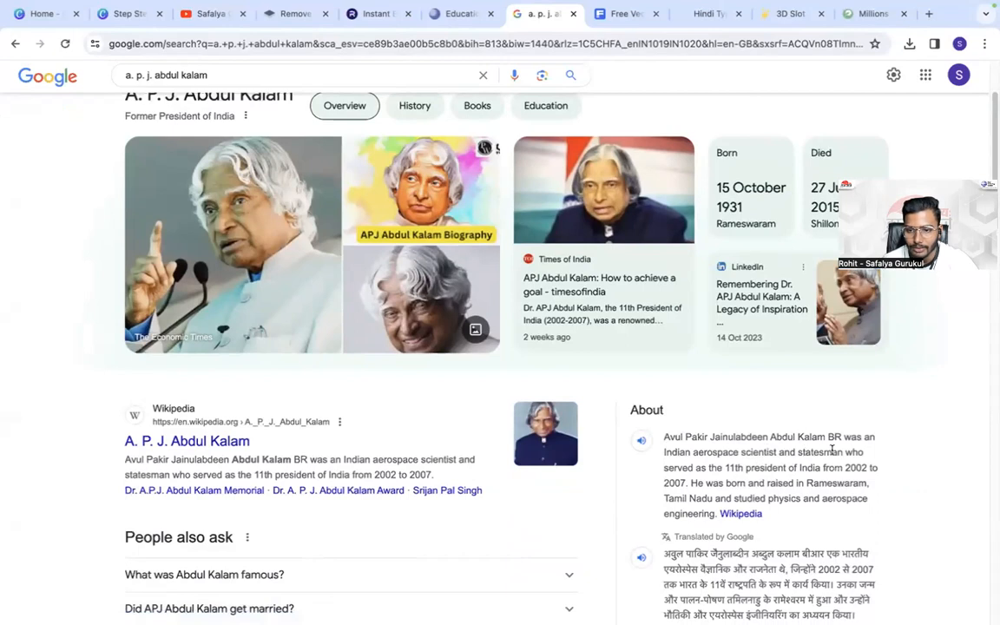
left_click_drag(817, 454, 776, 451)
left_click(649, 448)
right_click(777, 451)
left_click(564, 465)
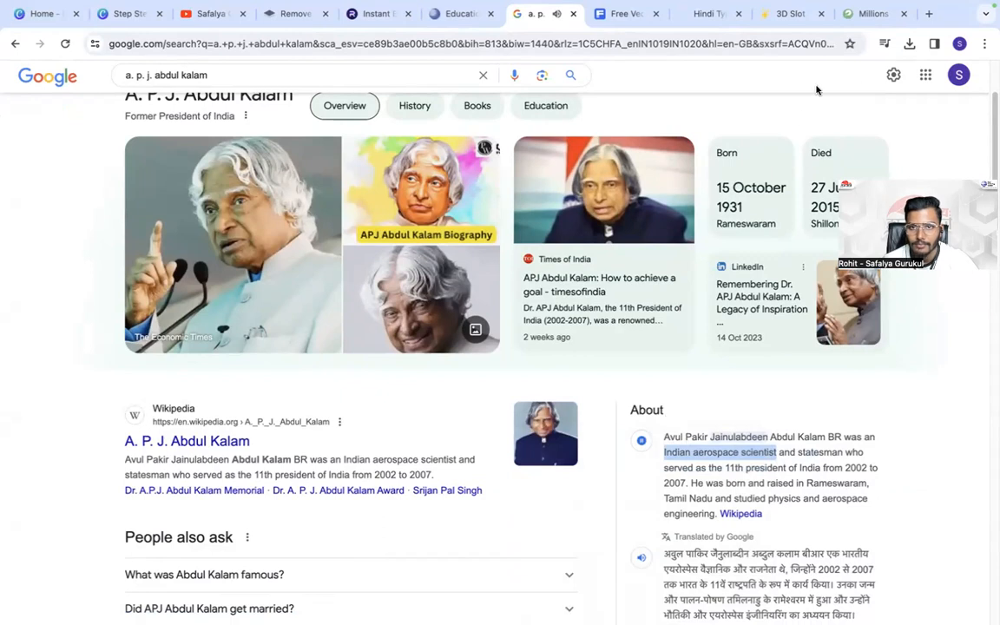
left_click(885, 43)
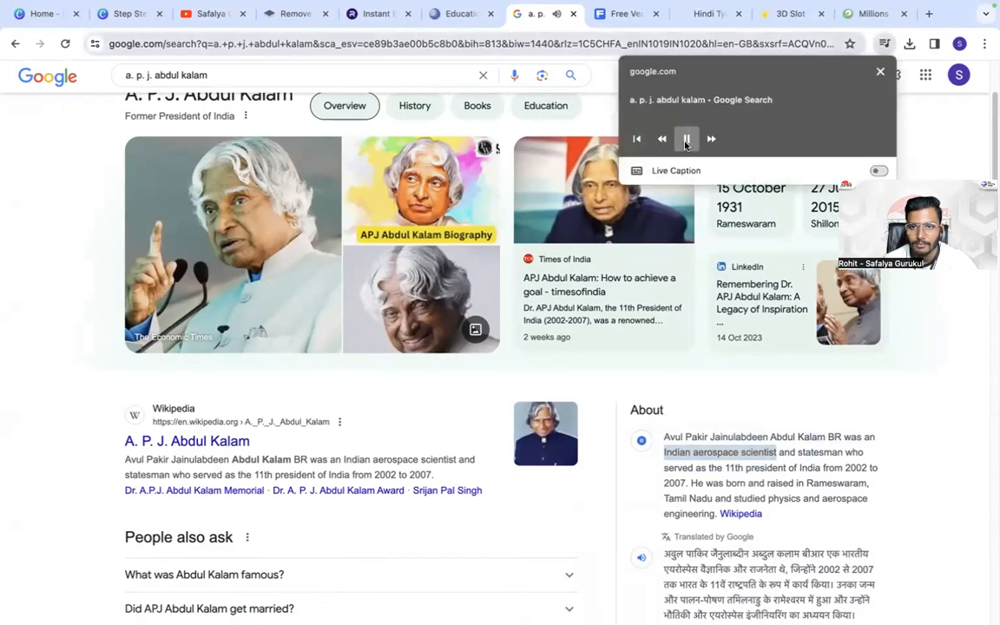
- Back in the Canva design, replace the duplicated handle with the copied "Indian aerospace scientist", left-aligned directly under the A. P. J. ABDUL KALAM name
left_click(121, 14)
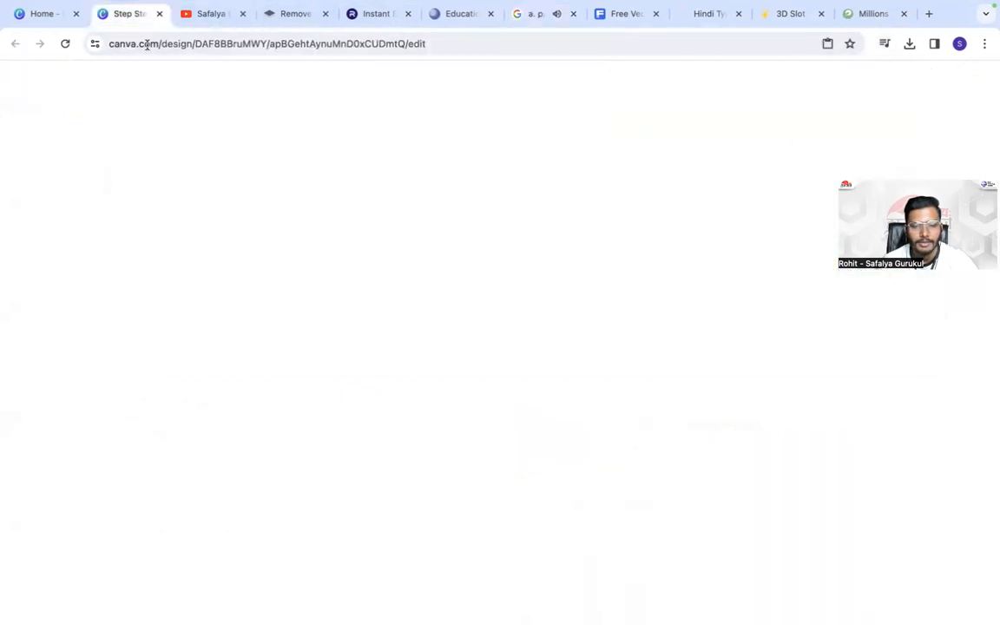
double_click(542, 366)
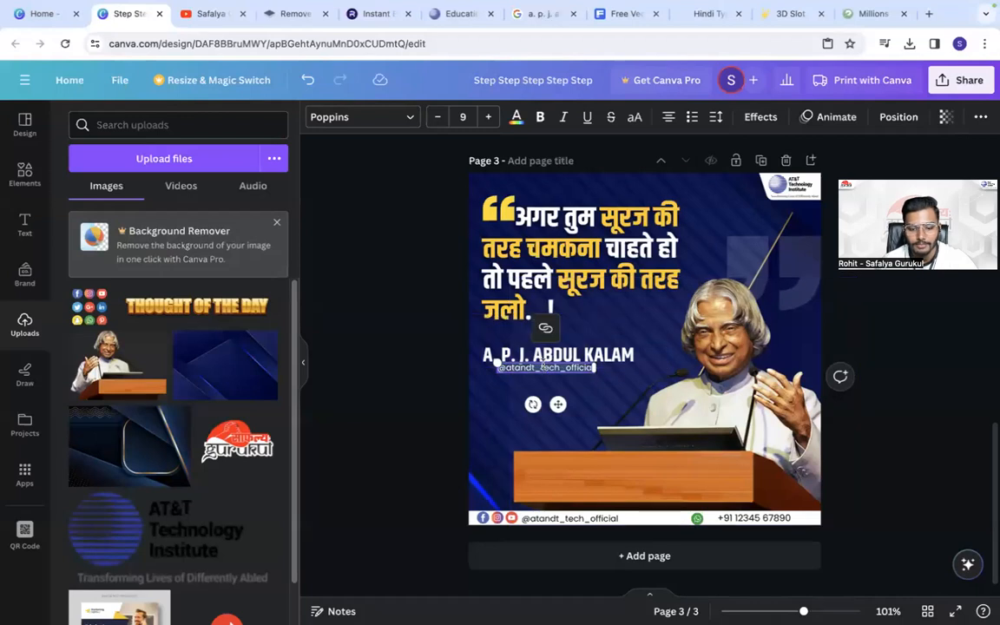
key("ctrl+v")
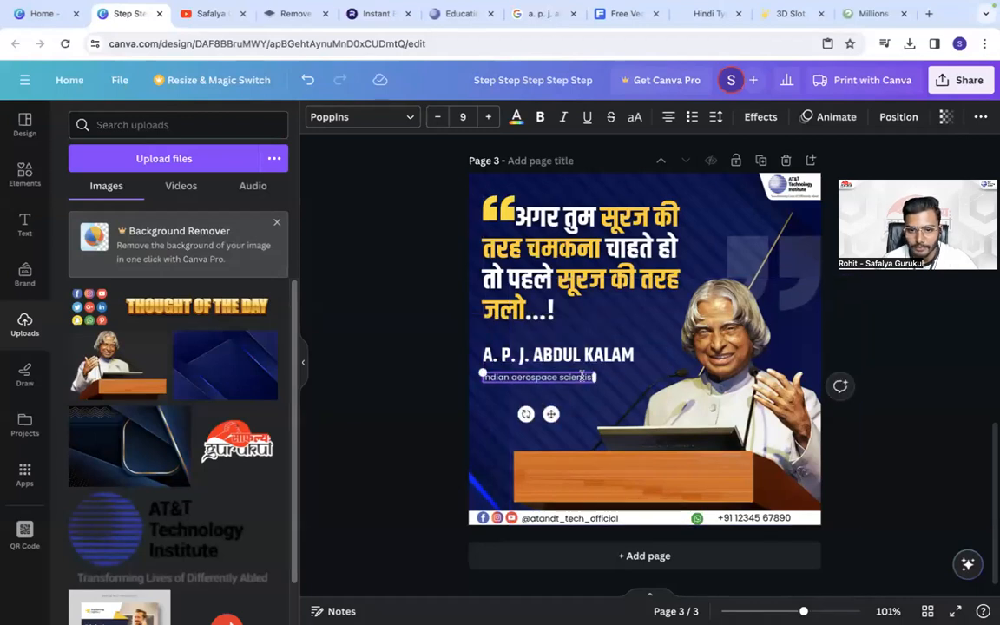
left_click_drag(550, 414, 572, 409)
left_click(667, 120)
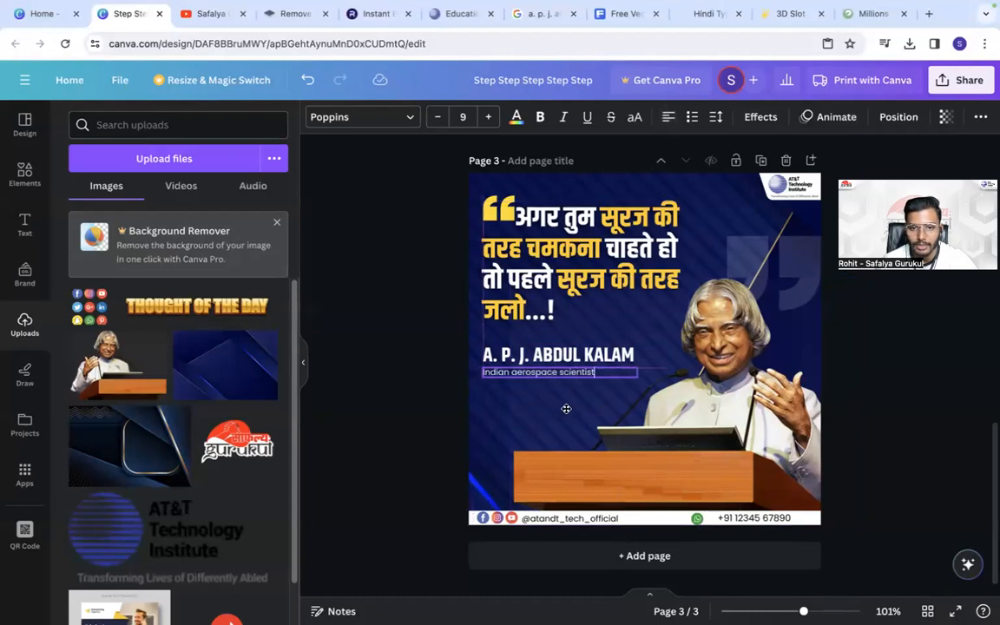
left_click(434, 359)
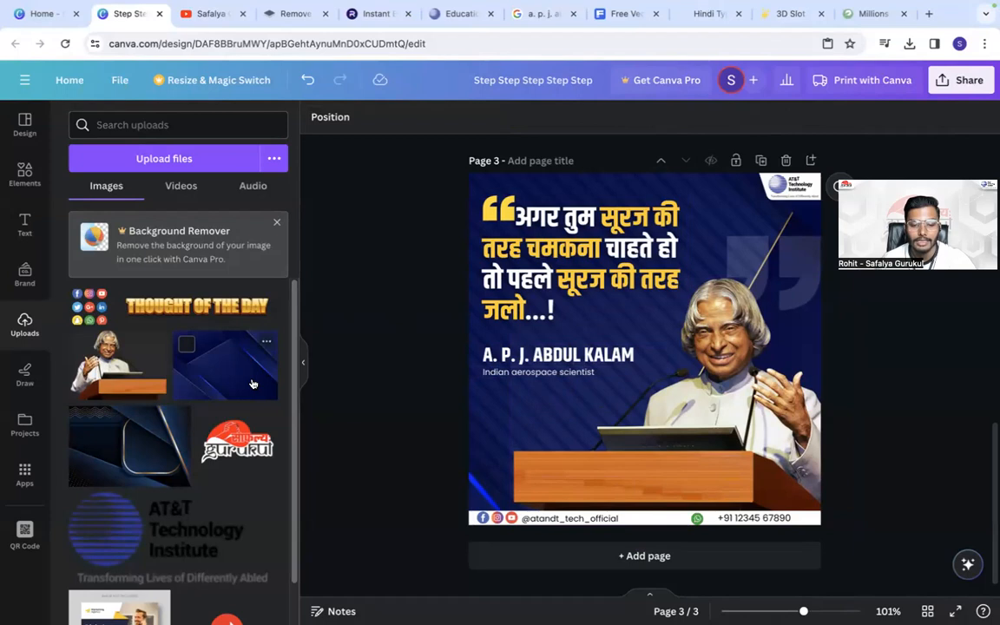
- Add a rectangle between the quote and the name, flatten it into a narrow bar and colour it white
key("r")
left_click_drag(629, 323, 516, 354)
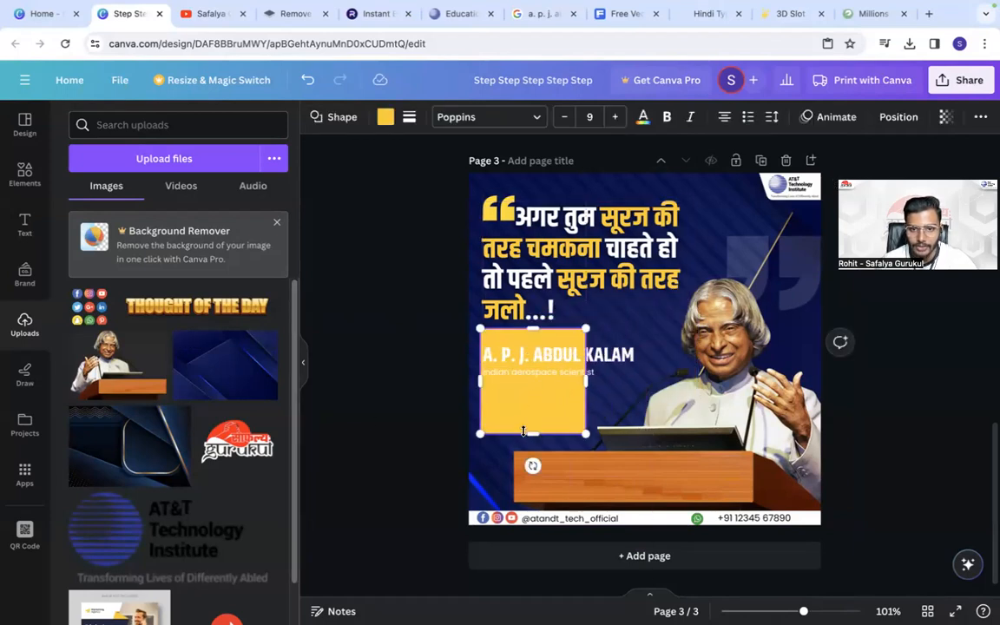
left_click_drag(523, 431, 530, 334)
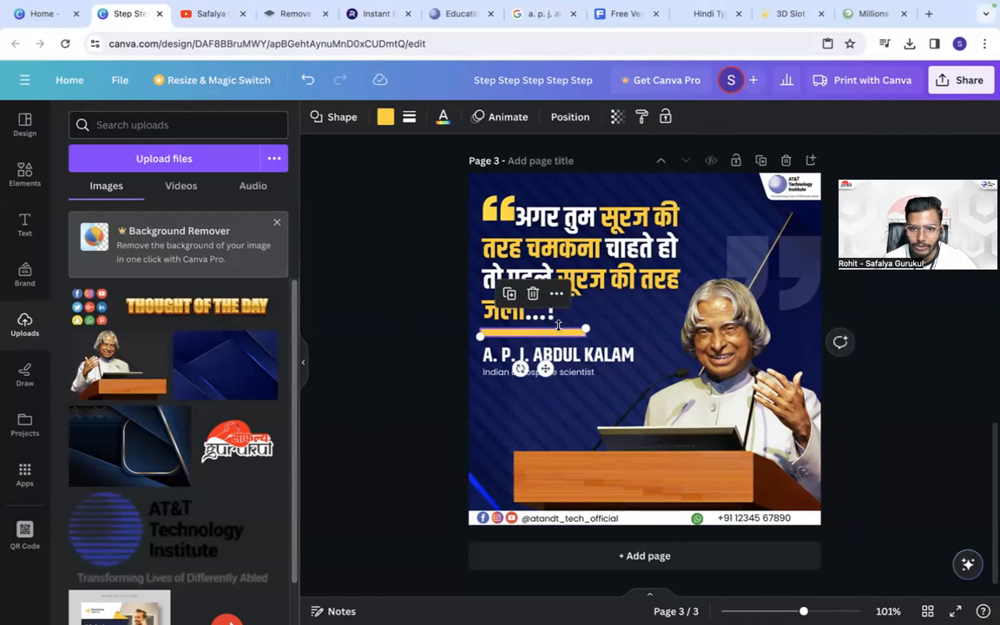
left_click(385, 117)
left_click(76, 236)
left_click(418, 331)
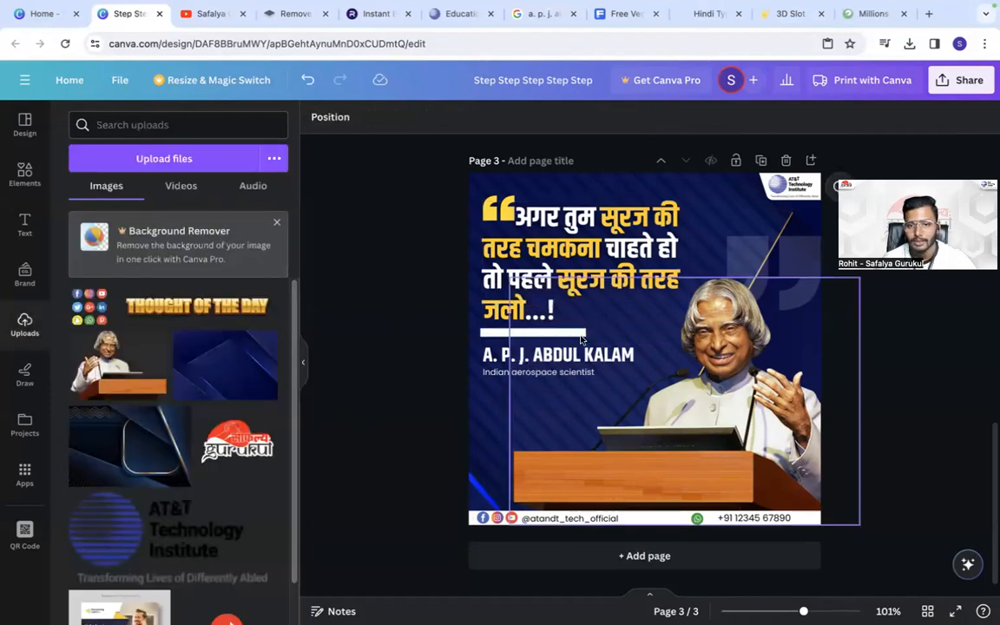
- Thin the white bar above the name down to a fine divider line
left_click(545, 332)
left_click_drag(544, 328, 544, 334)
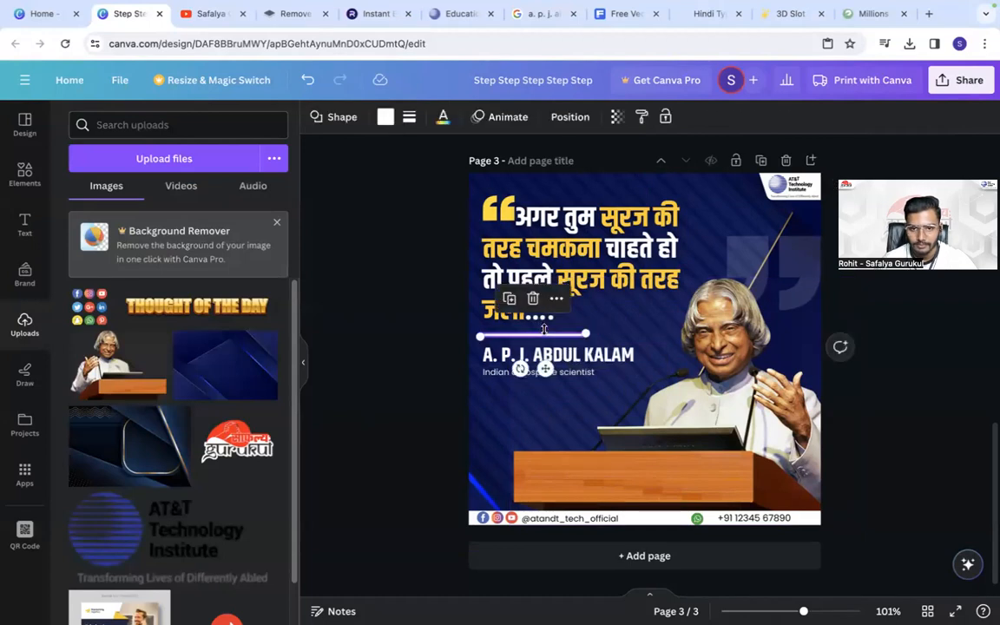
left_click(403, 328)
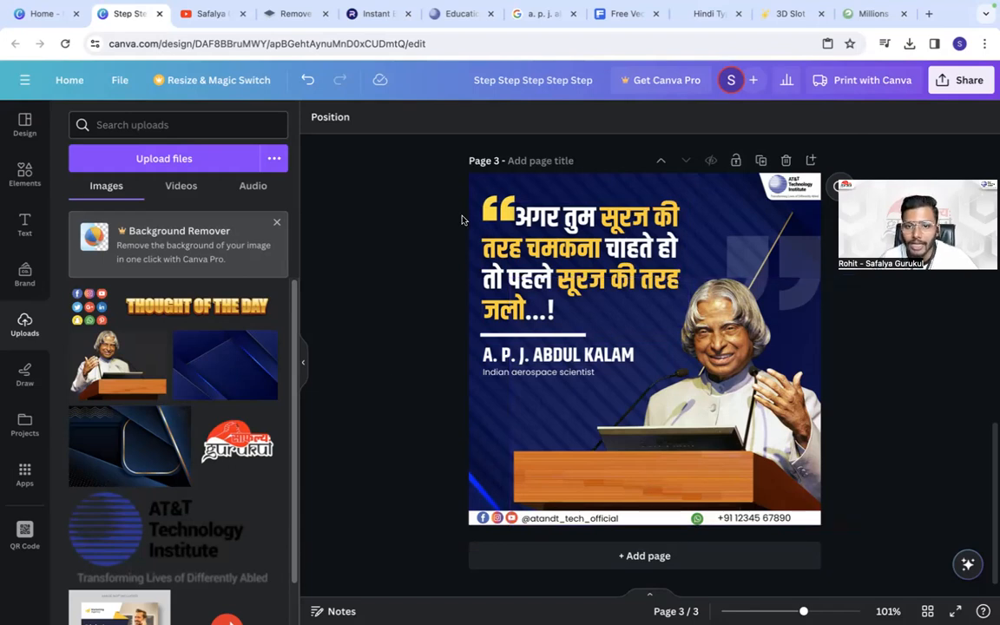
- Move the name up closer to the white divider line and nudge the description up beneath it
left_click(519, 365)
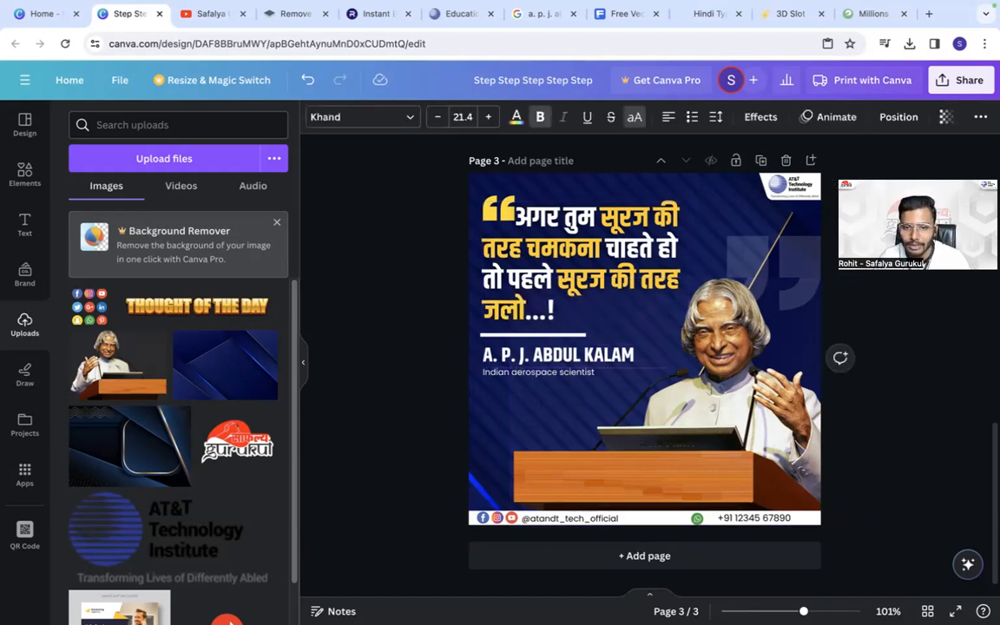
left_click(523, 372)
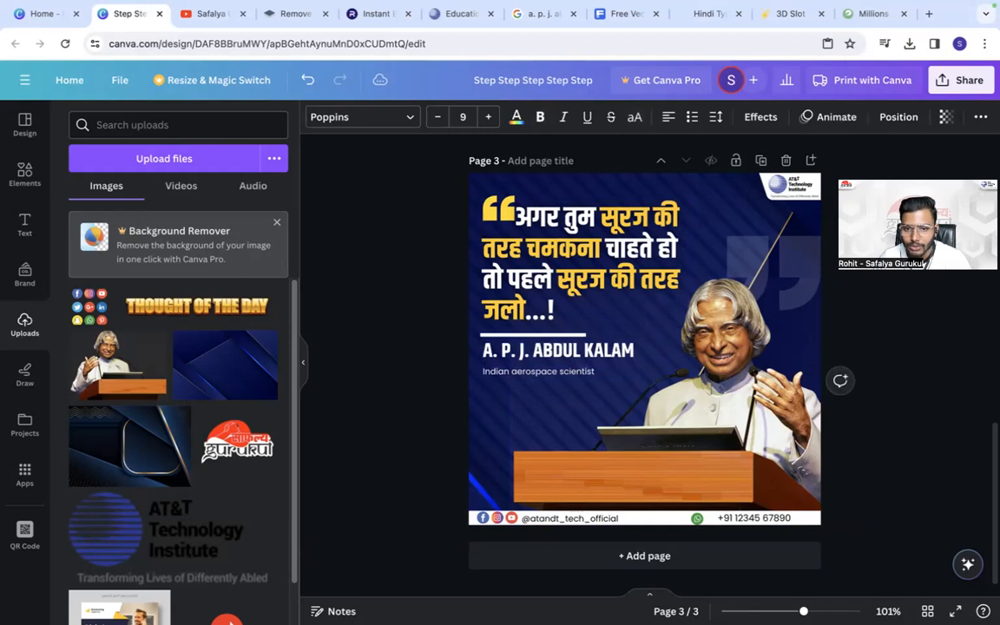
key("Up")
key("Up")
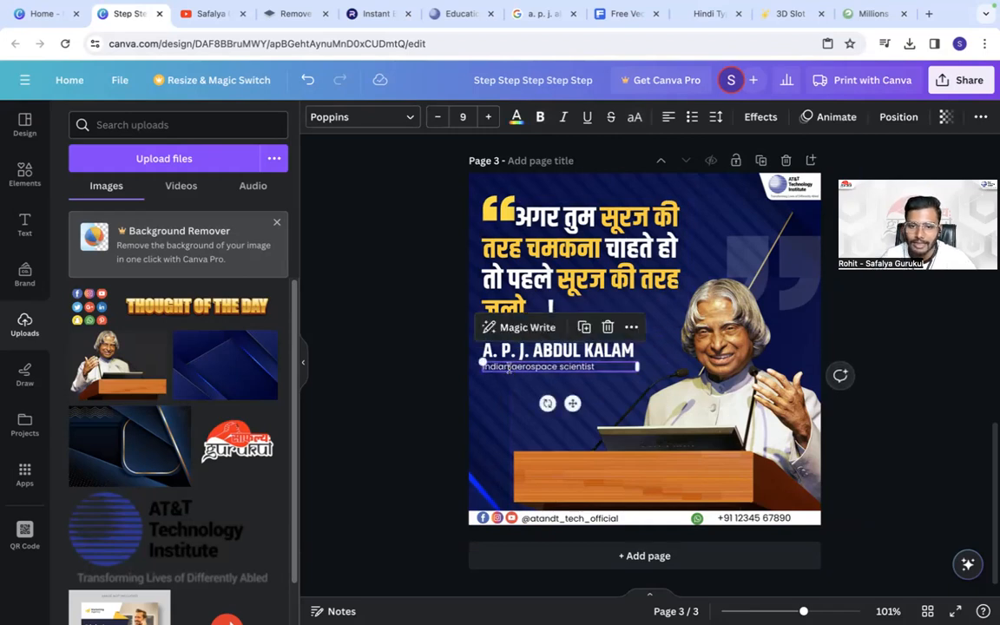
- Capitalise the description under the name so it reads "Indian Aerospace Scientist"
left_click(510, 367)
key("BackSpace")
type("A")
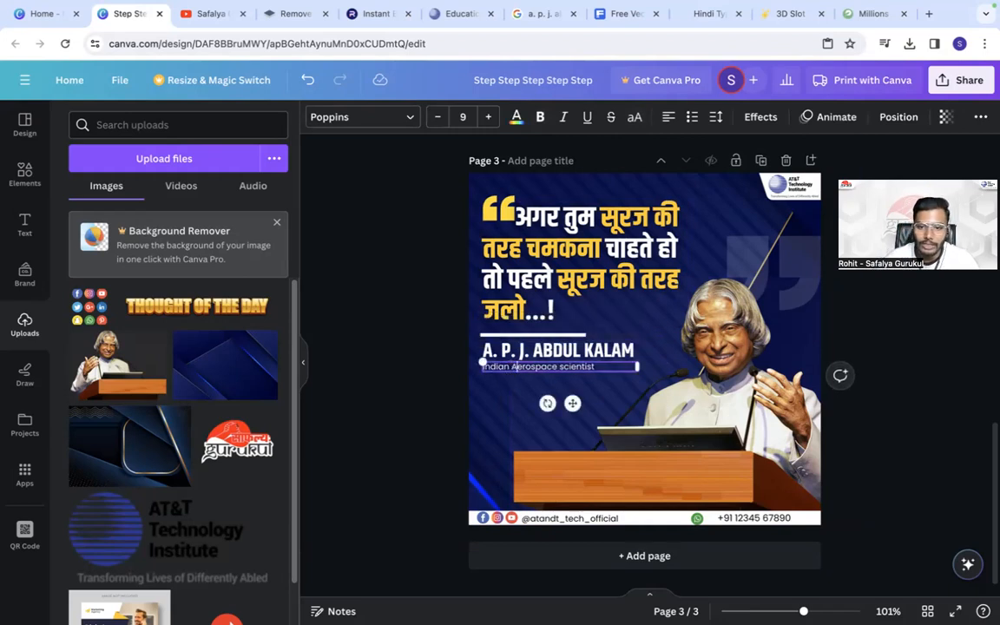
left_click(564, 369)
key("BackSpace")
type("S")
left_click(399, 354)
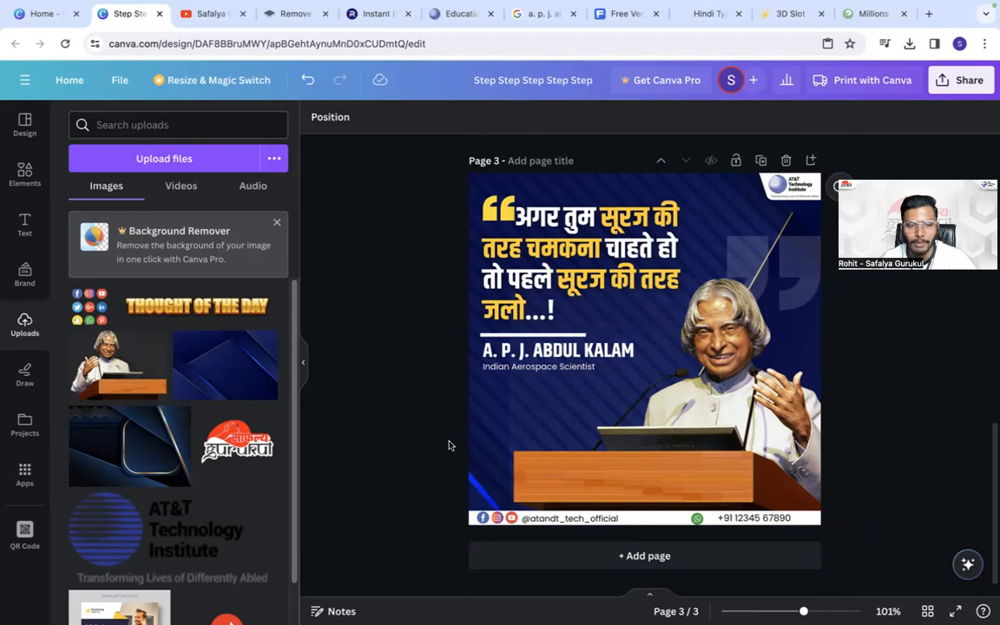
- Add a row of four dots as size 23.9 text in the empty area below the Indian Aerospace Scientist line
left_click(538, 366)
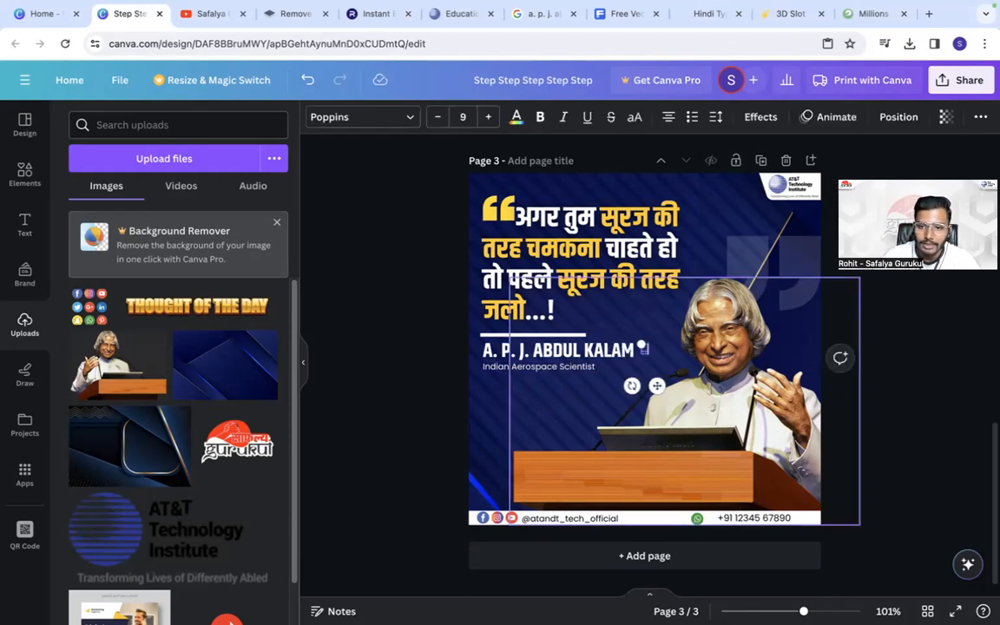
left_click_drag(641, 345, 617, 330)
left_click_drag(643, 388, 513, 460)
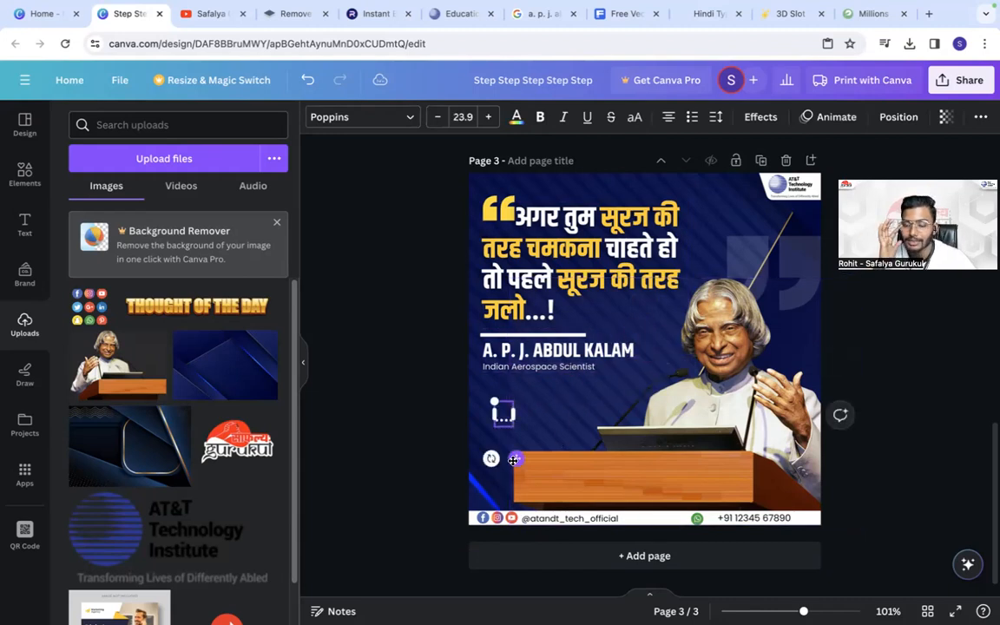
left_click(456, 277)
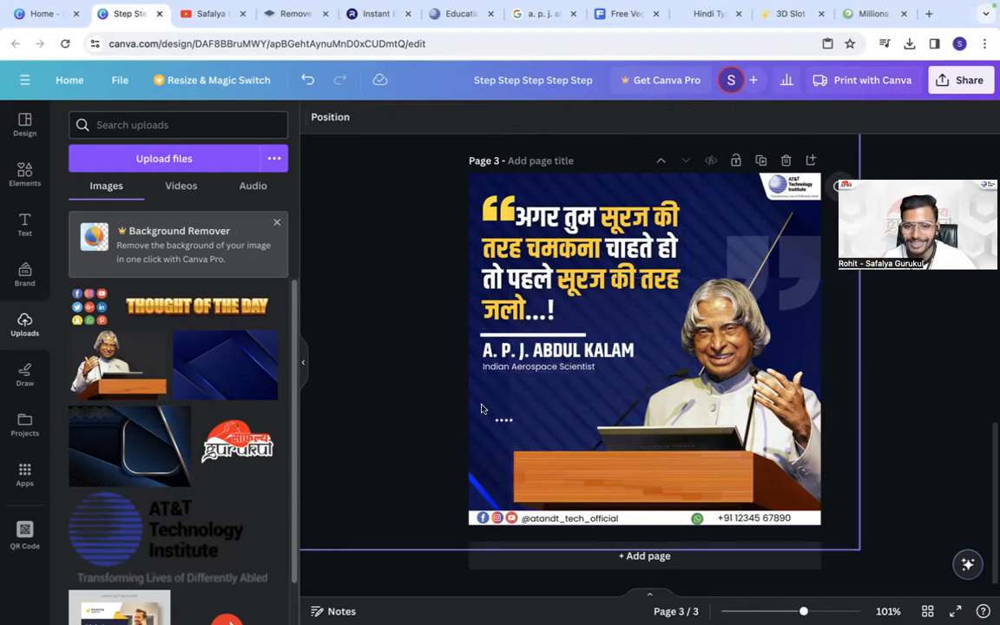
- Build a two-row dot pattern beside the podium from the dots and make a second copy of it
left_click(500, 415)
mouse_move(516, 458)
left_mouse_down()
mouse_move(504, 447)
mouse_move(510, 459)
left_mouse_up()
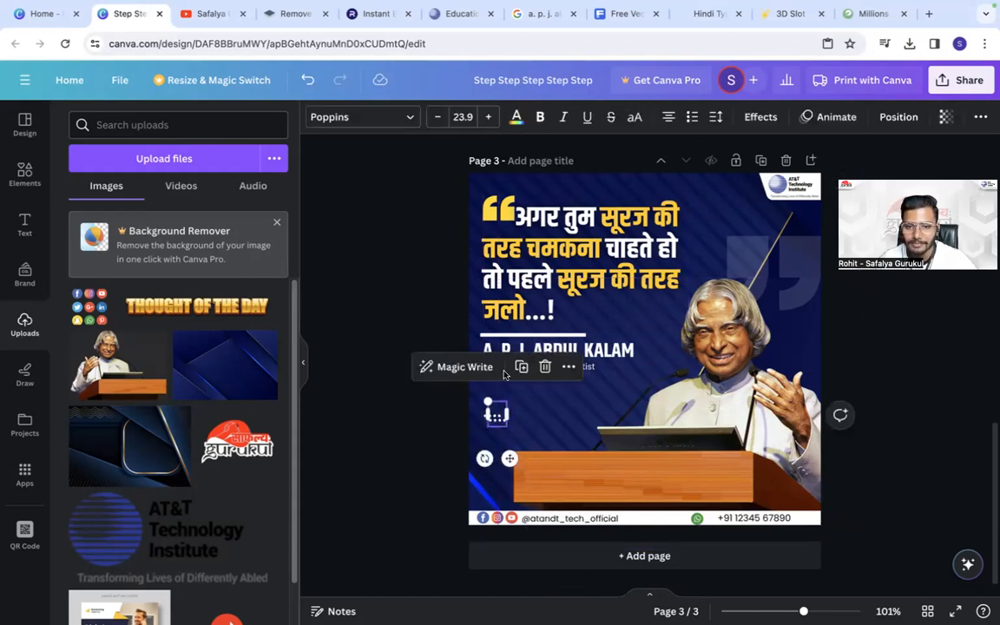
left_click(521, 366)
left_click(500, 419)
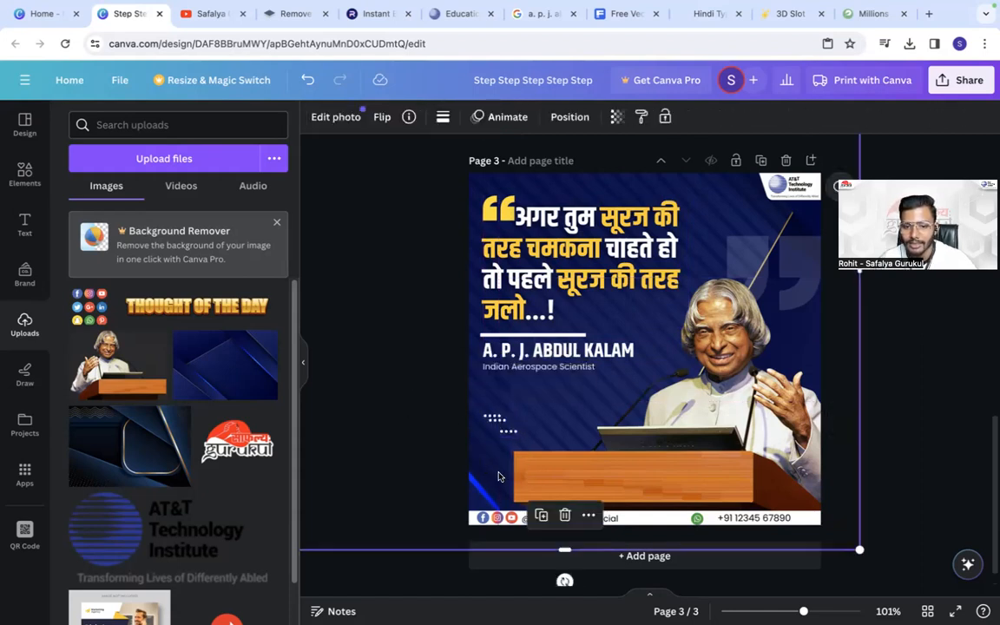
left_click(500, 419)
left_click_drag(508, 455, 618, 431)
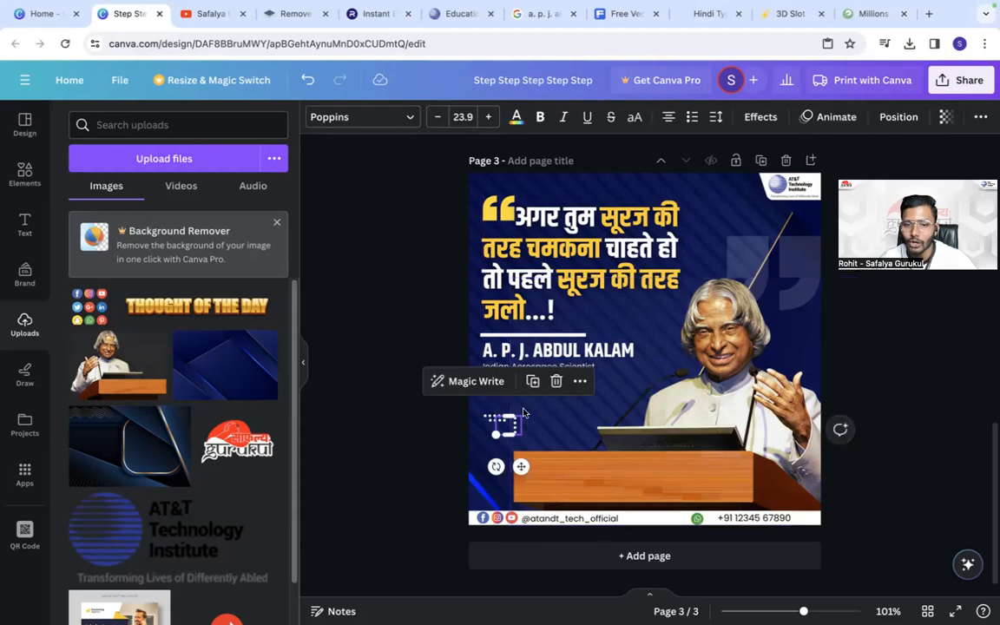
- Place the copied dot pattern vertically near the page's right edge, just below the AT&T Technology Institute logo
left_click_drag(521, 466, 817, 267)
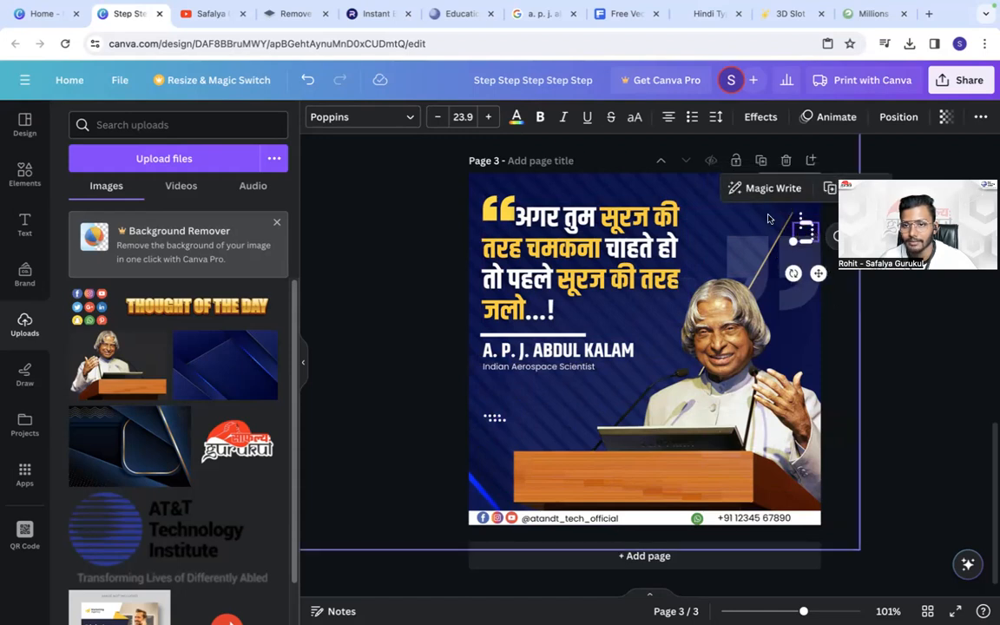
left_click(771, 216)
left_click(797, 222)
key("Down")
left_click_drag(799, 221, 804, 221)
key("Down")
key("Down")
key("Down")
key("Down")
key("Down")
key("Down")
key("Down")
key("Down")
key("Down")
key("Down")
key("Down")
key("Down")
key("Down")
key("Down")
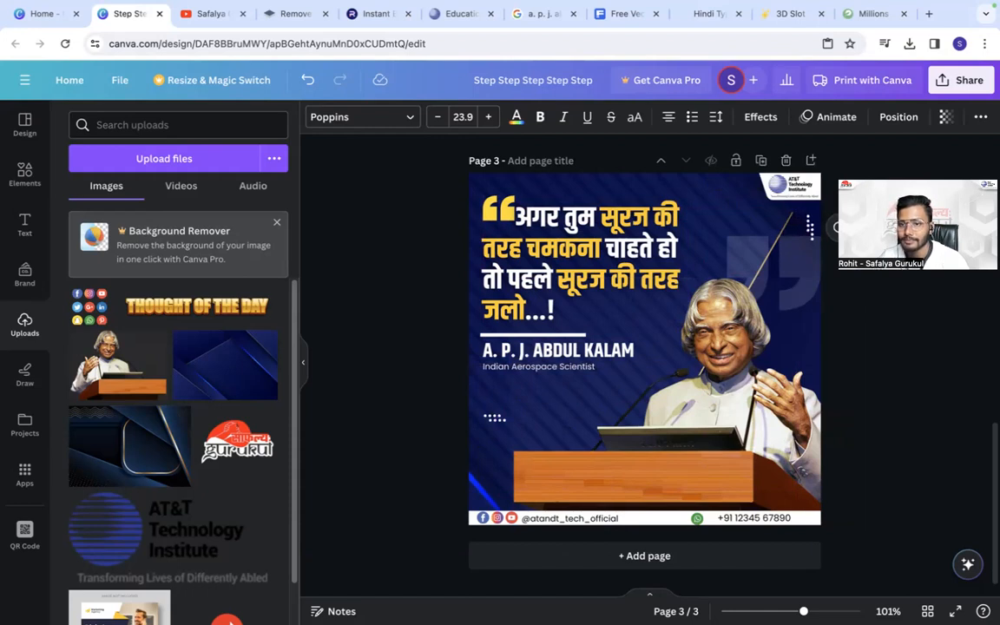
- Scale down the faint closing quotation mark behind the portrait, keeping it against the page's right edge
left_click(753, 260)
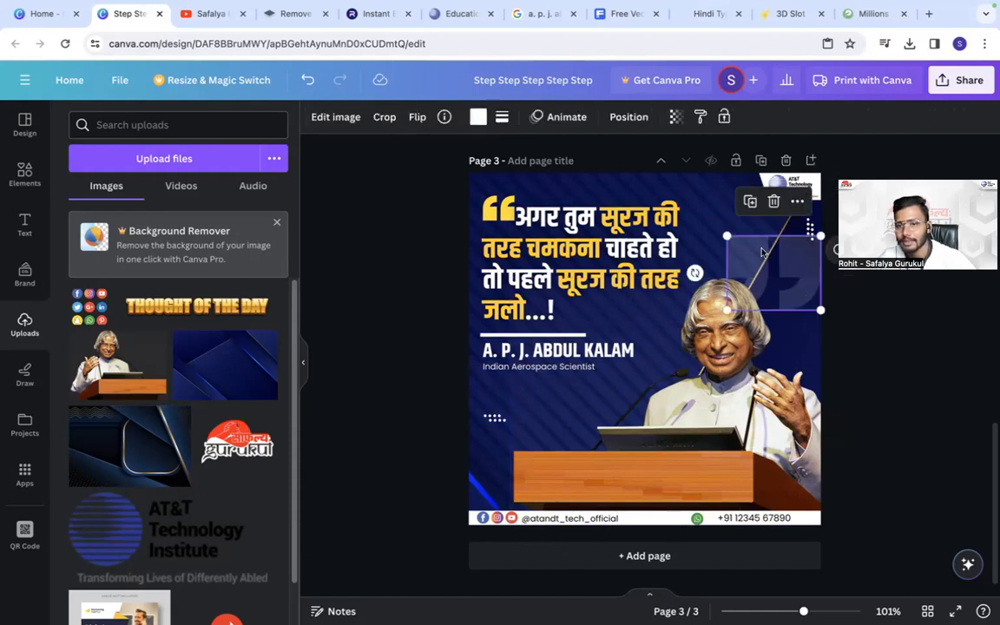
left_click(888, 366)
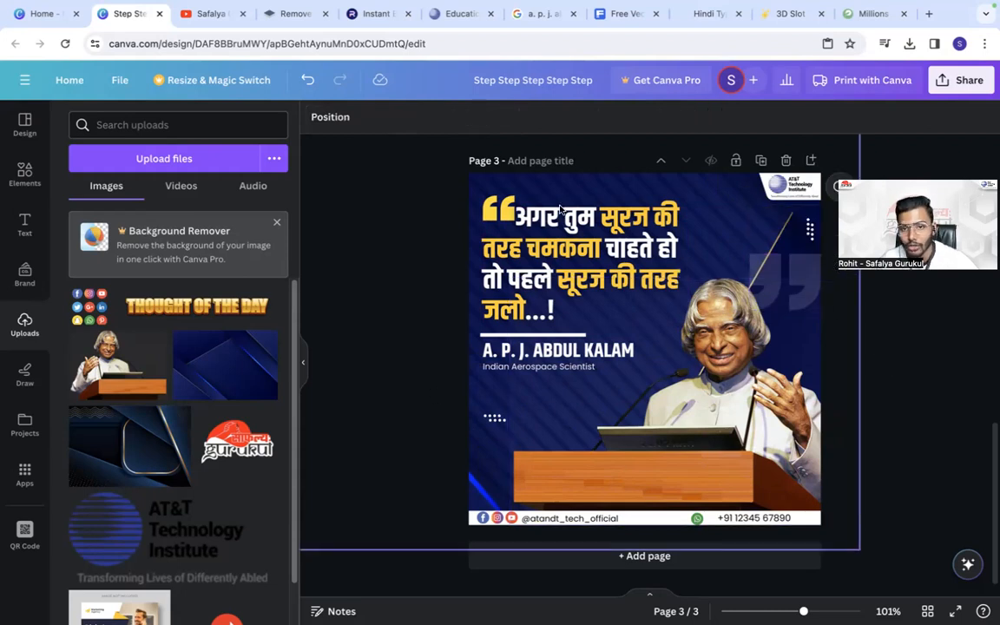
- Open the Elements library to look for more graphics for the post
left_click(24, 171)
left_click(11, 130)
left_click(17, 178)
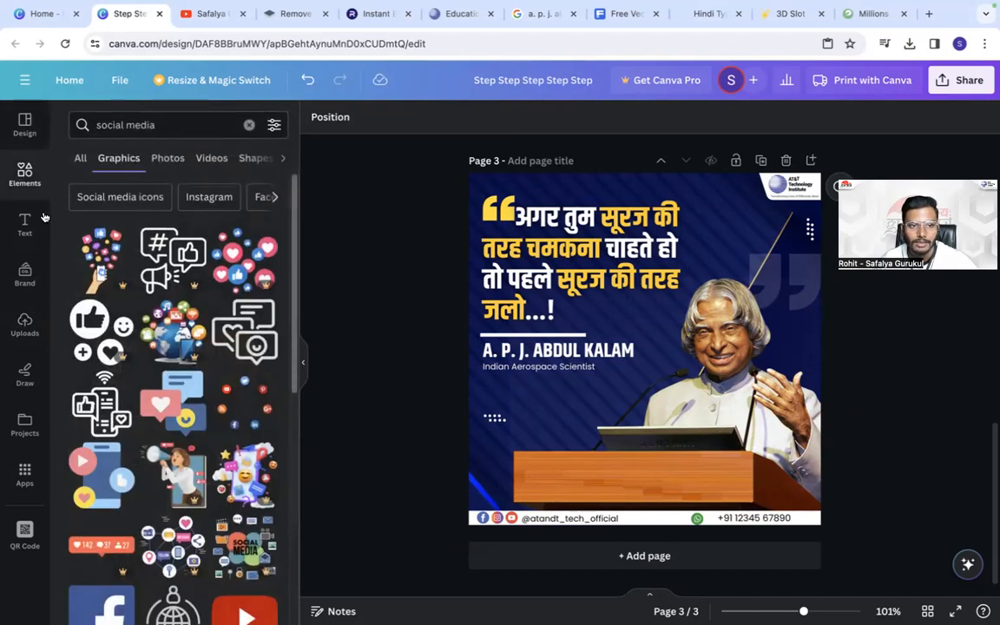
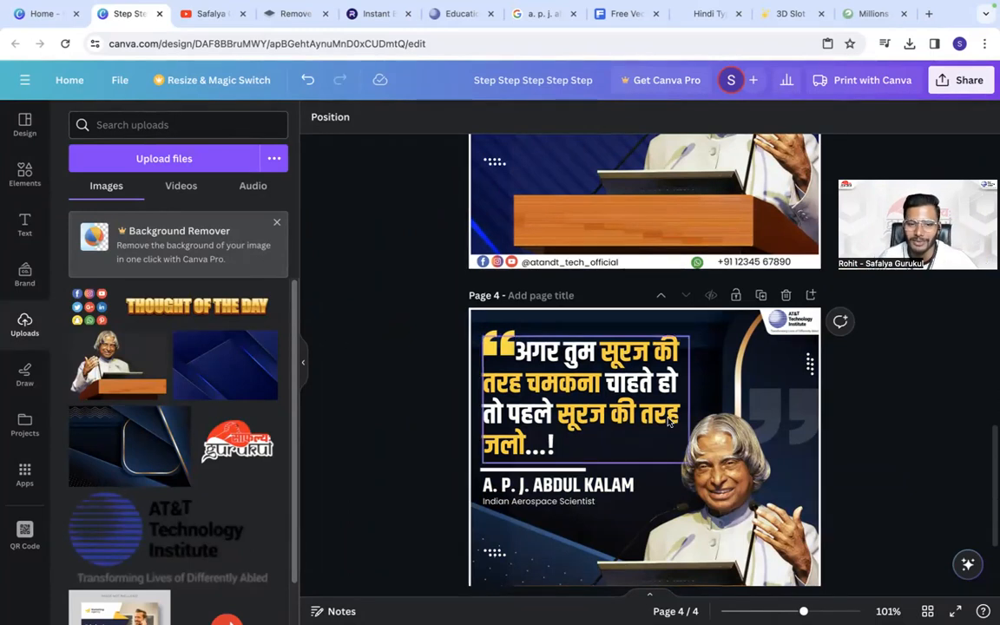
- Duplicate page 4 and delete the Hindi quote and its yellow opening quotation mark from the copy
scroll(672, 416, "down", 3)
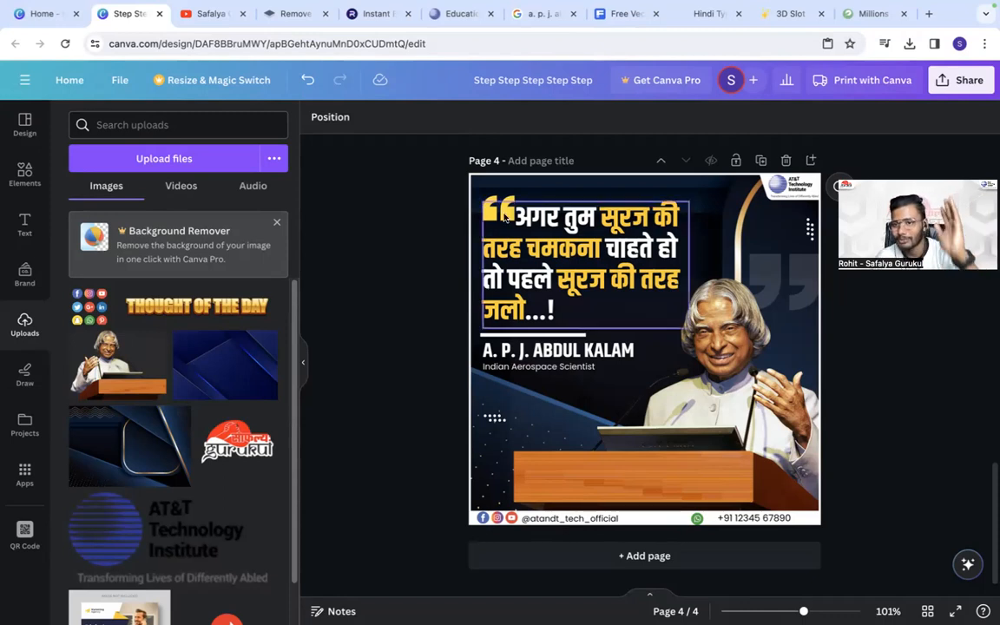
left_click(760, 161)
left_click(668, 213)
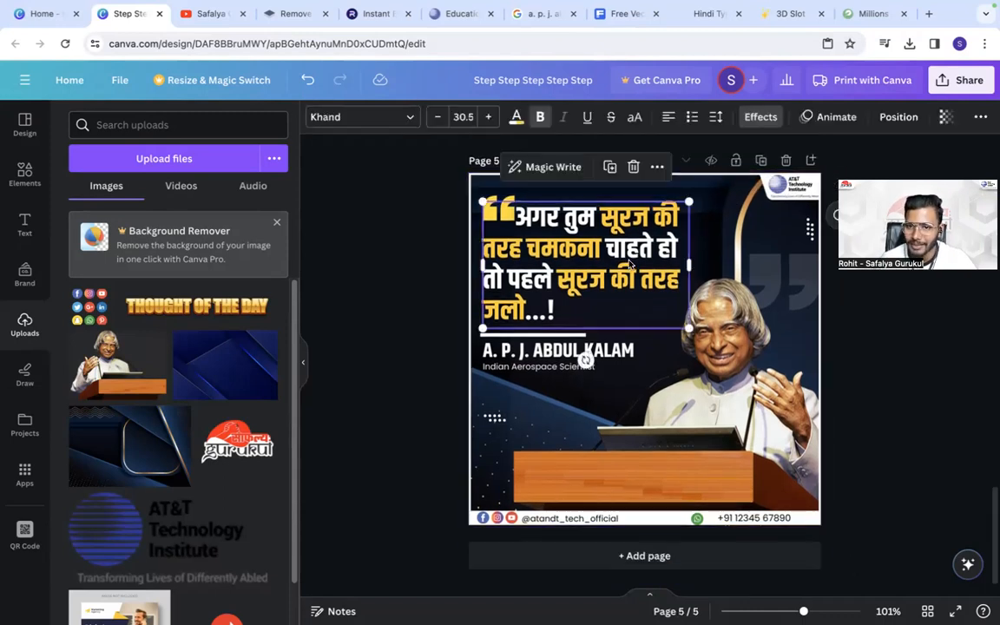
left_click(634, 167)
left_click(487, 226)
key("Delete")
left_click(514, 223)
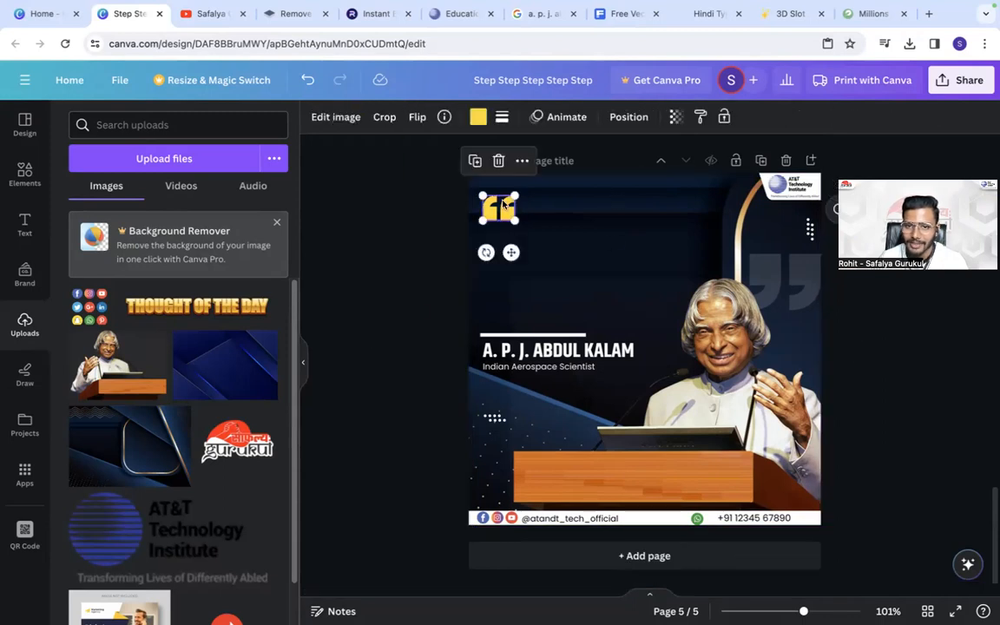
key("Delete")
- Scale down the portrait with the podium and place it just above the contact strip, fully inside the page's lower-right corner
left_click(659, 357)
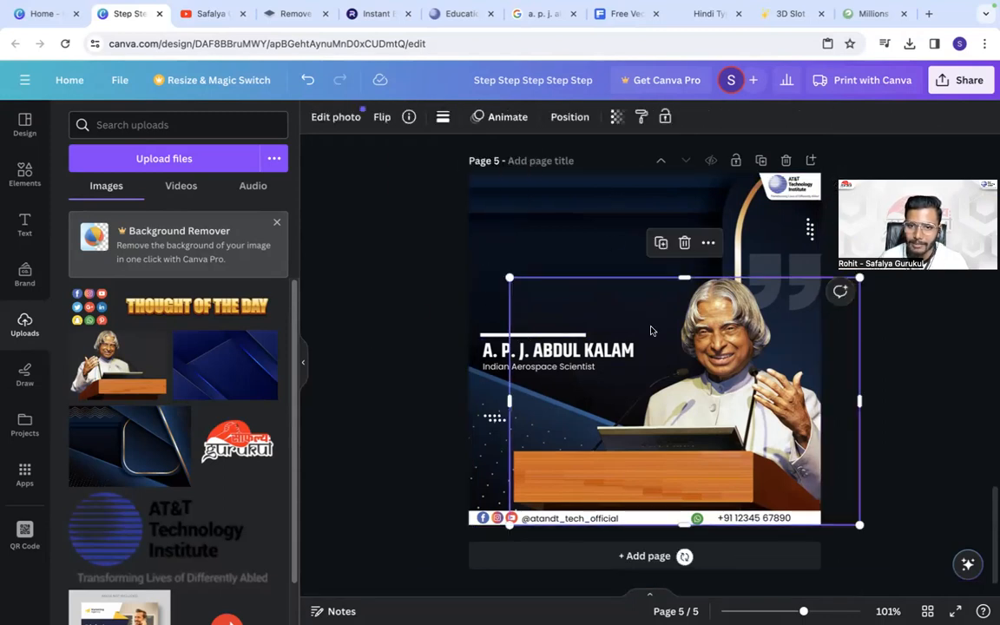
left_click_drag(510, 279, 694, 407)
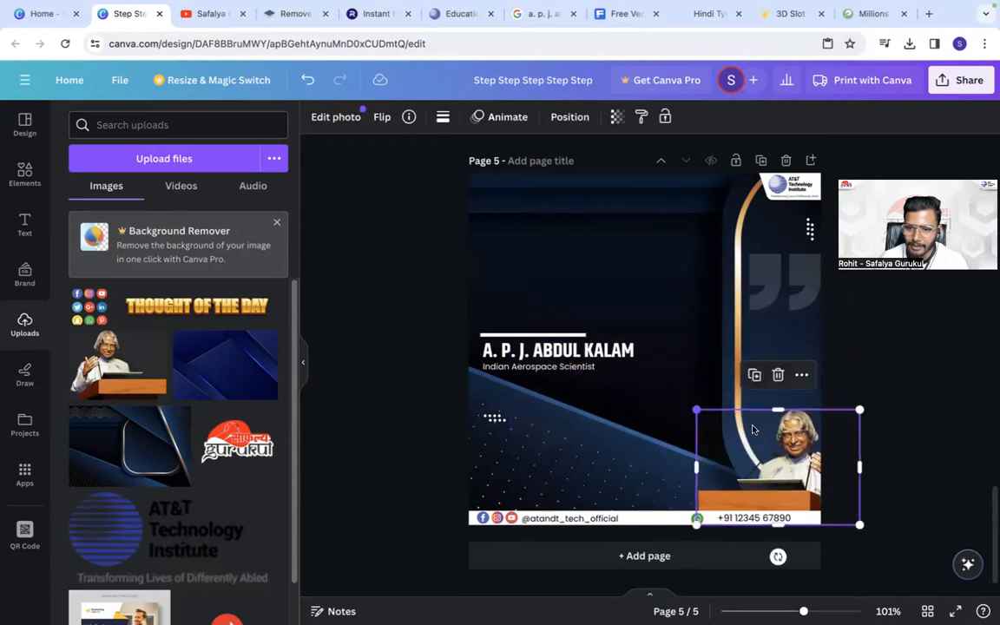
left_click_drag(720, 451, 681, 453)
- Delete the dark blue background artwork from page 5 and set the page background colour to black
left_click(438, 311)
left_click(516, 262)
key("Delete")
left_click(520, 278)
key("Delete")
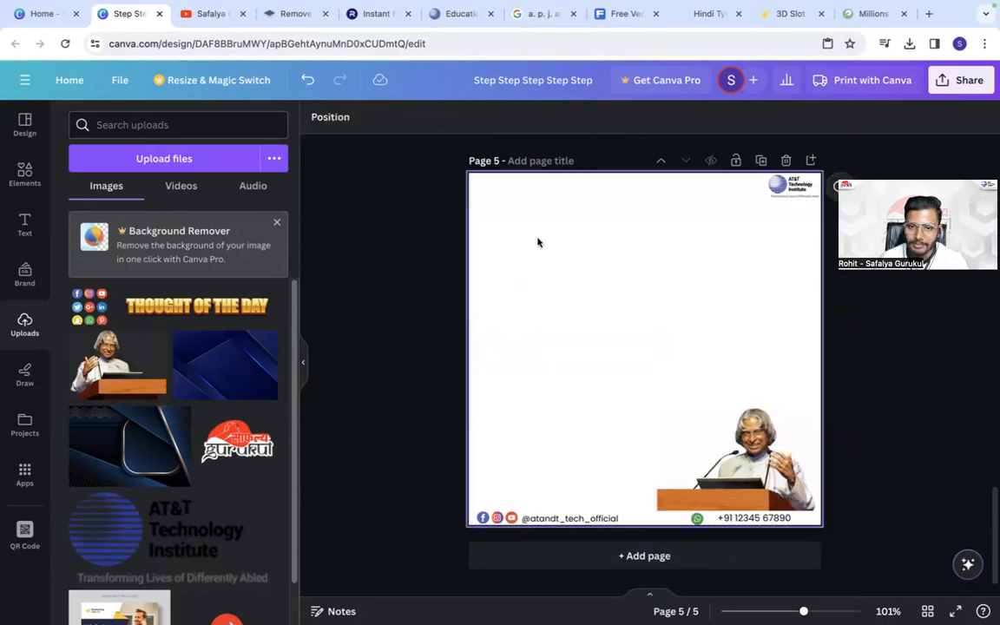
left_click(486, 219)
left_click(316, 117)
left_click(113, 203)
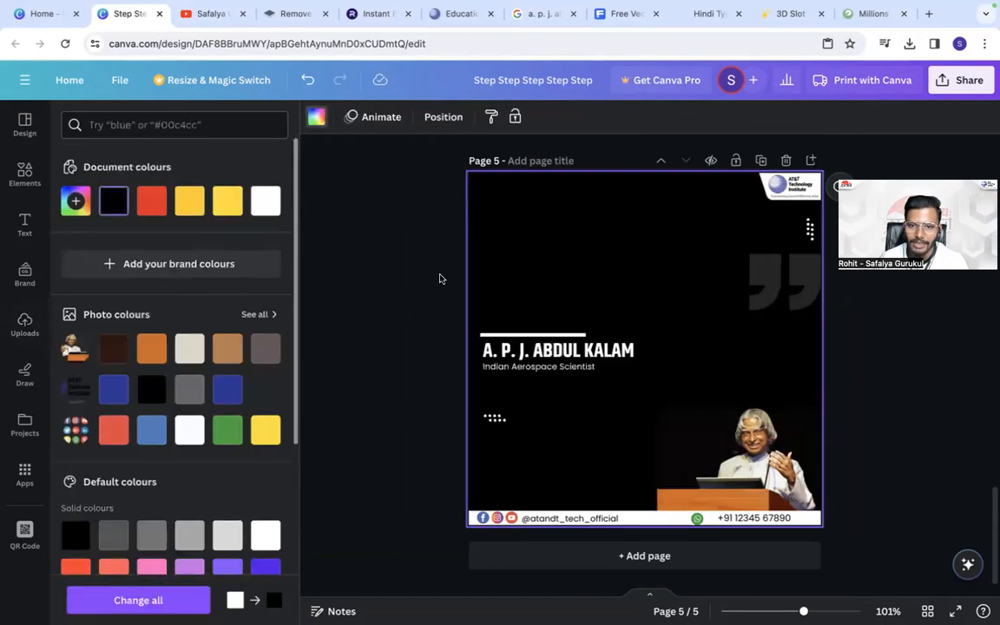
- Move the white line, name and title down to just above the contact strip and delete the faint closing quotation mark
left_click_drag(461, 286, 554, 476)
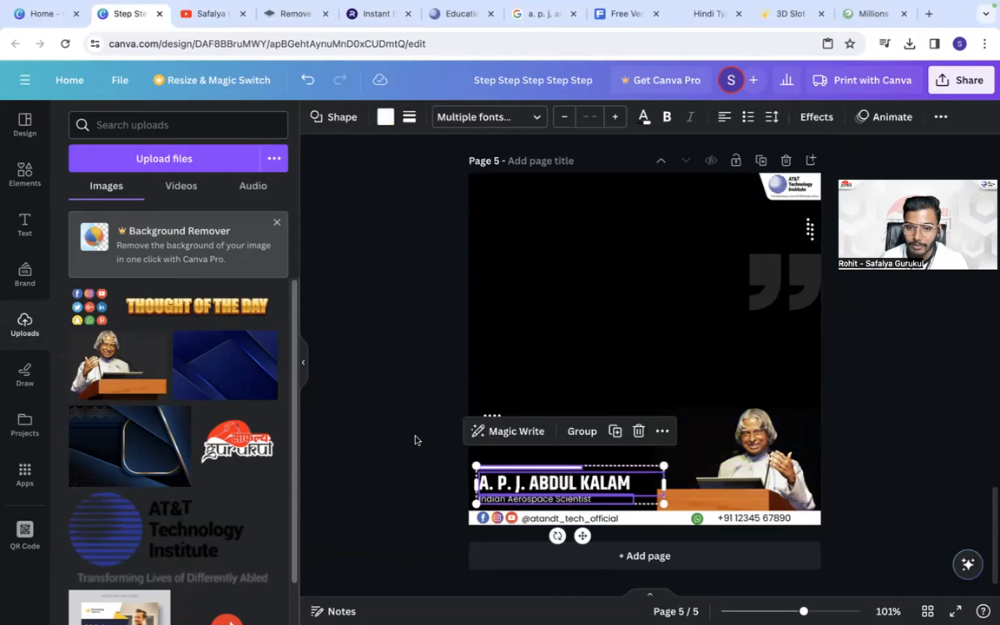
left_click(413, 438)
left_click(764, 285)
key("Delete")
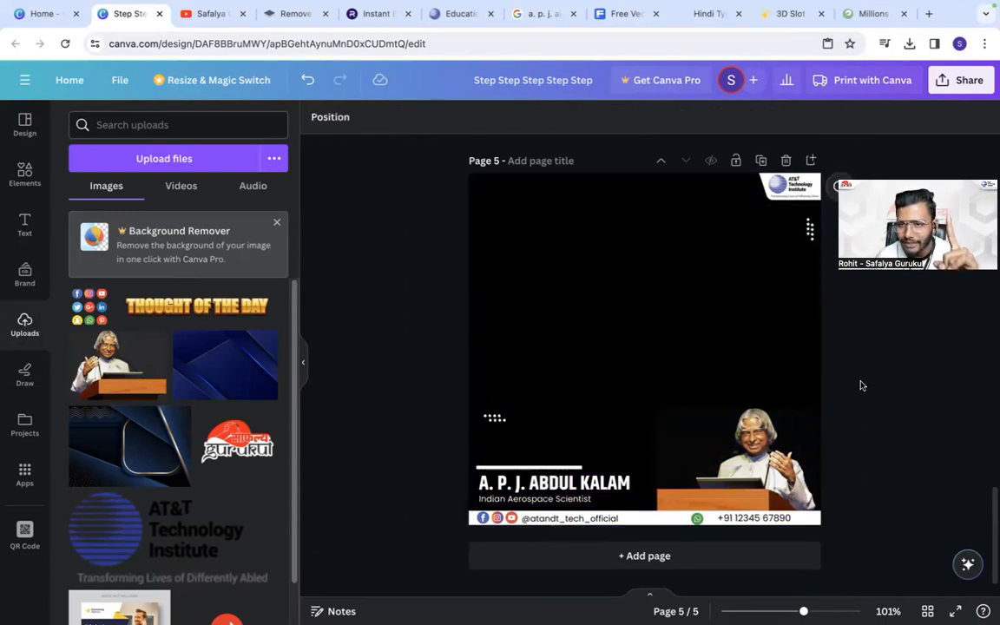
- Search the web for "allpngfre" in a new browser tab and open the AllPNGFree website
left_click(927, 14)
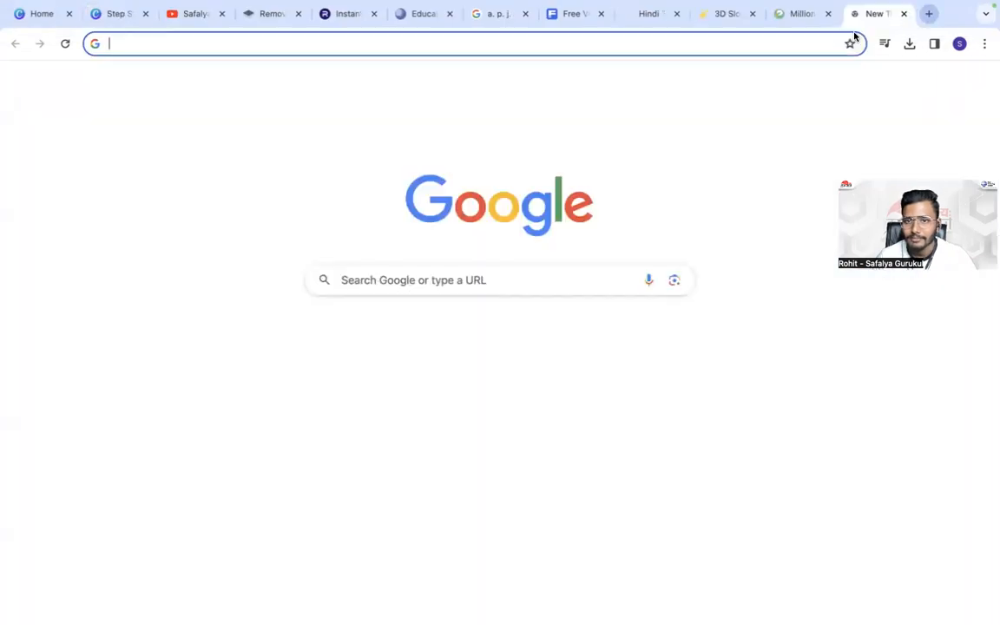
left_click(725, 42)
type("allpngt")
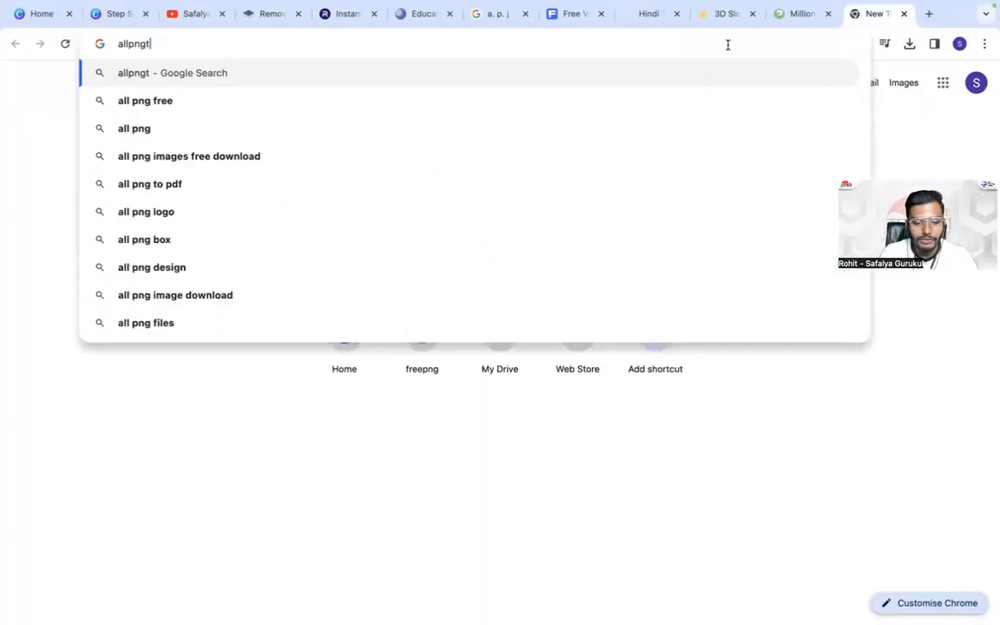
key("BackSpace")
type("fre")
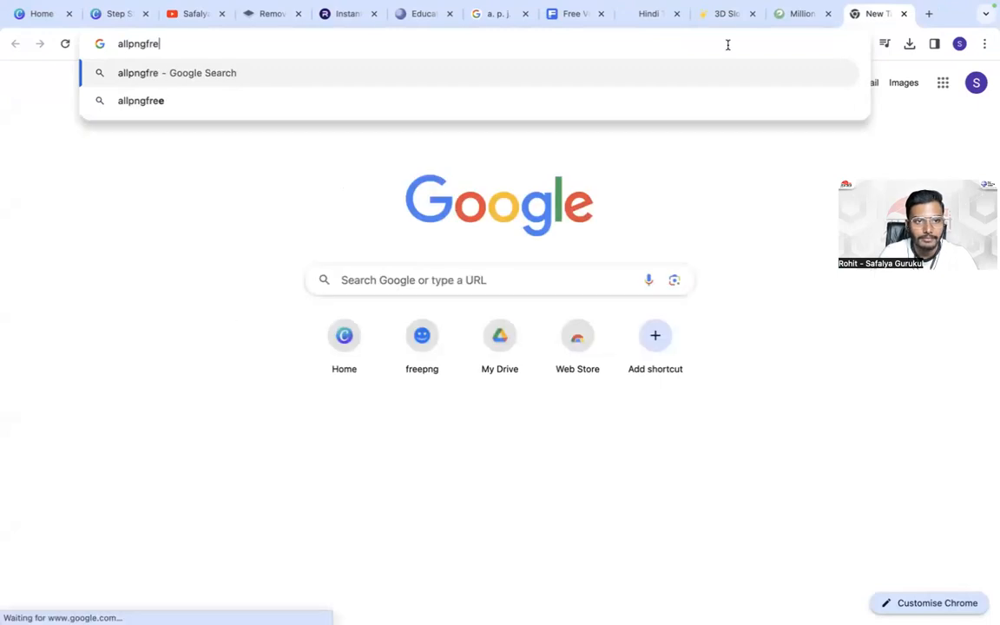
key("Return")
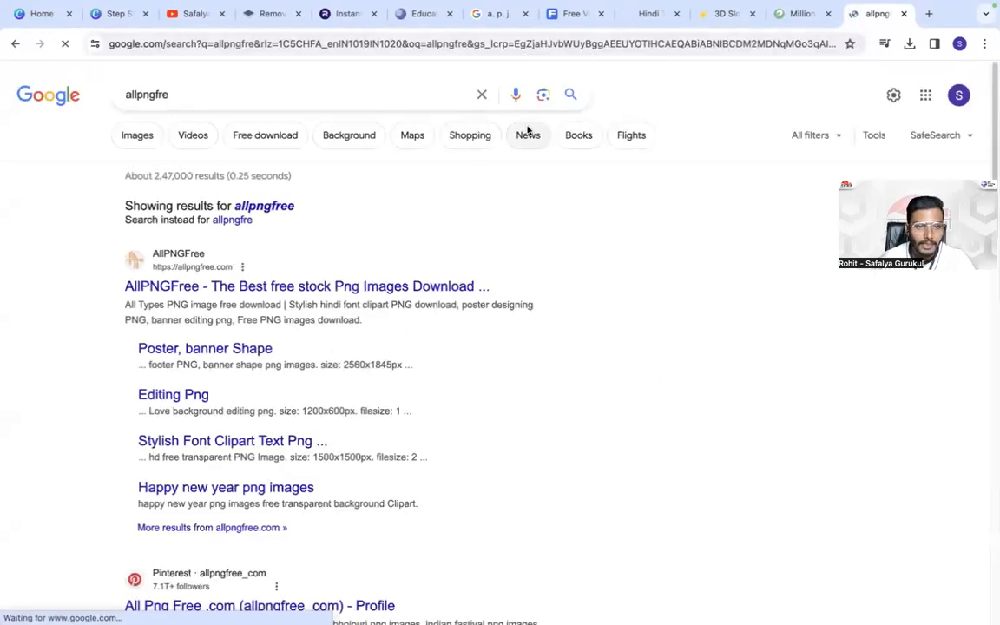
left_click(240, 287)
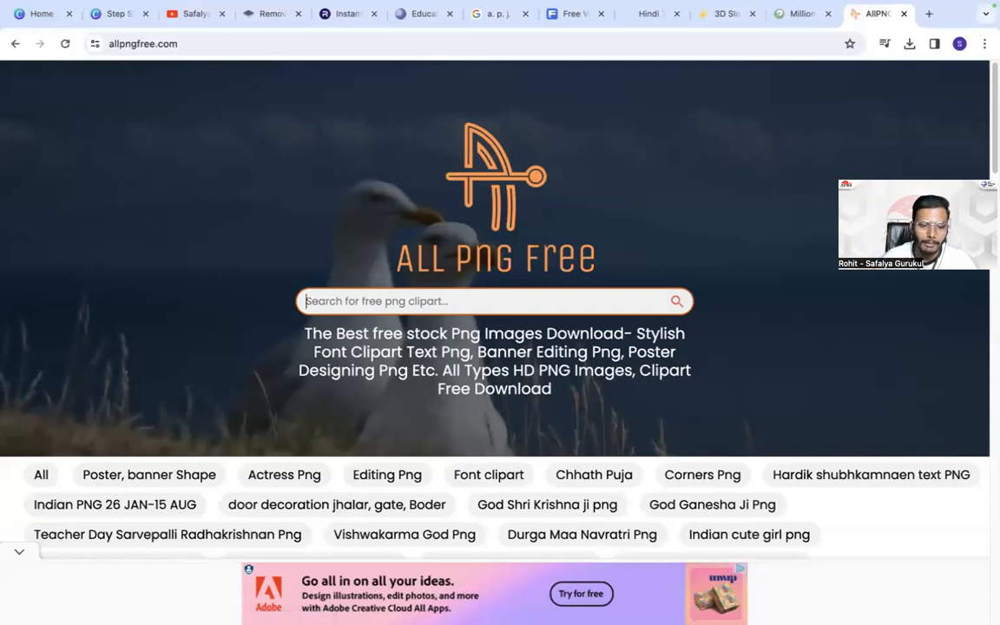
- Try searching AllPNGFree for clipart with the spellings "janmashtmi" and "janmashthami"
type("jand")
type("mashtmi")
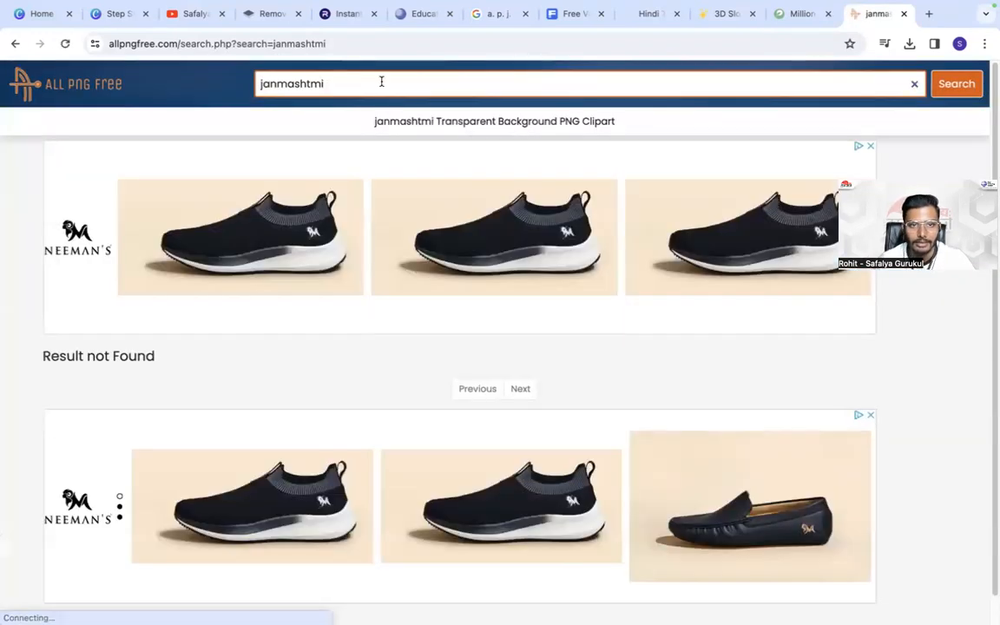
left_click(381, 82)
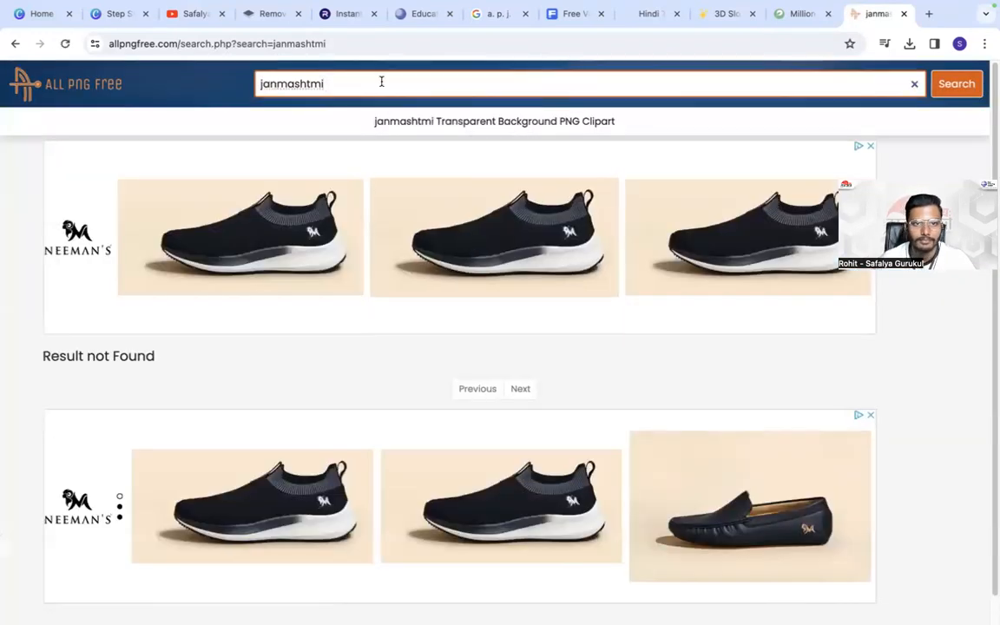
key("BackSpace")
key("BackSpace")
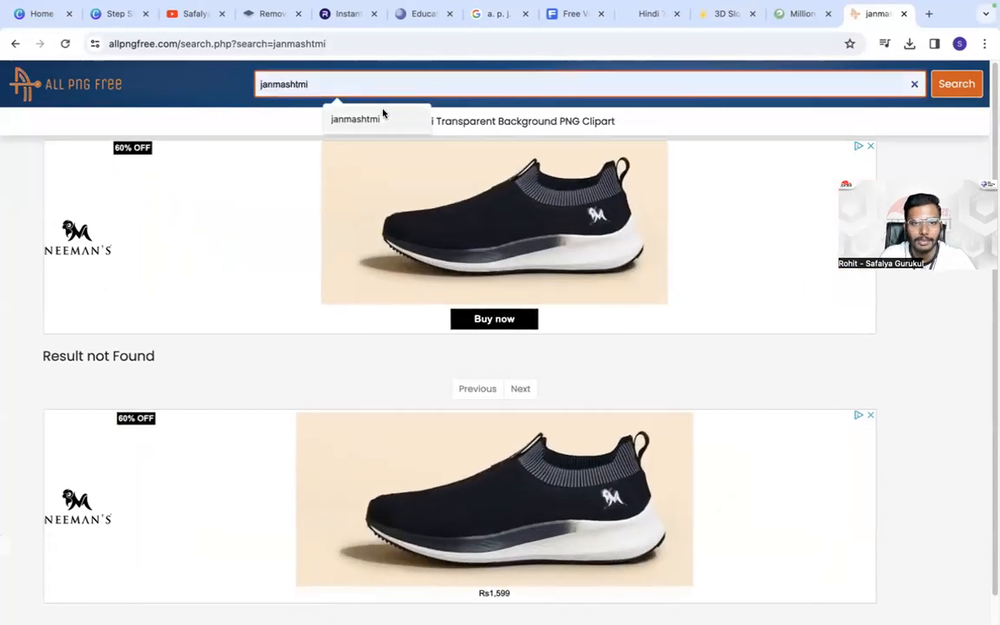
key("BackSpace")
key("BackSpace")
key("BackSpace")
key("BackSpace")
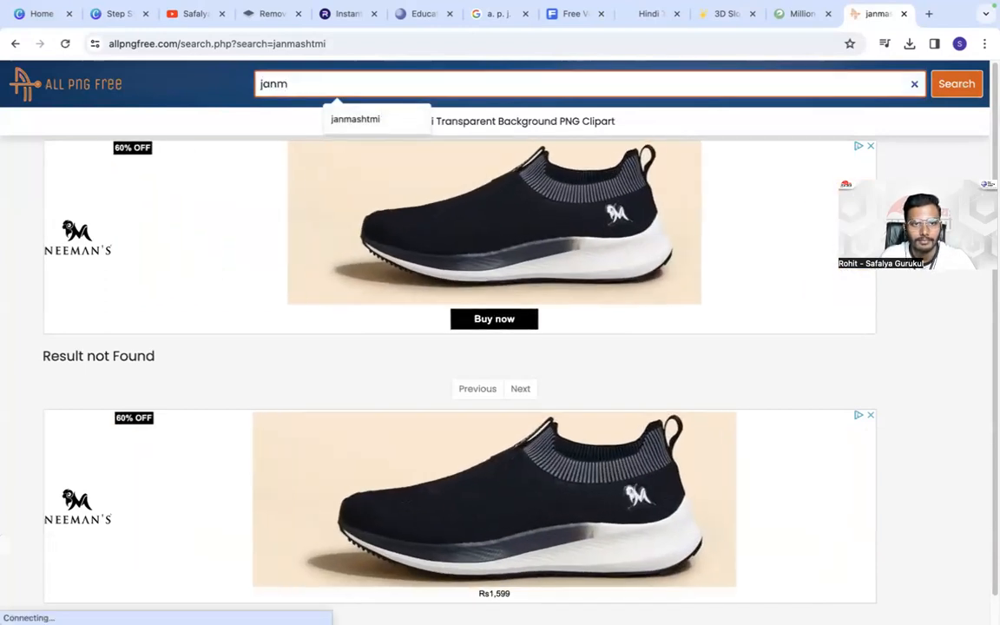
type("asht")
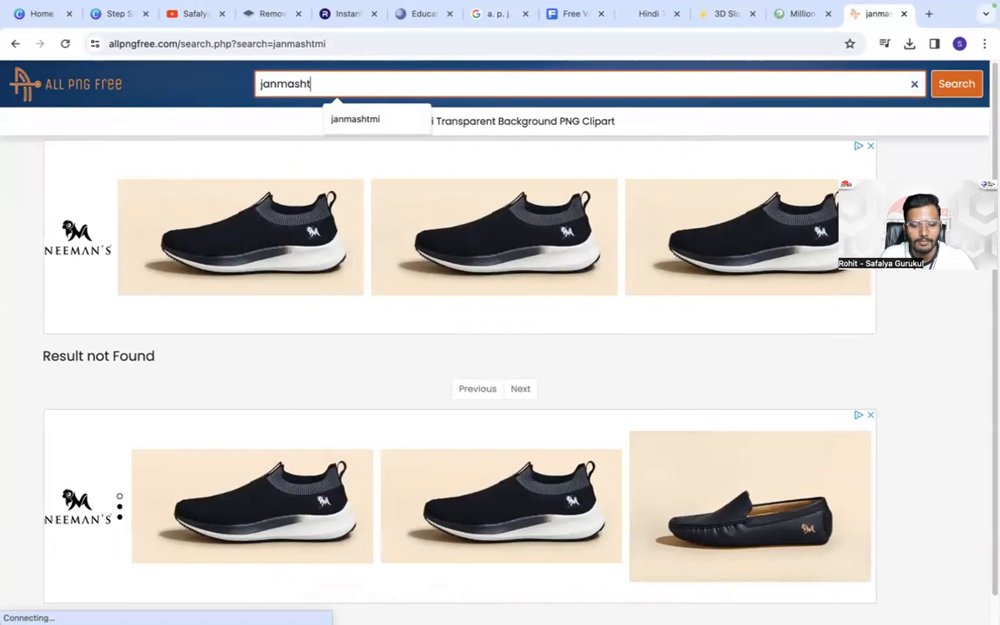
type("hami")
key("Return")
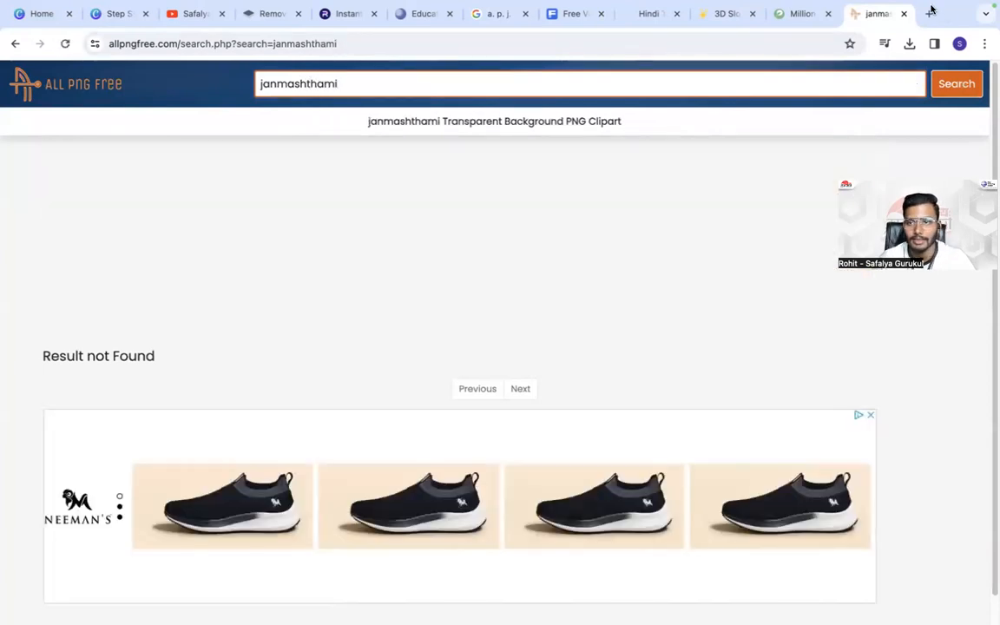
- Search Google for "janmashtami 2023" in a new browser tab and copy the word "janmashtami" from the query
left_click(931, 11)
type("janmashth")
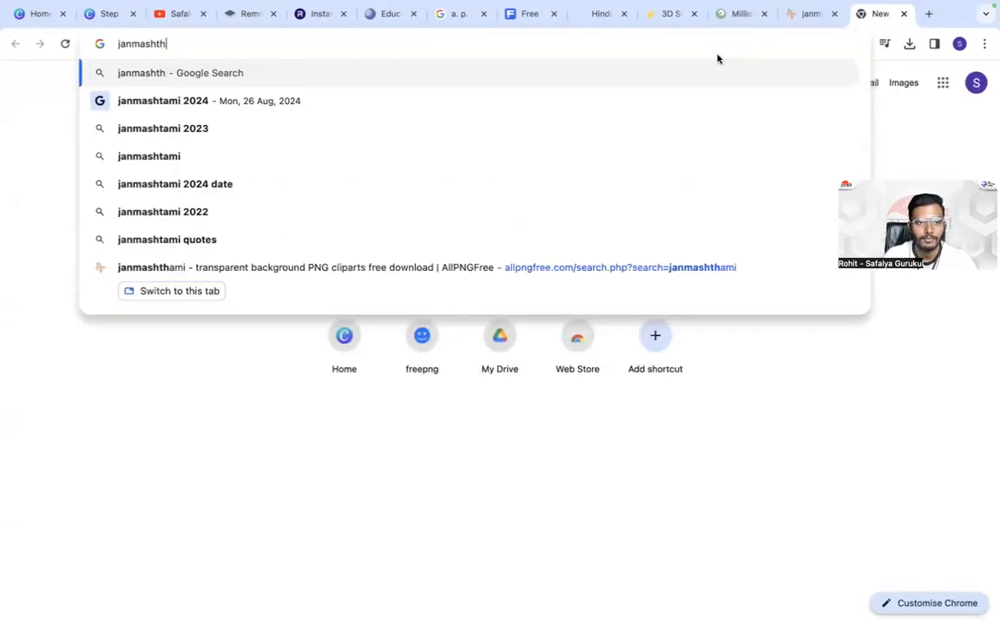
left_click(265, 132)
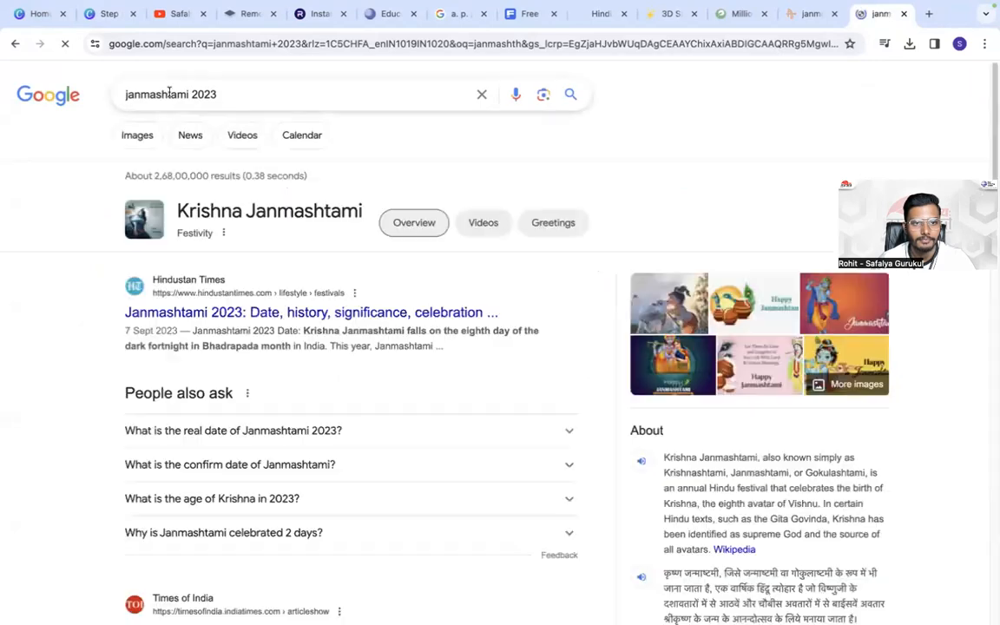
double_click(153, 96)
right_click(152, 95)
left_click(192, 203)
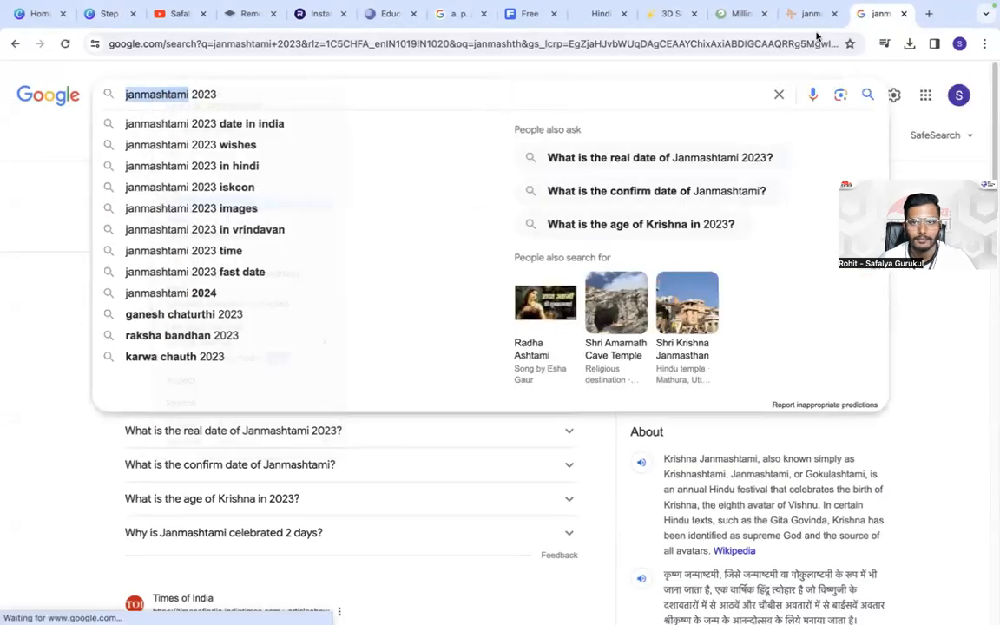
- Return to the AllPNGFree site, dismiss the ad and search for the copied term "janmashtami"
left_click(797, 14)
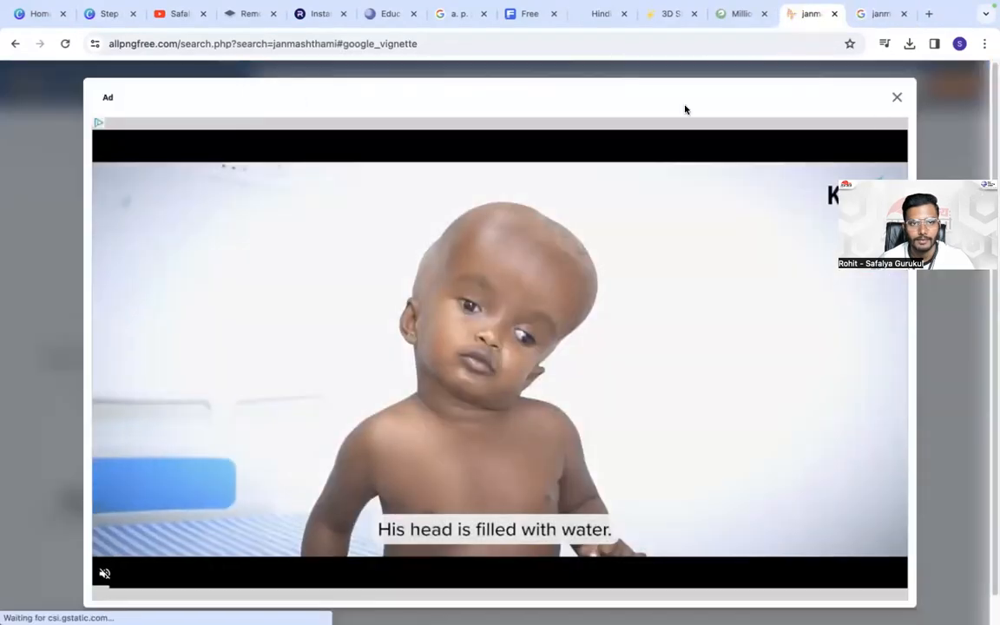
left_click(897, 97)
double_click(361, 88)
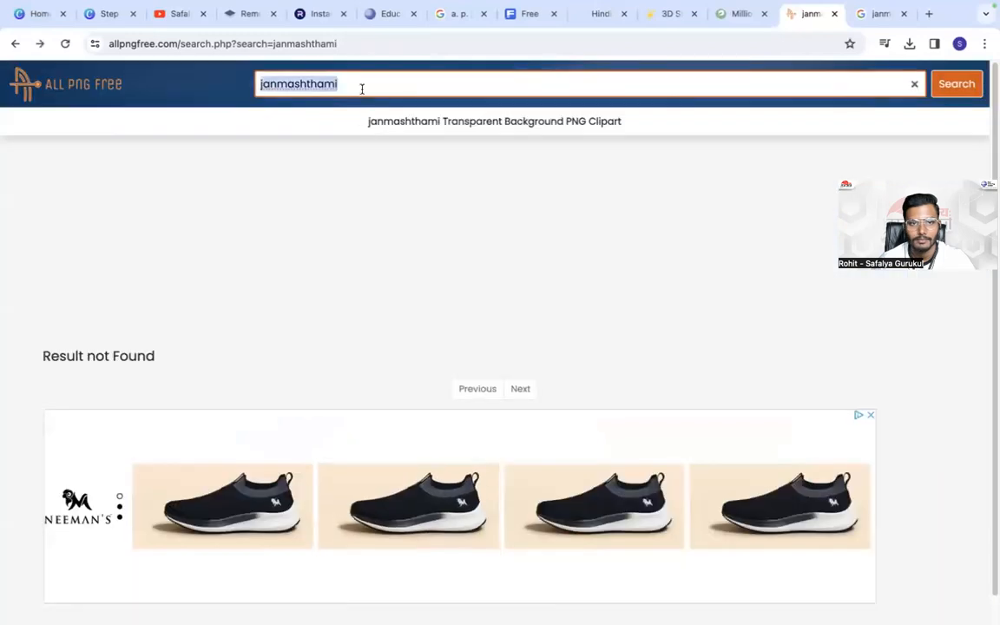
key("ctrl+v")
key("Return")
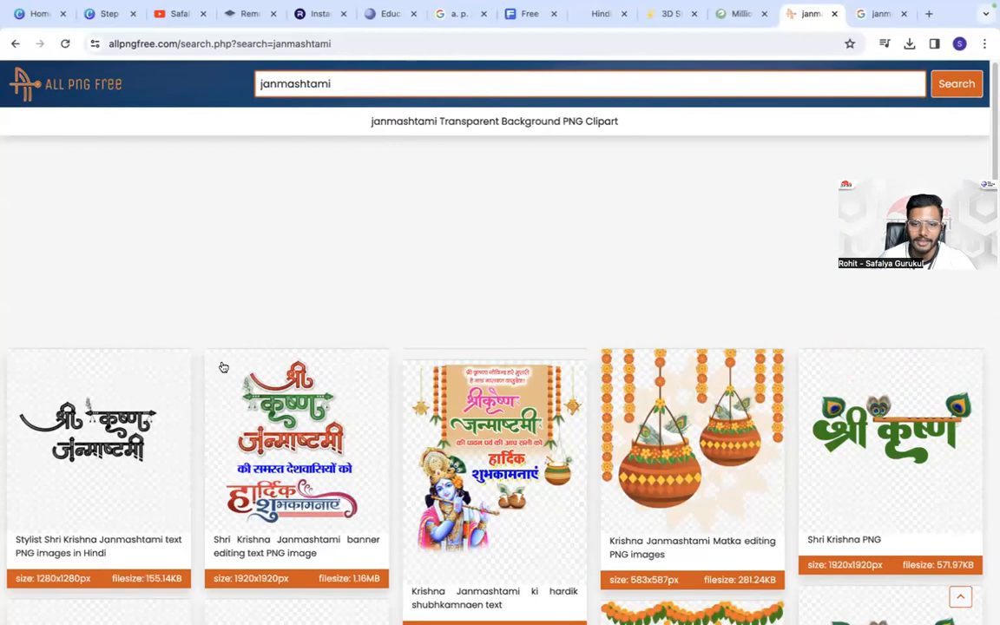
- Open the "Krishna Janmashtami ki hardik shubhkamnaen text" clipart and start its free PNG download
scroll(439, 370, "down", 2)
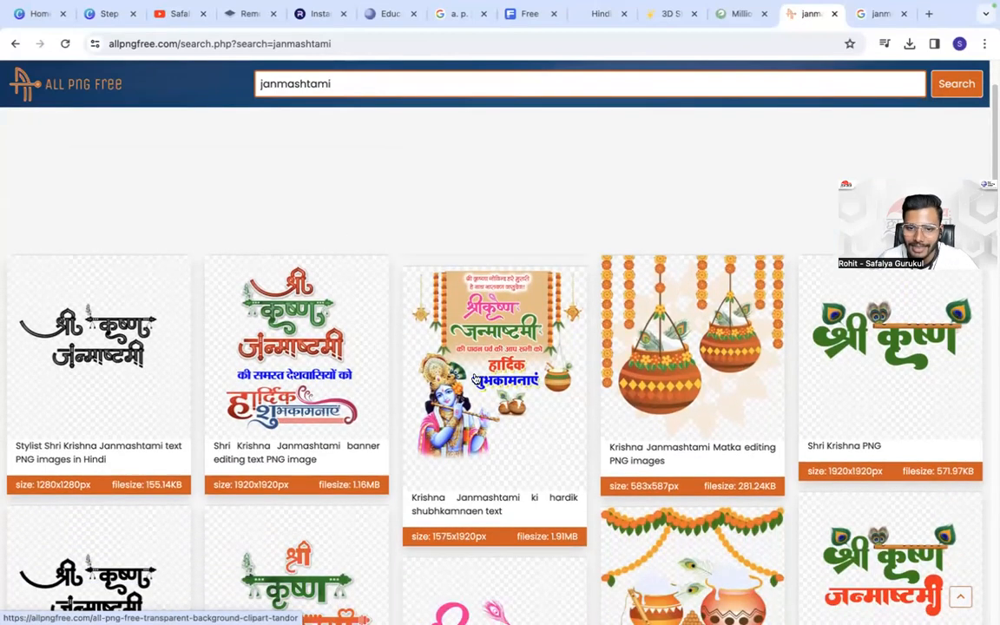
left_click(424, 291)
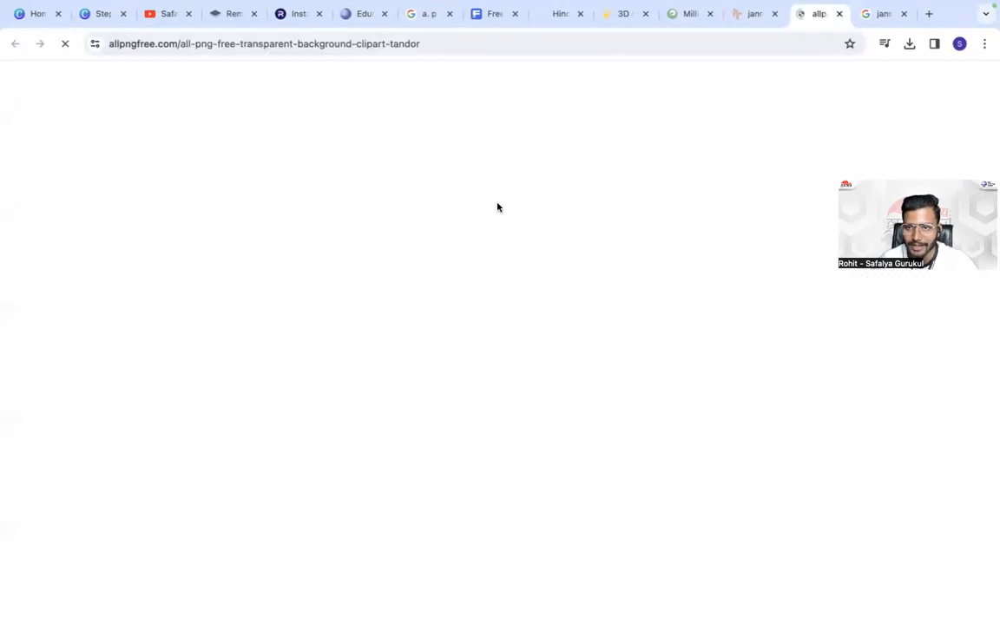
left_click(797, 504)
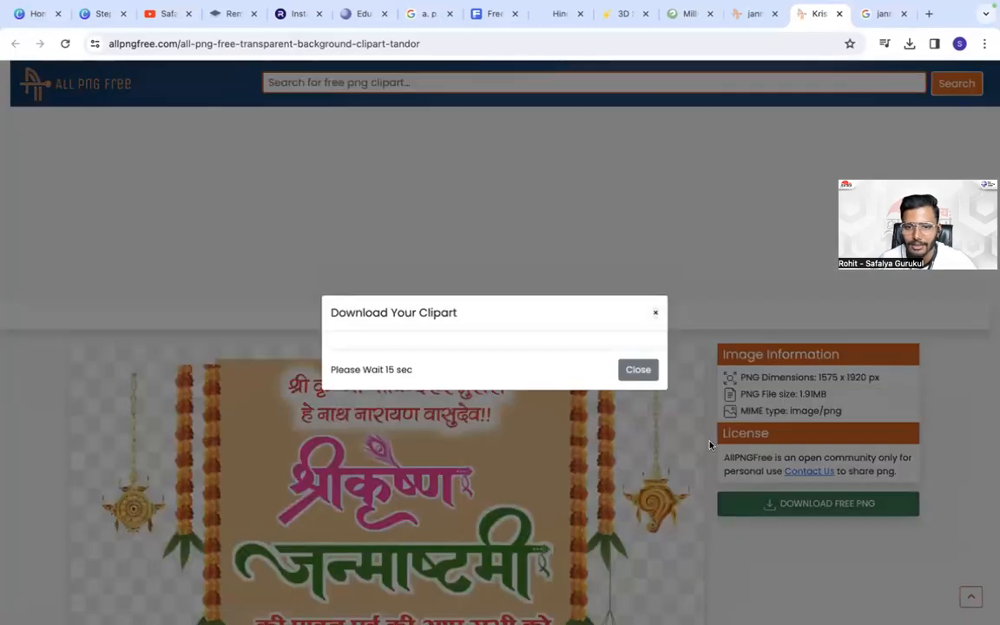
- Go back to the AllPNGFree search results, search for "diwali" and browse the Hindi Diwali text cliparts
left_click(748, 14)
scroll(391, 330, "down", 7)
scroll(312, 423, "up", 10)
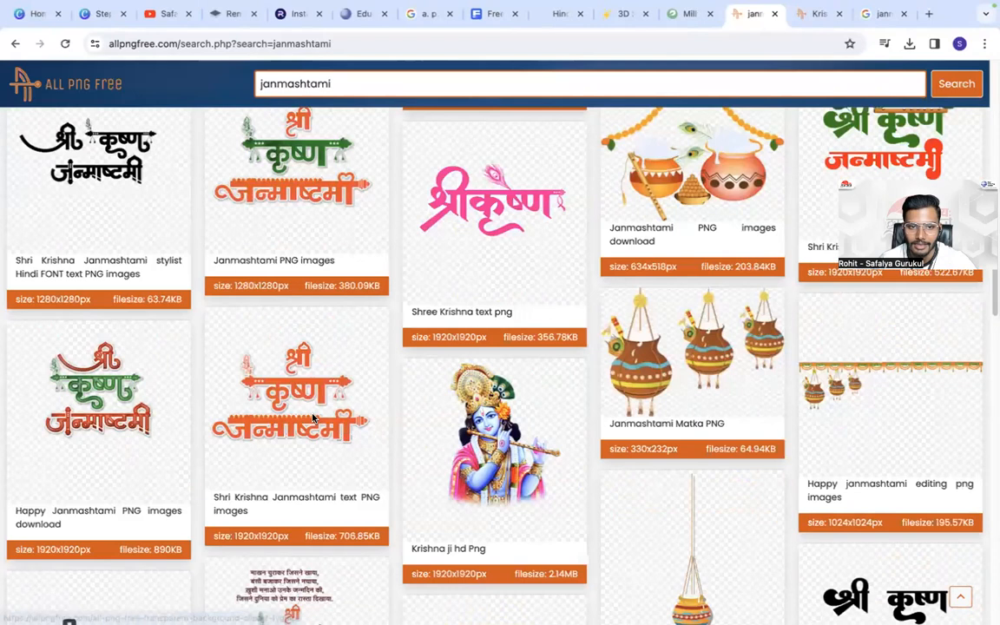
double_click(363, 84)
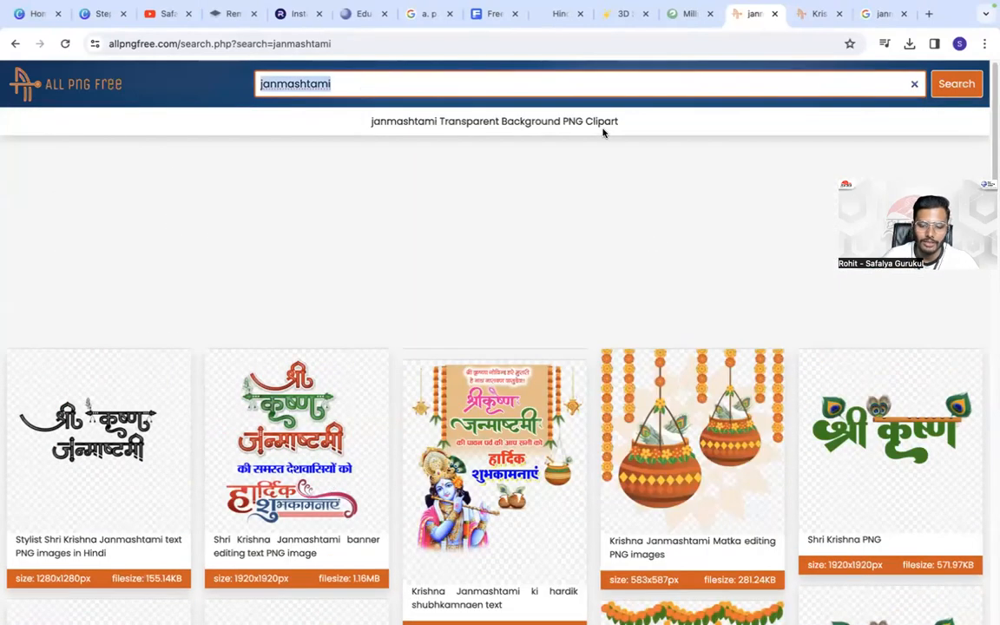
type("d")
type("a")
key("BackSpace")
key("BackSpace")
type("diwa")
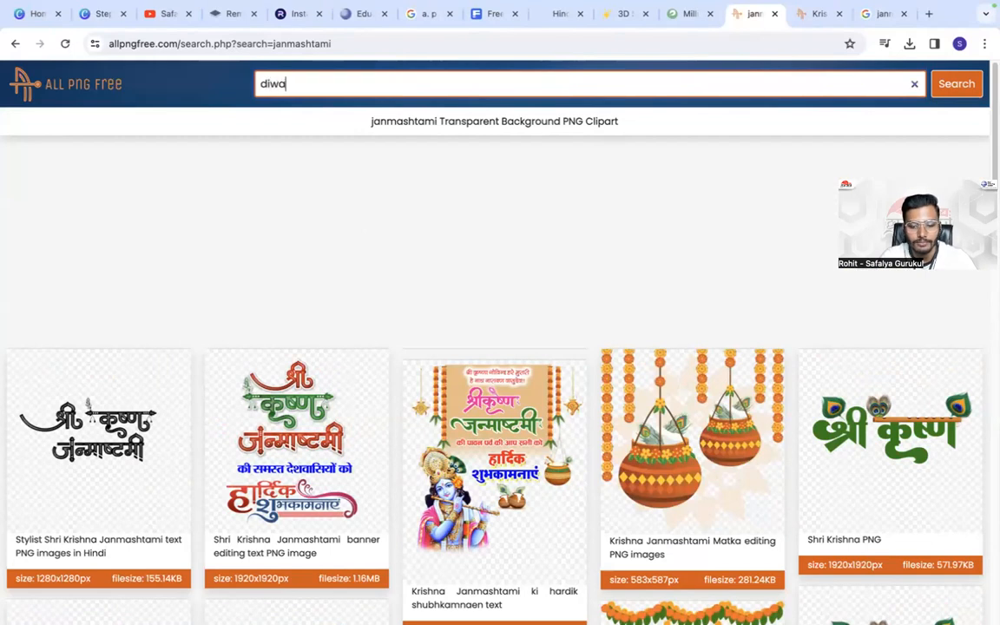
key("Return")
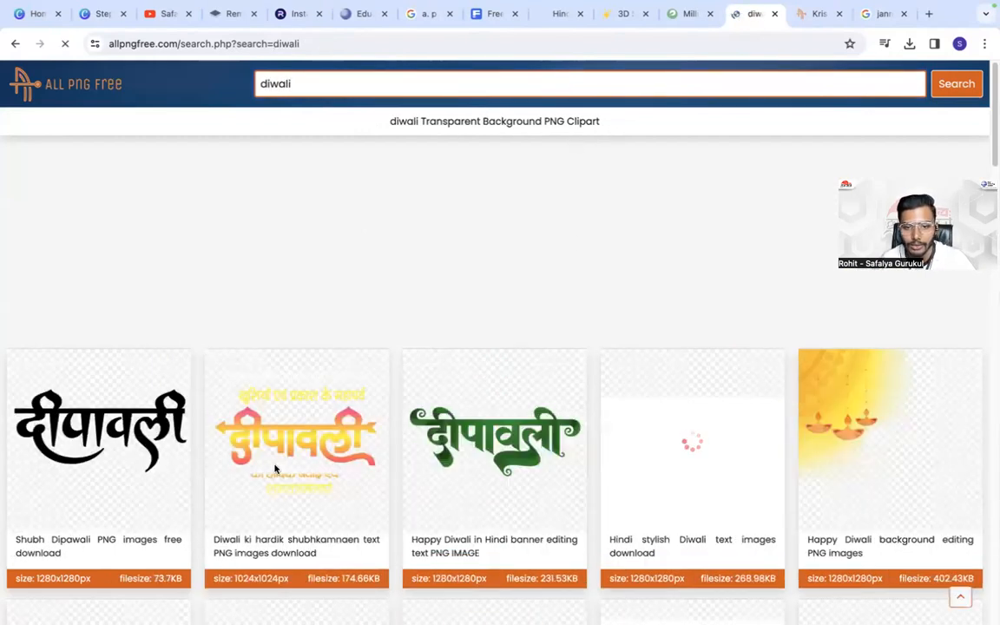
scroll(293, 500, "down", 5)
scroll(293, 500, "down", 6)
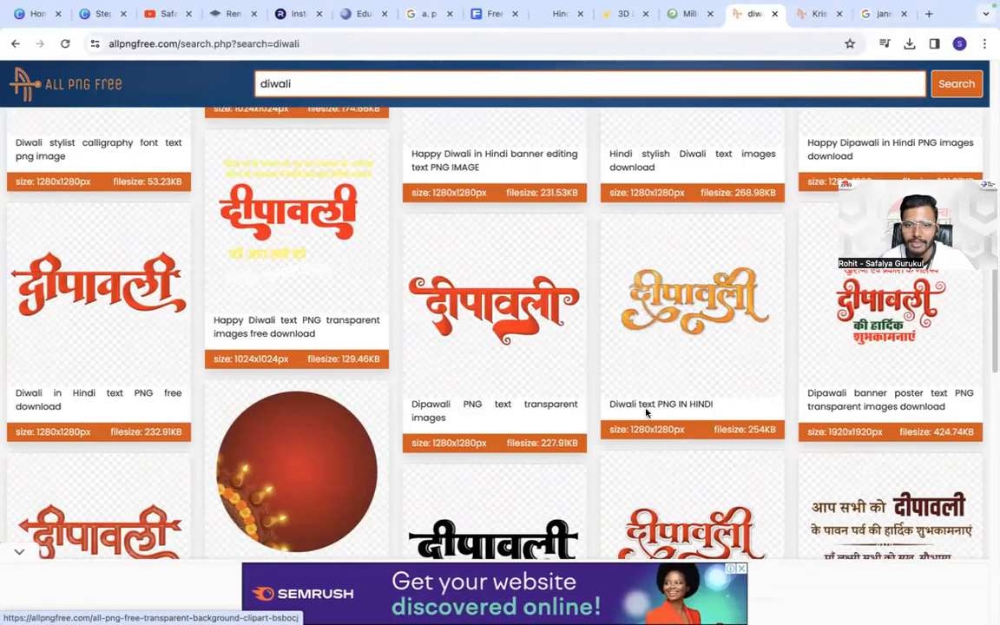
scroll(598, 521, "down", 5)
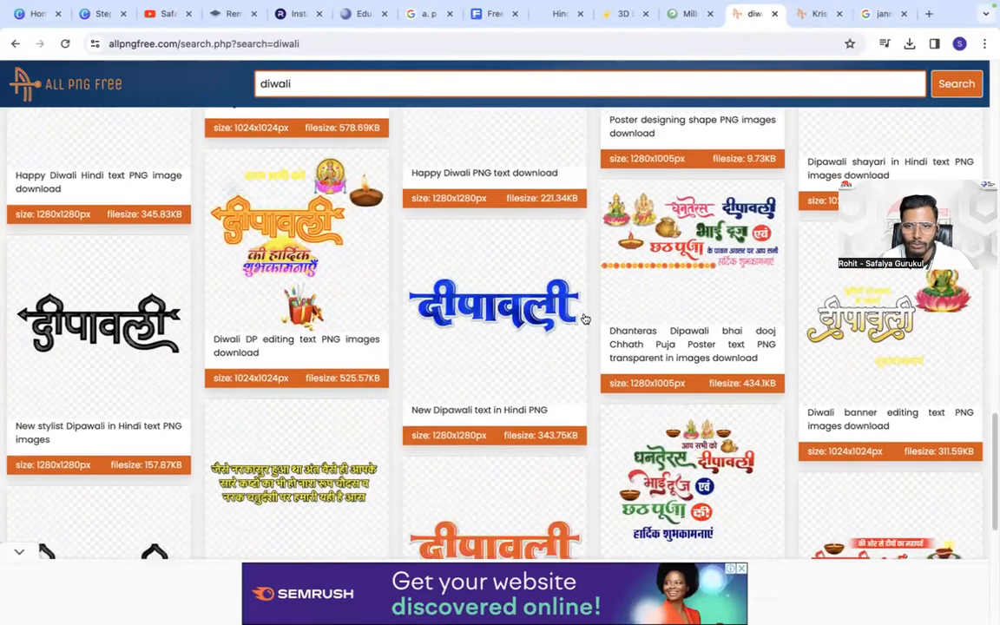
- Return to the Krishna Janmashtami clipart page, confirm the clipart download and begin the robot check
scroll(456, 334, "down", 5)
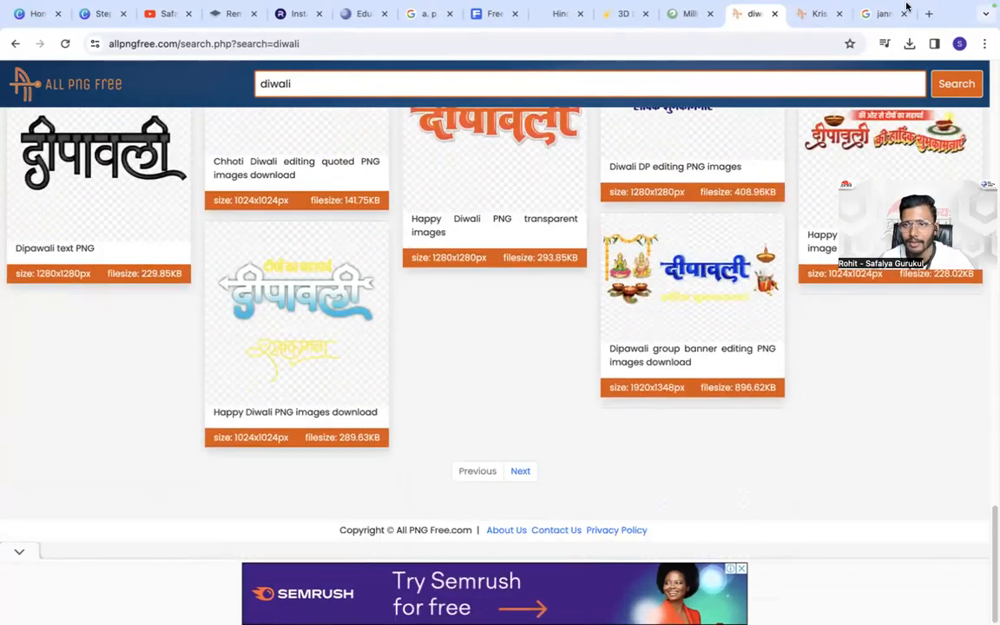
left_click(817, 13)
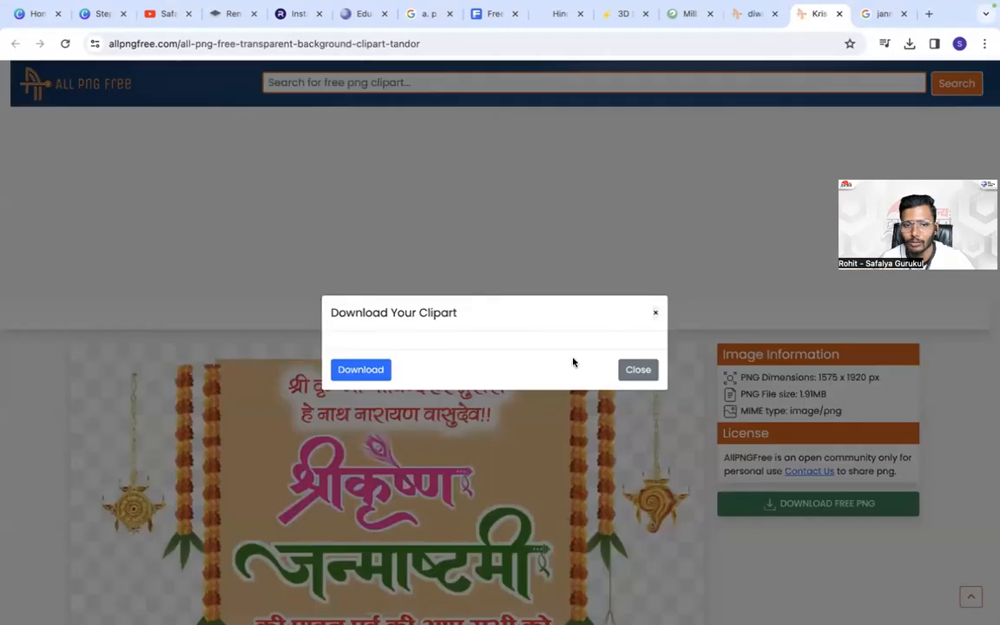
left_click(360, 369)
left_click(408, 256)
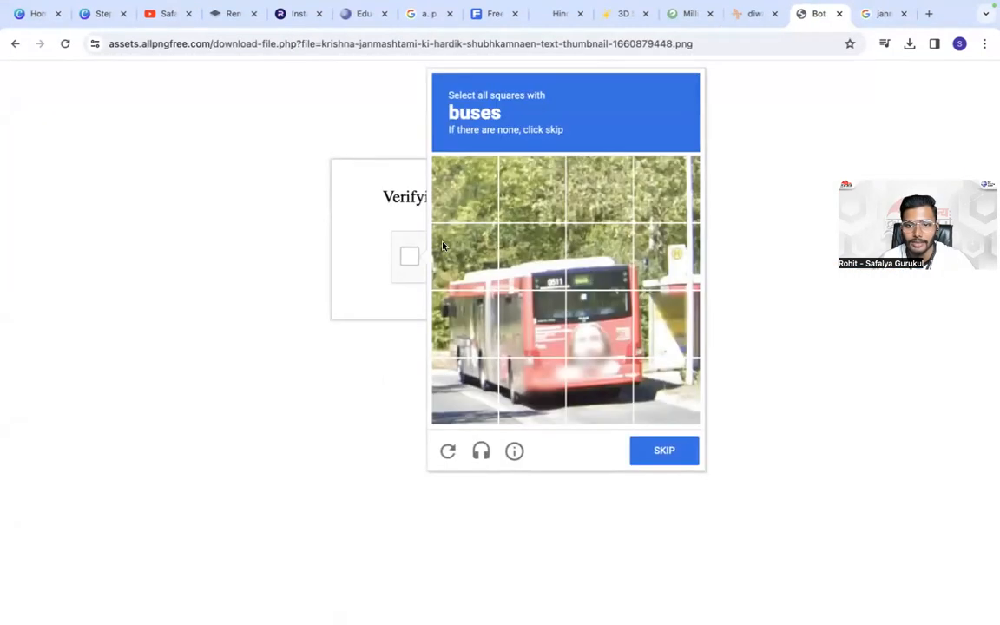
- Mark all squares containing parts of the bus in the image challenge and submit the selection
left_click(466, 254)
left_click(532, 253)
left_click(599, 253)
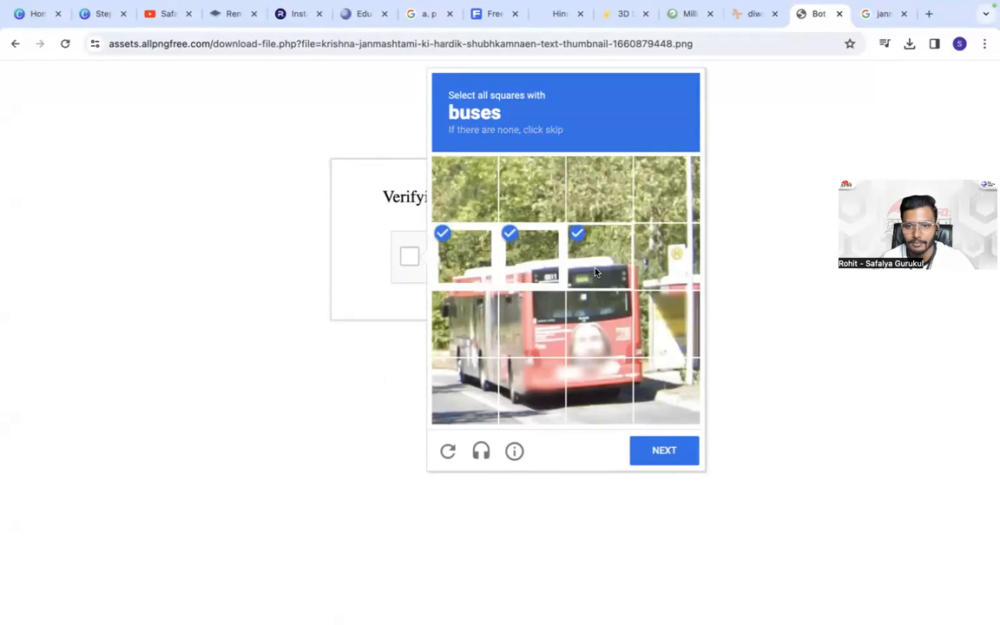
left_click(581, 344)
left_click(599, 391)
left_click(532, 391)
left_click(532, 323)
left_click(465, 323)
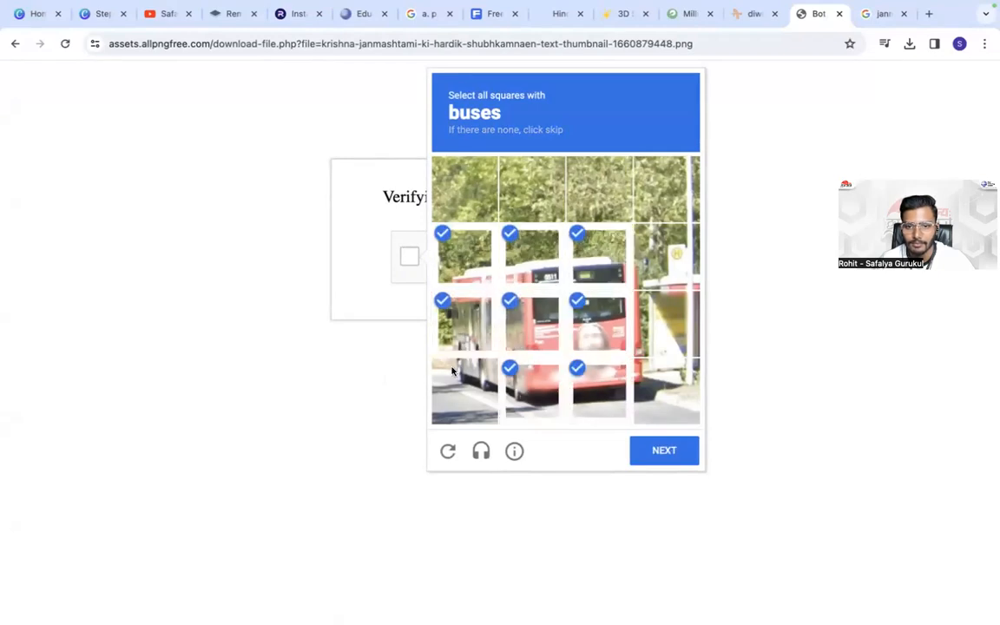
left_click(465, 391)
left_click(665, 451)
- Mark the squares around the bicycle in the second image challenge and verify to download the clipart
left_click(471, 257)
left_click(532, 257)
left_click(599, 257)
left_click(599, 323)
left_click(532, 323)
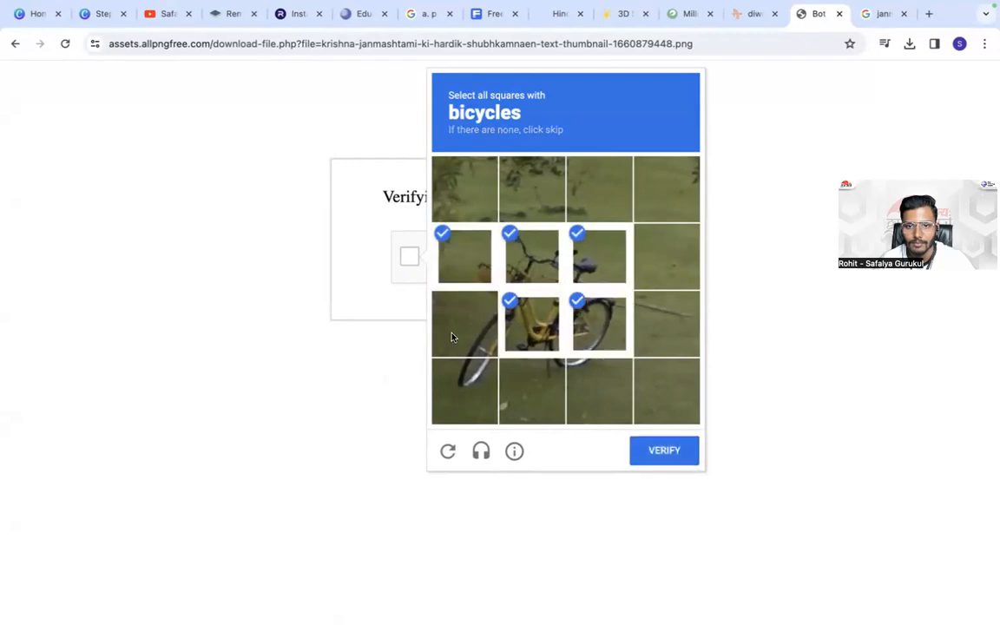
left_click(460, 325)
left_click(468, 394)
left_click(532, 391)
left_click(585, 390)
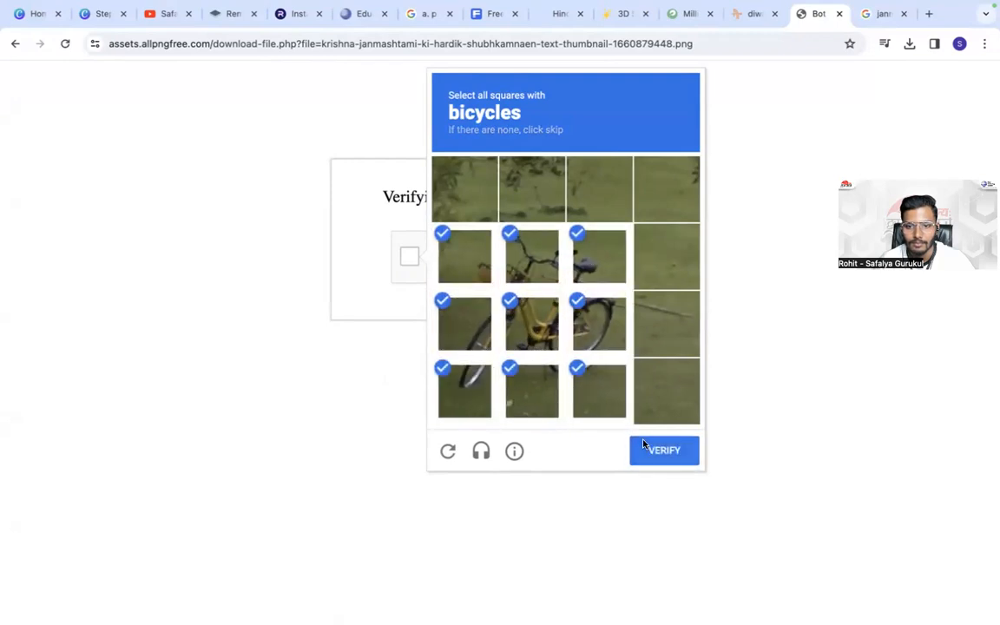
left_click(645, 447)
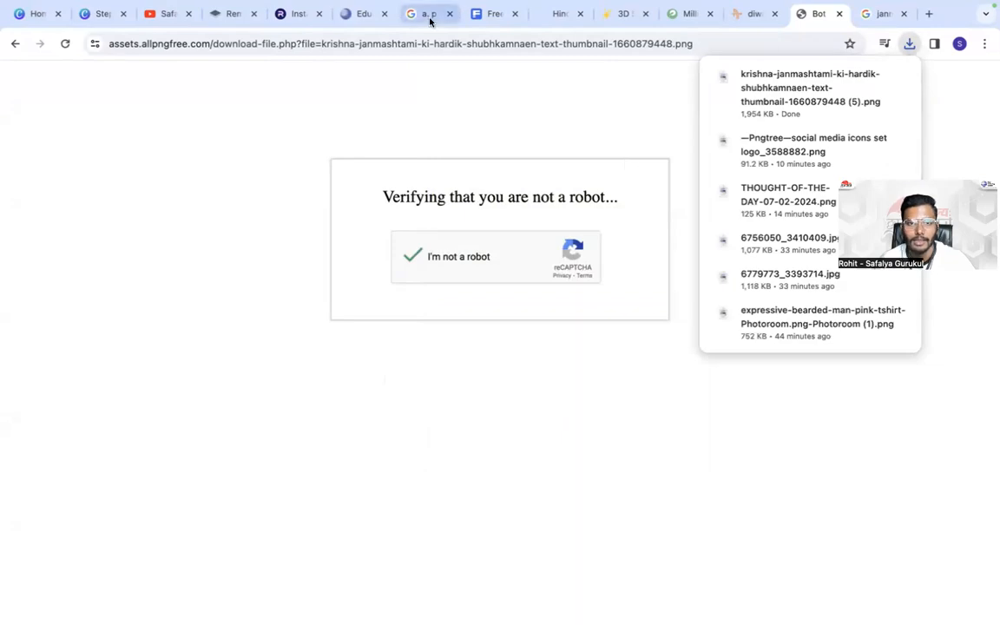
- Switch to the Canva design and upload the downloaded Krishna Janmashtami PNG from the Downloads folder
left_click(104, 13)
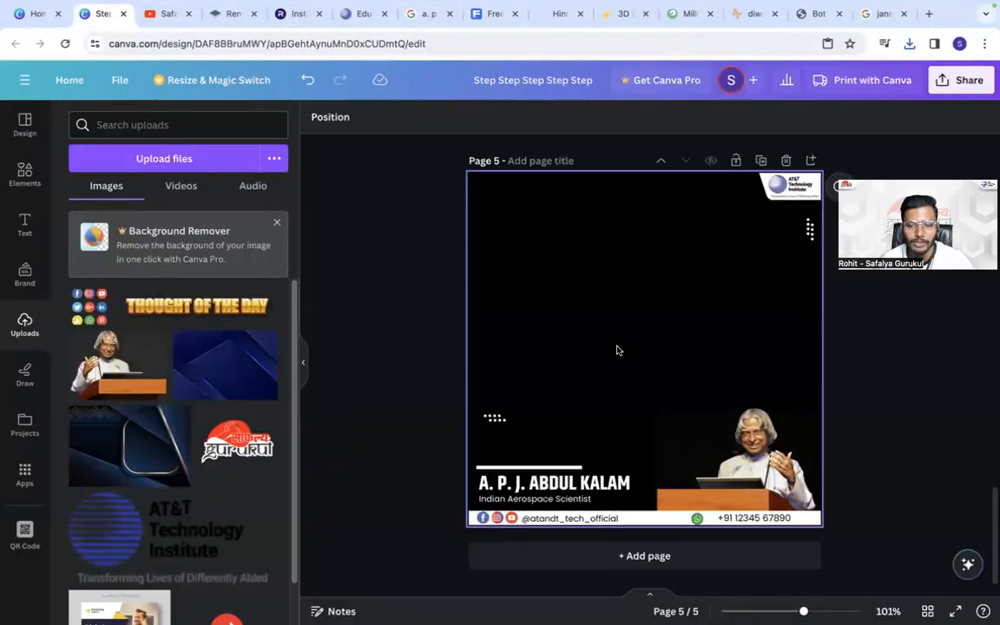
left_click(222, 151)
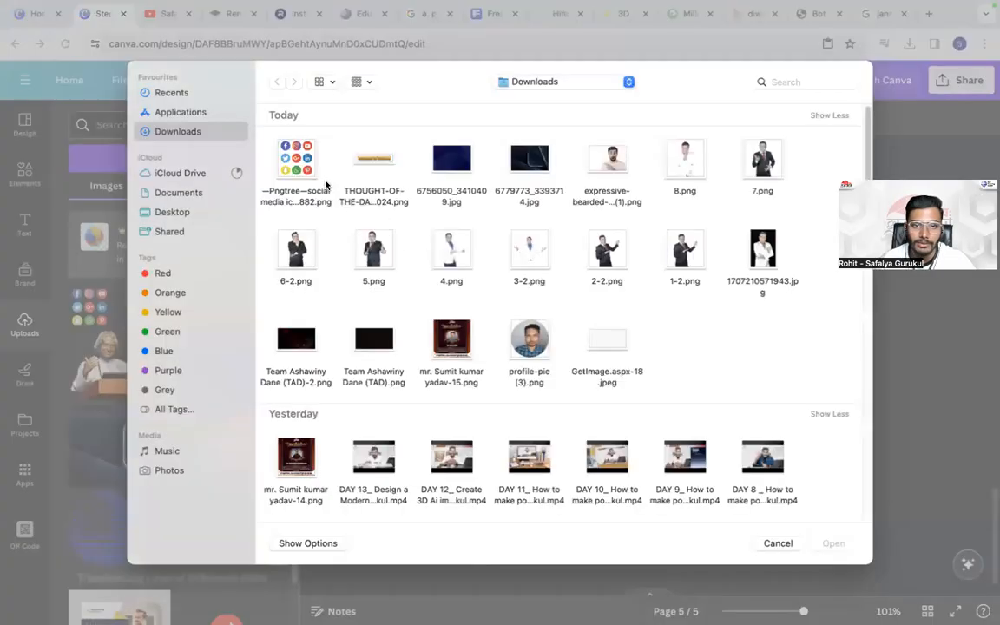
double_click(295, 161)
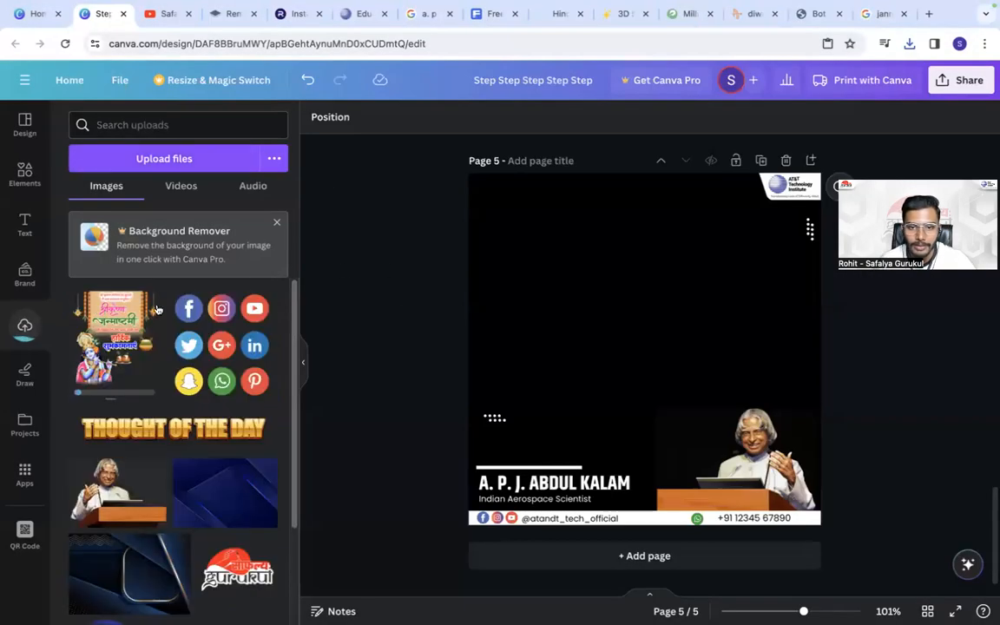
- Enlarge the Janmashtami clipart on page 5 to about 476 × 580 px and send it behind the other elements
left_click_drag(644, 255, 614, 220)
left_click_drag(685, 413, 825, 531)
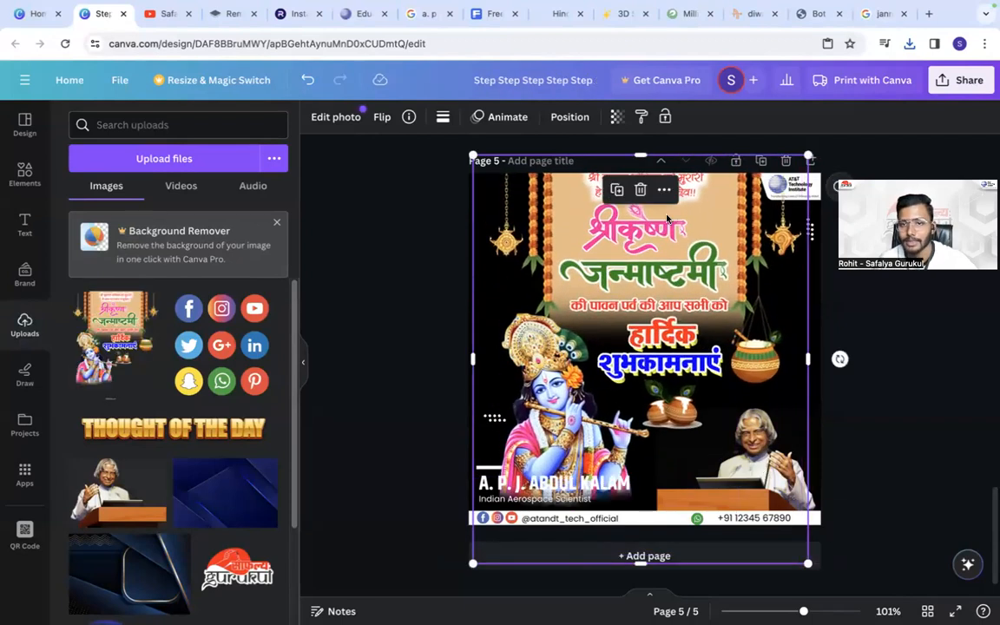
left_click(569, 116)
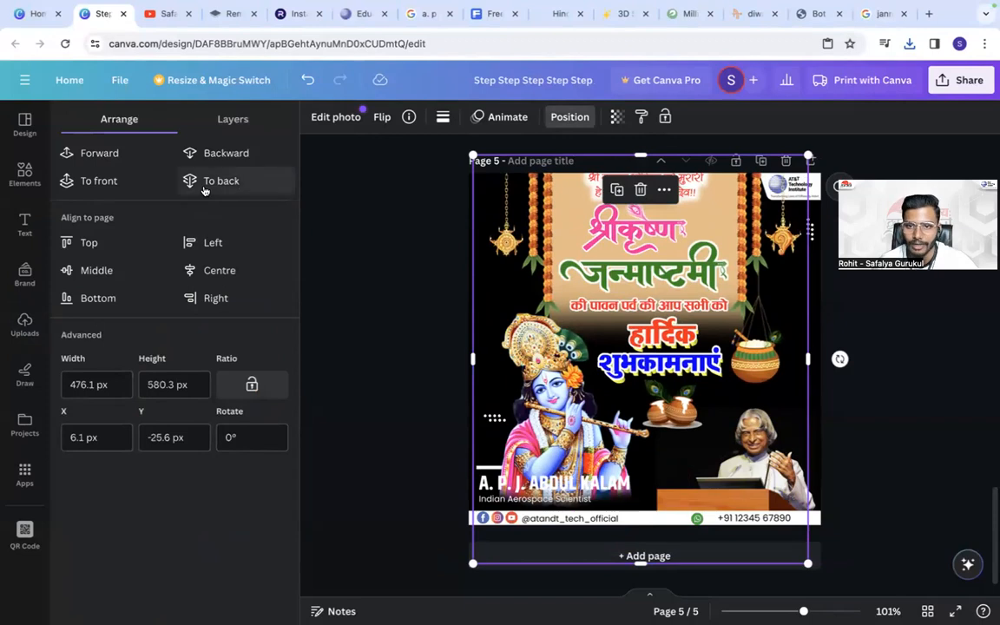
left_click(205, 186)
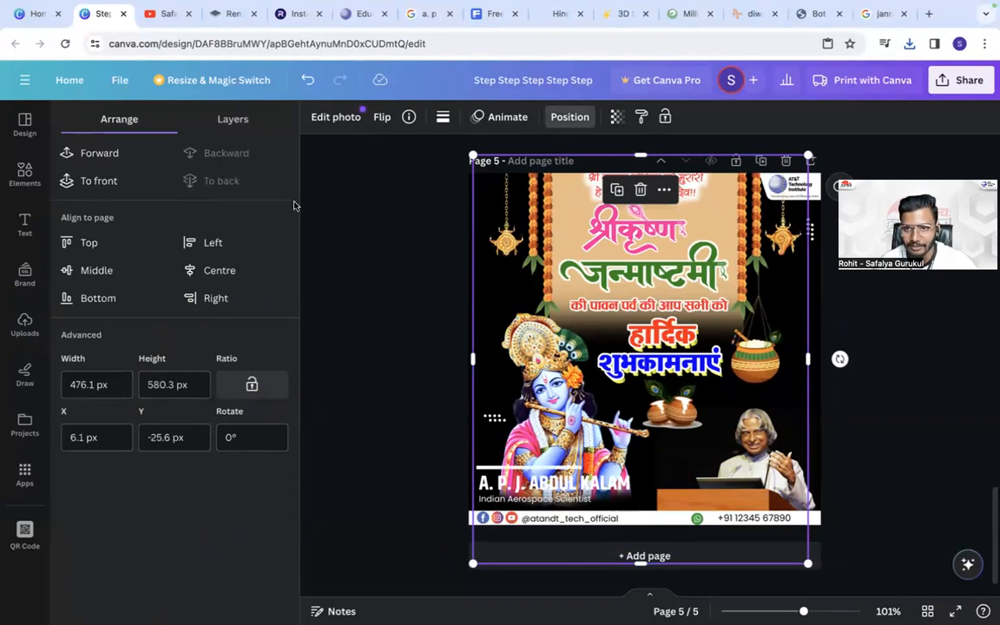
left_click(376, 341)
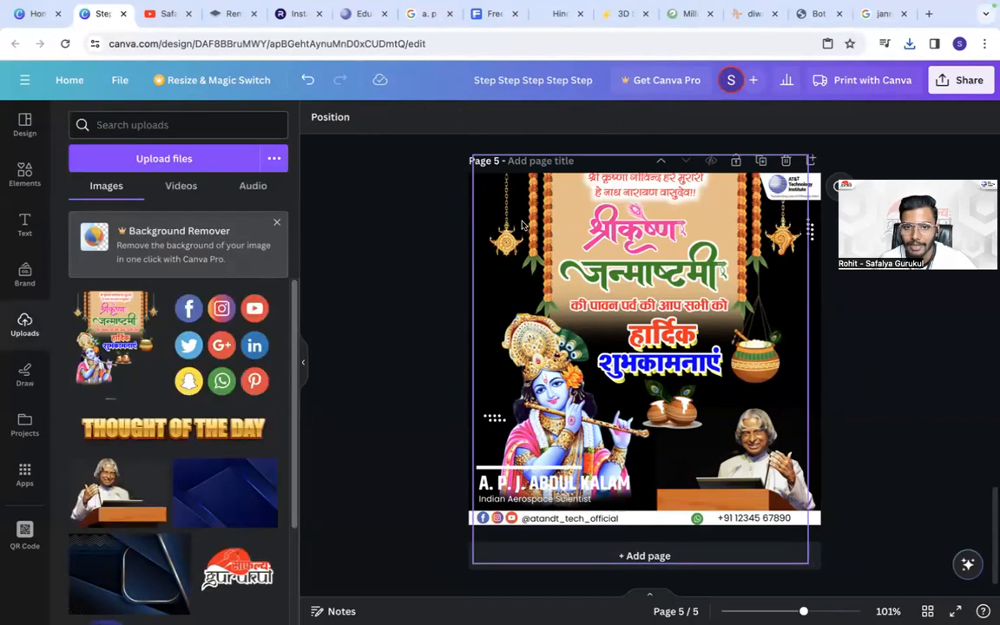
- Switch to the Google tab and search for "banner background" images
left_click(876, 13)
triple_click(287, 101)
type("banner")
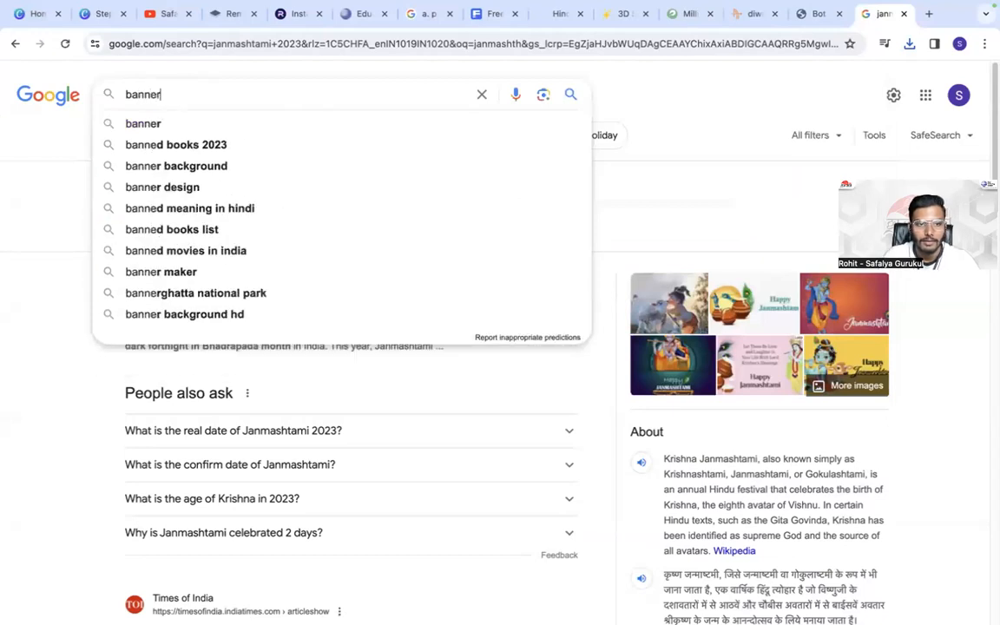
left_click(270, 125)
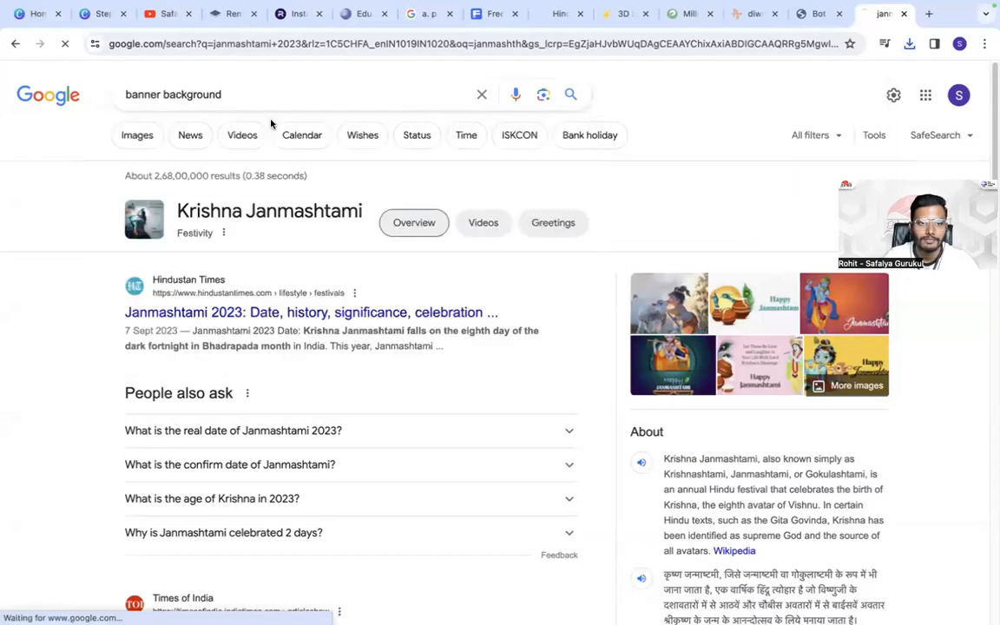
left_click(139, 136)
scroll(360, 371, "down", 5)
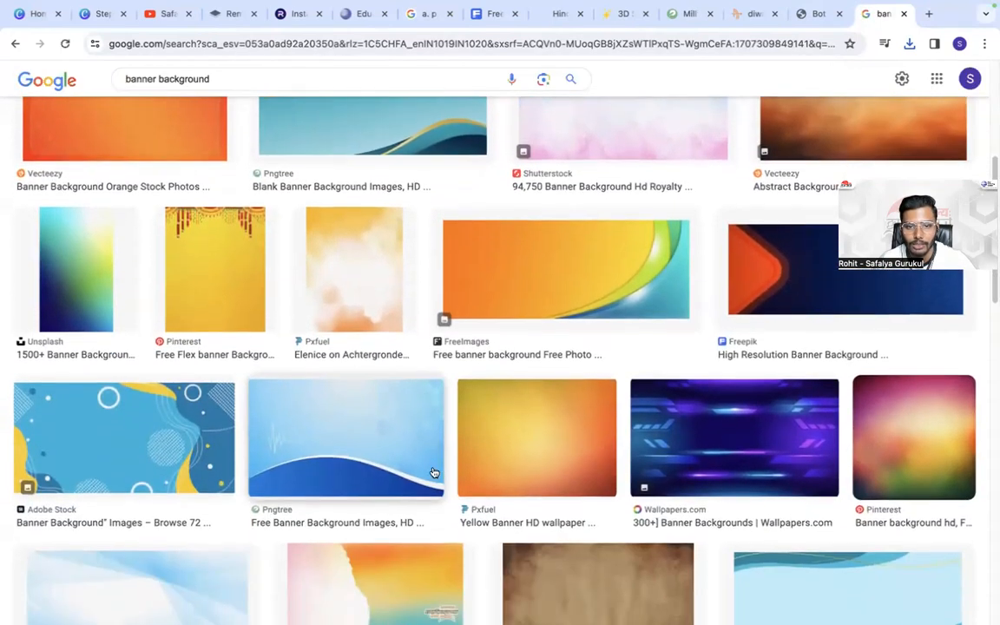
- Open the yellow-orange cloud background from Pxfuel and copy its image
left_click(425, 469)
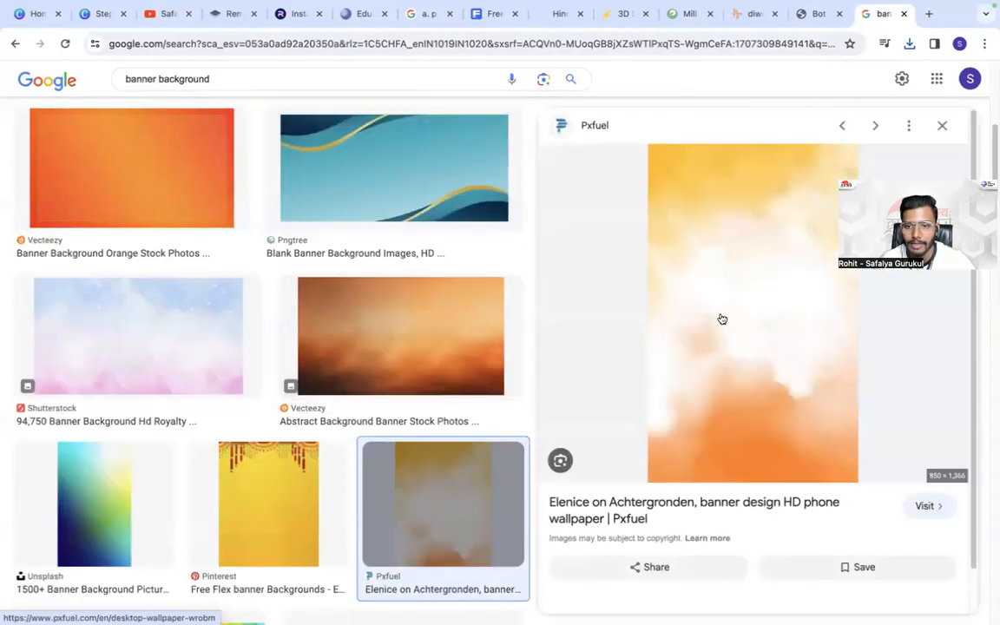
right_click(727, 322)
left_click(765, 480)
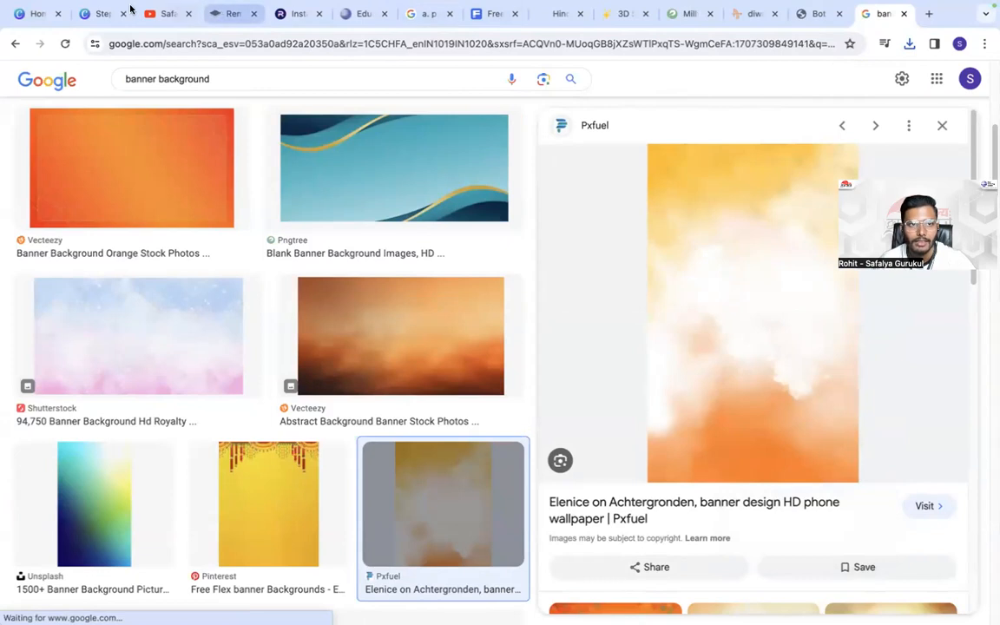
left_click(72, 8)
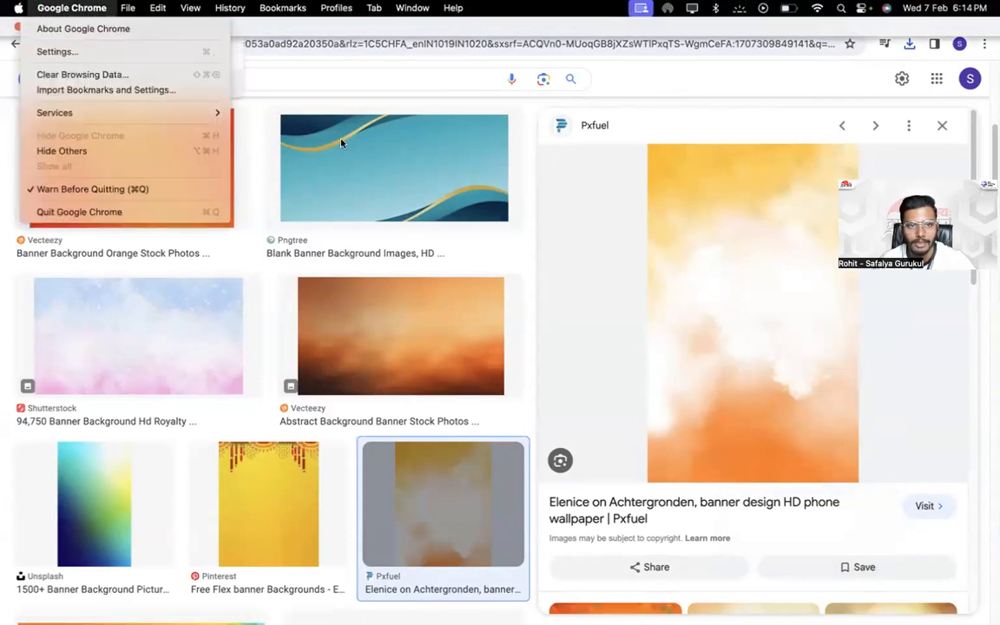
left_click(326, 85)
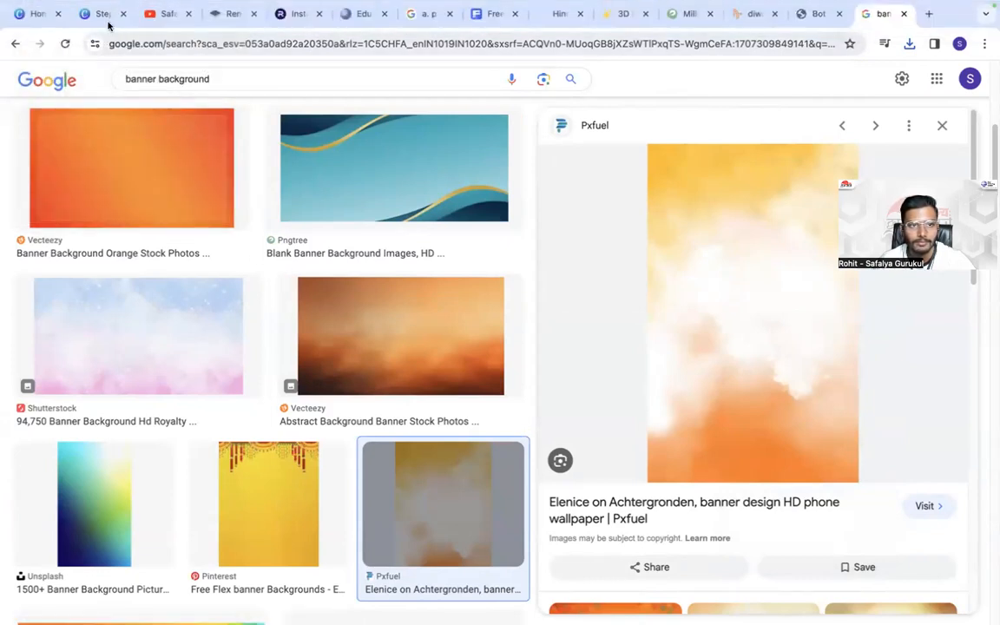
- Paste the copied background onto page 5 in Canva, enlarge it to about 517 × 830 px and send it to the back
left_click(102, 14)
key("super+v")
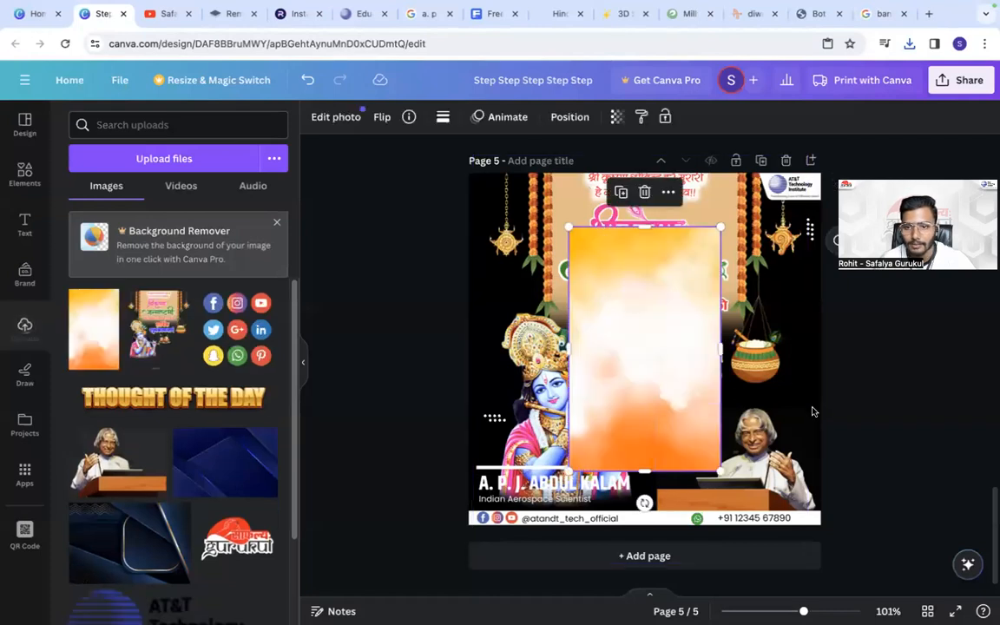
left_click_drag(650, 335, 563, 197)
left_click_drag(626, 326, 832, 474)
left_click(569, 116)
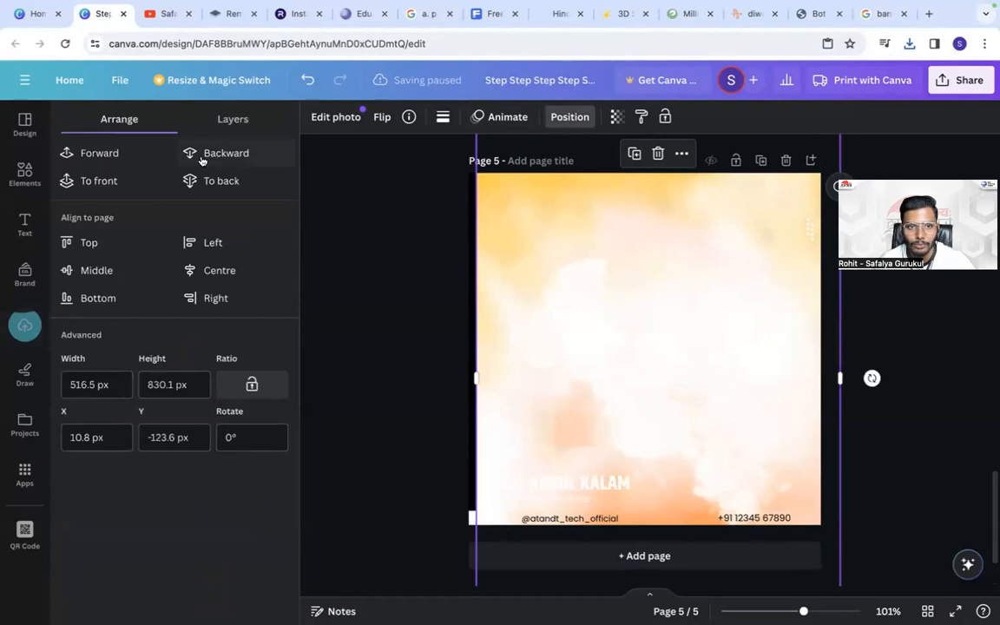
left_click(208, 181)
left_click(449, 322)
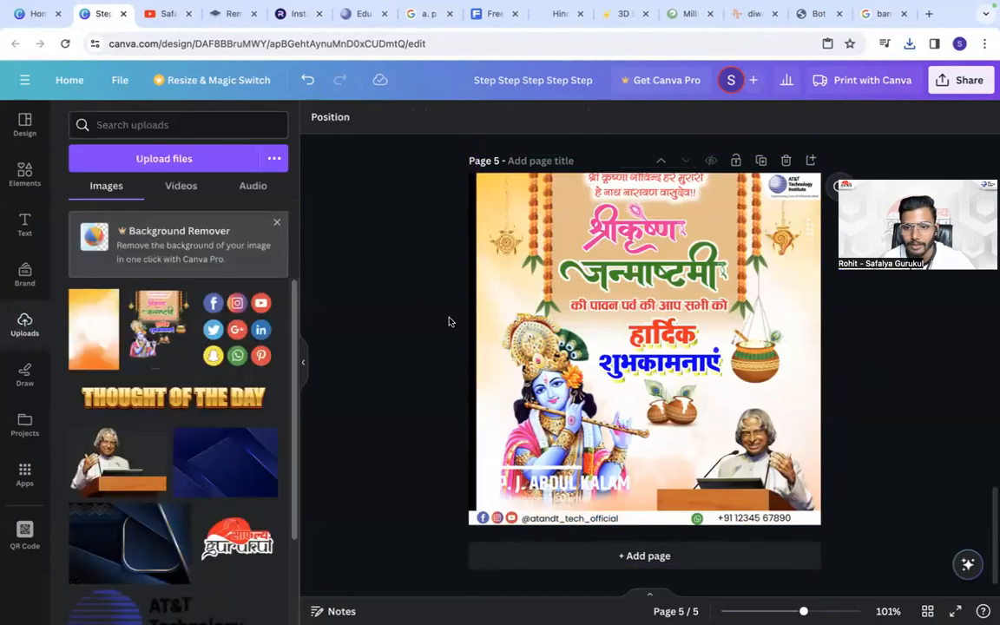
- Search the elements library for "torn" and show only graphics
left_click(28, 170)
left_click(184, 124)
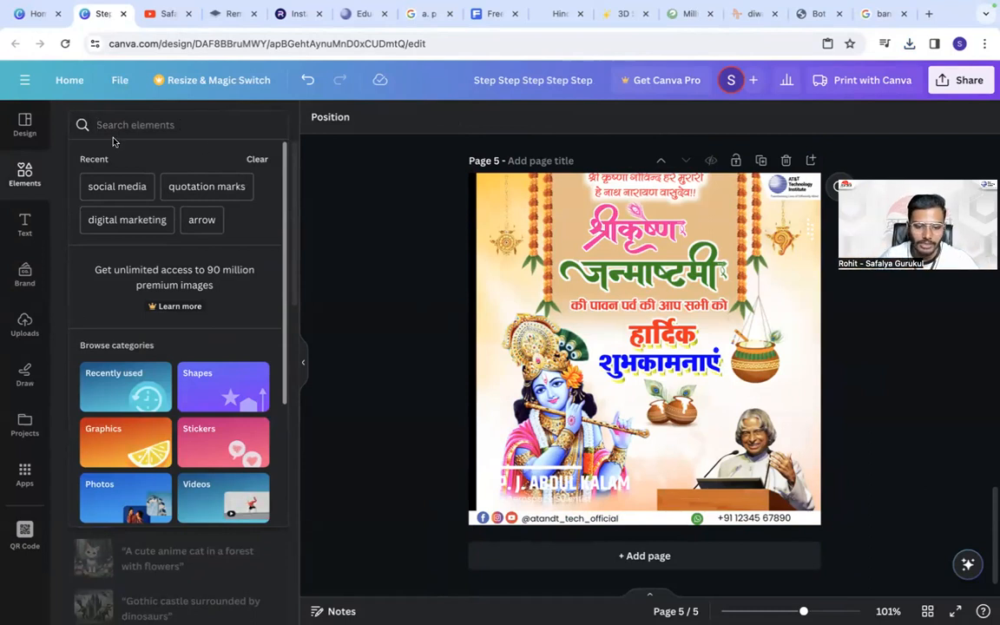
type("torn")
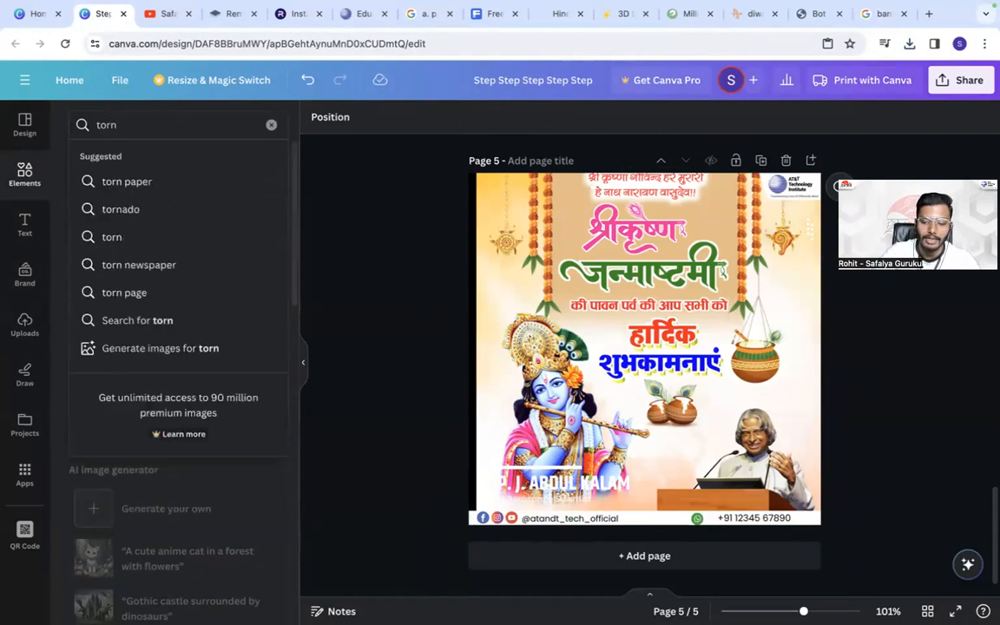
key("Return")
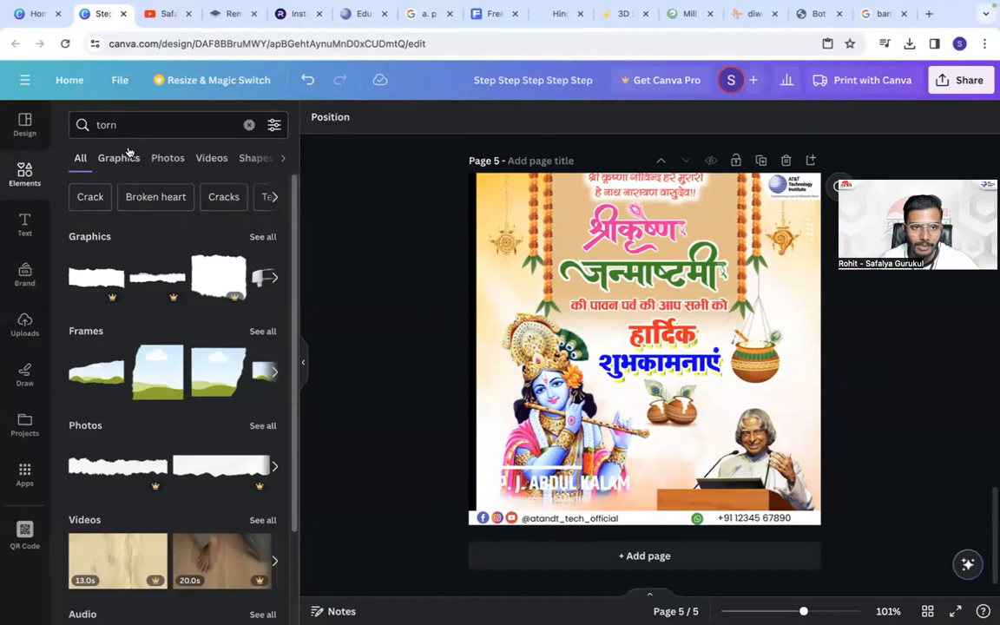
left_click(126, 157)
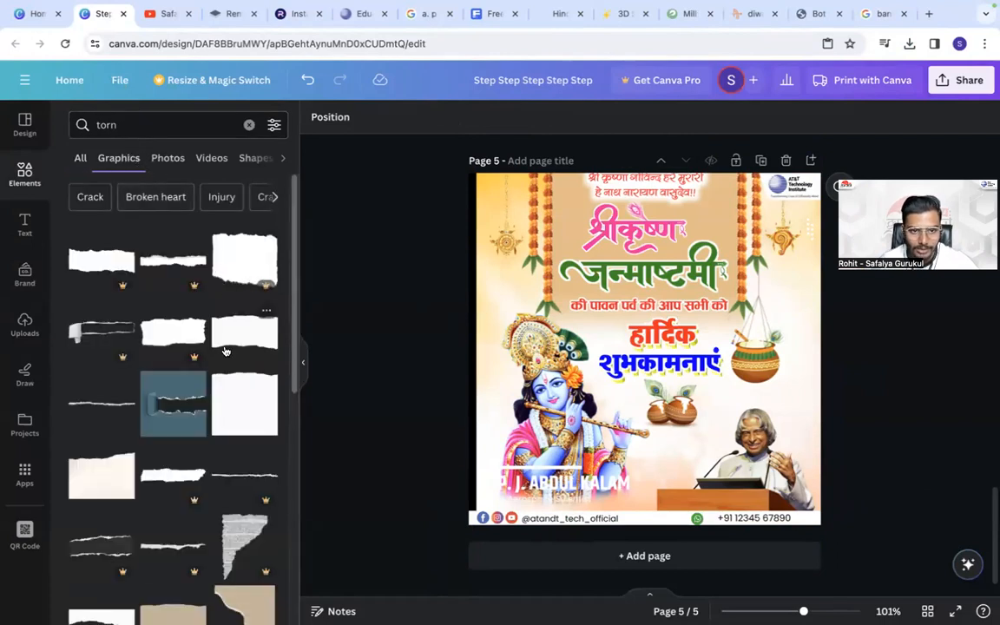
- Add the free white torn-paper graphic over page 5's lower left area and layer it behind Kalam's picture and the footer contacts
left_click(224, 324)
left_click_drag(578, 356, 533, 513)
left_click(566, 118)
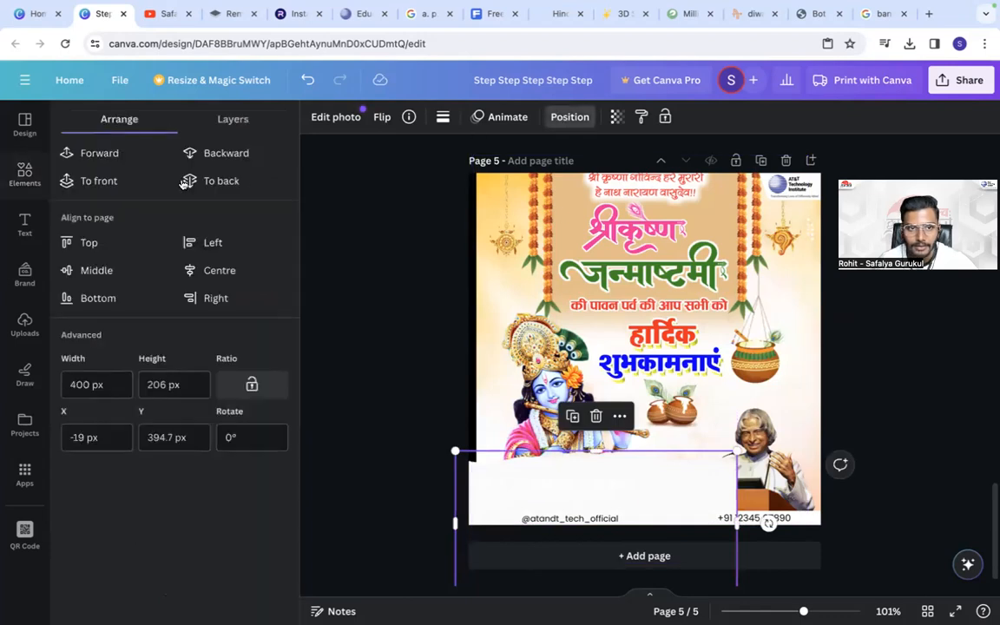
left_click(224, 150)
left_click(224, 152)
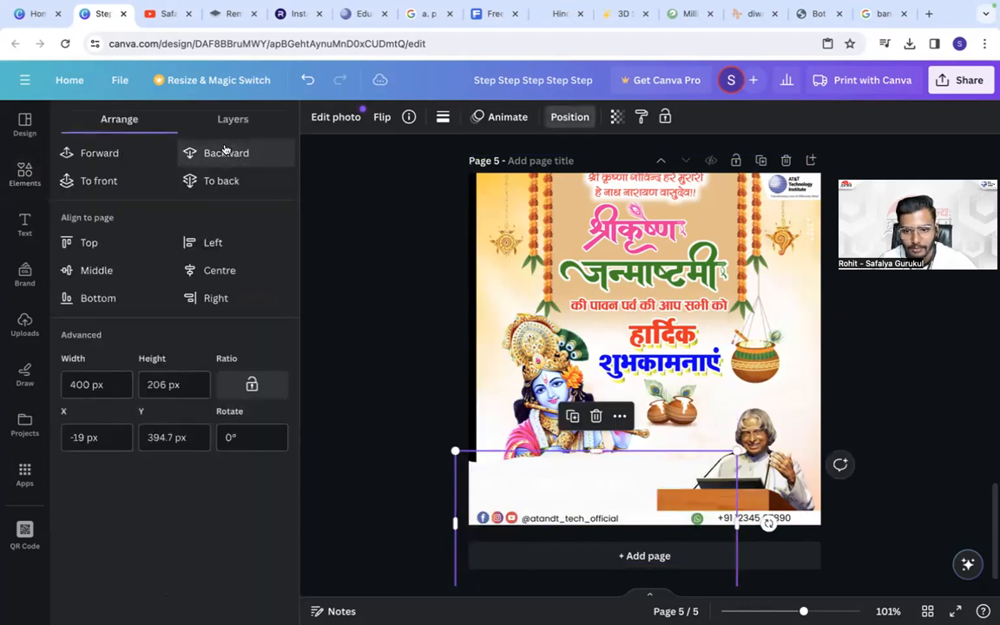
left_click(479, 304)
left_click_drag(483, 220, 516, 195)
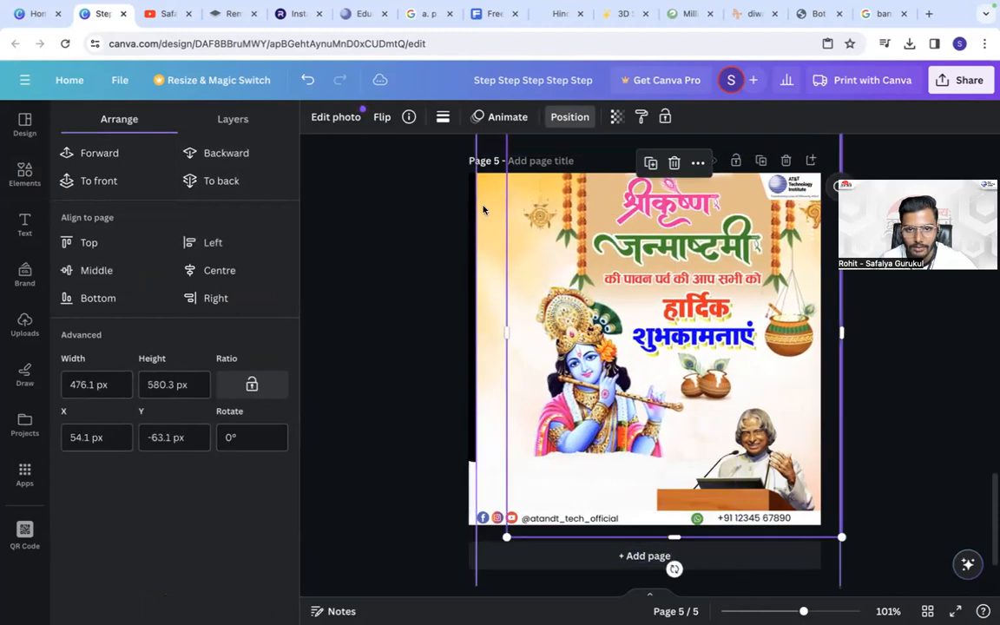
left_click(483, 209)
left_click(307, 83)
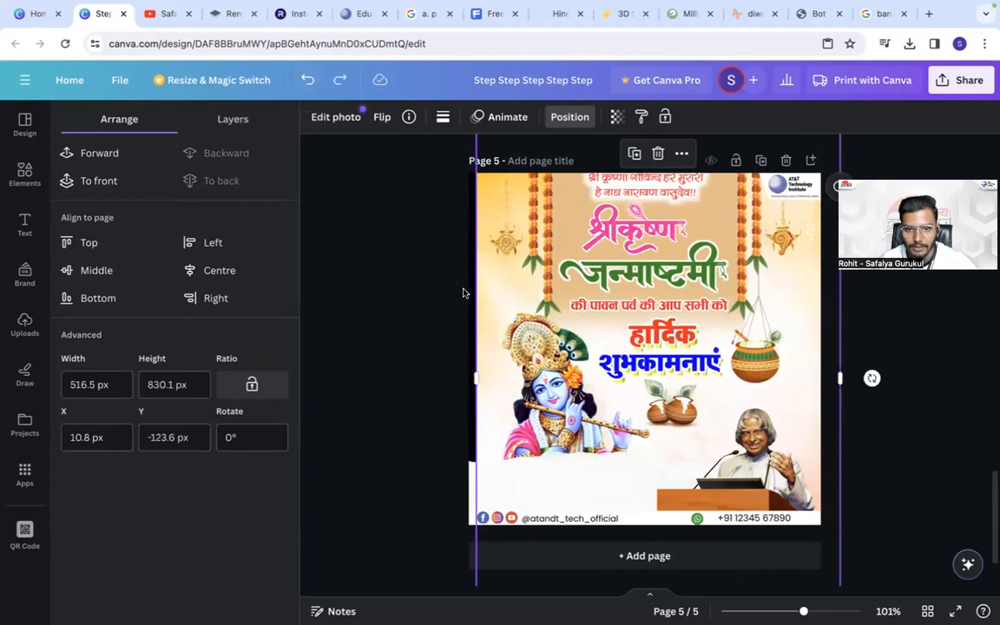
- Stretch the yellow-orange background past page 5's left edge to cover the black strip
left_click_drag(474, 378, 453, 378)
left_click(408, 328)
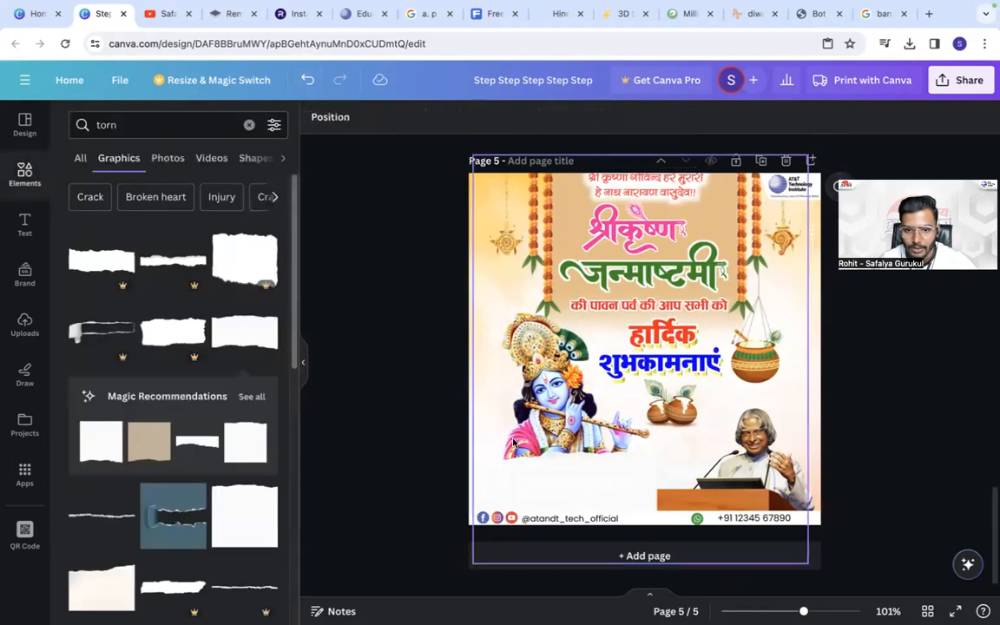
- Recolour the white Abdul Kalam name and the subtitle beneath it to black on page 5
left_click(539, 471)
left_click(540, 471)
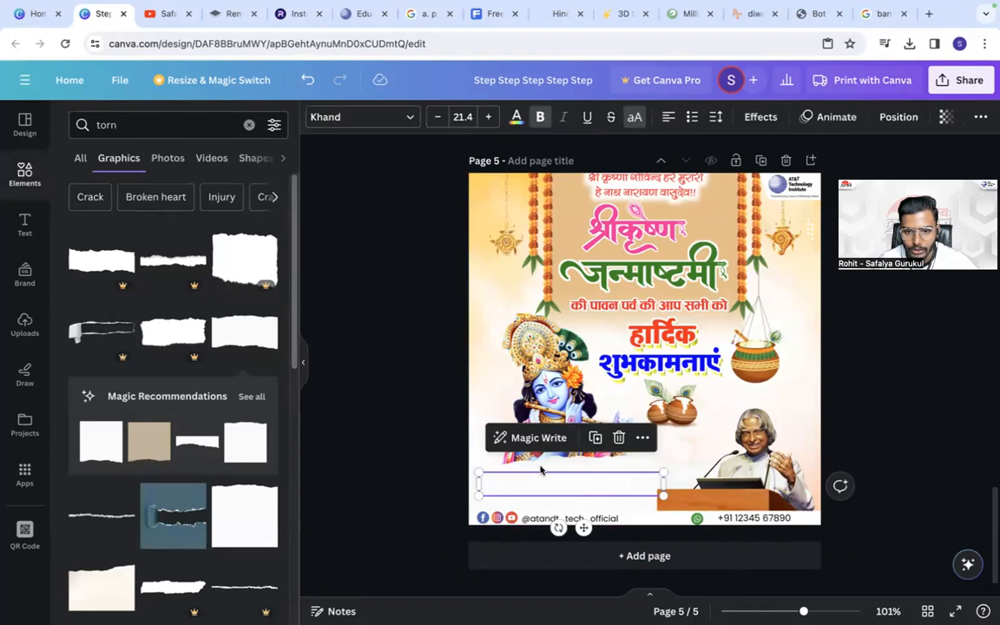
left_click(515, 118)
left_click(113, 201)
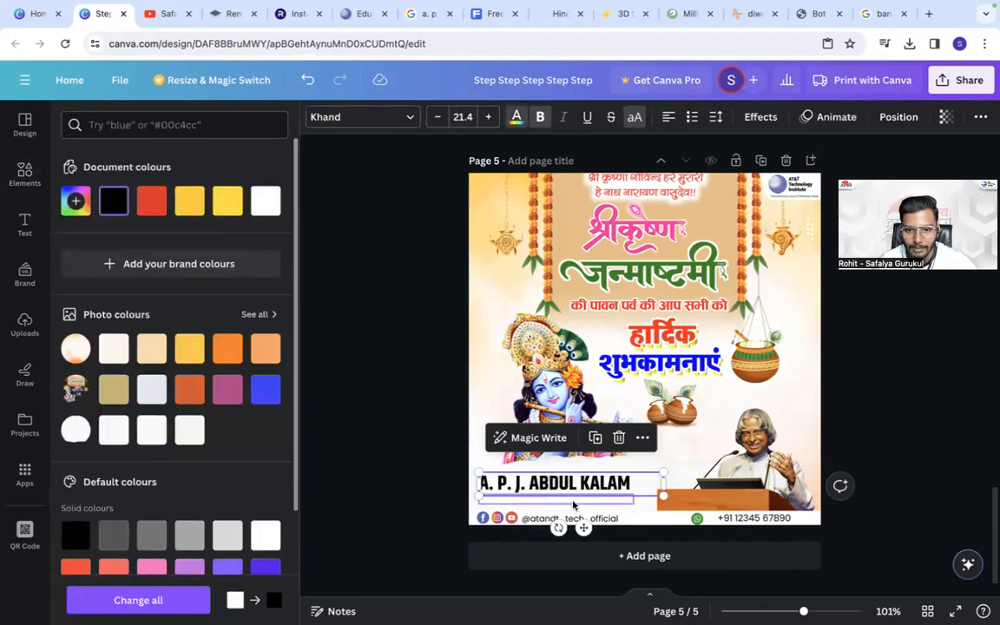
left_click(573, 502)
left_click(84, 202)
left_click(112, 202)
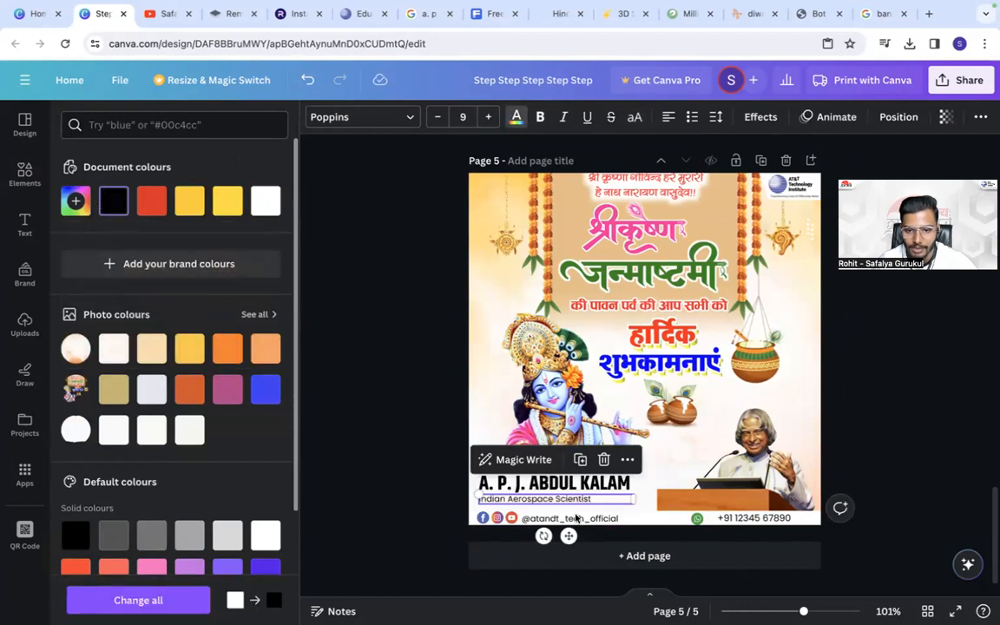
- Fill page 5's footer contact bar with black
left_click(648, 523)
left_click(266, 200)
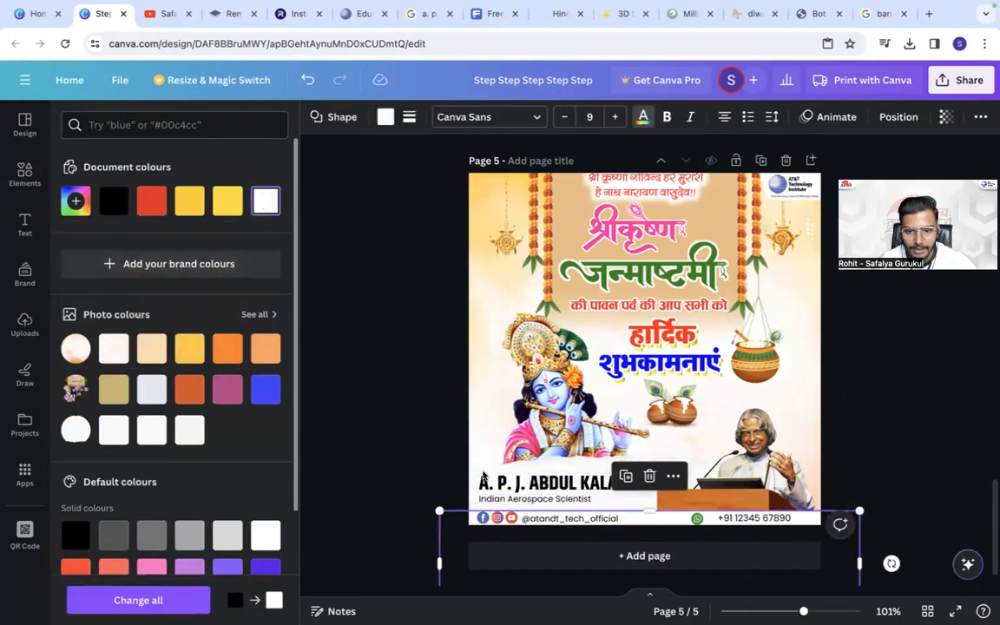
left_click(113, 201)
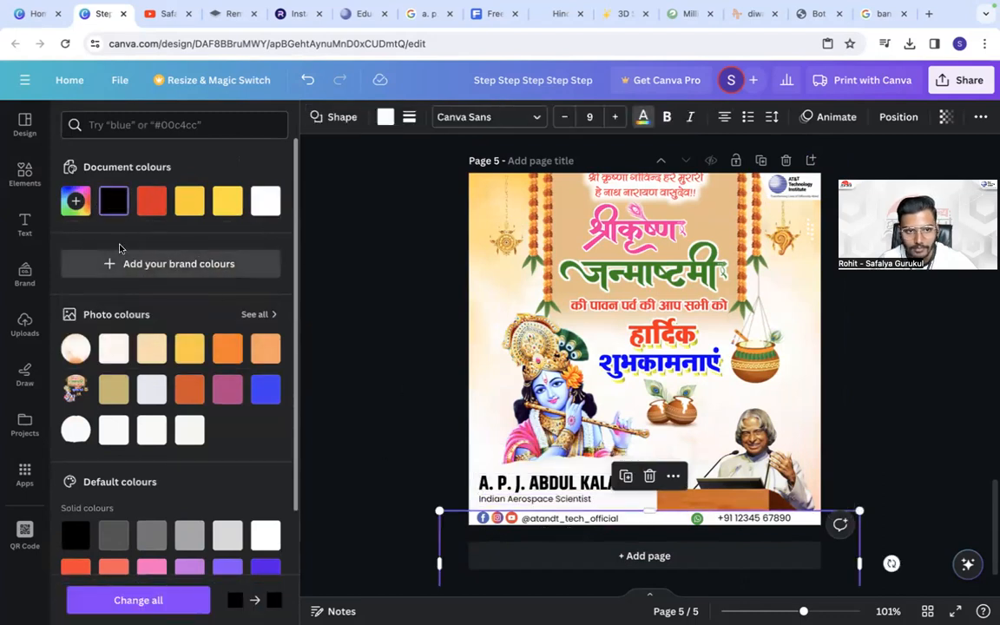
left_click(114, 205)
left_click(380, 121)
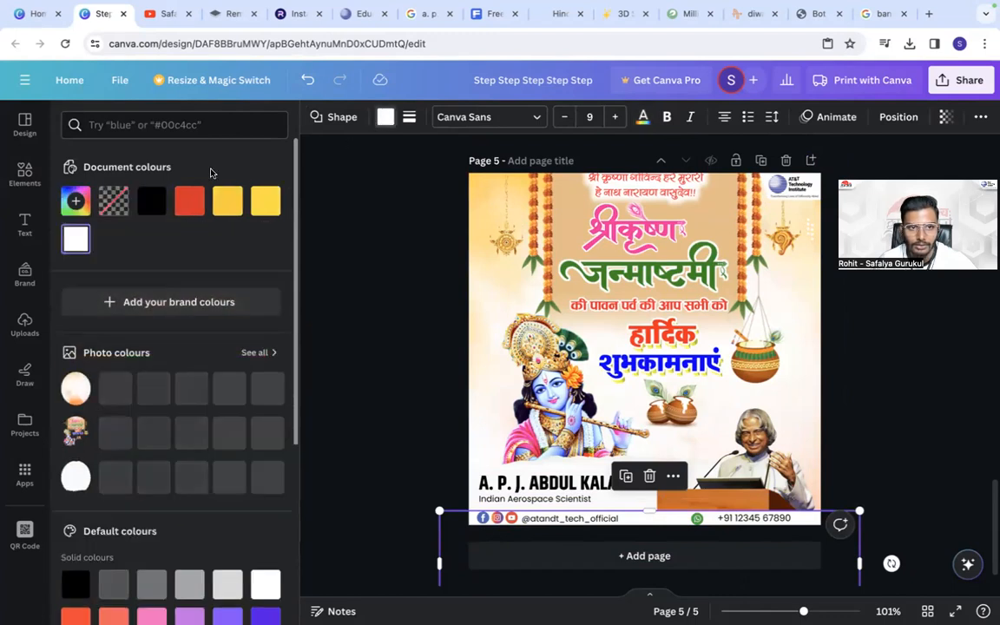
left_click(155, 198)
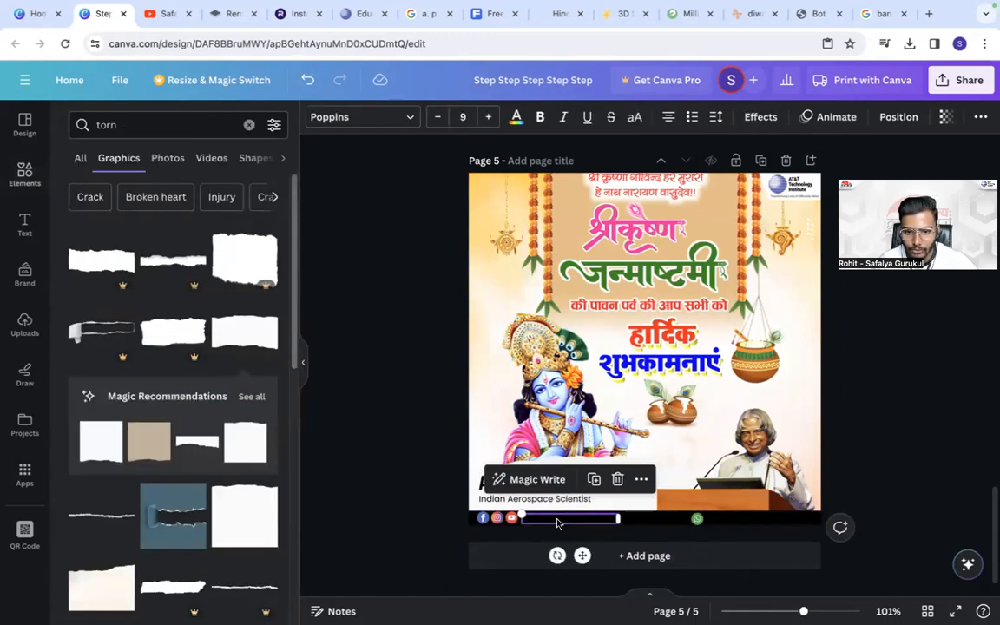
- Recolour the footer's social media handle and phone number text to white
left_click(516, 117)
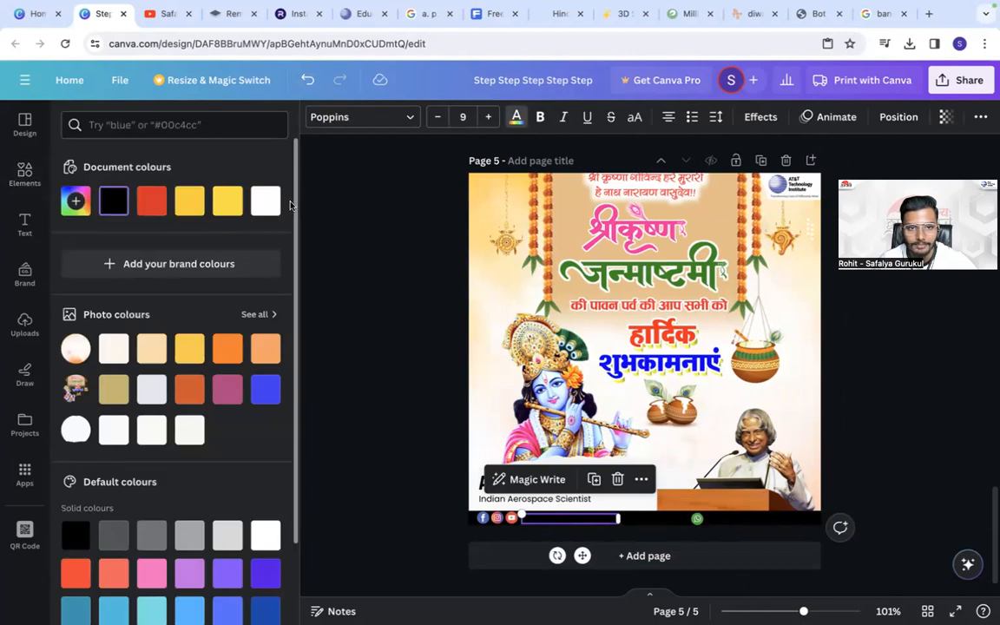
left_click(265, 201)
left_click(723, 513)
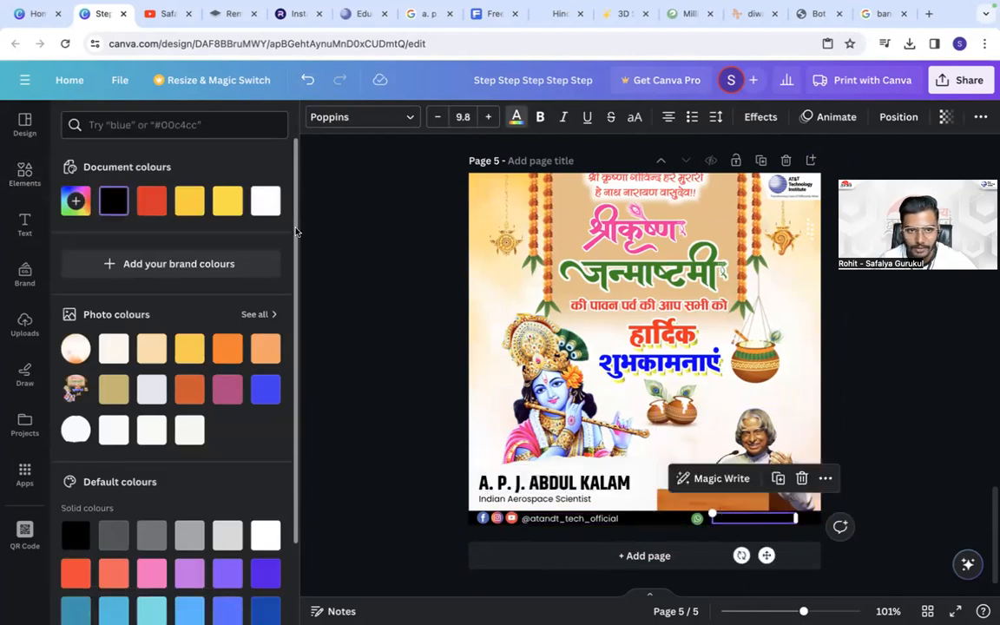
left_click(272, 207)
left_click(344, 323)
- Lower the torn paper slightly and shift the name and subtitle a little down and left over it
left_click_drag(592, 460, 550, 501)
left_click(414, 473)
left_click_drag(484, 479, 482, 482)
left_click(460, 473)
left_click(434, 484)
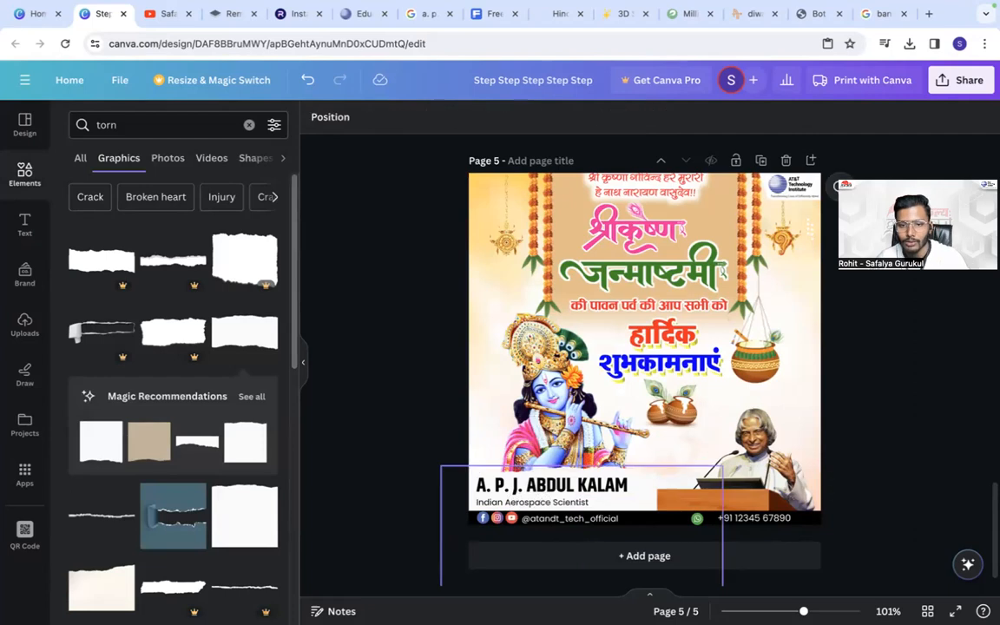
- Search the graphics for "fade" and place the free black fade, enlarged and rotated to -90°, over page 5's lower left area
double_click(132, 125)
type("fade")
key("Return")
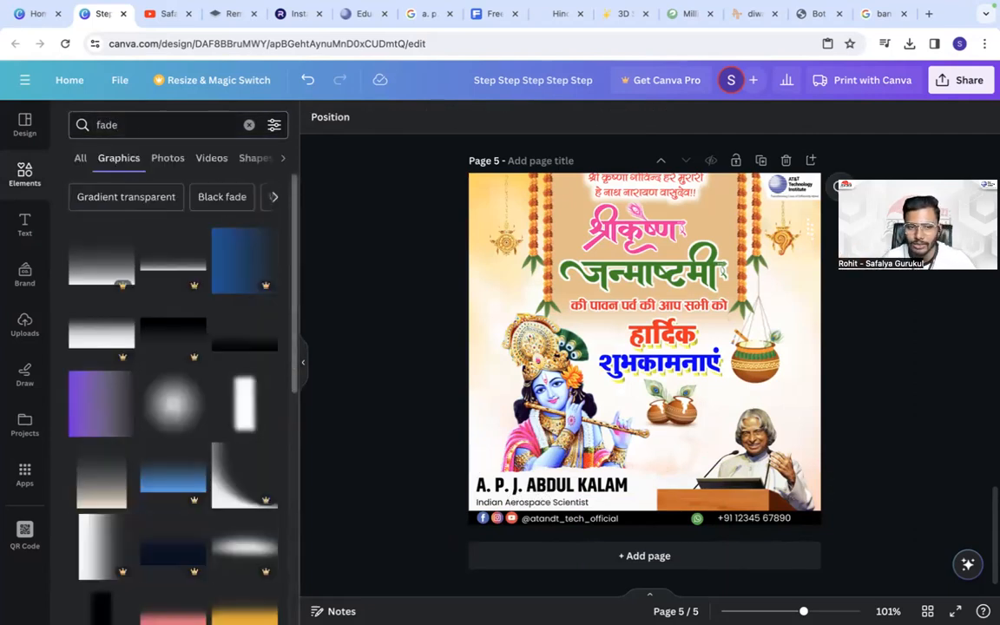
scroll(250, 340, "down", 3)
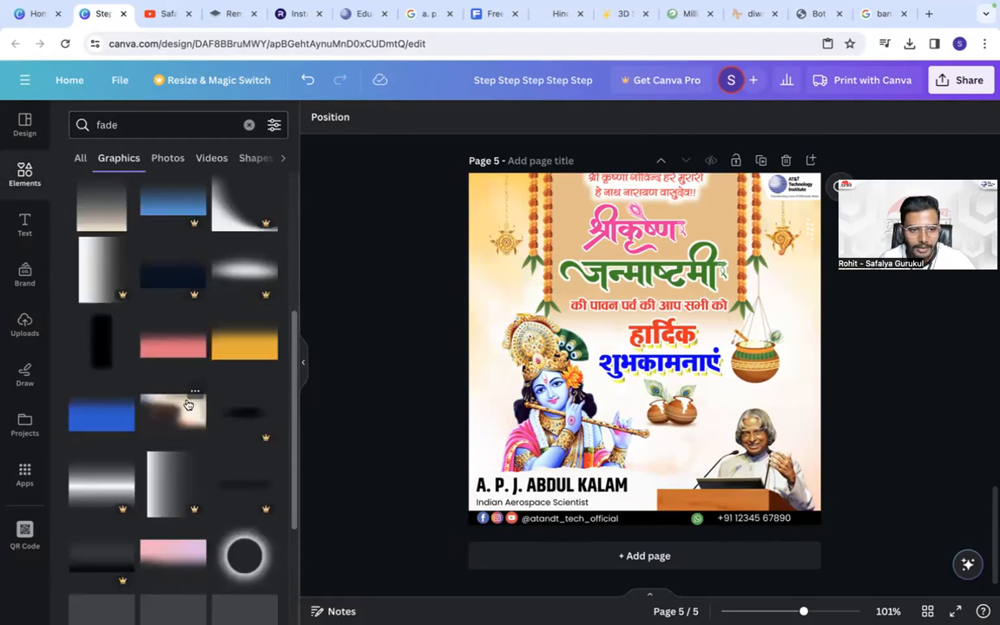
left_click(101, 345)
left_click_drag(646, 523, 907, 351)
left_click_drag(736, 347, 663, 500)
- Layer the black fade behind the torn paper and nudge it to about X -41 px, Y 574 px as its shadow
left_click(570, 117)
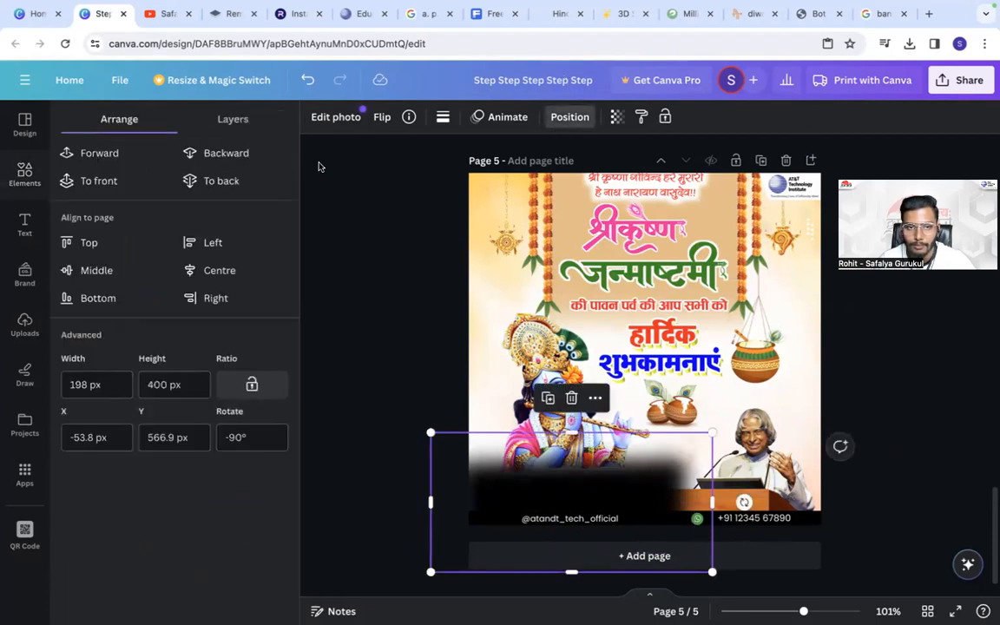
left_click(244, 153)
left_click(245, 154)
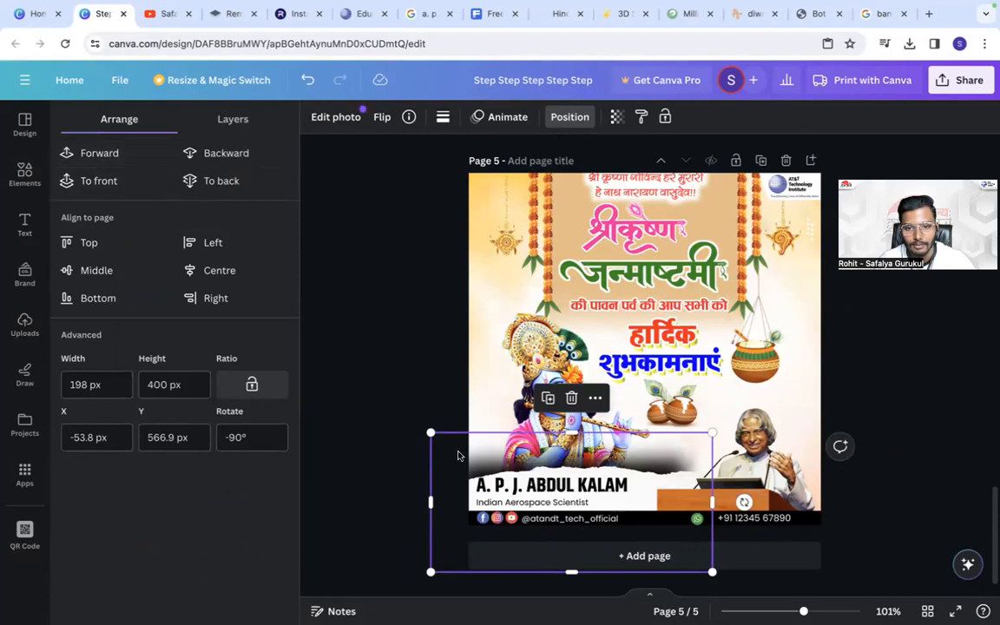
left_click_drag(453, 469, 462, 474)
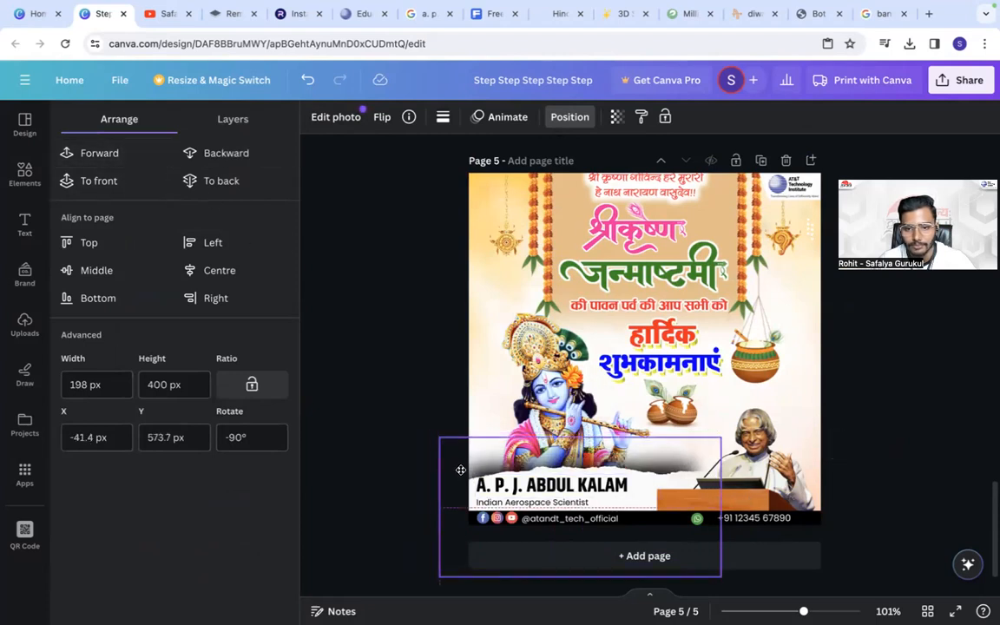
- Move the name slightly down towards its subtitle and shift the Janmashtami artwork slightly down the page
left_click(538, 493)
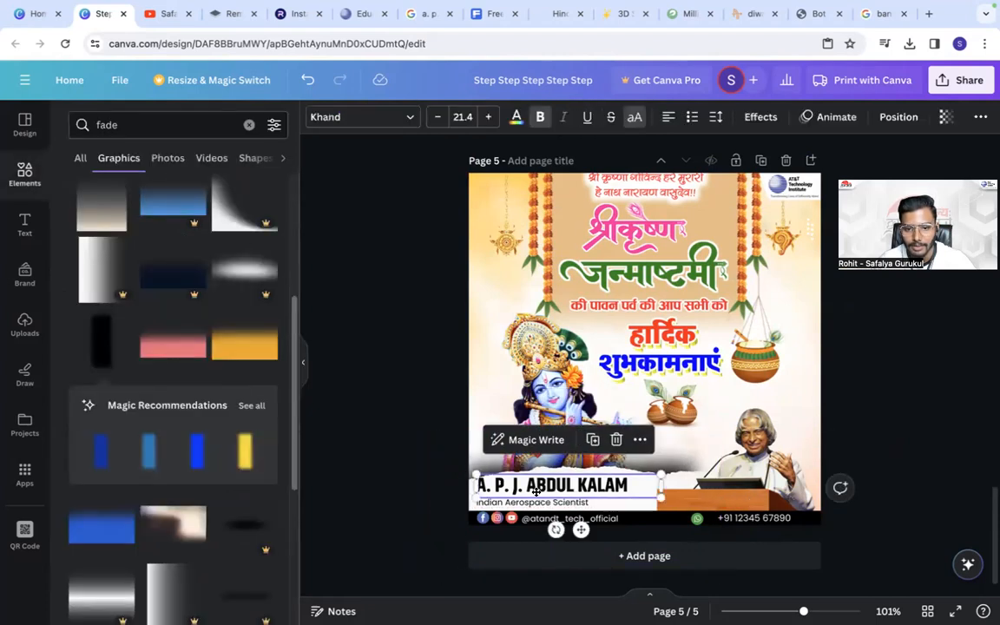
left_click(403, 440)
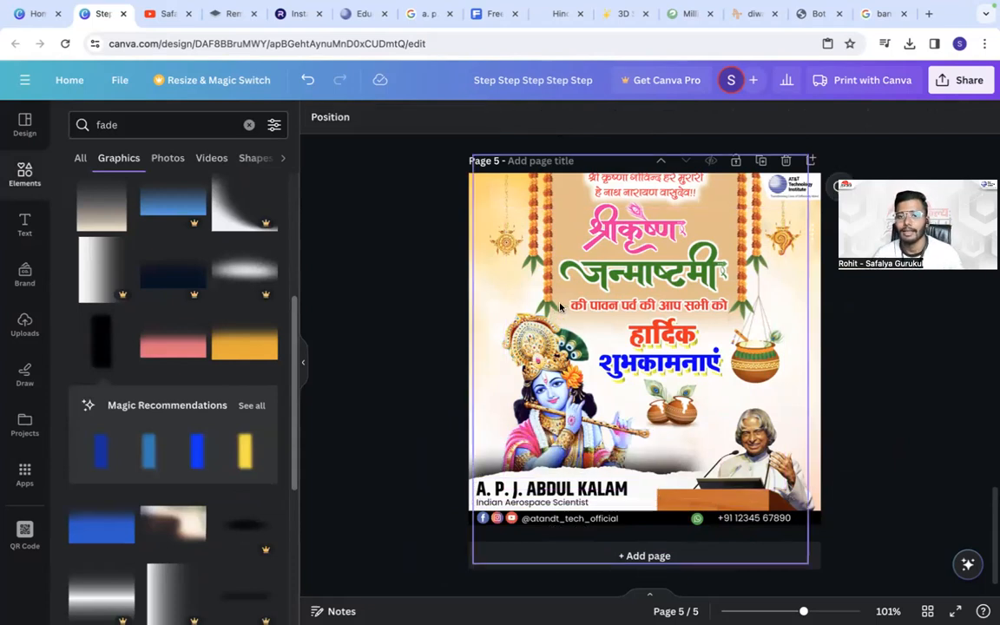
left_click_drag(595, 267, 595, 273)
left_click(420, 237)
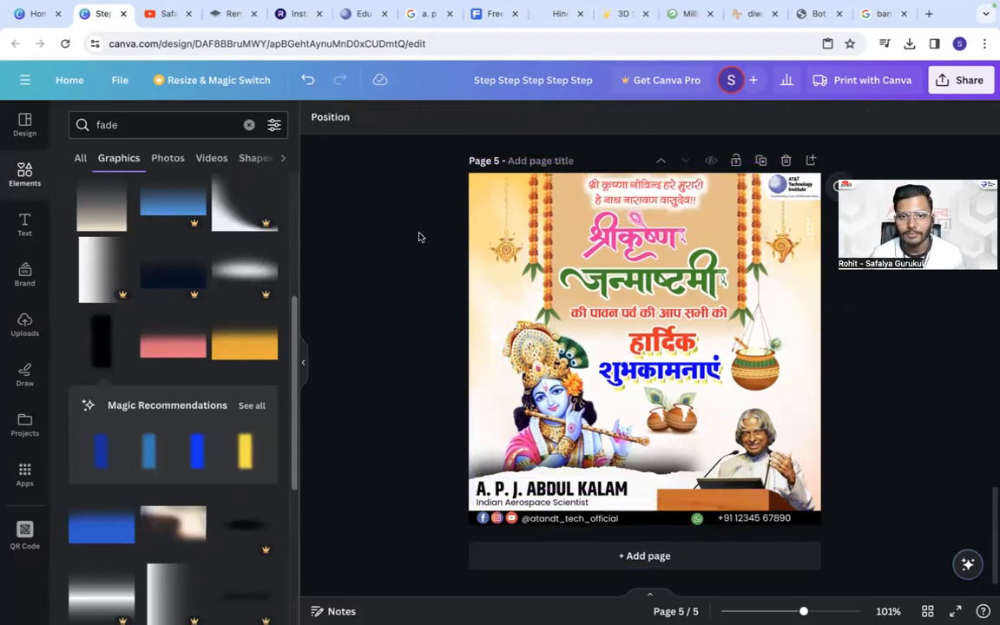